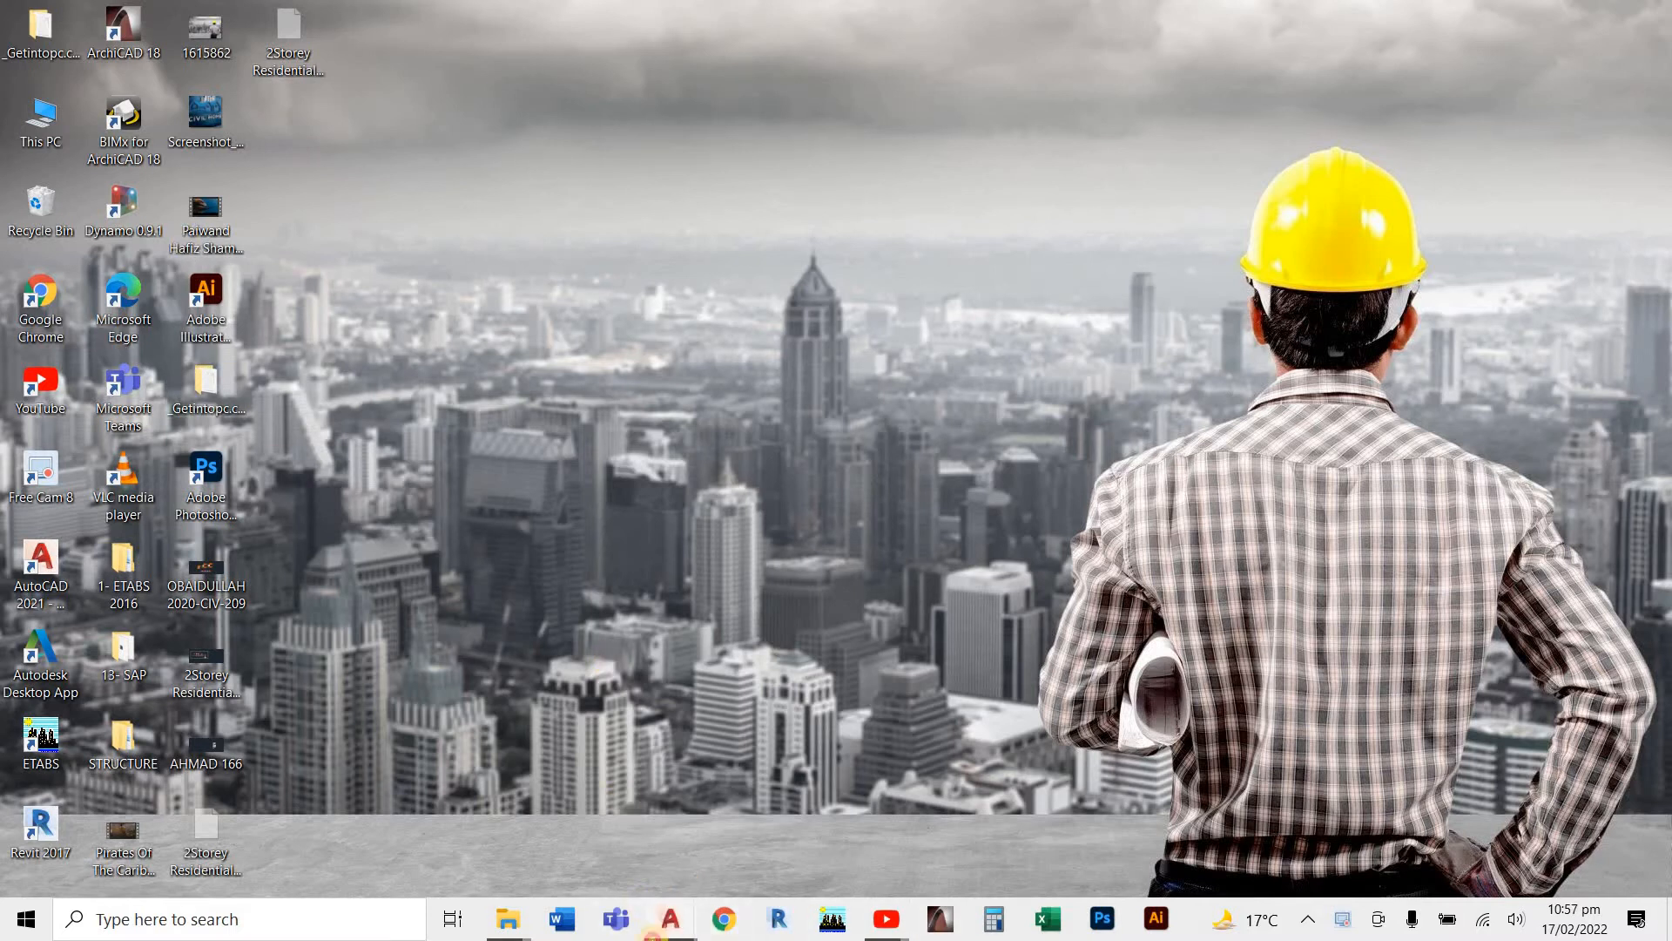
Switch to AutoCAD's Drawing3 and examine the floor plan's walls, rooms and staircase
click(669, 919)
click(729, 828)
scroll(709, 660, down, 3)
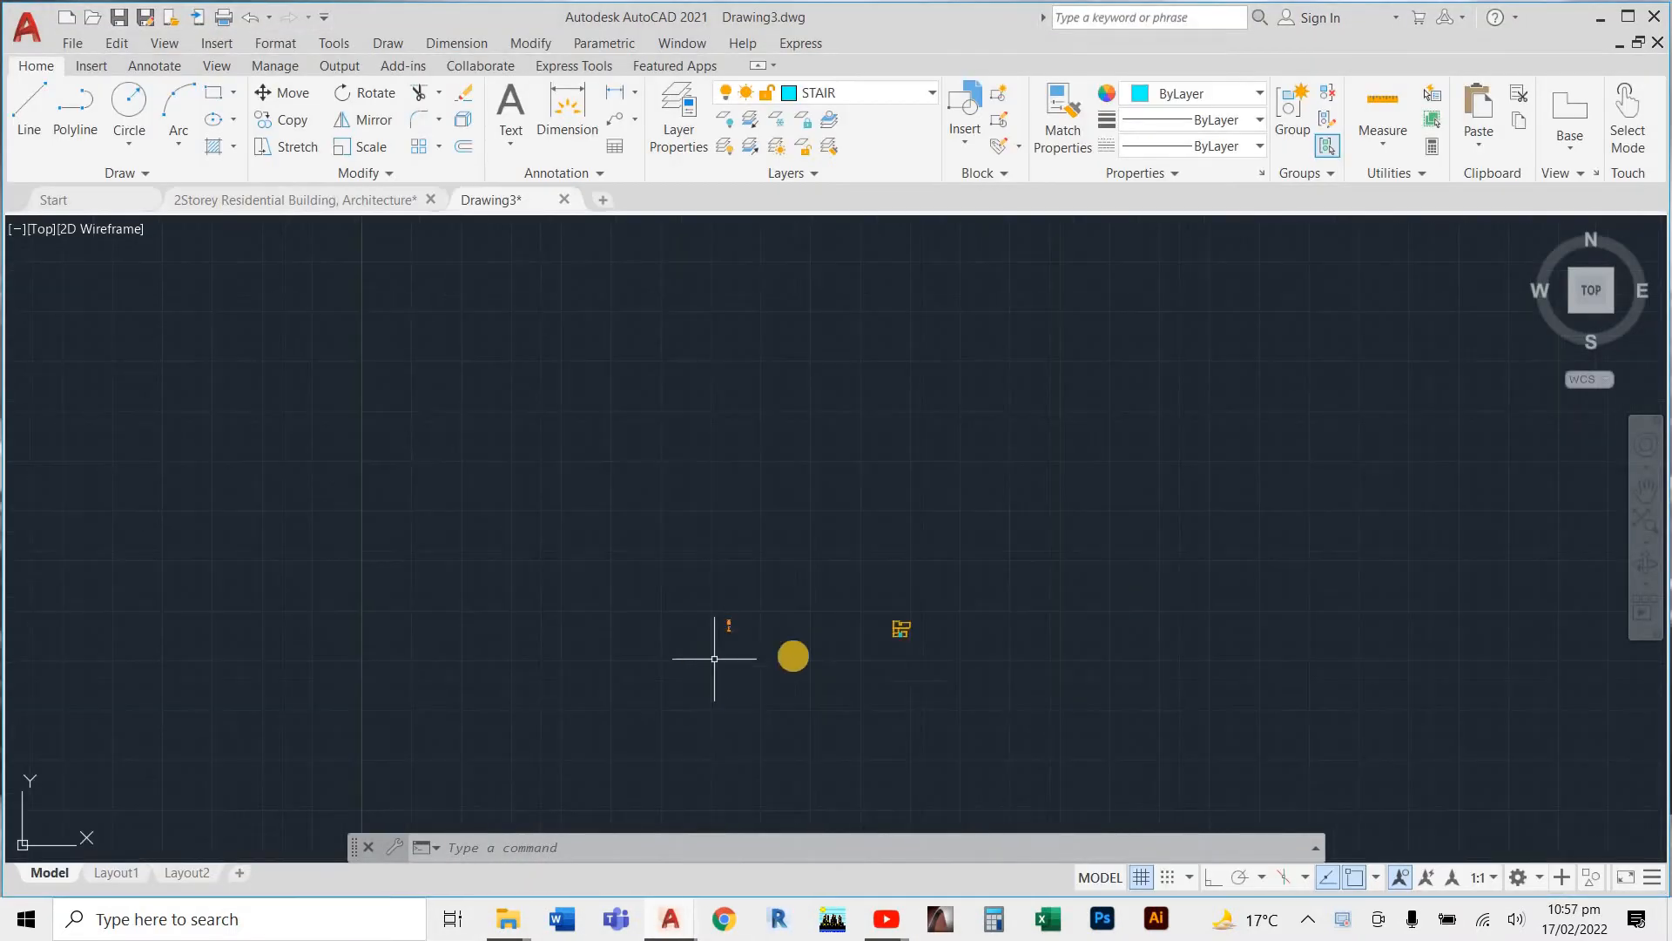
scroll(911, 708, up, 3)
scroll(911, 707, up, 6)
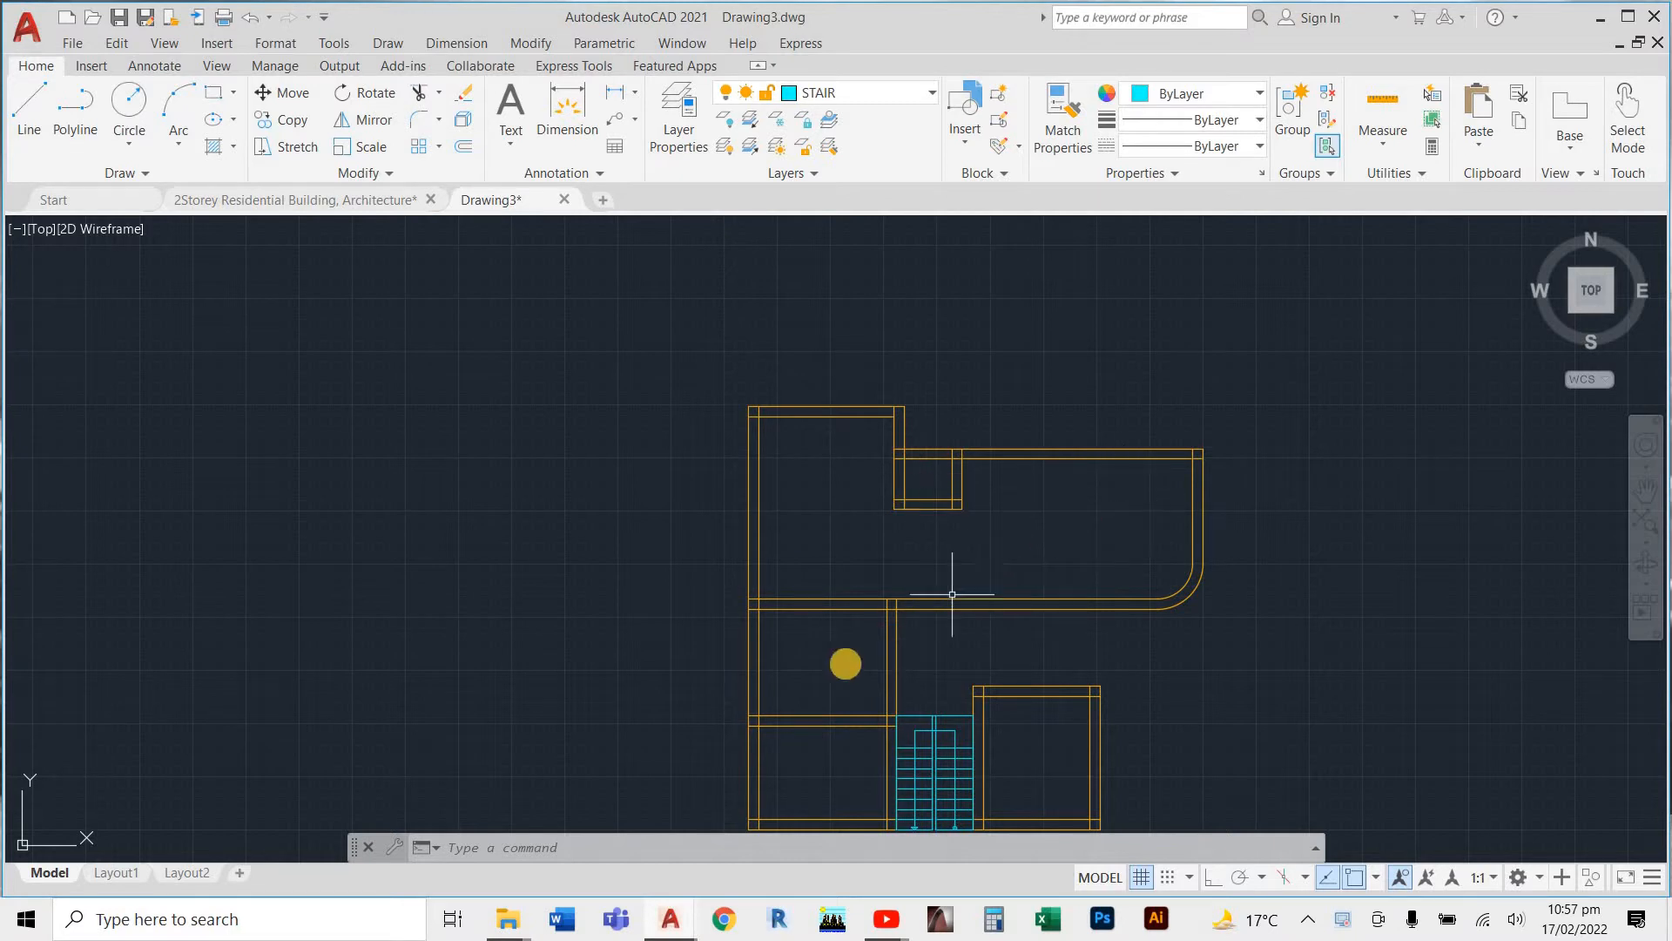
scroll(823, 619, down, 6)
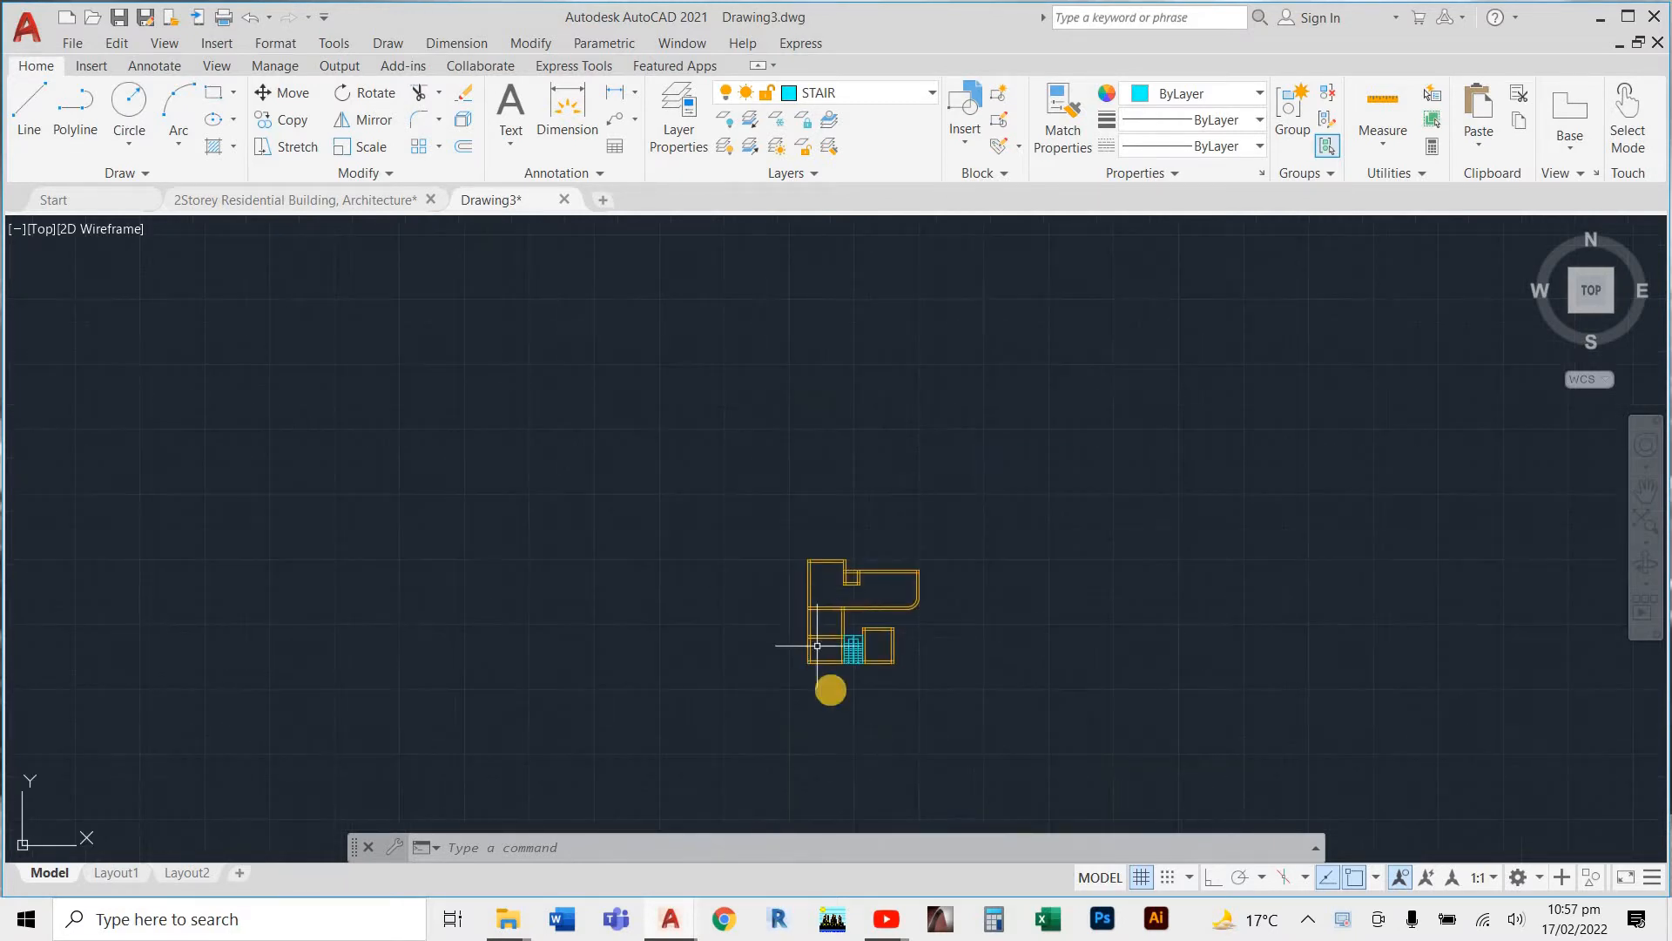
scroll(823, 675, up, 4)
scroll(821, 660, up, 4)
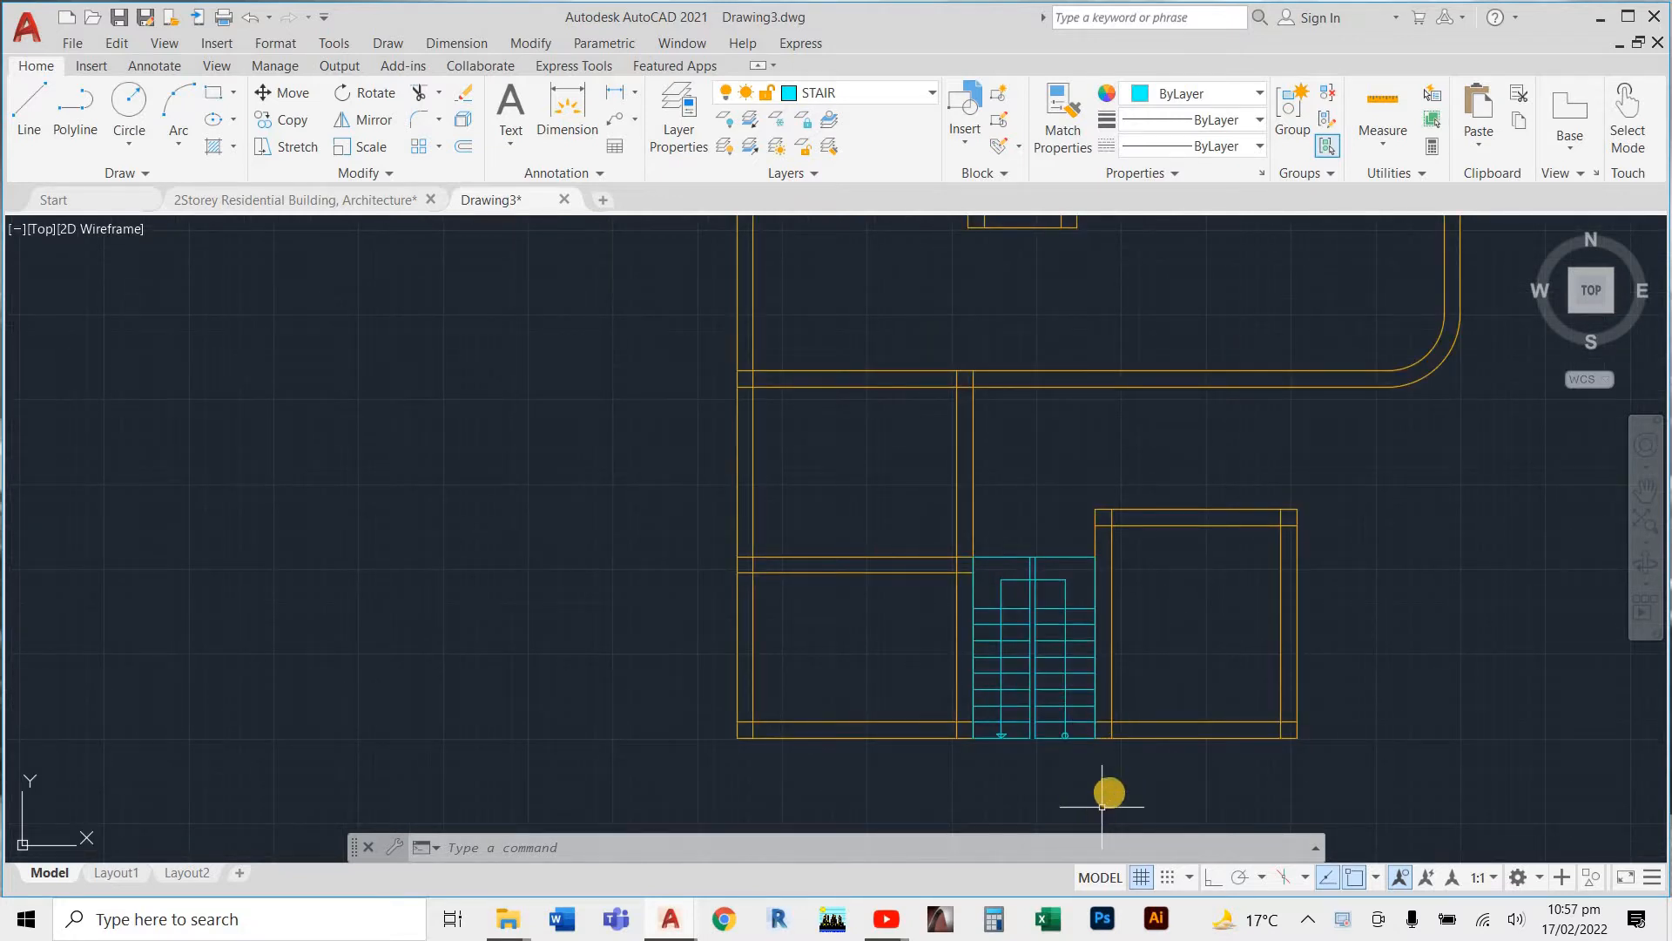
scroll(1102, 806, down, 2)
scroll(1002, 524, up, 2)
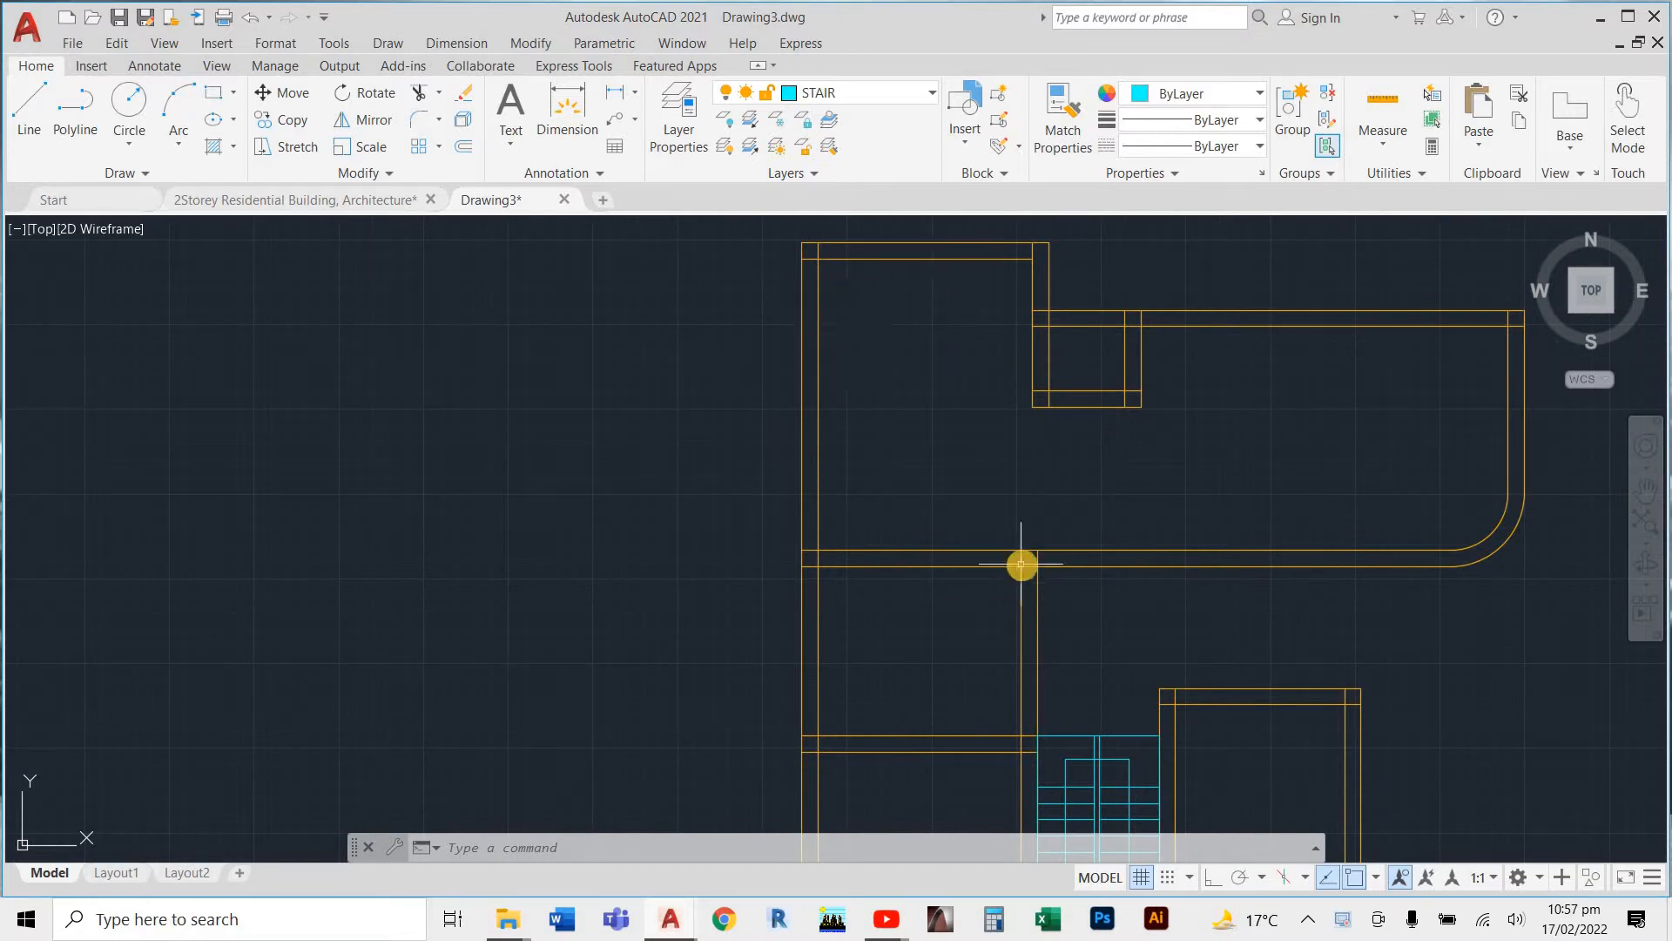
scroll(1023, 566, down, 4)
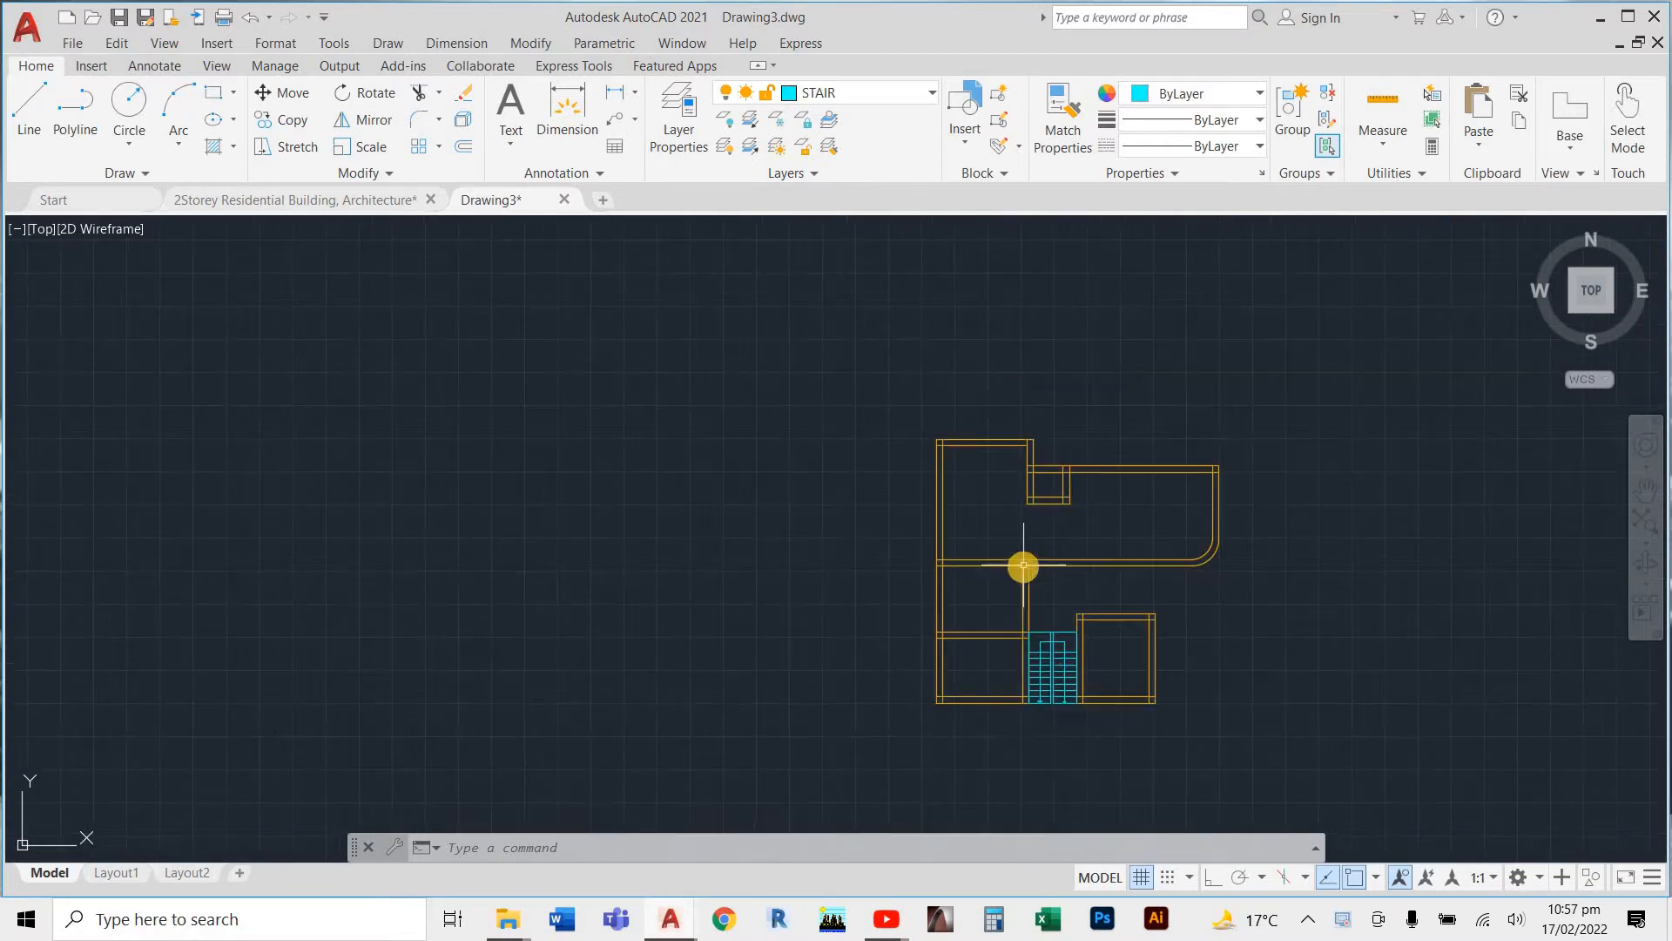
scroll(1043, 731, up, 4)
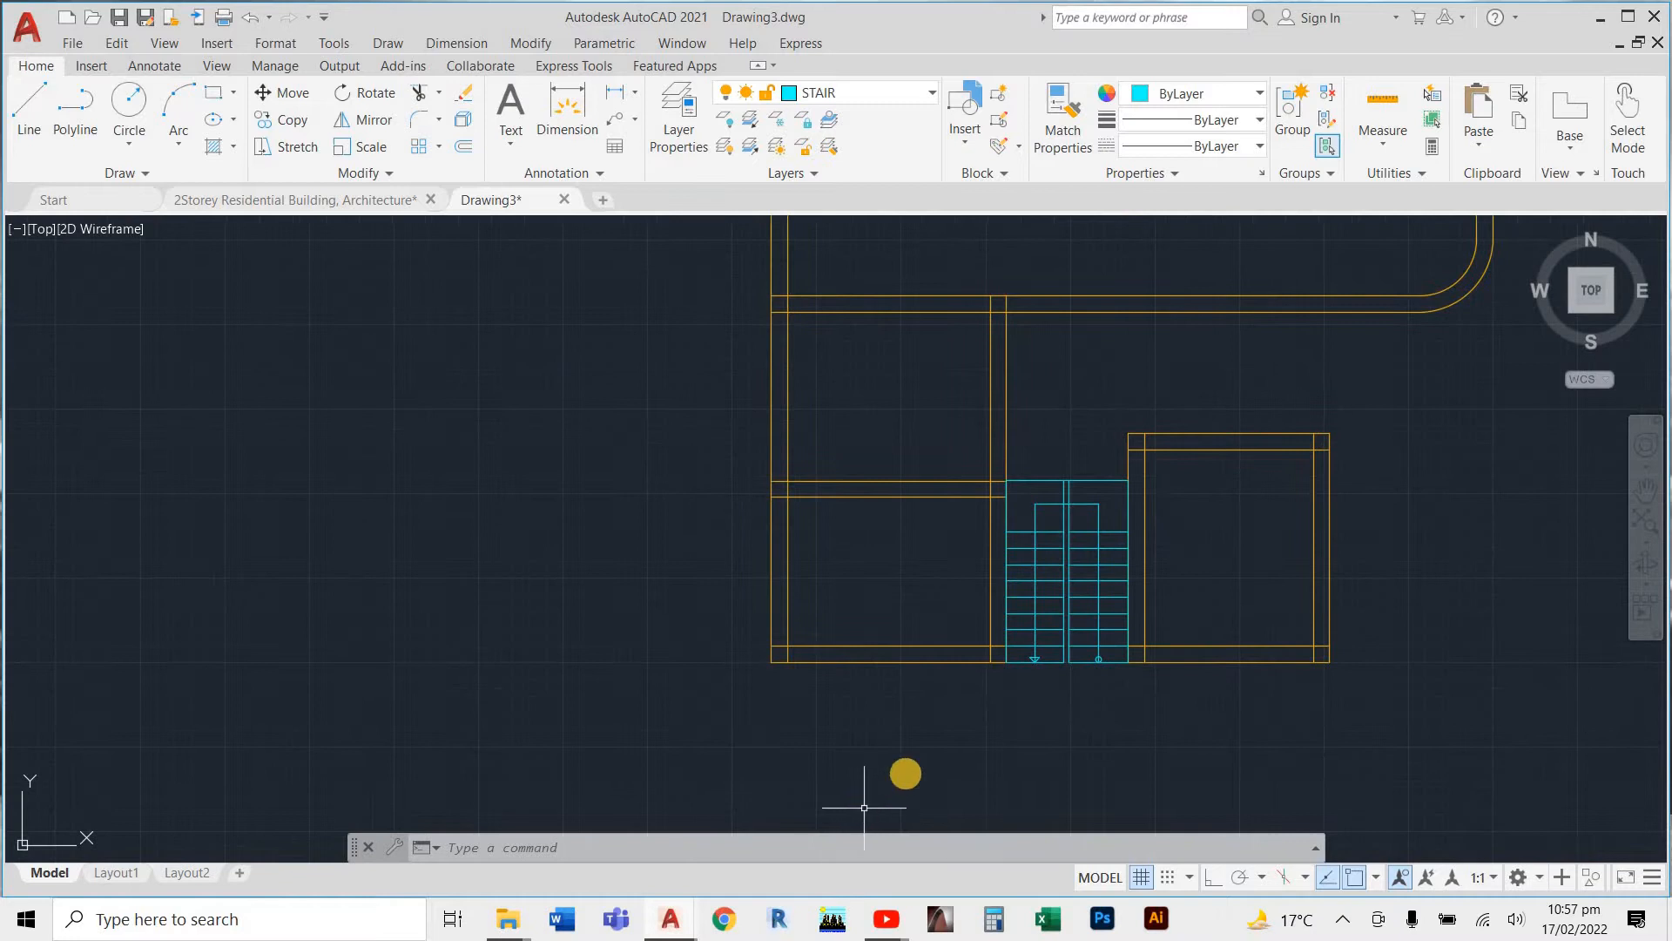
scroll(871, 782, down, 2)
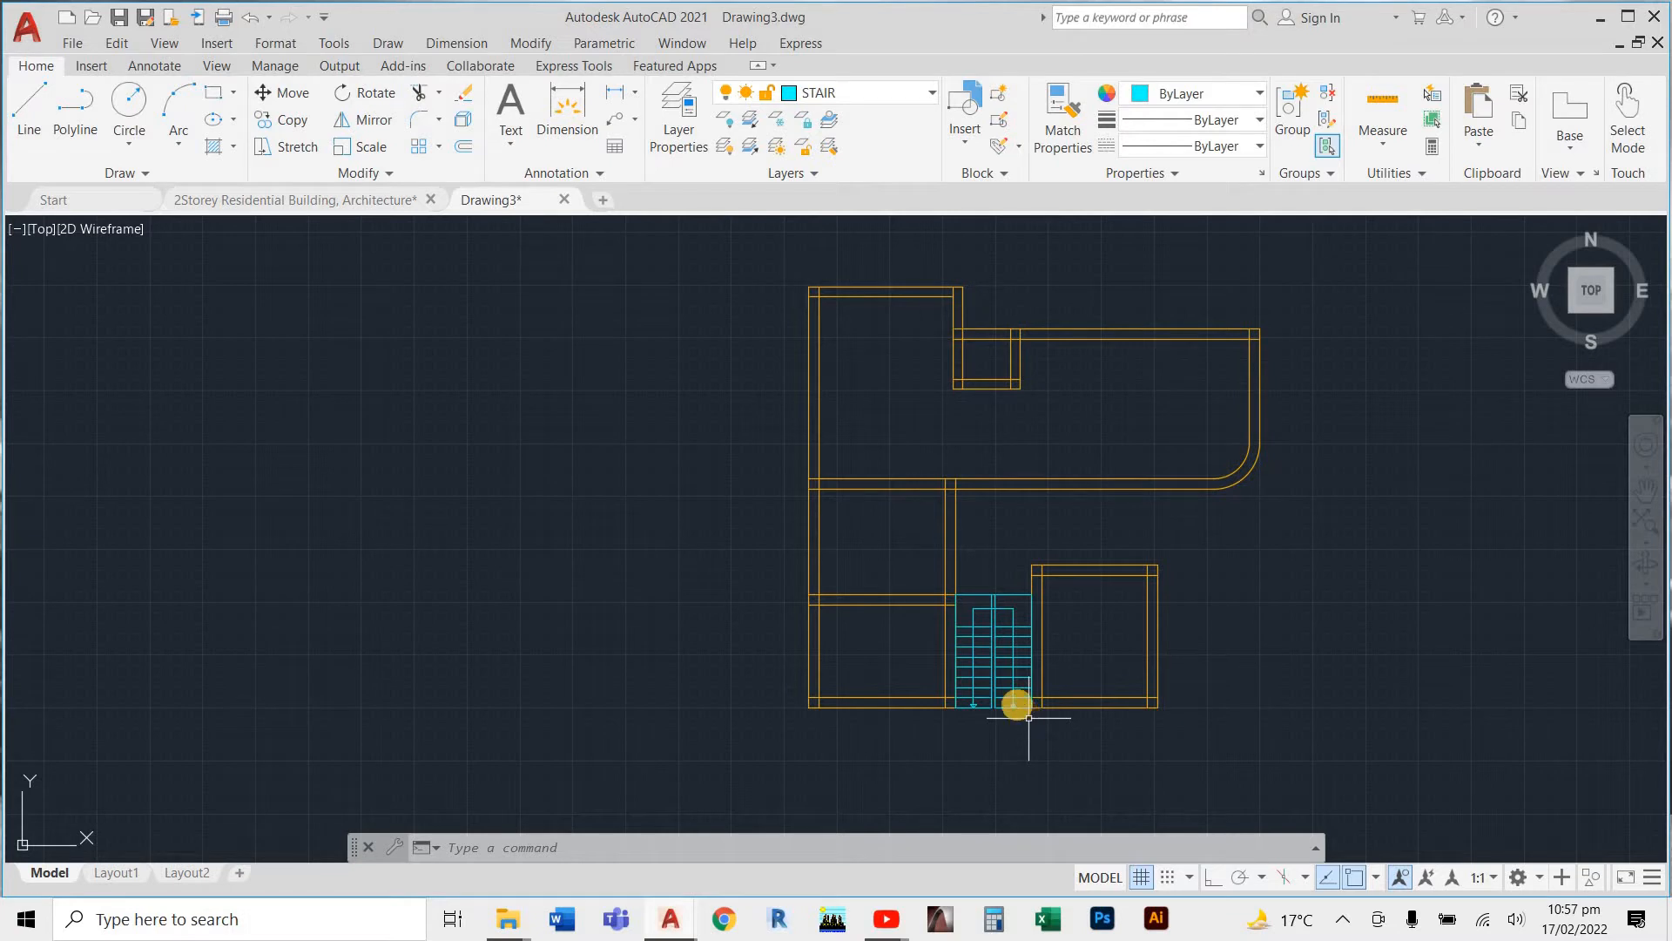
scroll(1123, 496, up, 3)
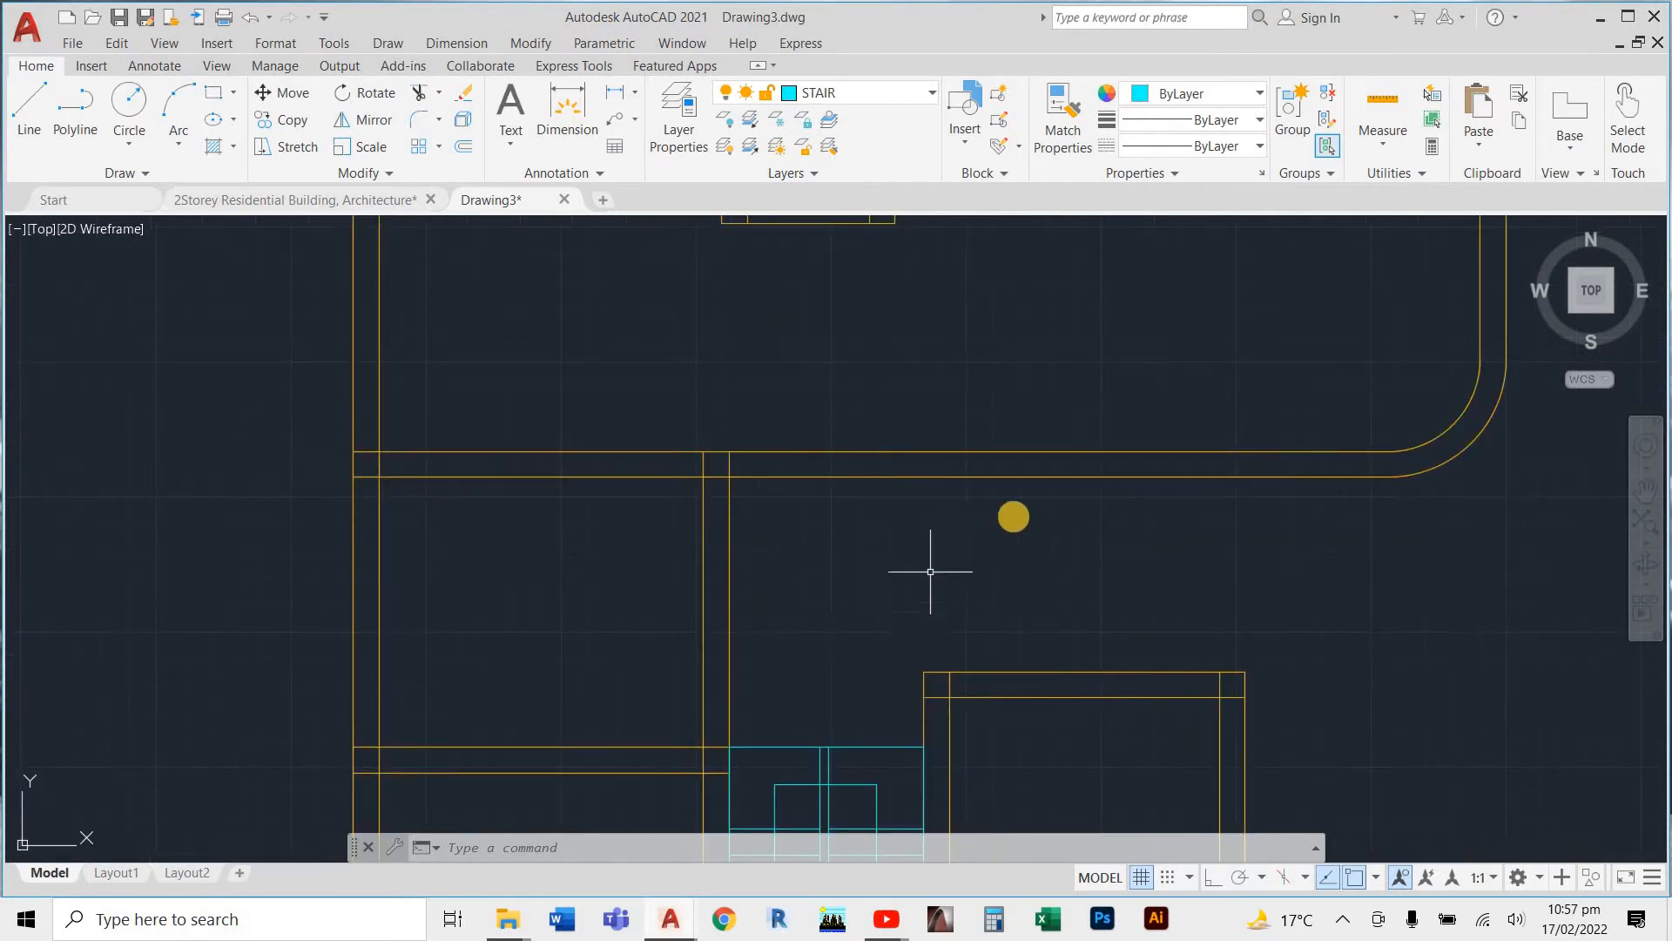
scroll(930, 571, down, 2)
scroll(1016, 555, down, 4)
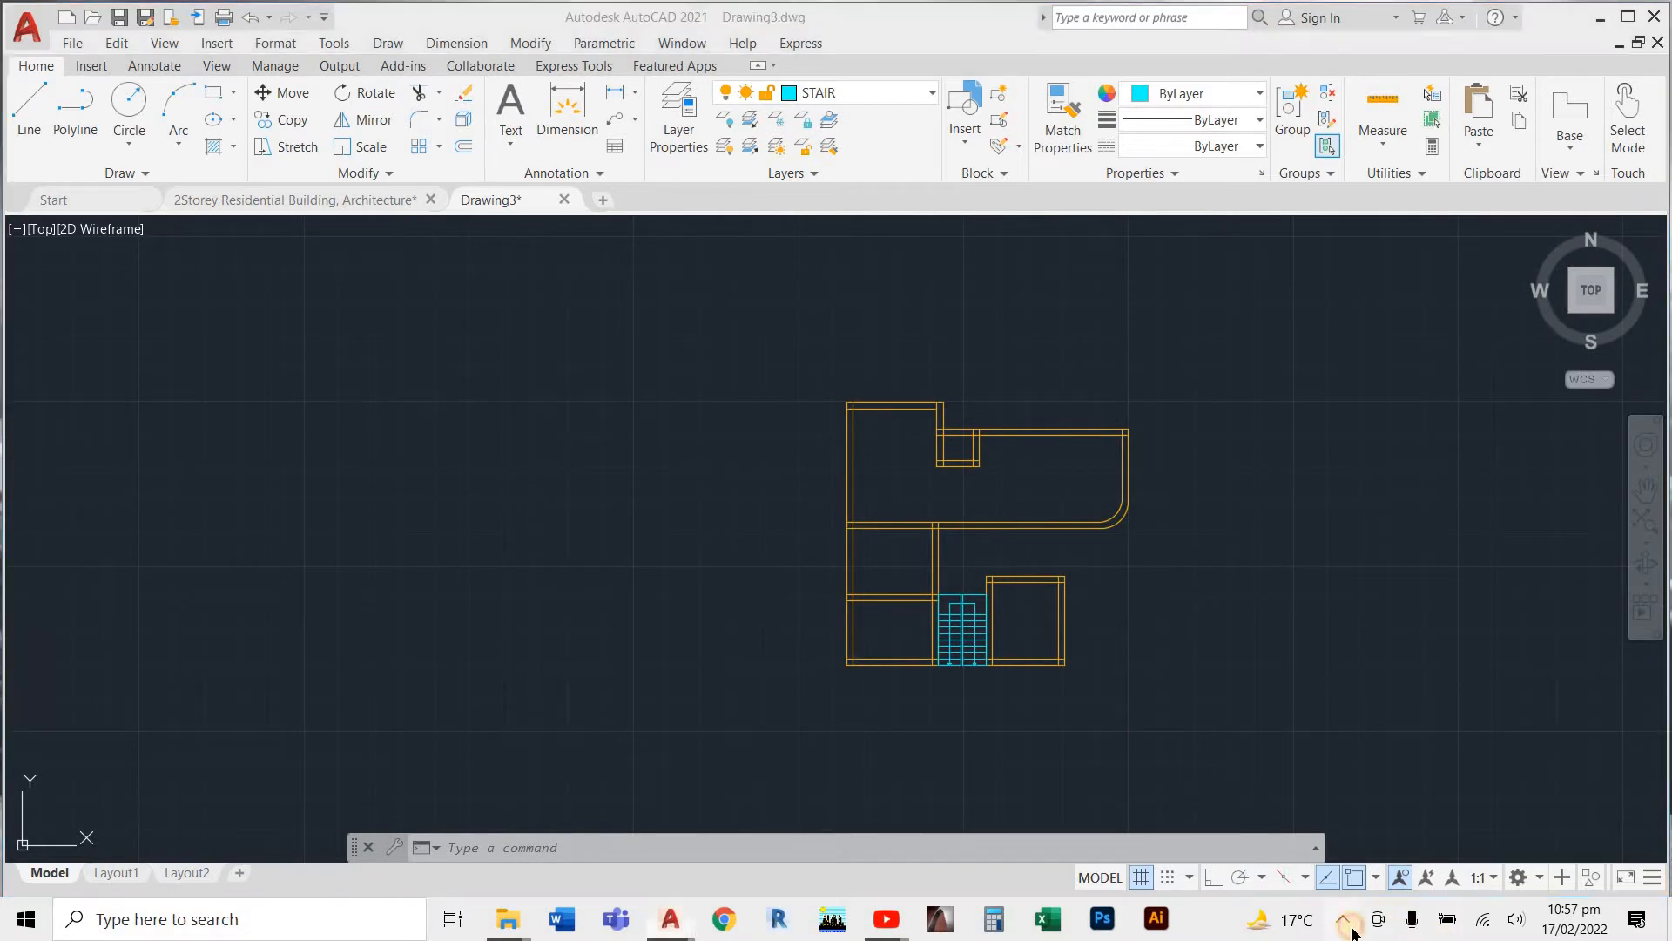
Move the block of notes and room legend text to the empty area just right of the floor plan
scroll(1080, 765, down, 6)
scroll(331, 728, up, 6)
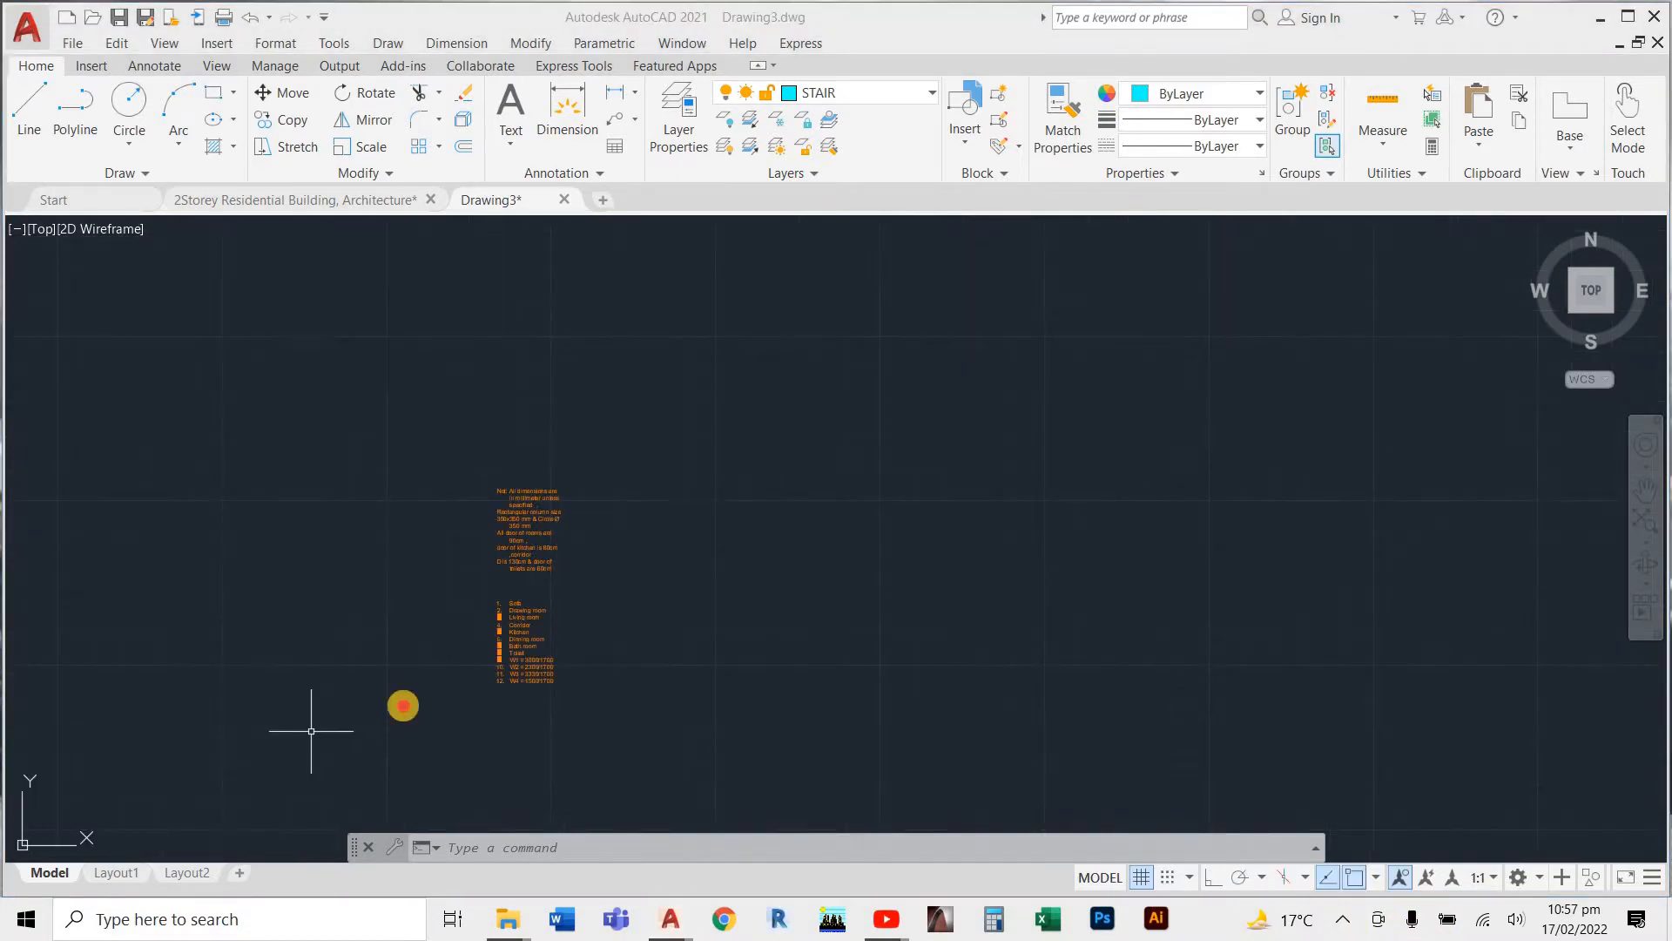
click(675, 420)
click(383, 753)
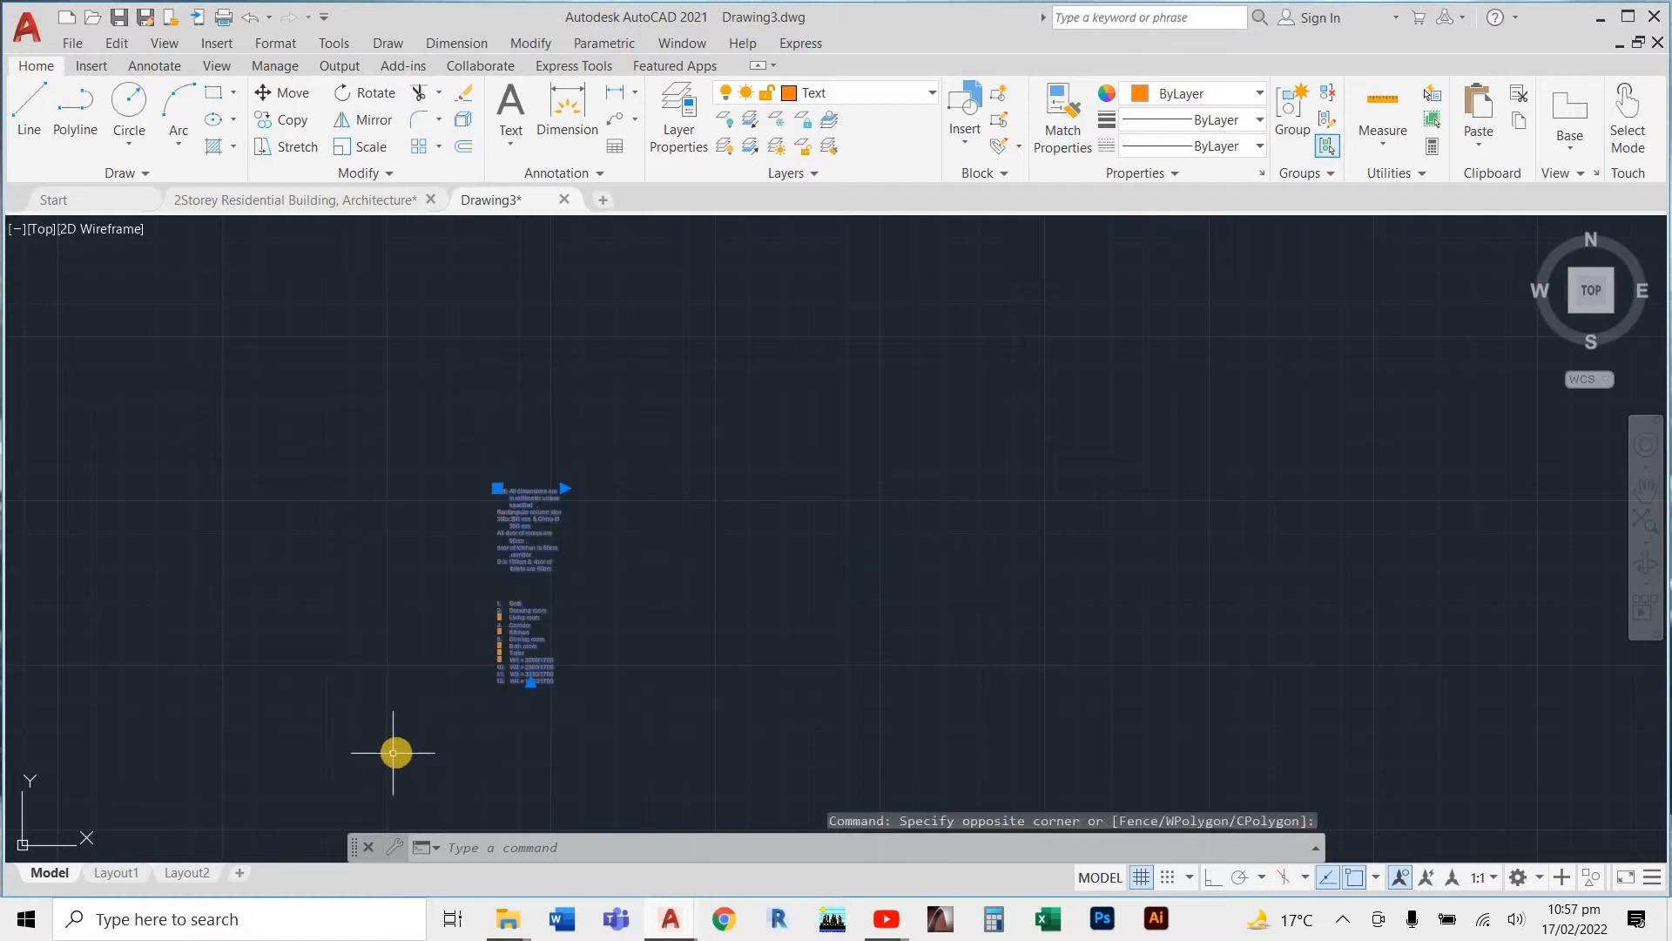
key(space)
click(533, 674)
scroll(746, 664, down, 12)
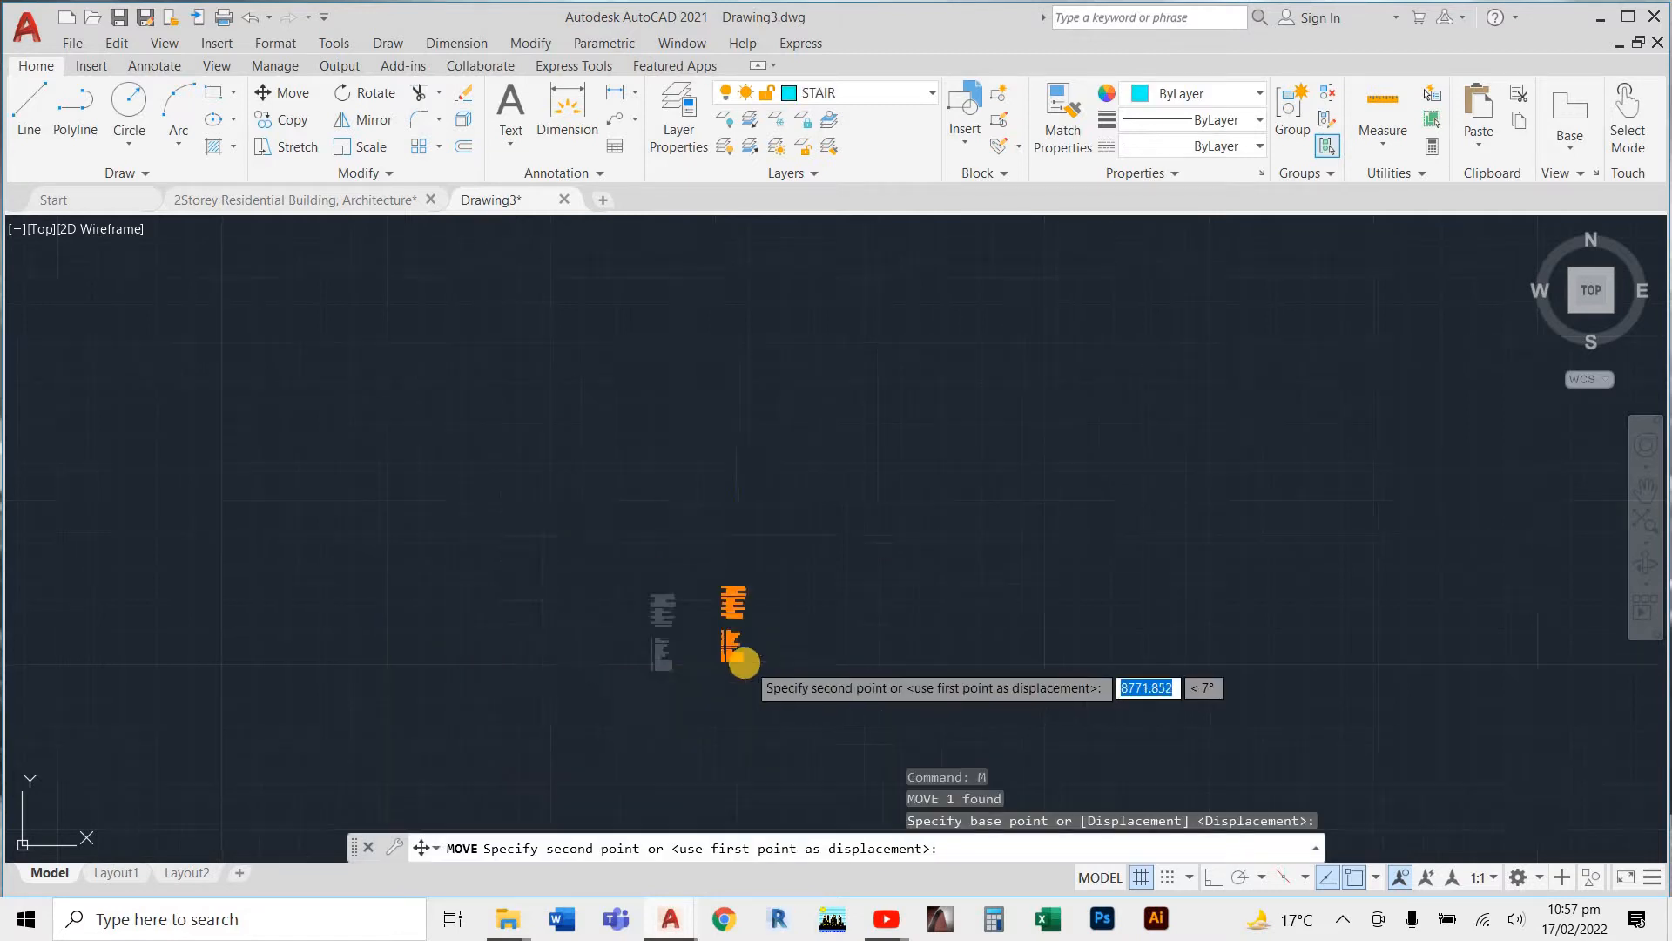
scroll(944, 664, up, 6)
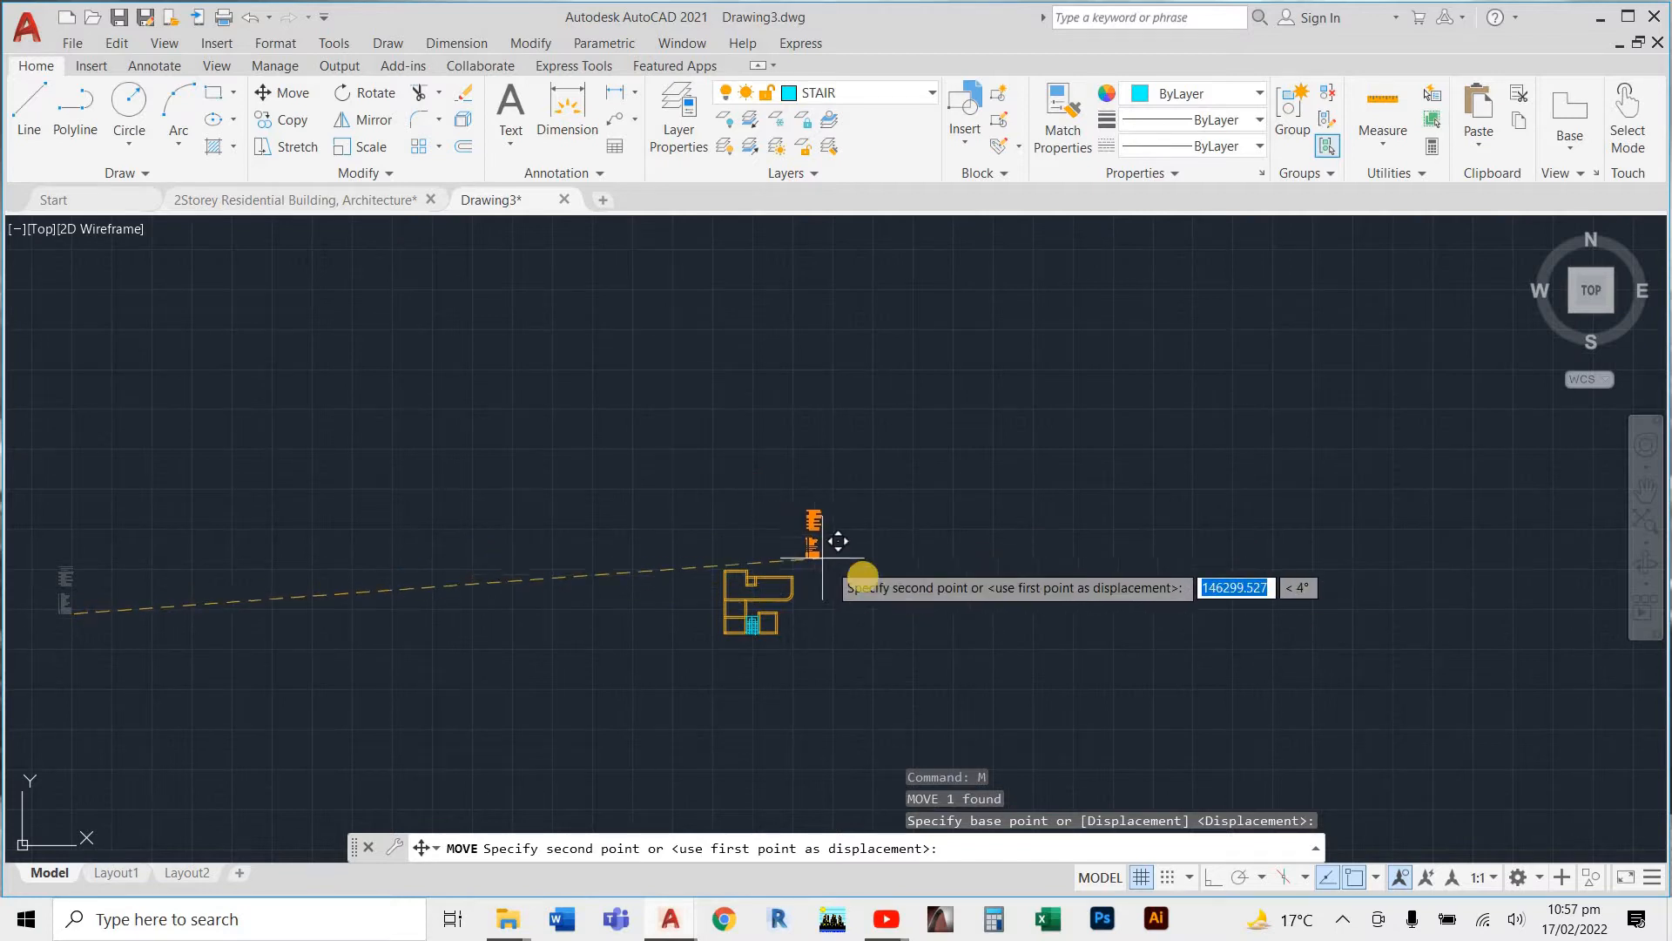
click(842, 608)
scroll(810, 601, up, 10)
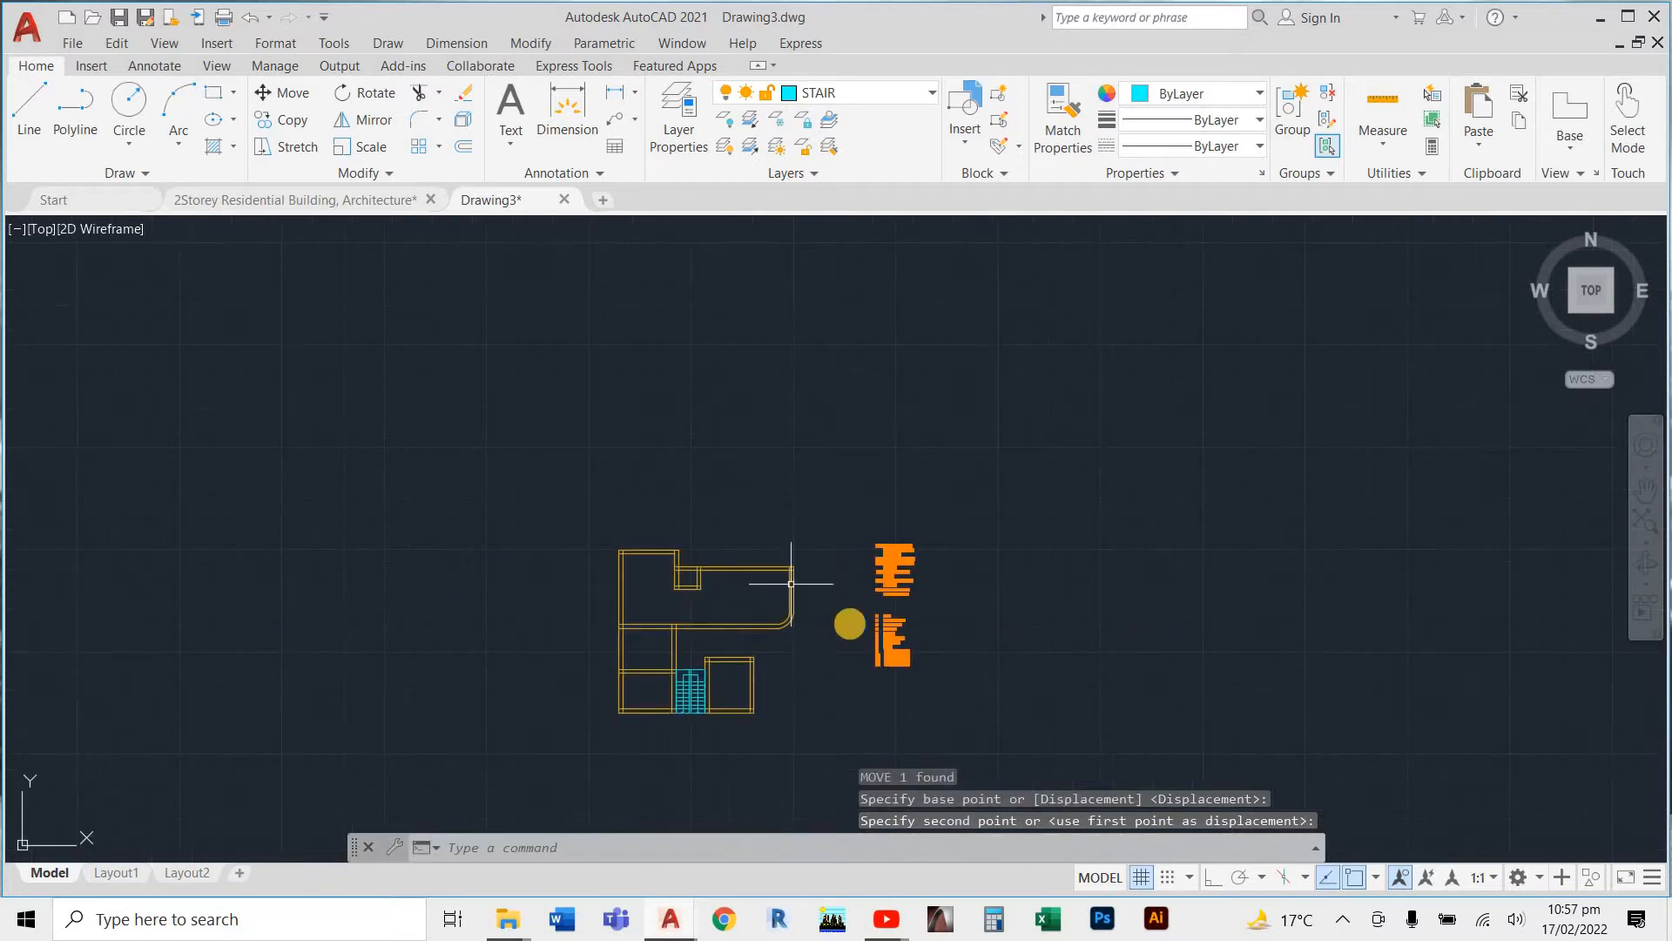
Scale up the notes and legend text by a factor of about 2.7 from its lower-right corner
scroll(912, 571, down, 6)
scroll(945, 601, up, 6)
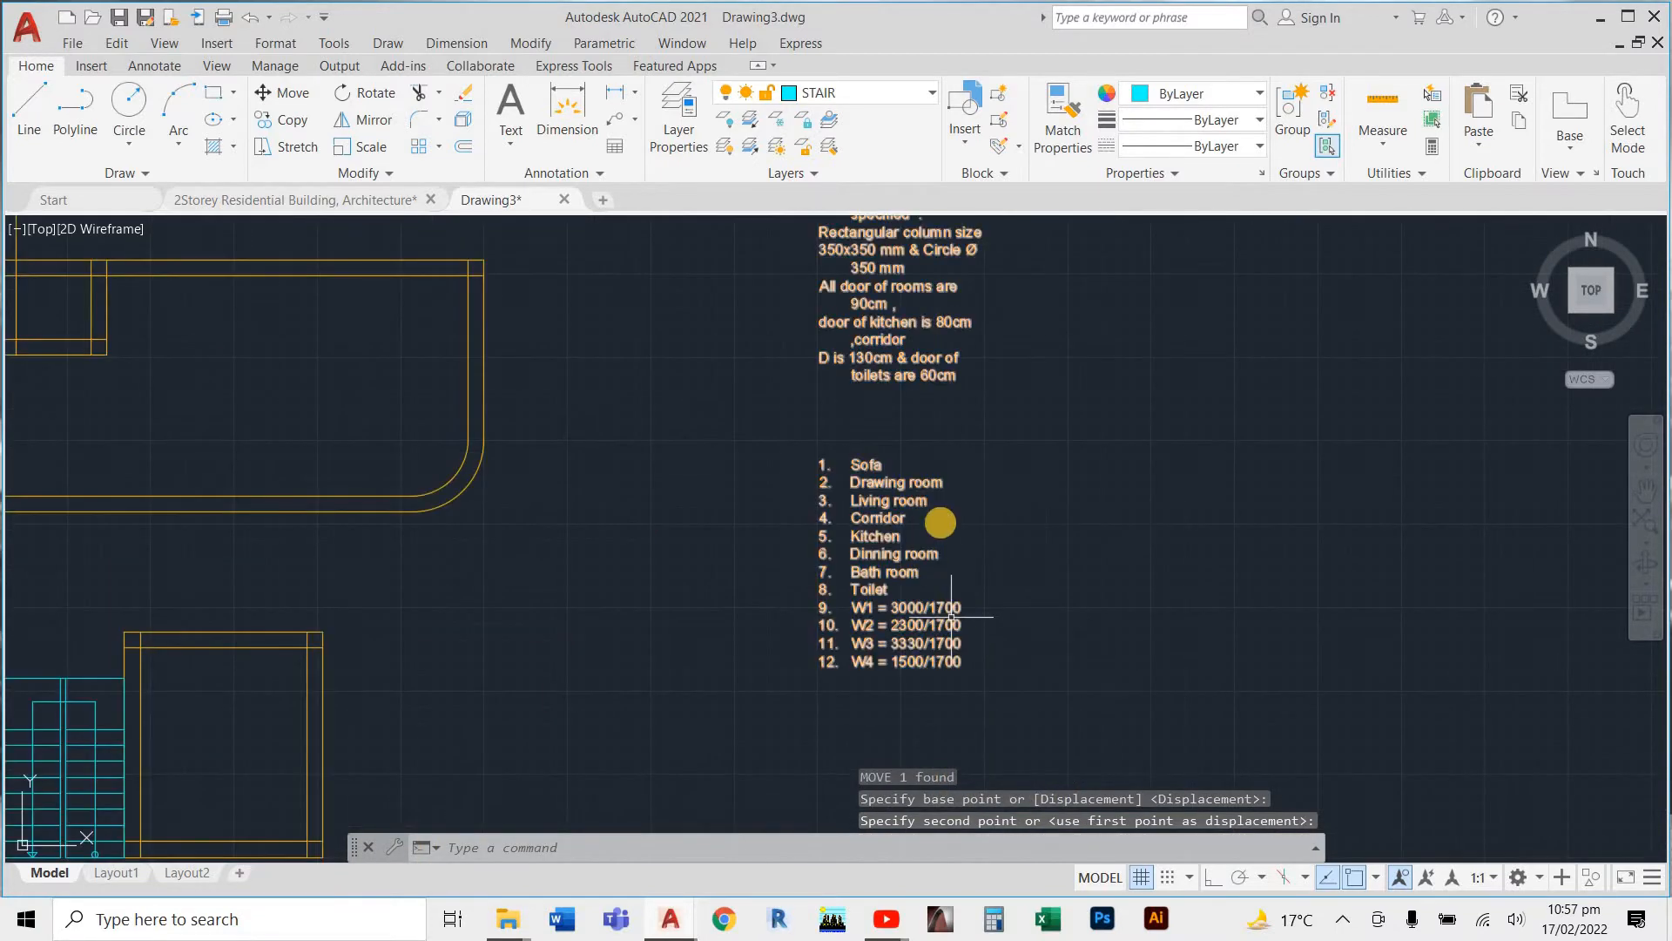
scroll(912, 514, down, 2)
scroll(912, 514, up, 5)
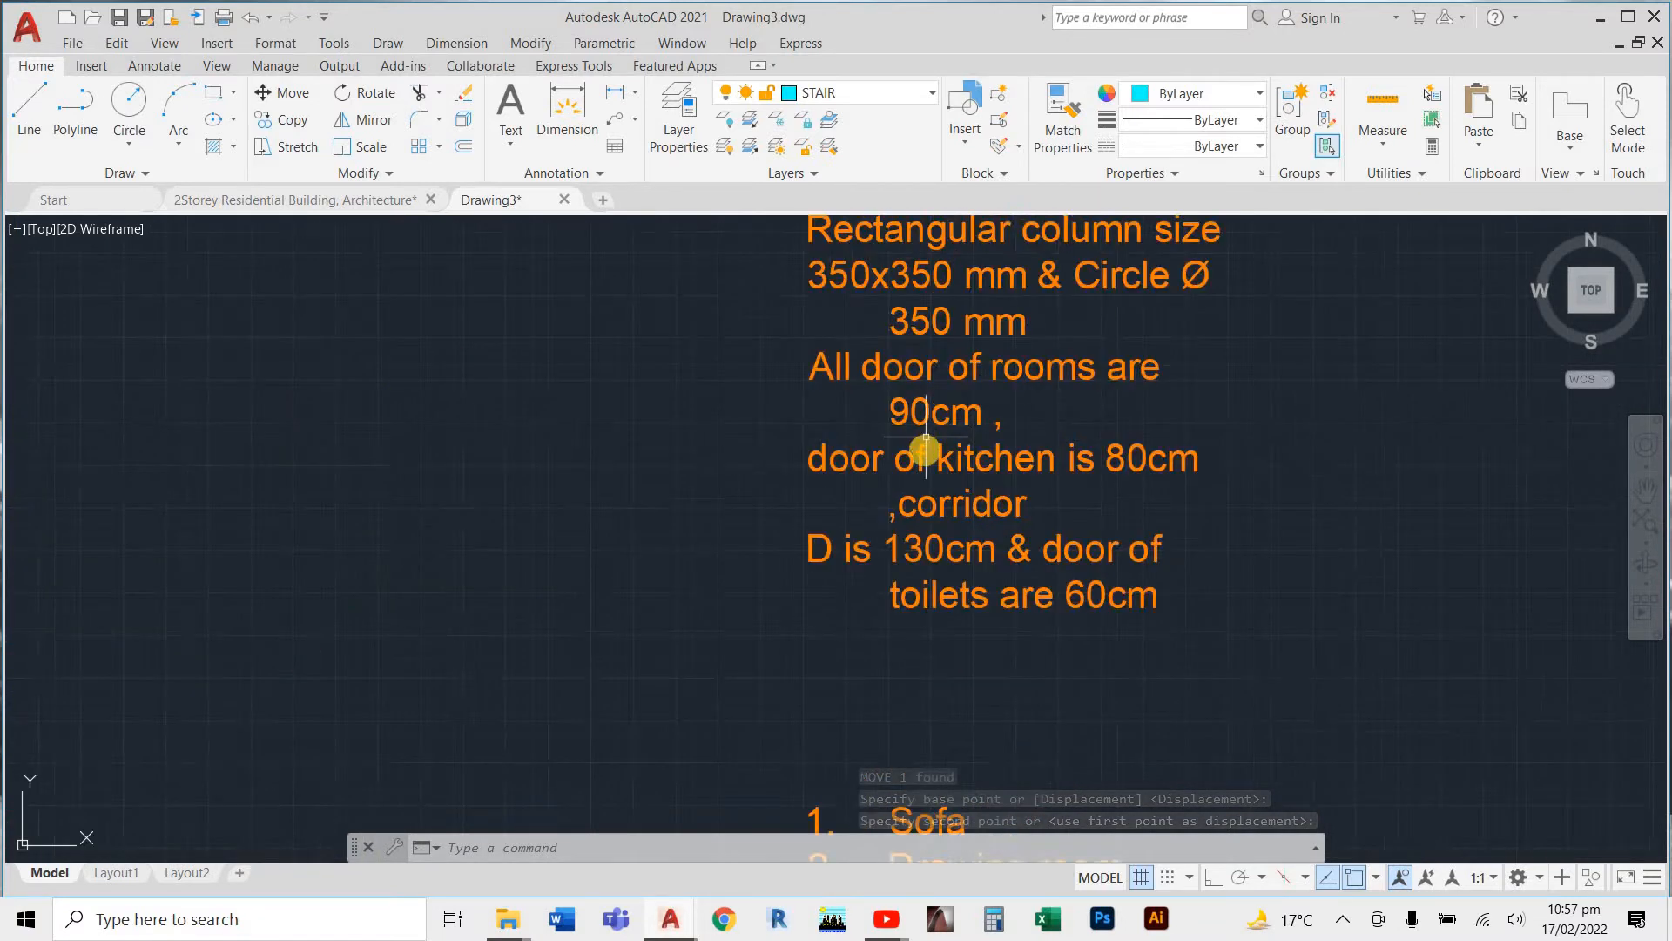
scroll(948, 418, down, 5)
scroll(1037, 378, down, 3)
click(1076, 355)
click(954, 573)
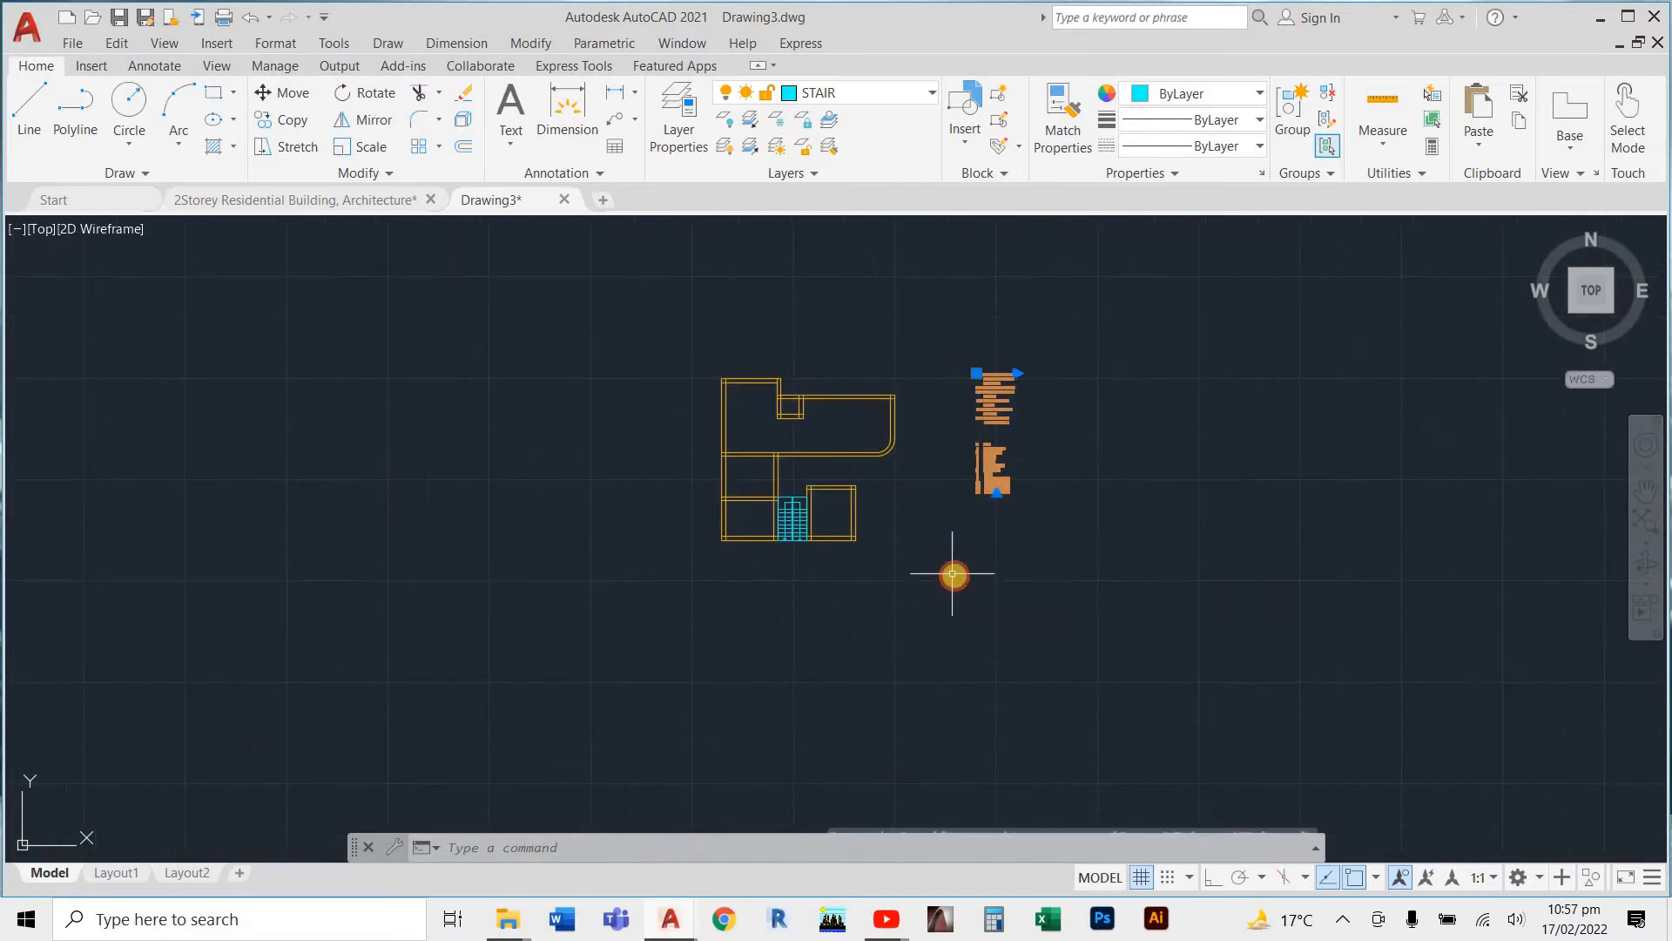
text(sc)
key(Return)
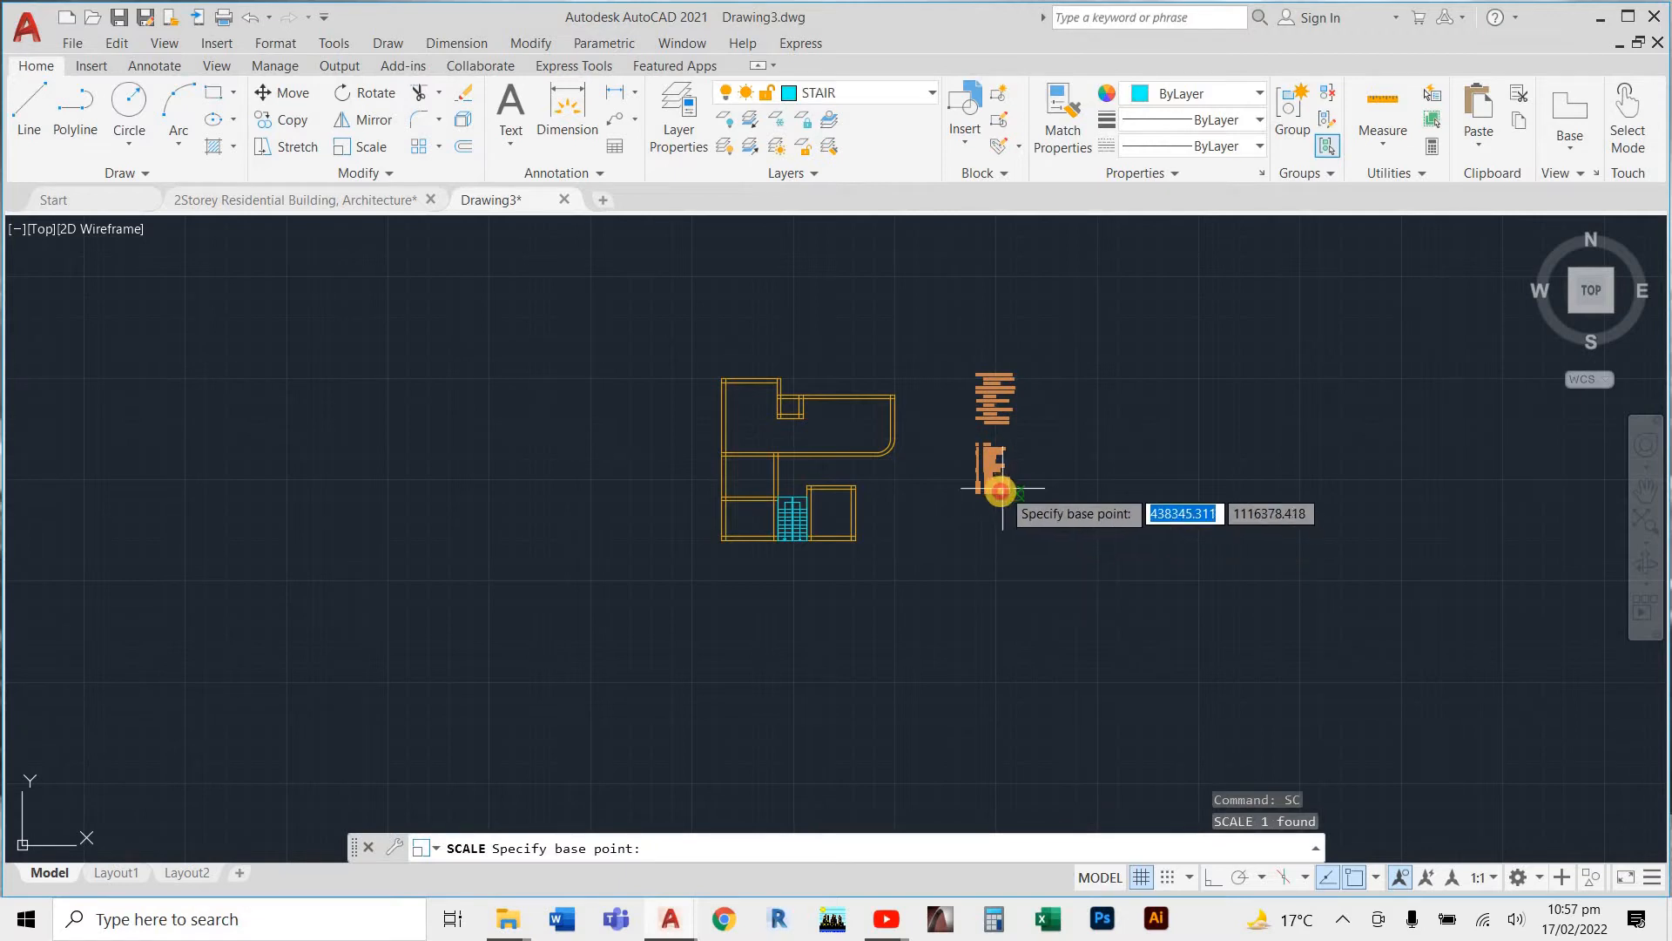
click(1015, 494)
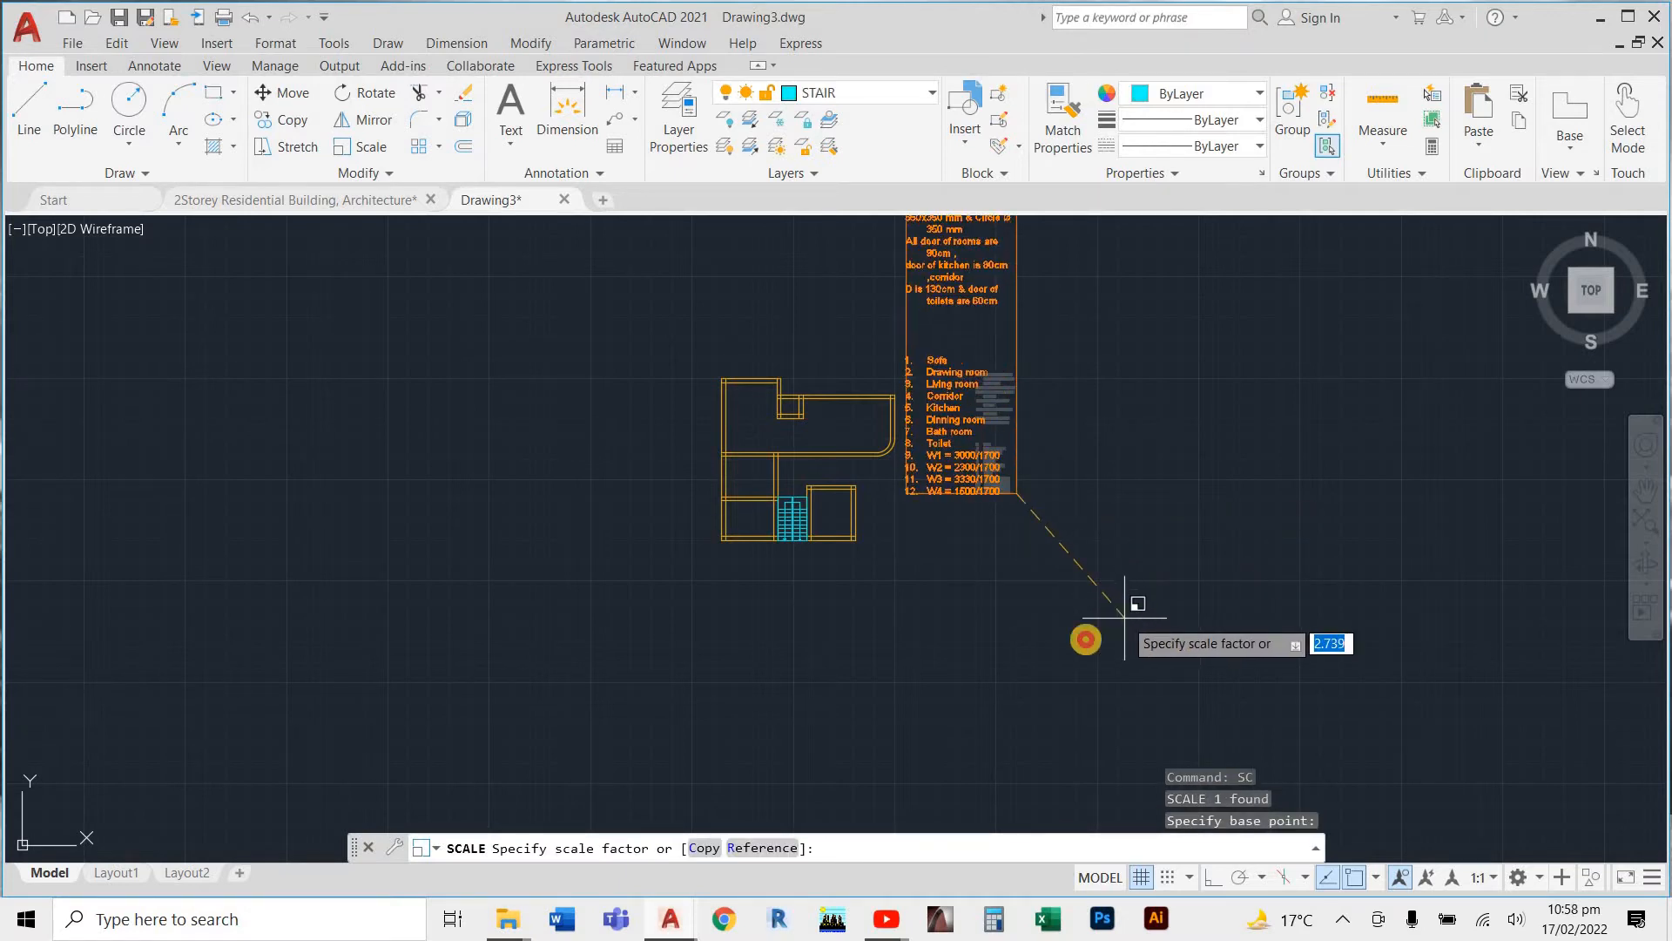
click(1086, 639)
Read the notes on column and door sizes and compare the room legend with the floor plan, including the small room at the upper wall
scroll(969, 558, down, 3)
scroll(942, 467, up, 4)
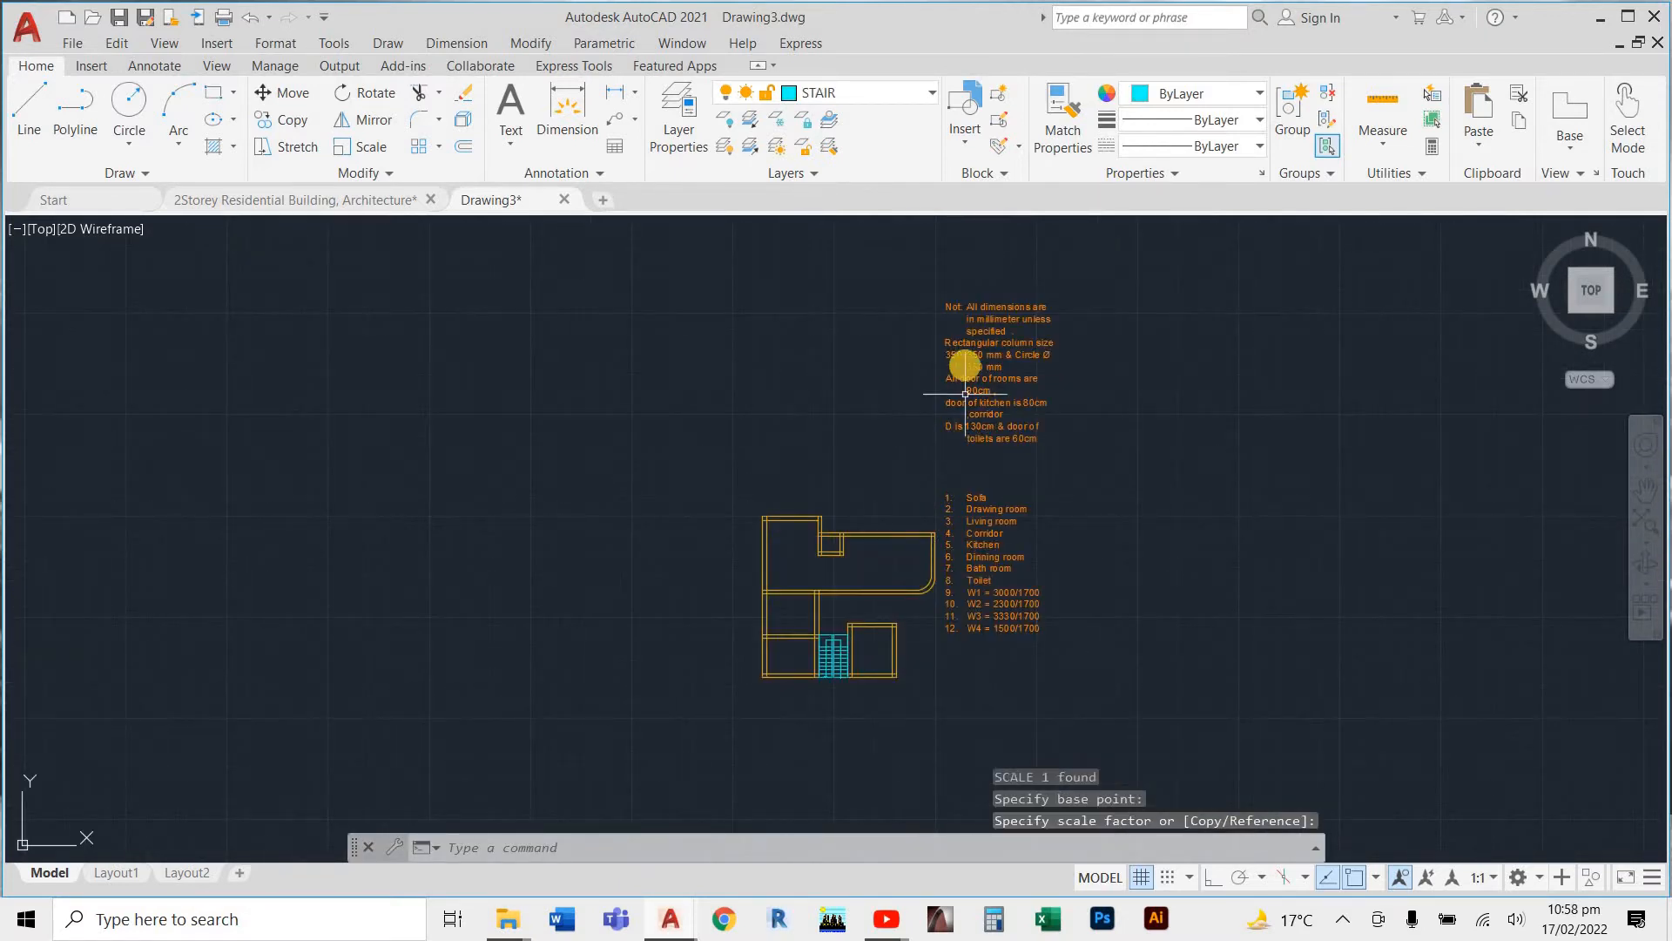
scroll(967, 397, up, 4)
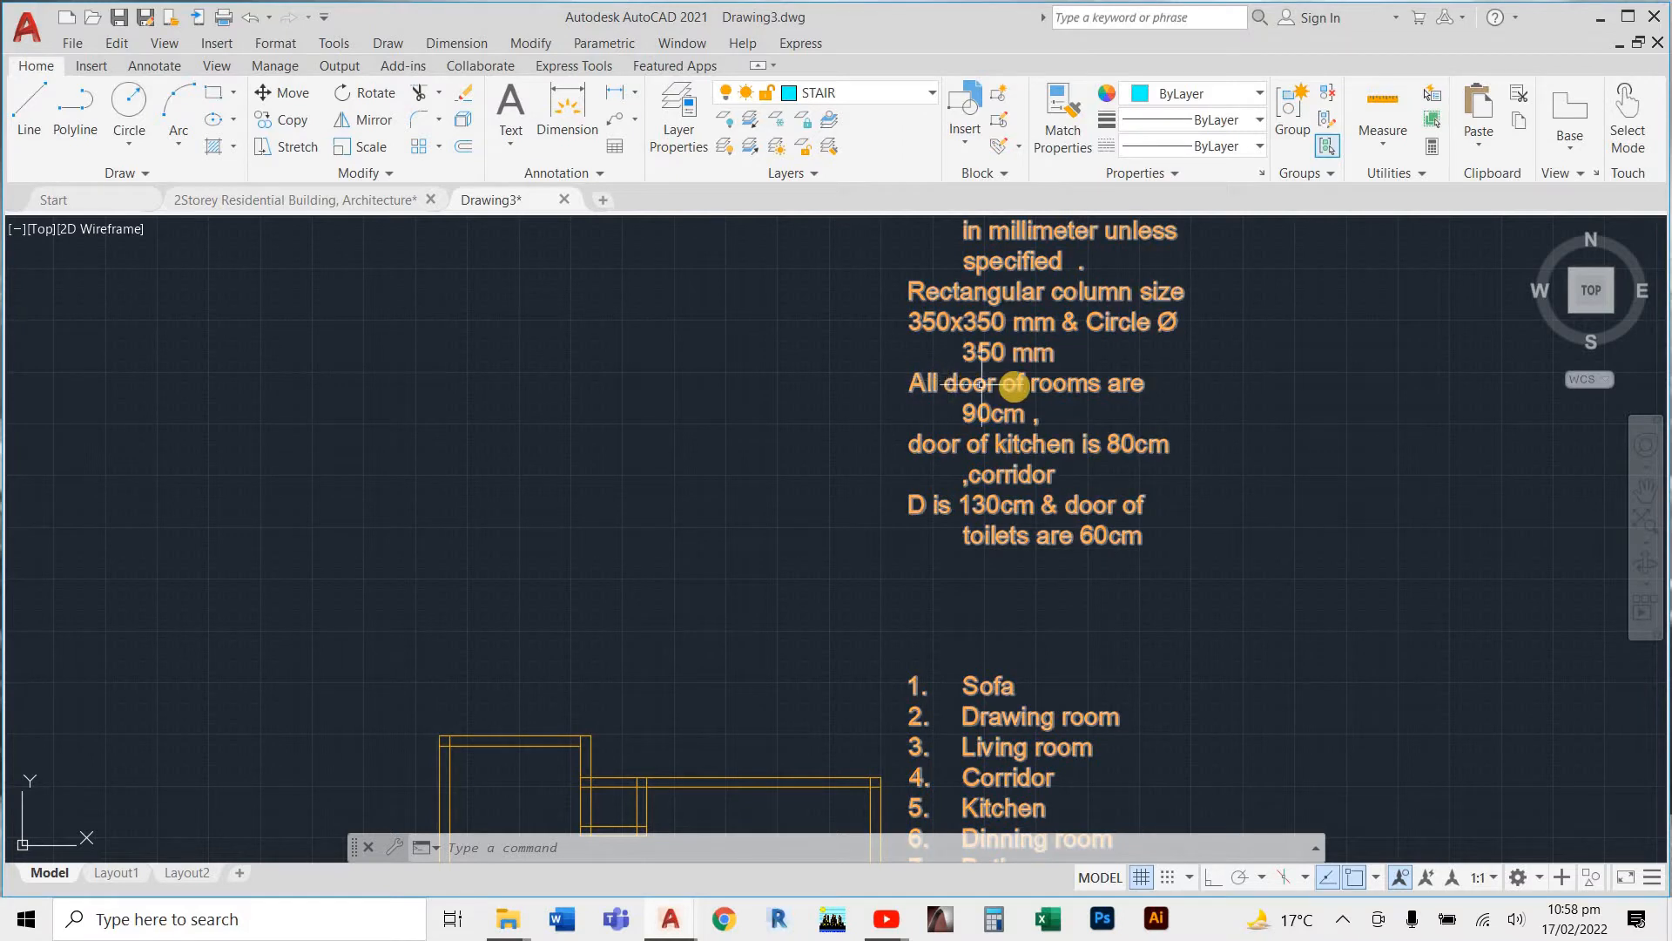
scroll(1030, 409, down, 4)
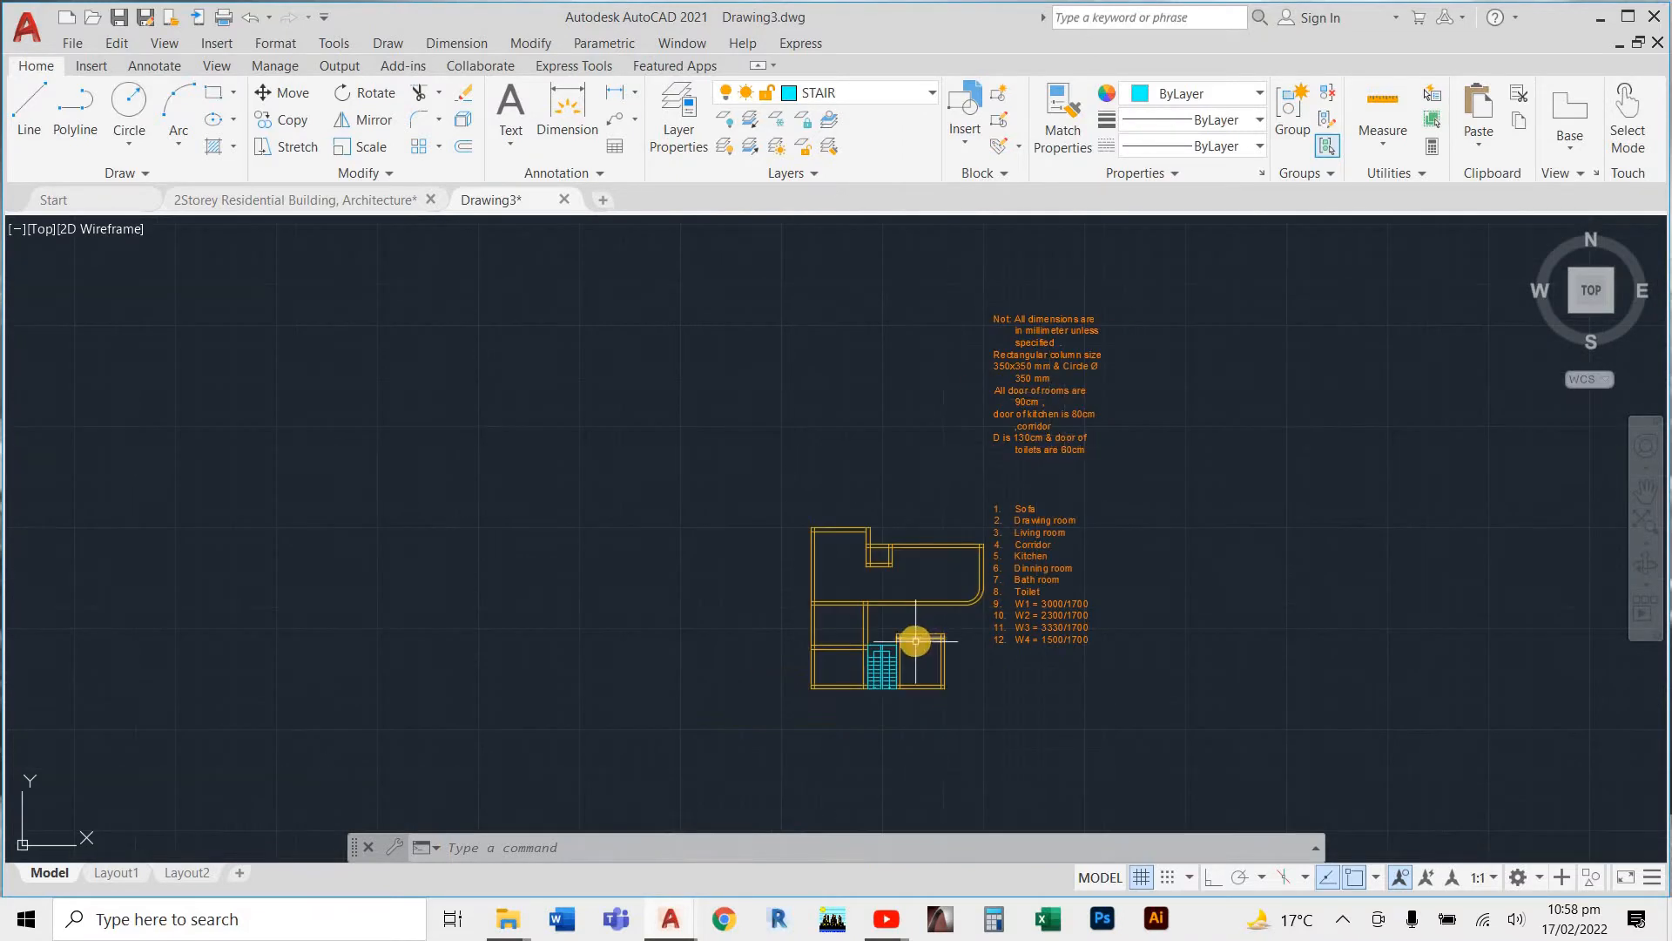
scroll(902, 636, up, 3)
scroll(899, 632, down, 3)
scroll(899, 632, up, 3)
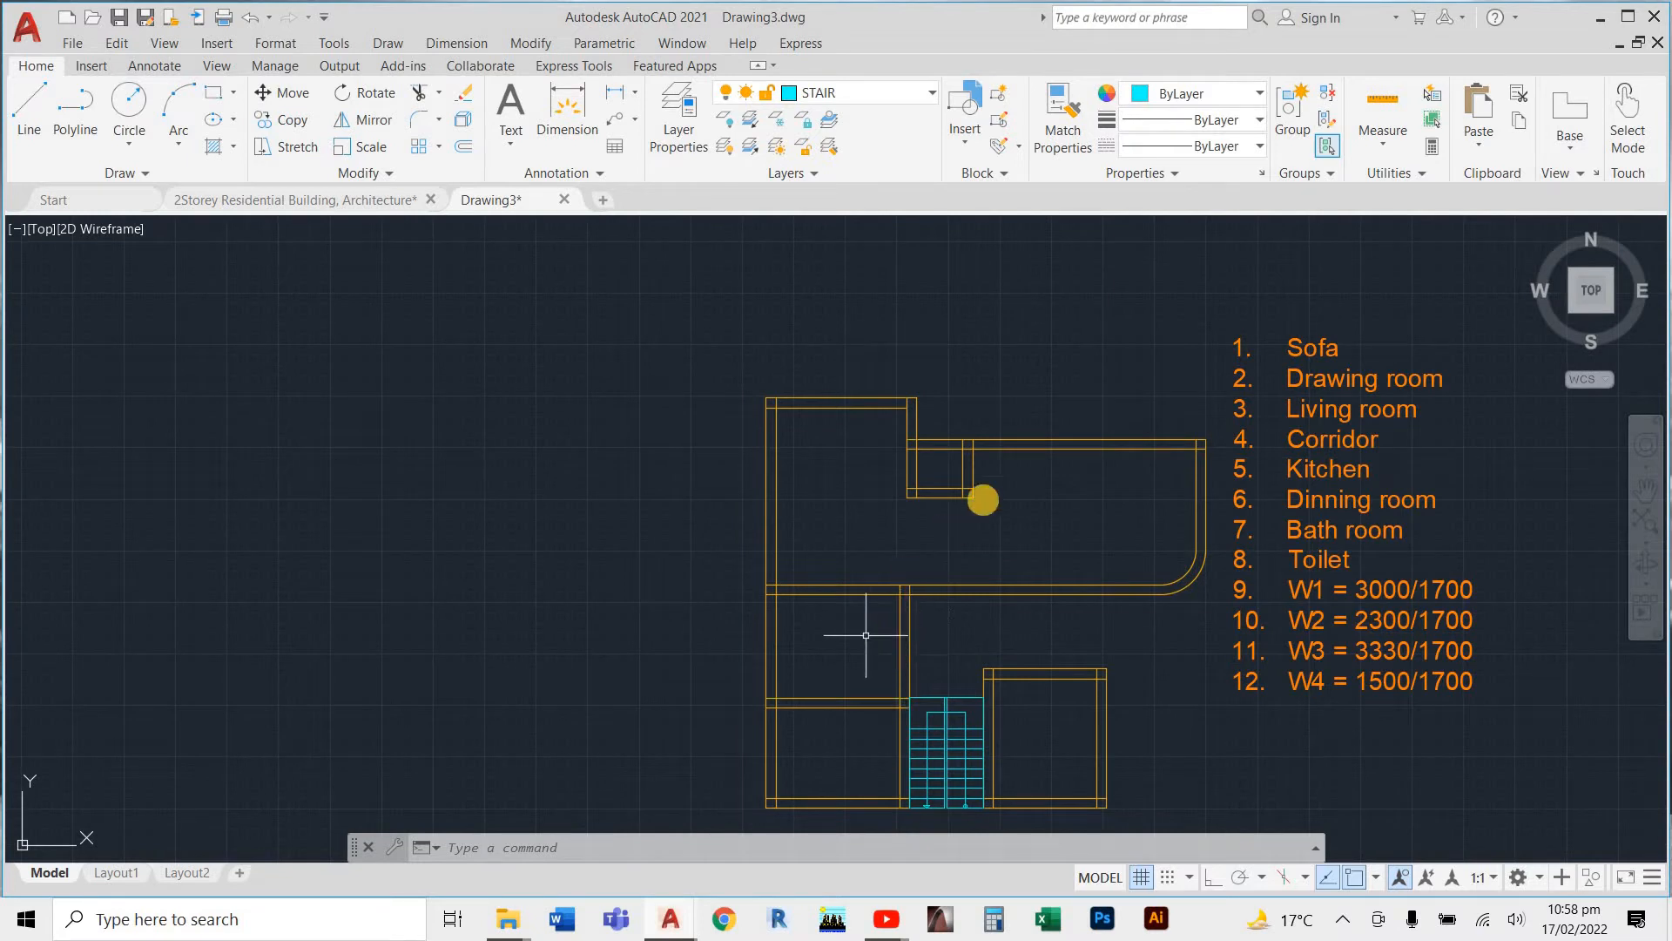
scroll(967, 484, up, 6)
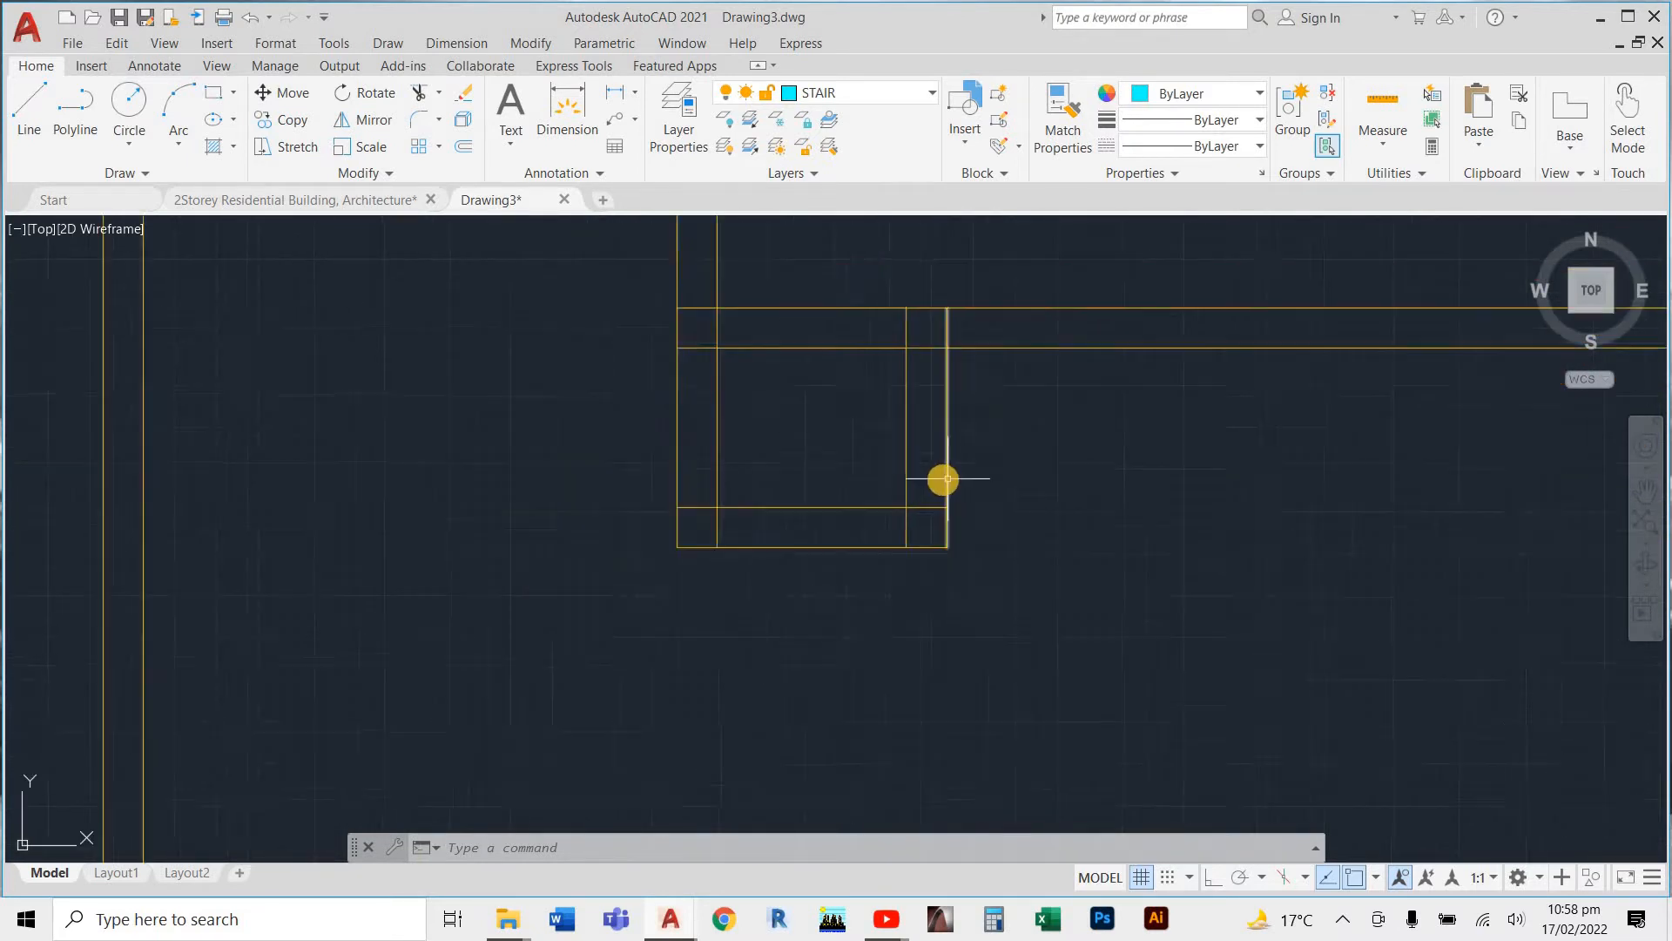
scroll(947, 478, down, 5)
scroll(852, 497, down, 3)
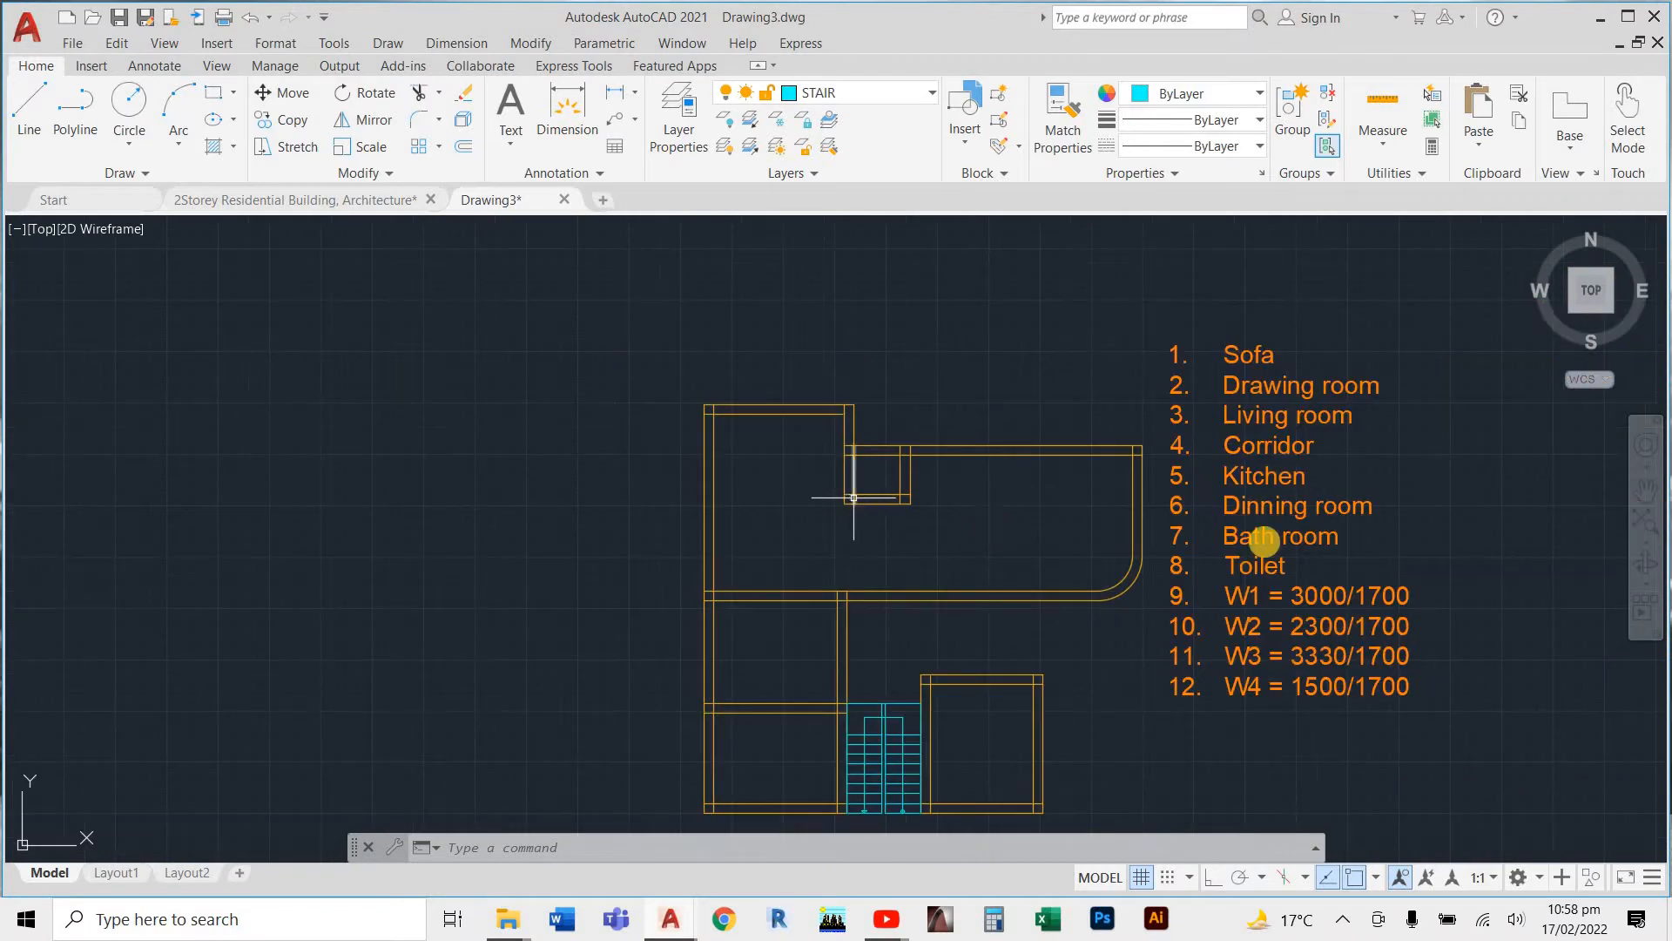
scroll(906, 485, up, 6)
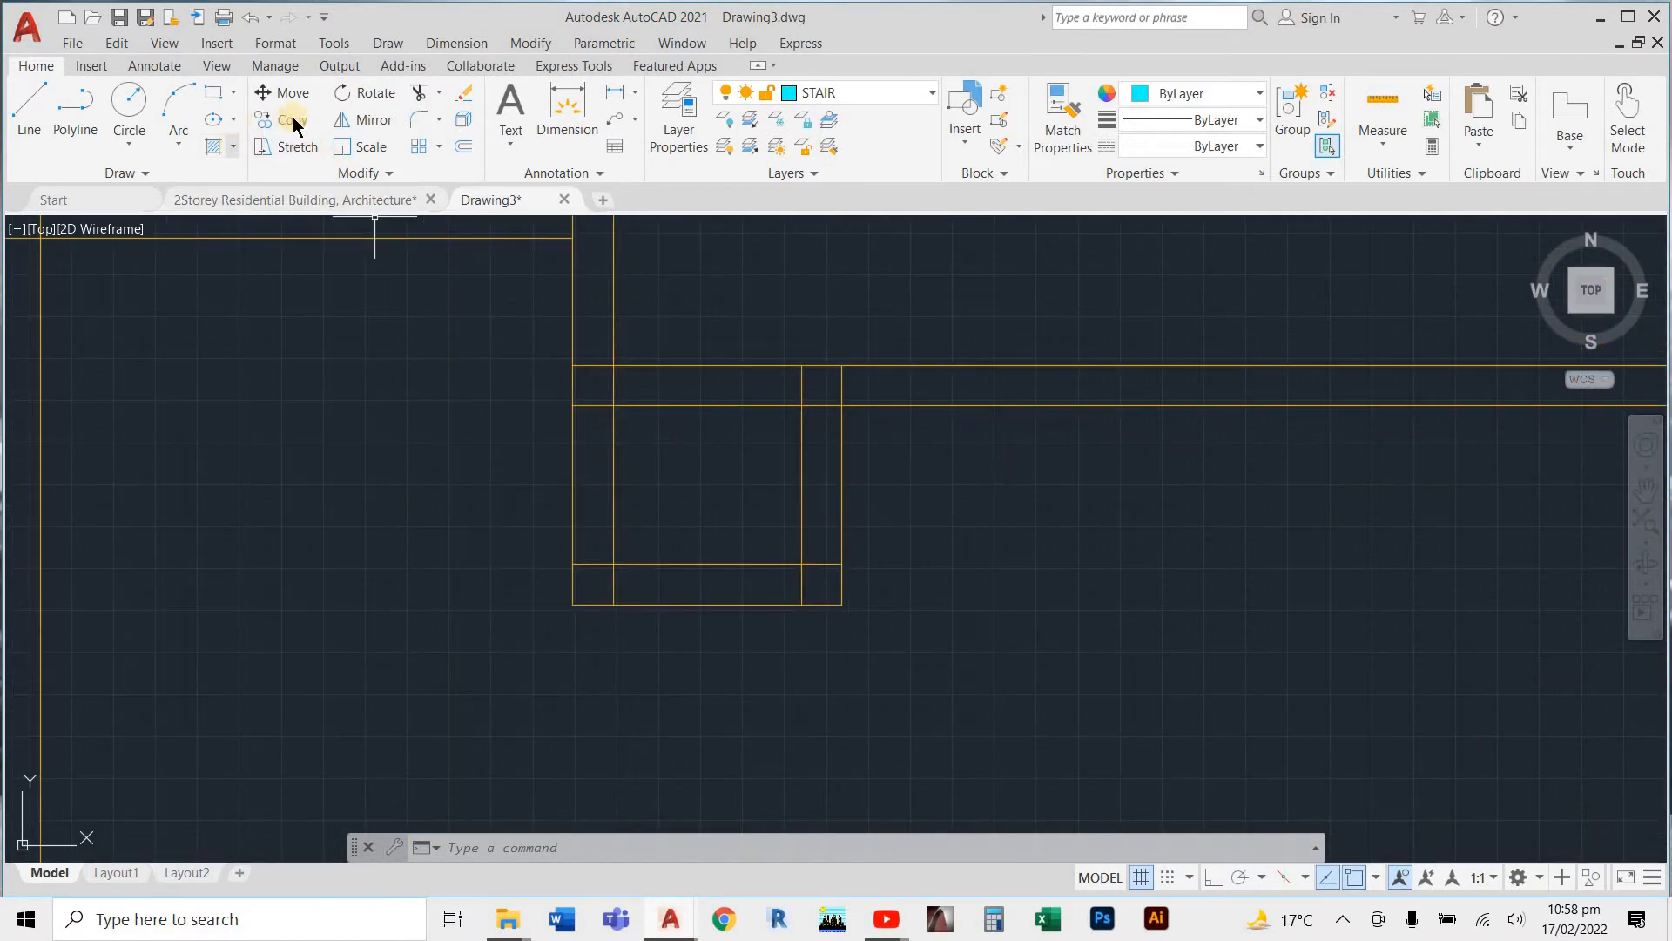
click(378, 171)
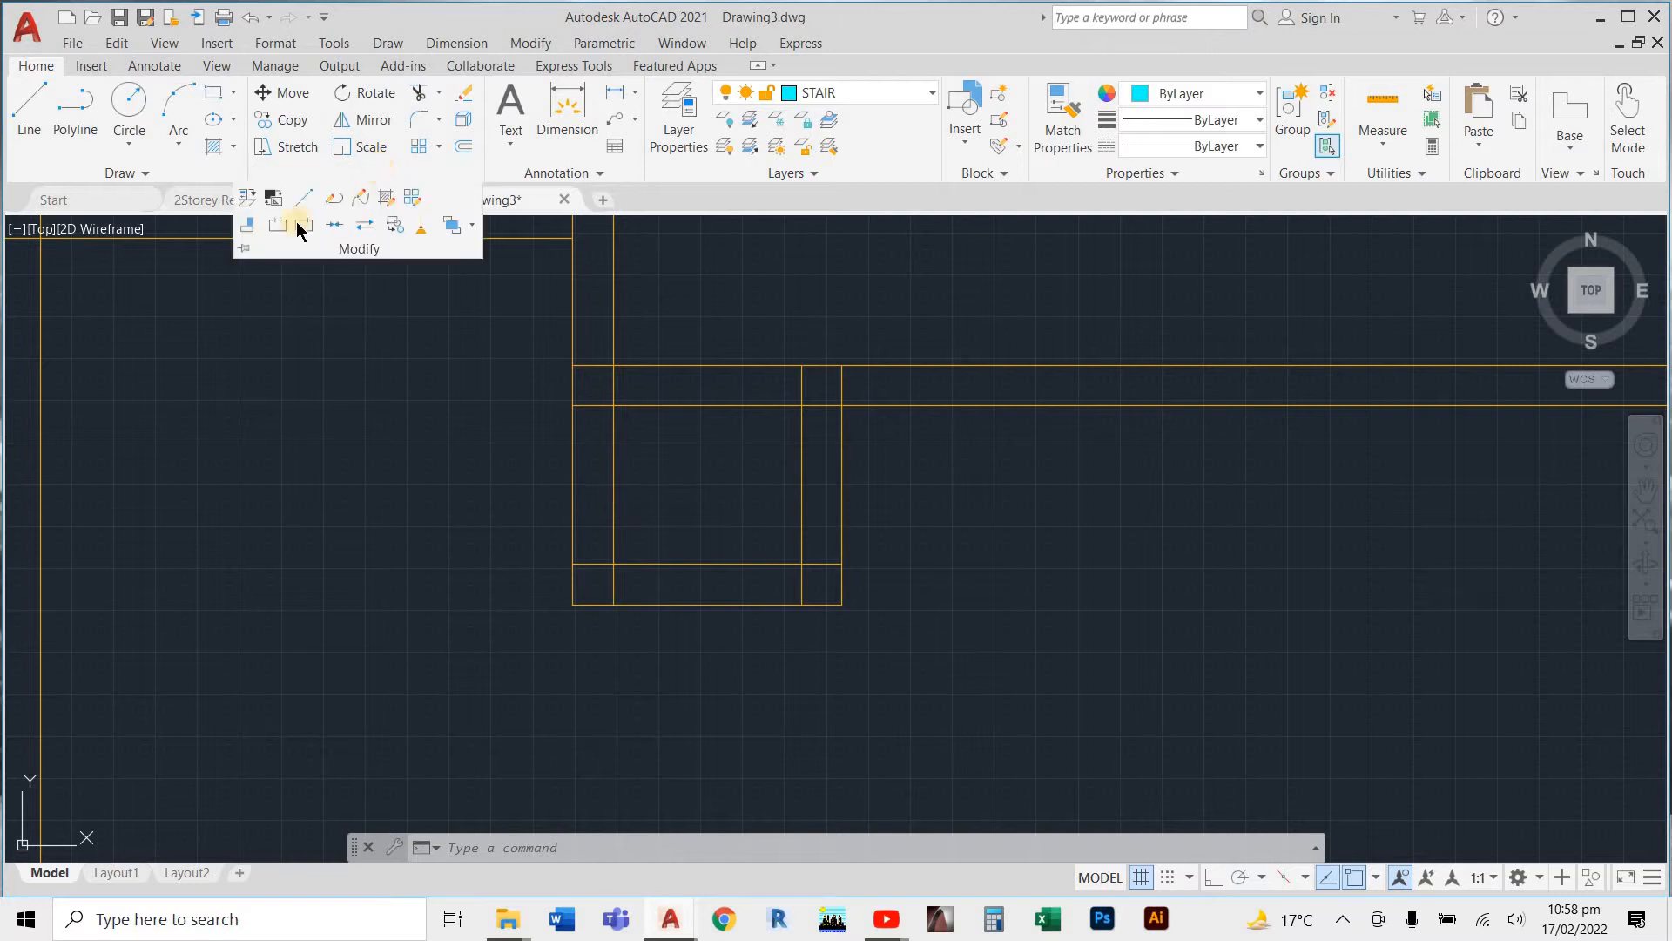
click(338, 364)
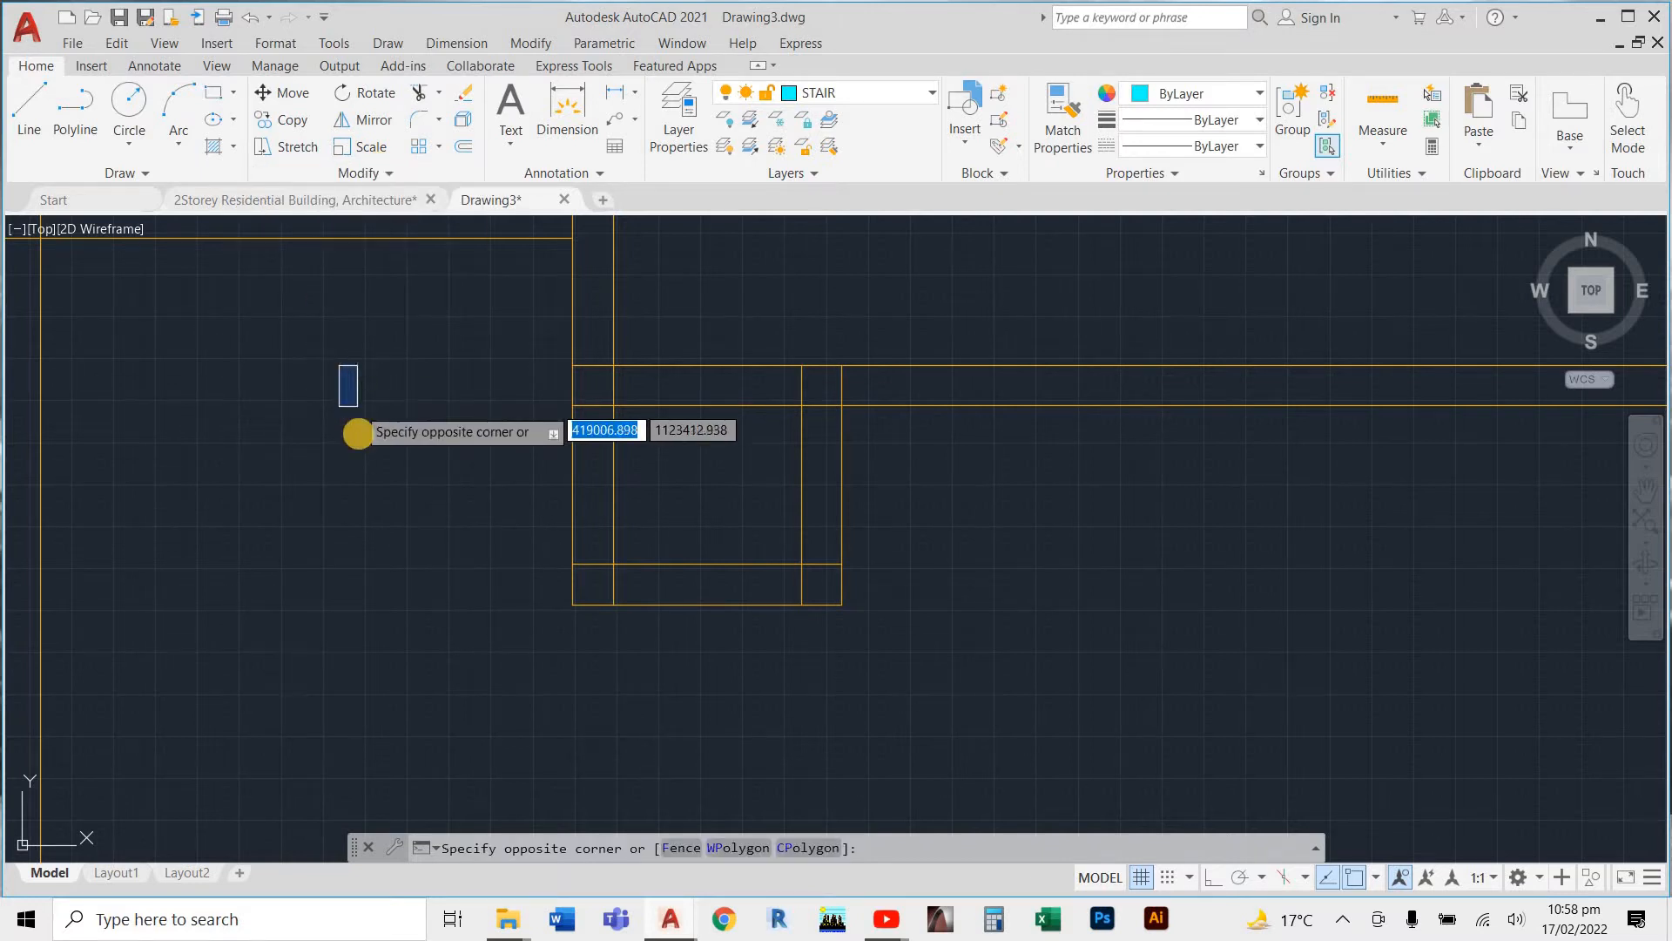
key(Escape)
key(Escape)
key(Escape)
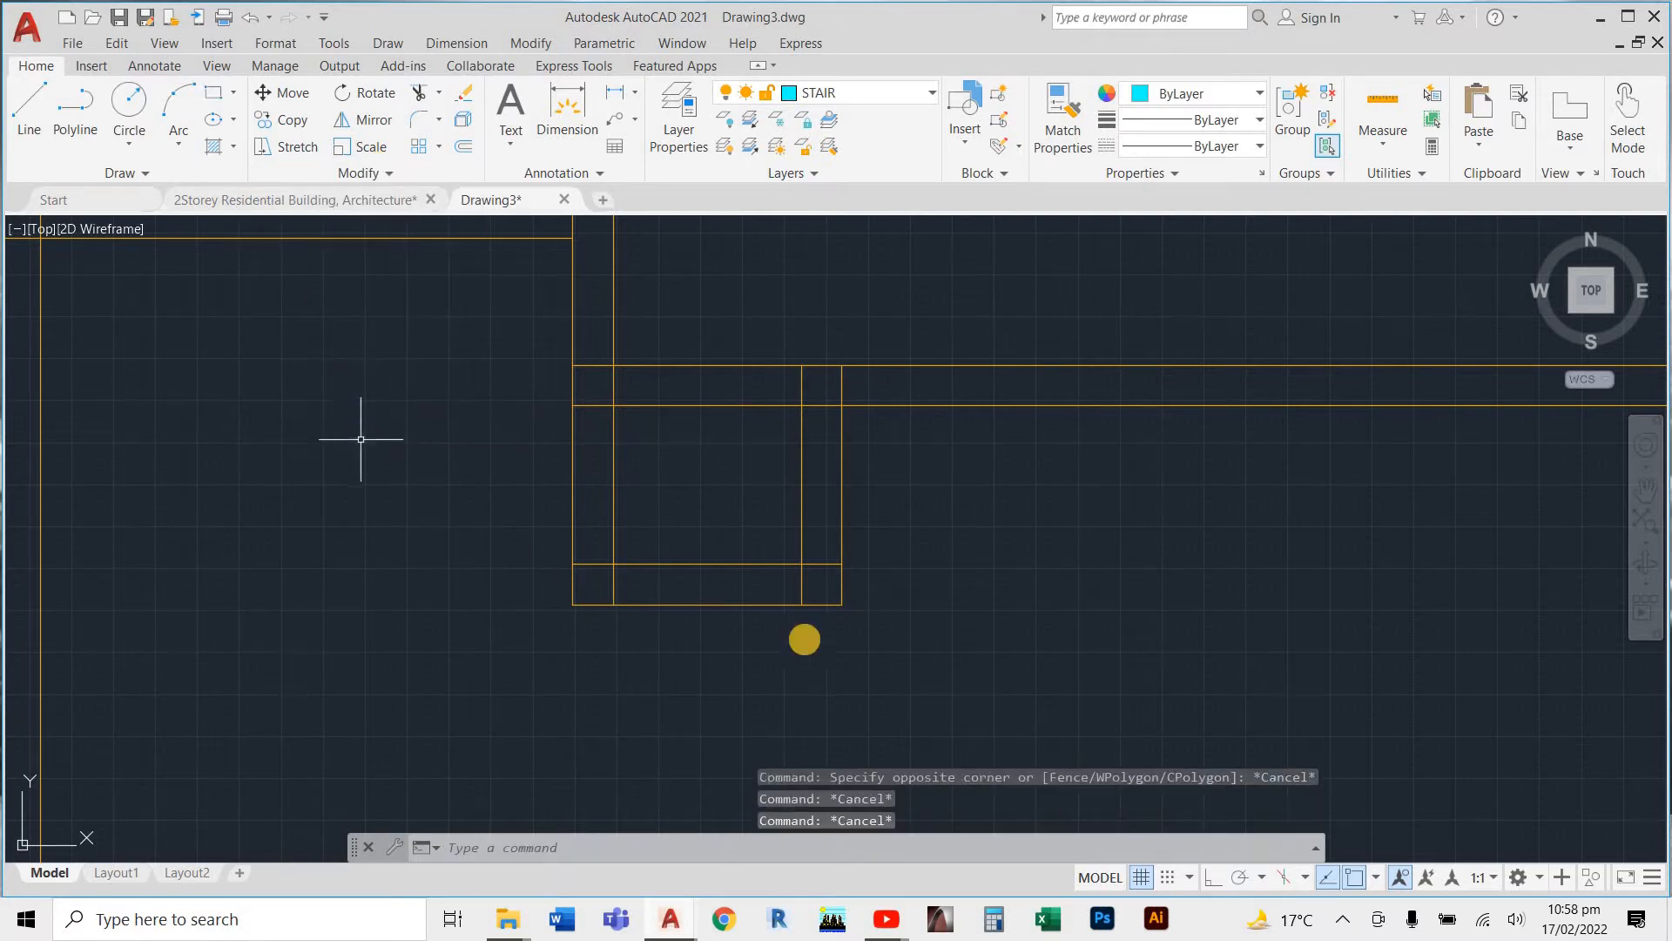
Break the small room's outer right-hand wall line 900 upward from its intersection with the lower wall's inner line
click(1341, 921)
click(1128, 746)
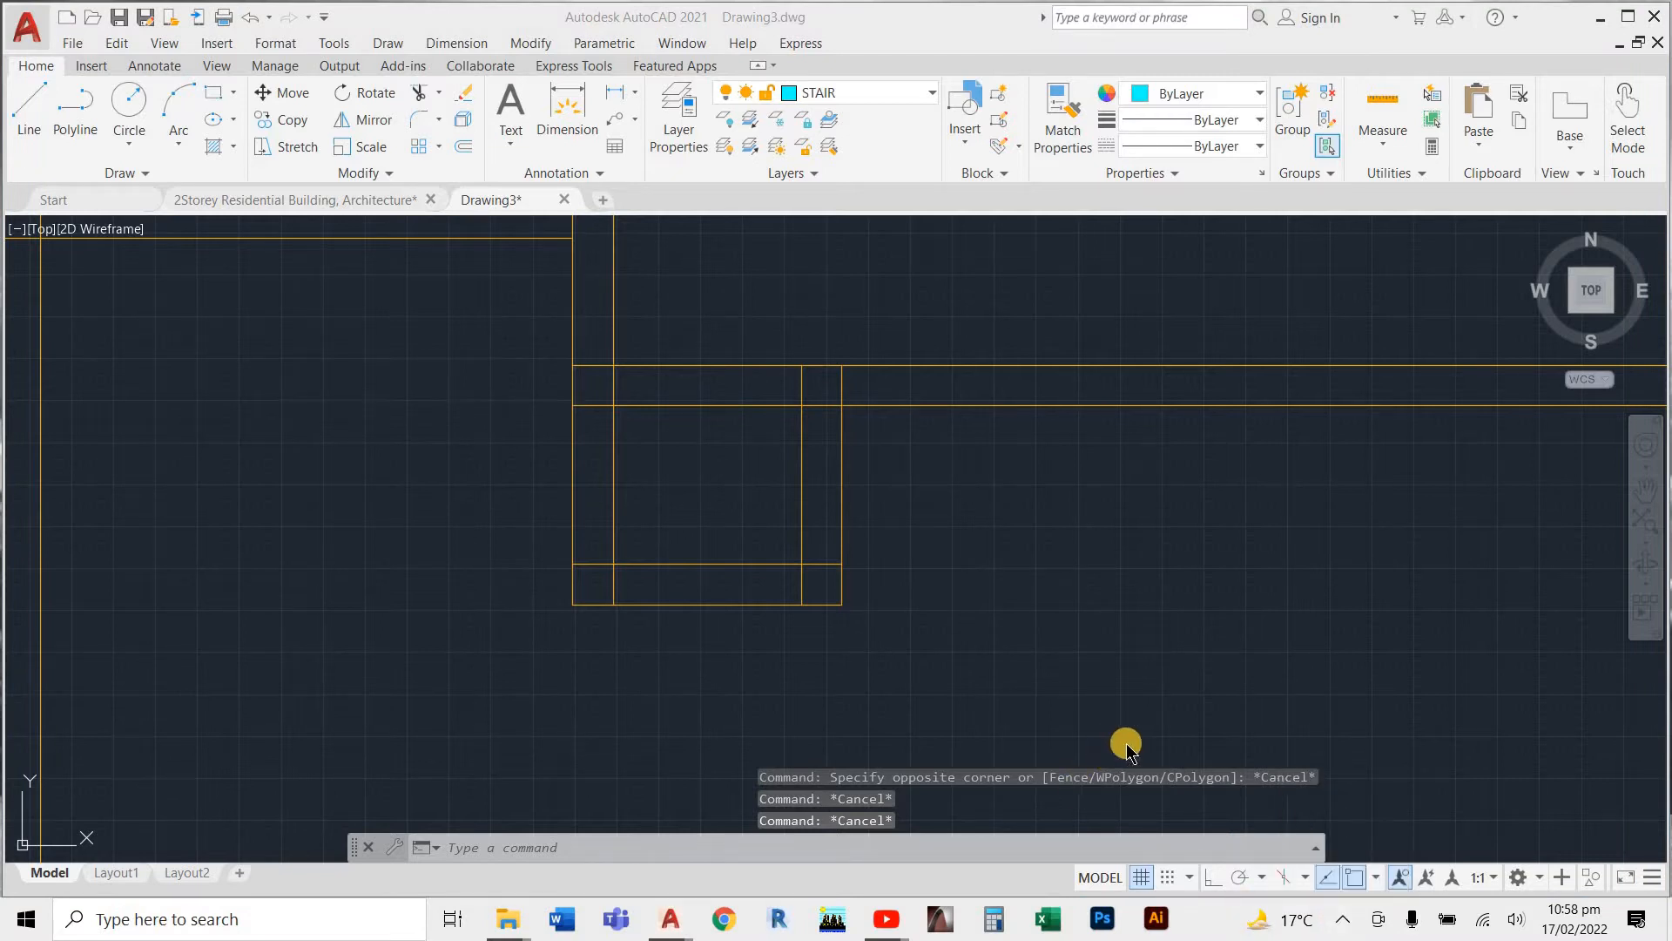
click(1109, 702)
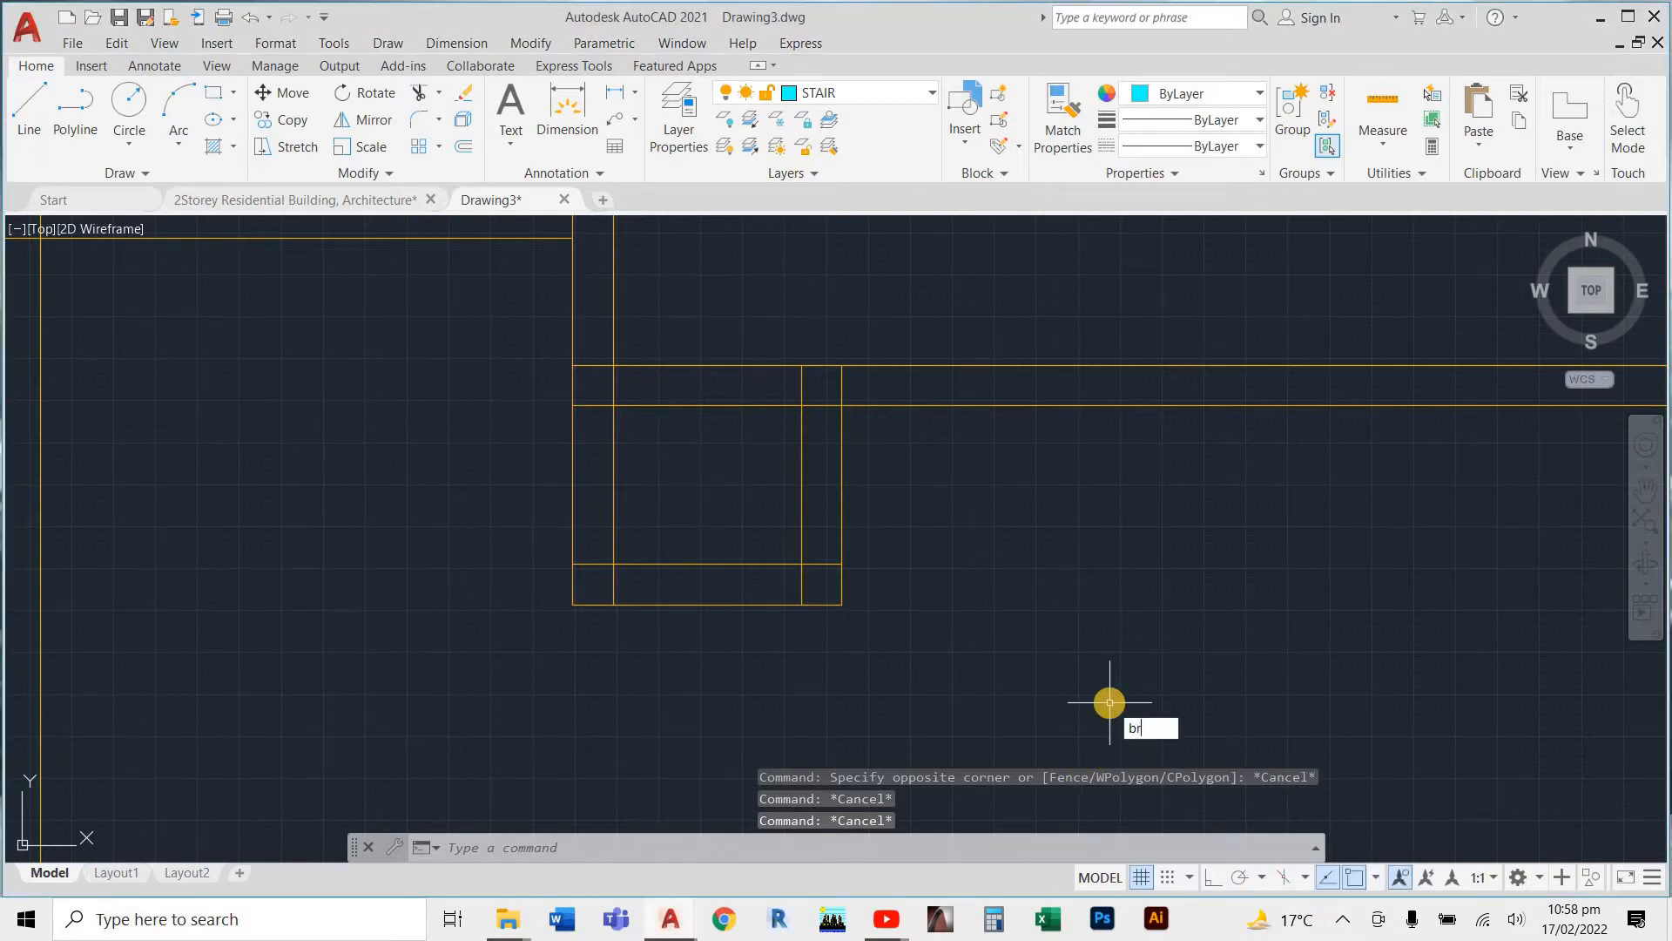
key(Return)
scroll(818, 542, up, 4)
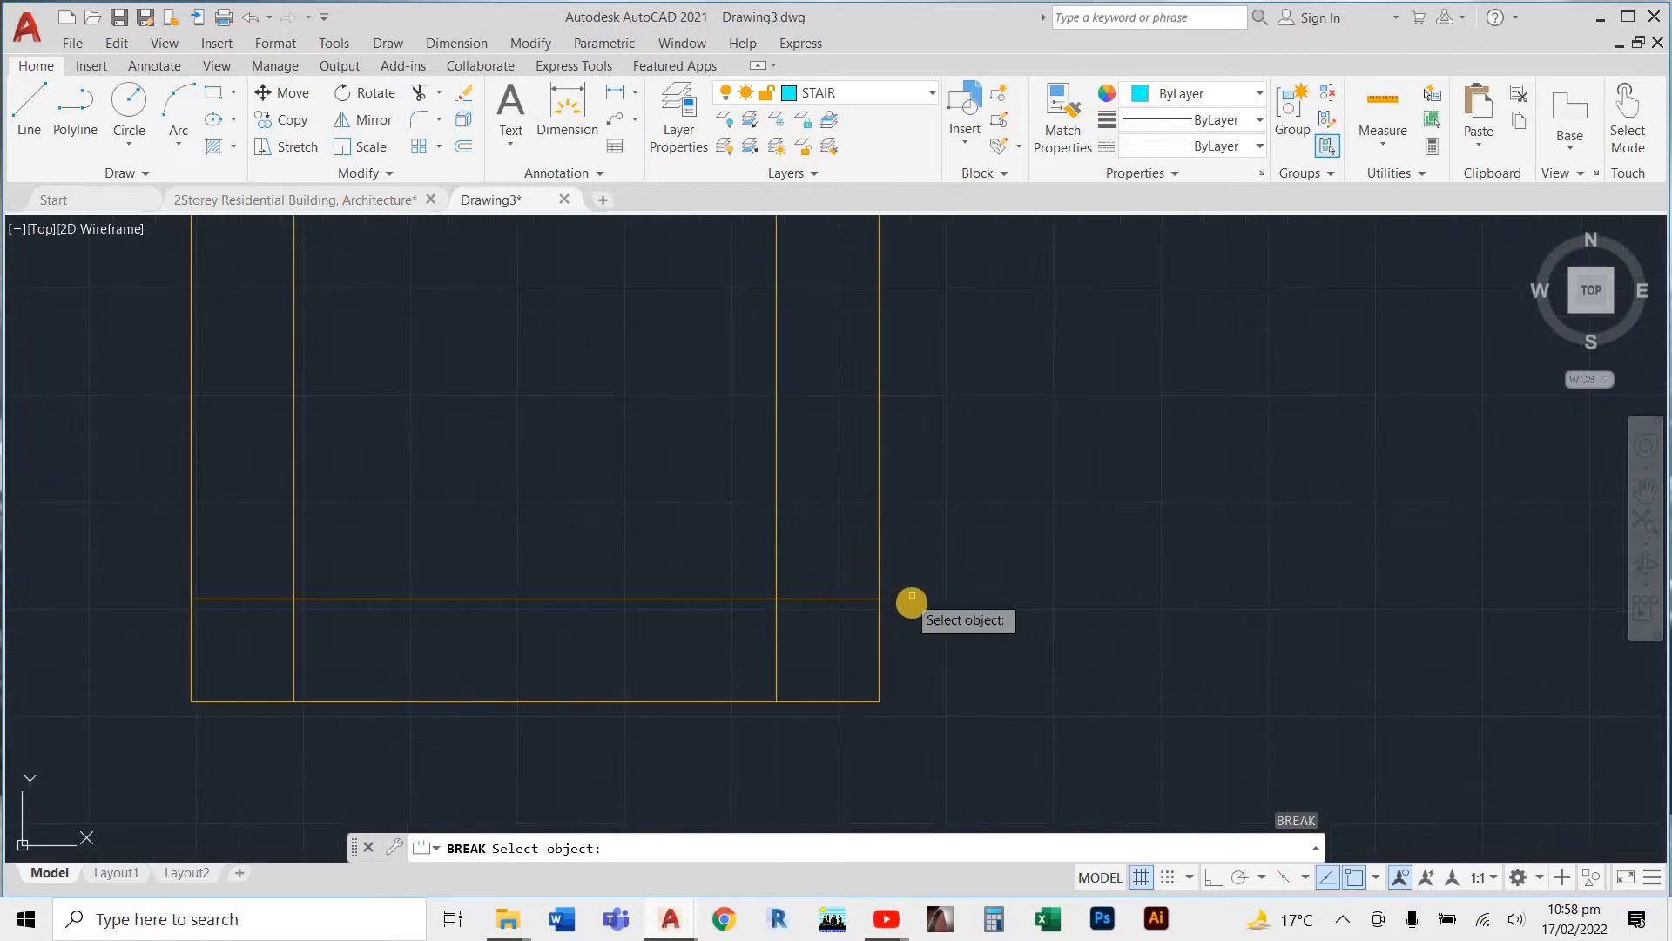
click(878, 591)
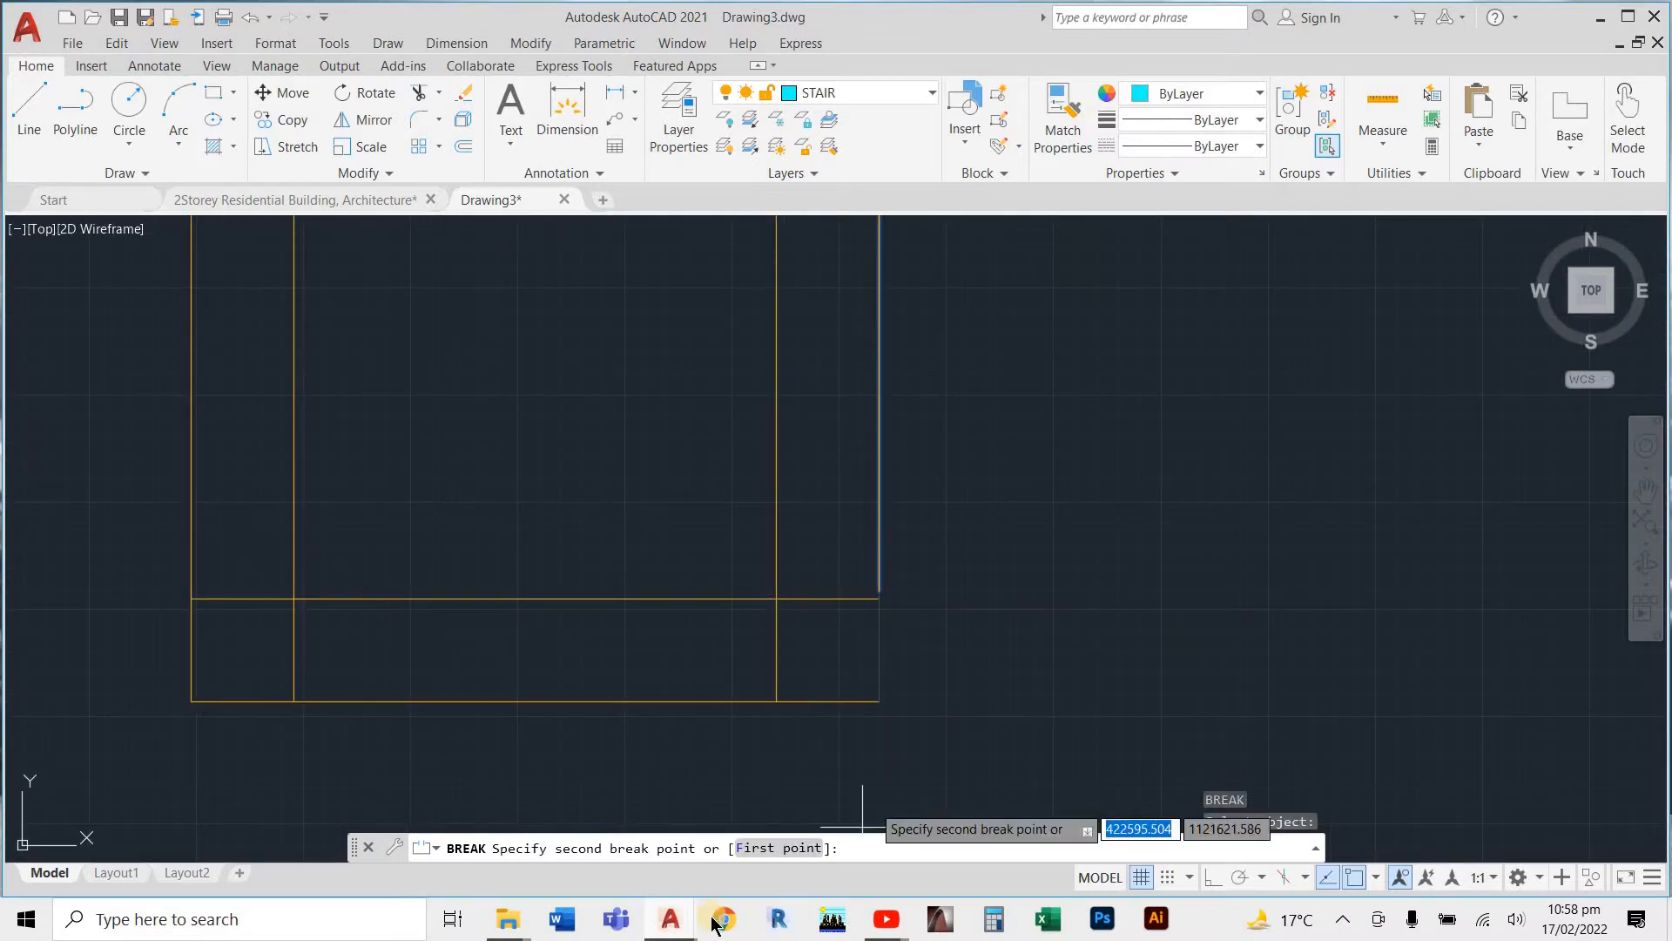
click(776, 849)
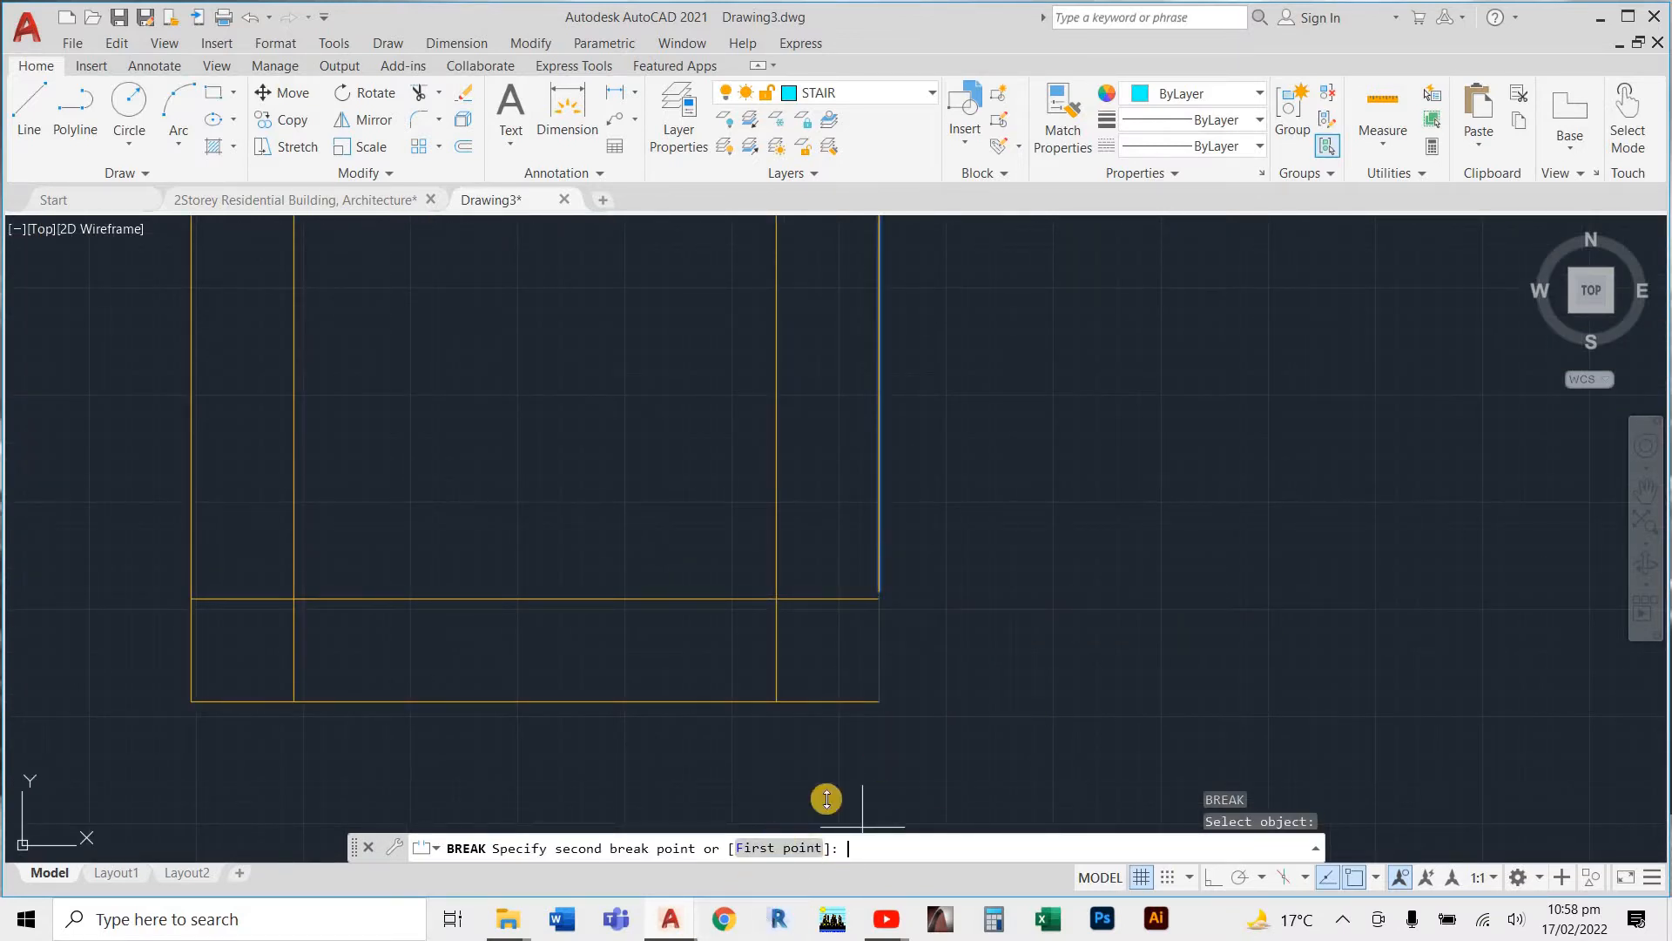
click(878, 598)
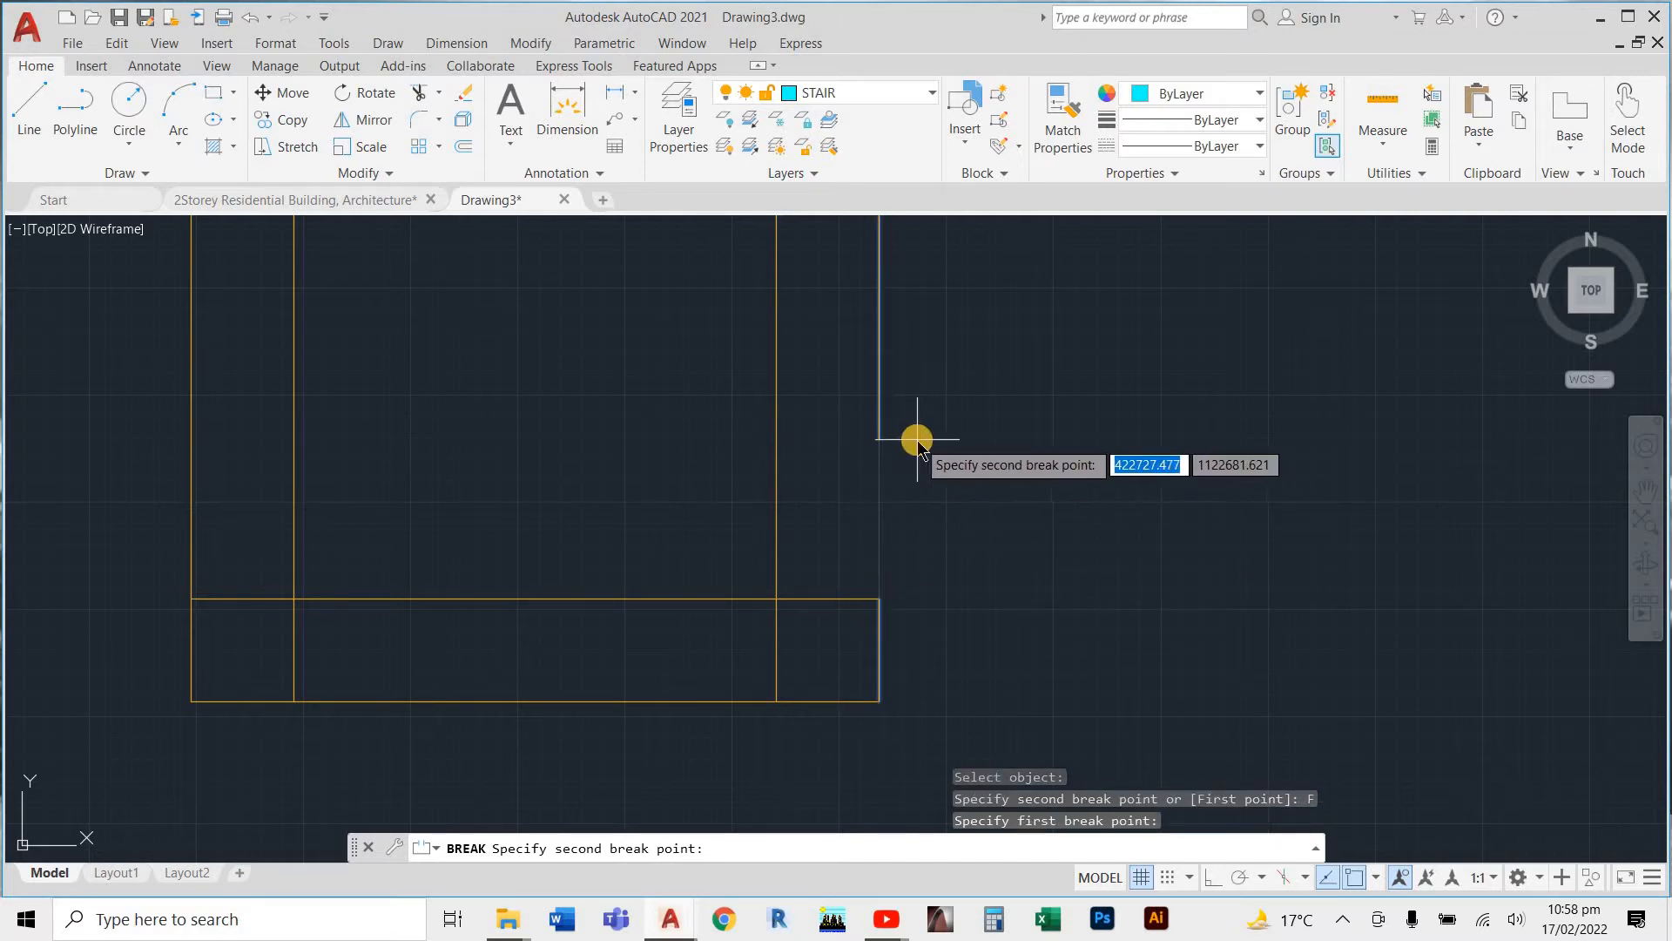
key(Return)
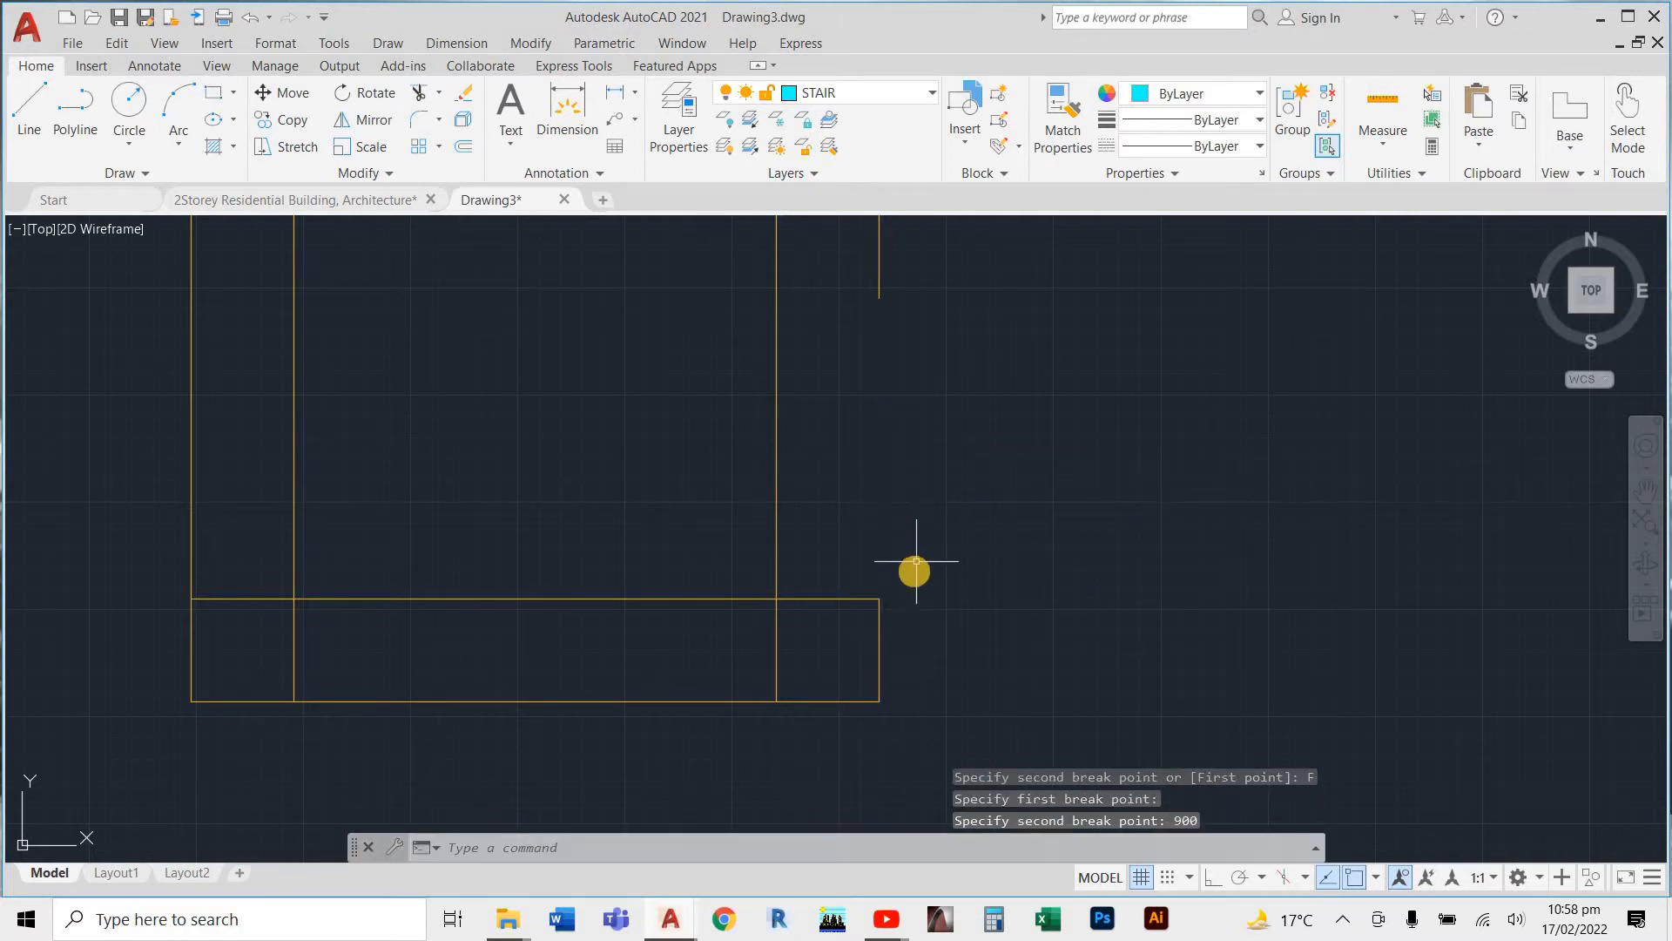
Try a 90 break in the small room's inner right-hand wall line, starting at the lower wall's inner line, and undo it
key(Return)
scroll(840, 555, up, 4)
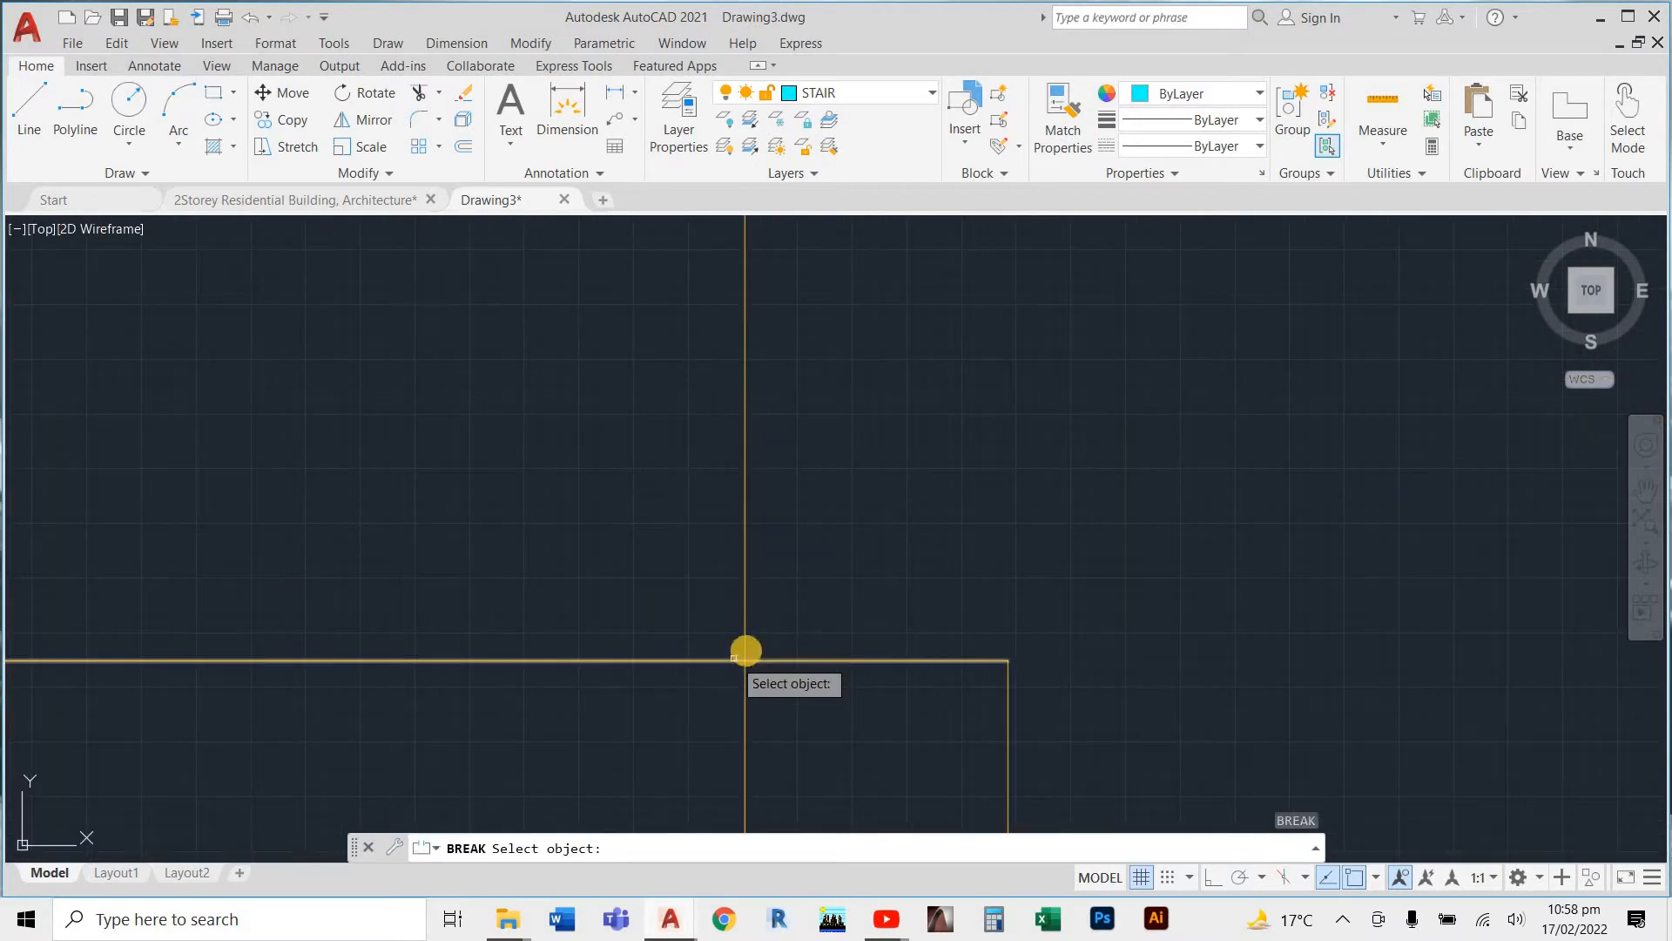
click(741, 648)
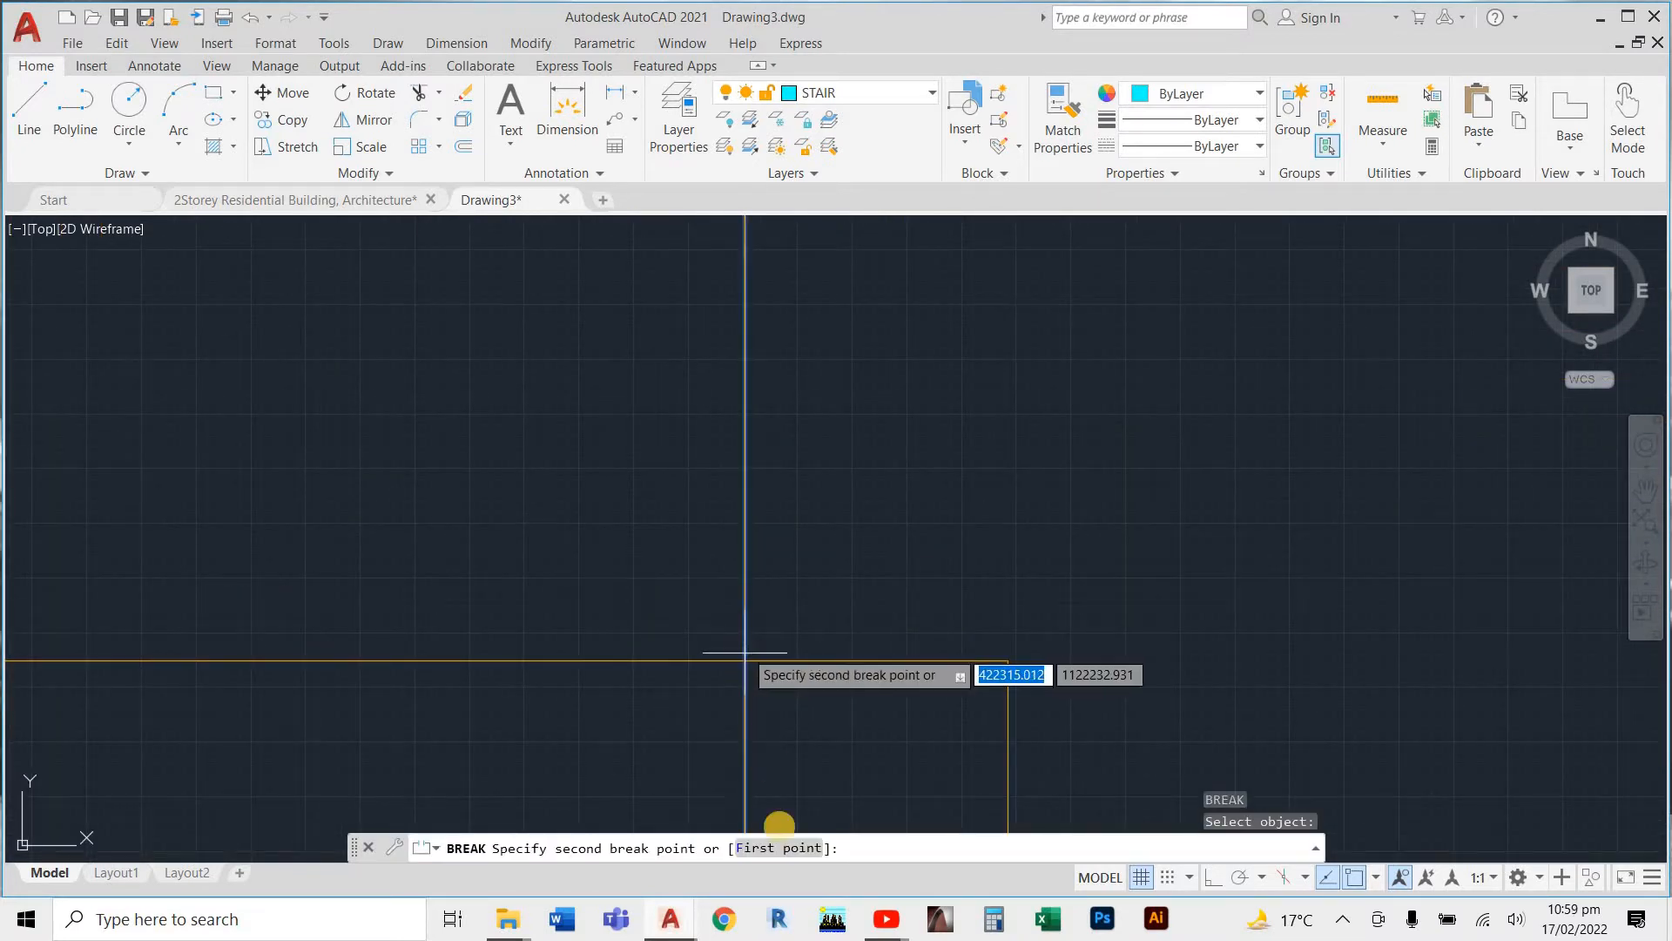
text(F)
key(Return)
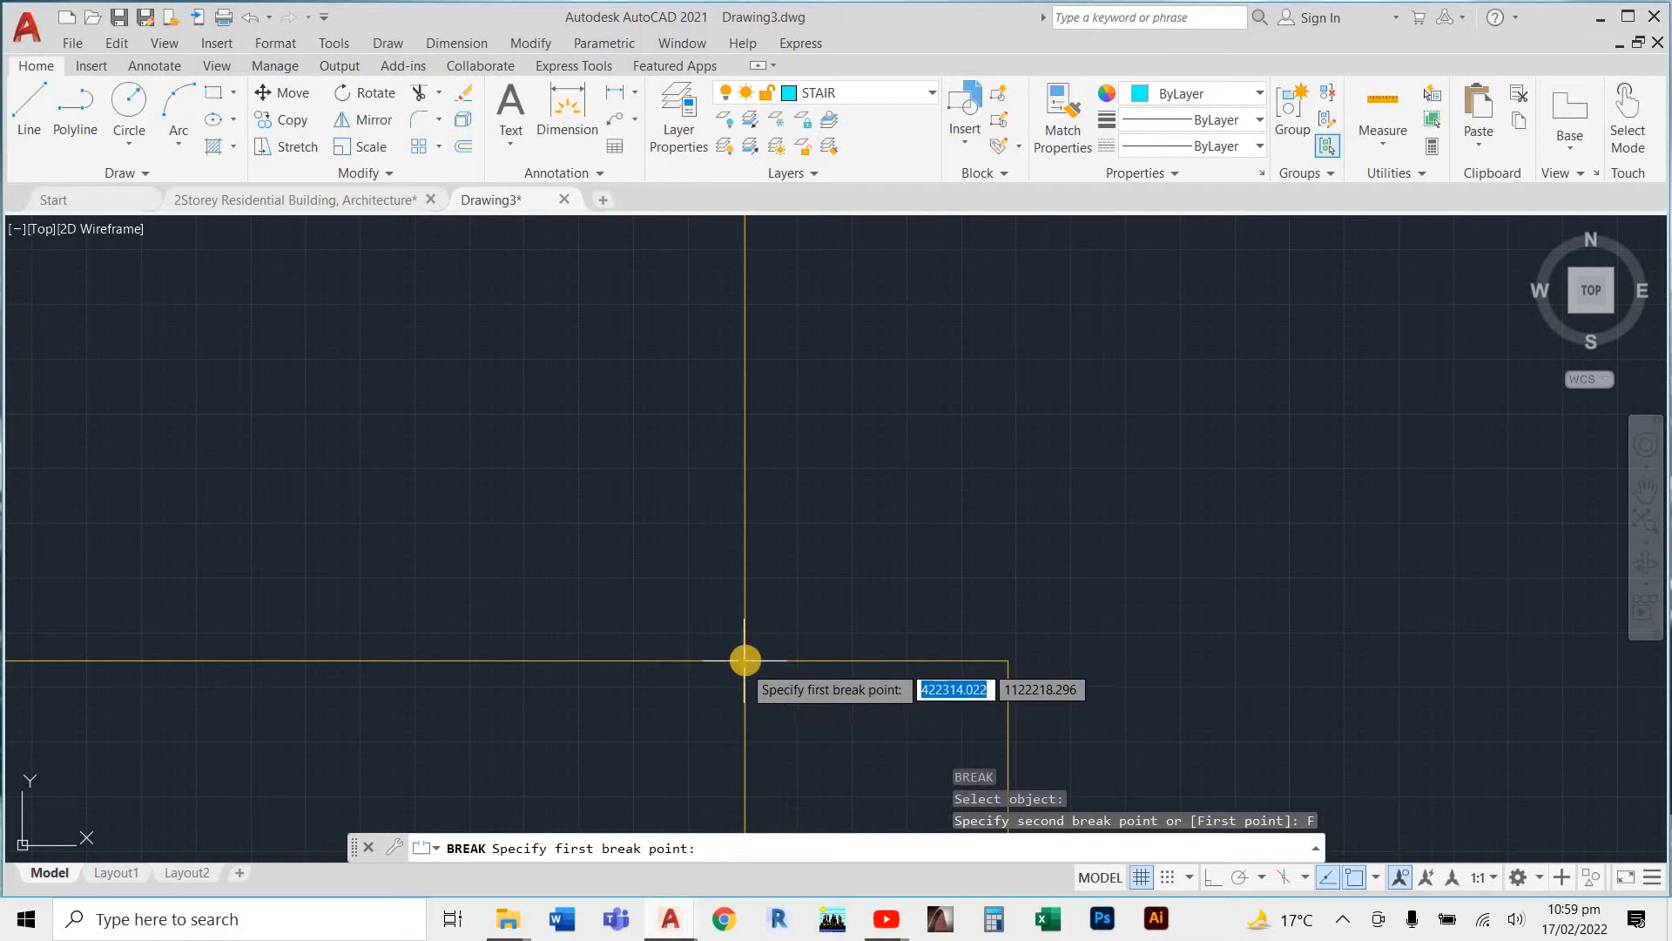
click(744, 662)
scroll(749, 448, down, 3)
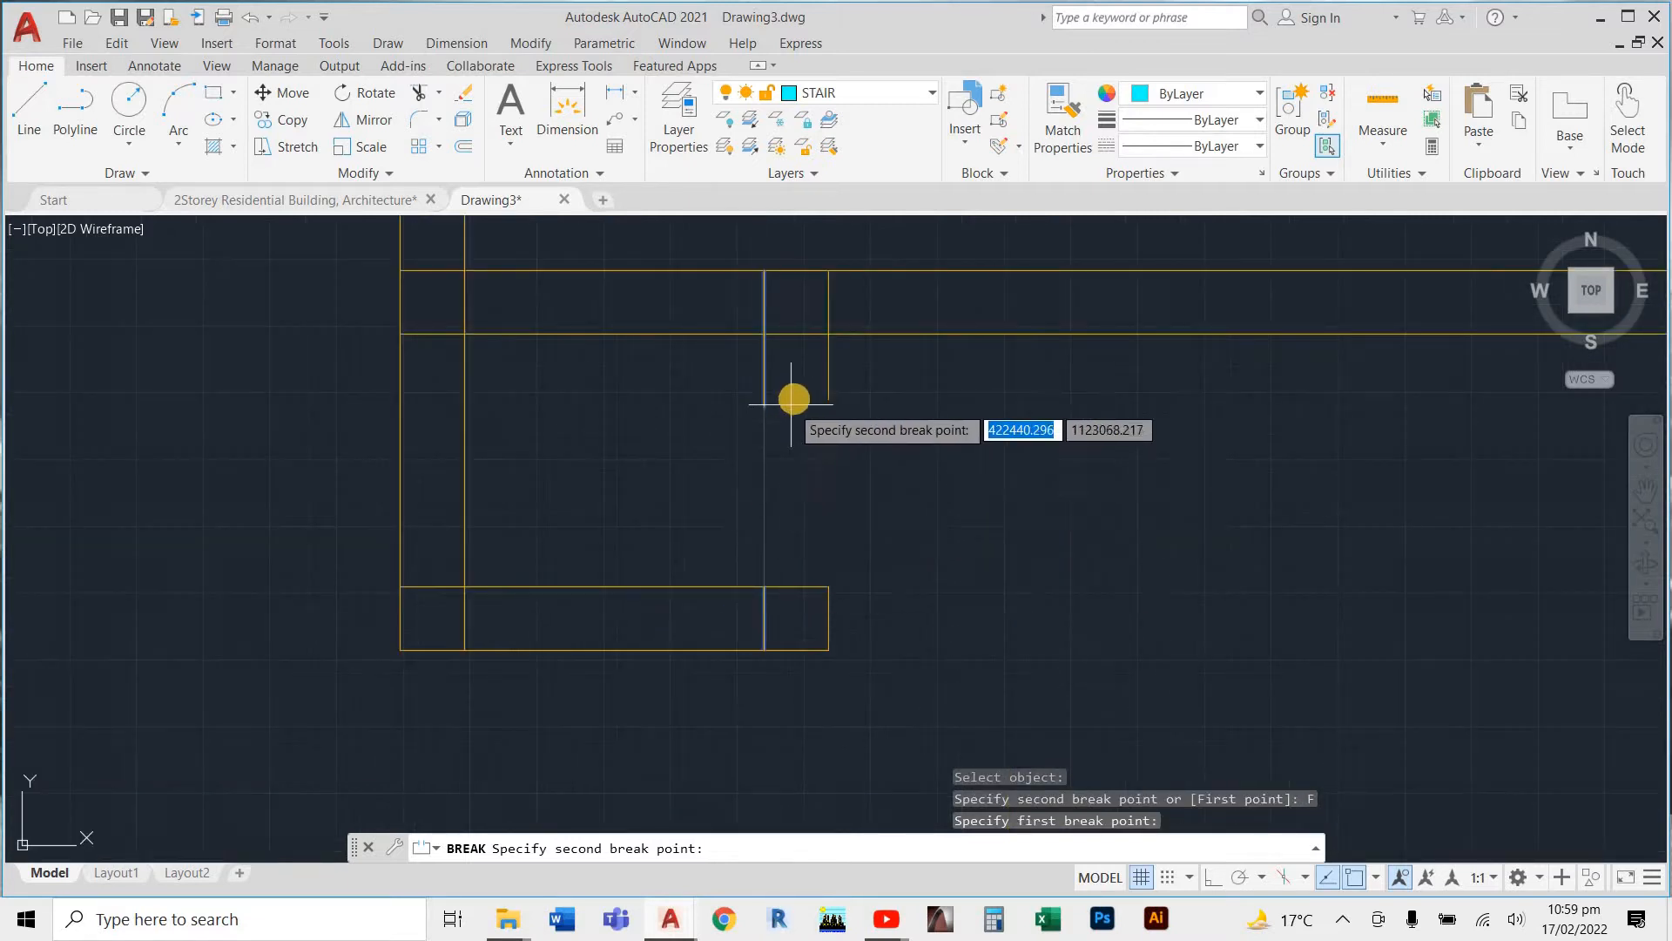
scroll(888, 392, up, 3)
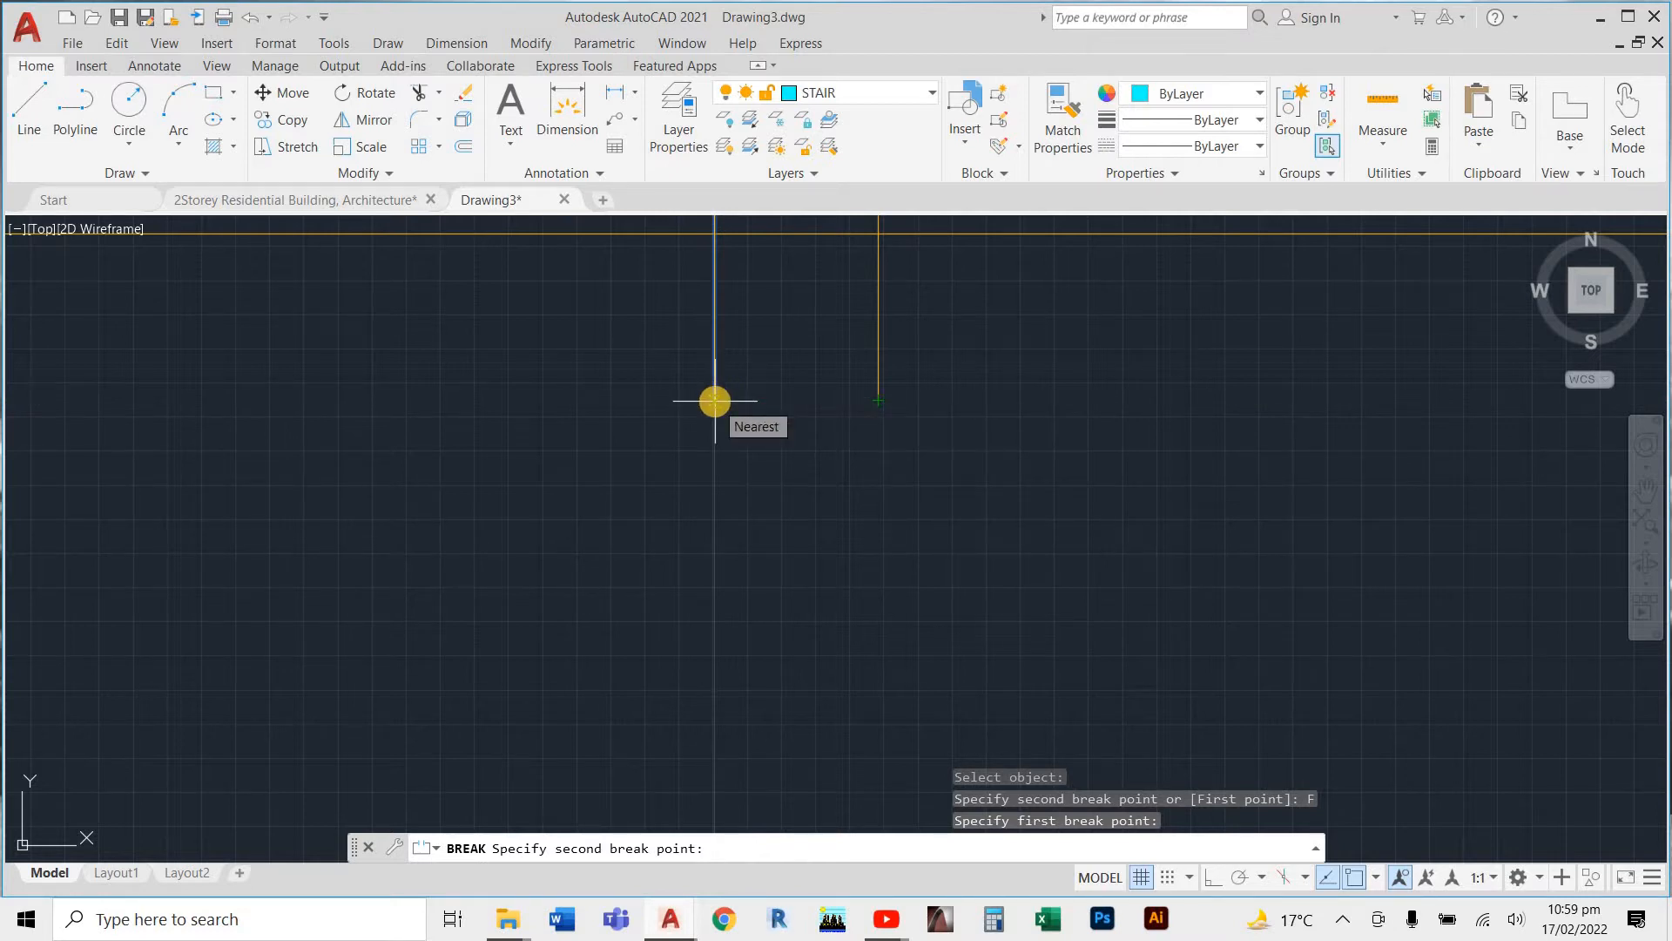
text(90)
key(Return)
scroll(795, 508, down, 2)
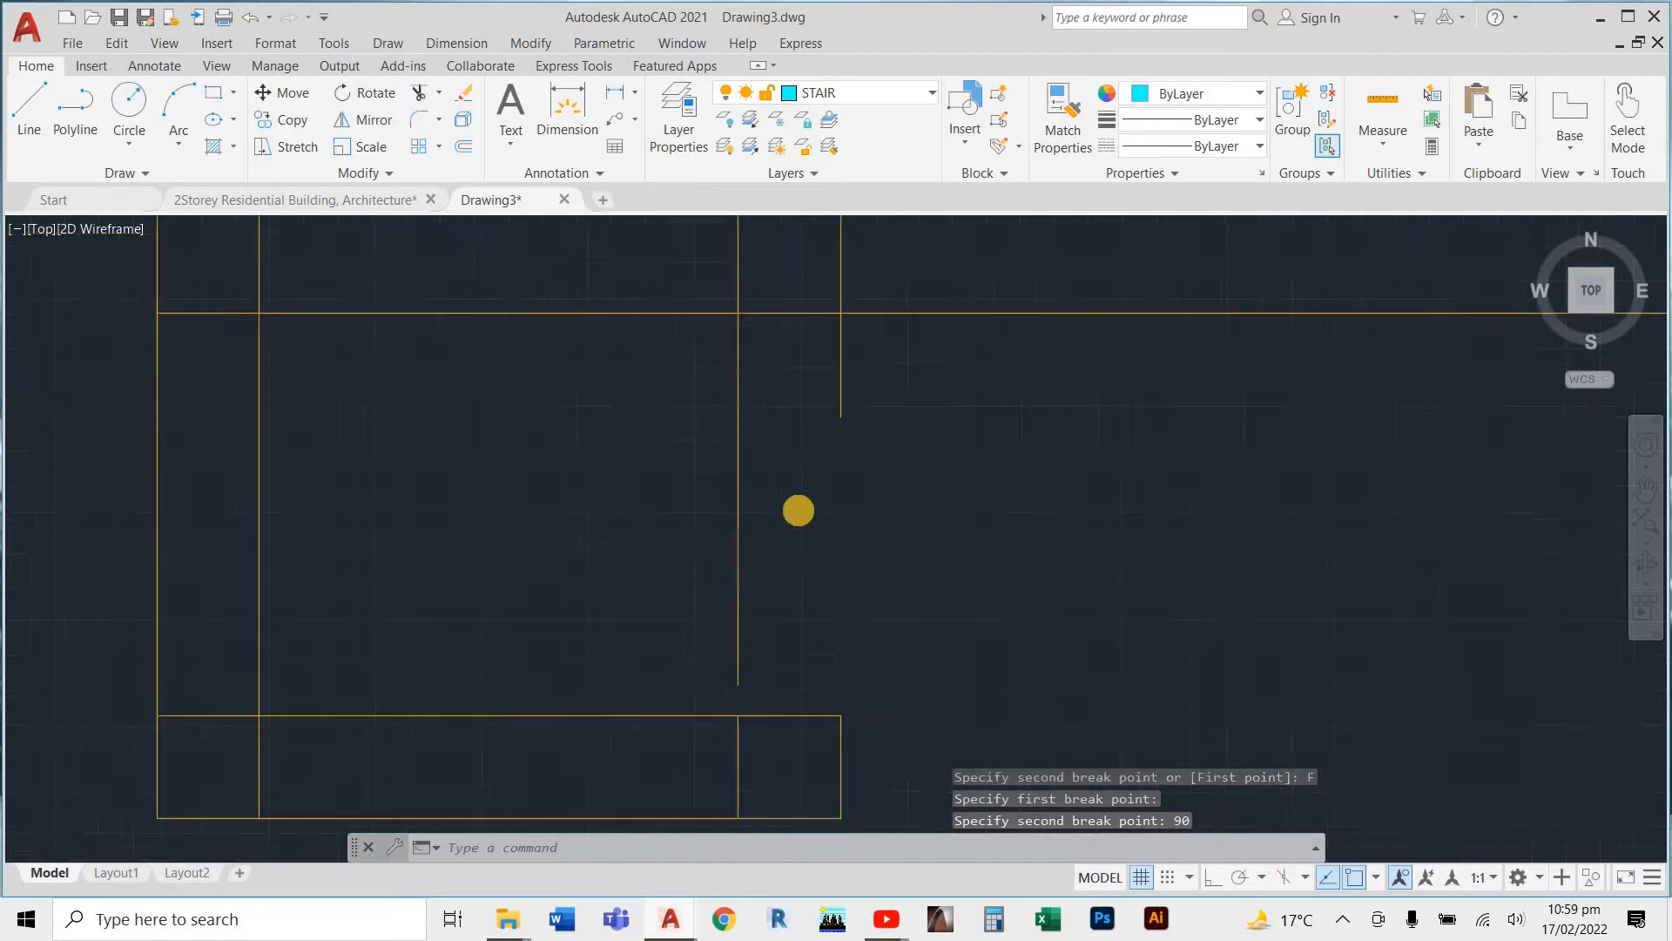
scroll(772, 534, down, 4)
scroll(761, 515, up, 4)
key(ctrl+z)
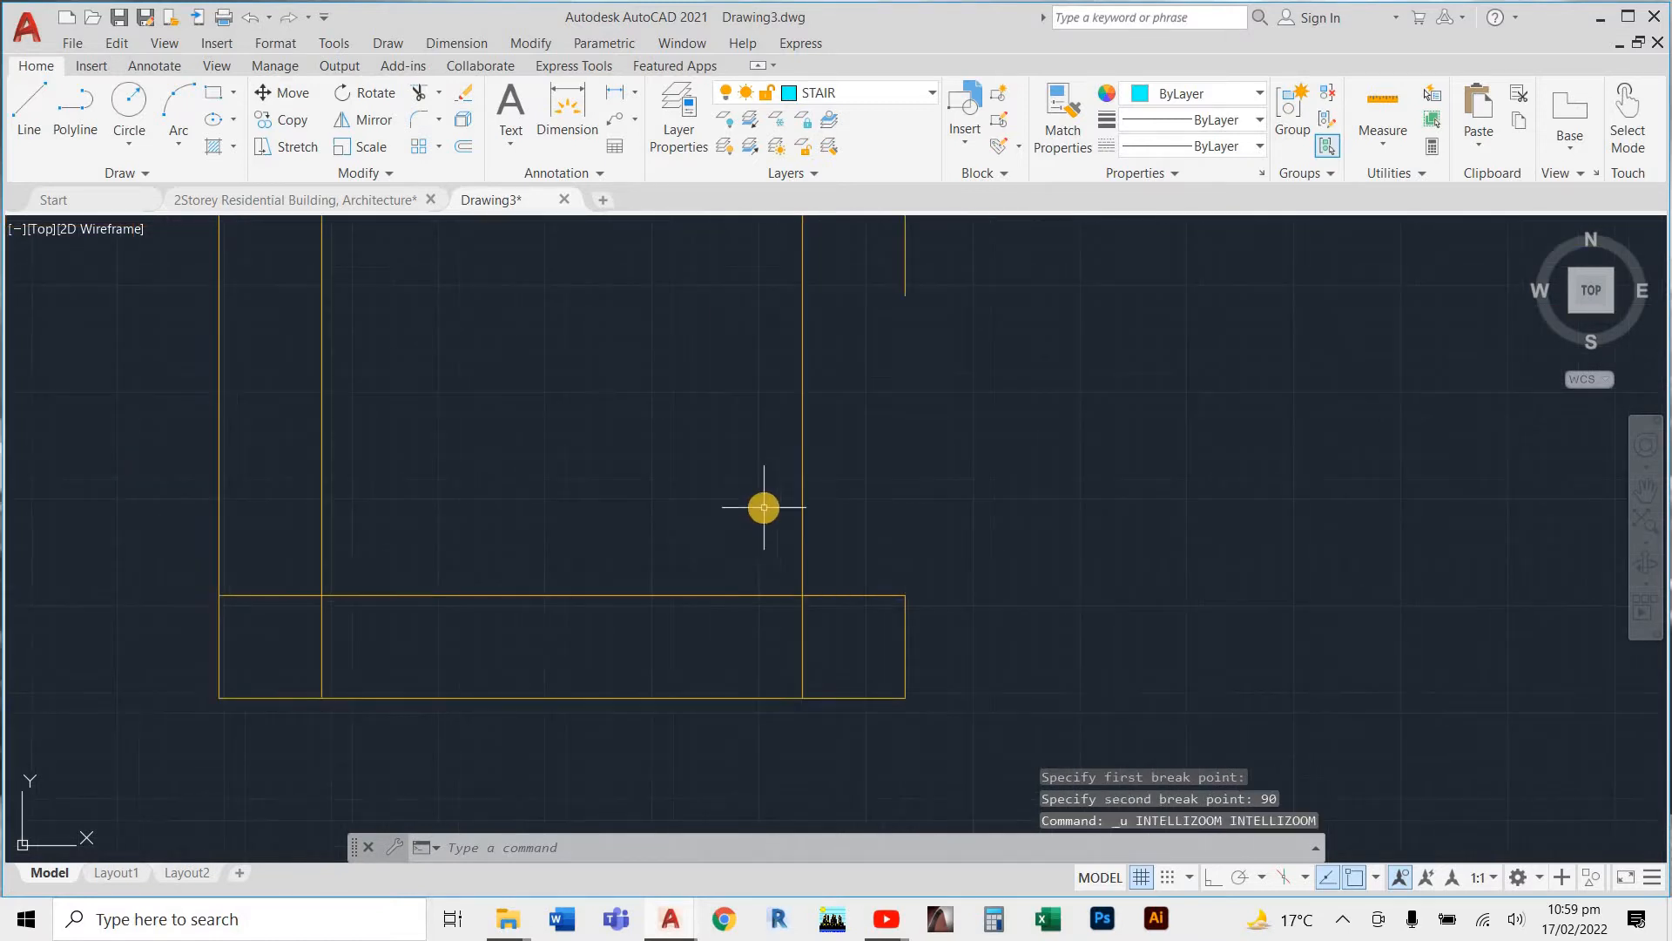
Break the small room's inner right-hand wall line 900 upward from its intersection with the lower wall's inner line
key(Return)
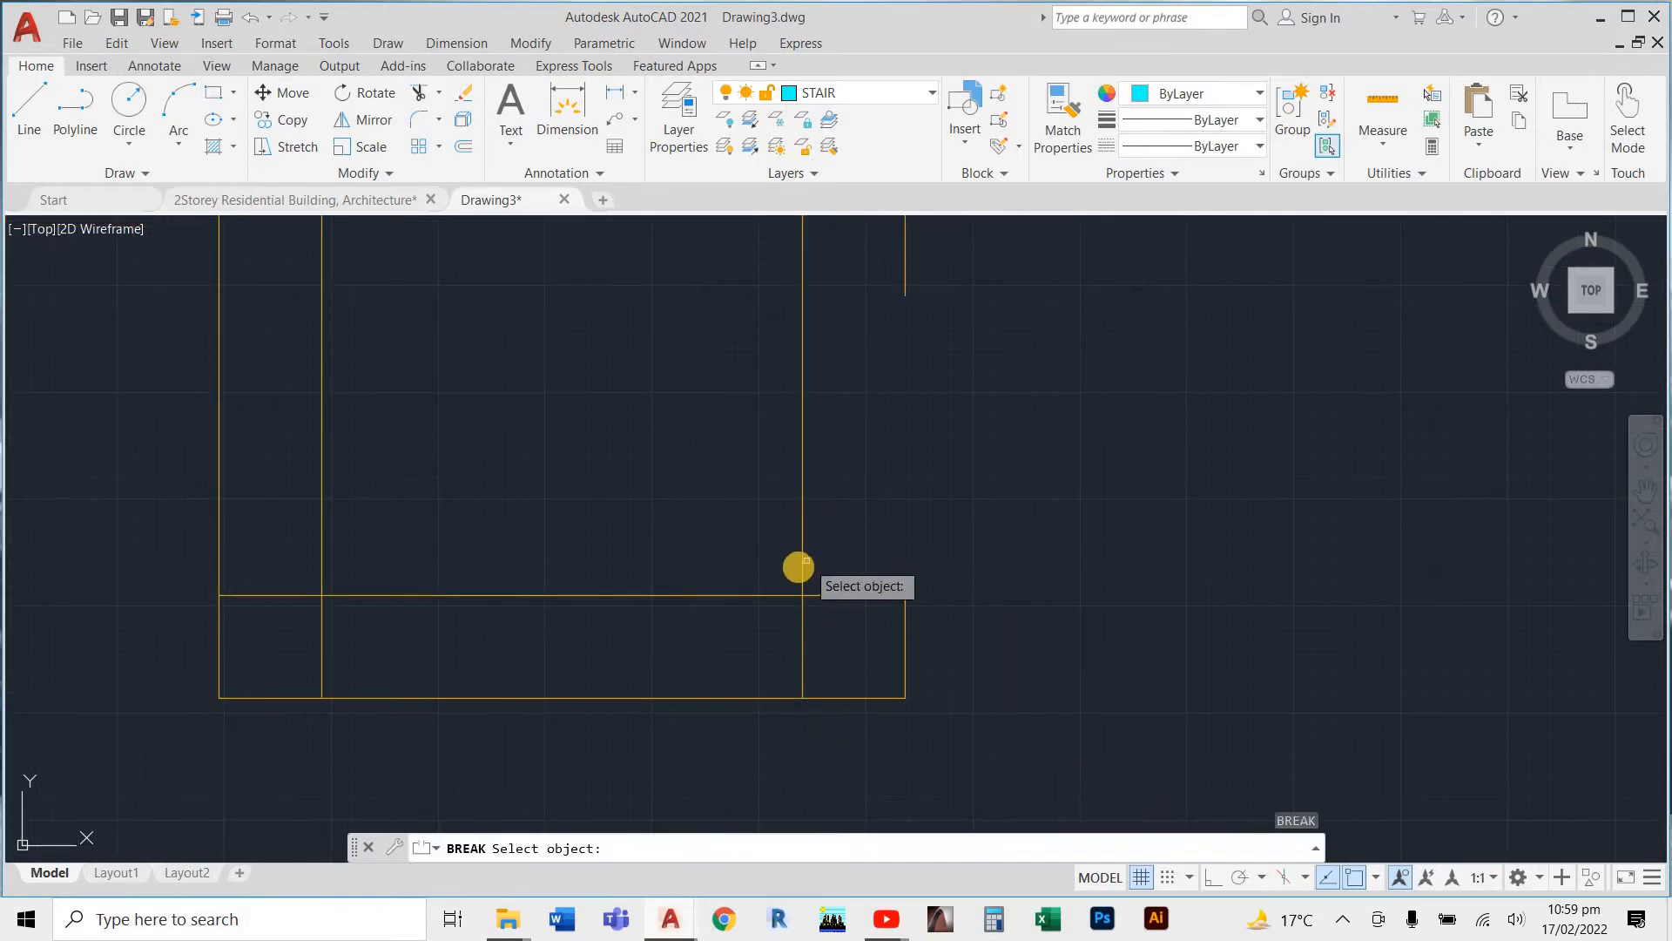
click(804, 587)
click(776, 847)
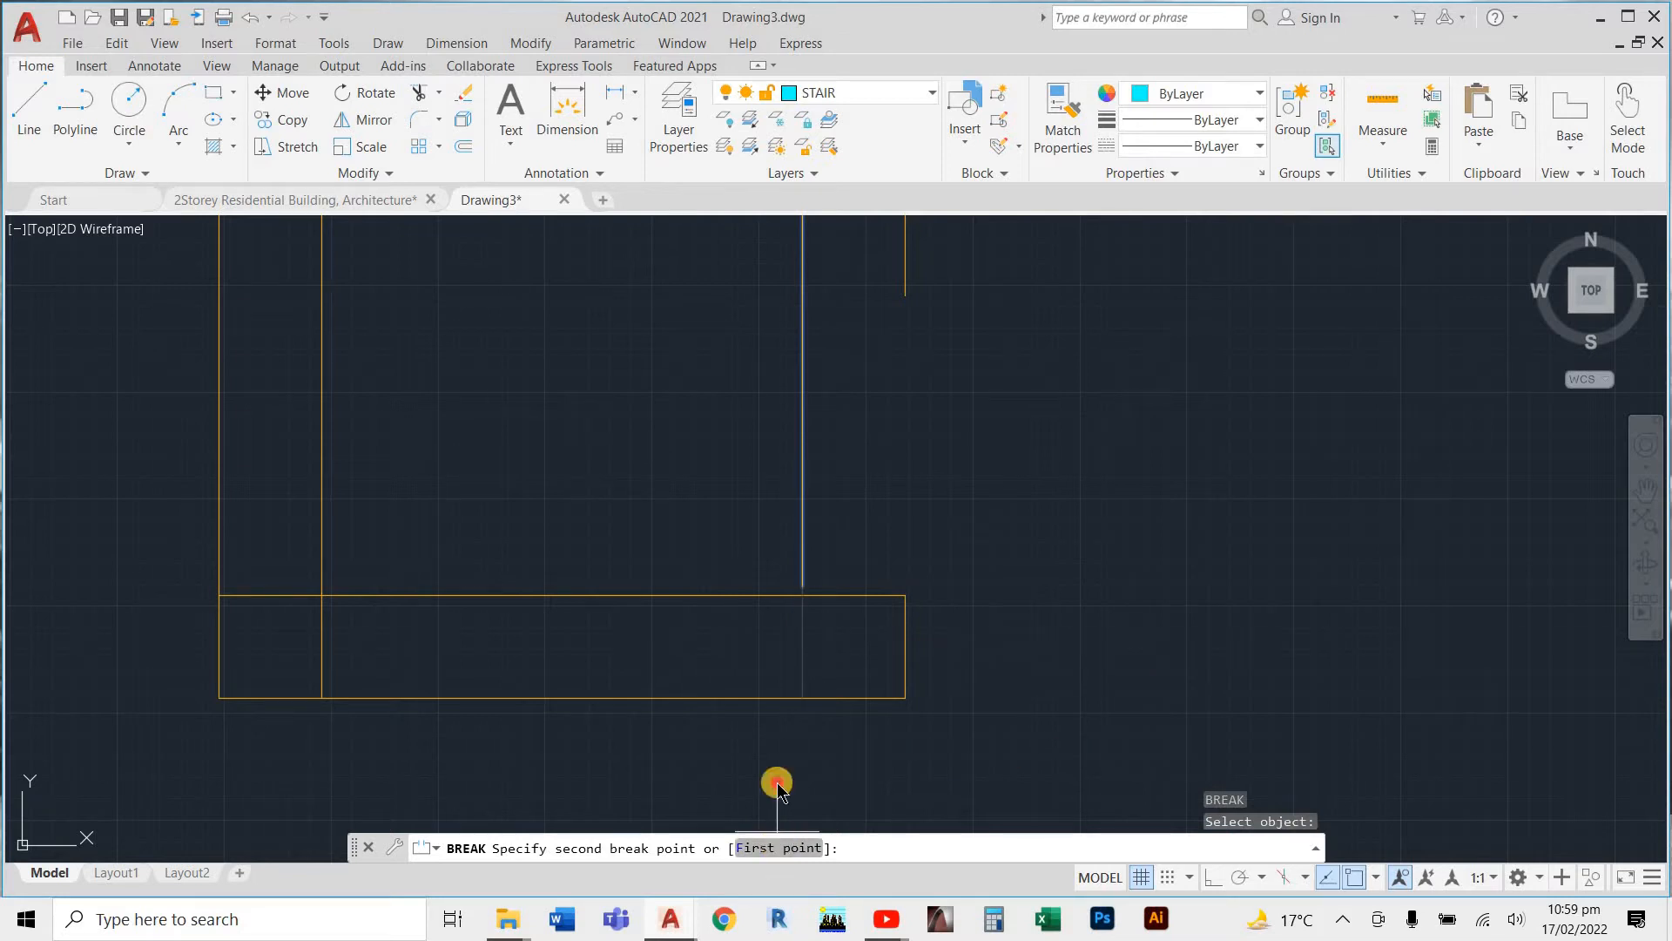
scroll(836, 566, up, 3)
click(702, 689)
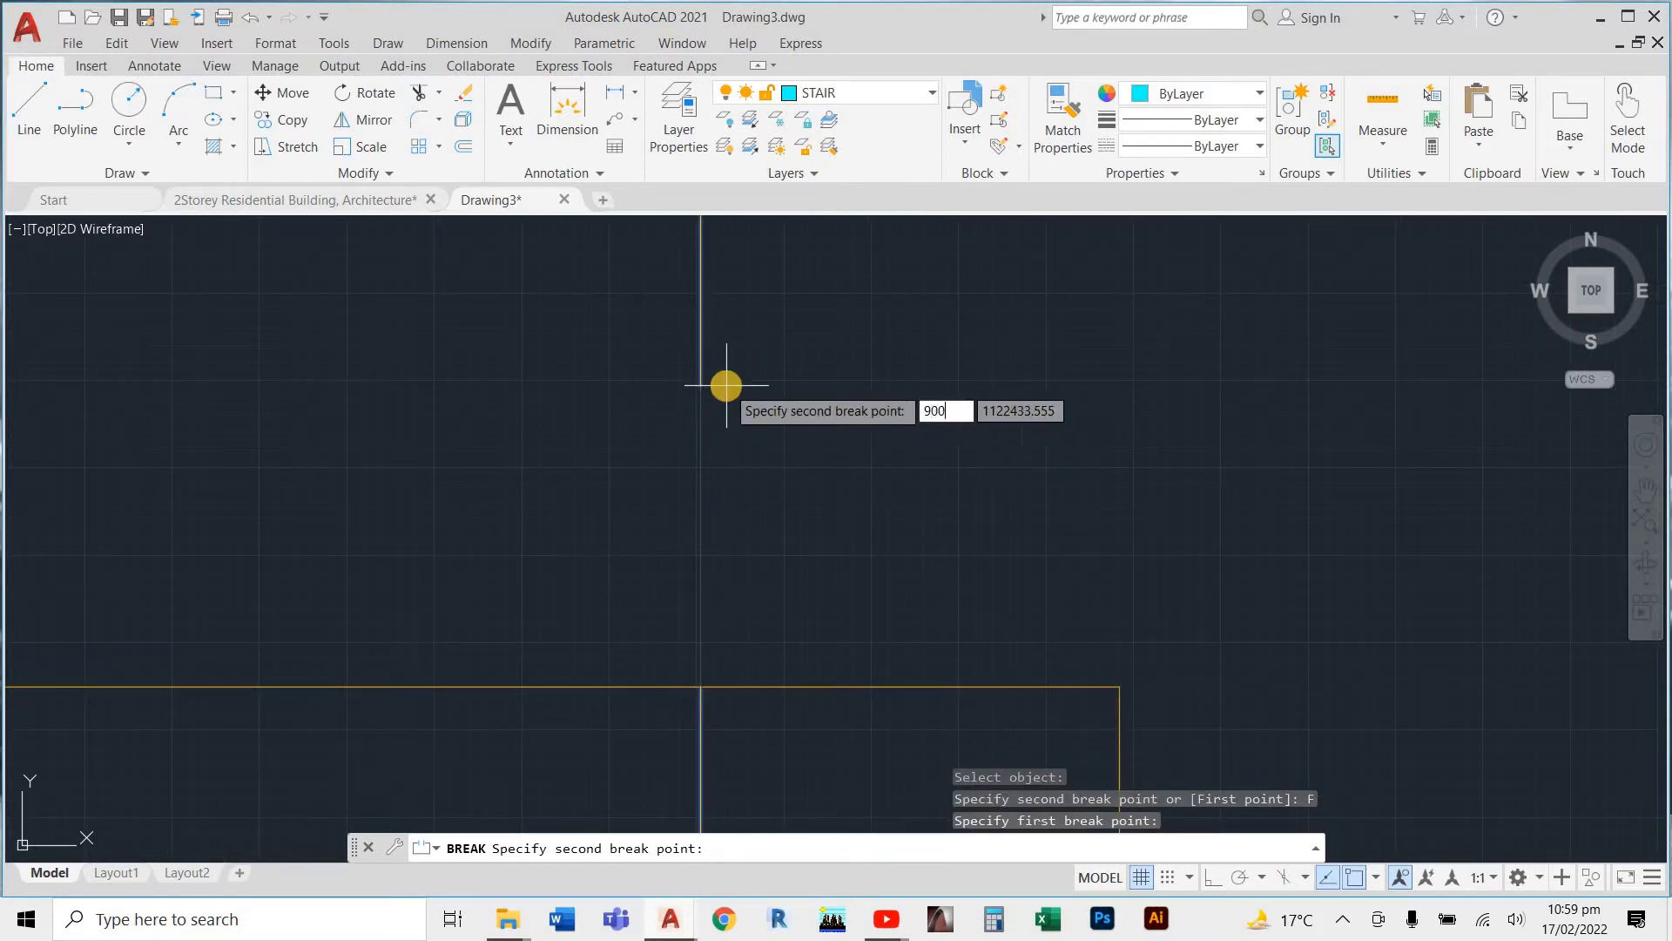
key(Return)
scroll(803, 336, down, 3)
scroll(799, 403, up, 5)
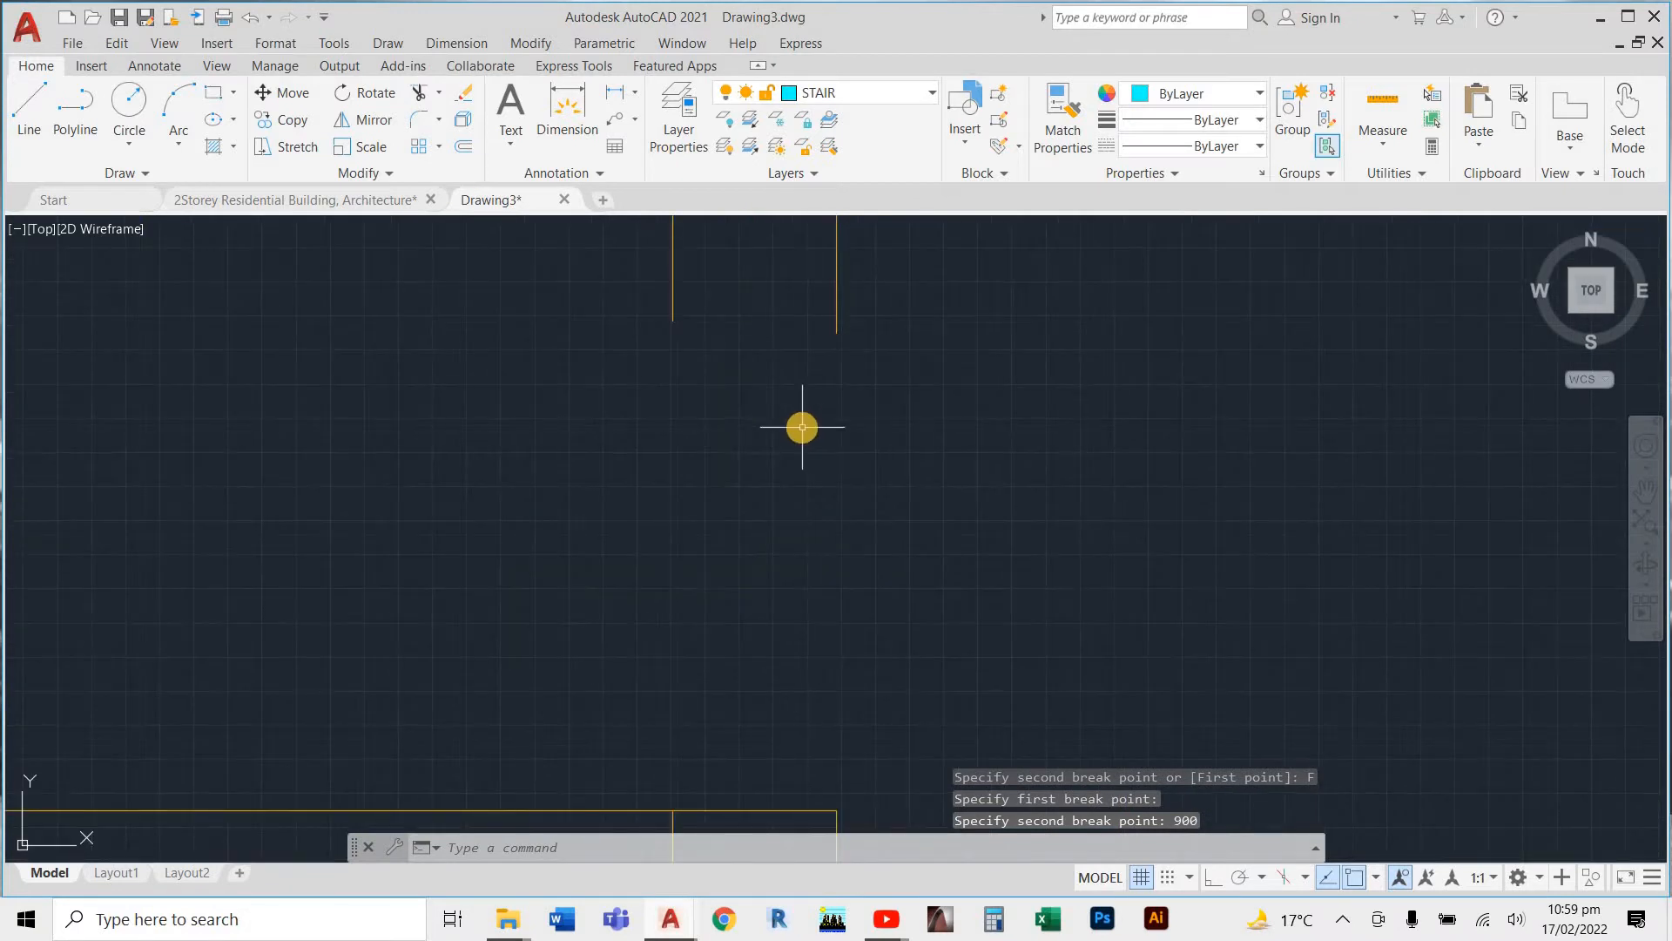
Make WALL the current layer and draw the door opening's upper closing line from the outer line's end across to the inner line, with a short upturn
text(l)
key(Return)
scroll(832, 365, up, 4)
click(840, 405)
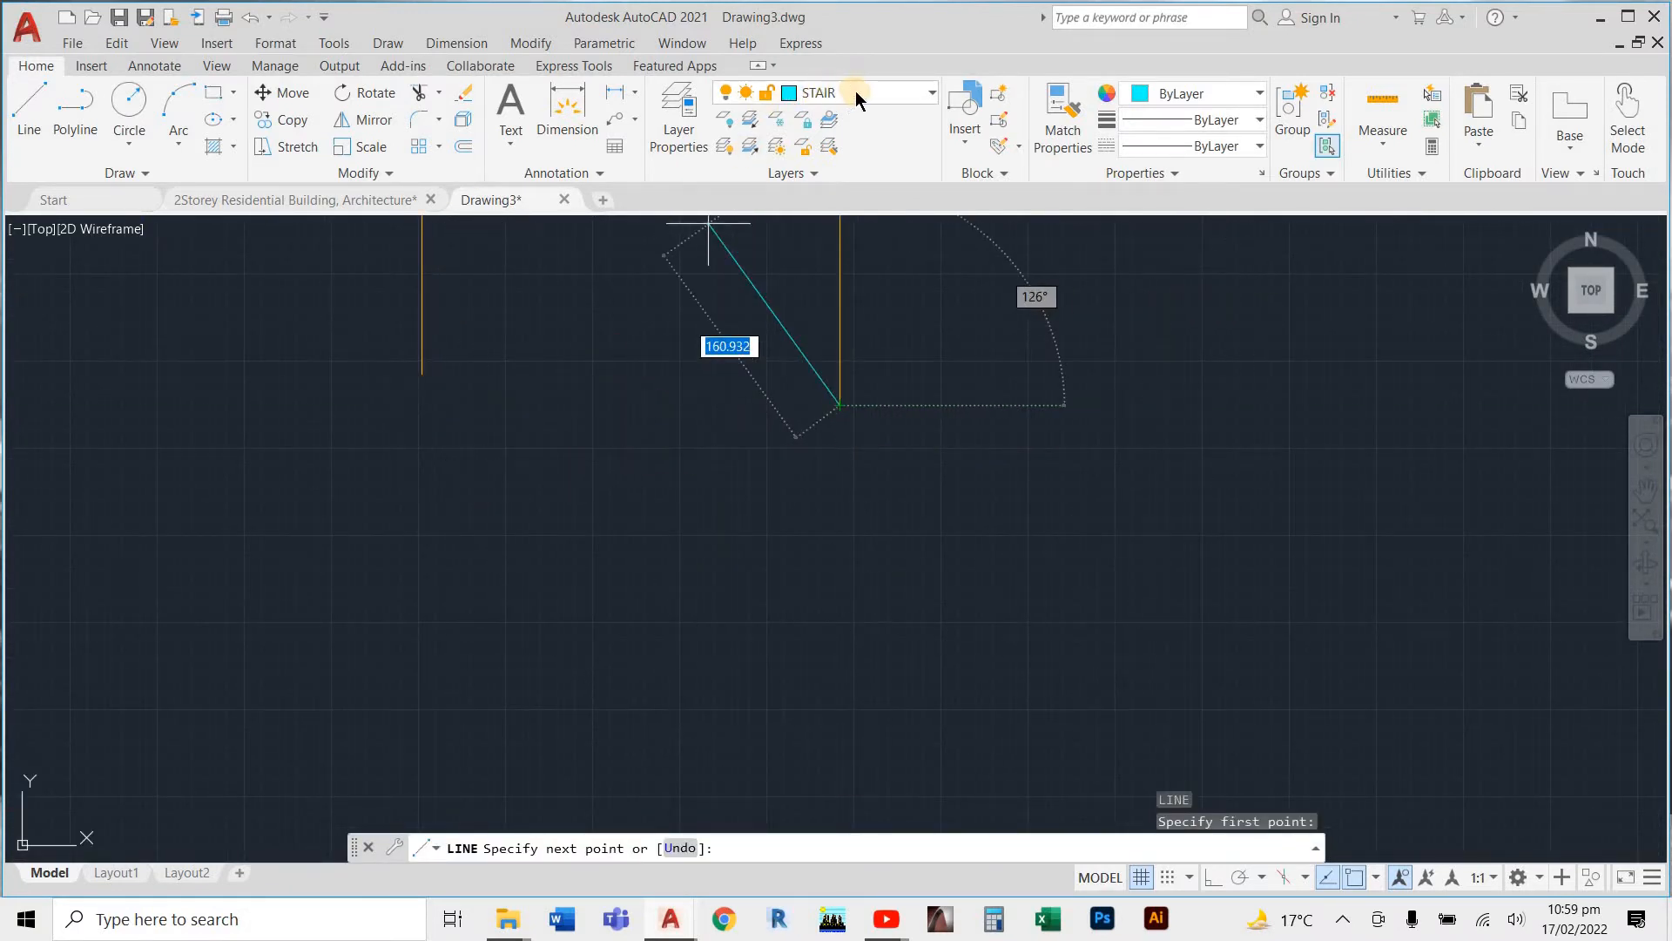
click(892, 93)
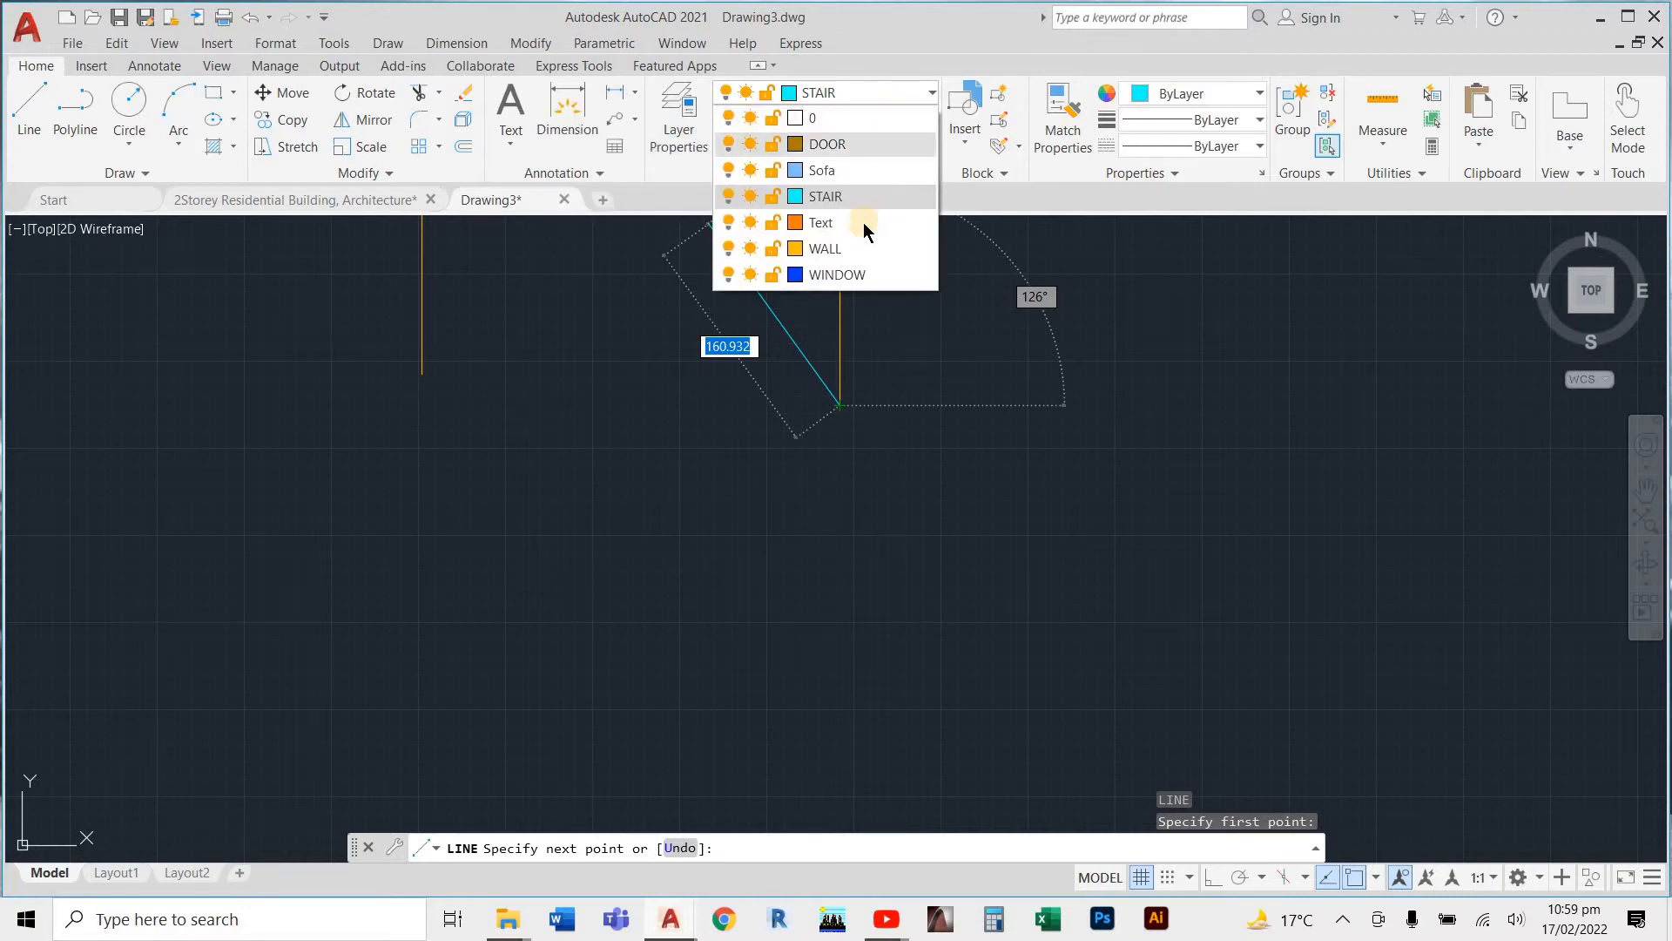
click(838, 249)
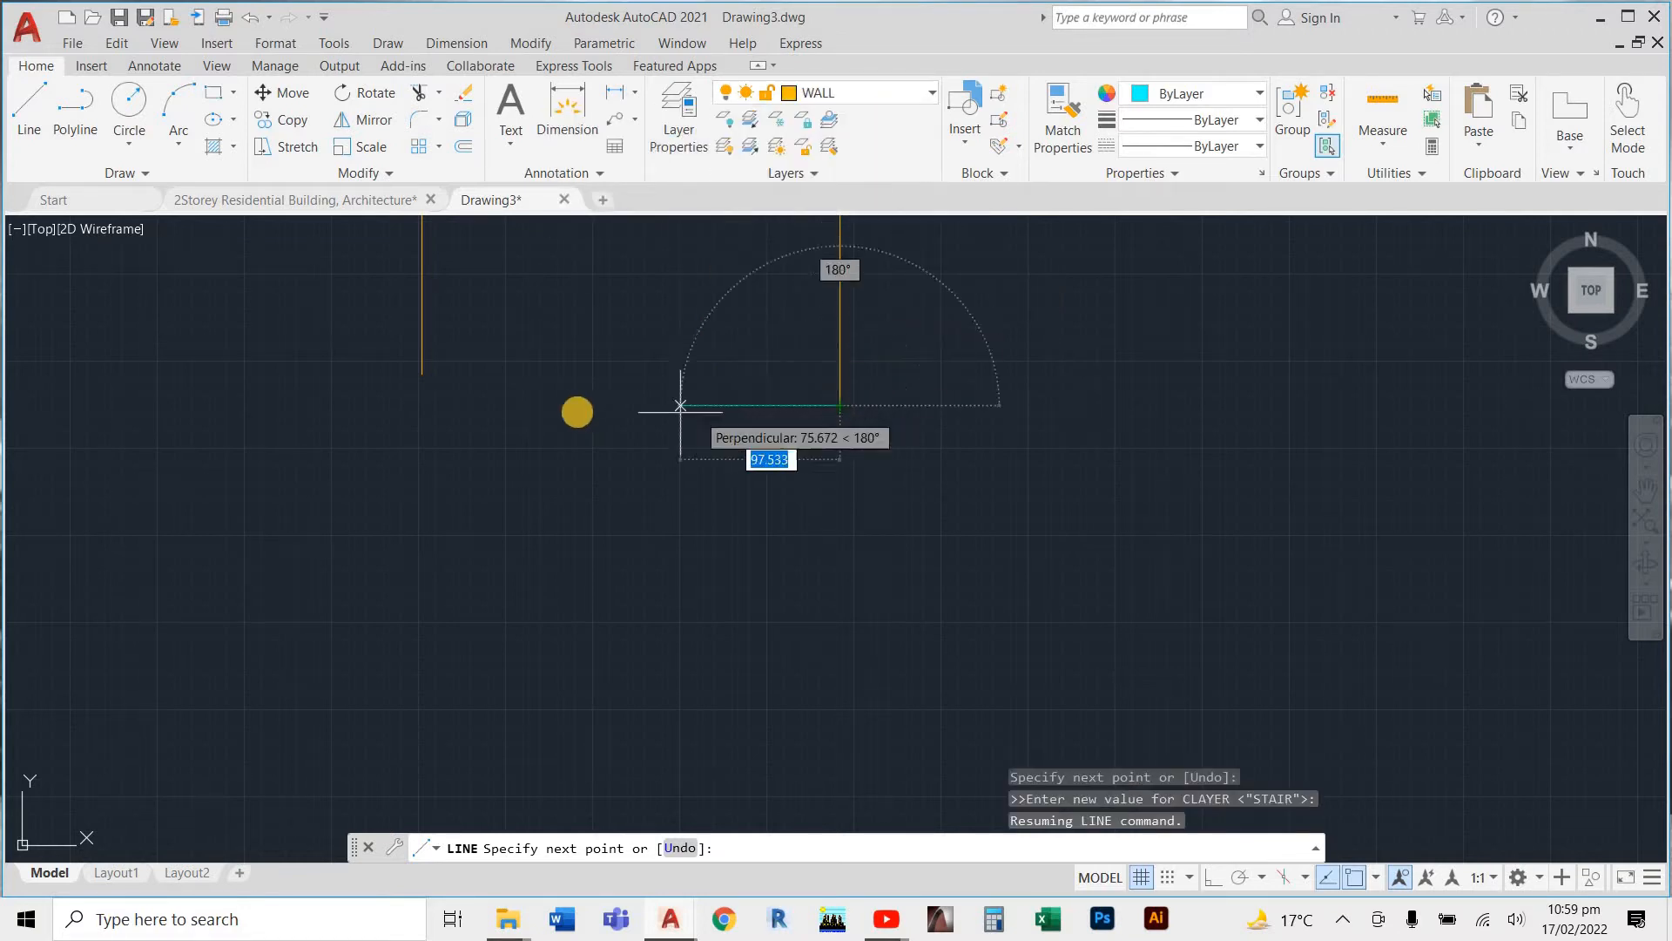
click(834, 92)
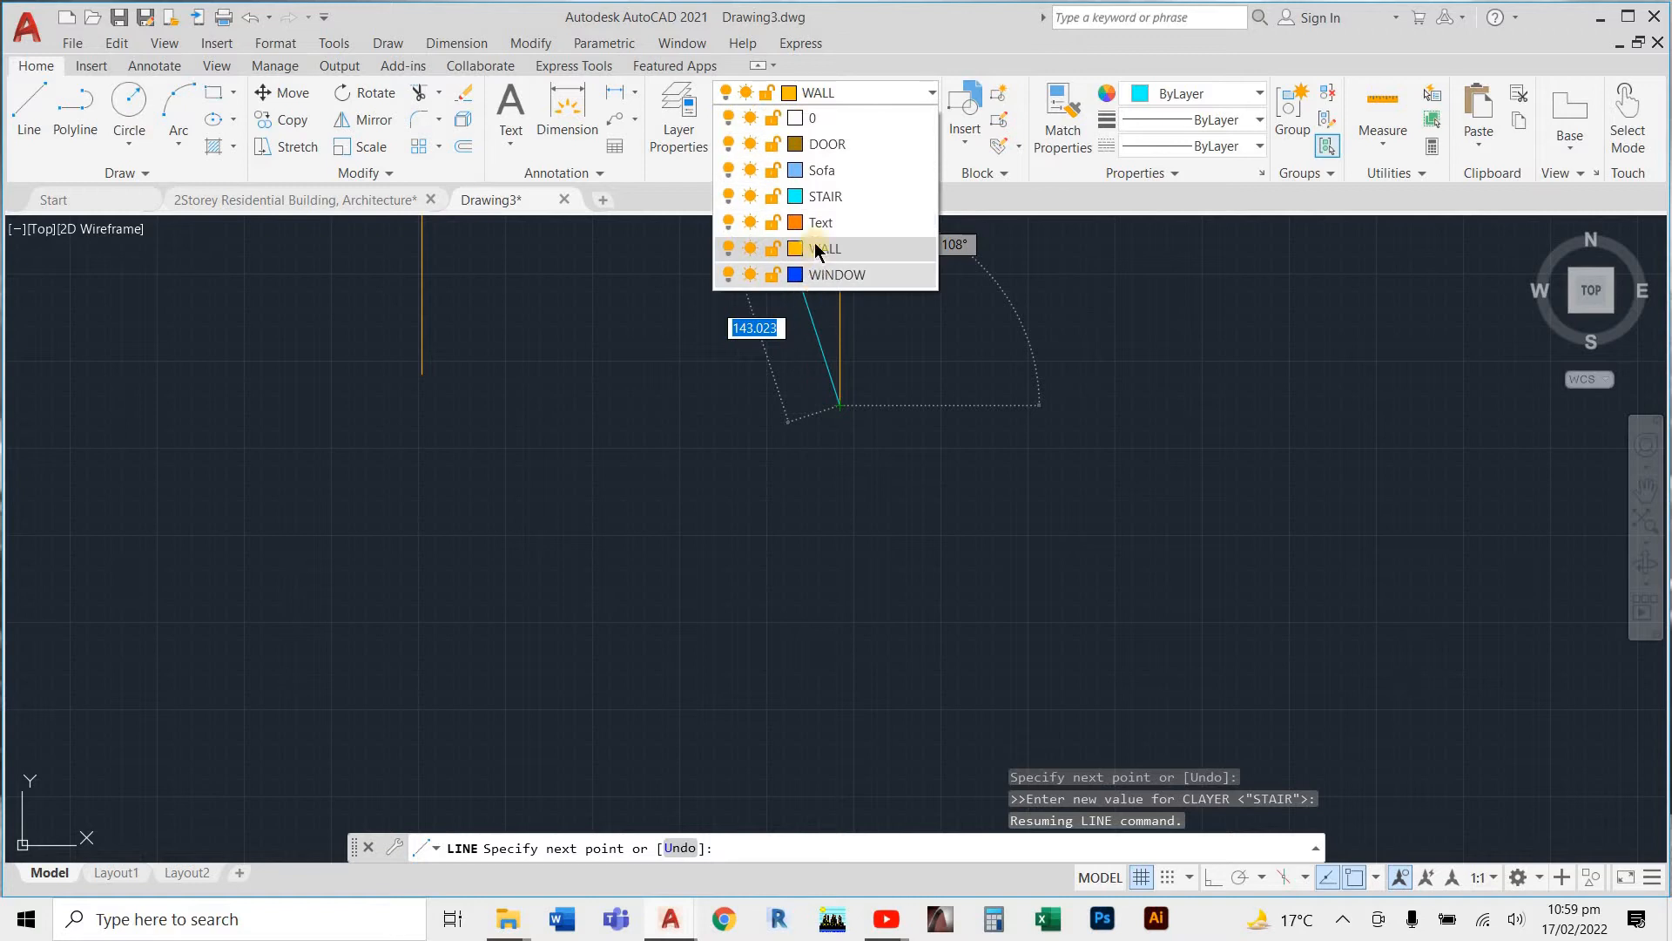
click(786, 303)
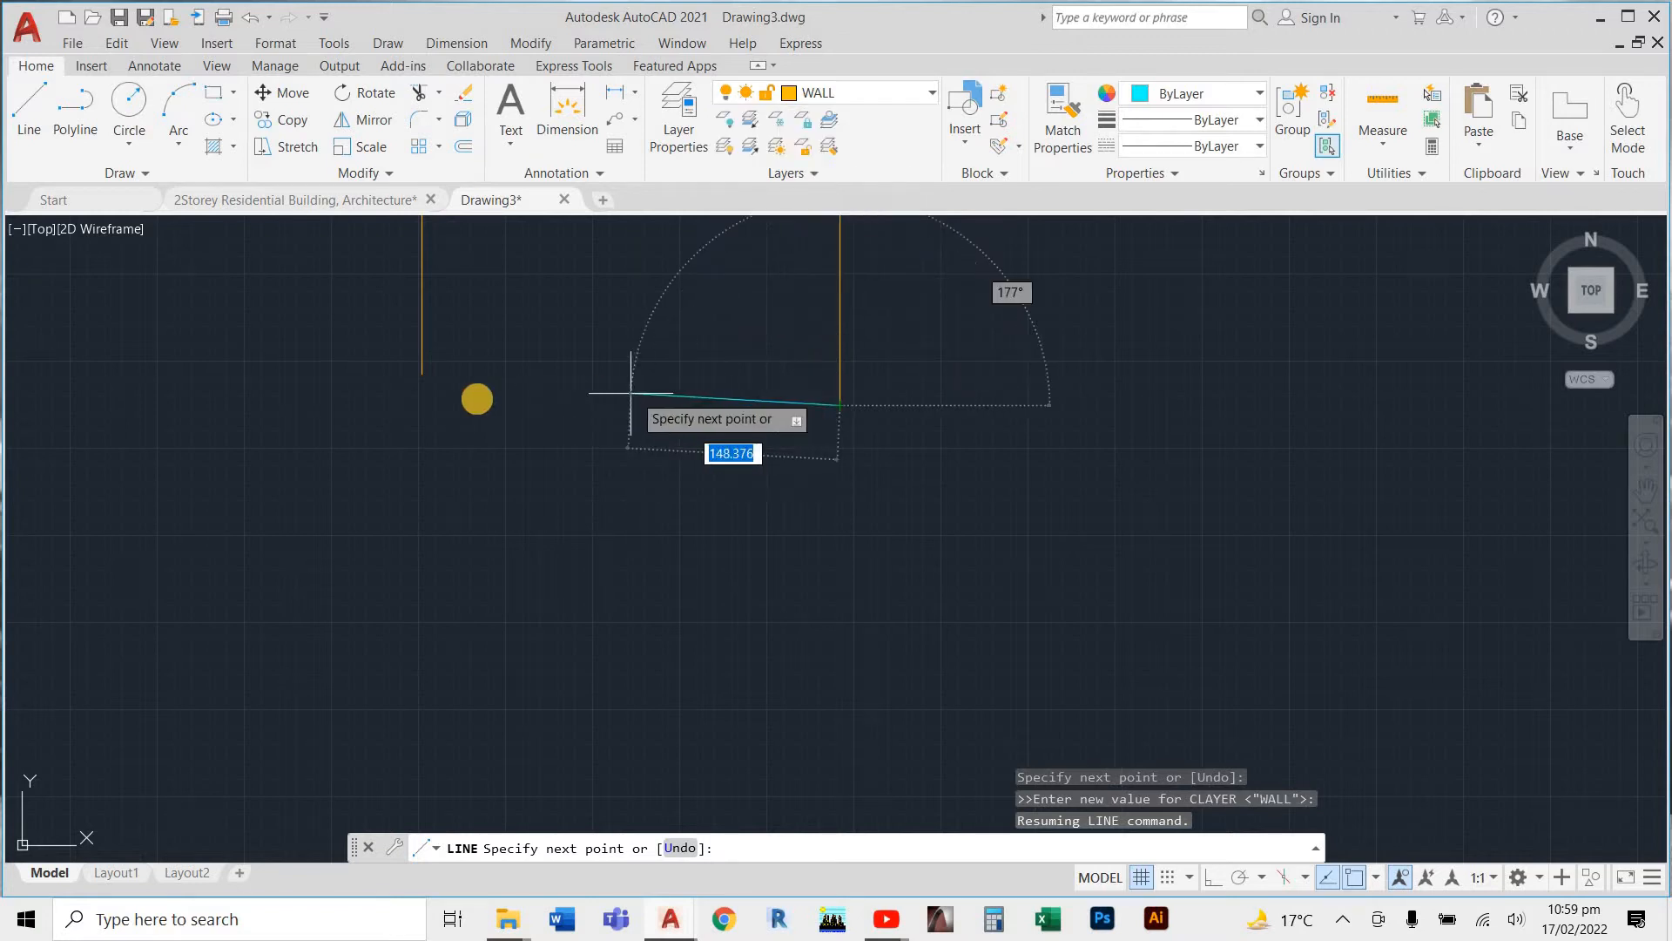
click(421, 400)
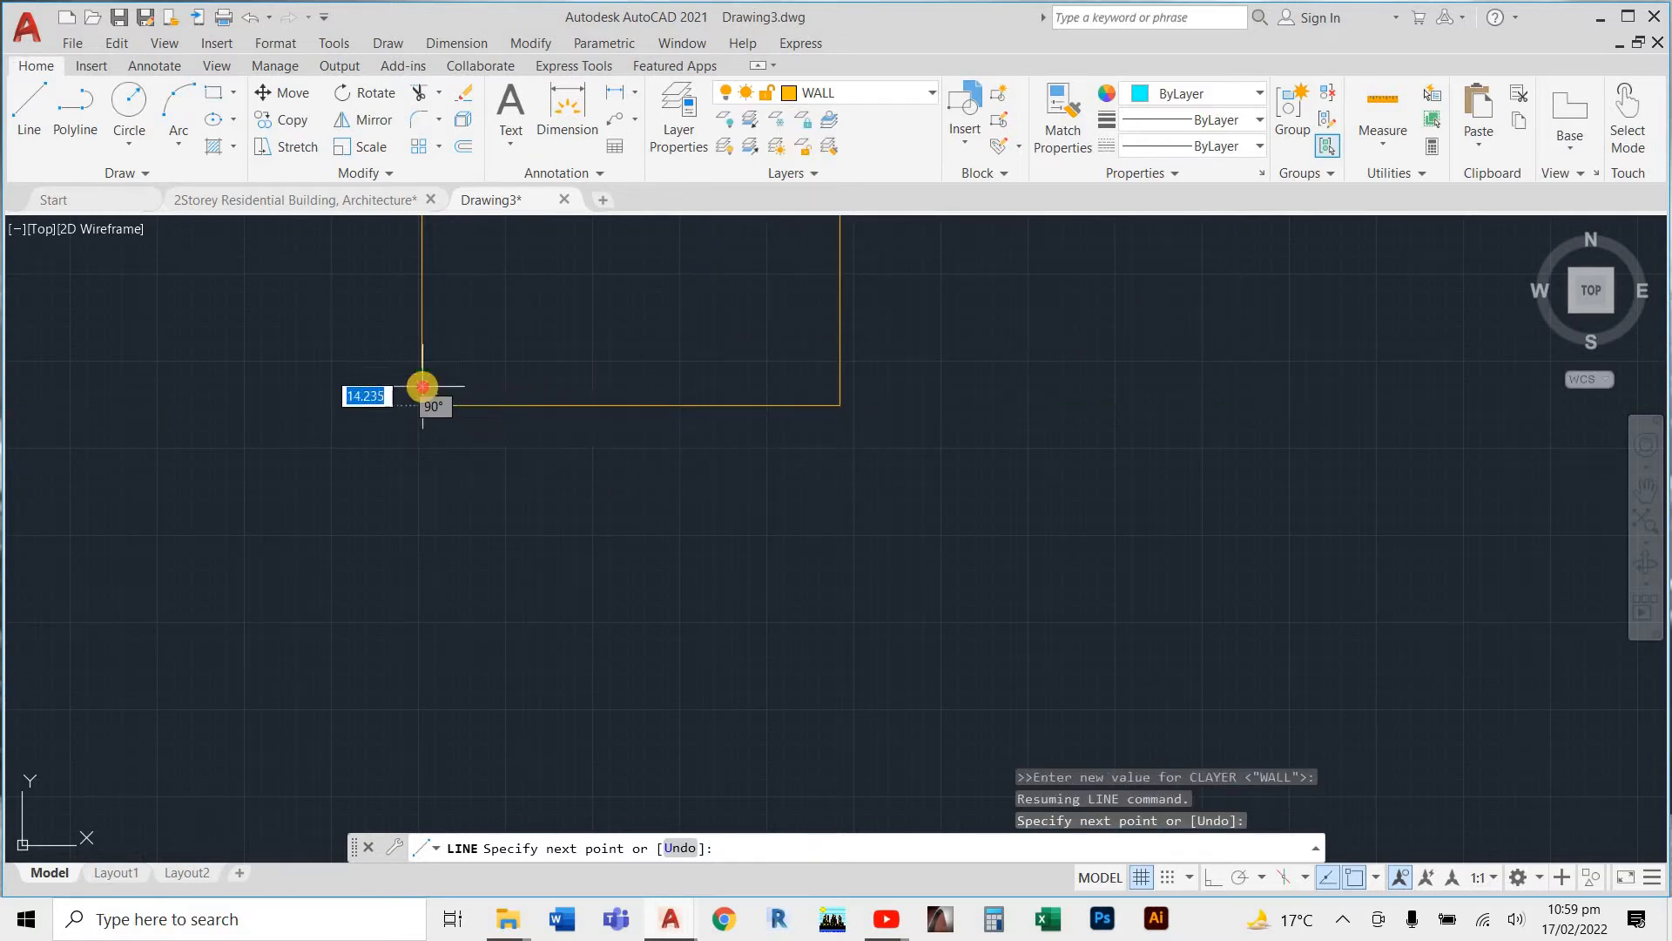
key(Escape)
key(Escape)
scroll(478, 397, up, 5)
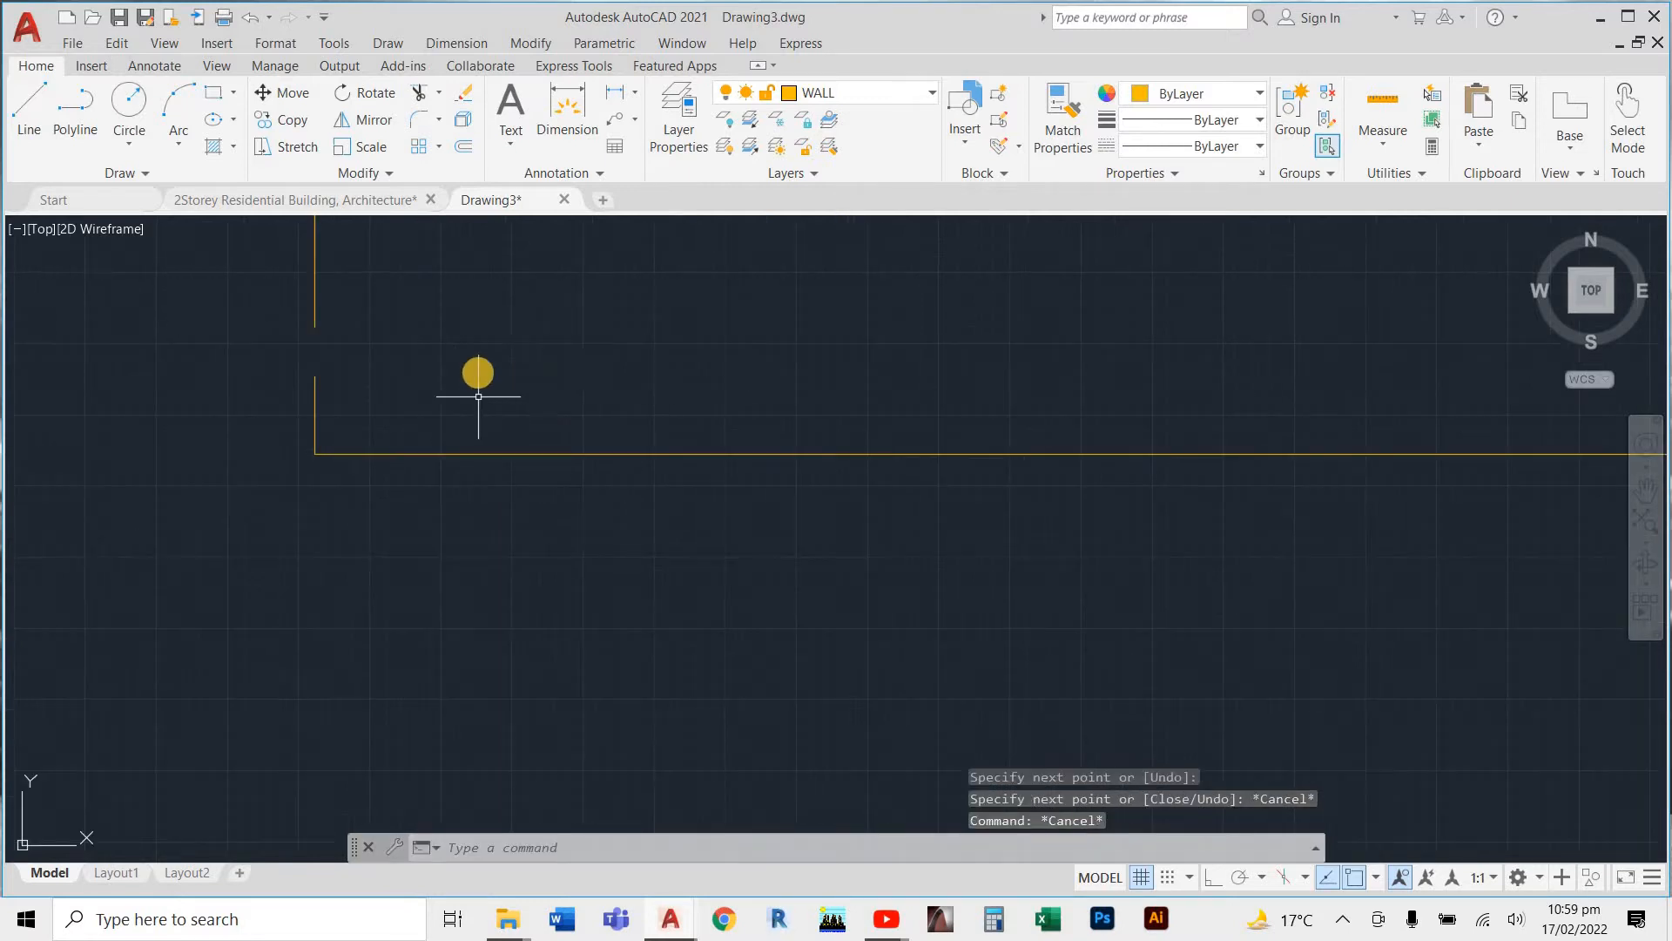
text(j)
key(Return)
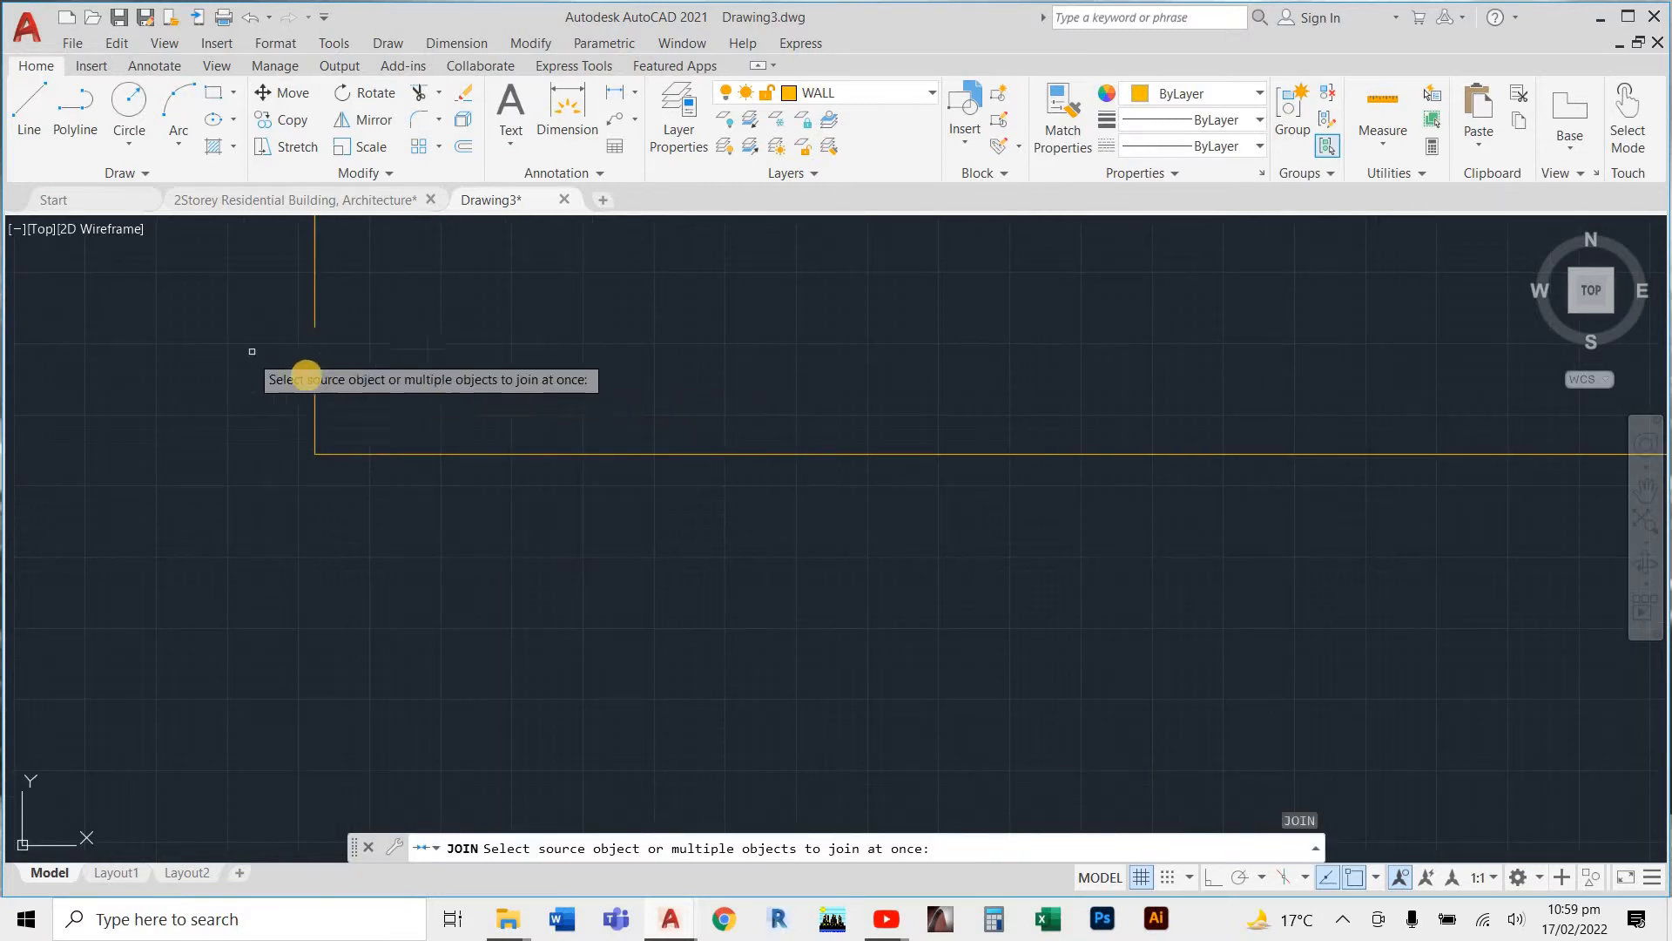
click(314, 389)
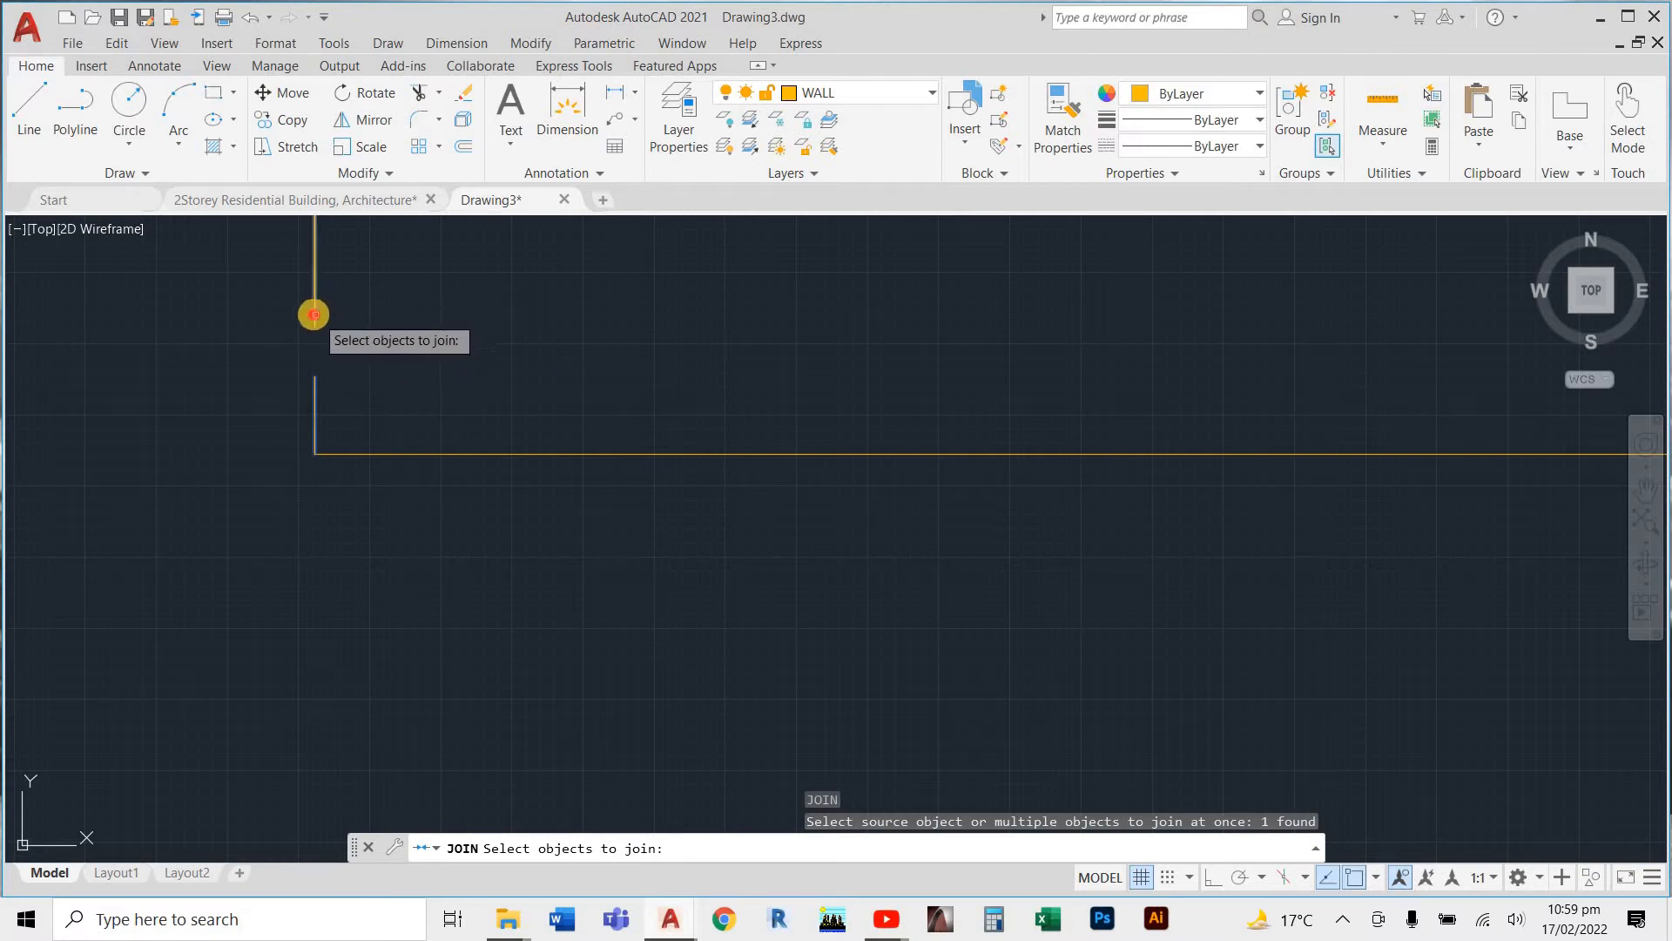
key(Escape)
key(Escape)
key(Escape)
key(Escape)
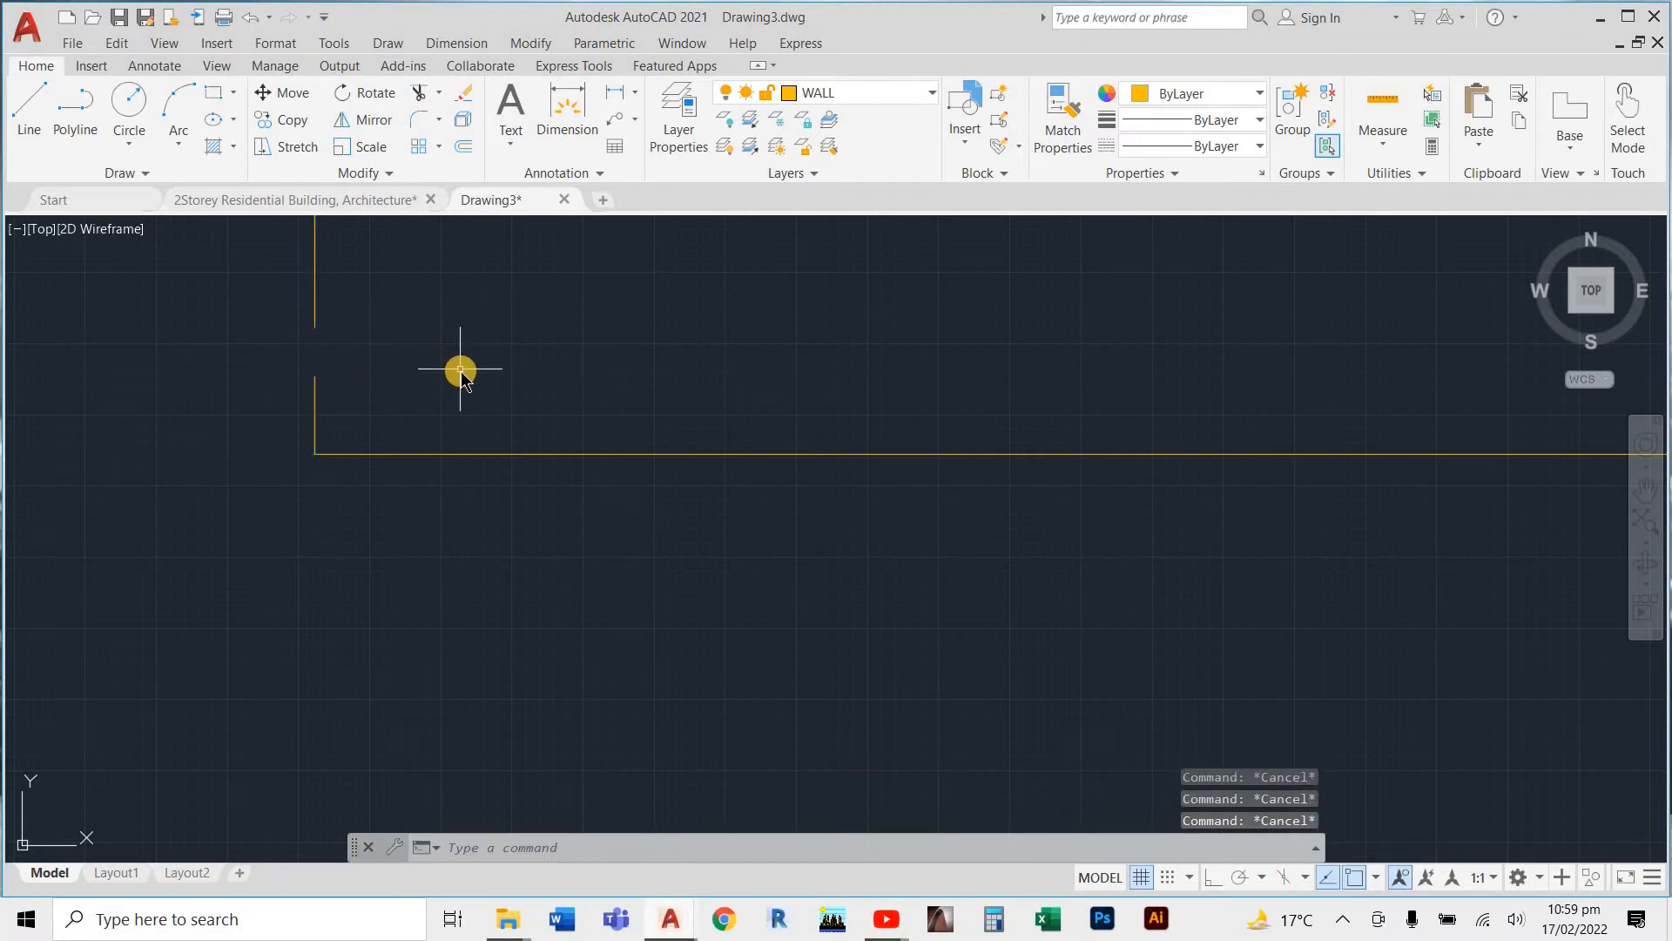
text(j)
key(Return)
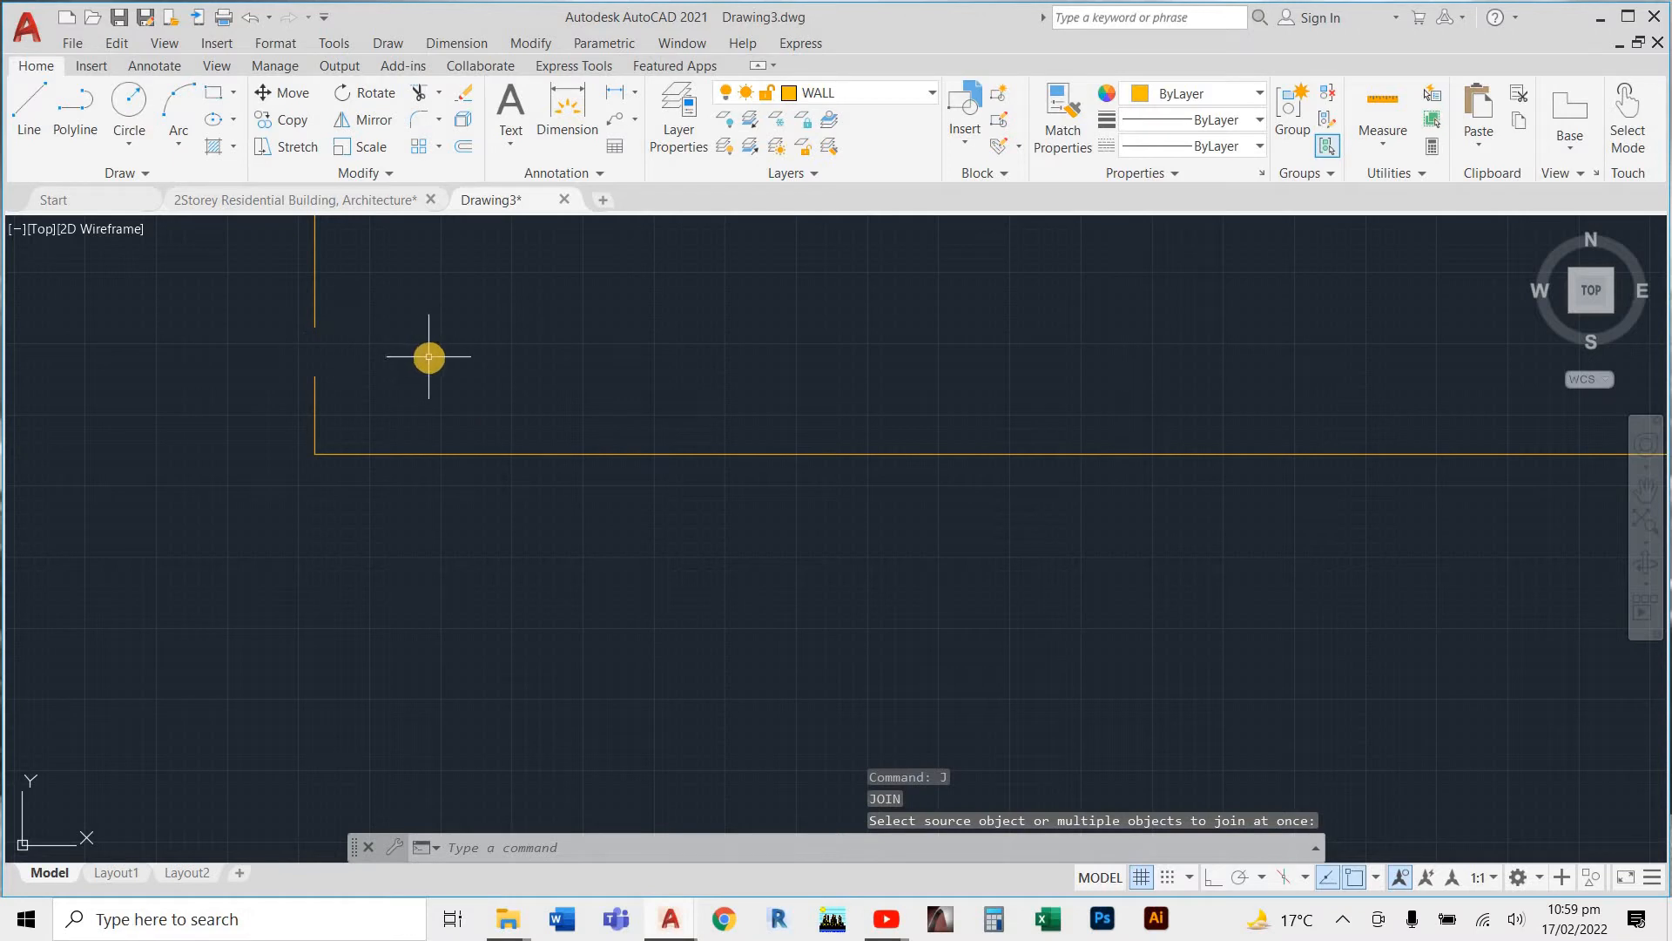
click(315, 306)
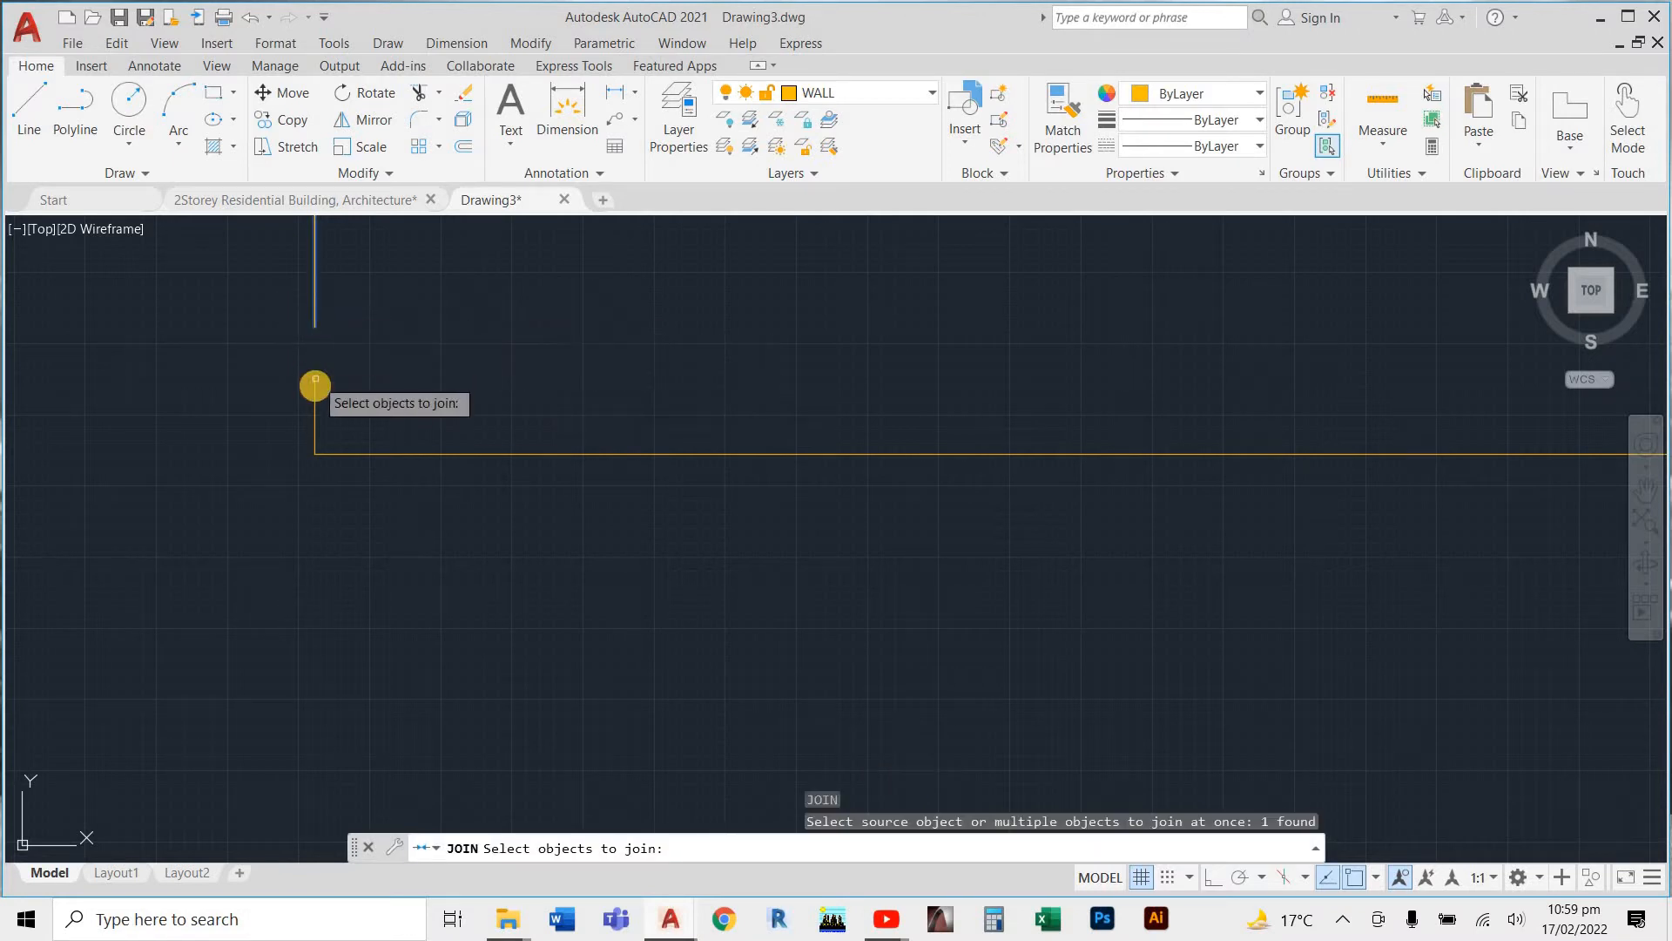
click(314, 383)
key(Escape)
key(Escape)
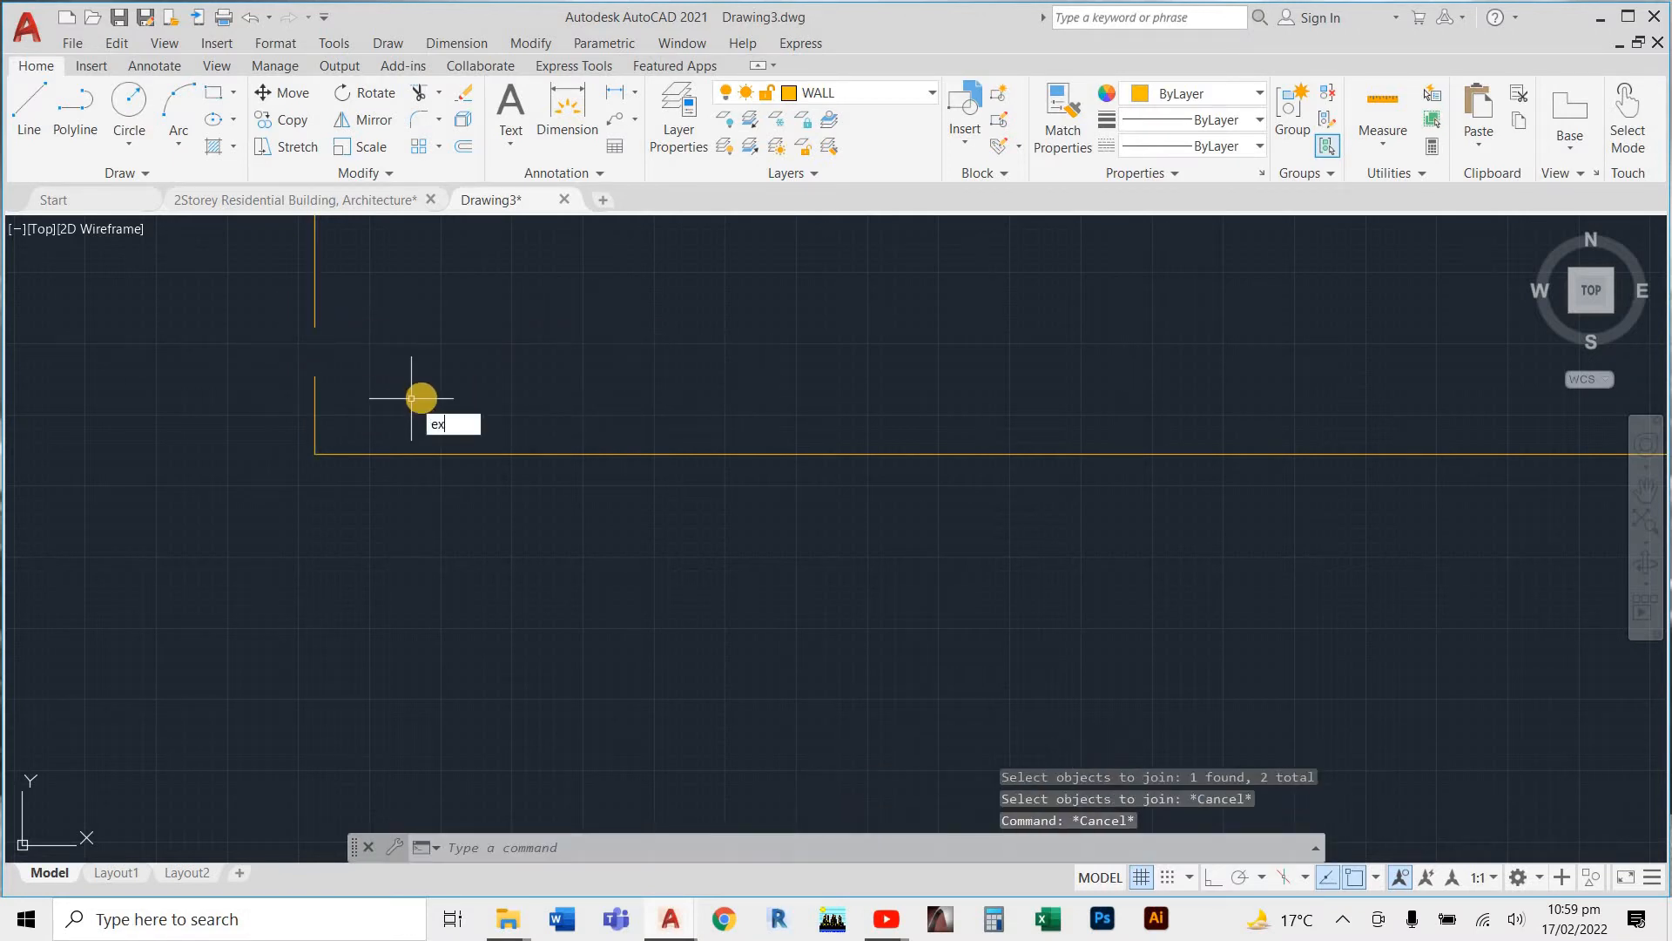
Try to extend the short upturned segment at the opening's upper inner corner toward the inner wall line
key(Return)
key(Return)
click(314, 396)
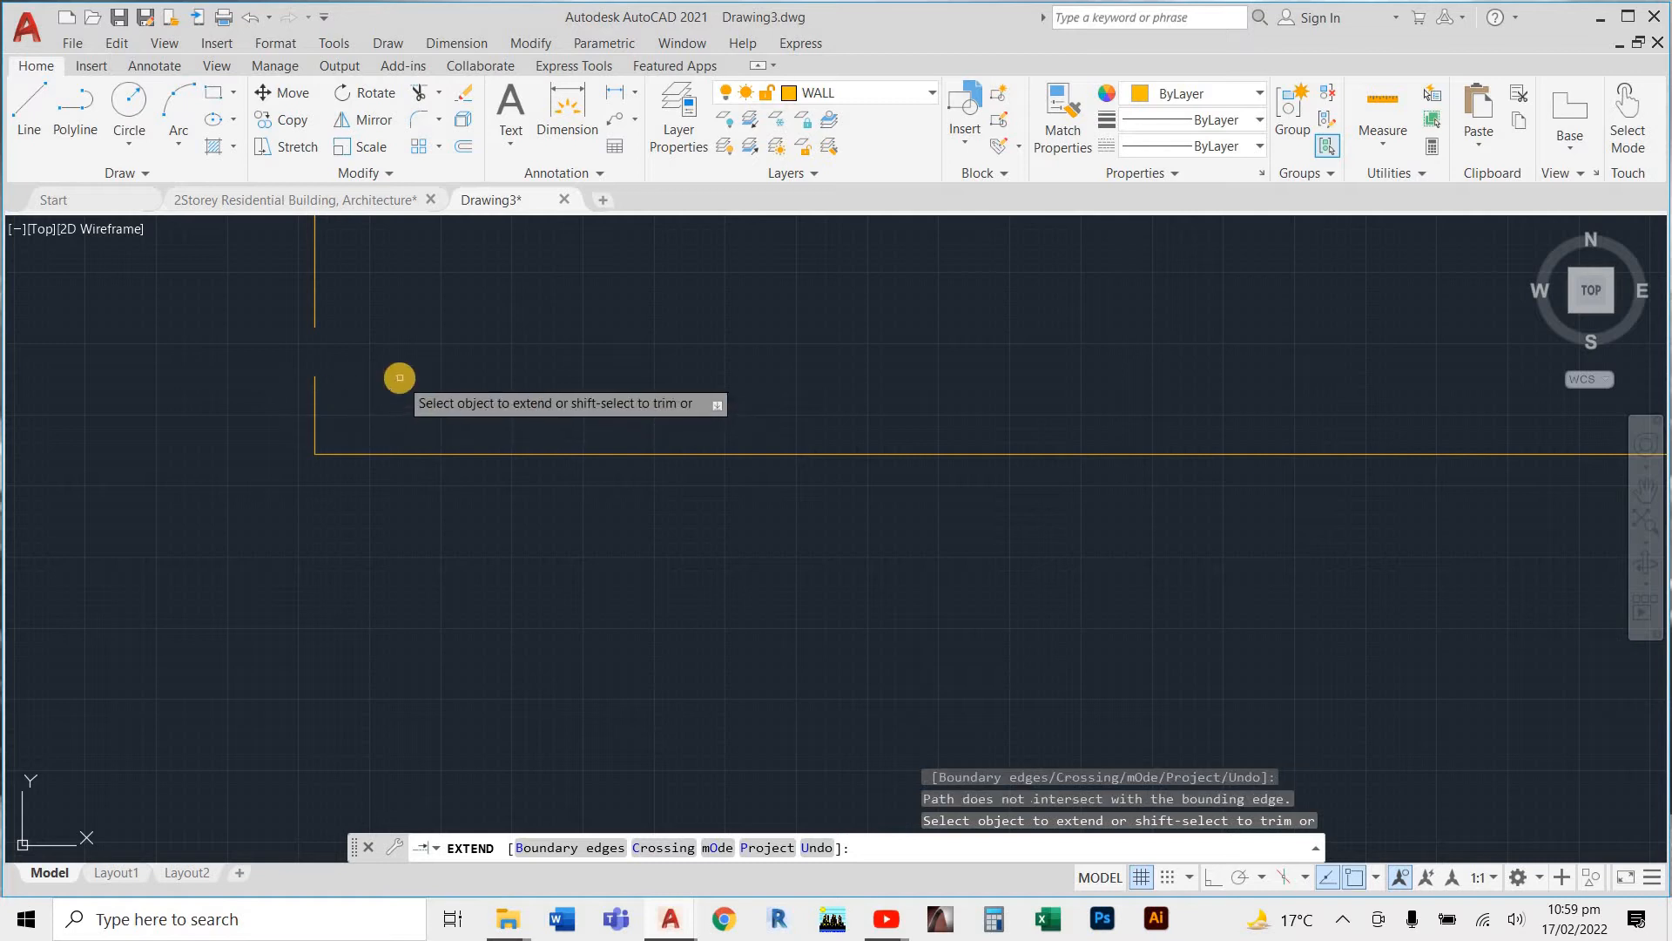
key(Escape)
Draw a short vertical line closing the gap in the inner wall line above the door opening
text(l)
key(Return)
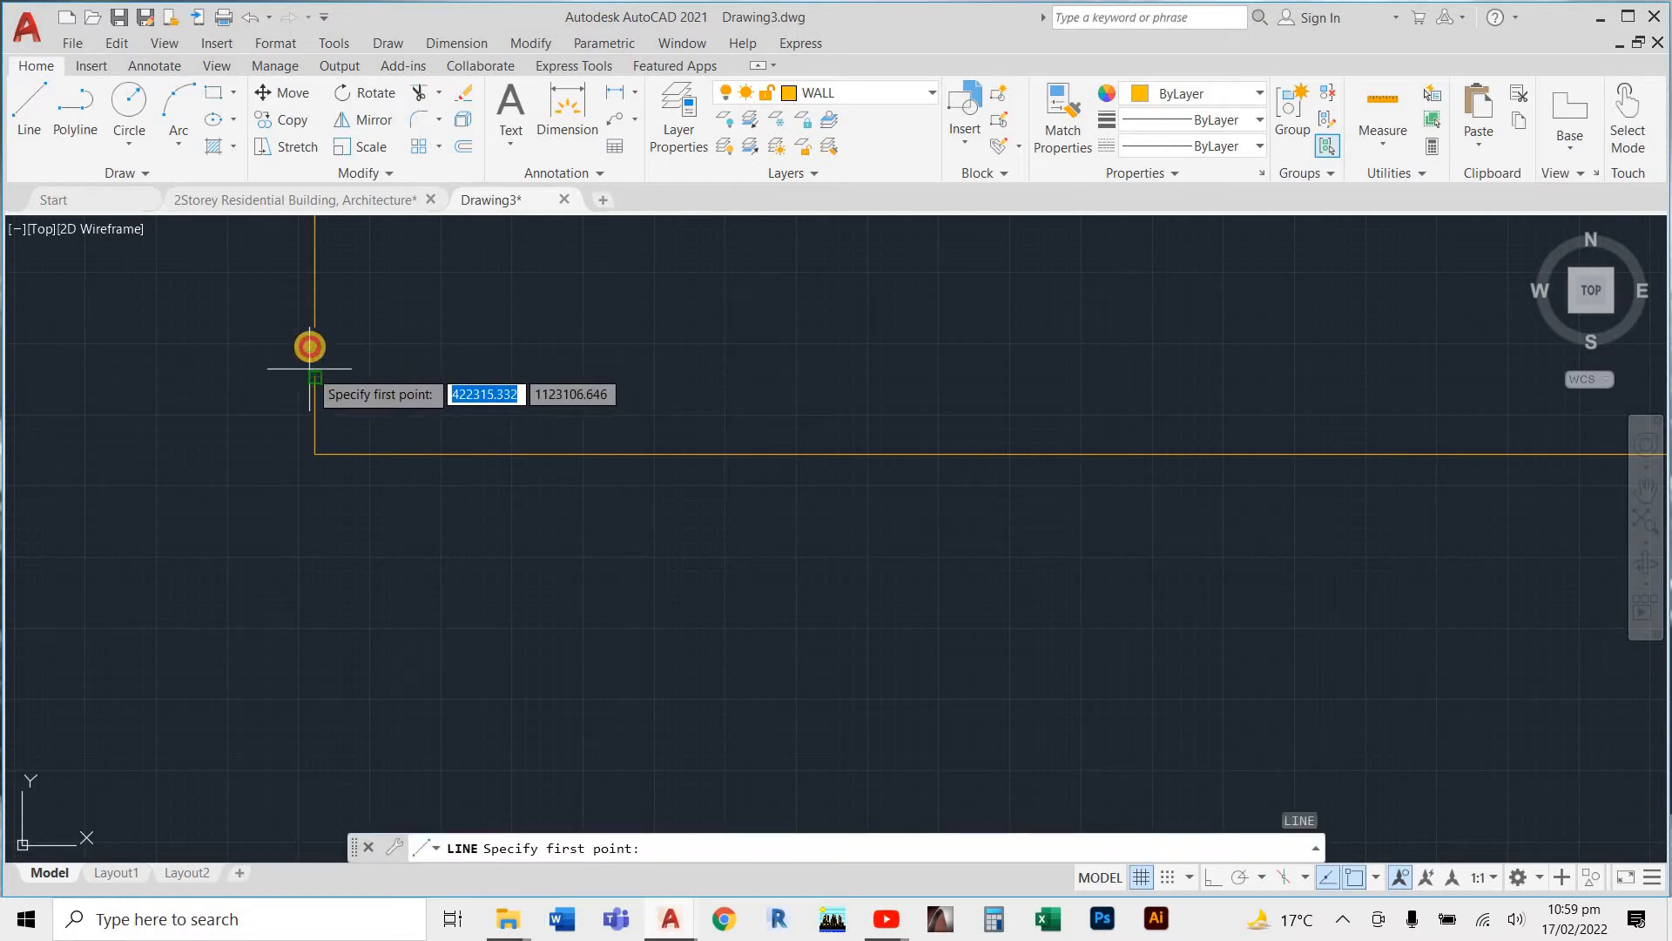
click(318, 333)
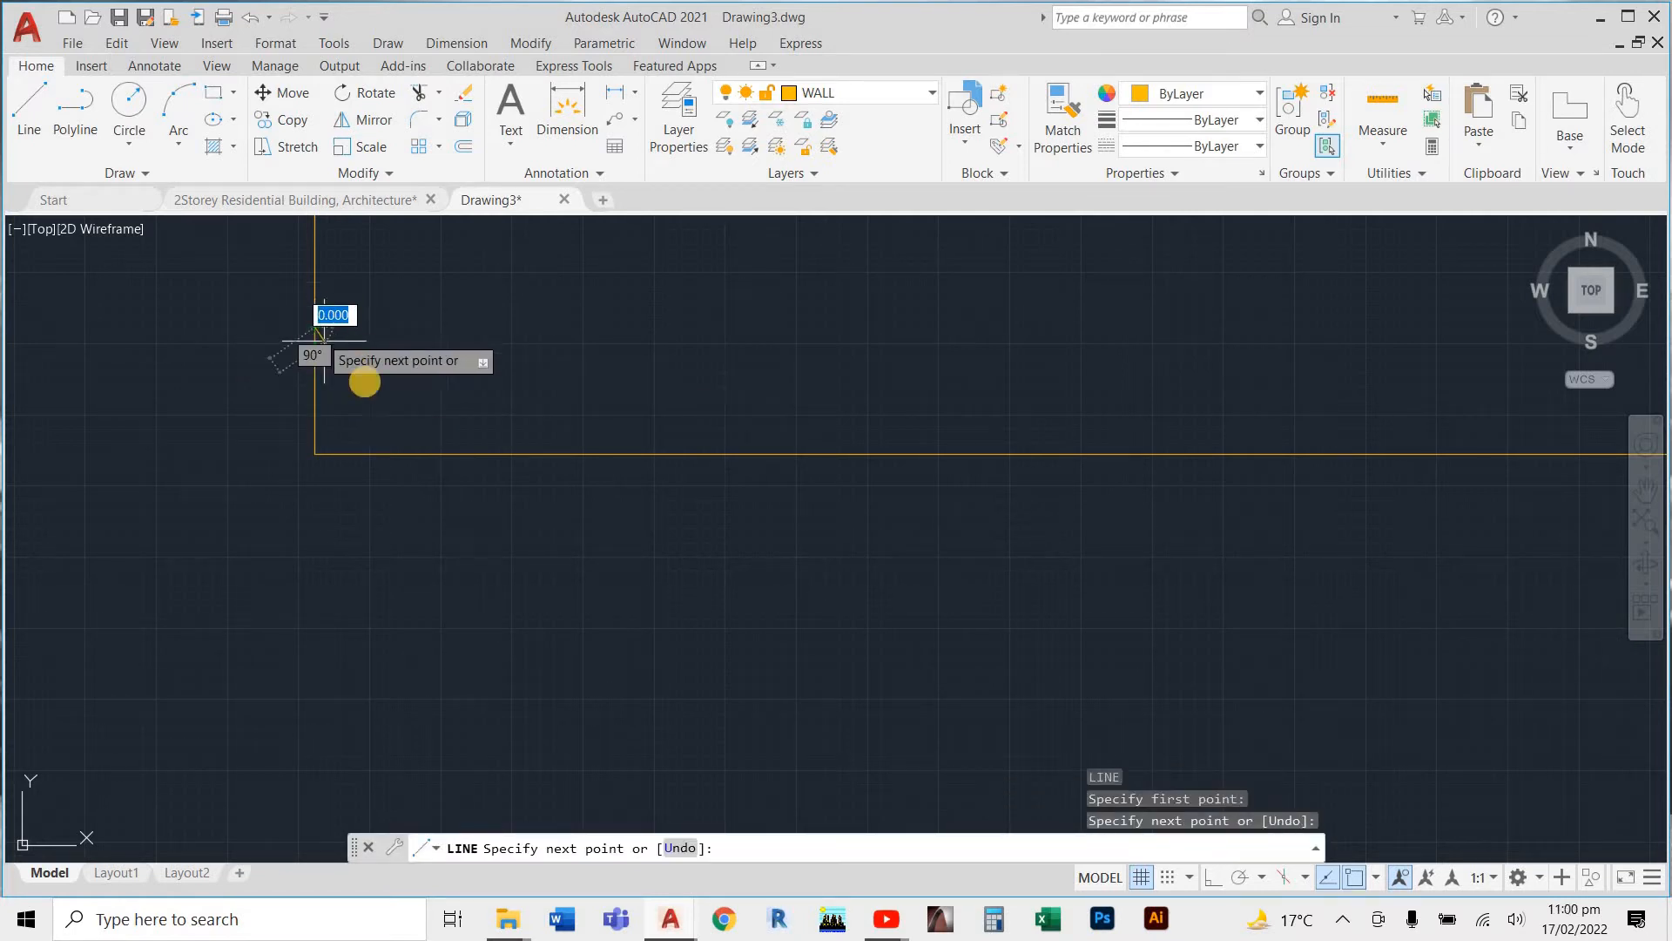
key(Escape)
scroll(575, 500, down, 3)
scroll(607, 648, up, 2)
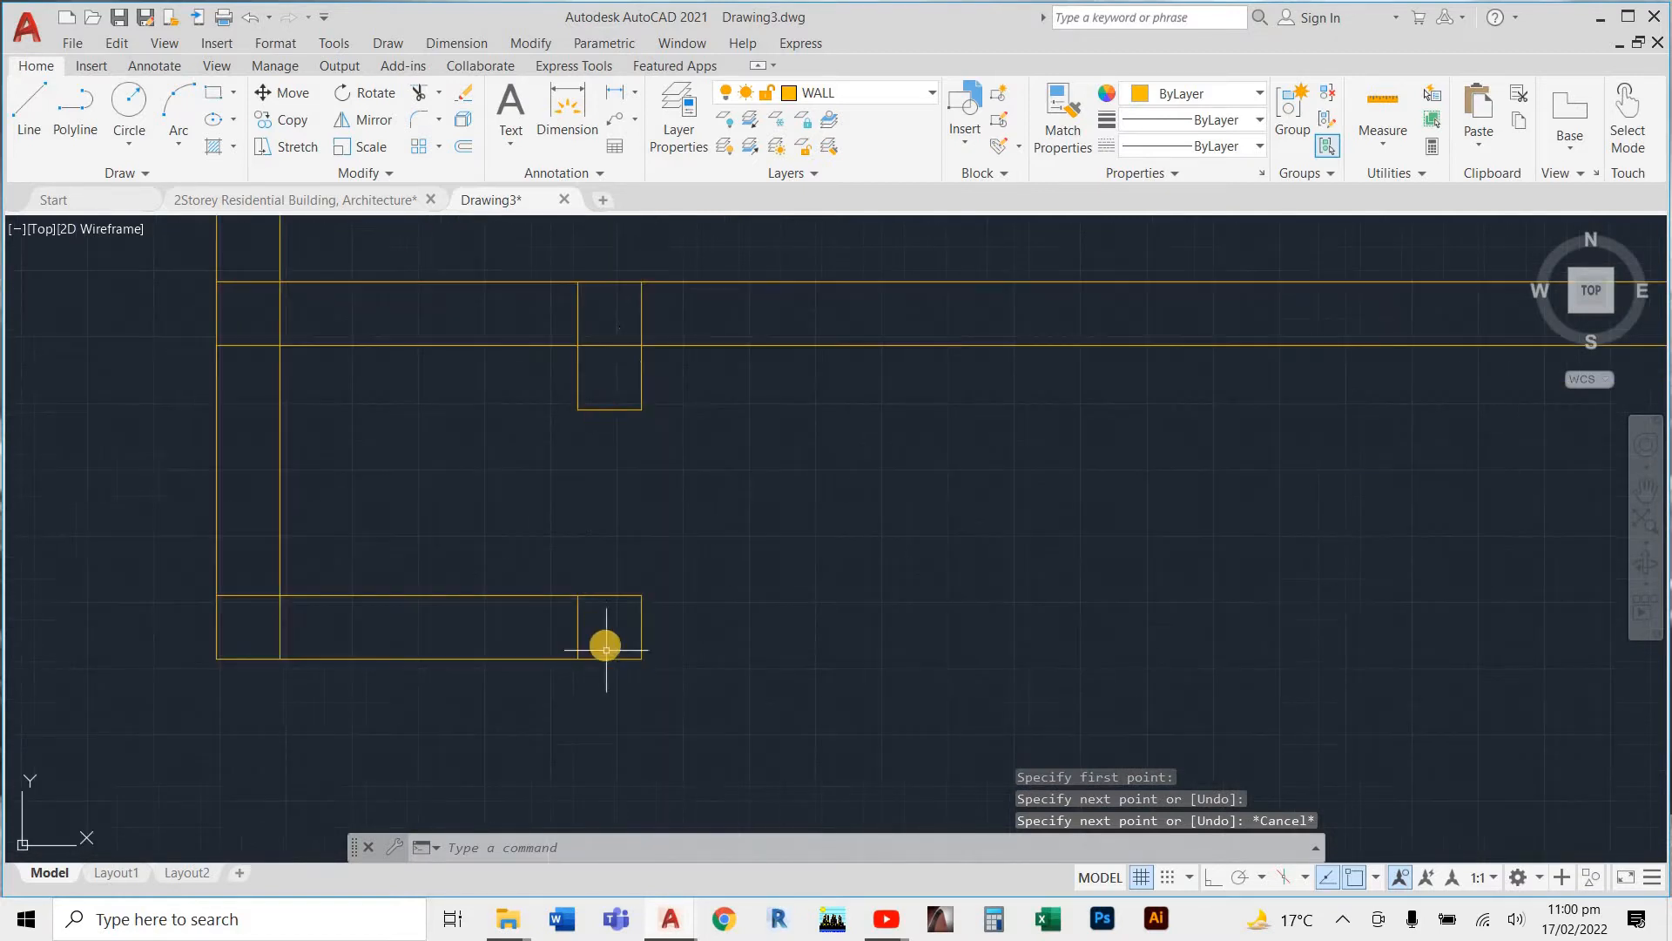
Set the polyline's starting and ending width to 80, starting from the outer line near the door opening's upper corner, and leave the command
scroll(626, 354, up, 4)
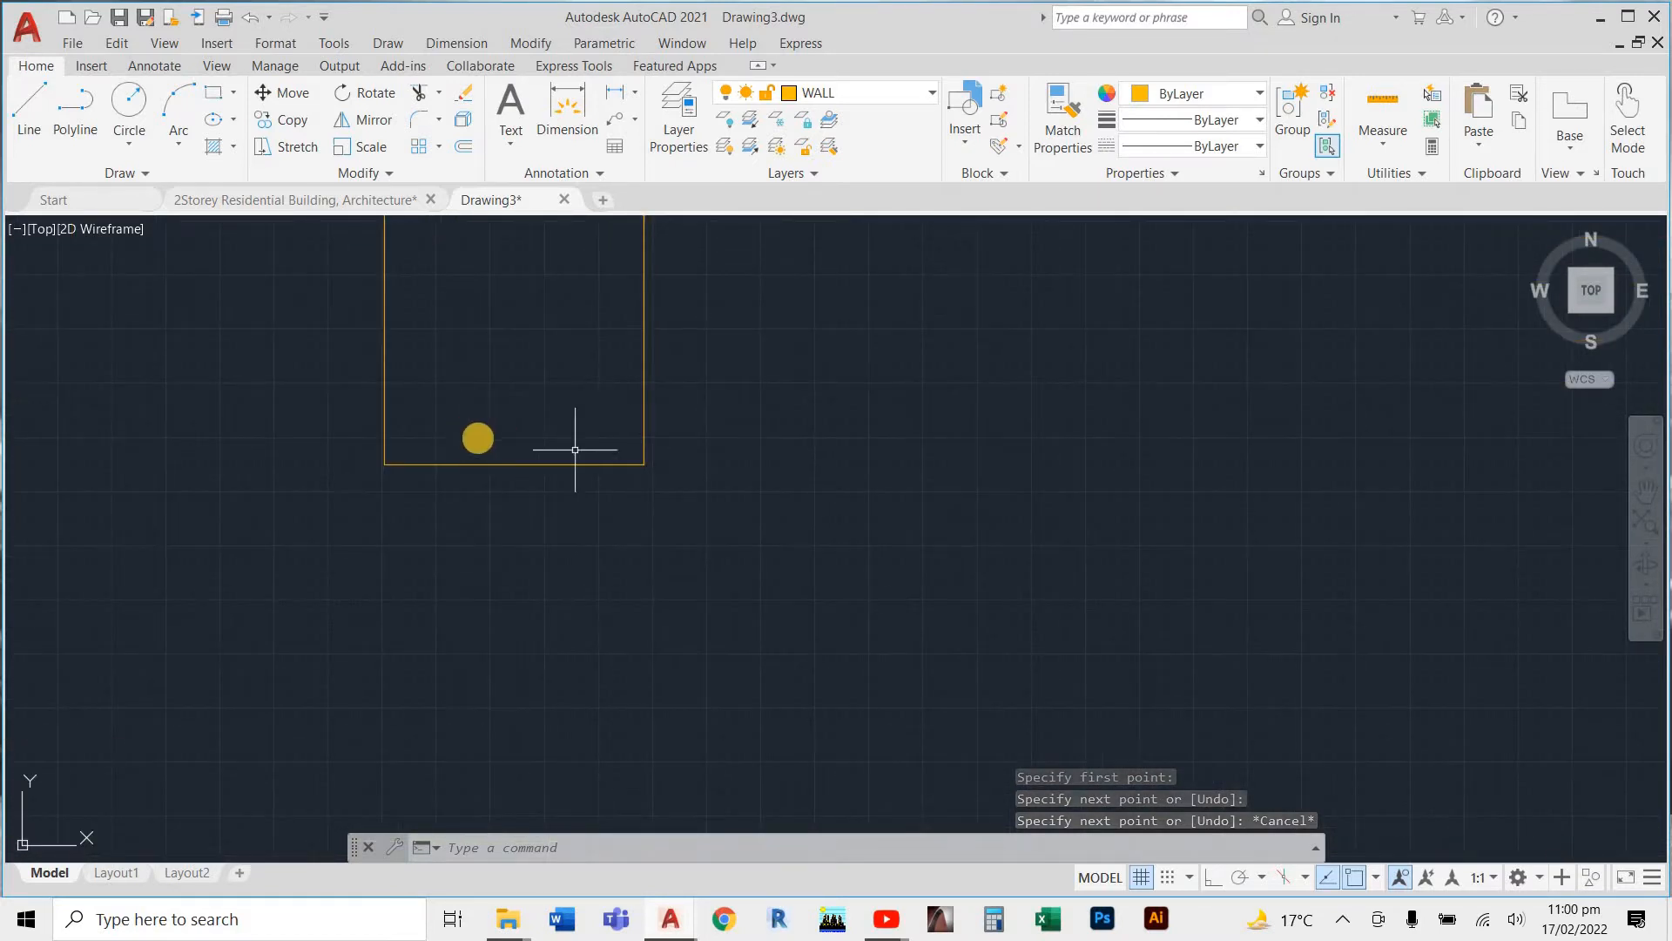
scroll(691, 541, down, 3)
scroll(780, 590, up, 1)
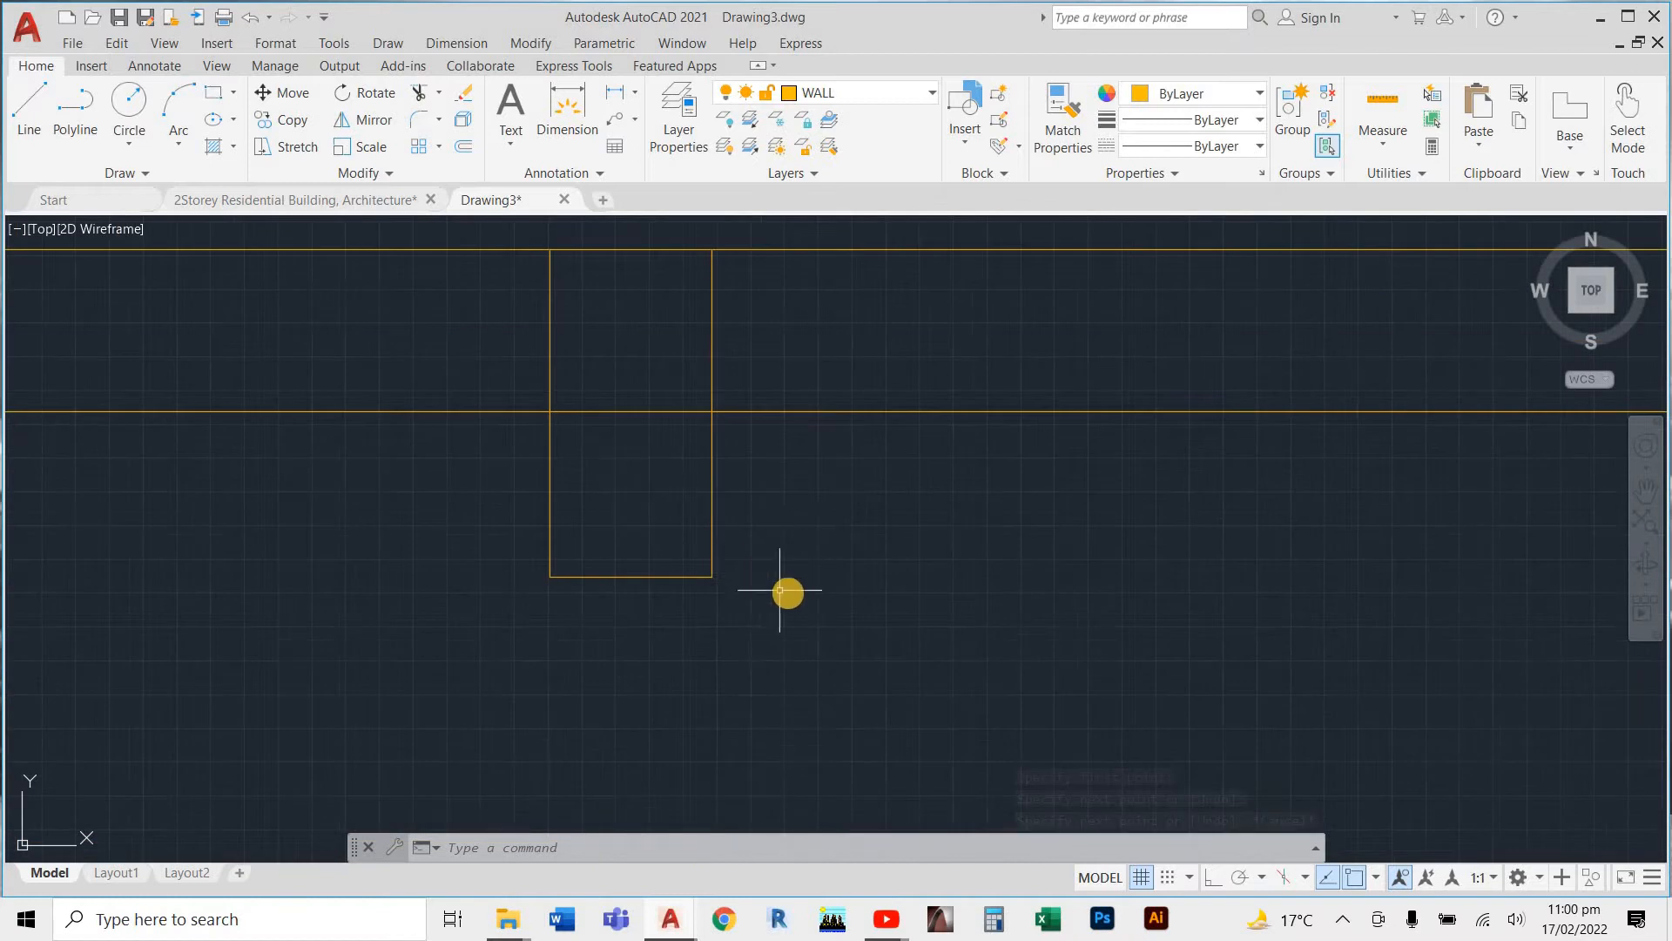
key(Return)
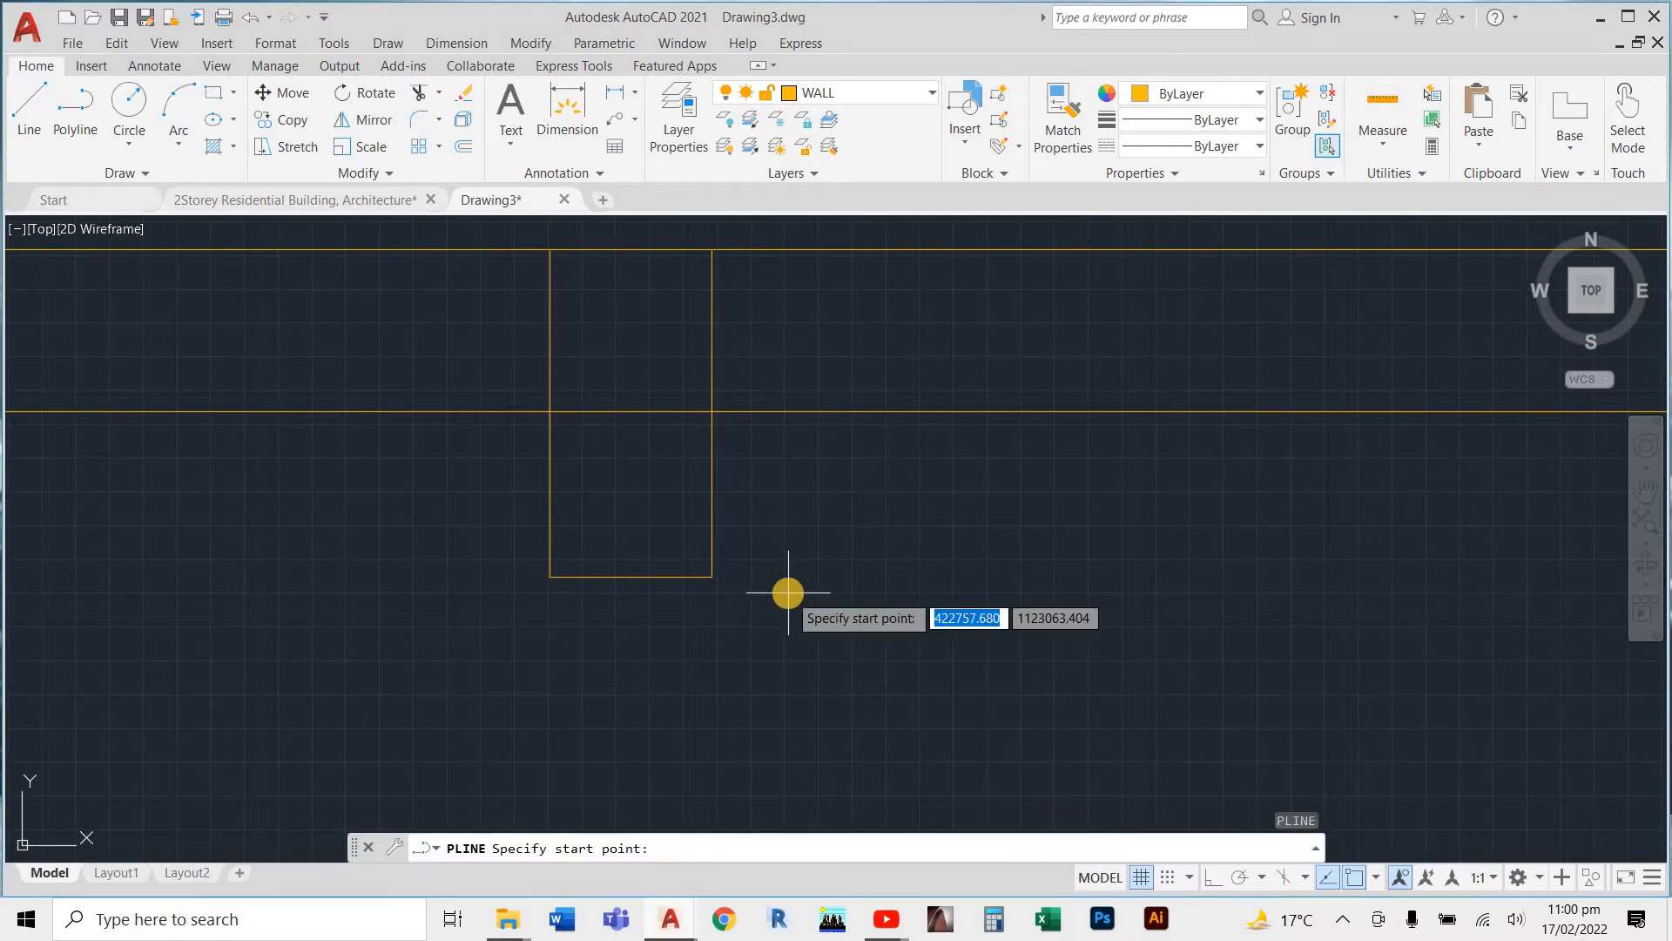
scroll(732, 577, up, 2)
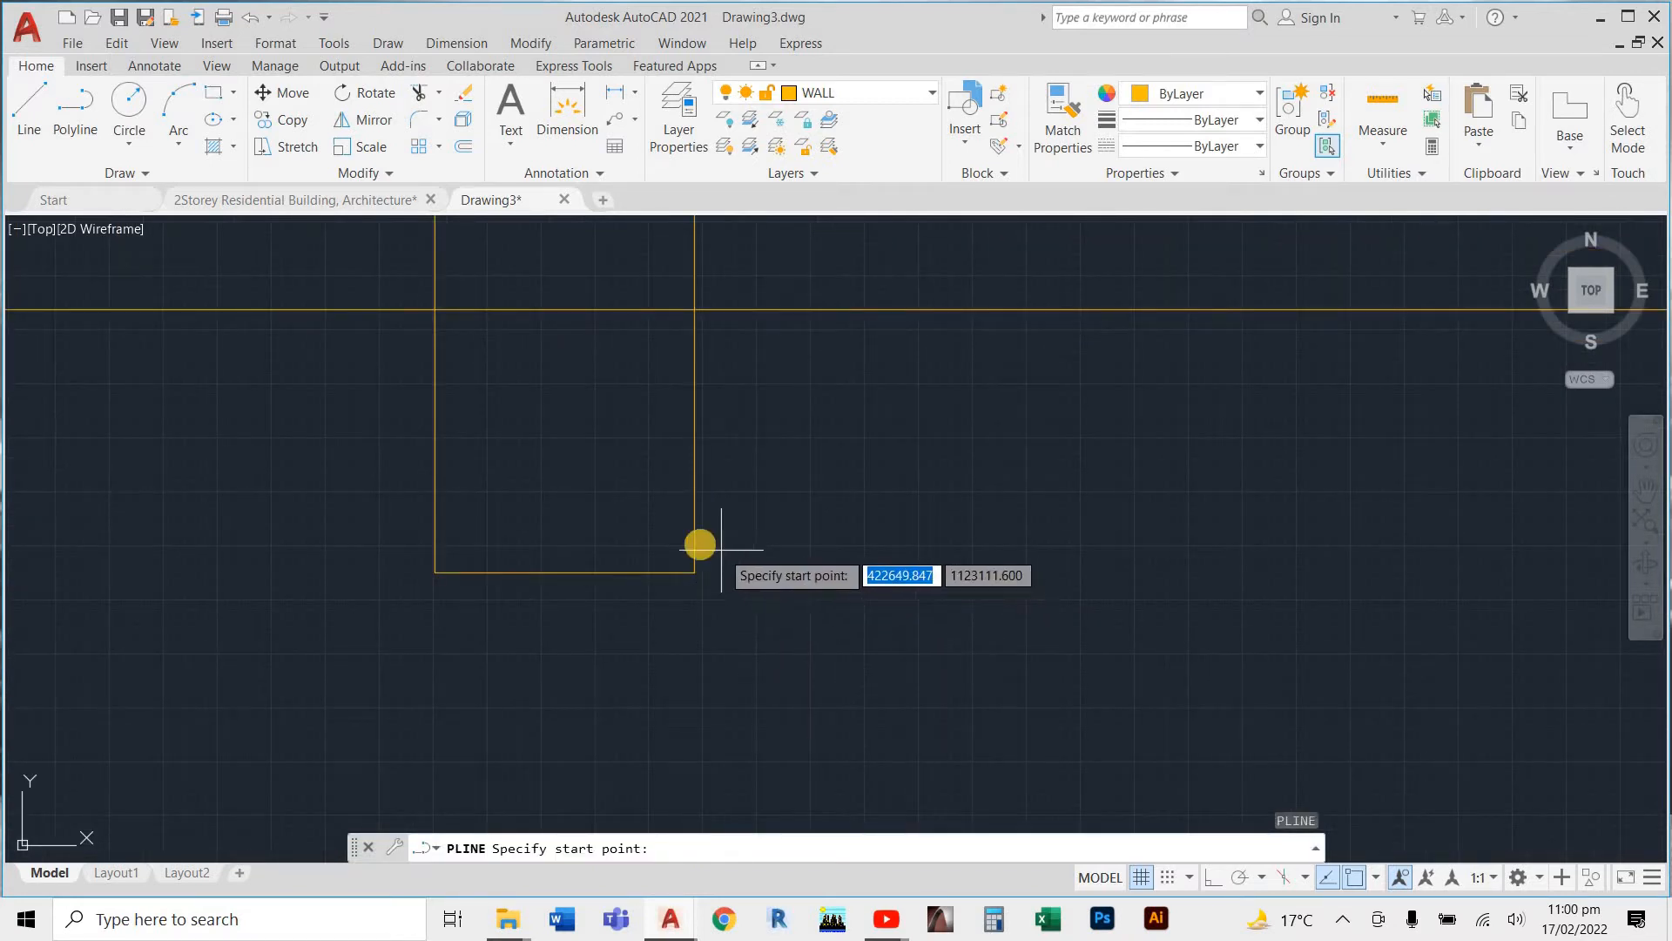
scroll(693, 546, up, 2)
click(683, 549)
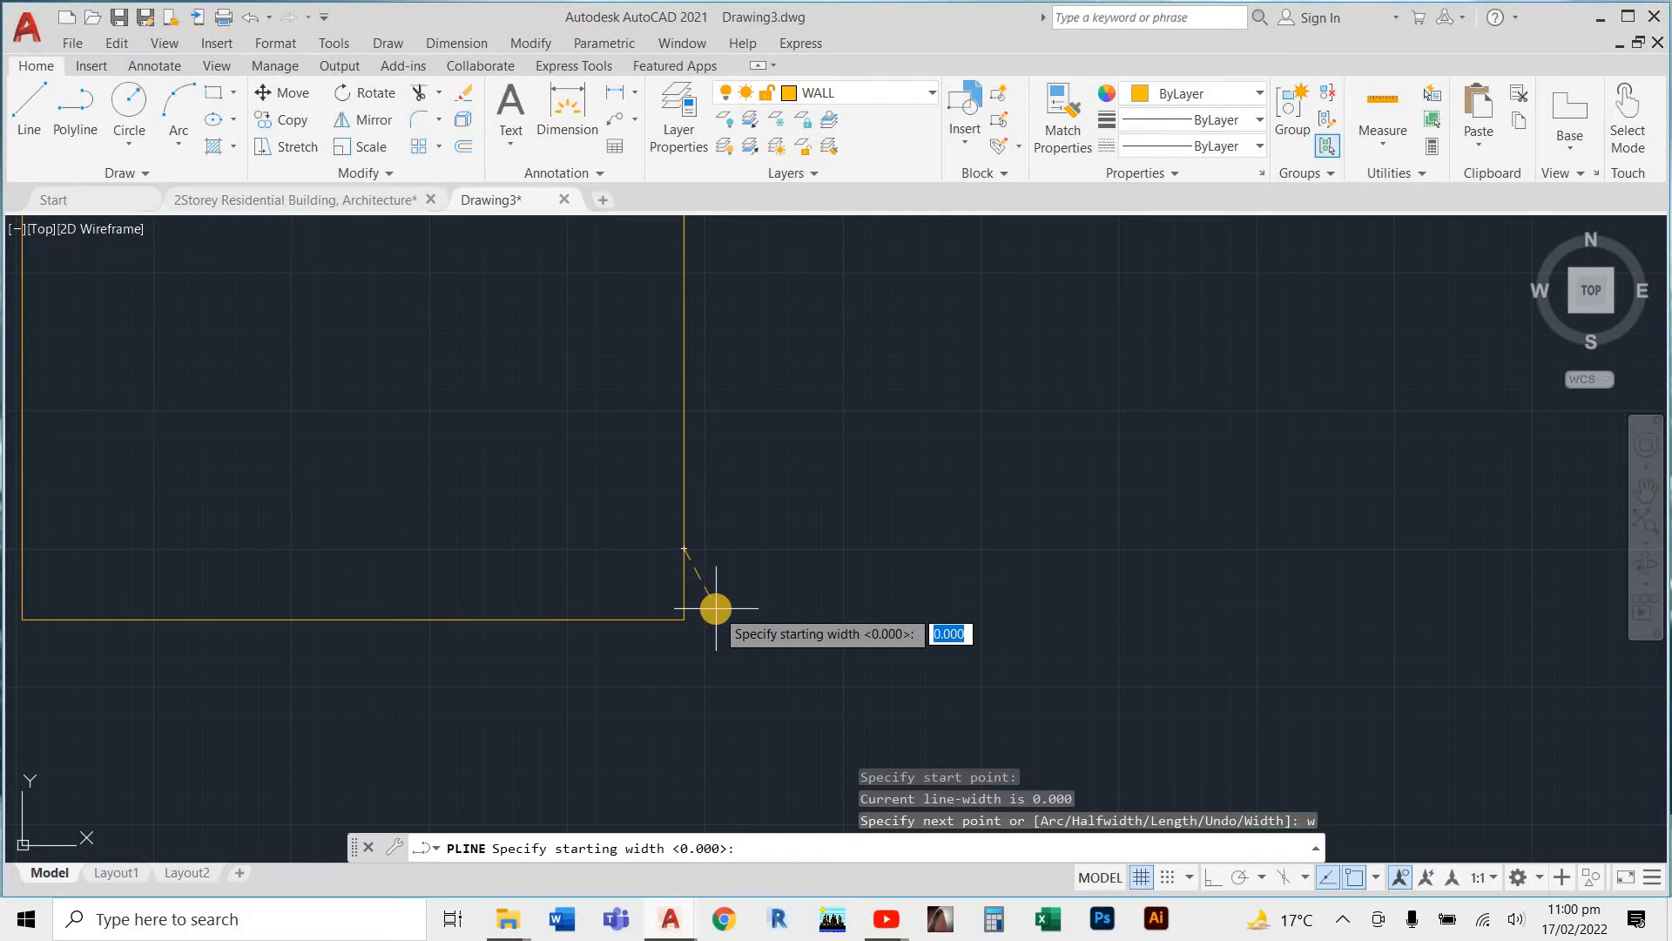
key(Return)
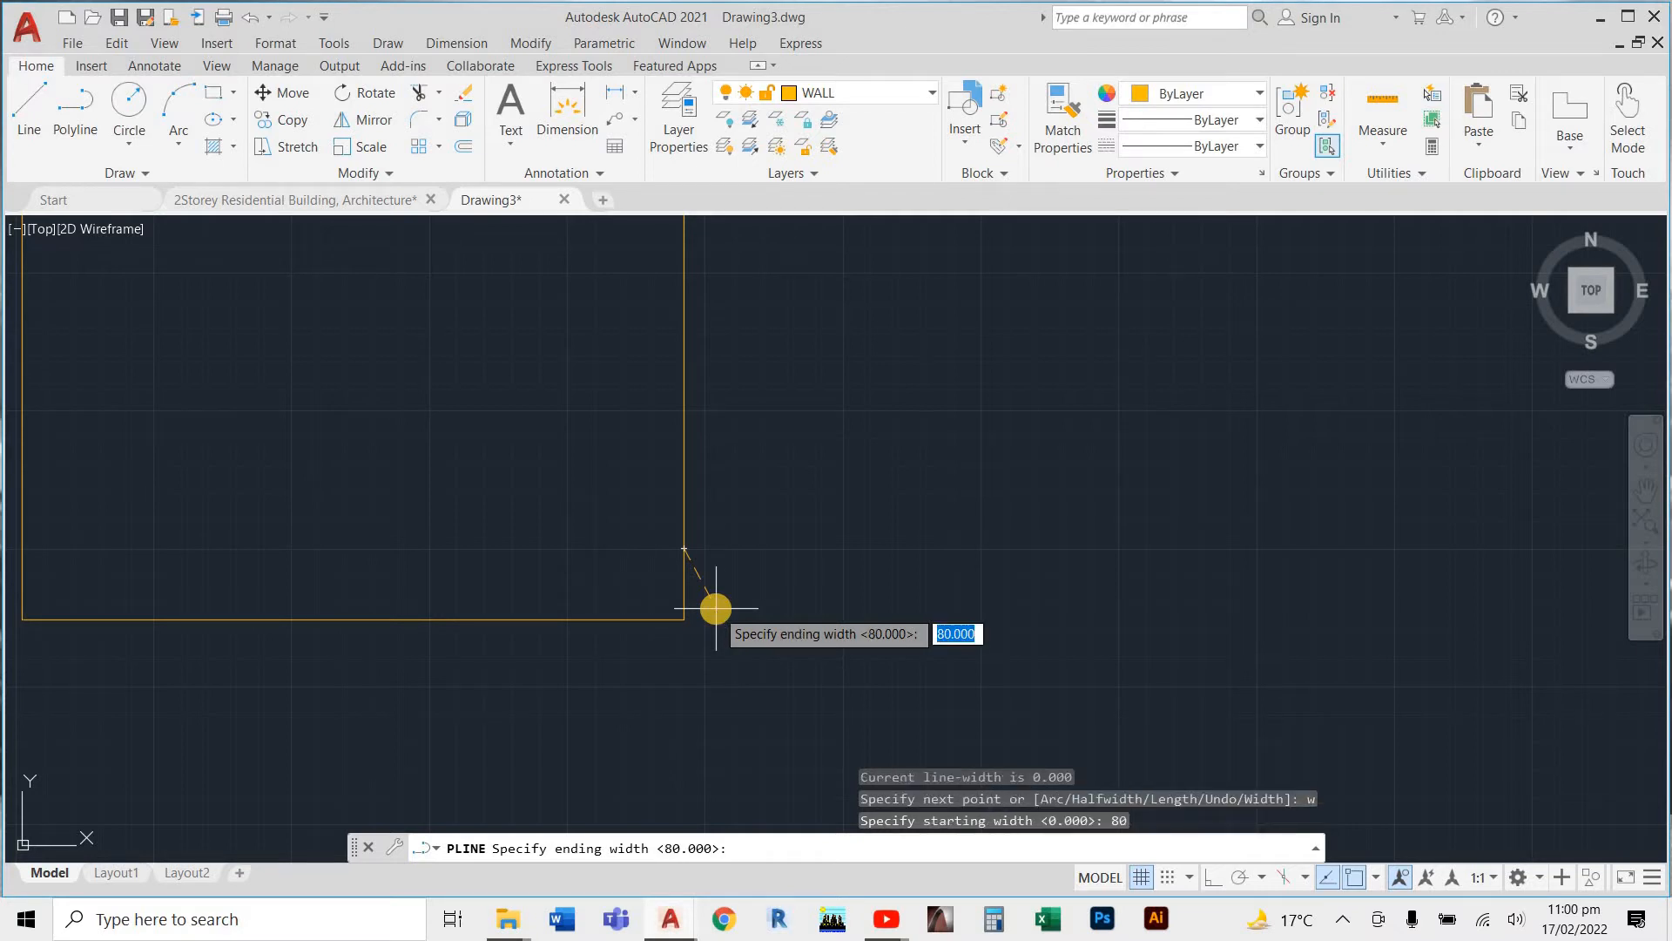
key(Return)
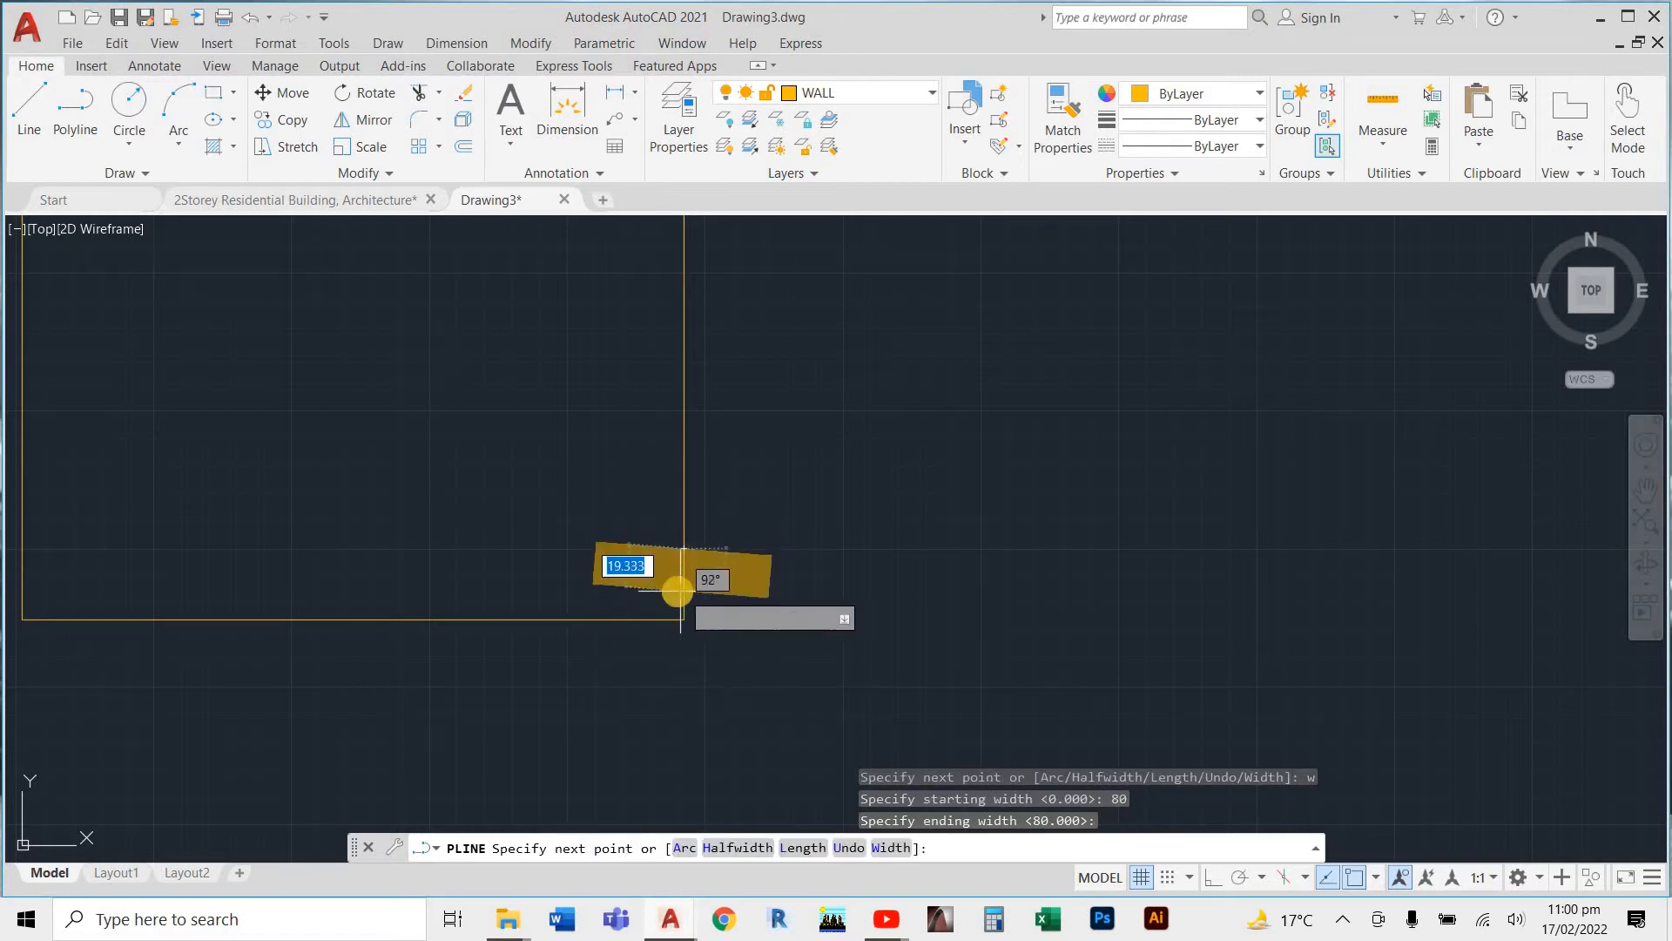
key(Escape)
Make DOOR the current layer and draw the door leaf as a wide polyline from the opening's upper outer corner, slightly down and horizontally into the small room
click(873, 93)
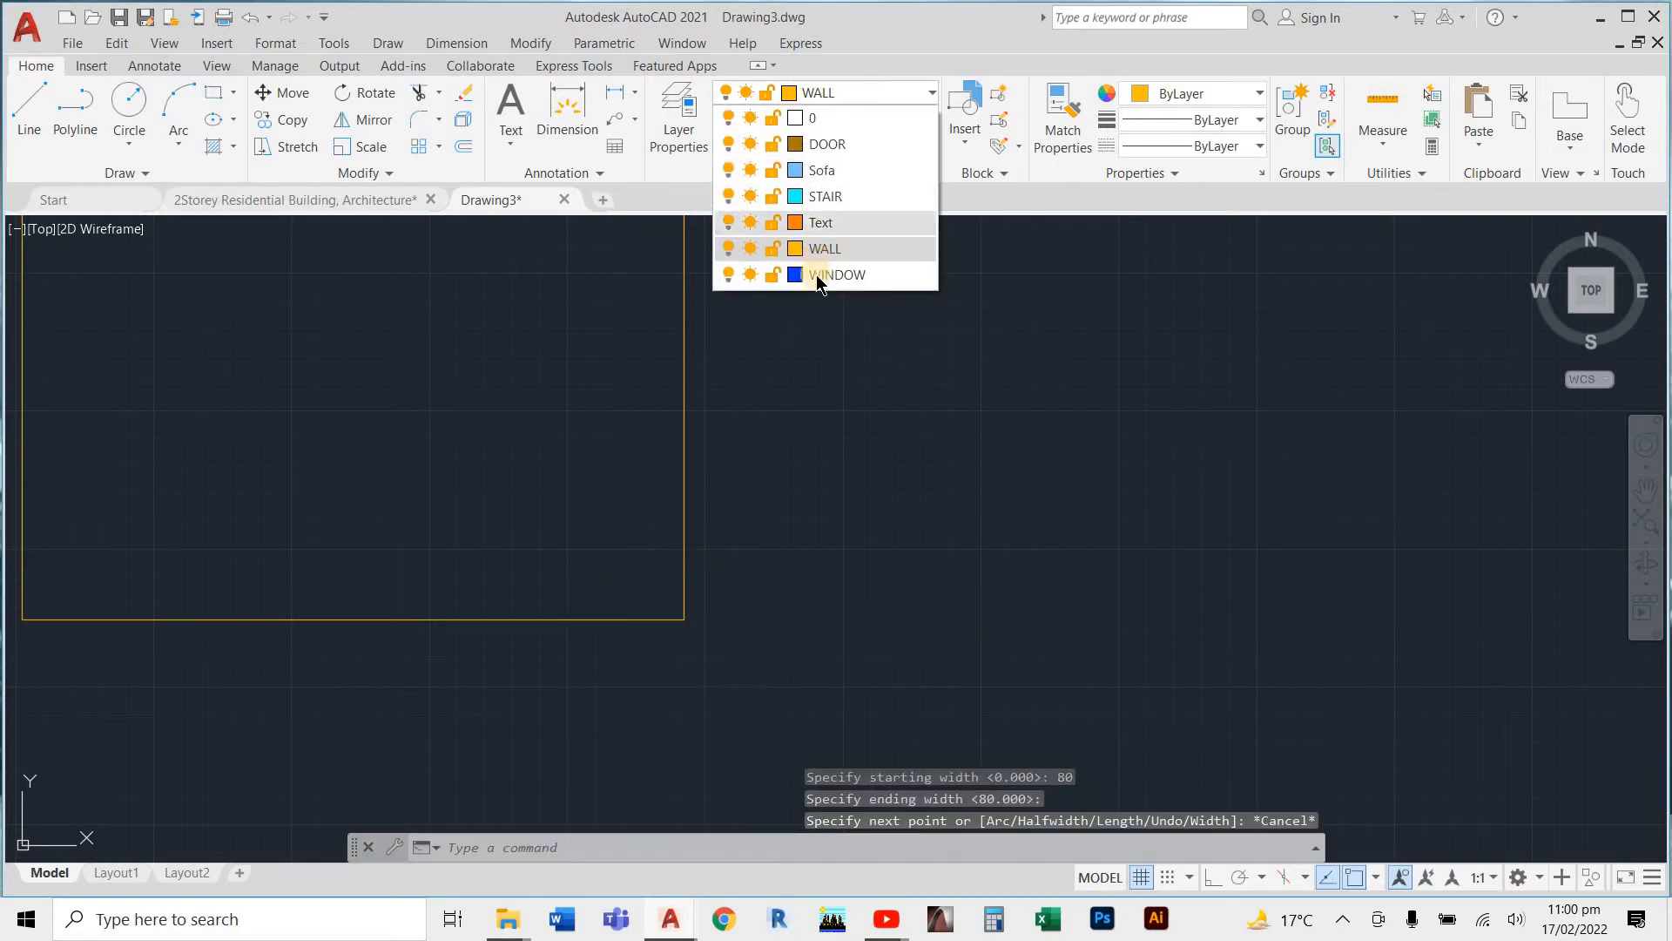
click(829, 148)
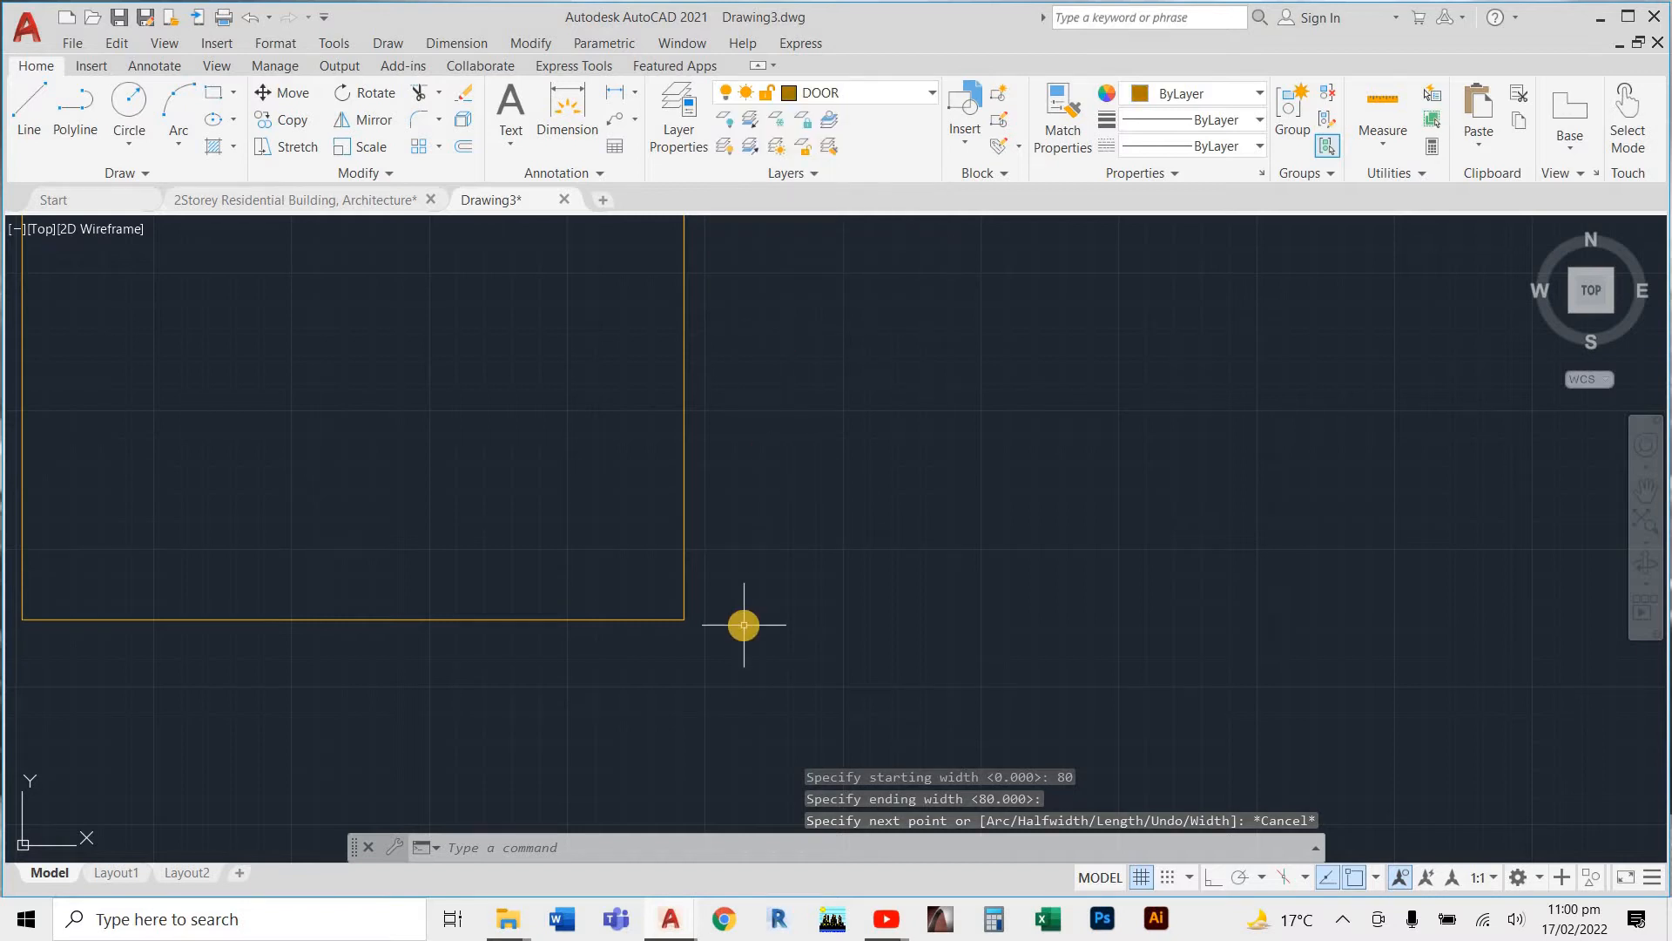
key(Return)
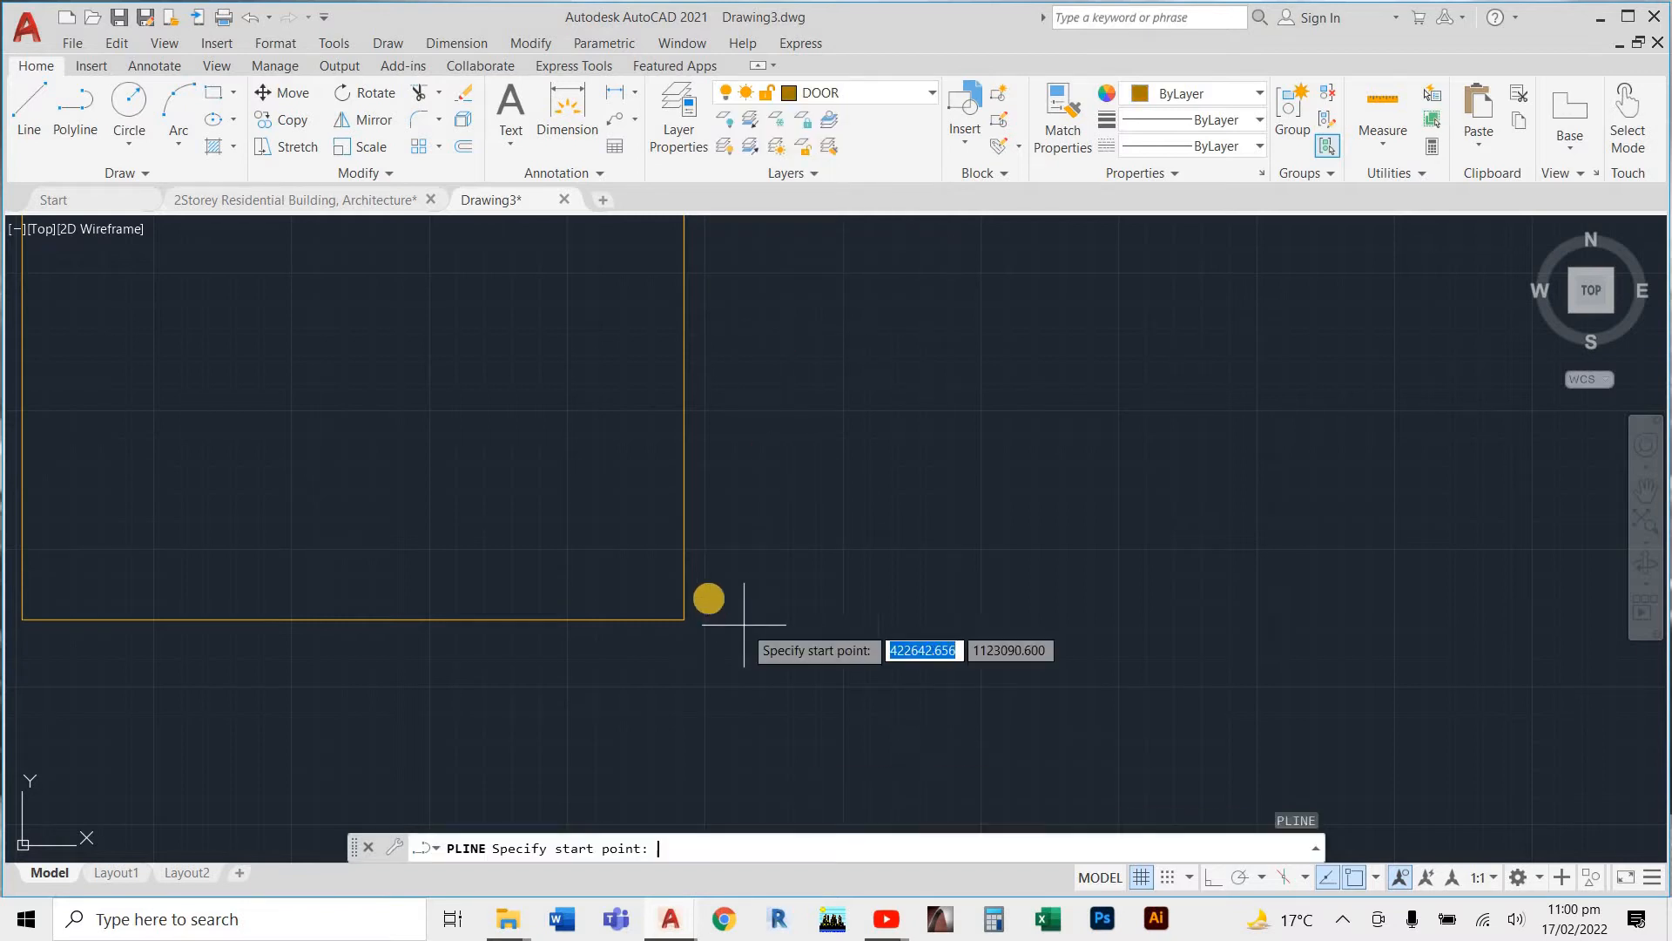
click(683, 570)
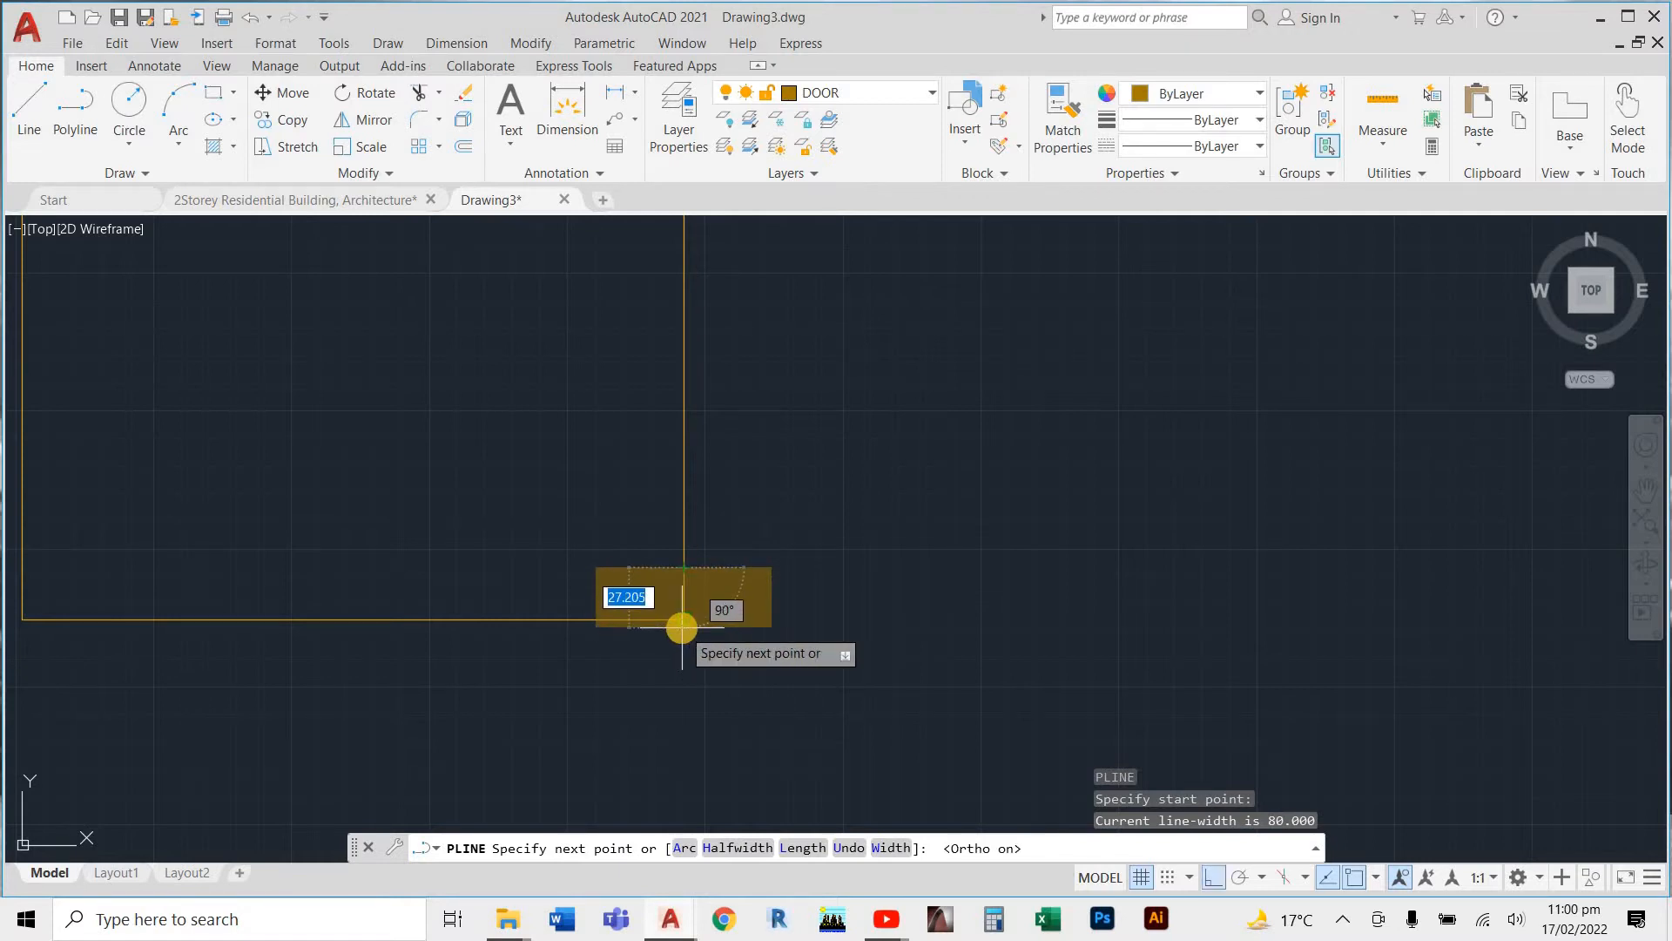
click(682, 627)
scroll(456, 657, down, 4)
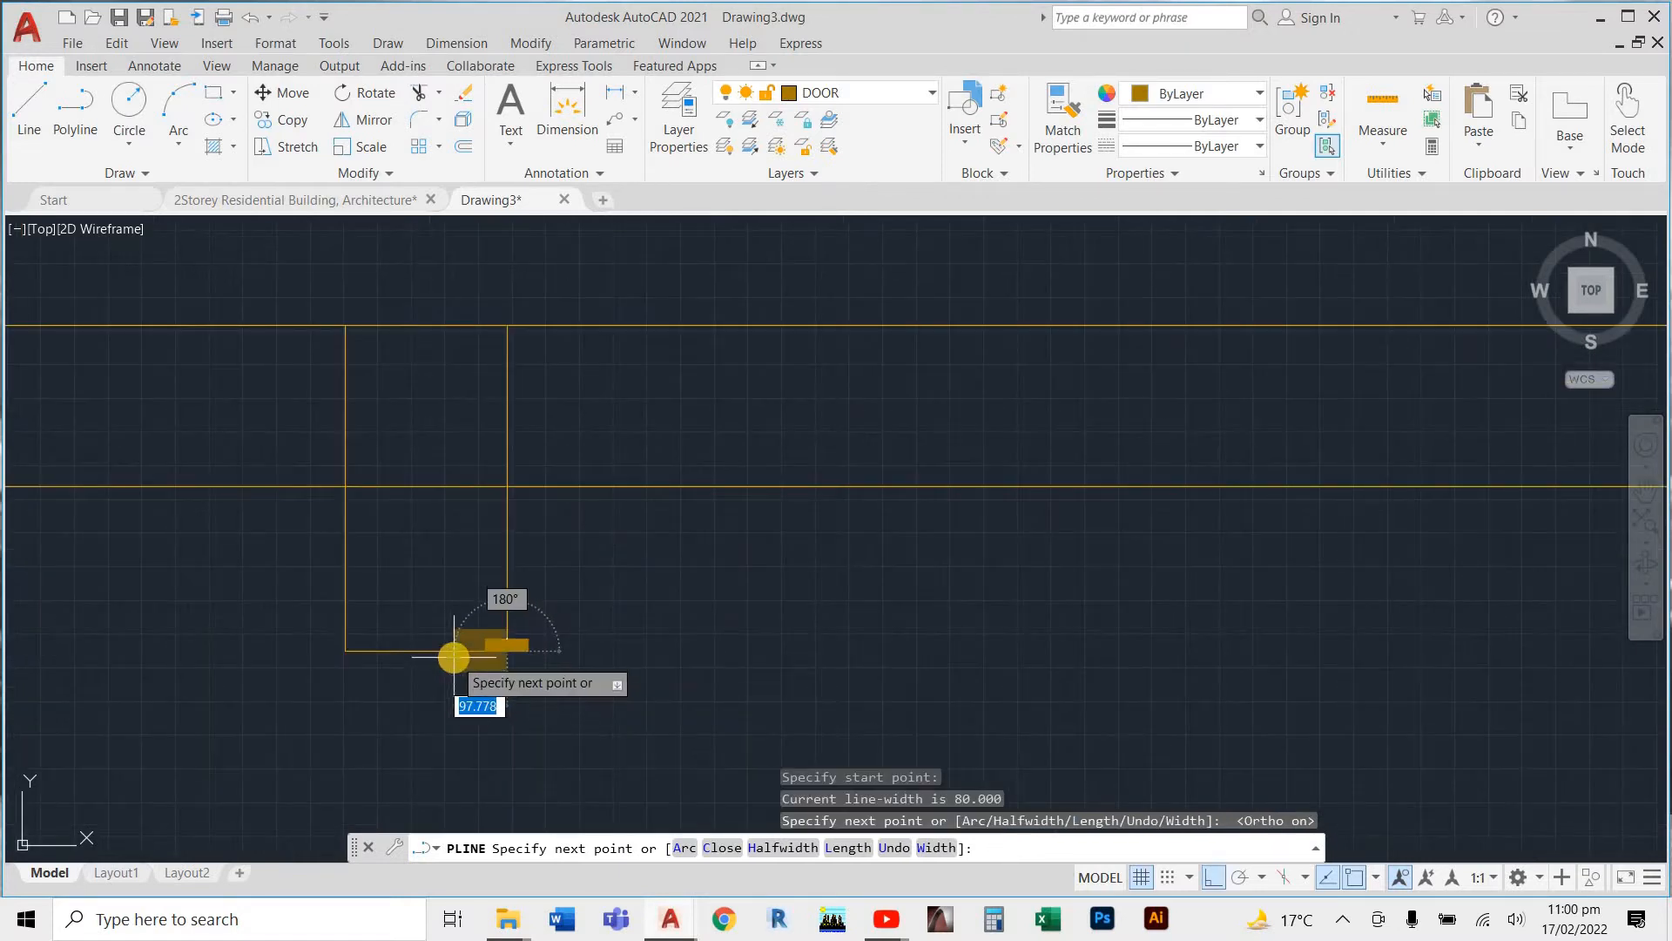
scroll(266, 666, down, 3)
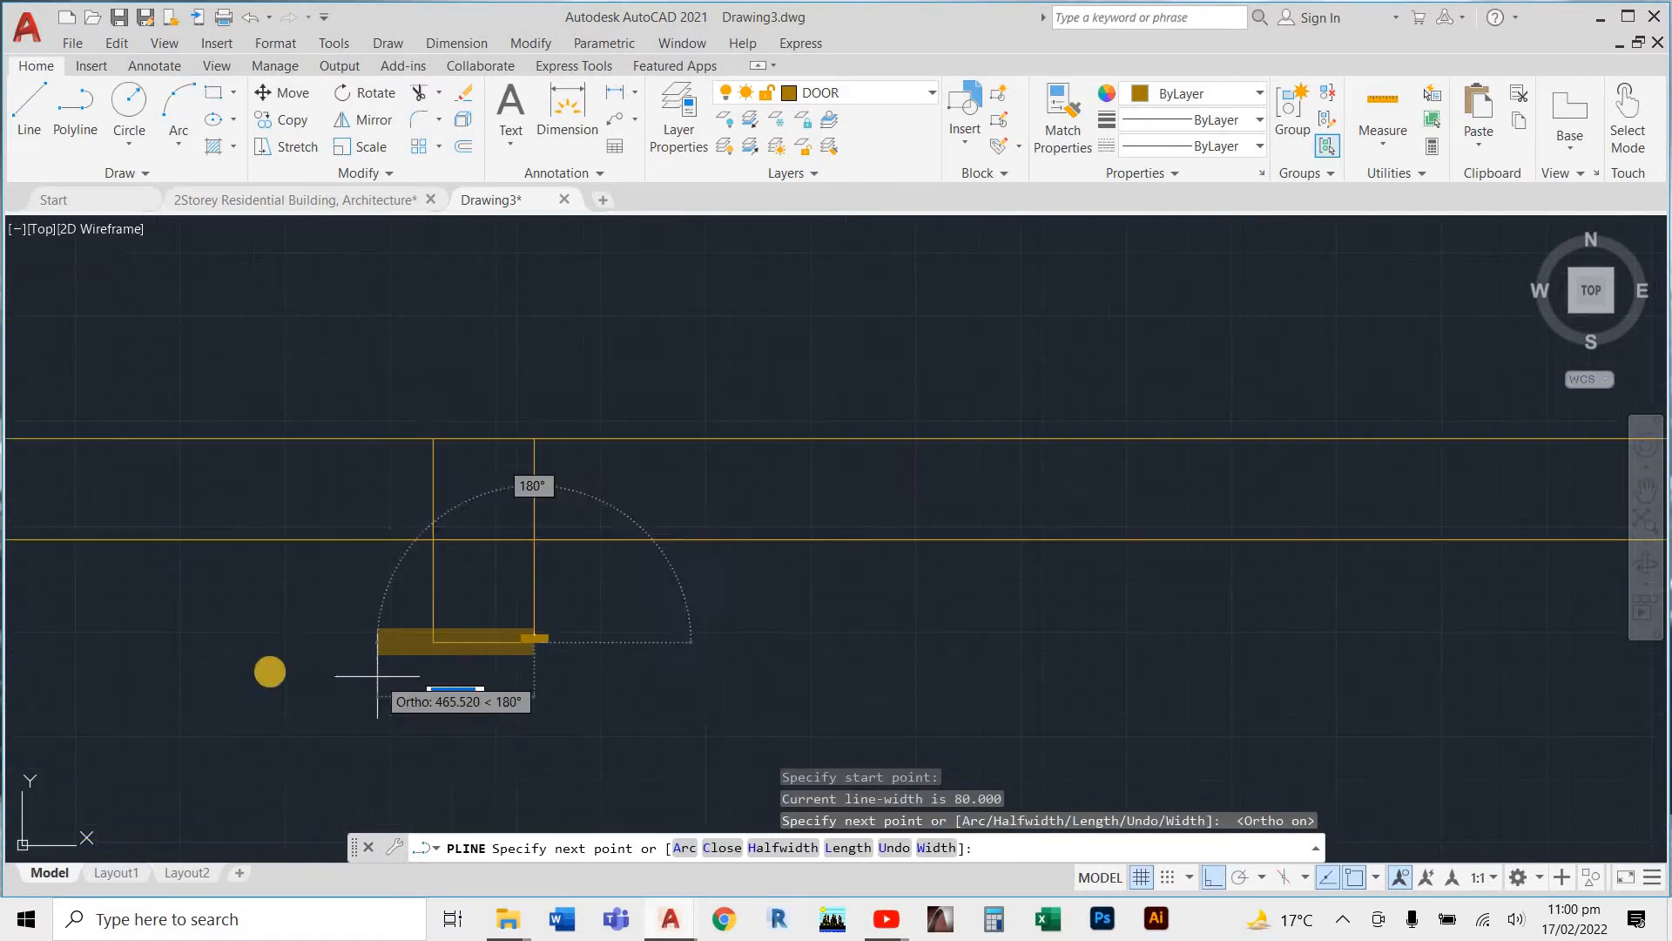
click(259, 660)
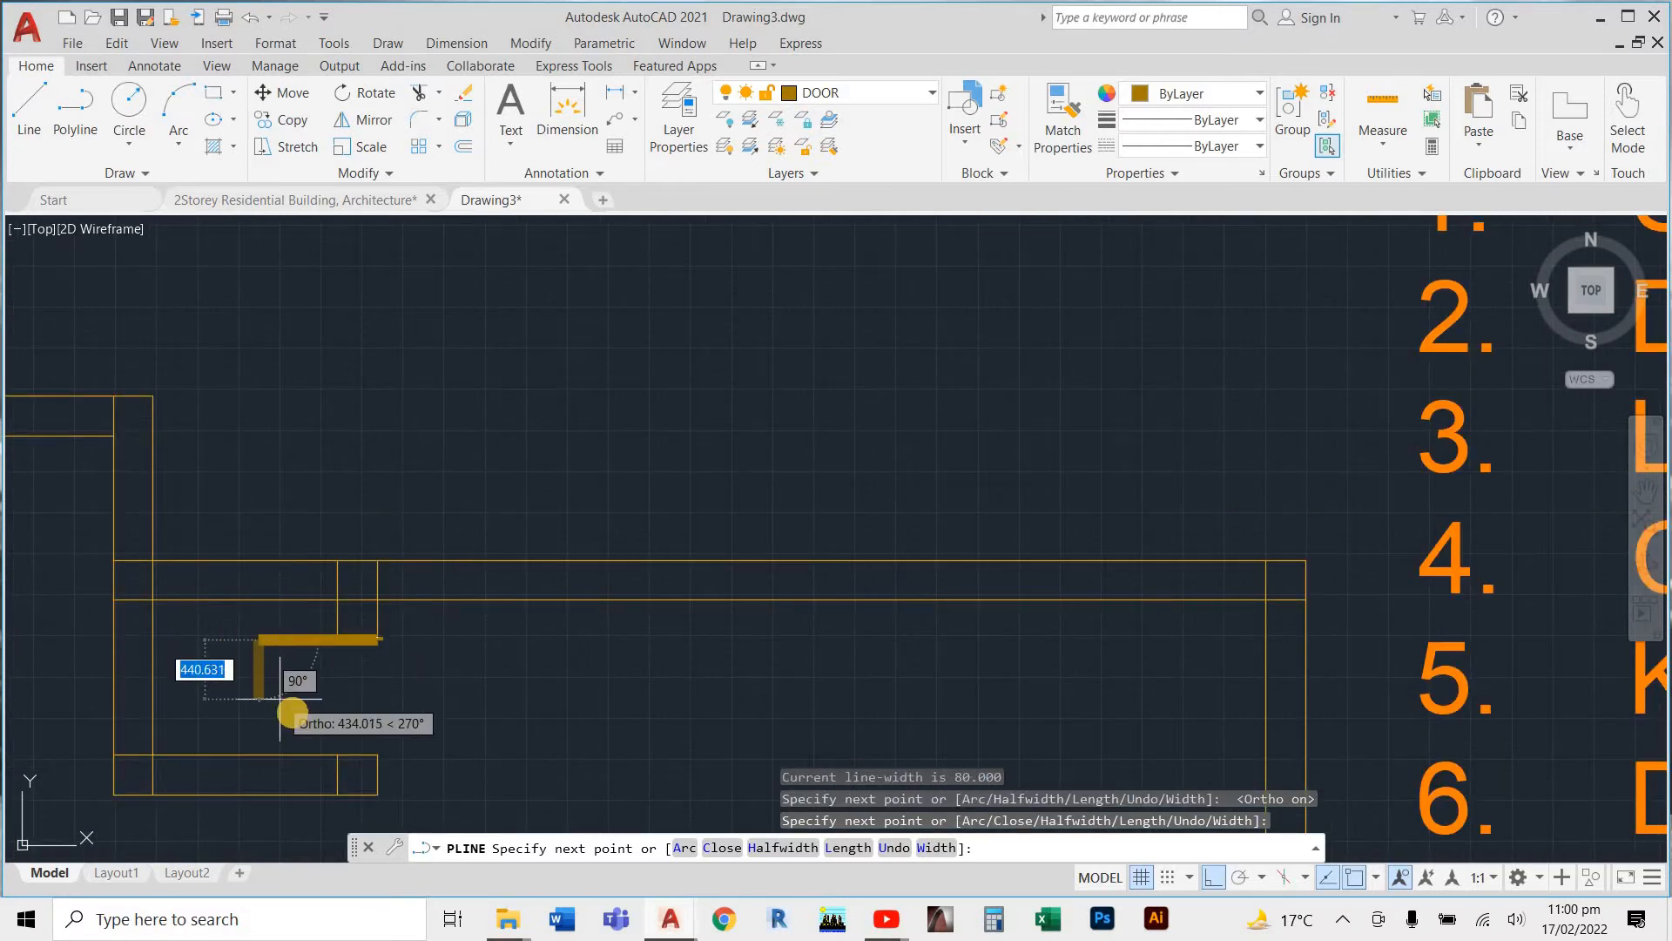
key(Escape)
Draw the door swing arc from the leaf's free end through the lower wall's inner corner, ending past the wall's outer end
scroll(443, 726, down, 2)
scroll(446, 725, up, 4)
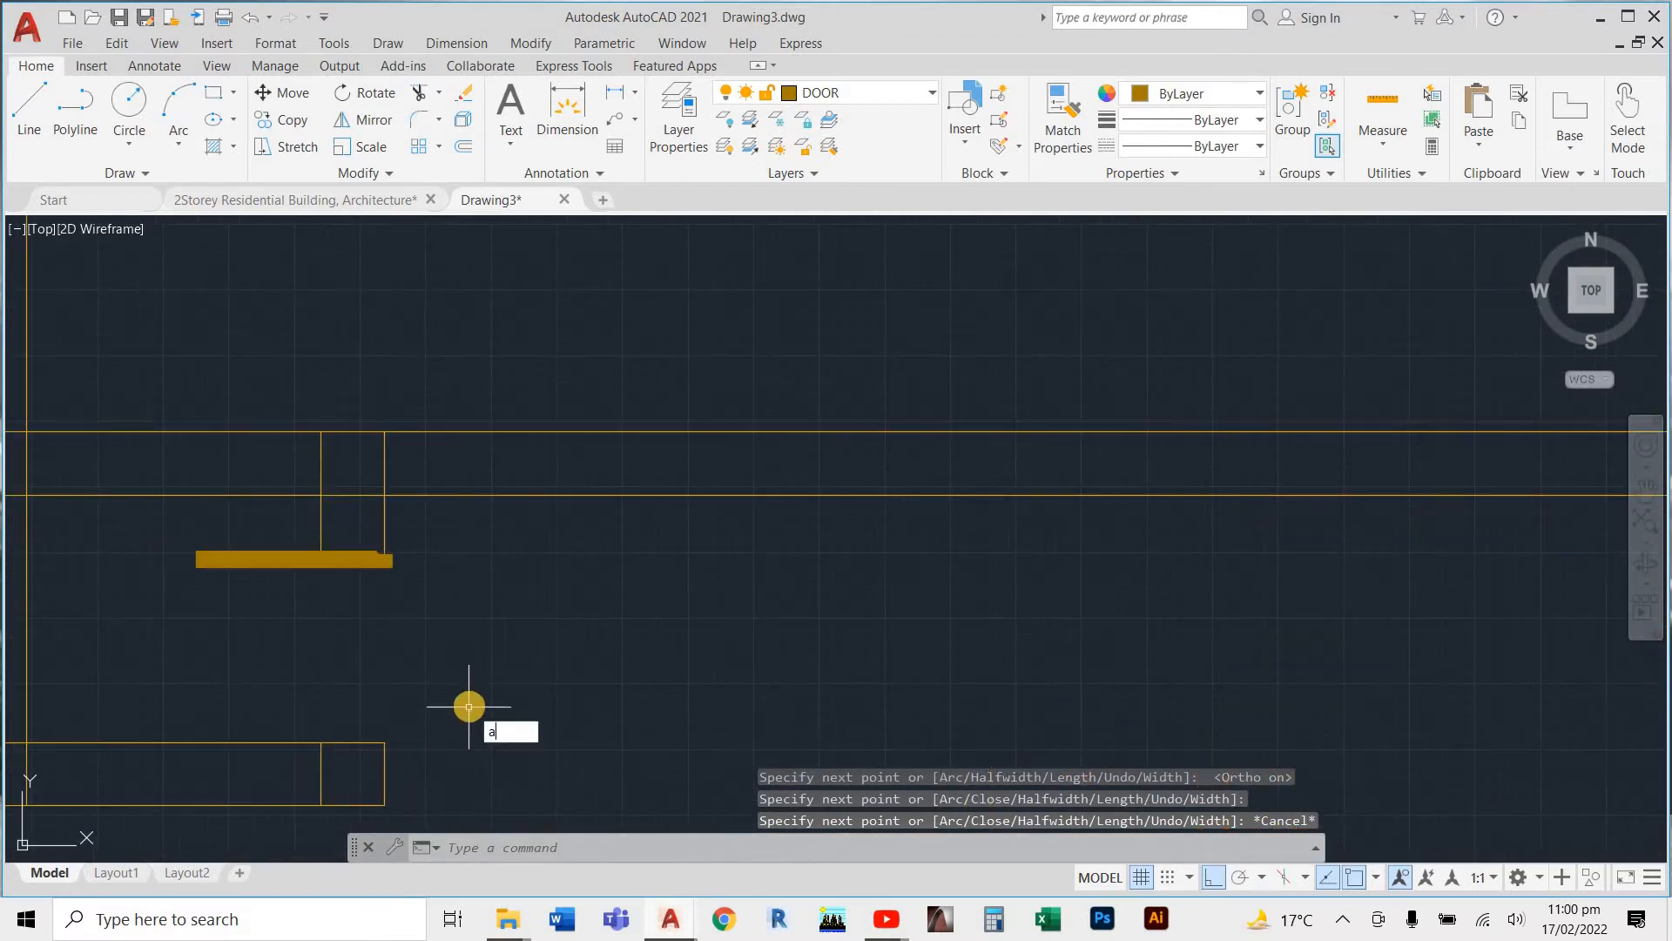
key(Return)
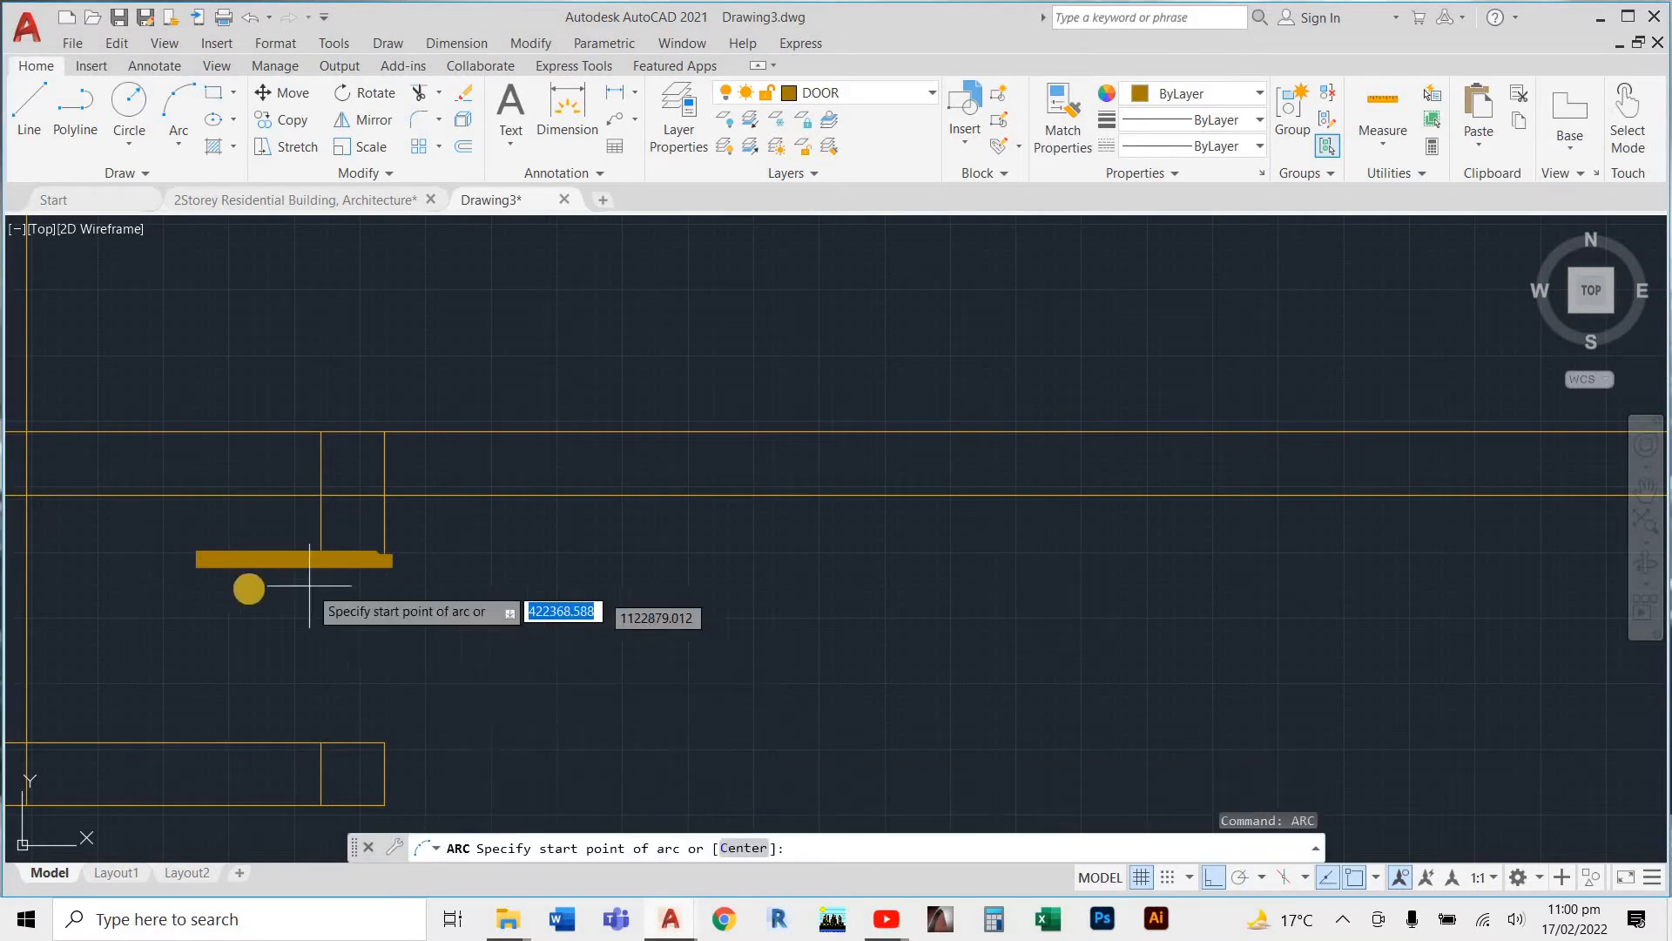
click(214, 566)
click(282, 654)
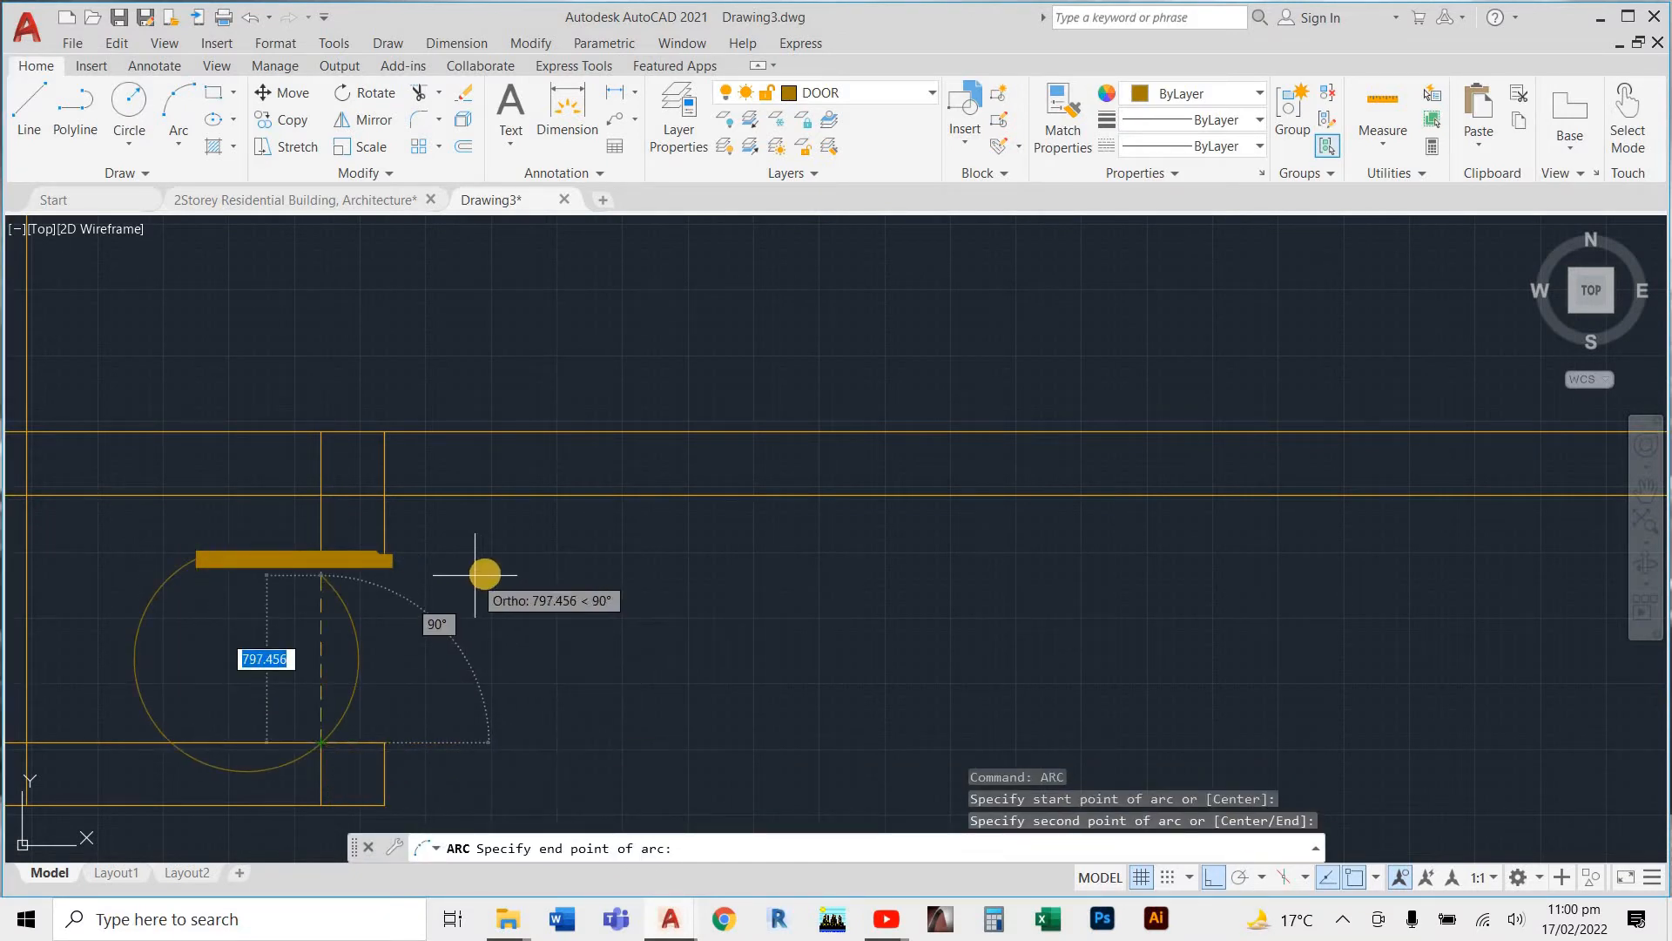
scroll(522, 592, down, 4)
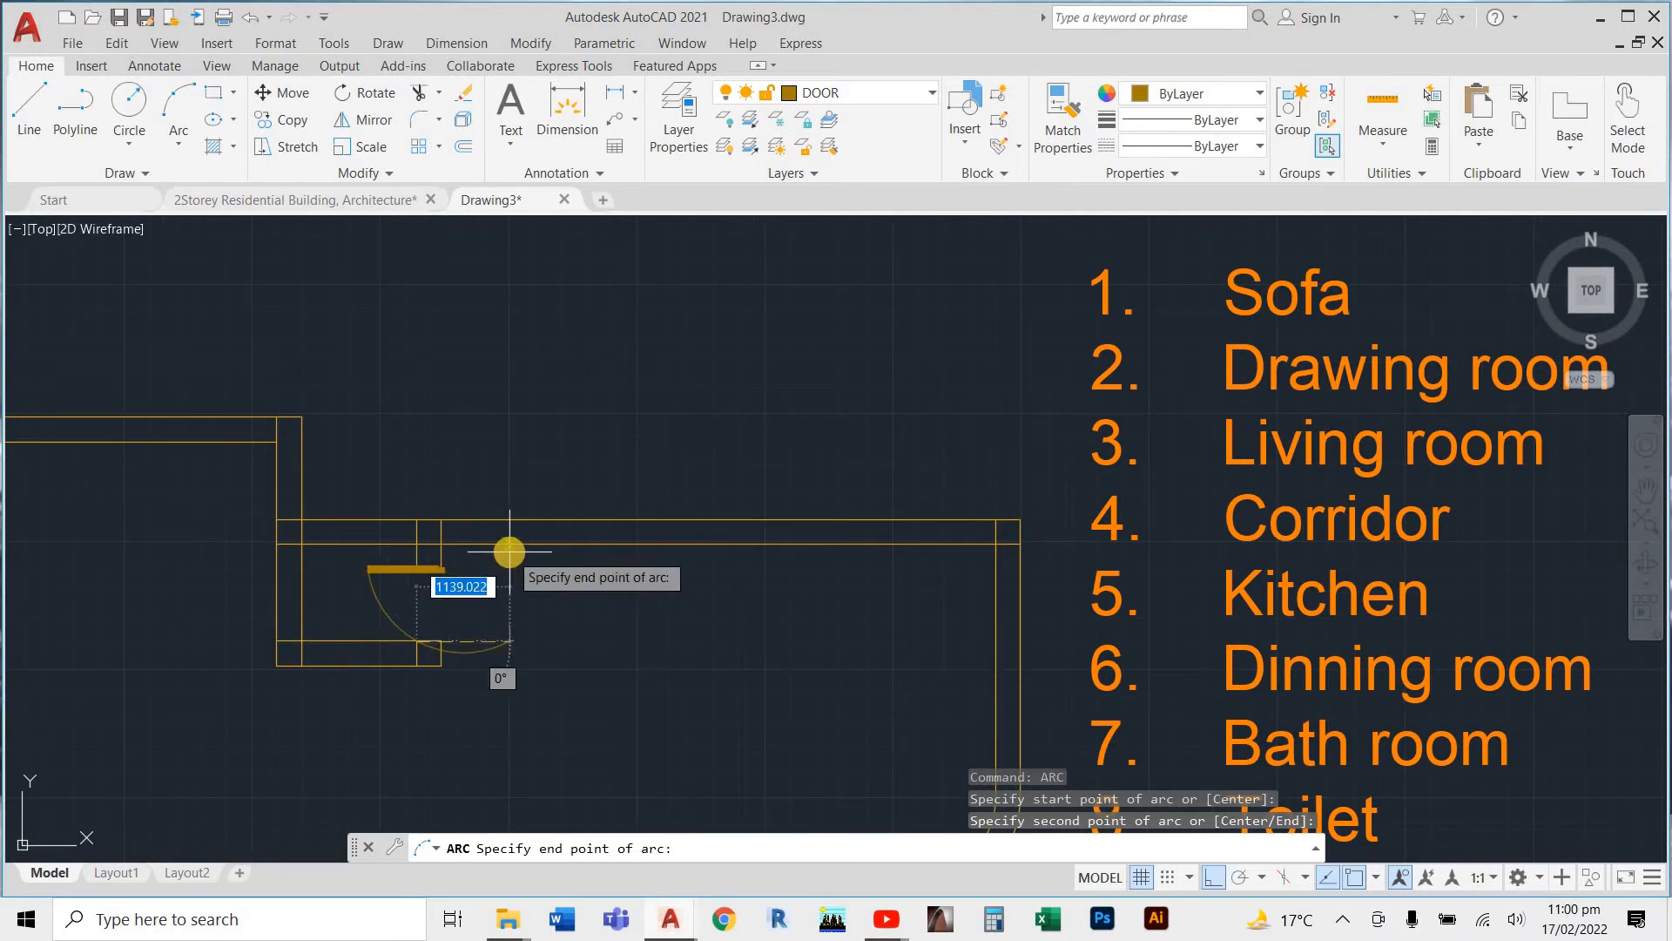
scroll(470, 597, up, 4)
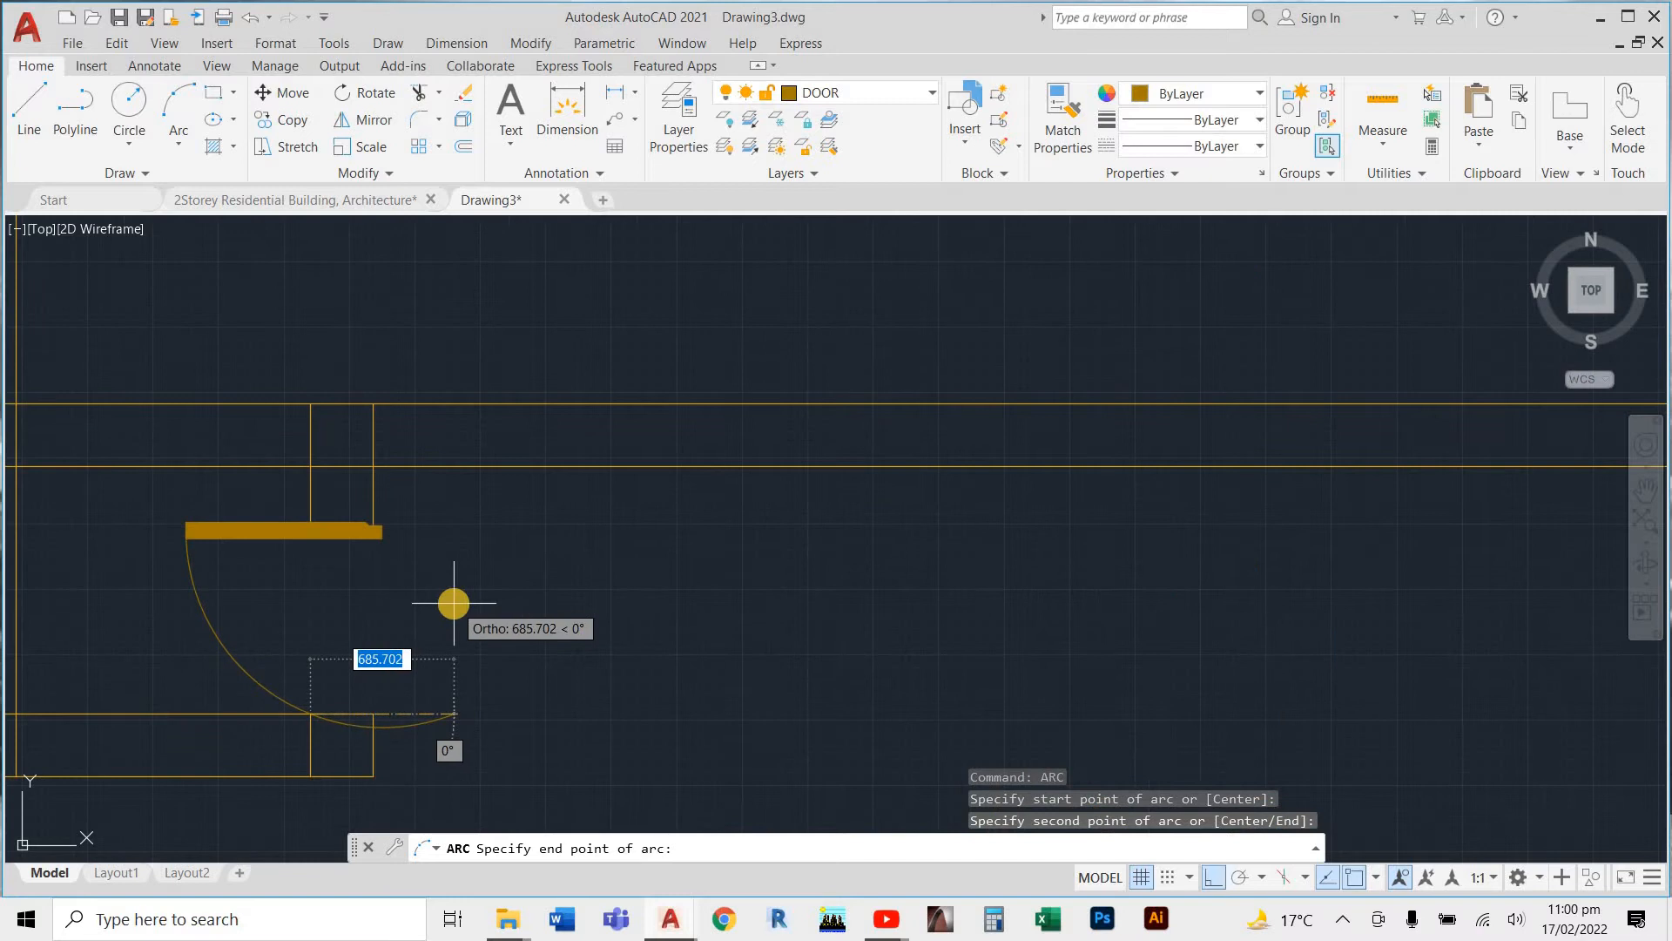
click(452, 602)
Trim the swing arc's excess beyond and across the lower wall's end so it stops at the inner corner
key(Return)
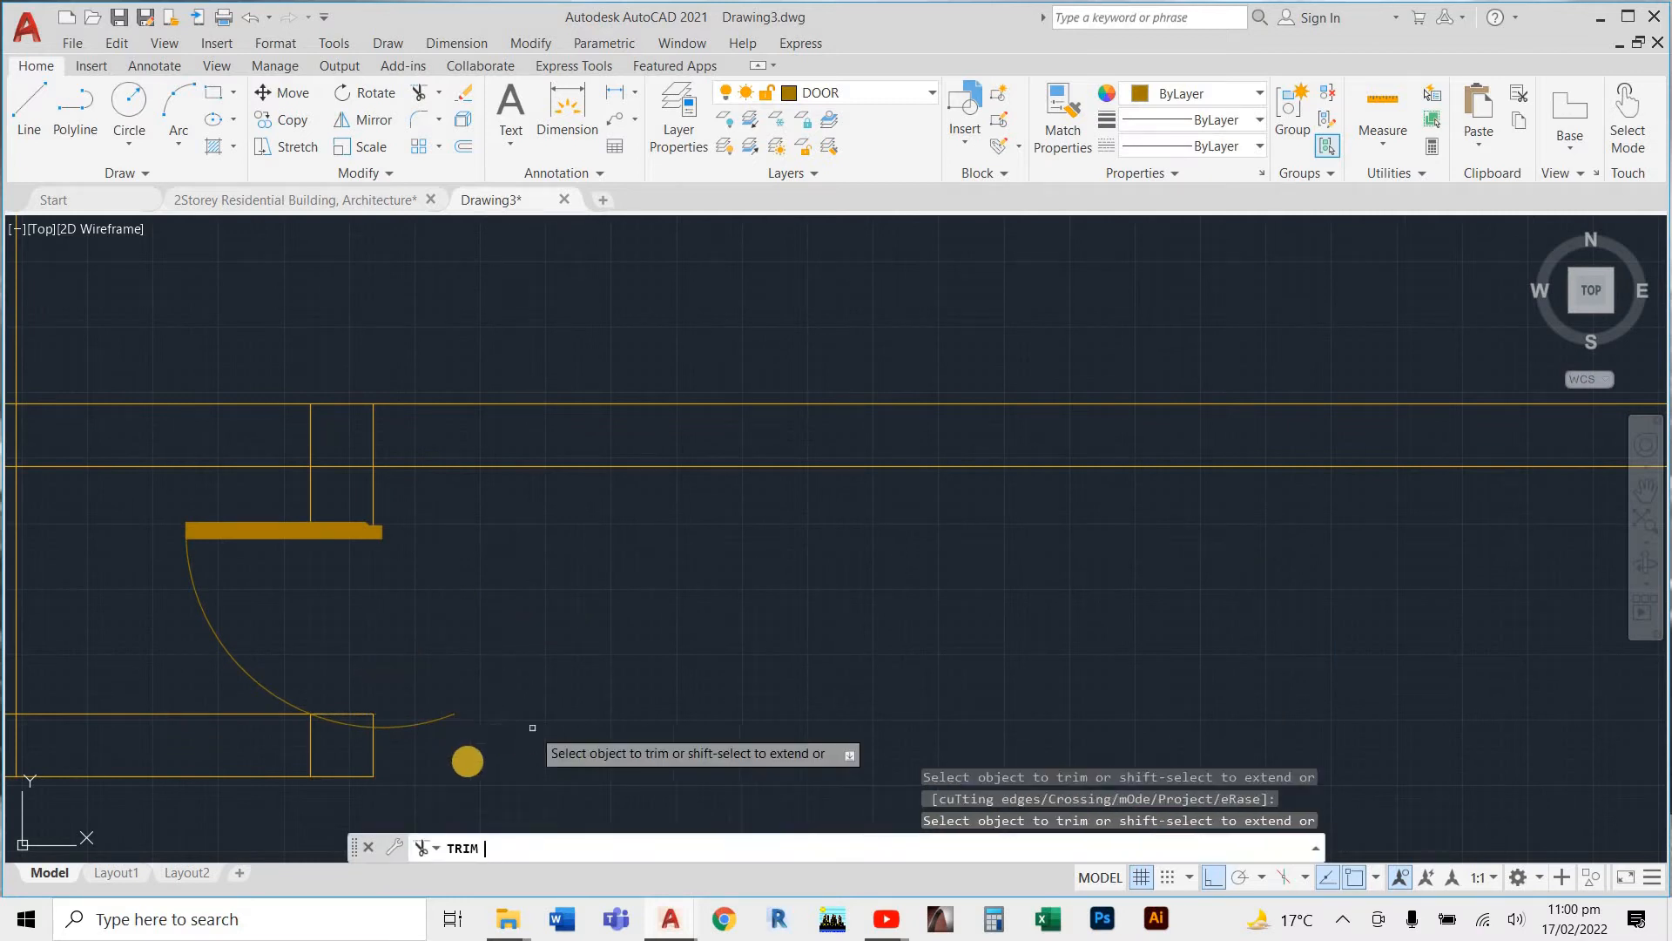
drag(428, 665, 380, 756)
scroll(333, 745, up, 4)
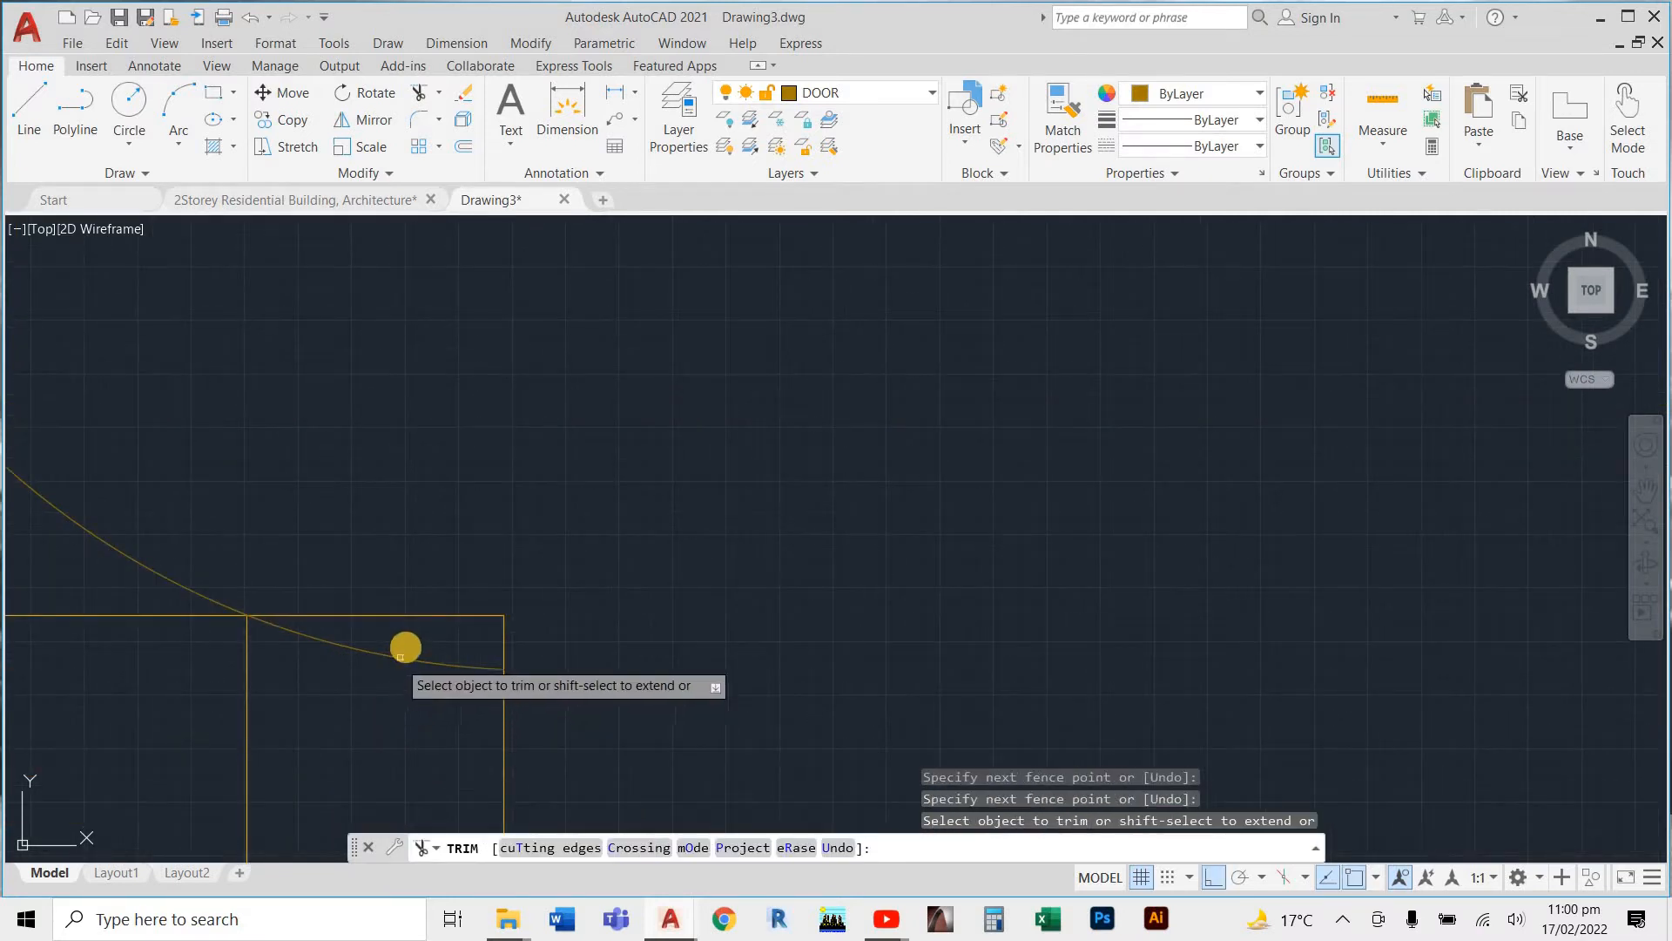
drag(407, 646, 296, 694)
scroll(401, 638, down, 5)
scroll(398, 653, down, 2)
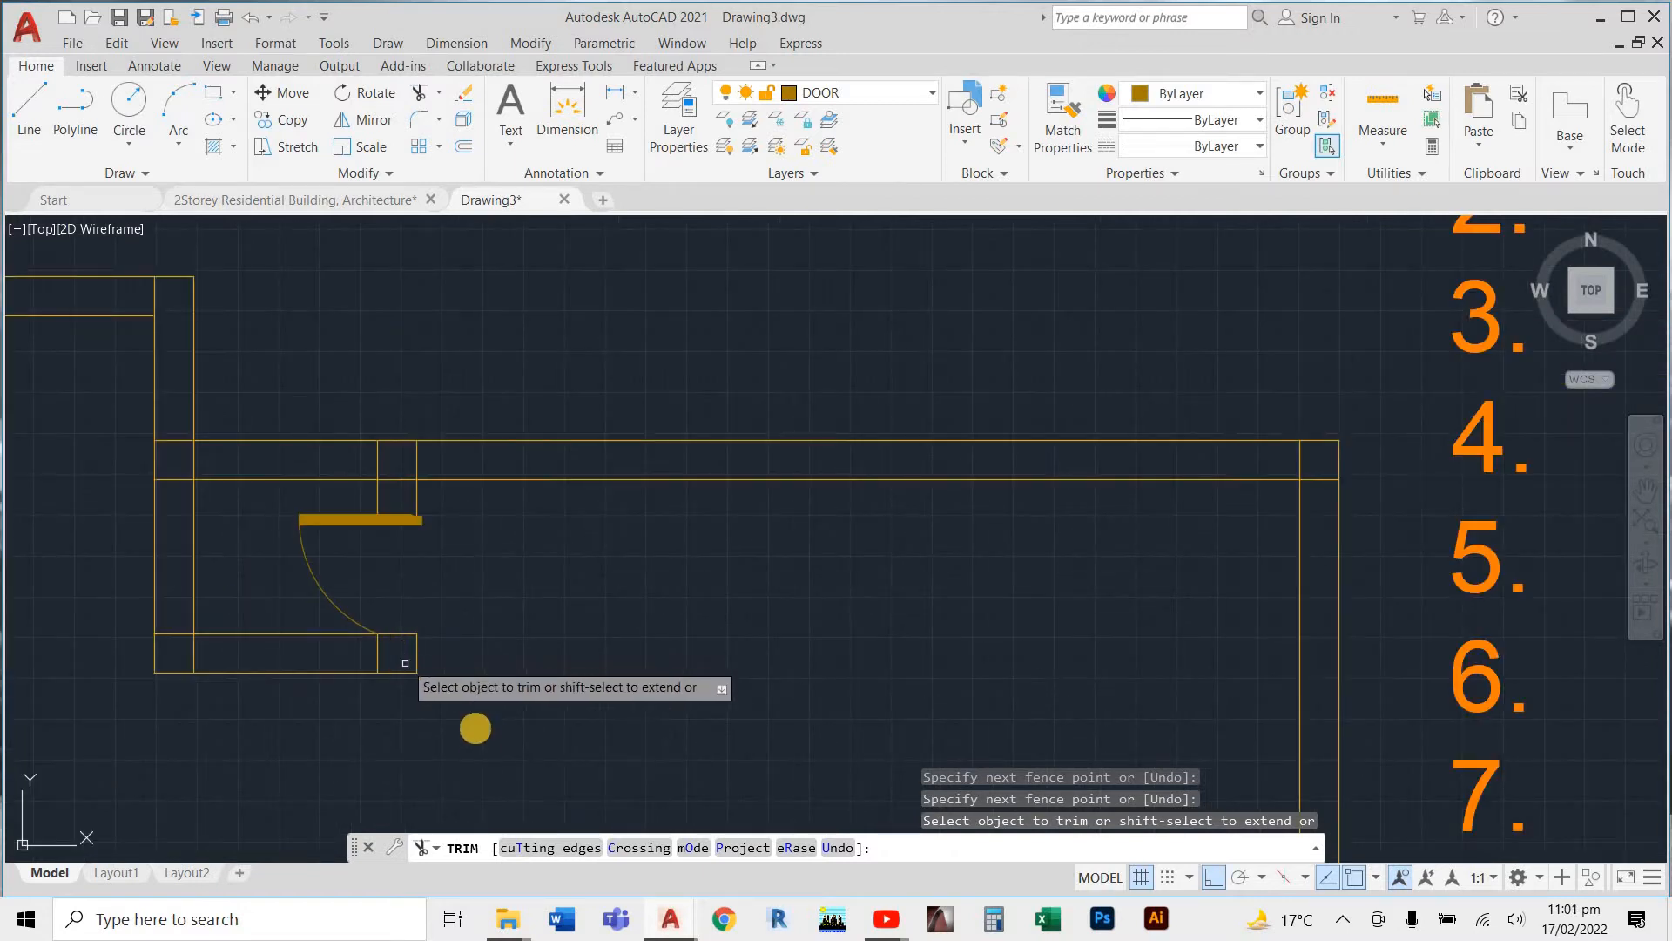
Examine the trimmed swing arc and both ends of the door leaf up close
scroll(374, 654, up, 2)
scroll(349, 640, up, 3)
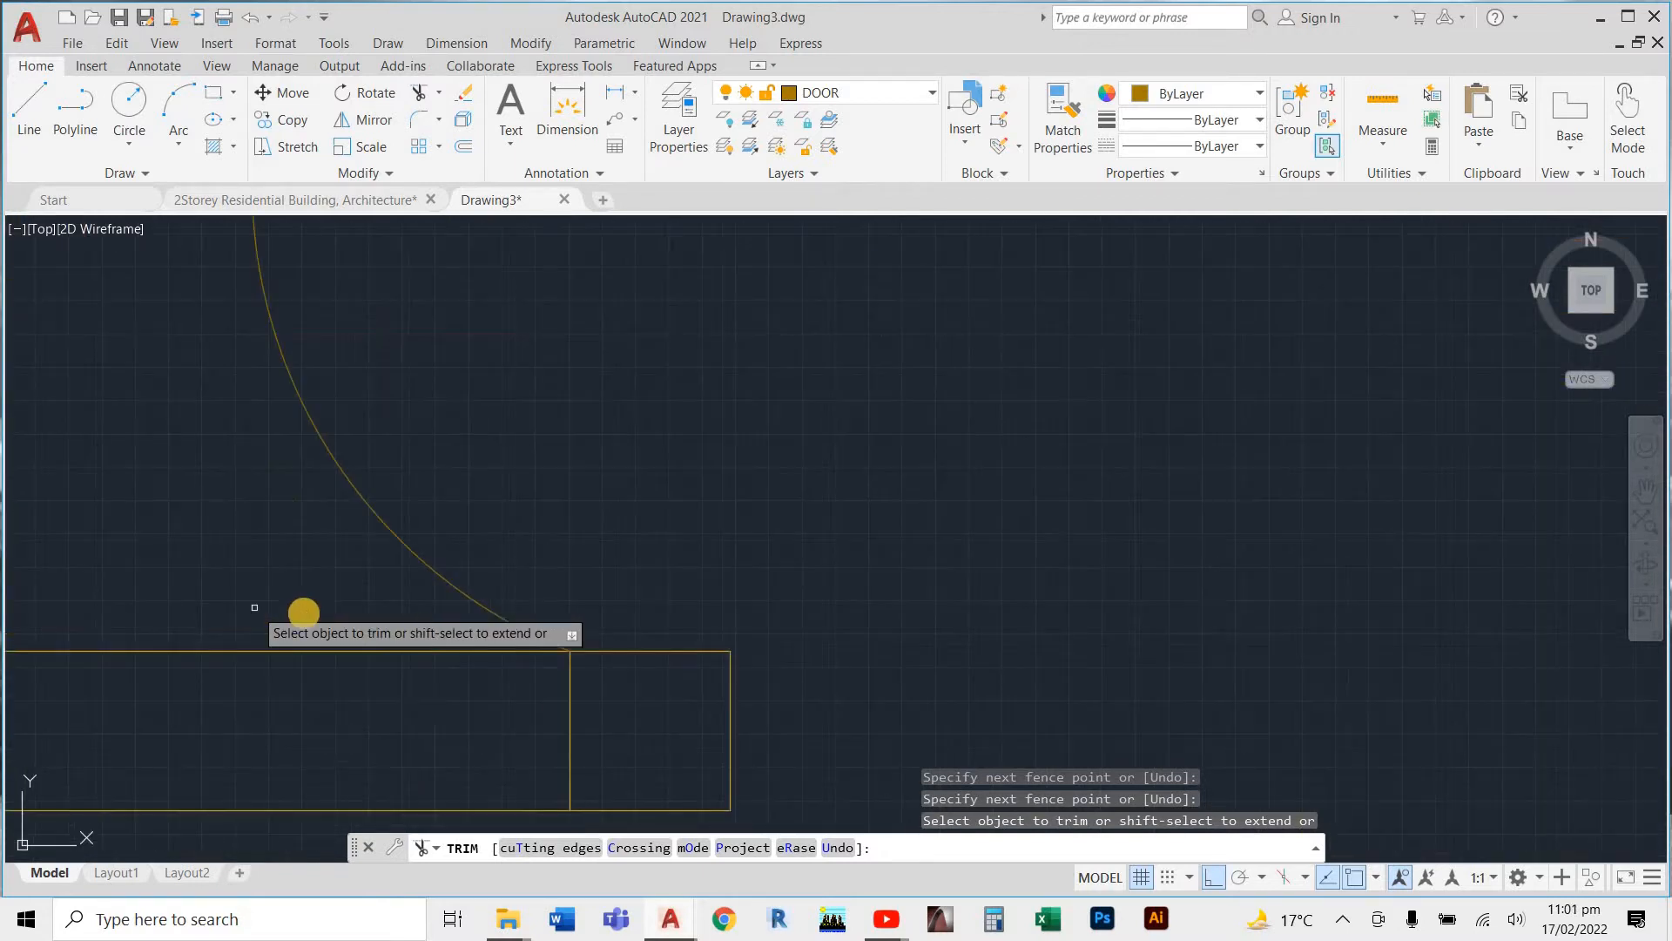
scroll(478, 537, down, 3)
scroll(478, 519, up, 4)
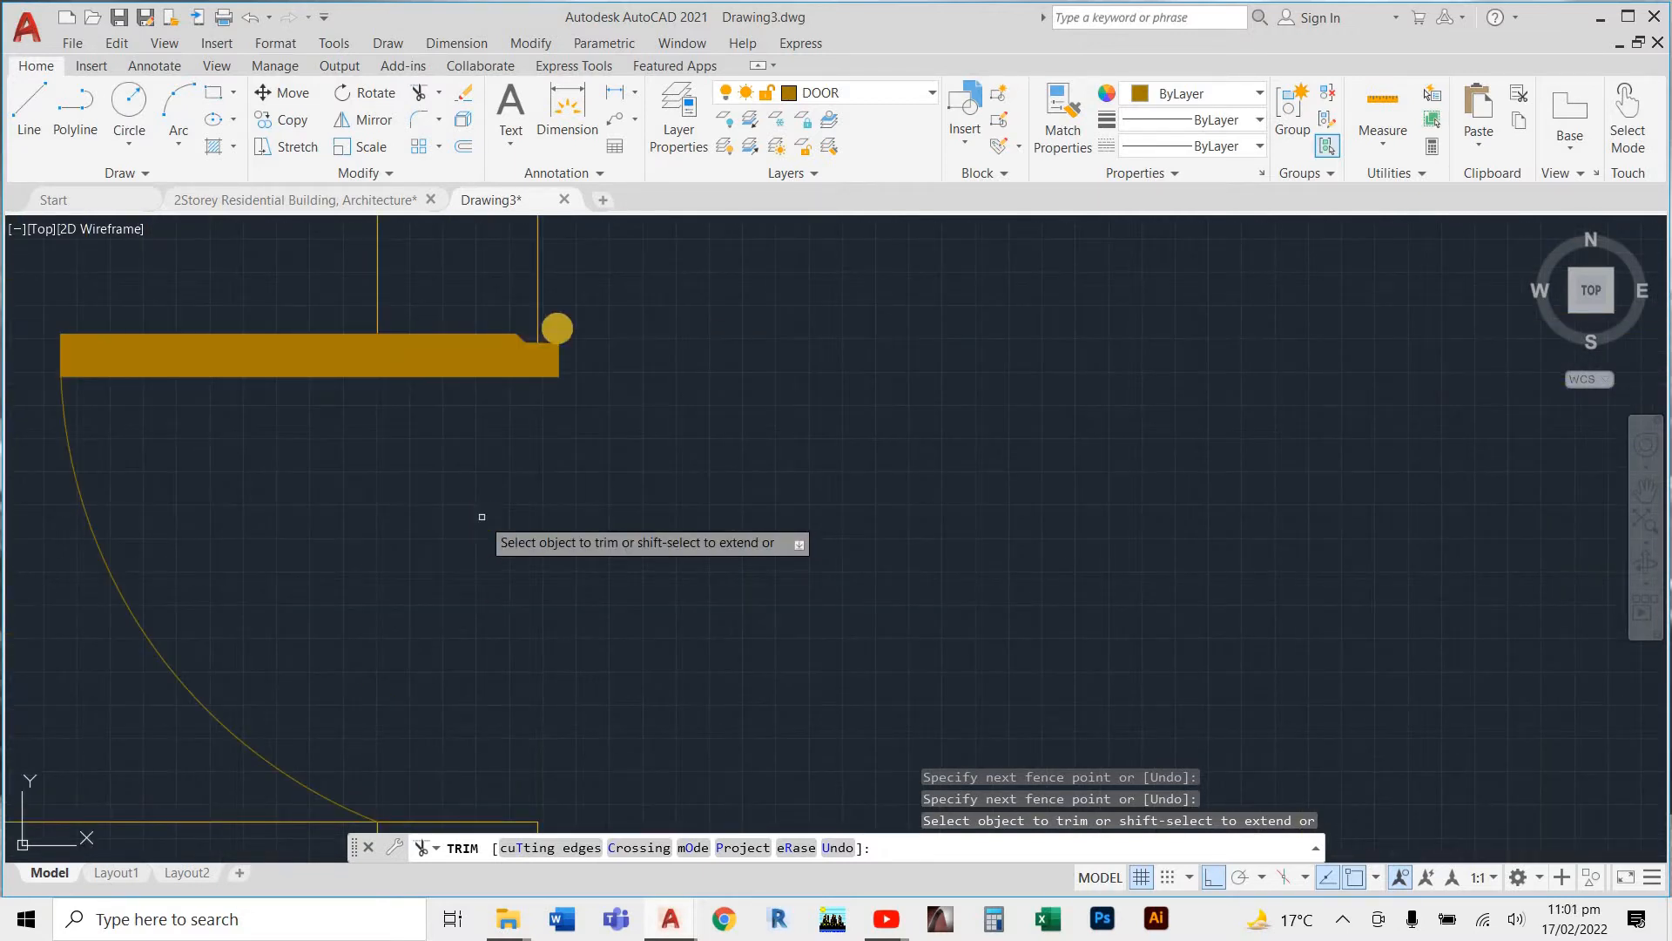
scroll(540, 348, up, 3)
scroll(601, 427, down, 8)
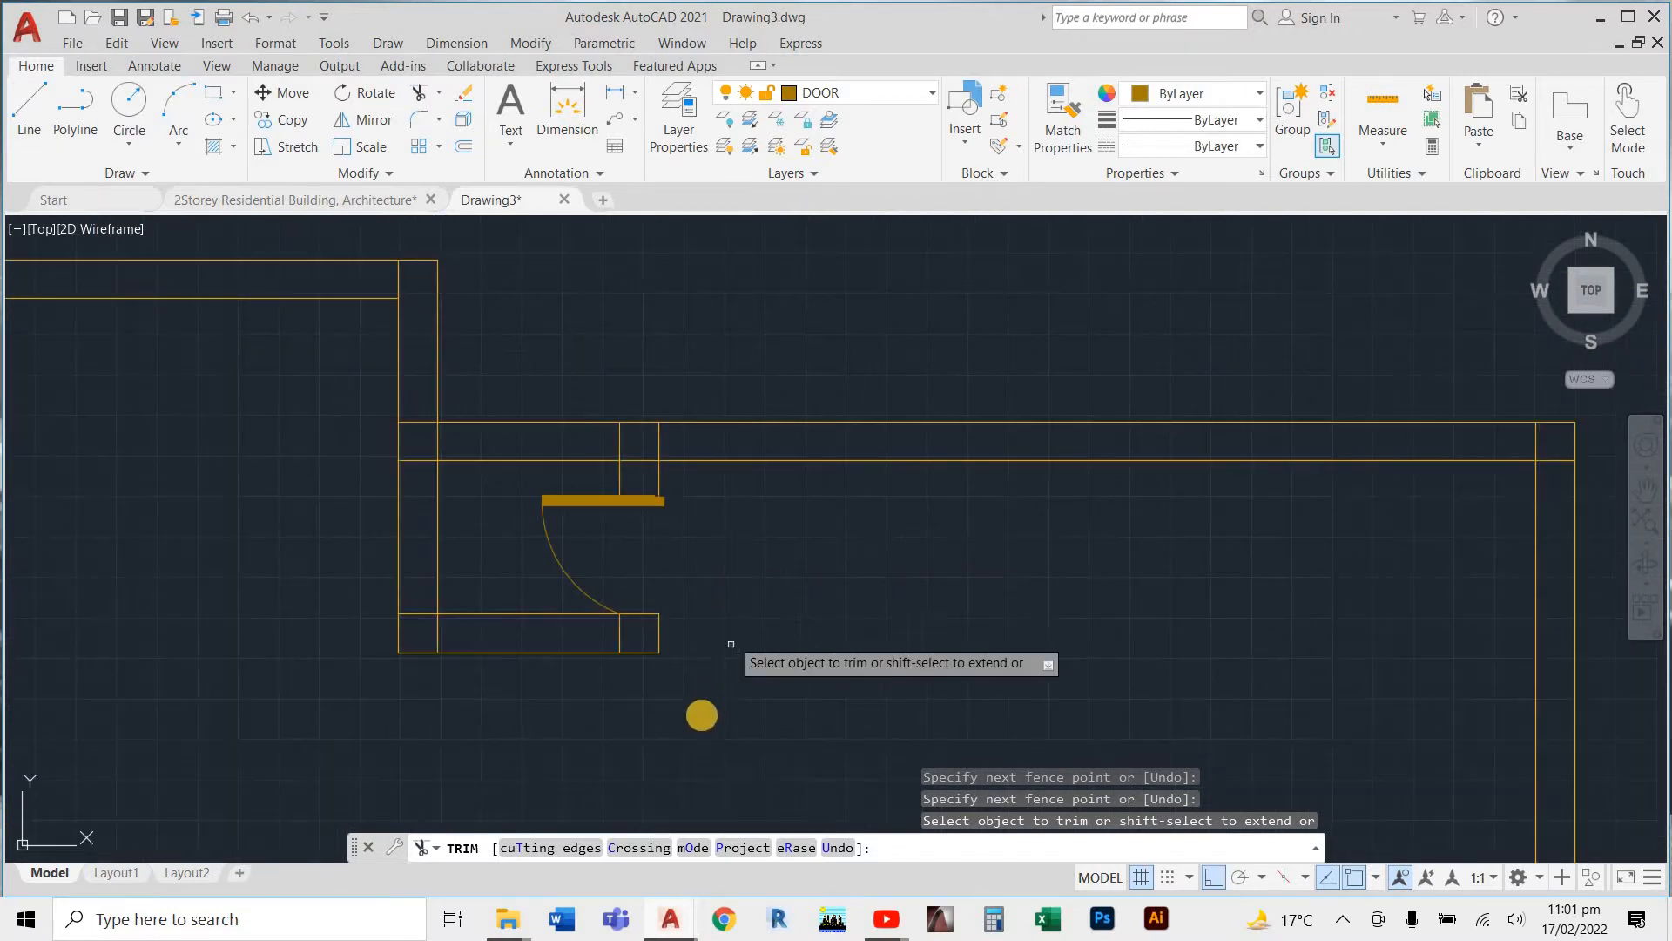
scroll(587, 578, down, 3)
scroll(587, 592, up, 3)
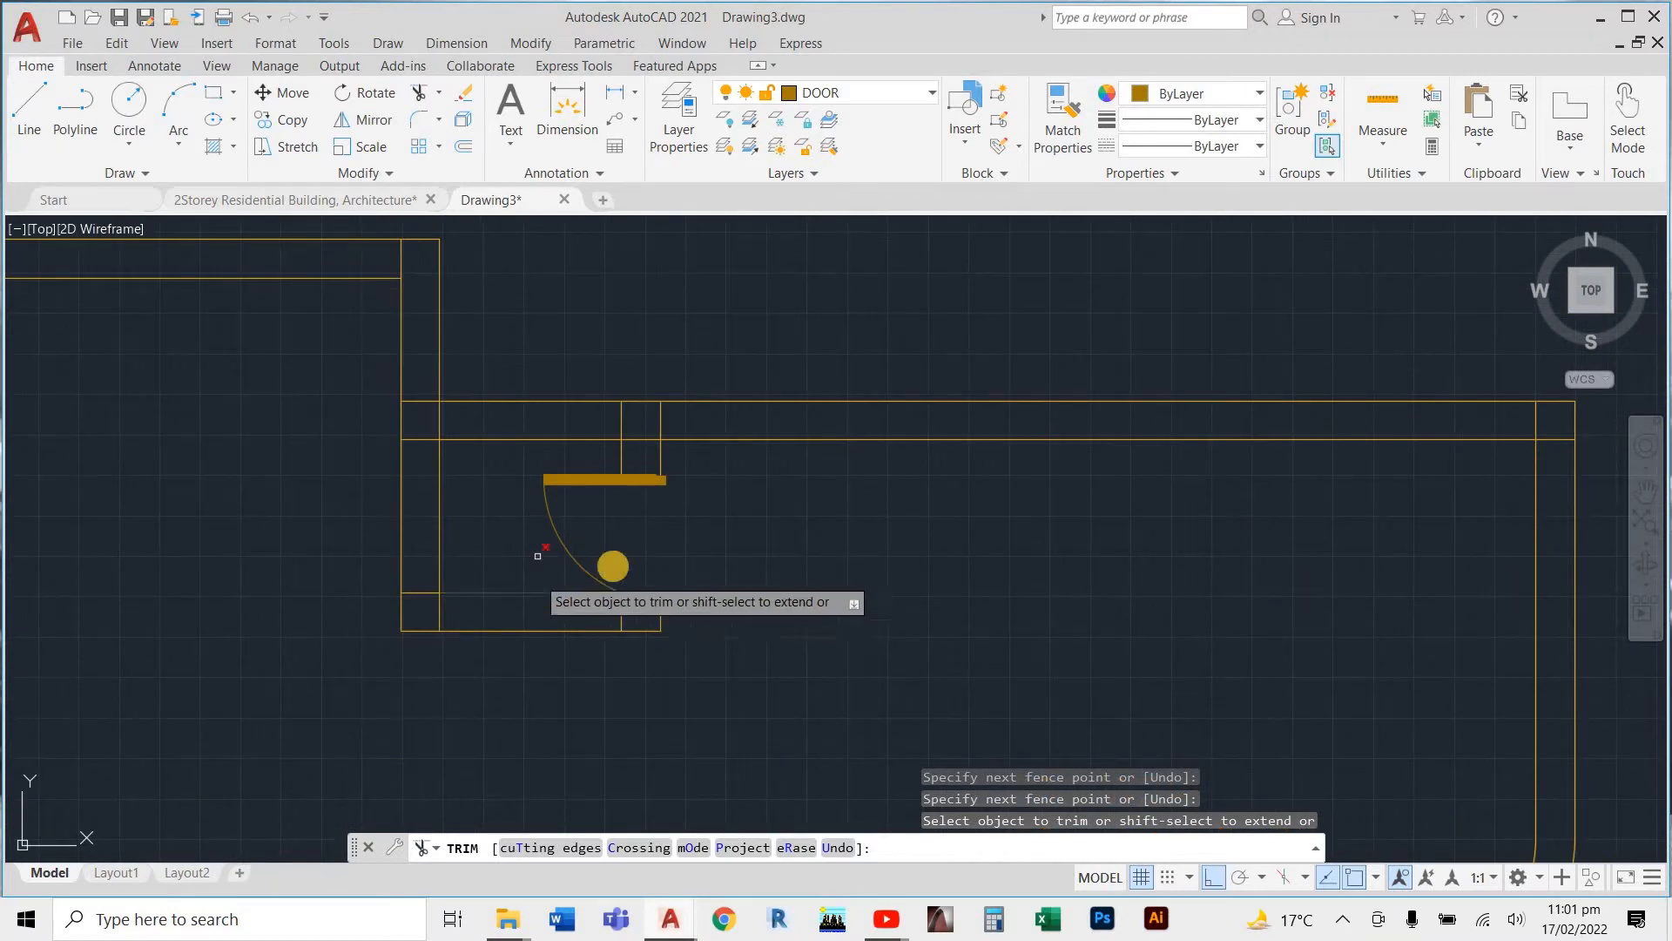
scroll(666, 593, down, 2)
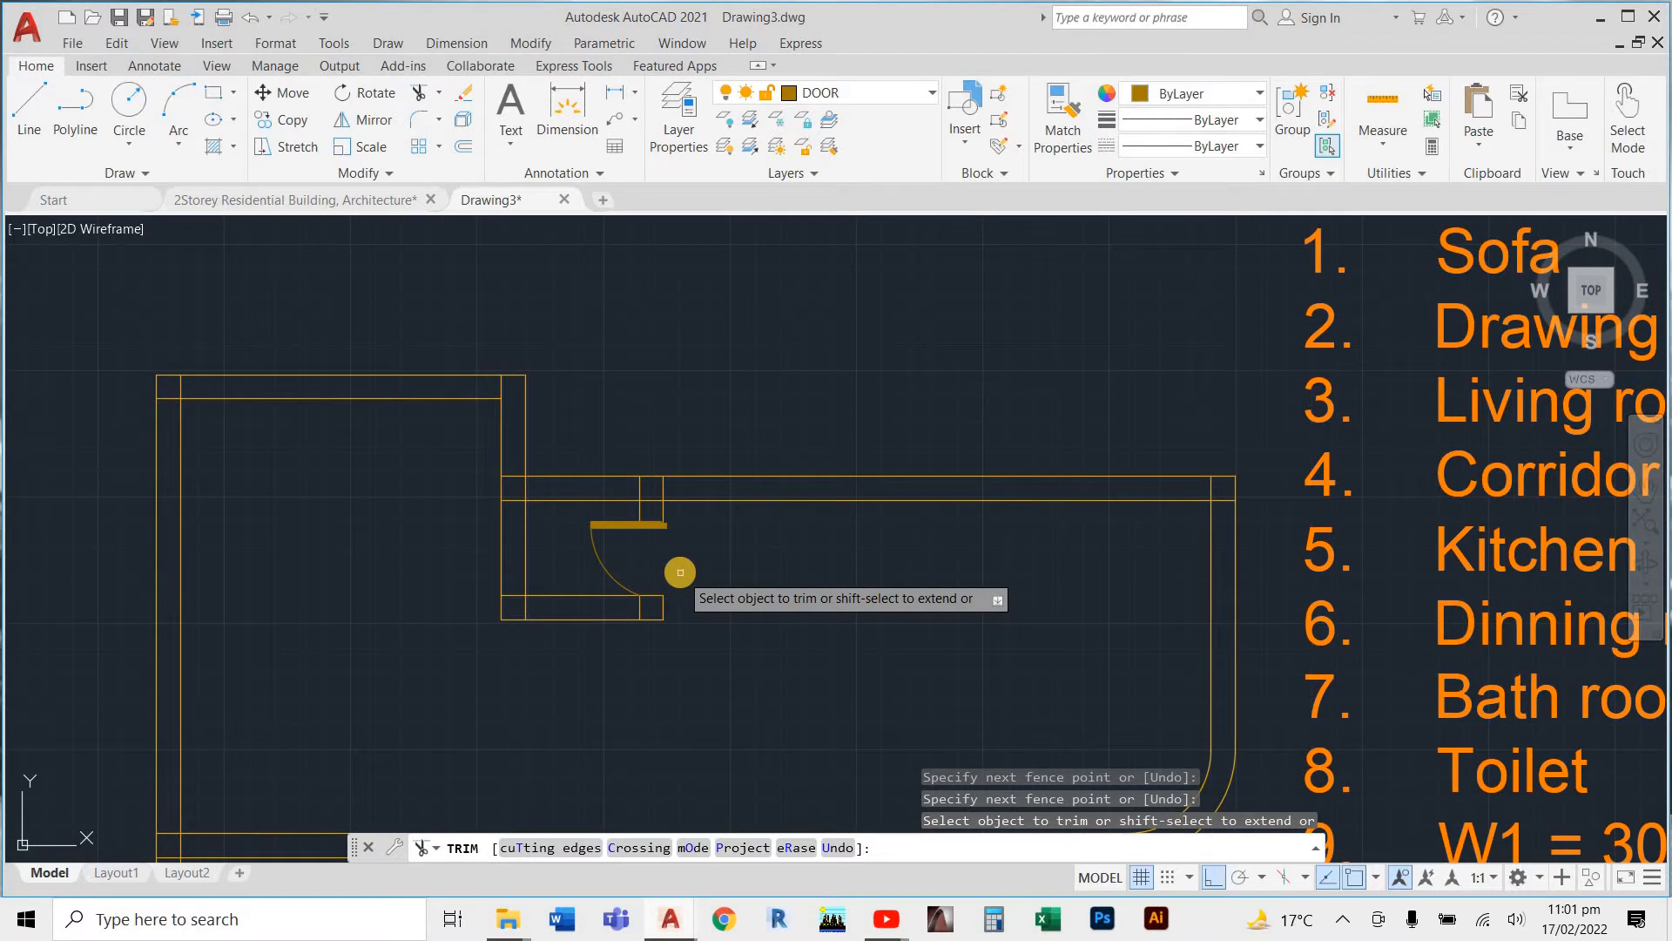
Leave the Trim command and review the remaining walls of the floor plan and the door-size notes beside it
scroll(679, 571, down, 3)
scroll(802, 695, up, 2)
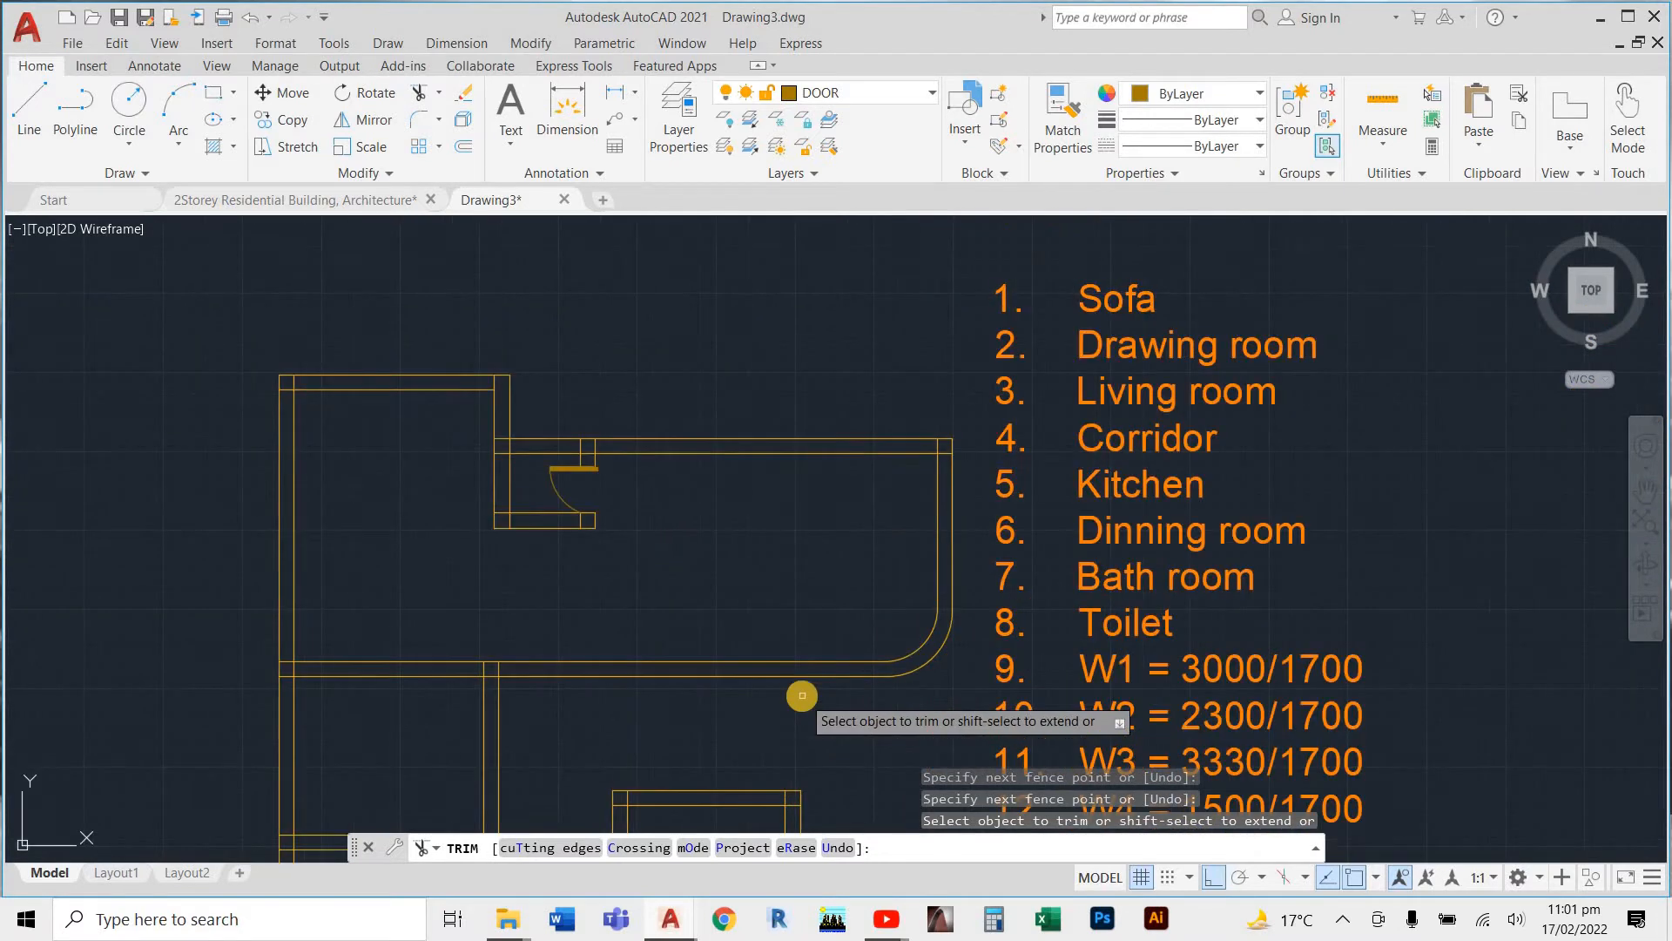
scroll(802, 695, up, 1)
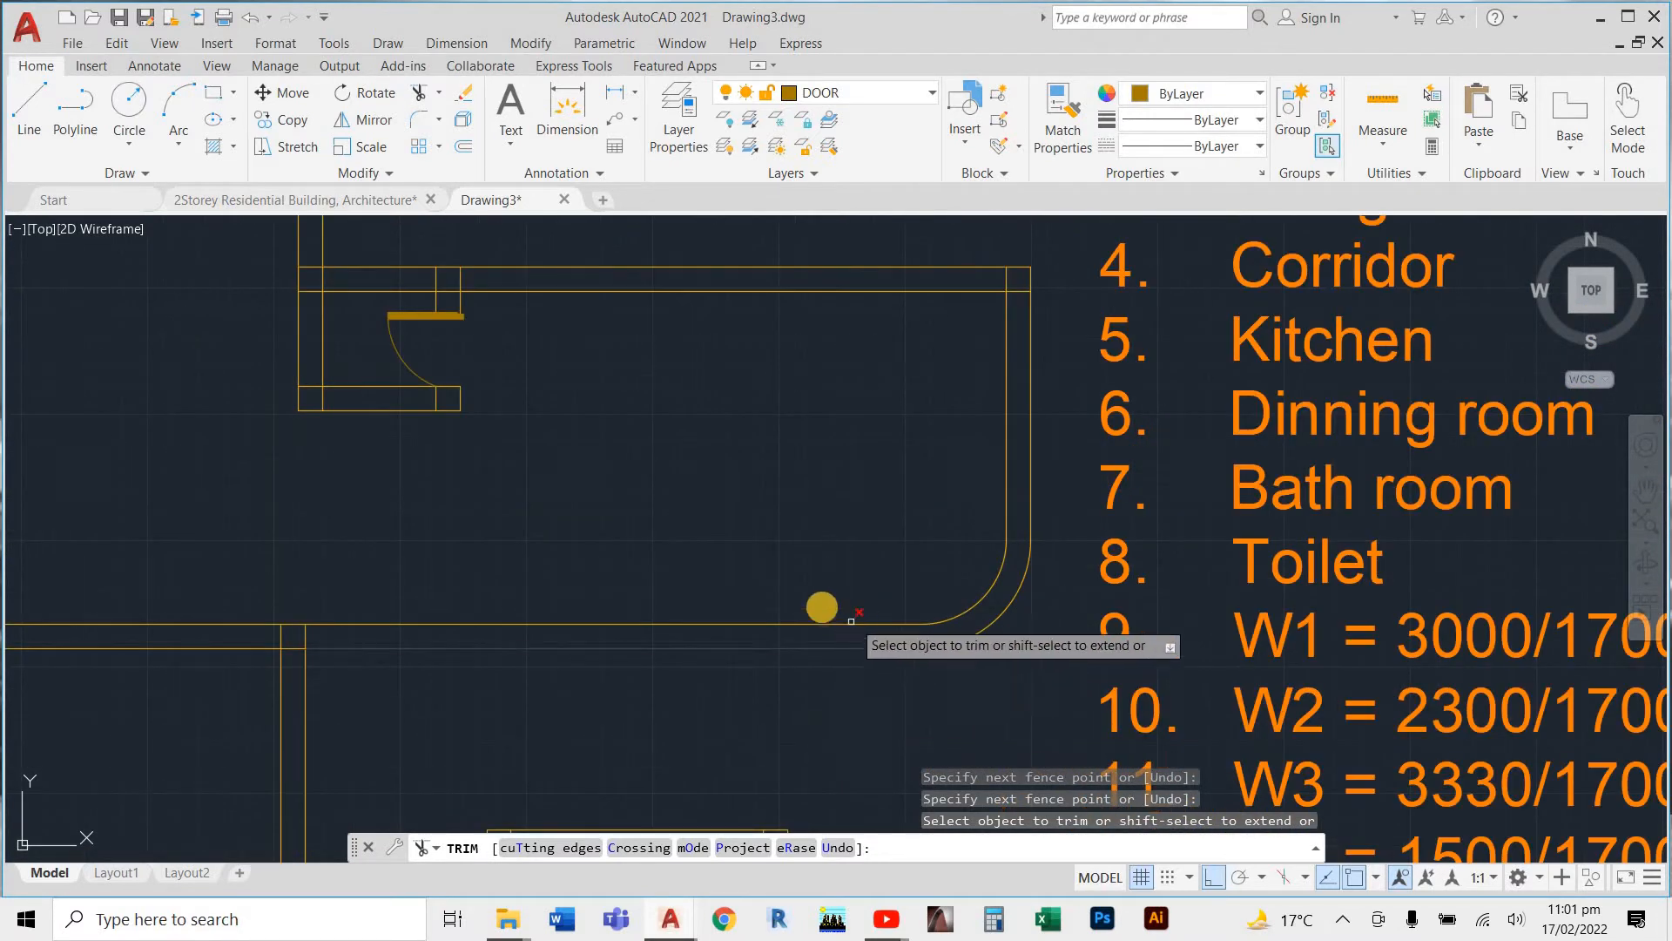
scroll(810, 645, down, 3)
scroll(810, 640, up, 3)
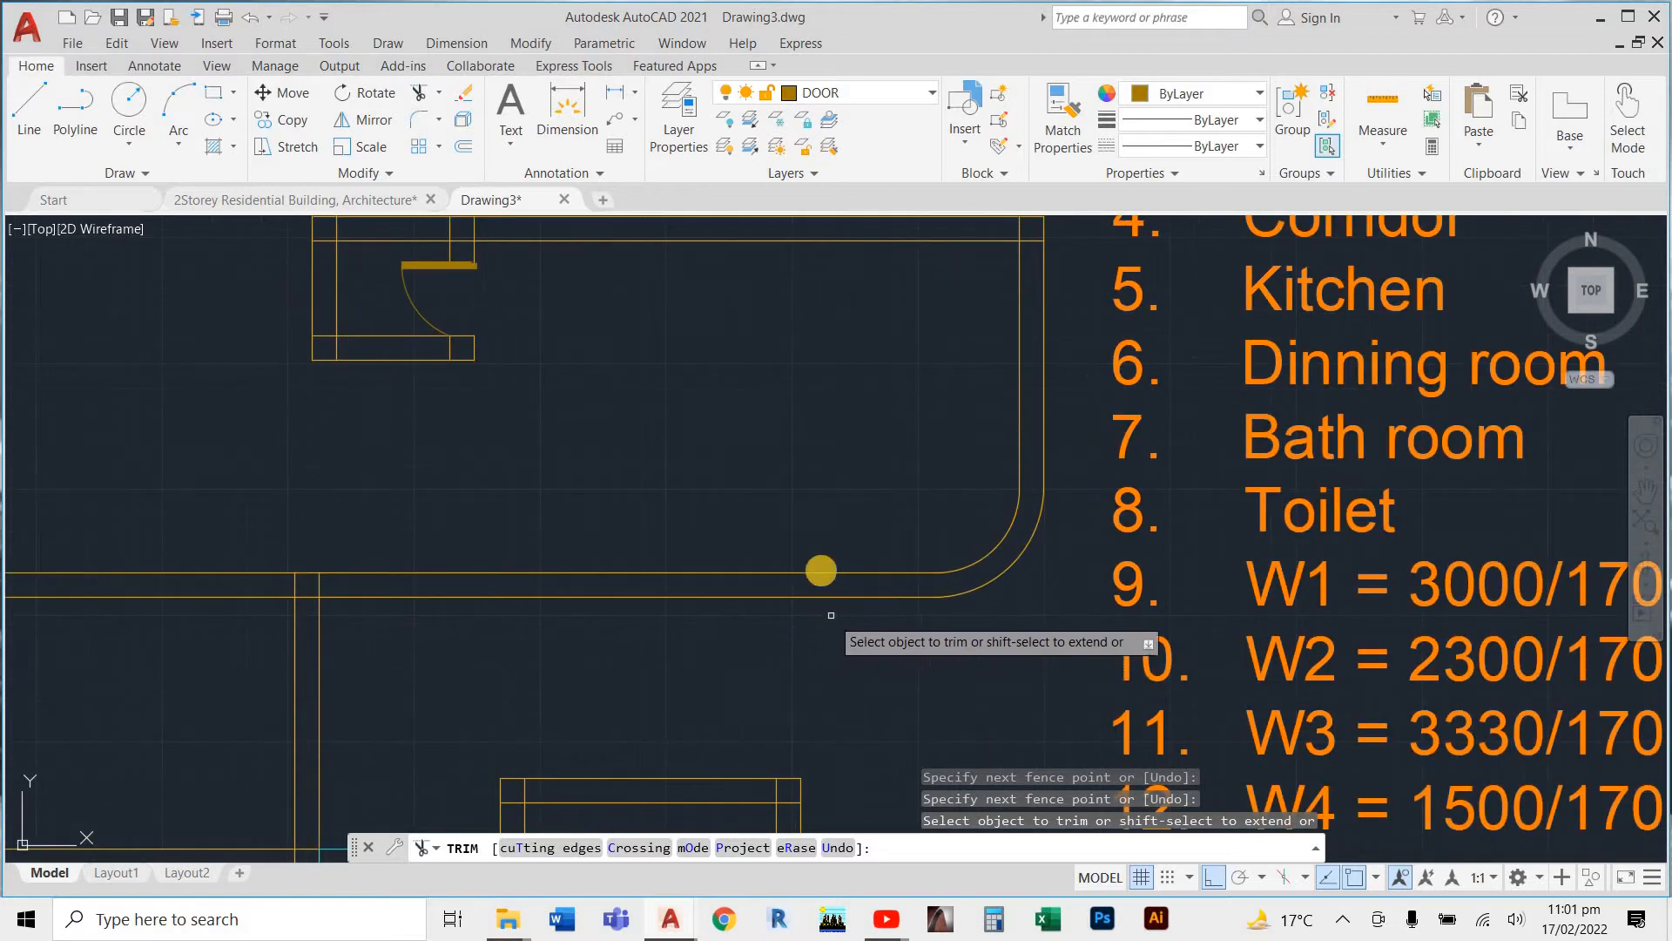
scroll(818, 557, down, 3)
scroll(836, 592, up, 3)
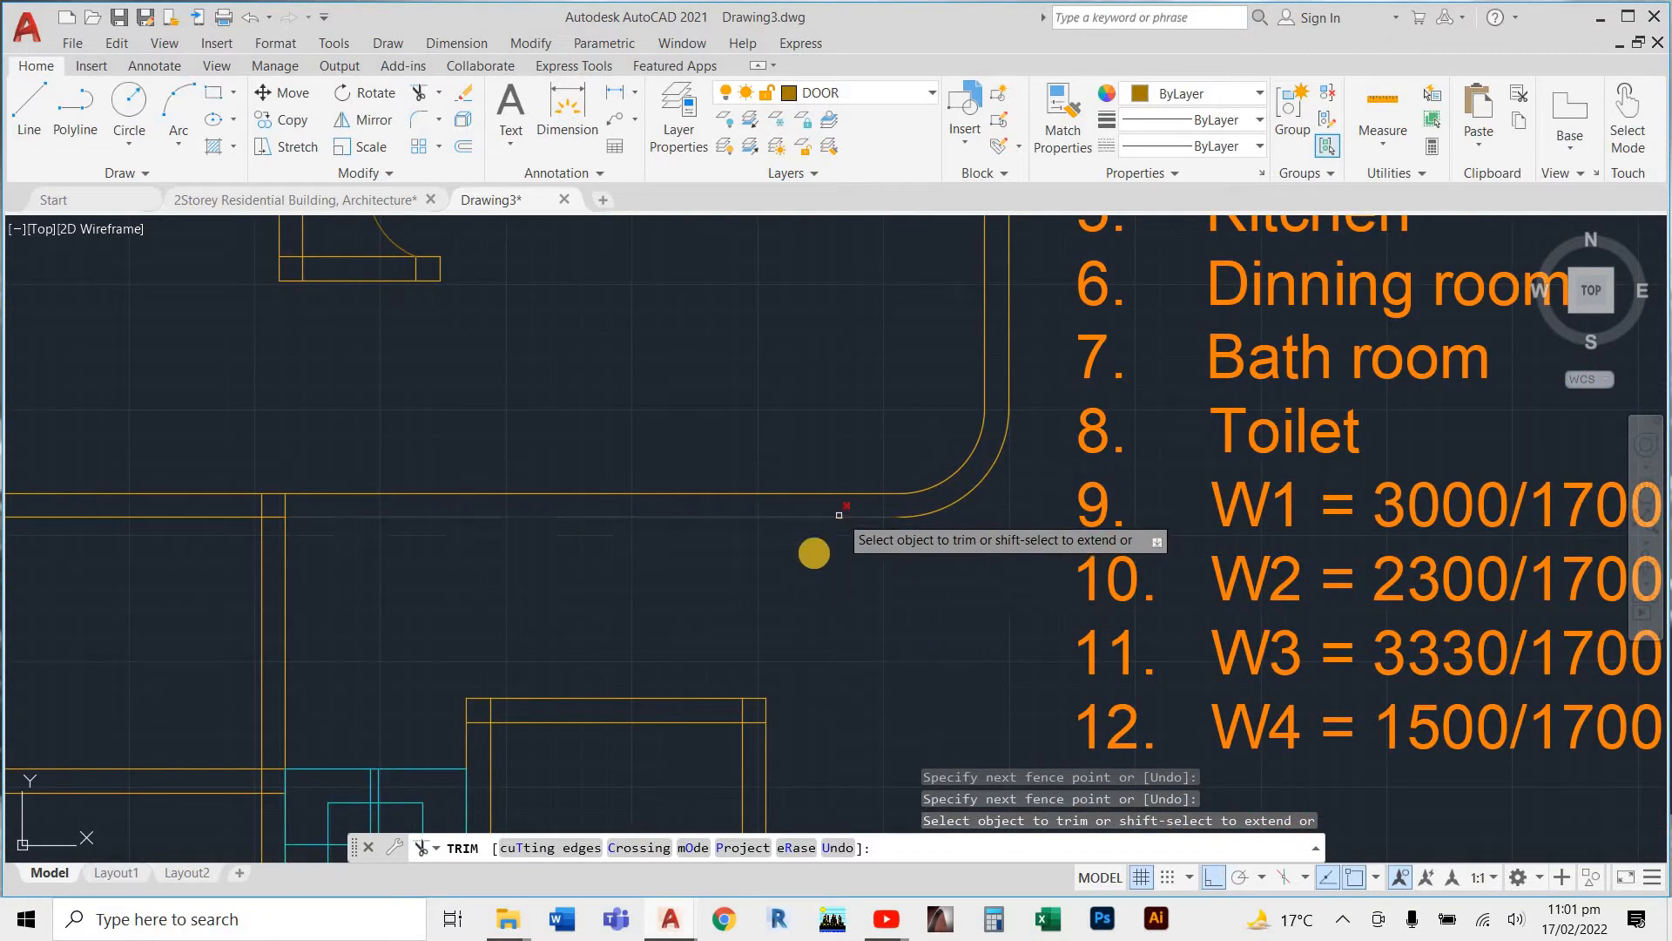
key(Escape)
key(Escape)
key(Escape)
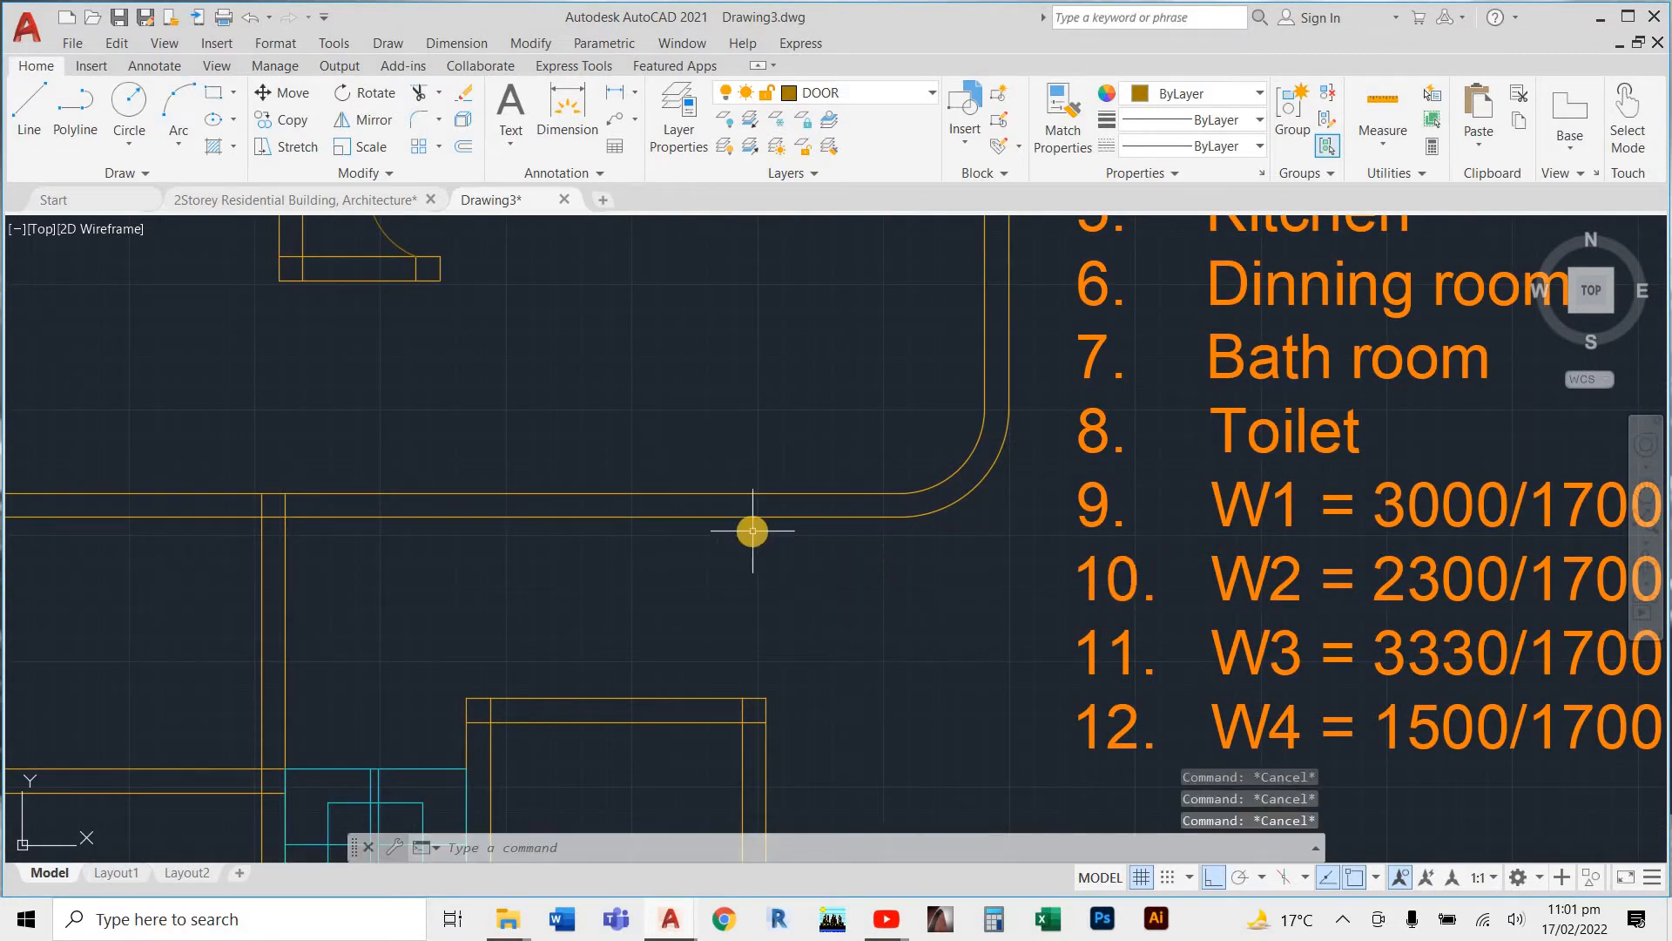
scroll(753, 531, down, 5)
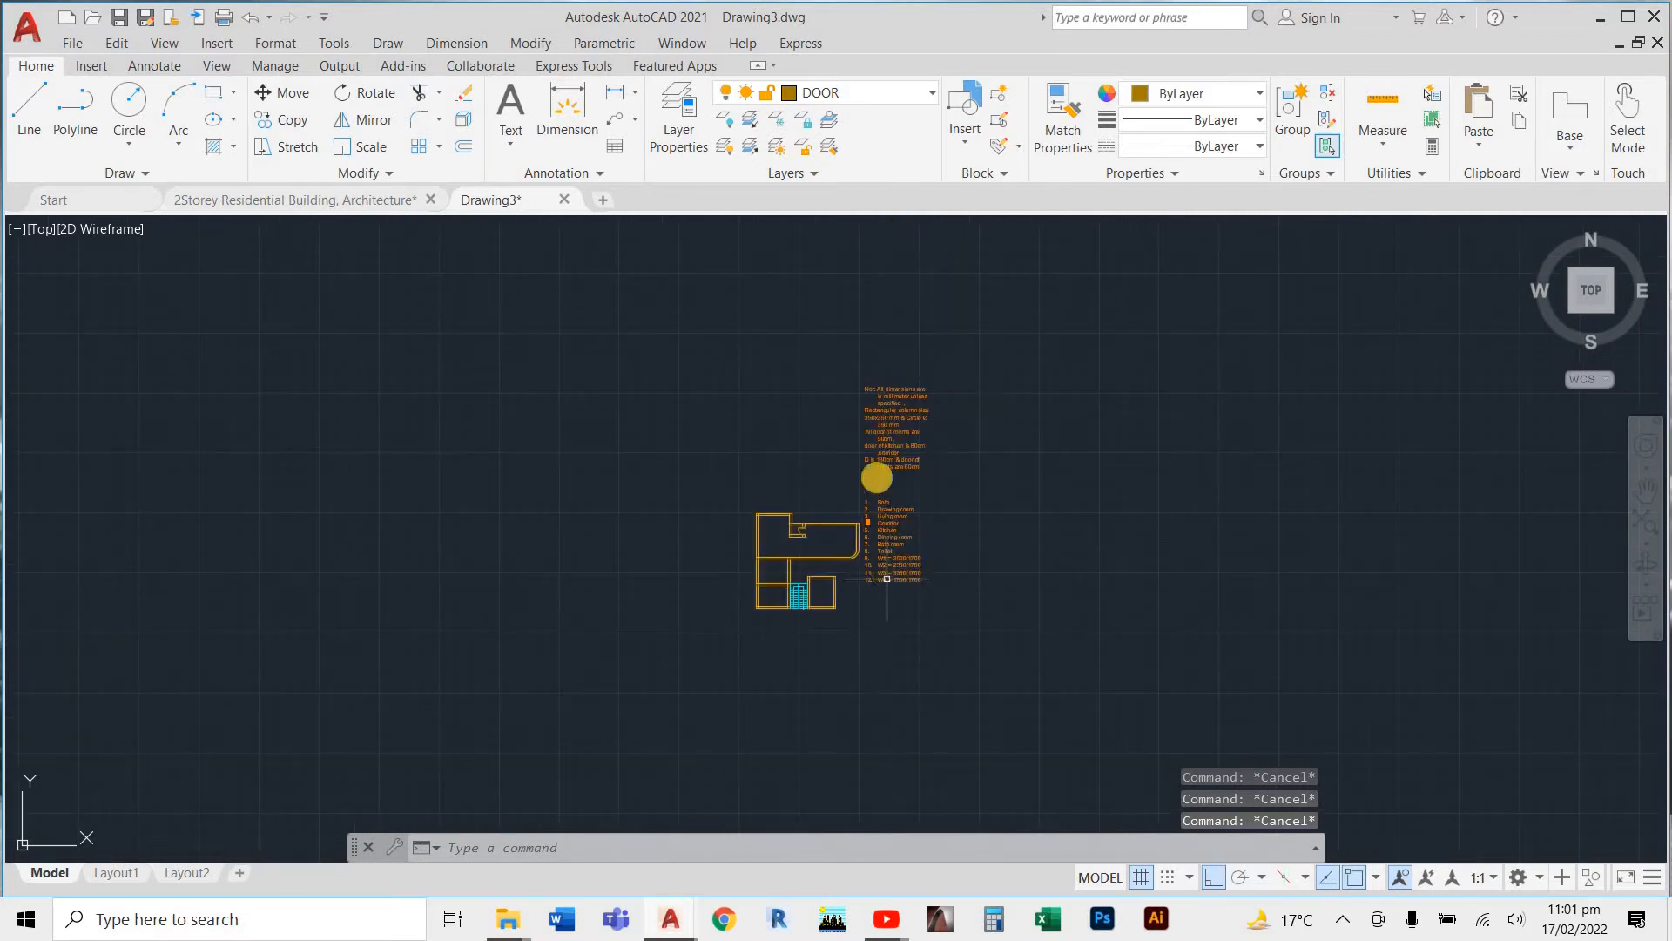
scroll(906, 433, up, 6)
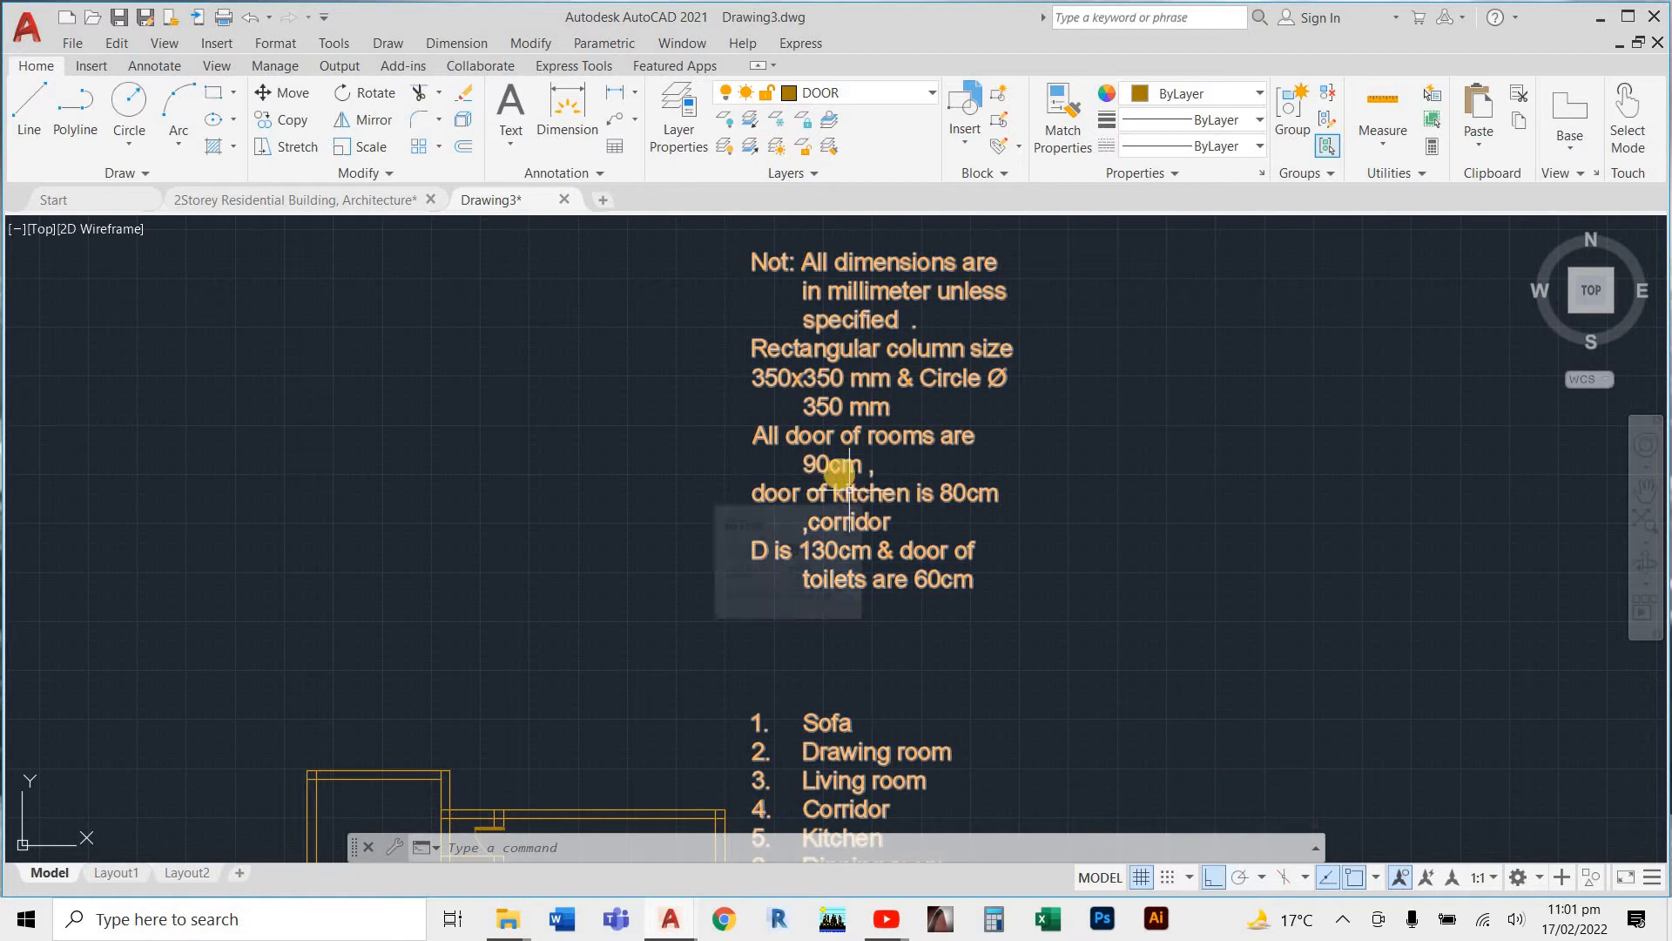
scroll(849, 491, down, 4)
scroll(759, 655, up, 6)
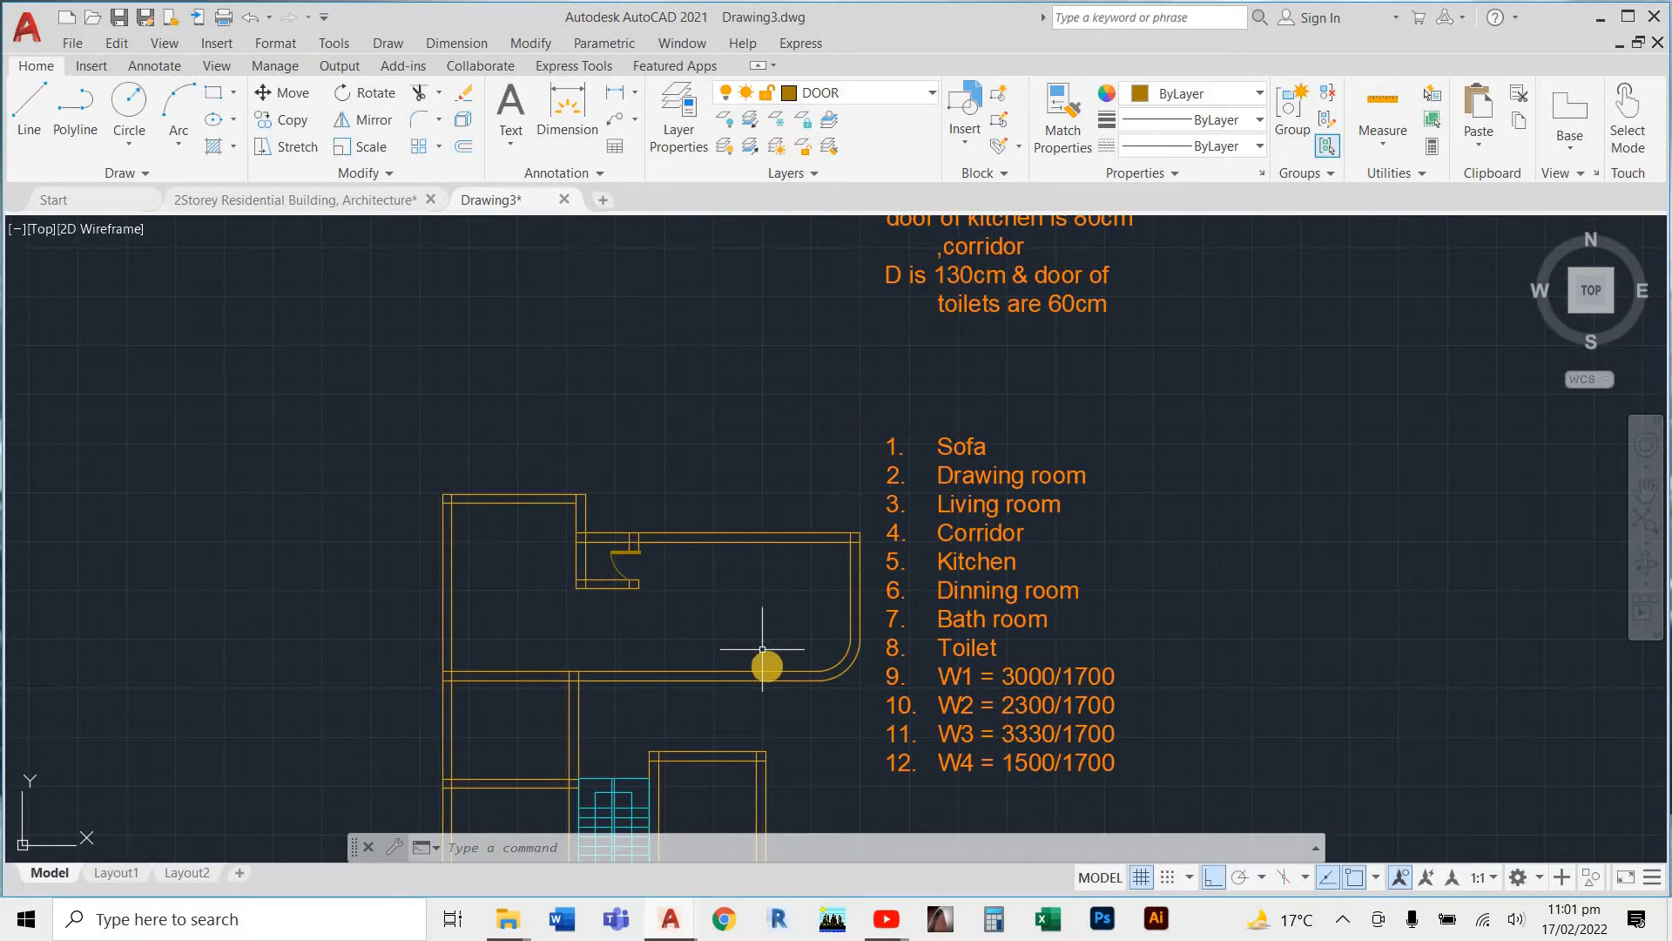
Examine the finished door and the surrounding walls of the floor plan to locate the next door opening
scroll(754, 719, down, 3)
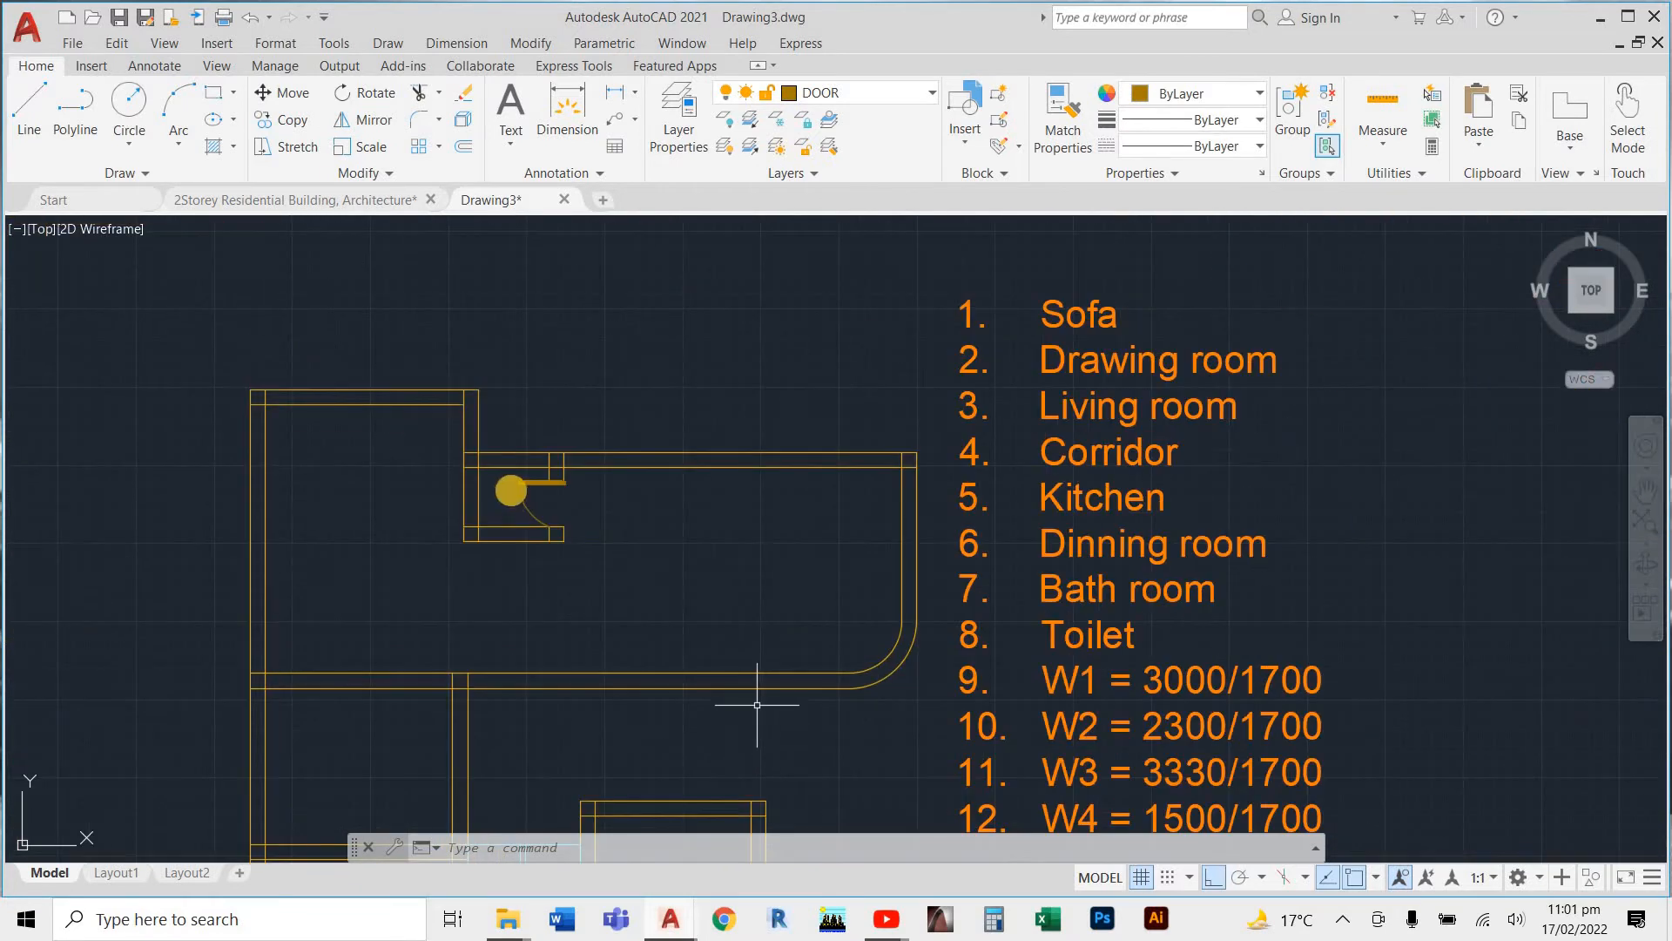
scroll(512, 489, up, 4)
scroll(486, 467, up, 1)
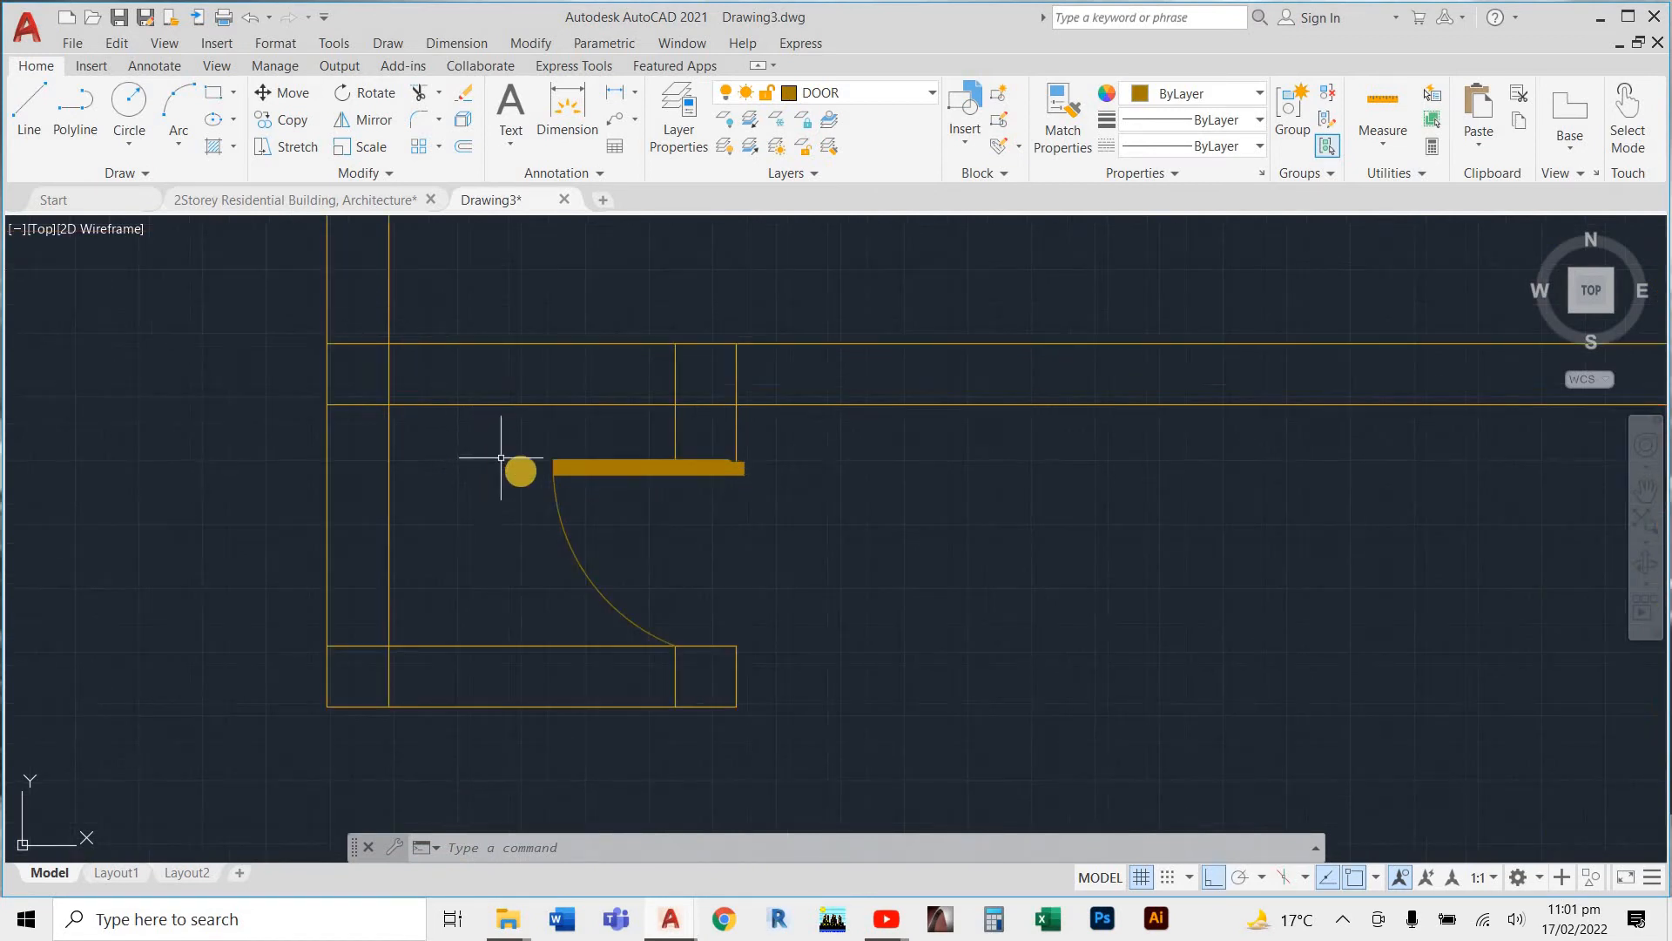
scroll(496, 463, down, 3)
scroll(541, 488, up, 3)
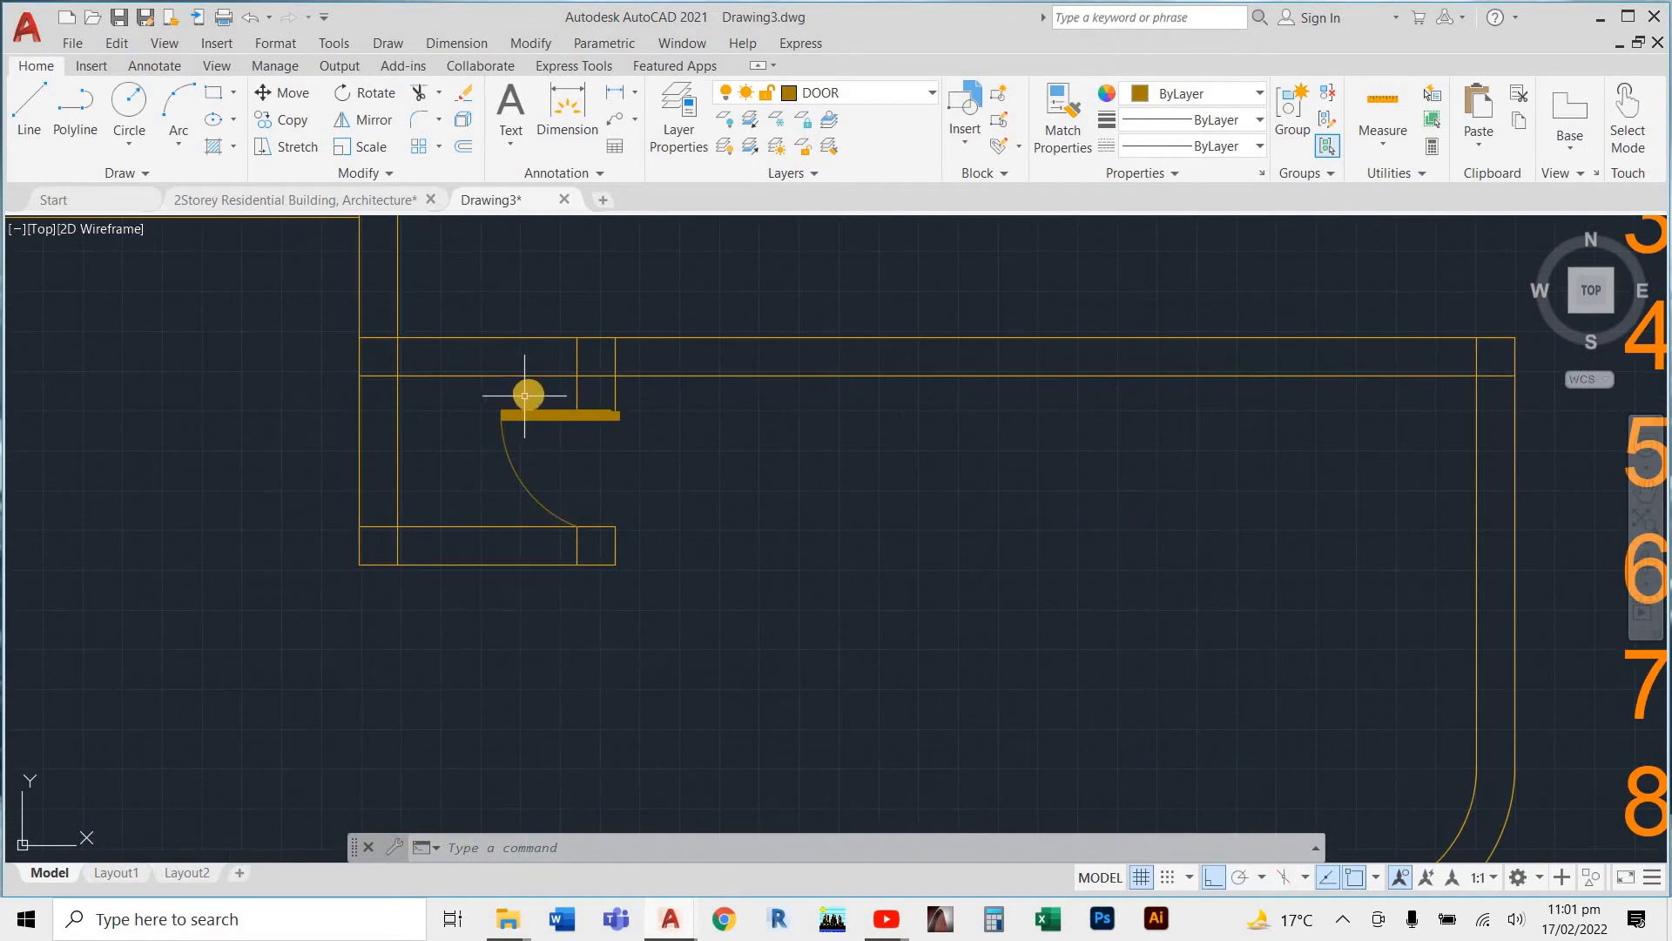
click(527, 394)
key(Escape)
key(Escape)
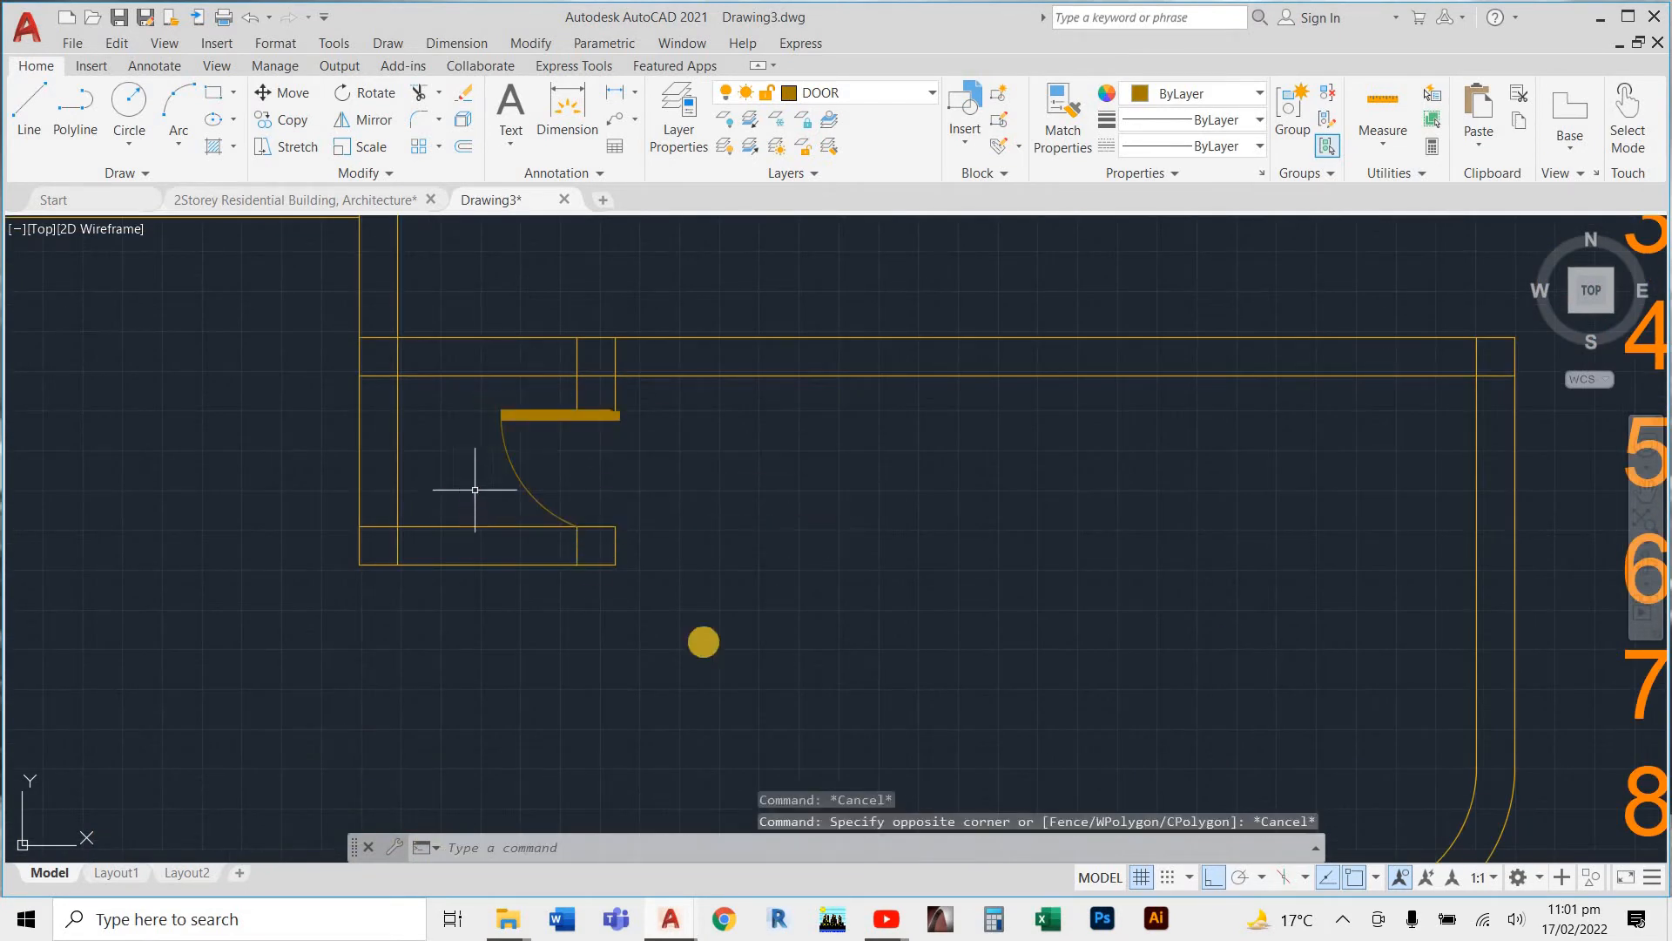
scroll(579, 605, down, 5)
scroll(639, 618, up, 3)
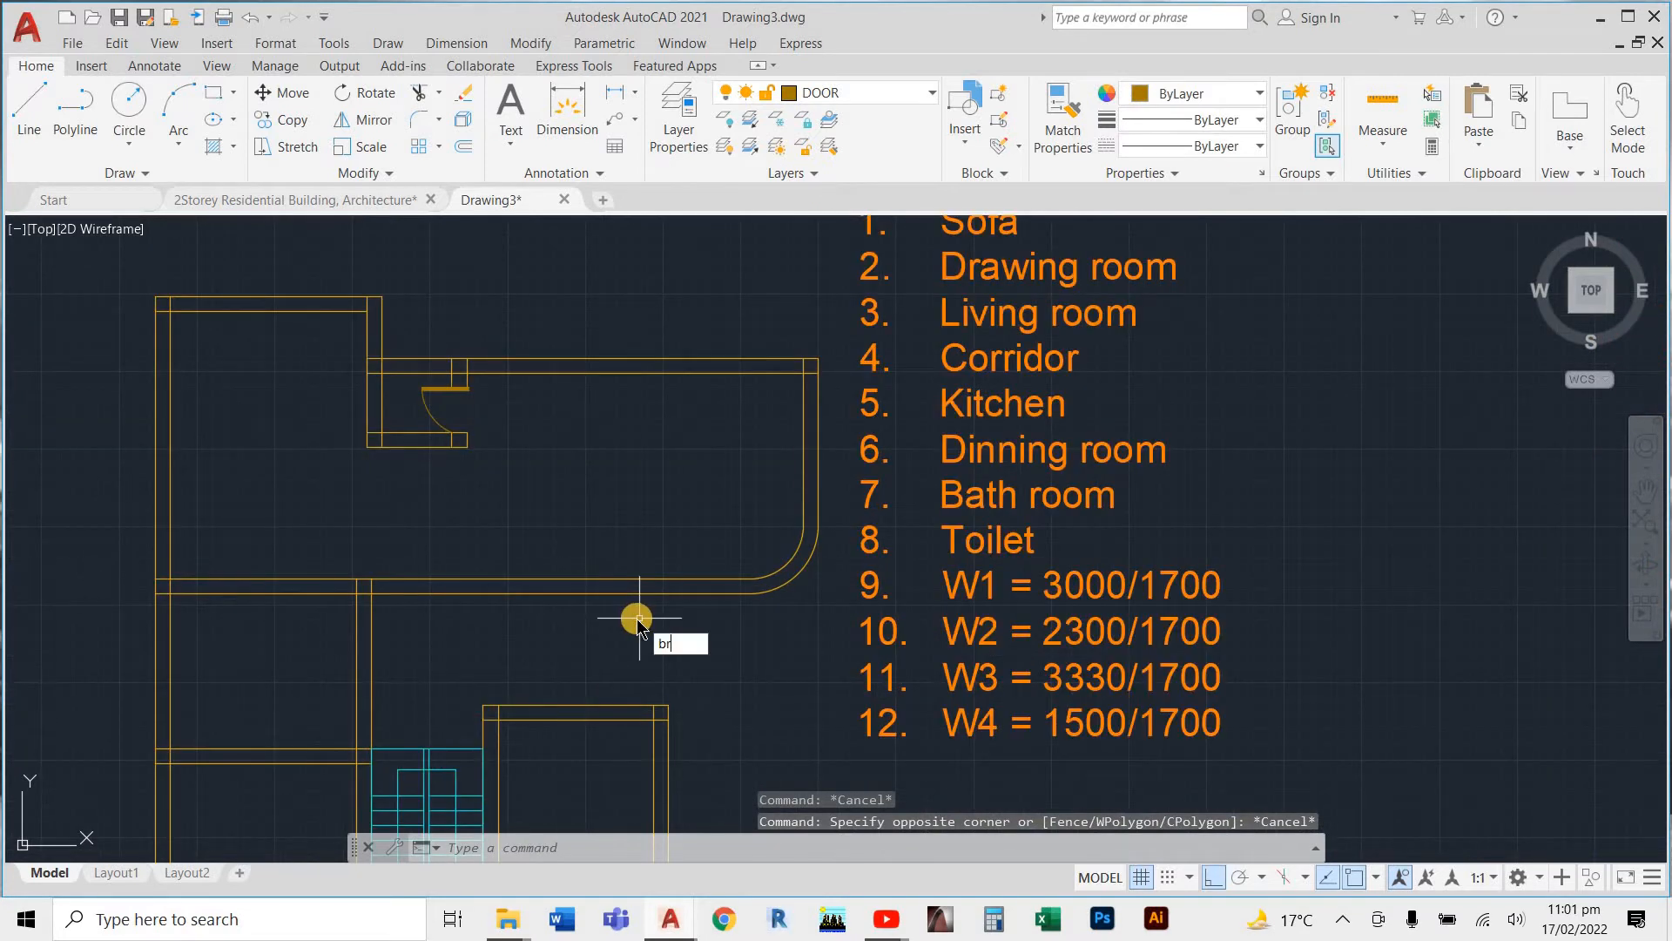
Try to break the lower line of the long horizontal wall near the rounded corner with a gap of 90
key(Return)
scroll(636, 618, up, 4)
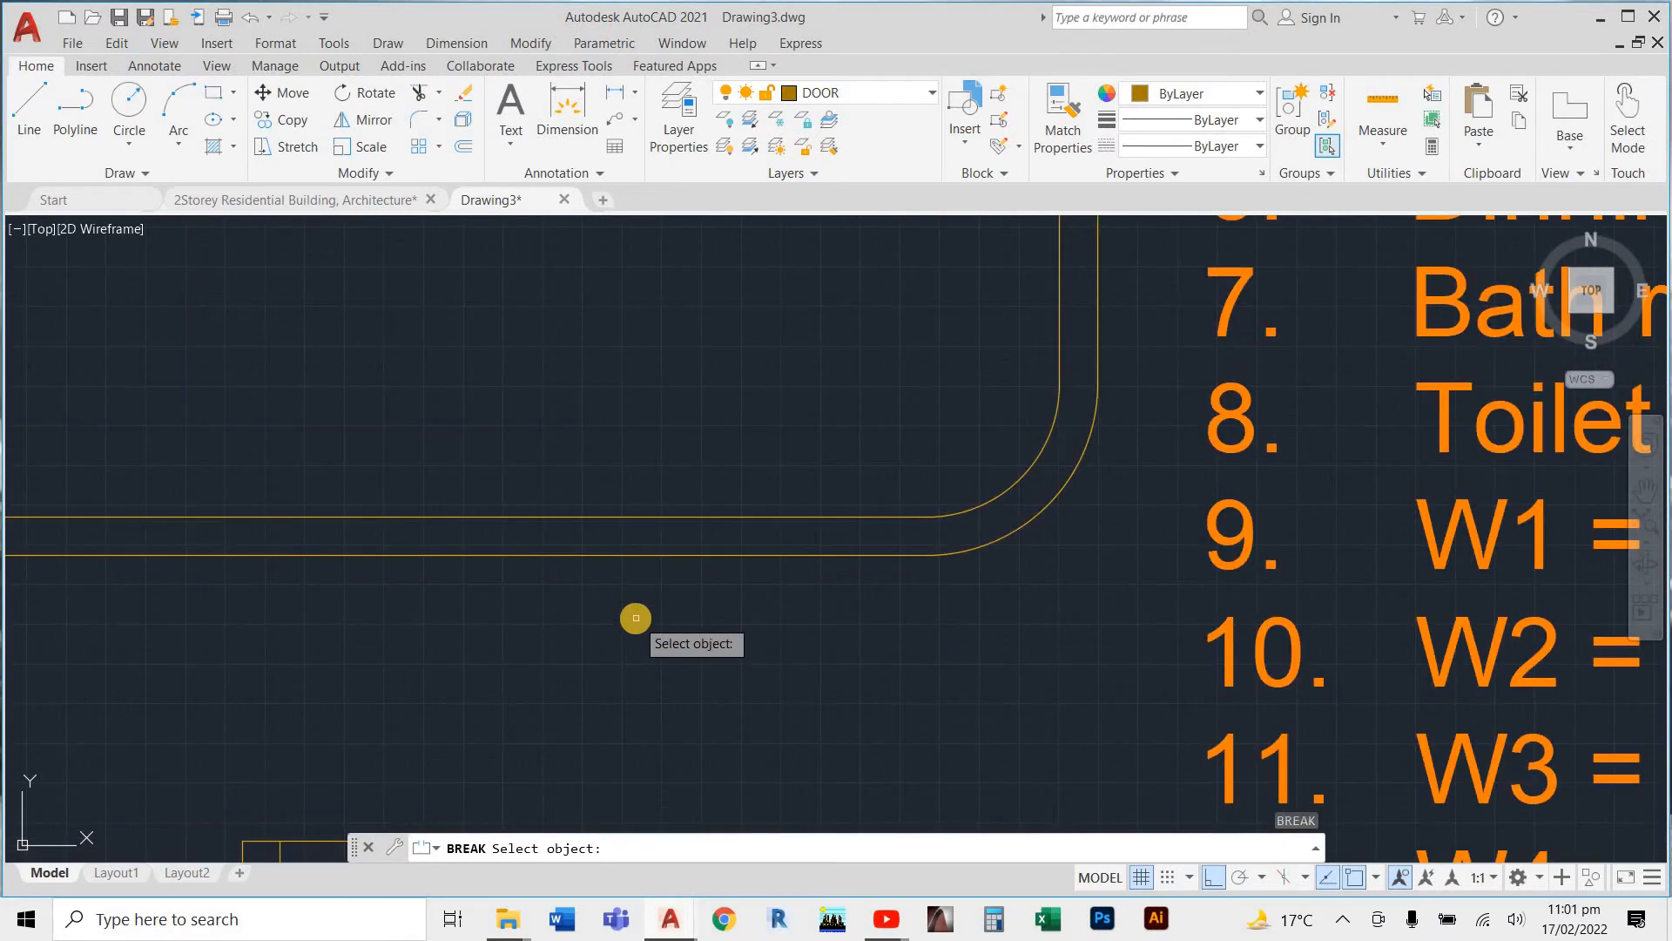
scroll(627, 597, down, 2)
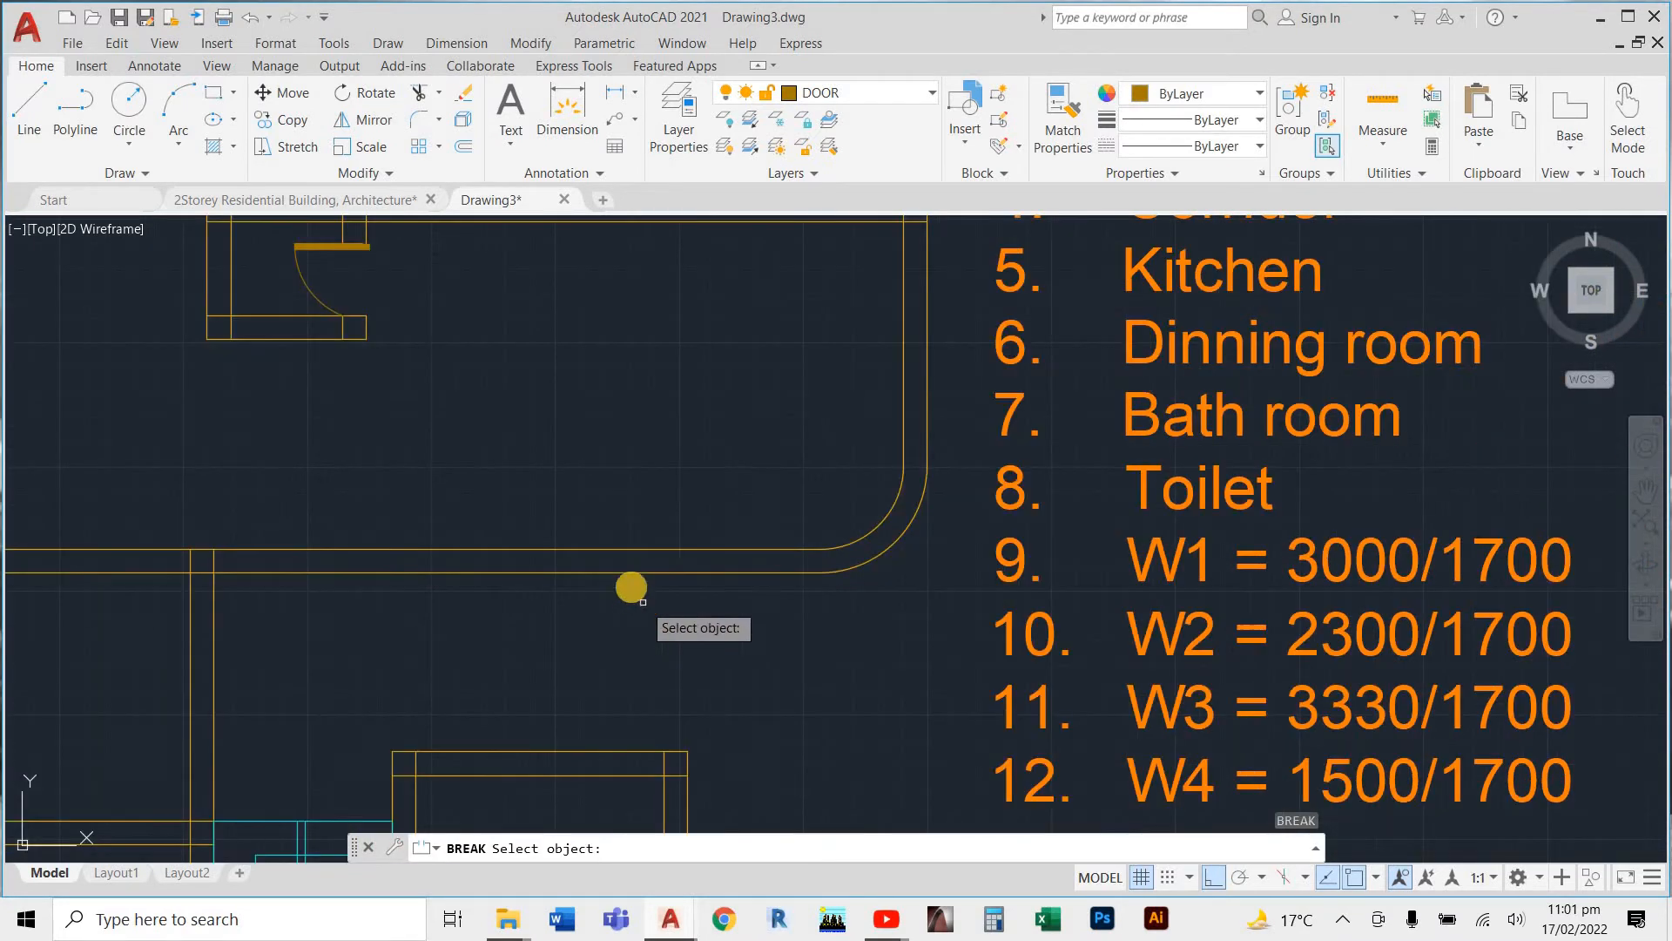
scroll(601, 576, up, 2)
click(610, 572)
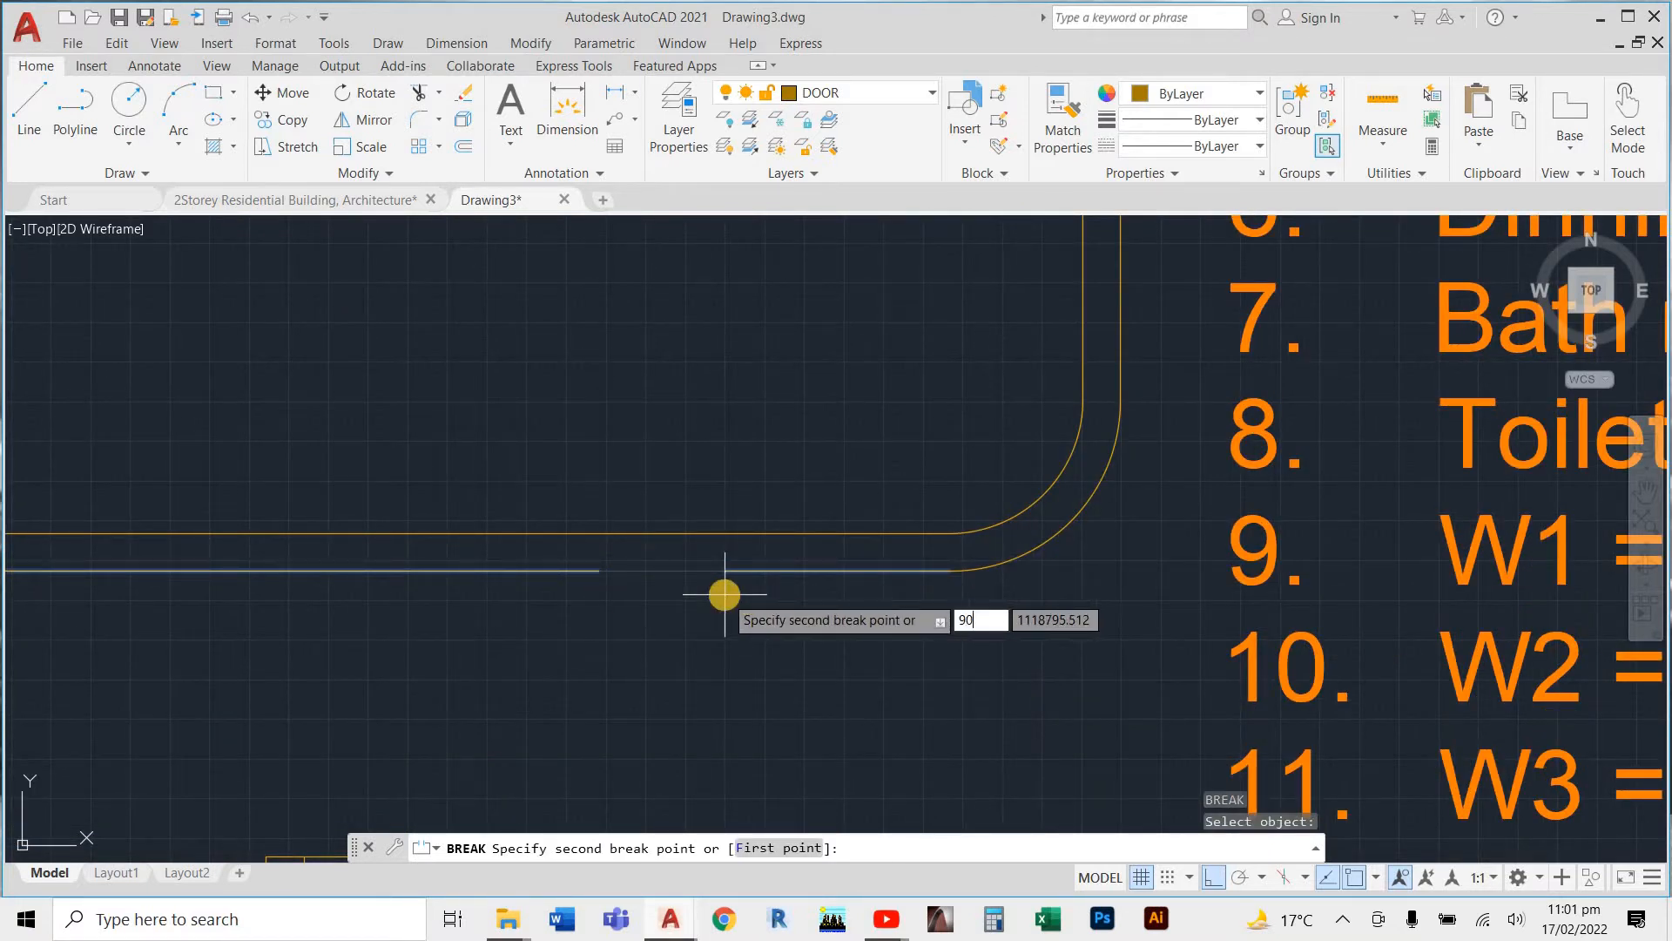
key(Return)
key(ctrl+z)
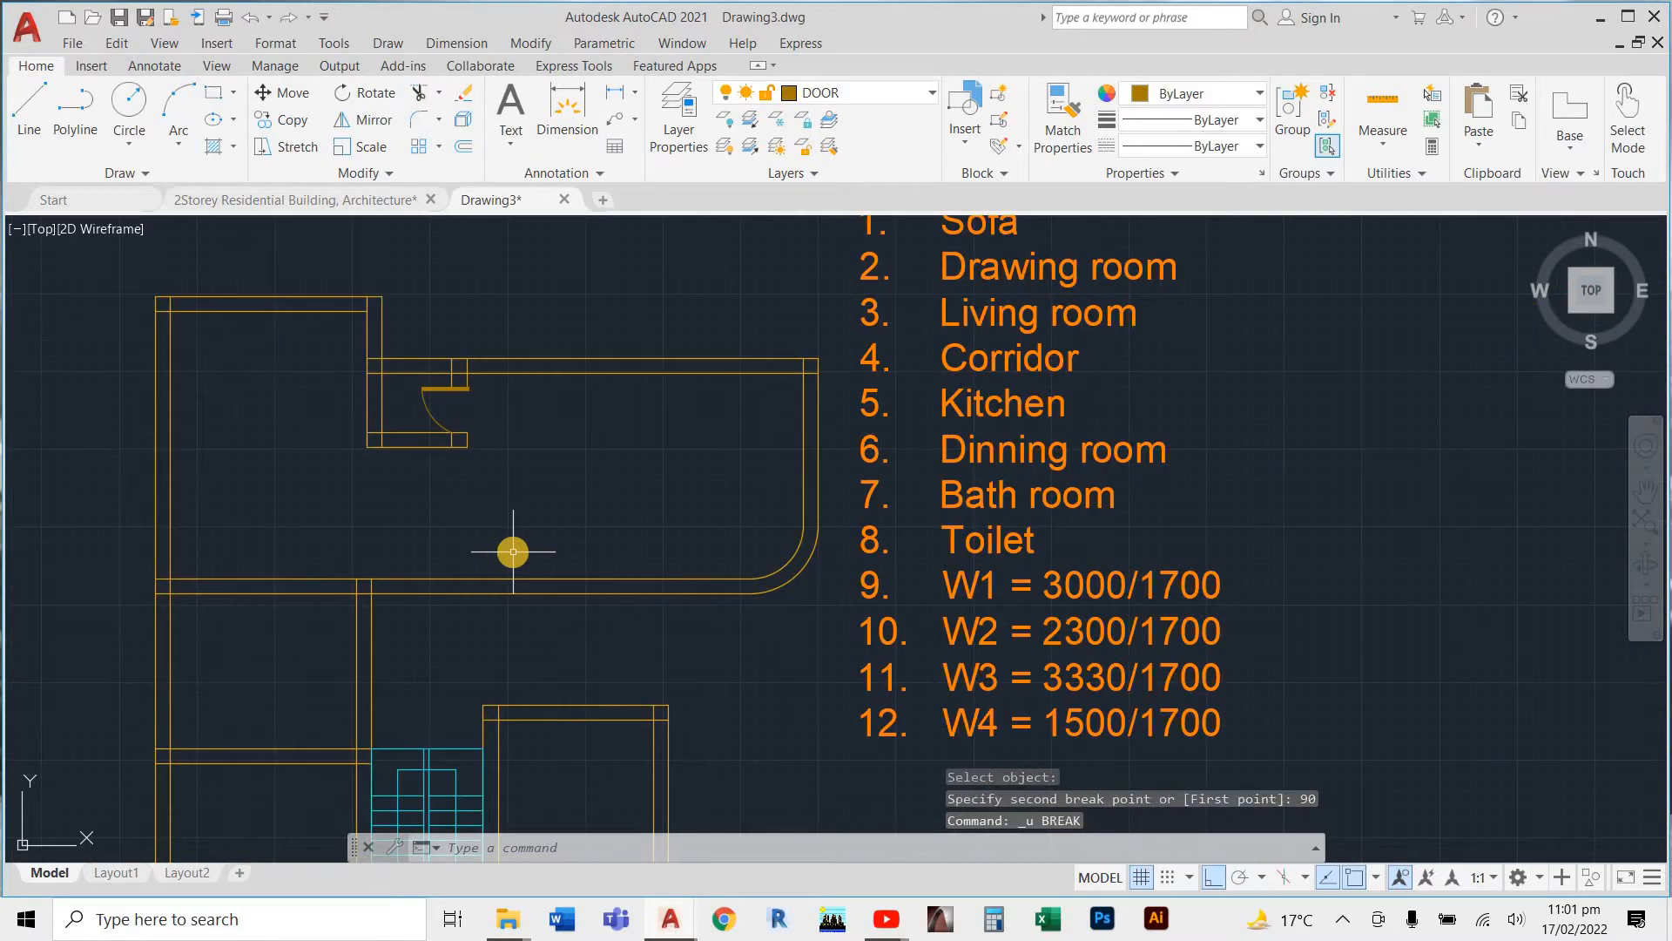
Try to break the long horizontal wall's lower line with a 900 gap, and undo that break
scroll(581, 645, up, 4)
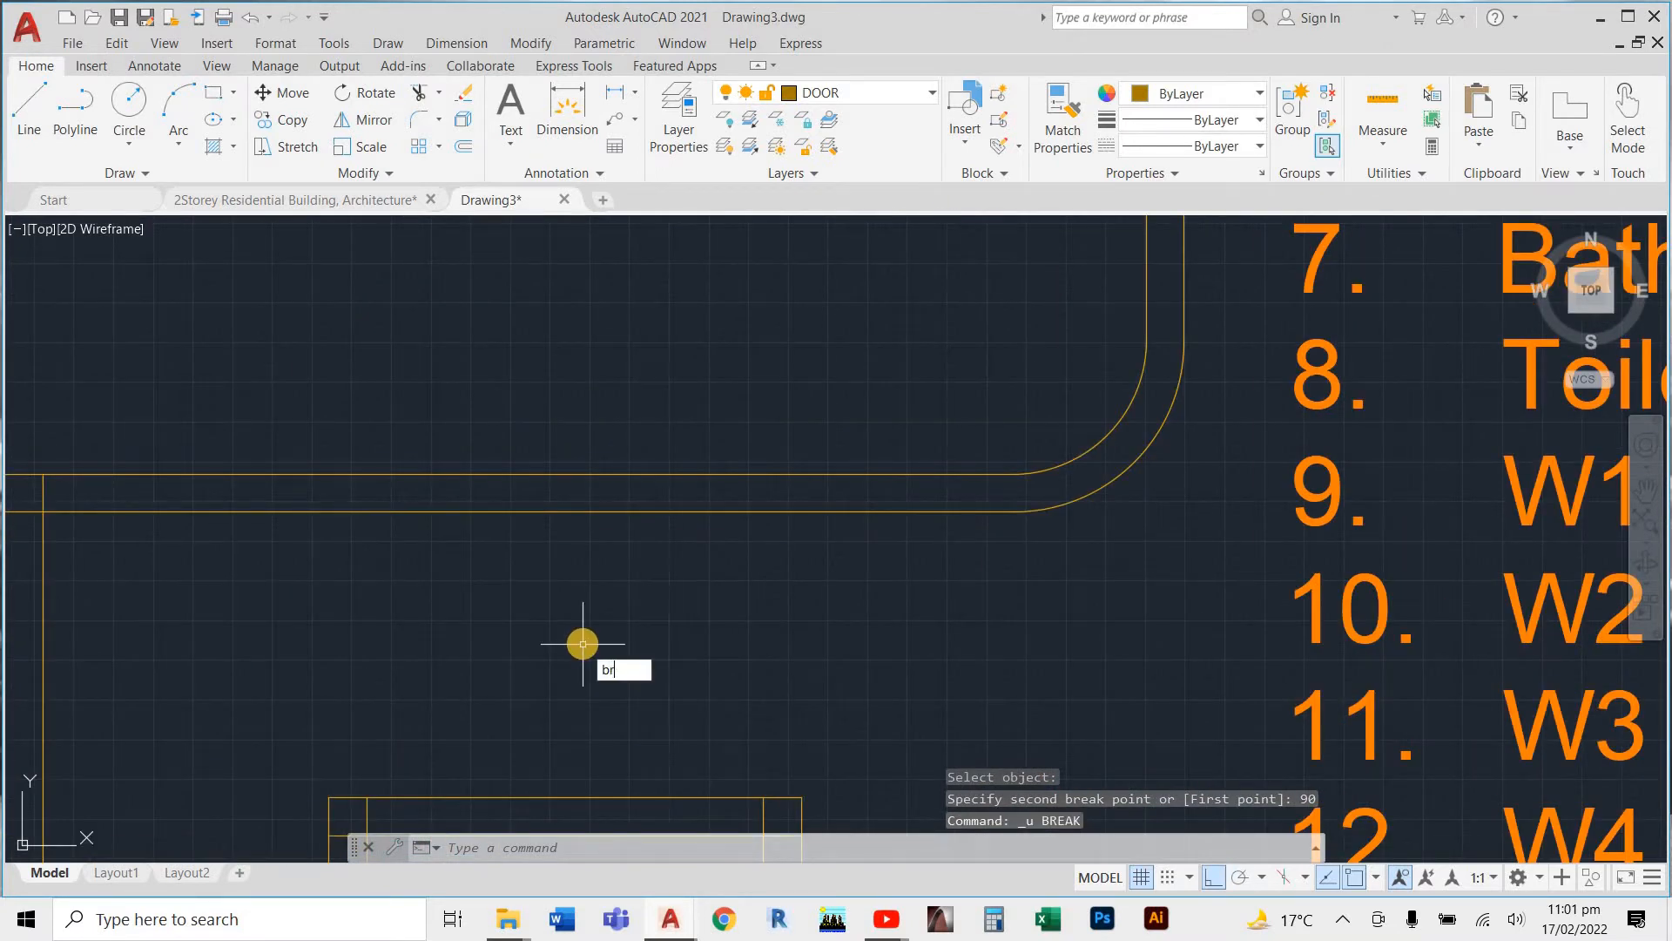
key(Return)
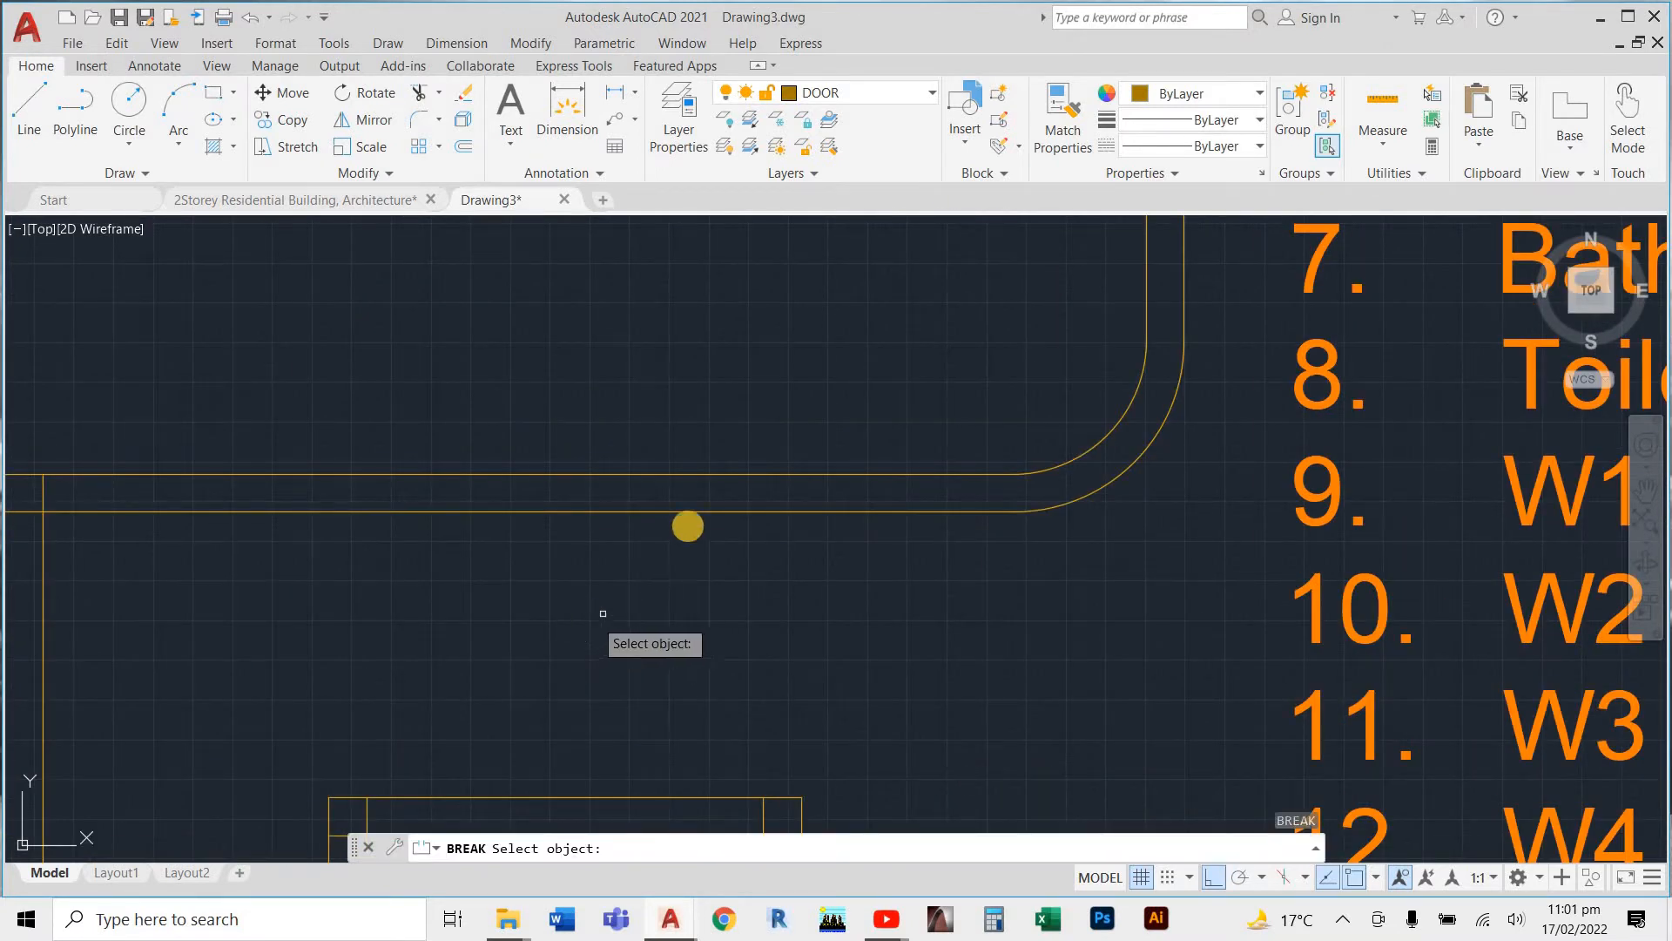
click(695, 511)
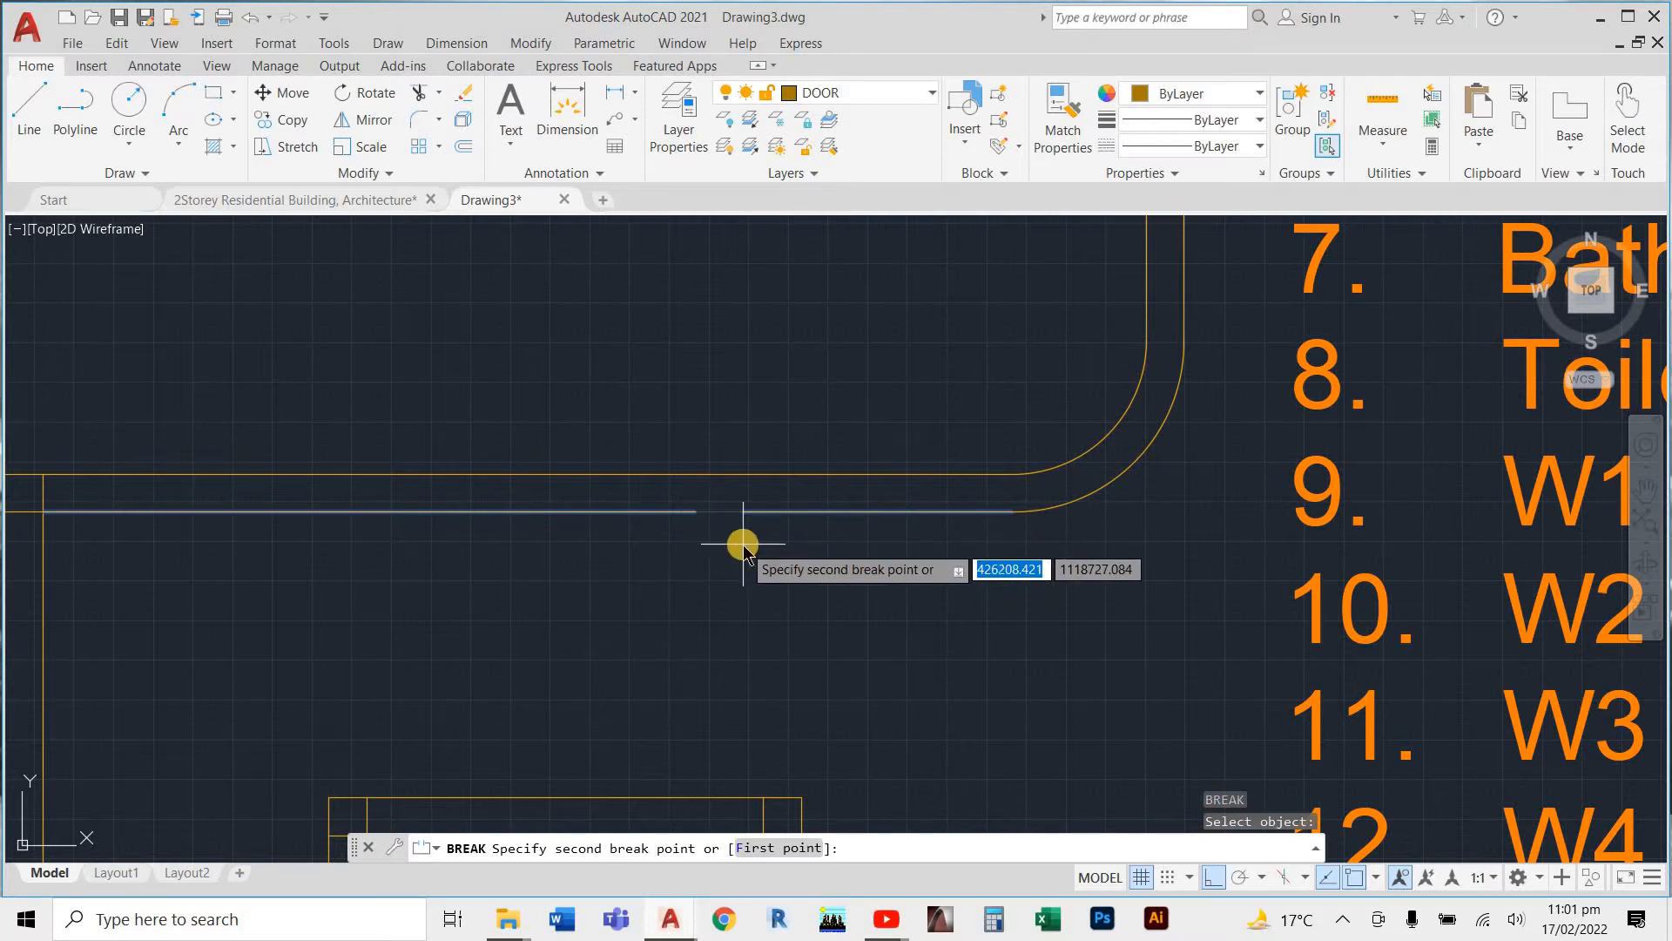
key(Return)
scroll(755, 622, down, 2)
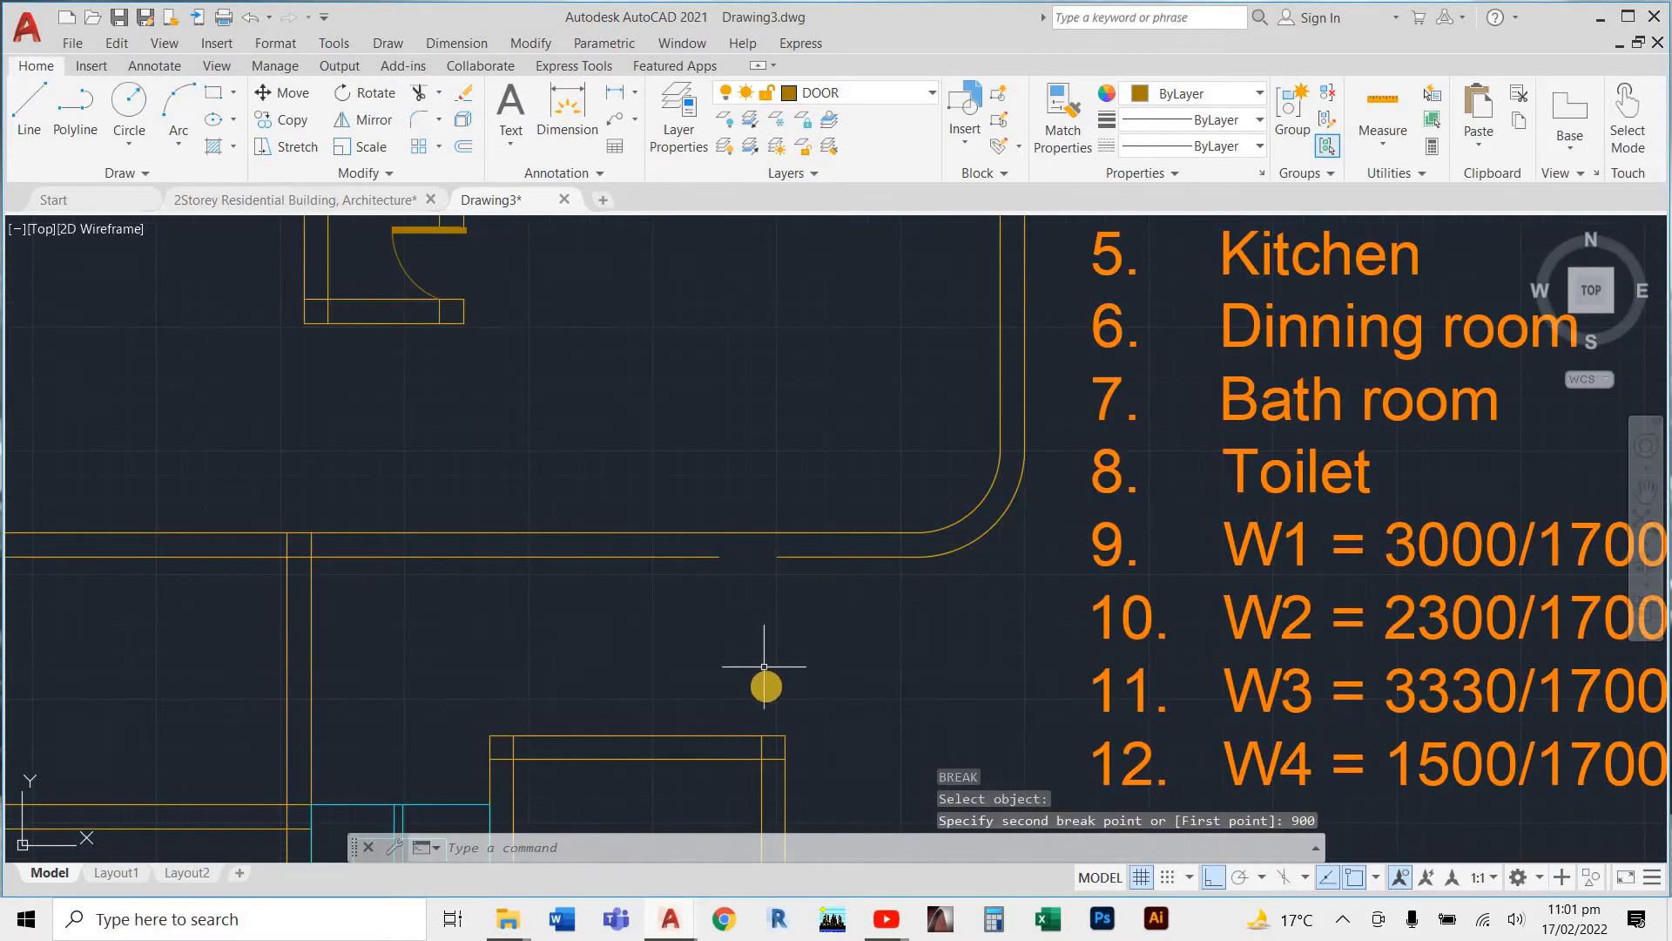
key(Escape)
key(ctrl+z)
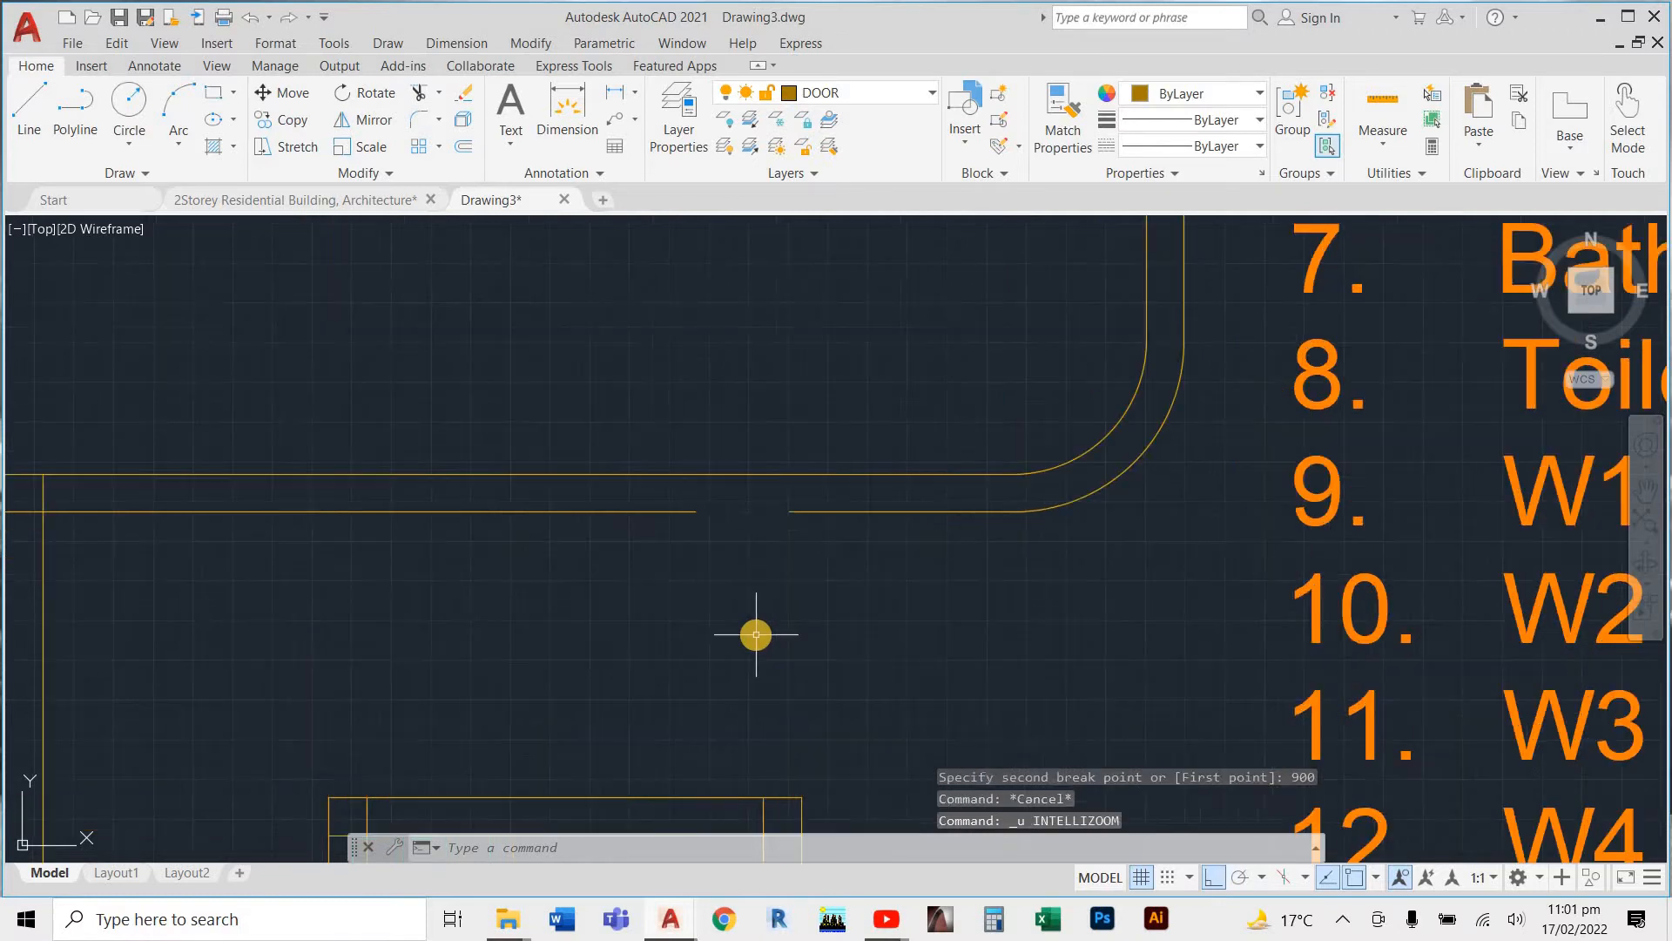
key(ctrl+z)
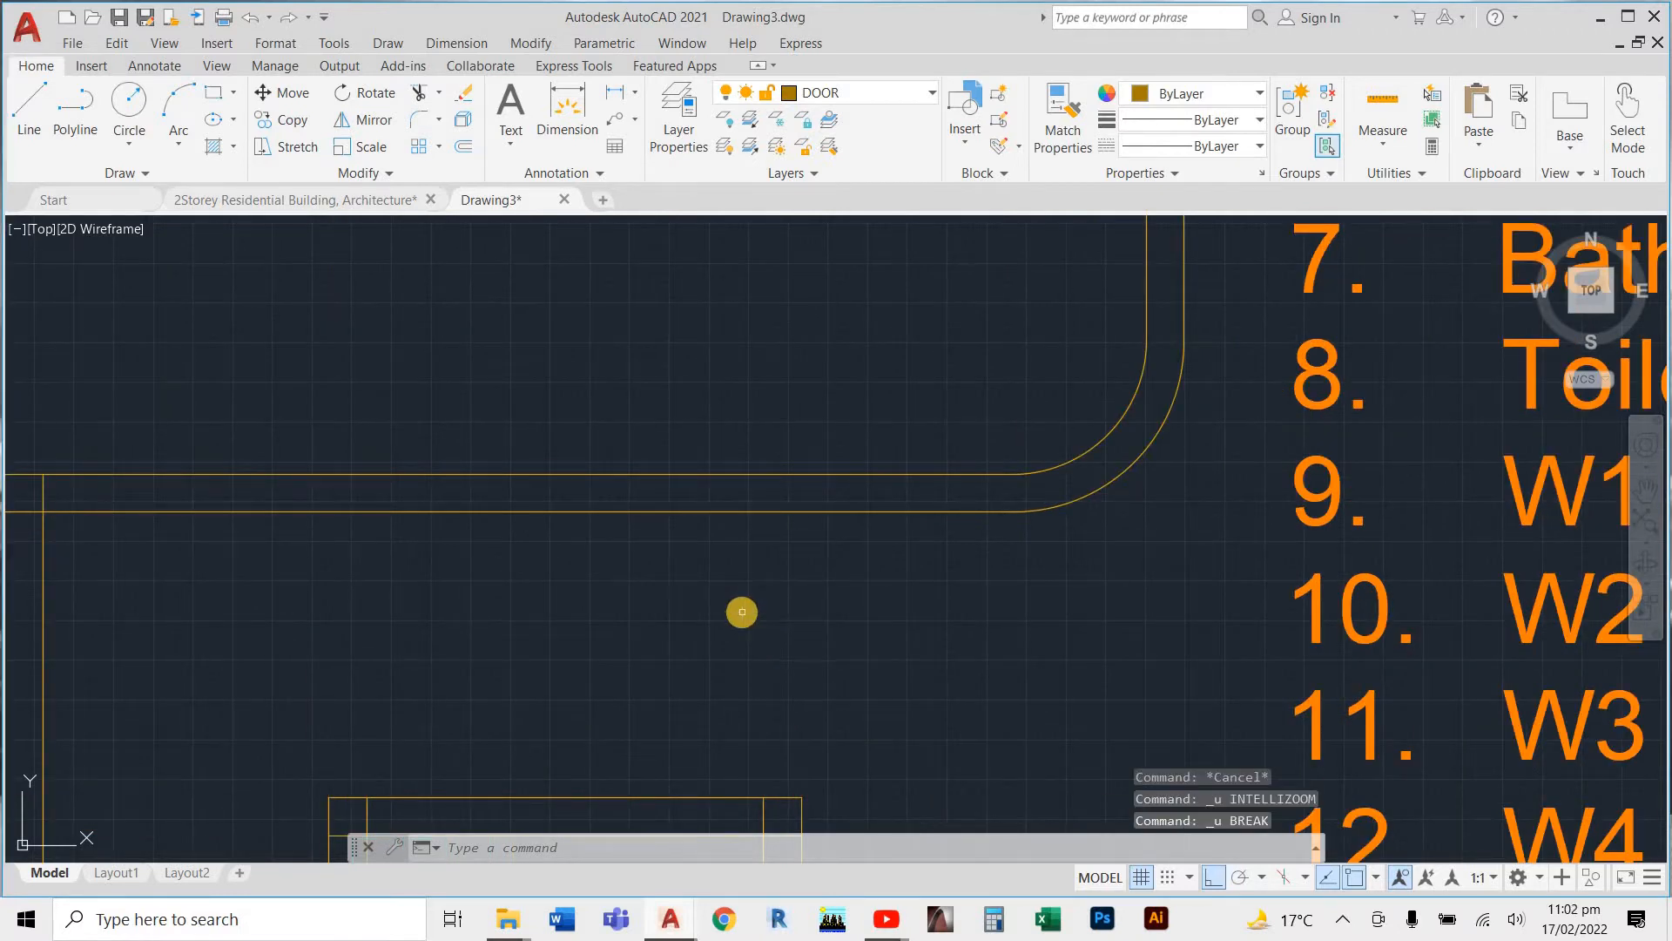
Break the long horizontal wall's lower line with a 900 gap slightly closer to the rounded corner
key(Return)
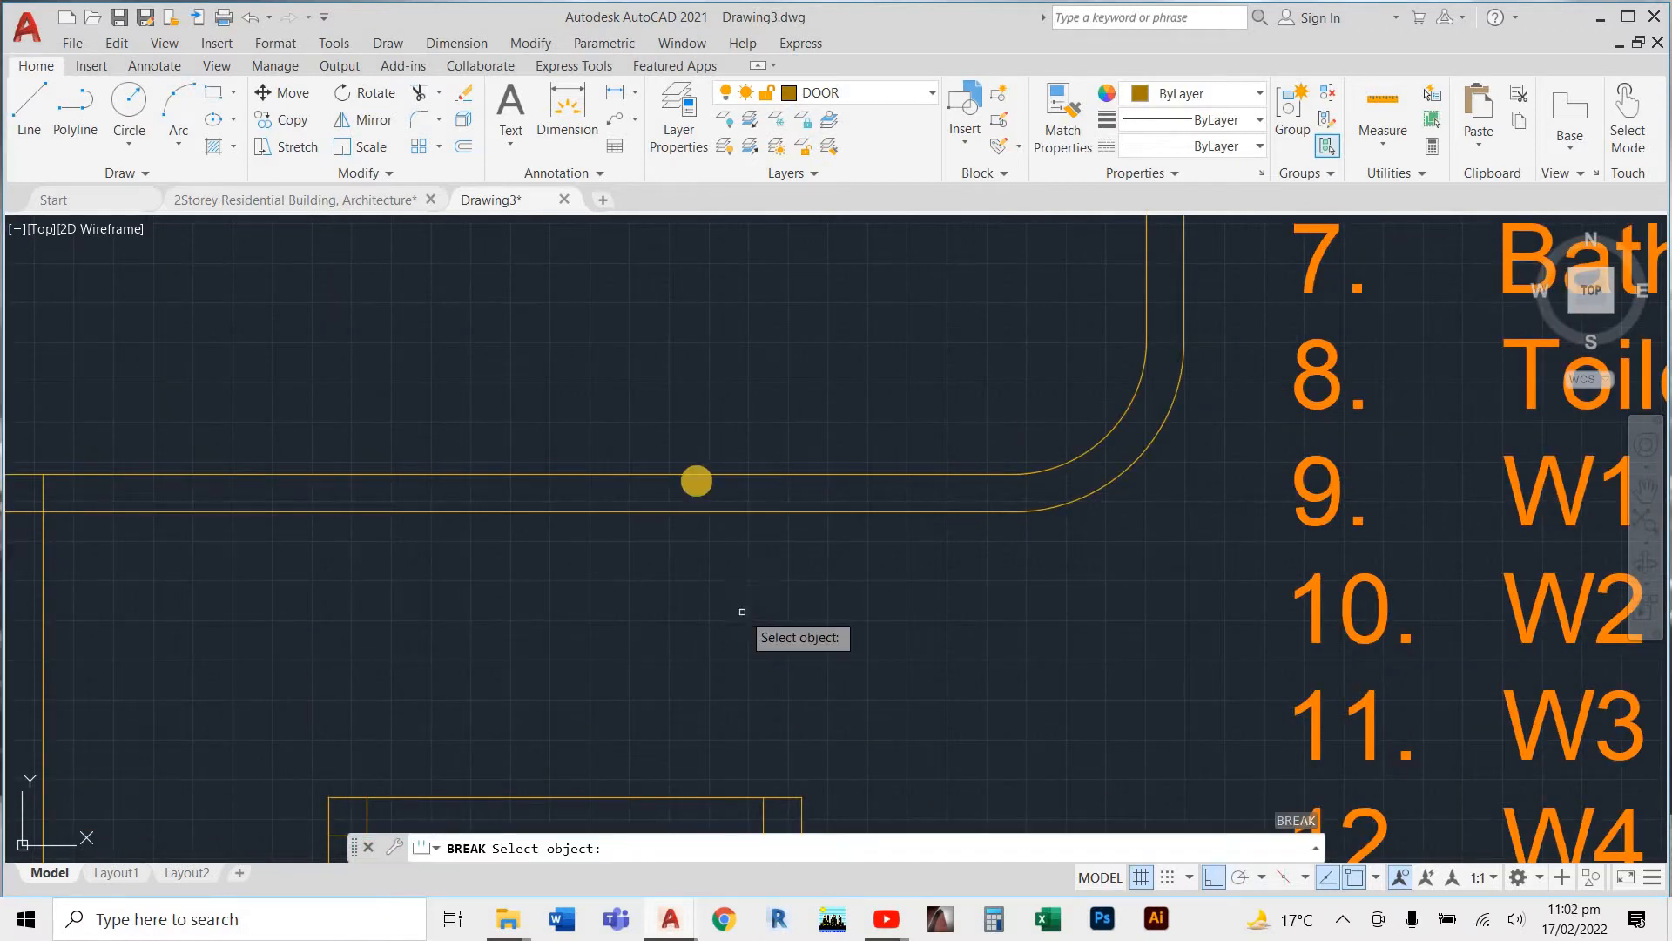
click(735, 511)
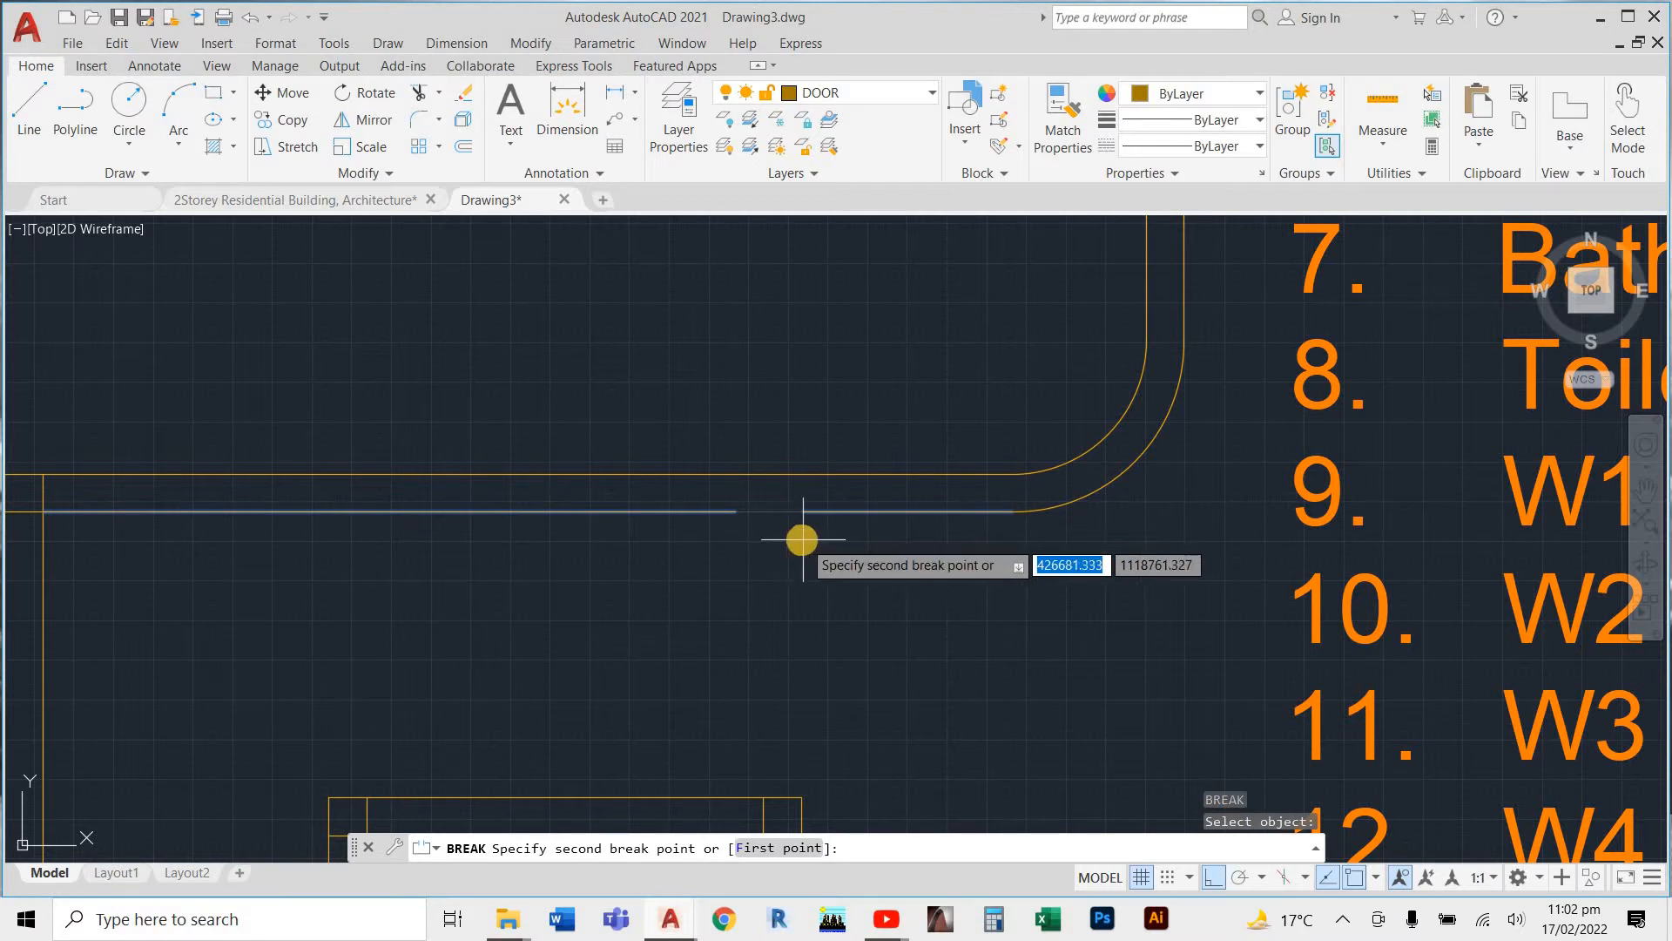
scroll(832, 632, down, 5)
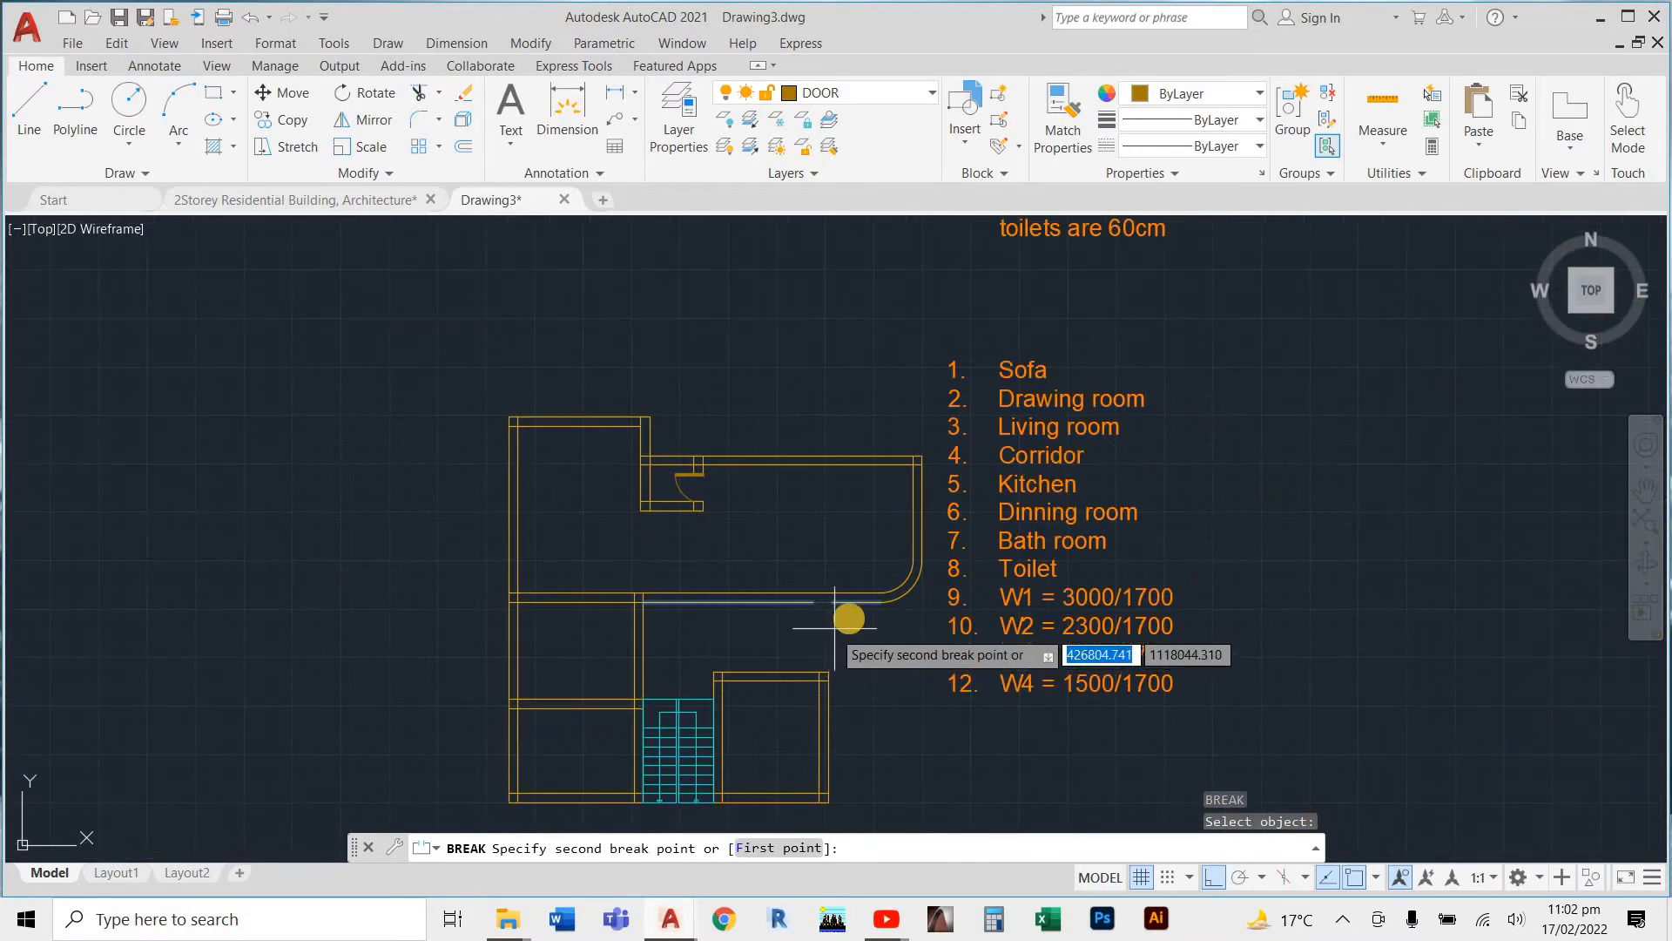
scroll(841, 623, up, 5)
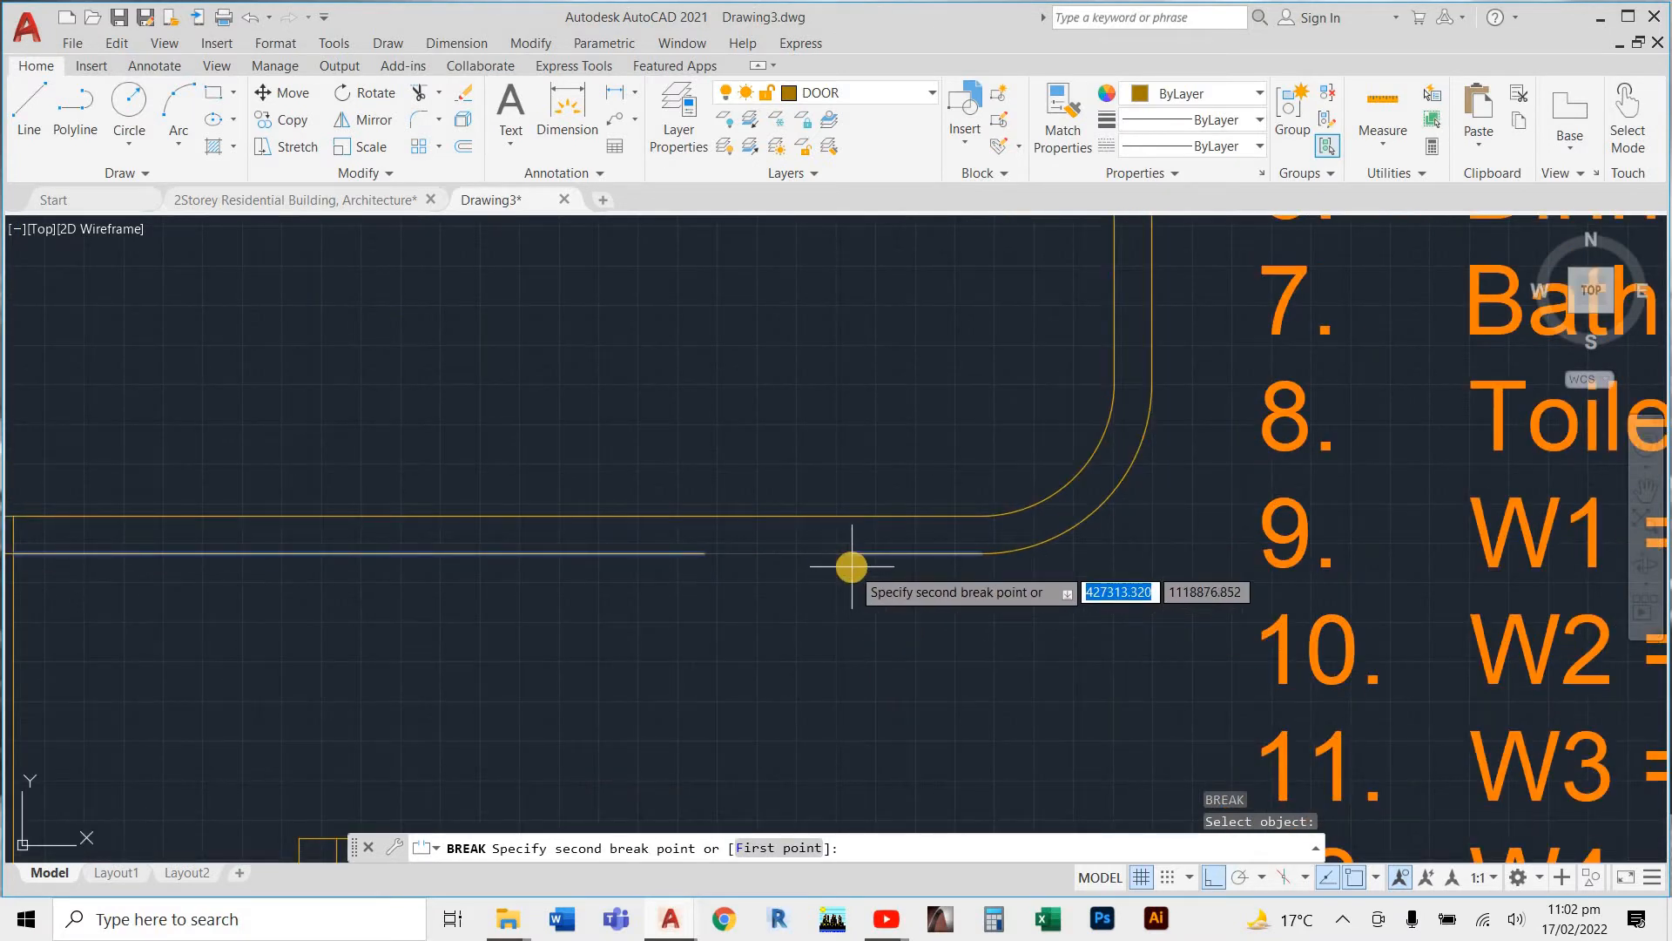
key(Return)
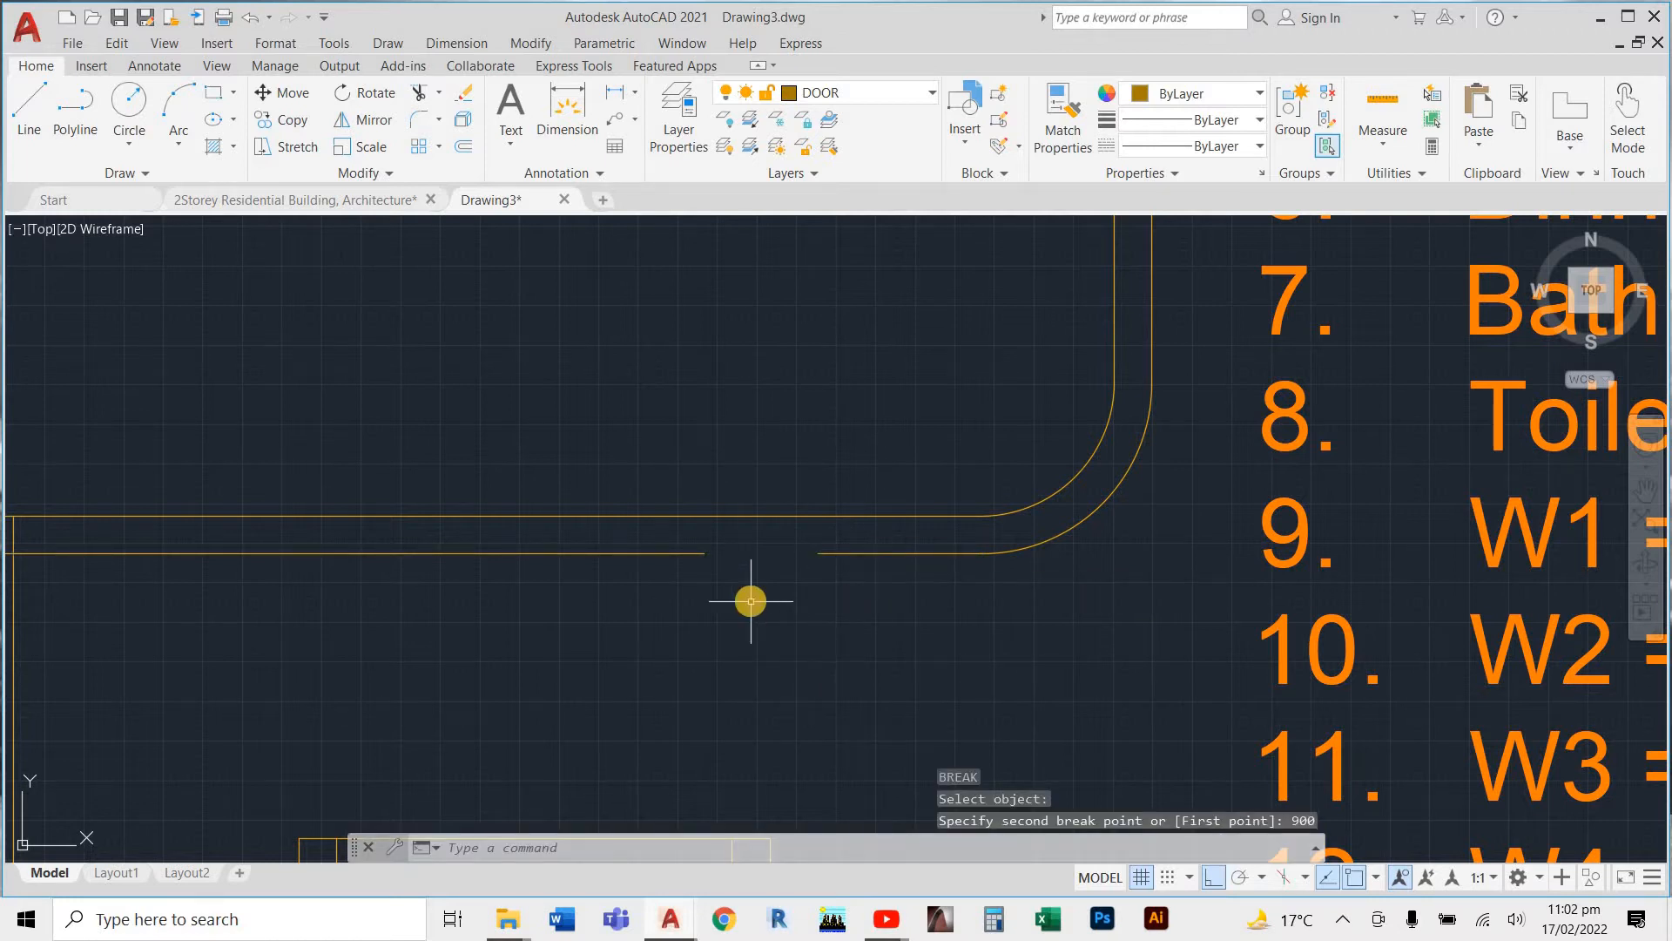
Break the same wall's upper line directly above the gap so the opening passes through both wall lines
text(br)
key(Return)
scroll(745, 584, down, 2)
scroll(683, 484, up, 3)
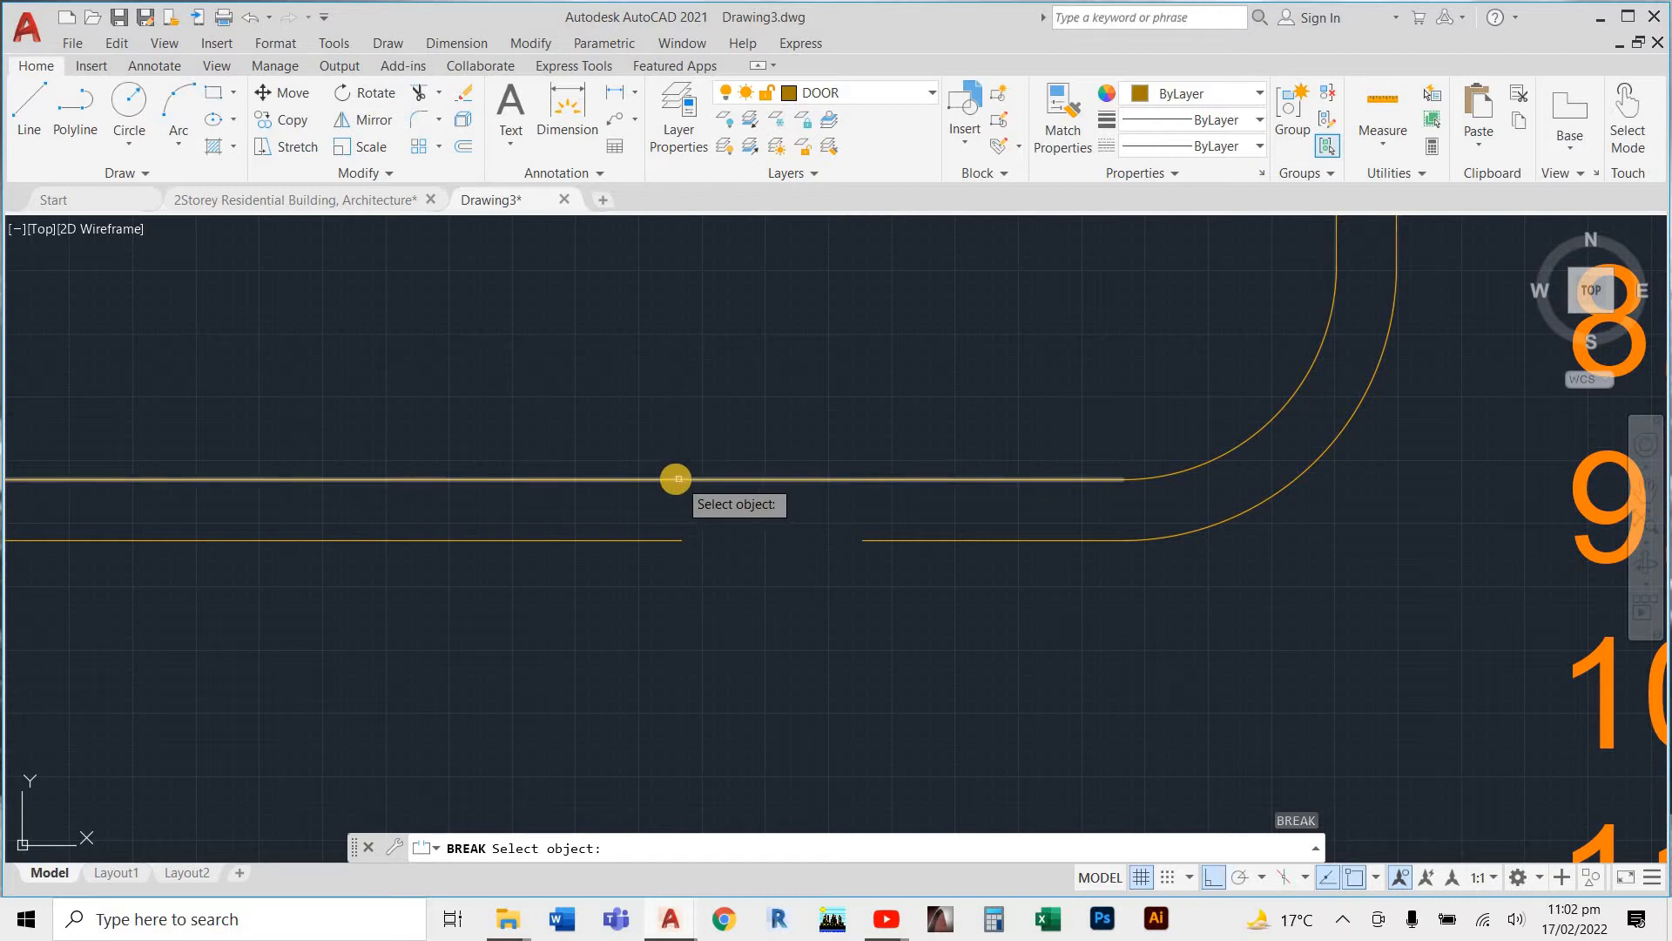
click(676, 478)
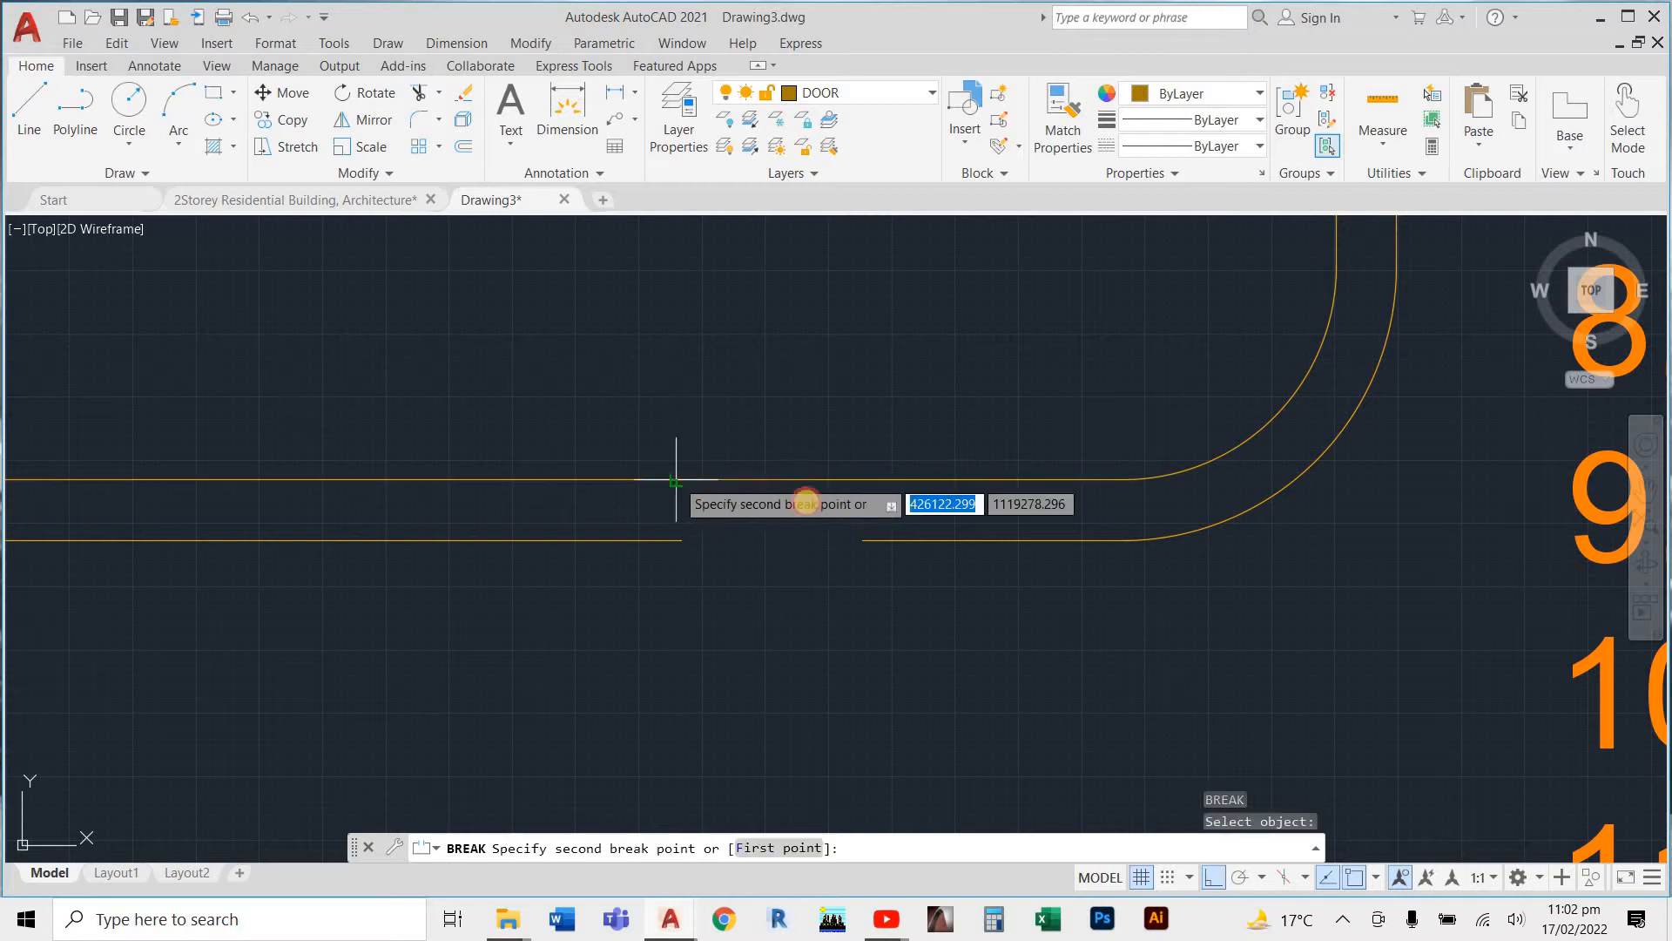
click(860, 542)
key(space)
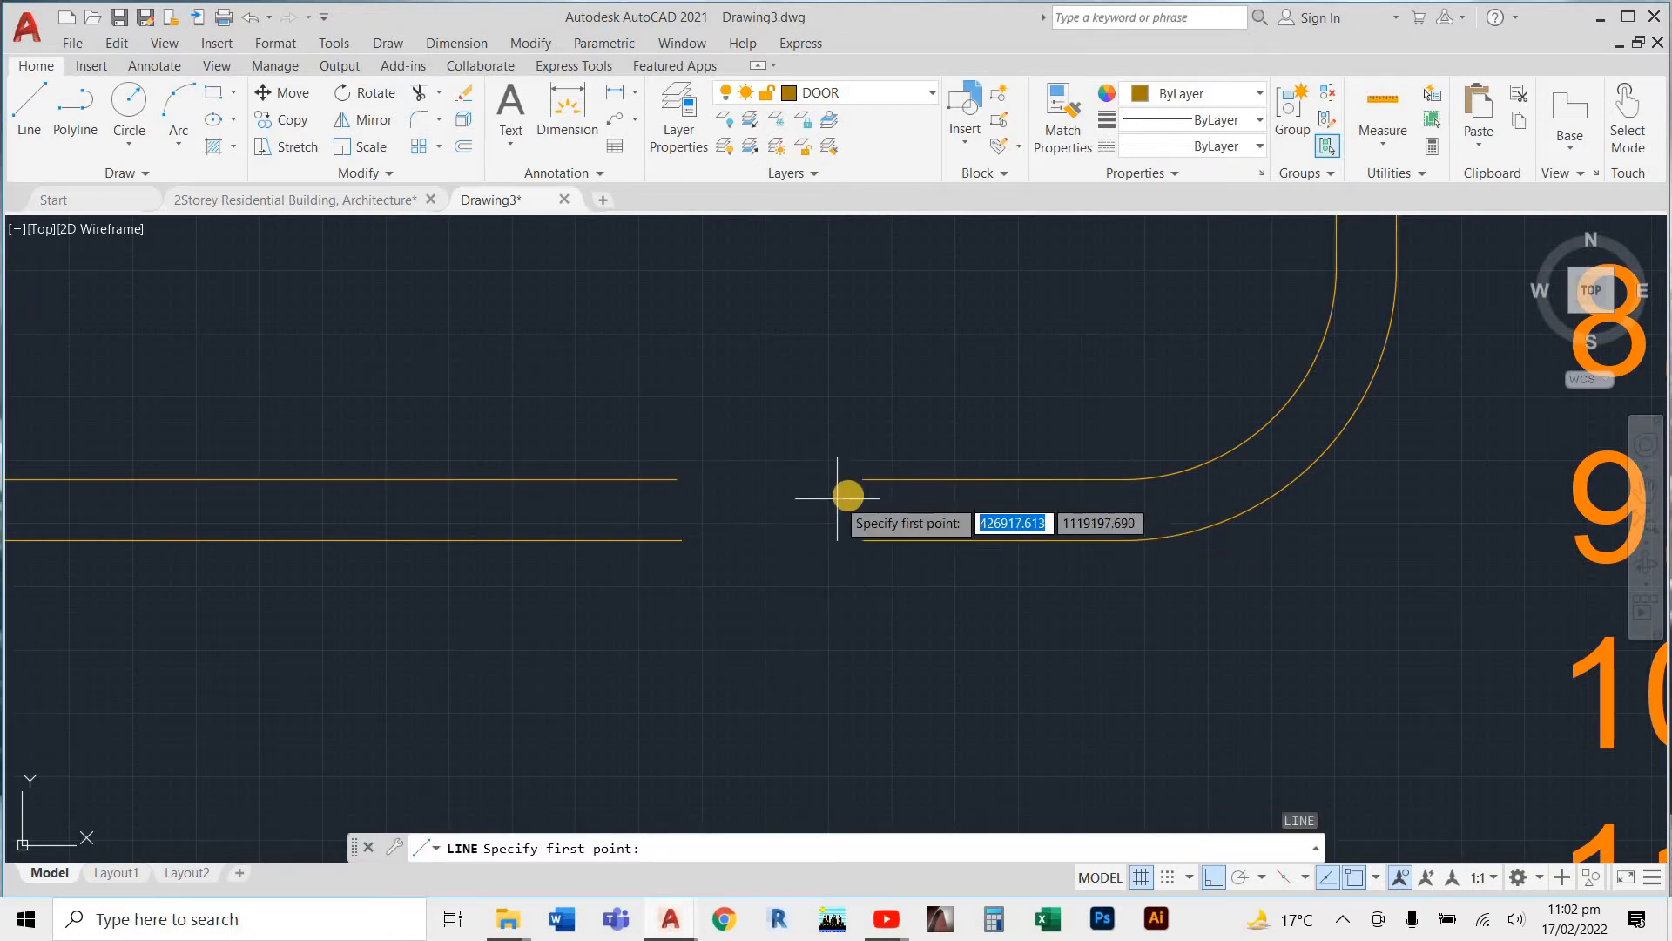
click(858, 484)
scroll(857, 563, up, 5)
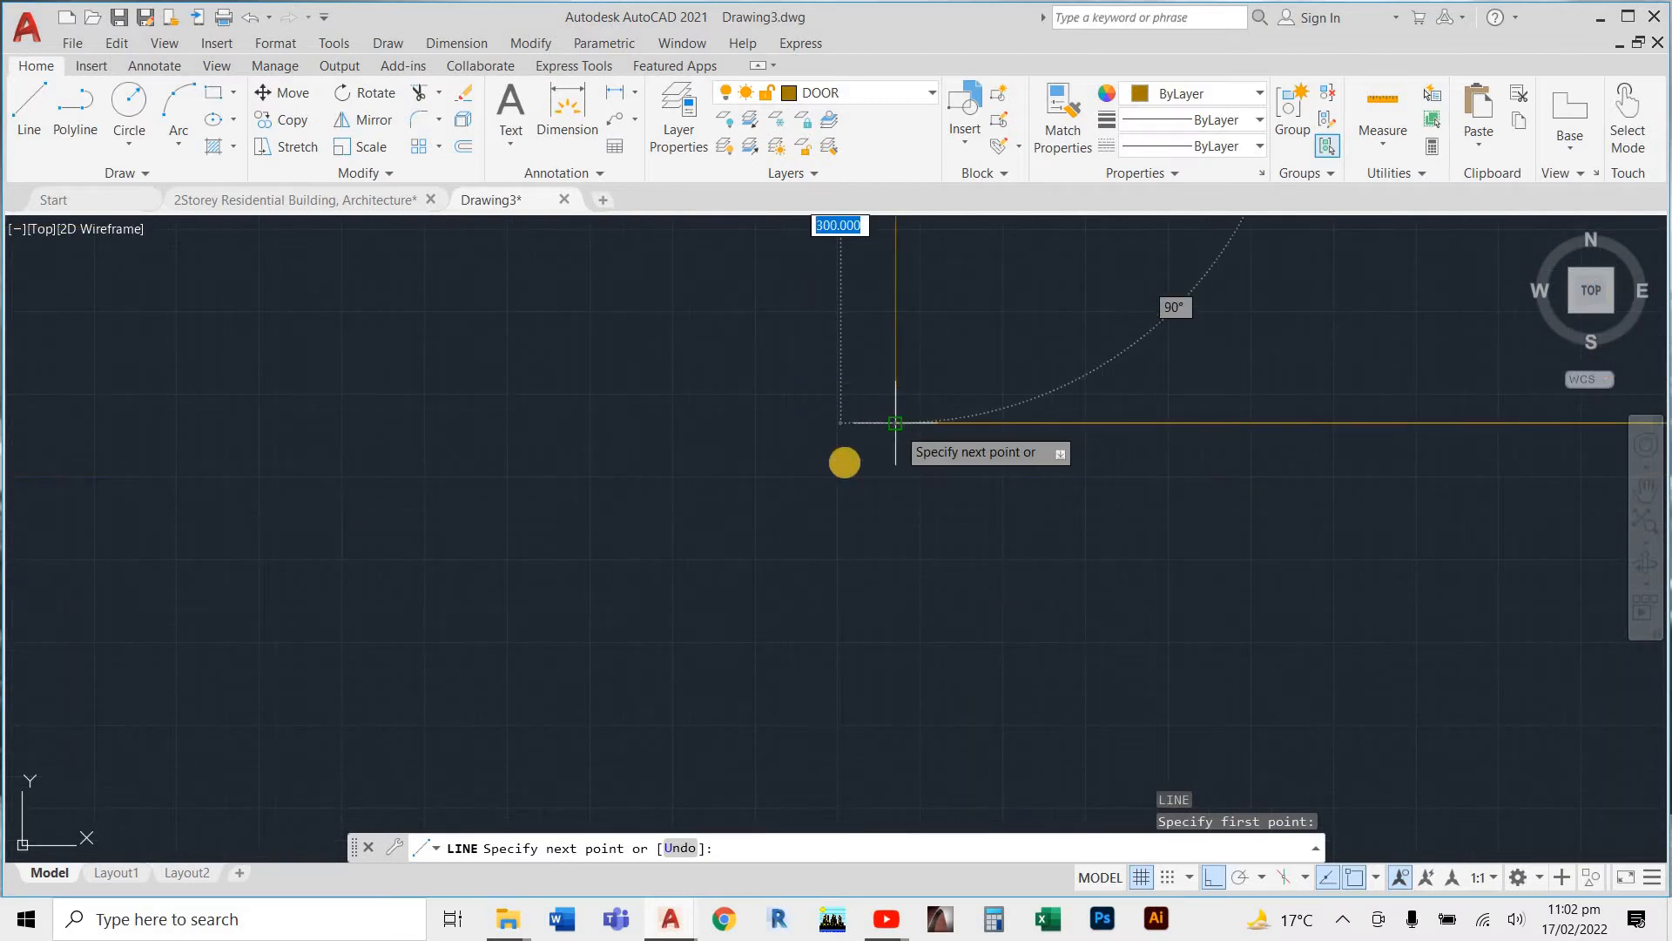
key(Escape)
scroll(680, 588, down, 3)
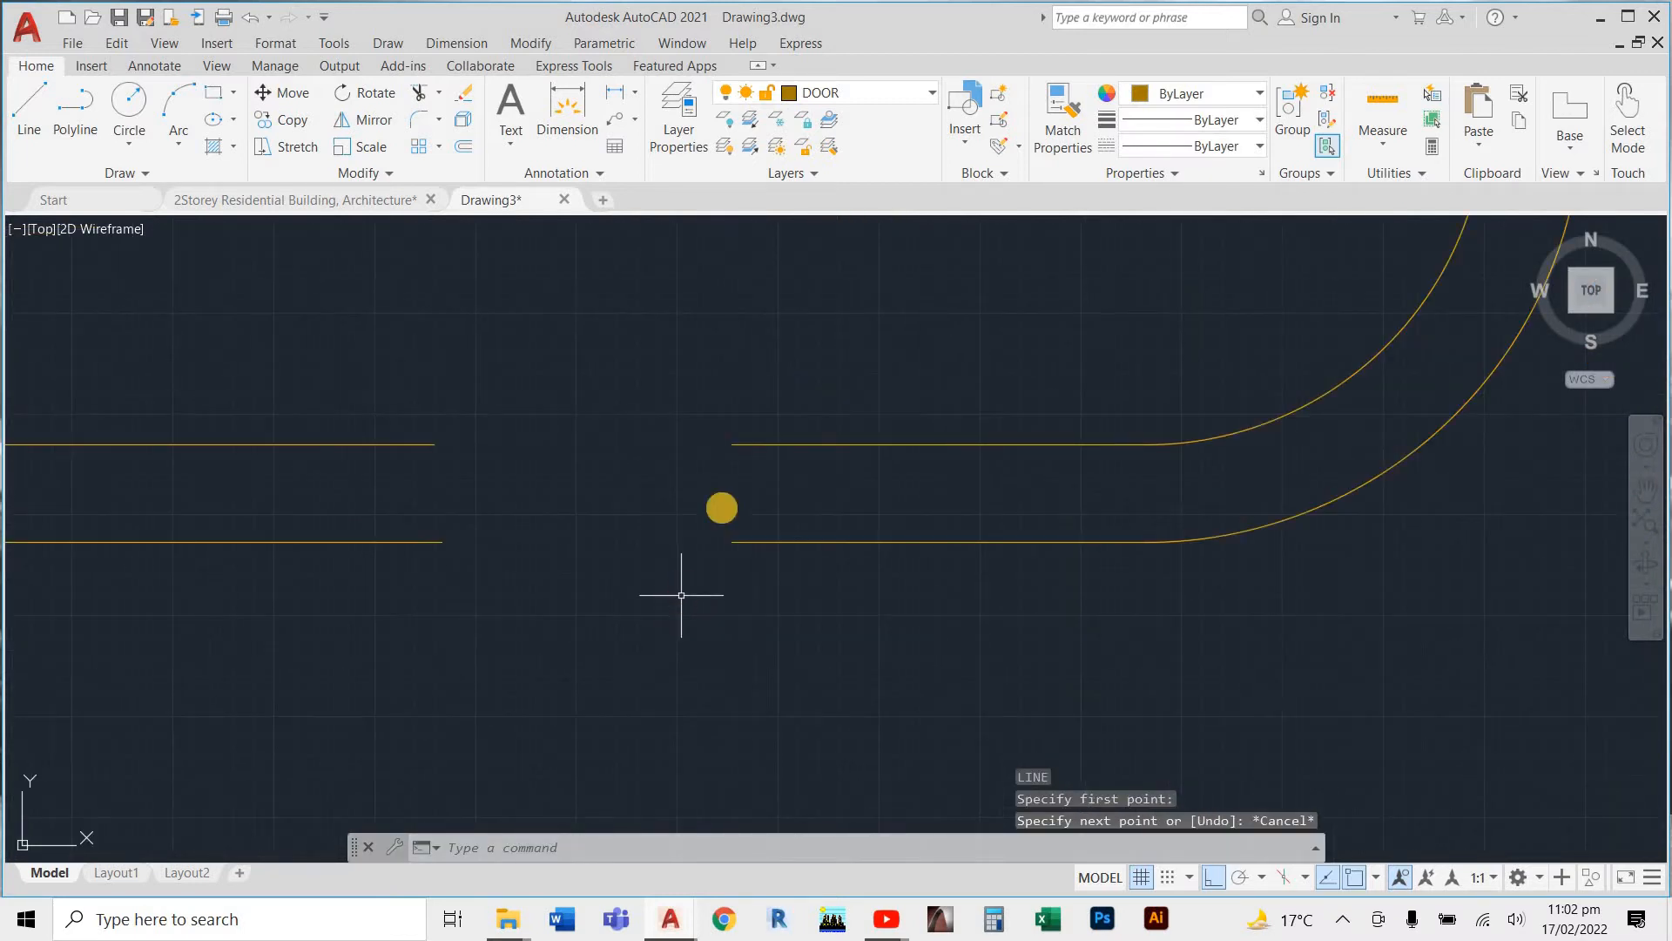
Keep color 40 for the WALL layer and make WALL the current layer
click(852, 87)
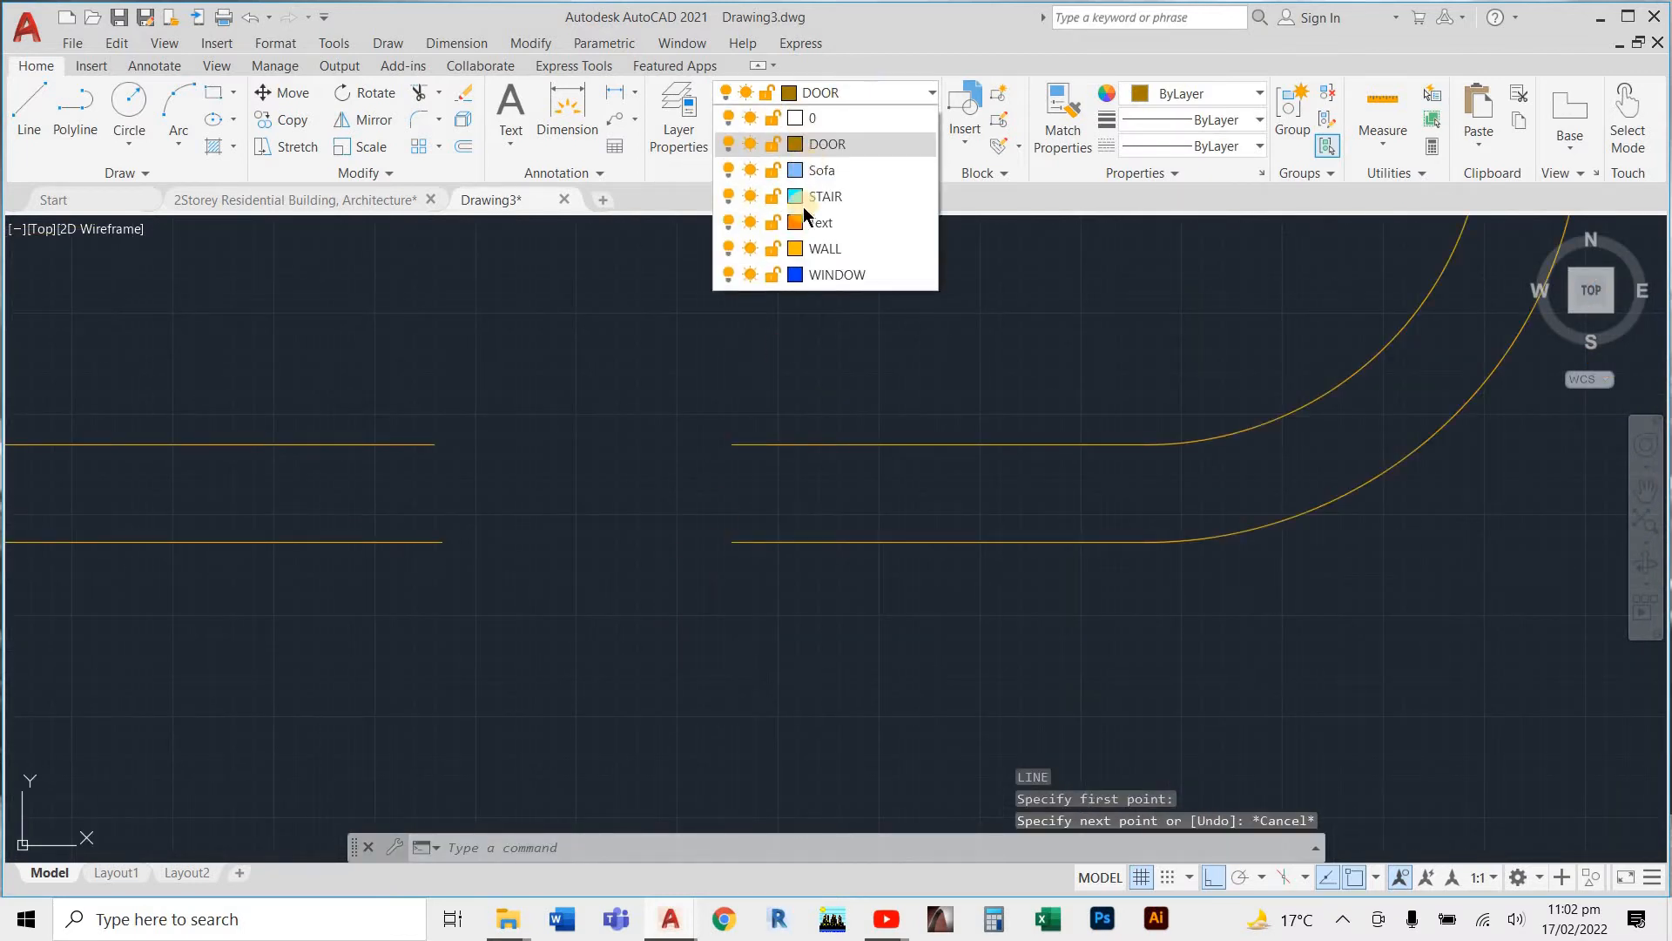
click(797, 249)
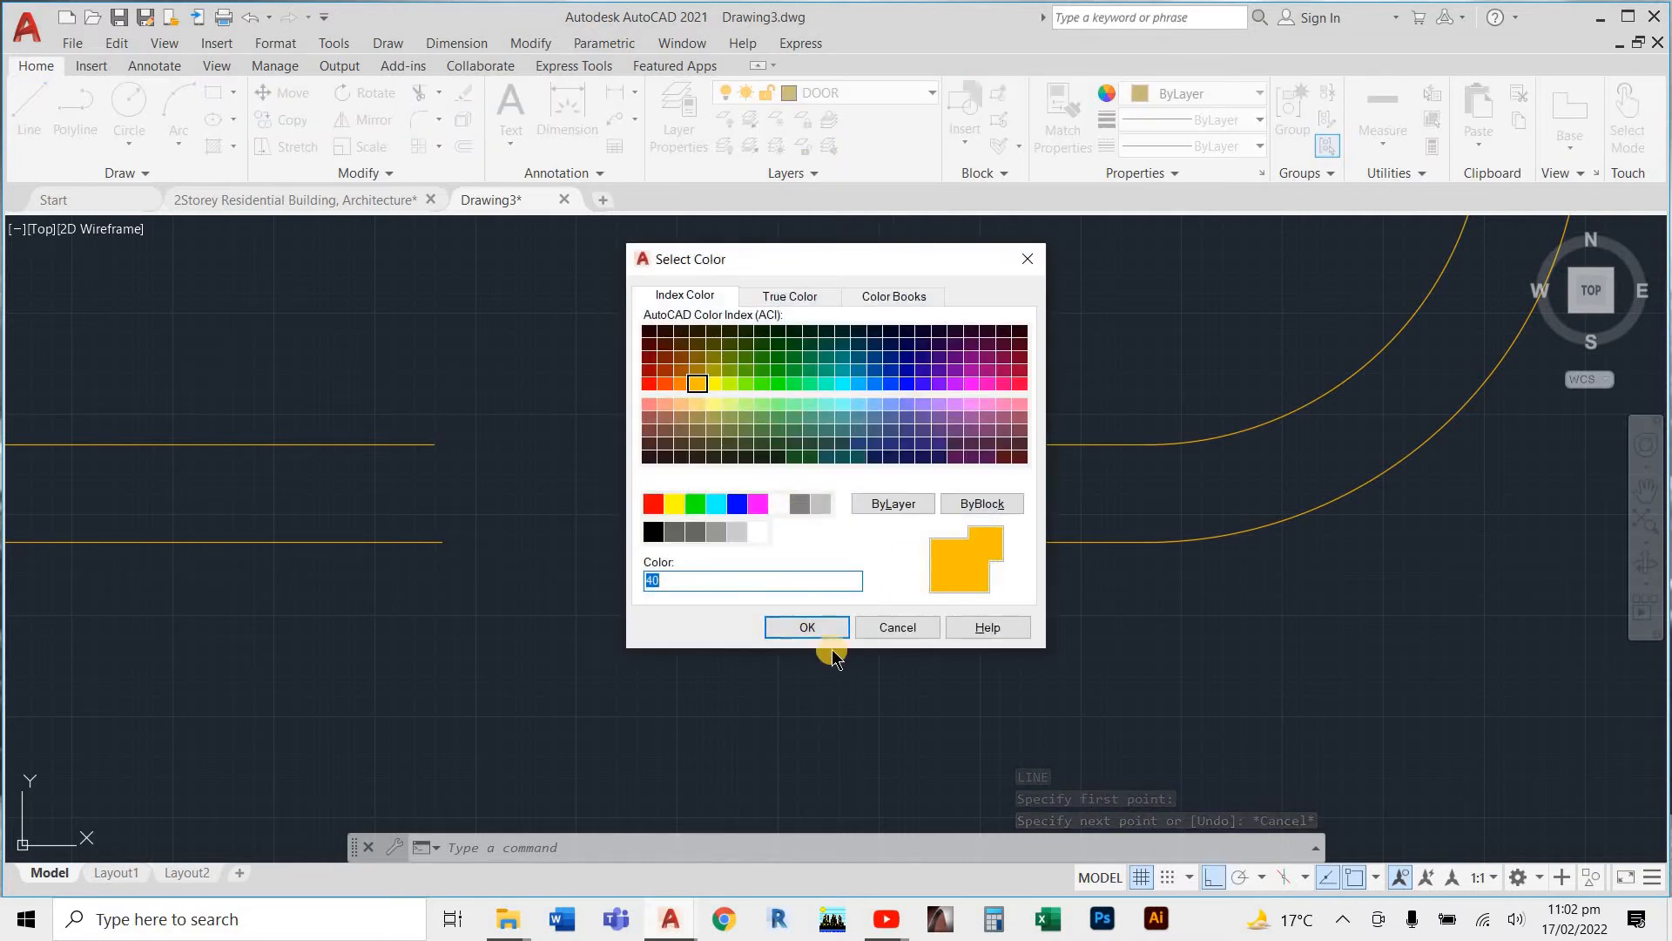
click(808, 628)
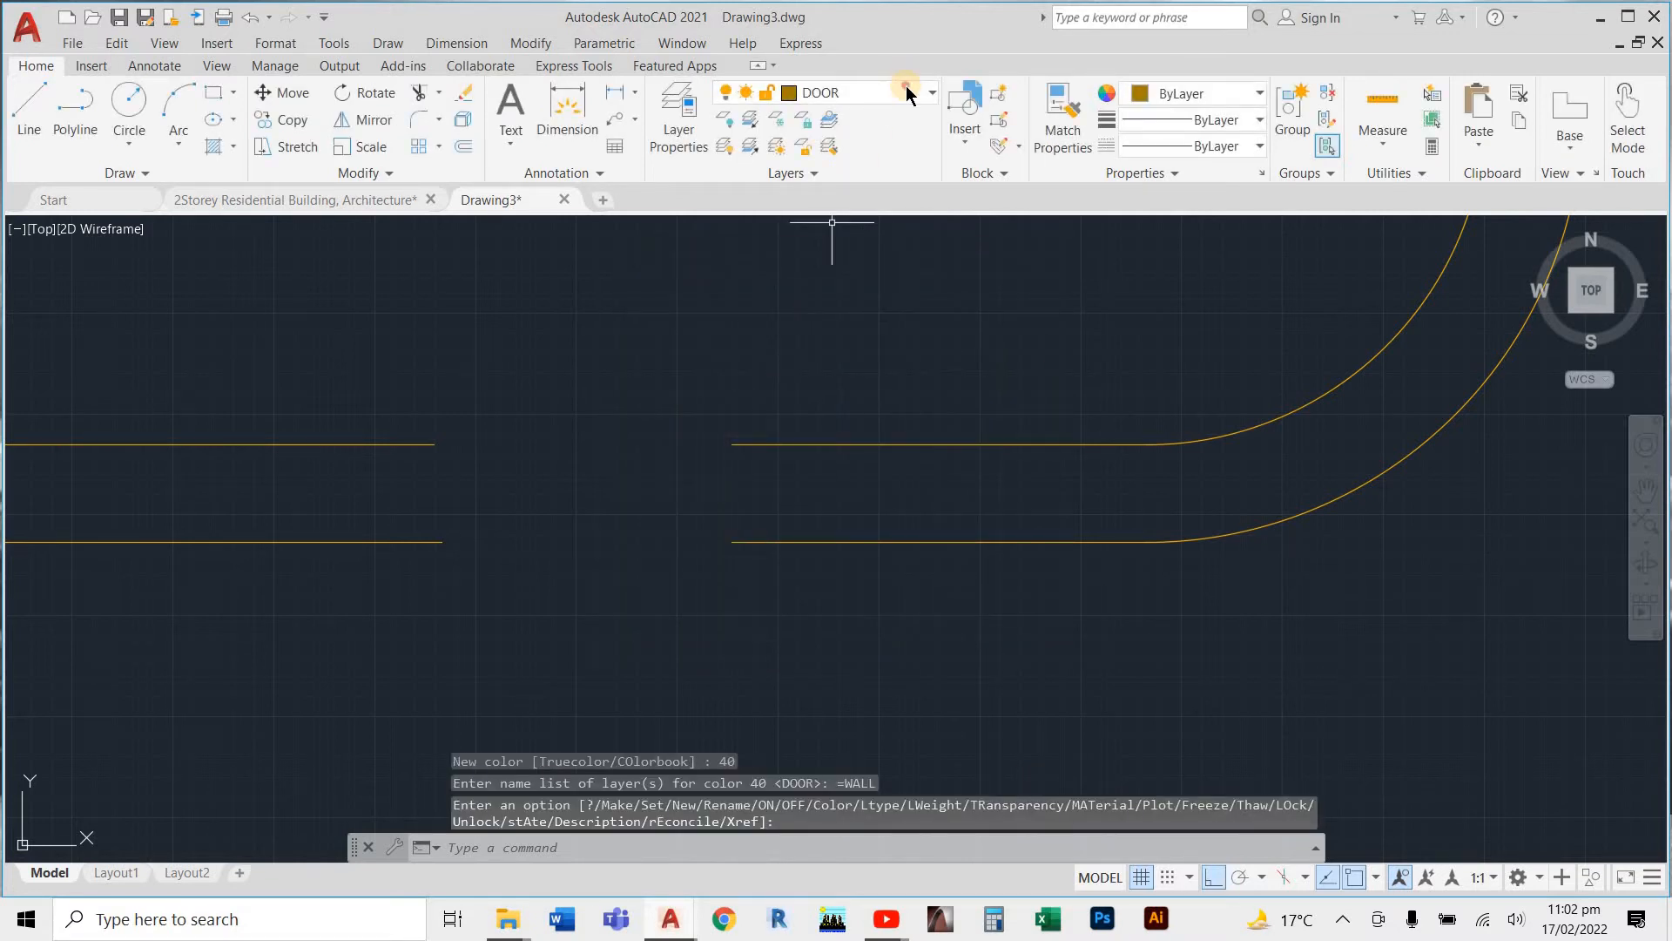
click(906, 92)
click(840, 250)
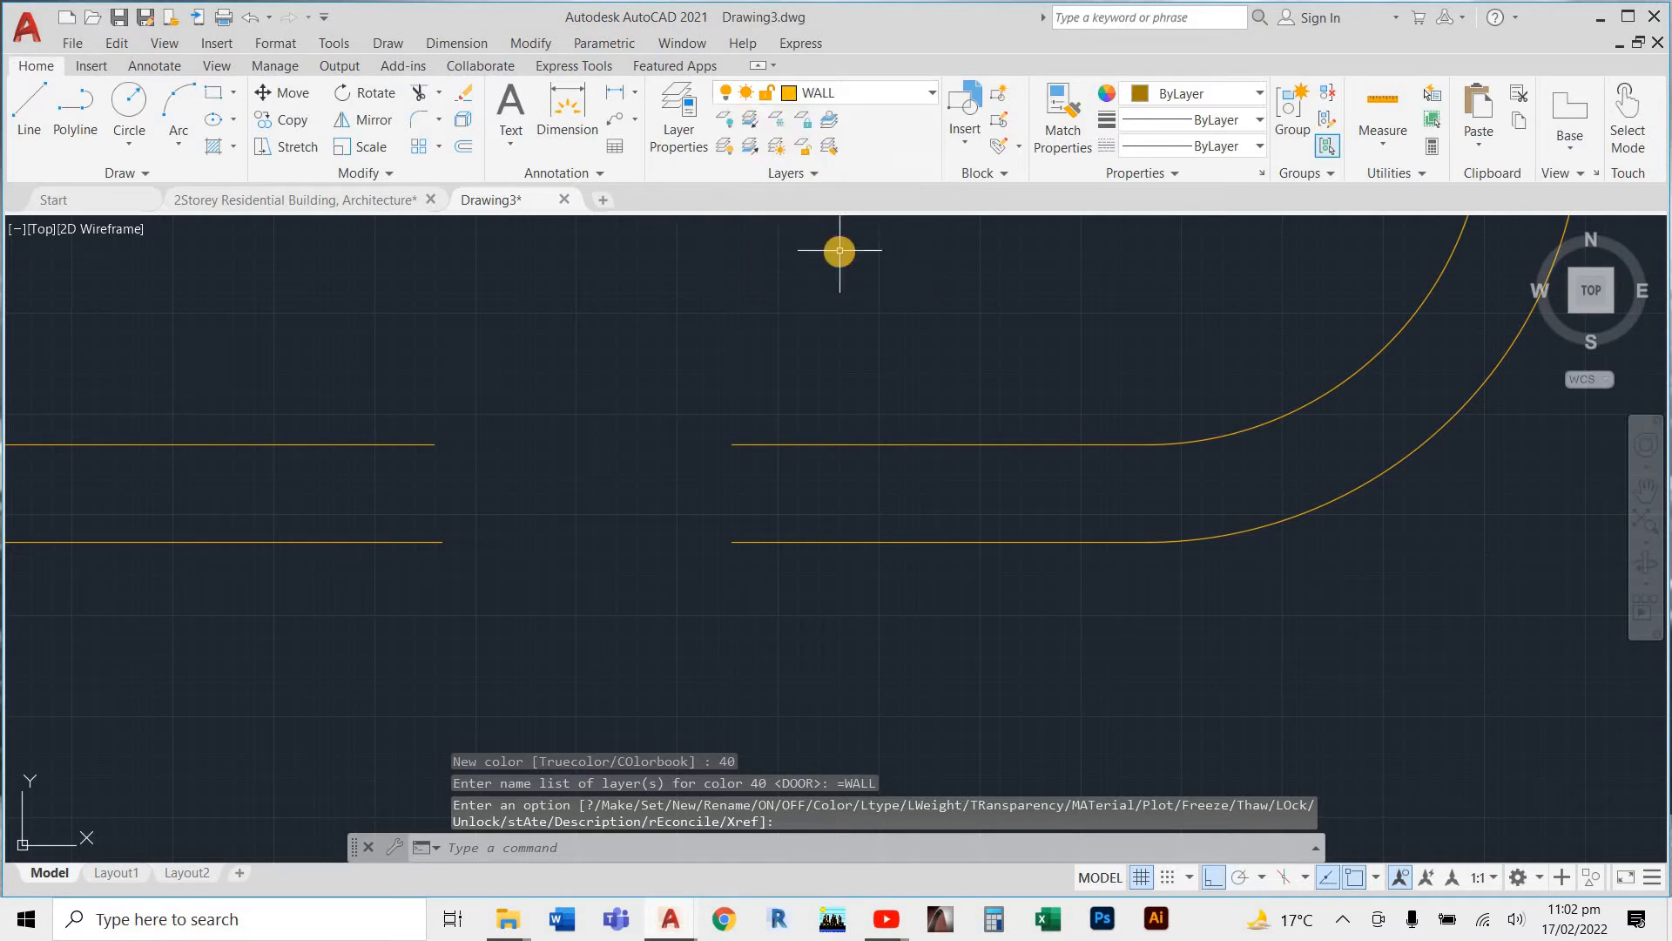
Close the wall end on the rounded-corner side of the opening with a vertical line between both wall lines
text(l)
key(Return)
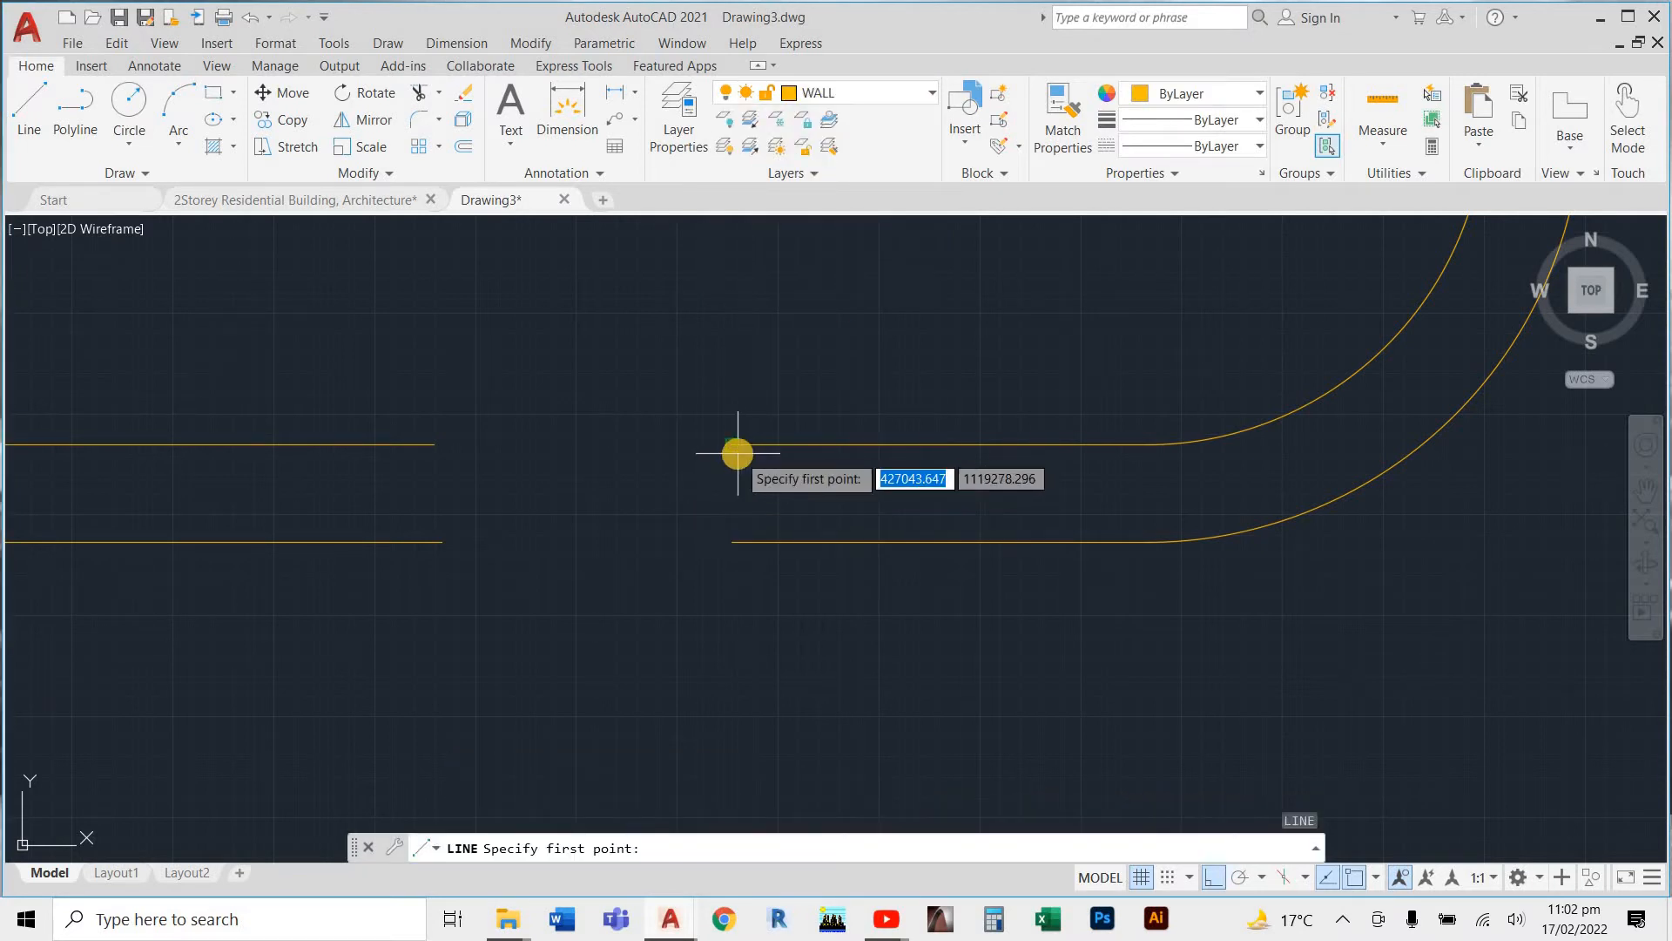
click(733, 446)
scroll(725, 543, up, 4)
click(737, 541)
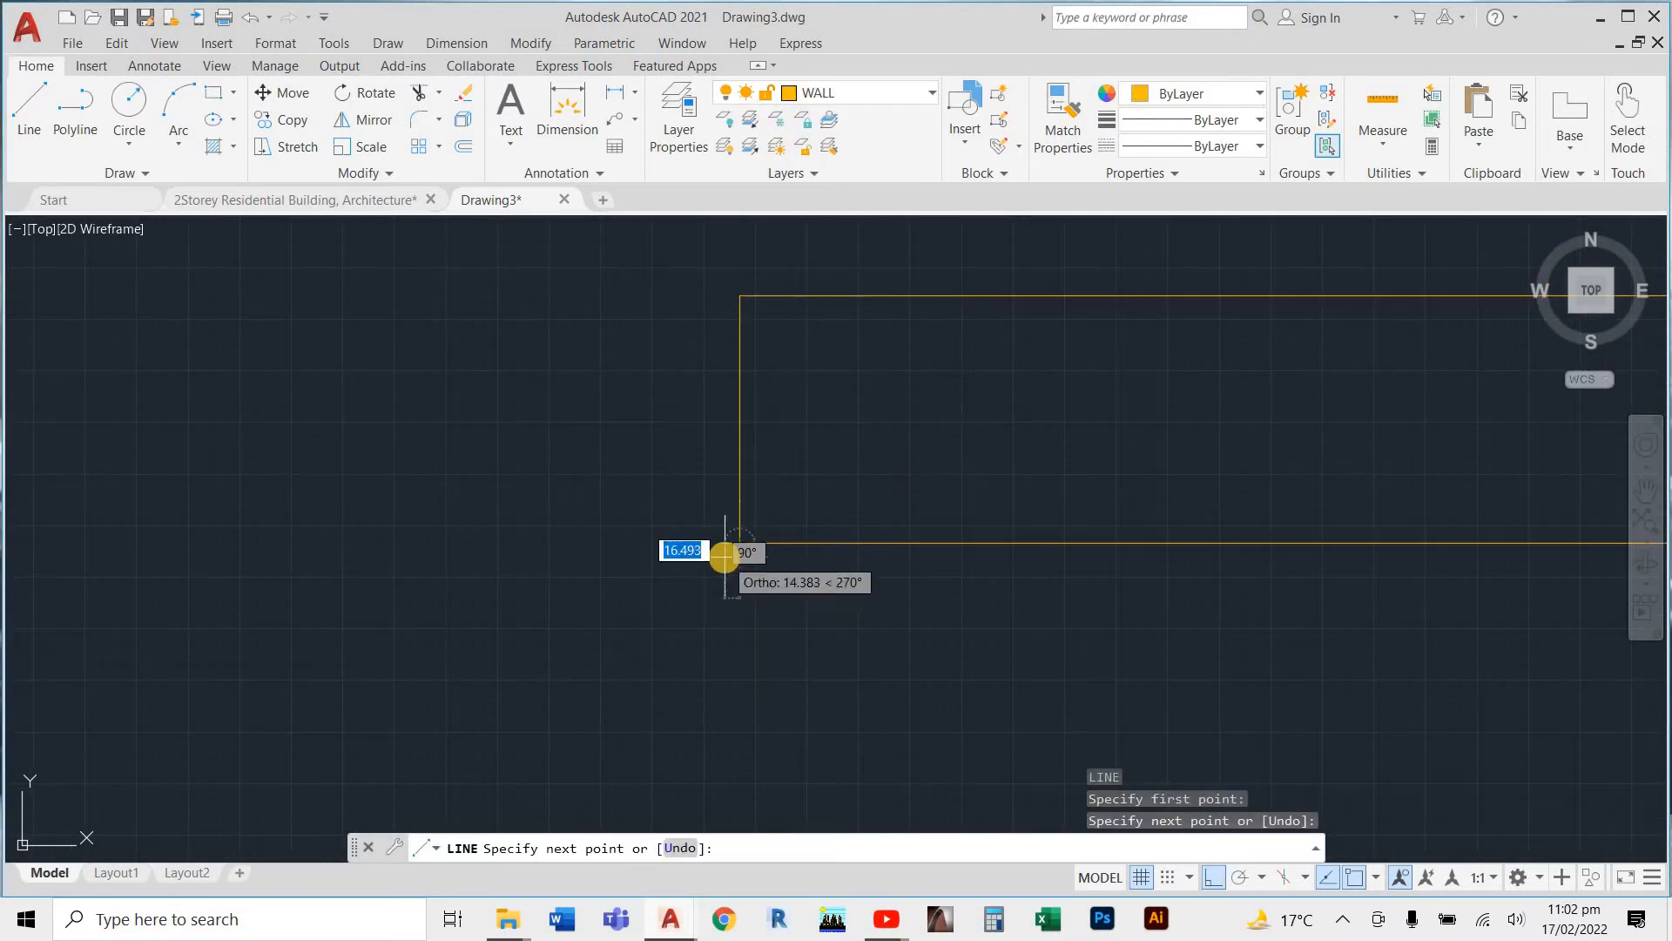
key(Escape)
Close the opposite wall end with a vertical line from the upper line's endpoint and trim the lower line's overhang beyond it
key(Return)
scroll(720, 580, down, 4)
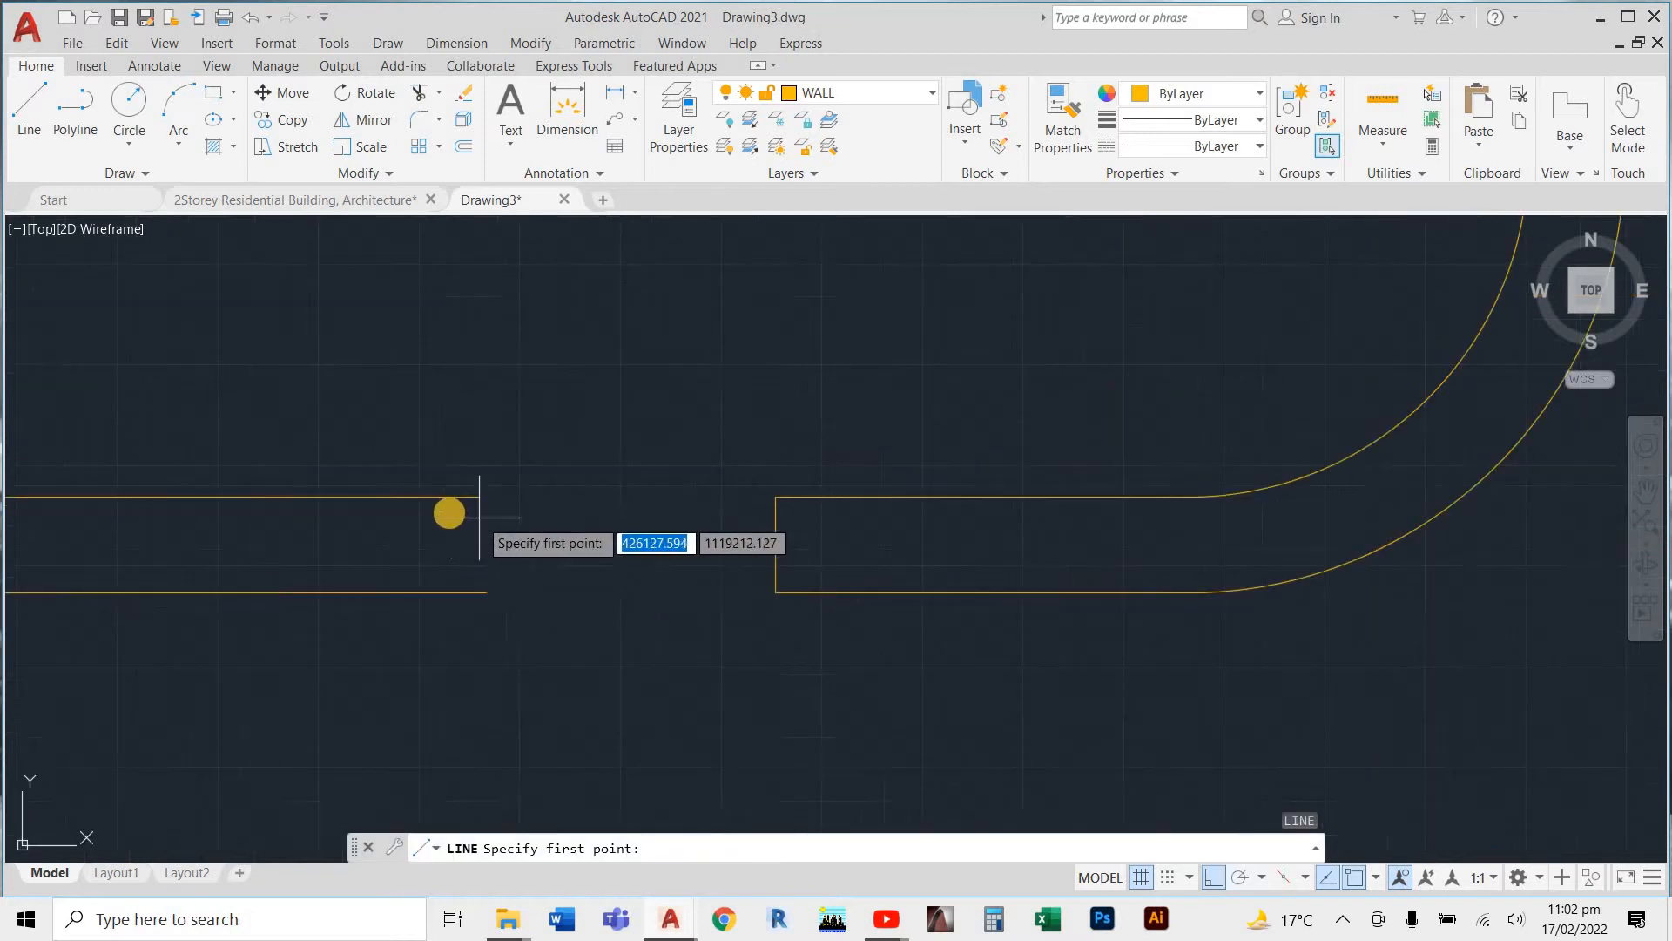
click(477, 497)
scroll(467, 606, up, 4)
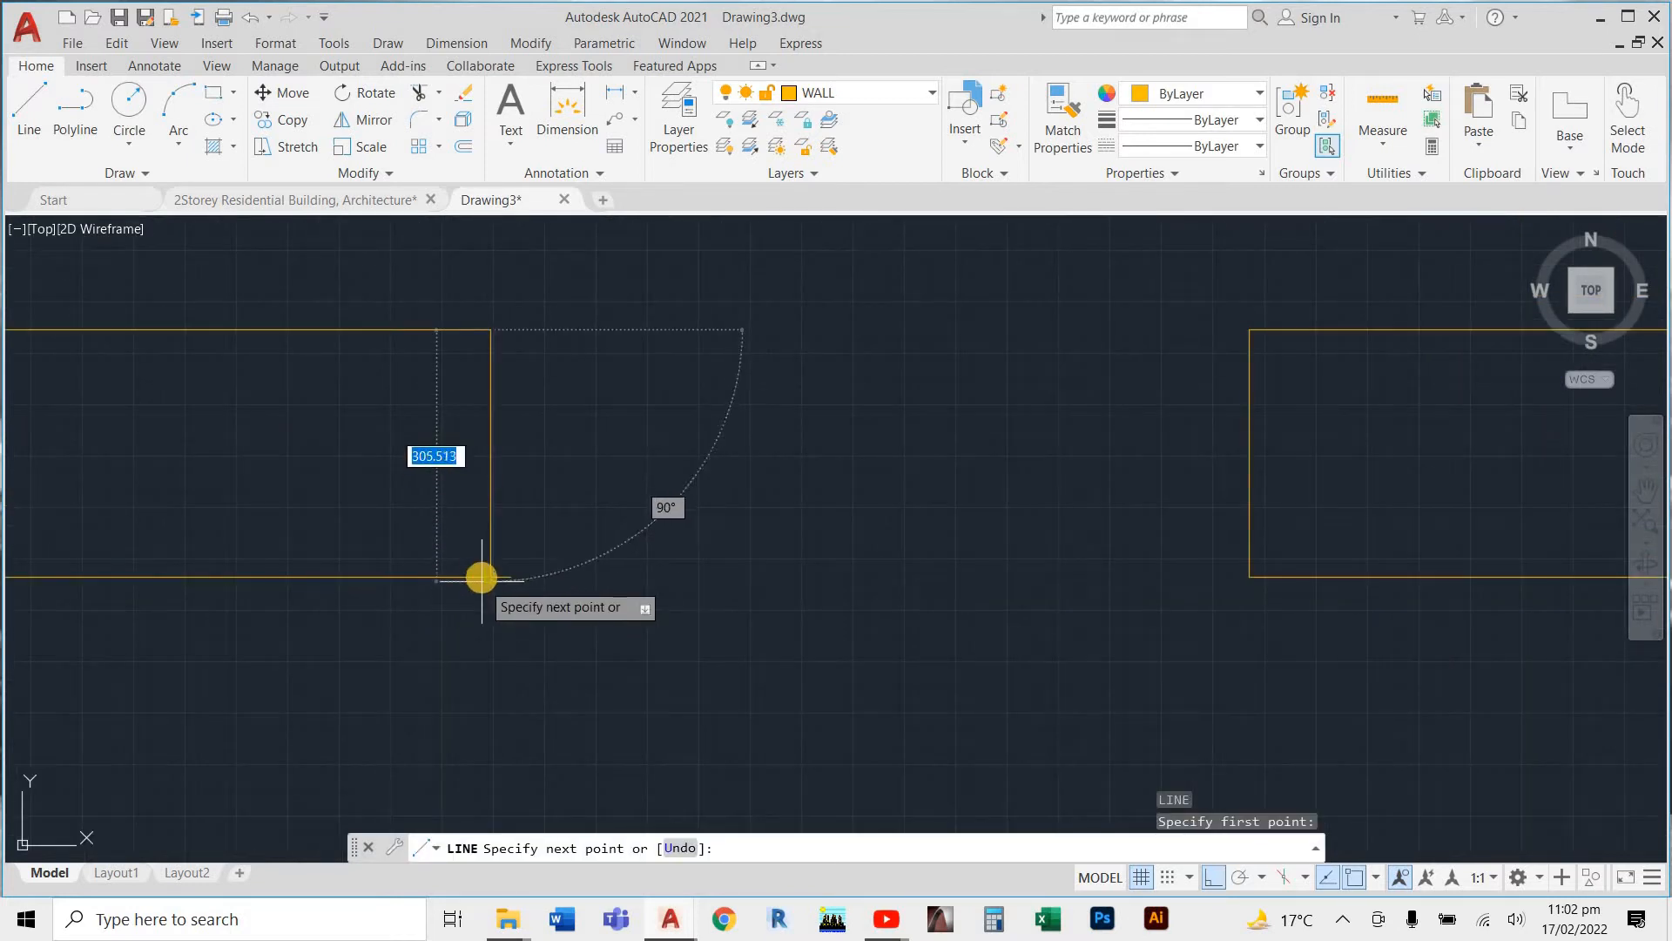
click(490, 575)
key(Escape)
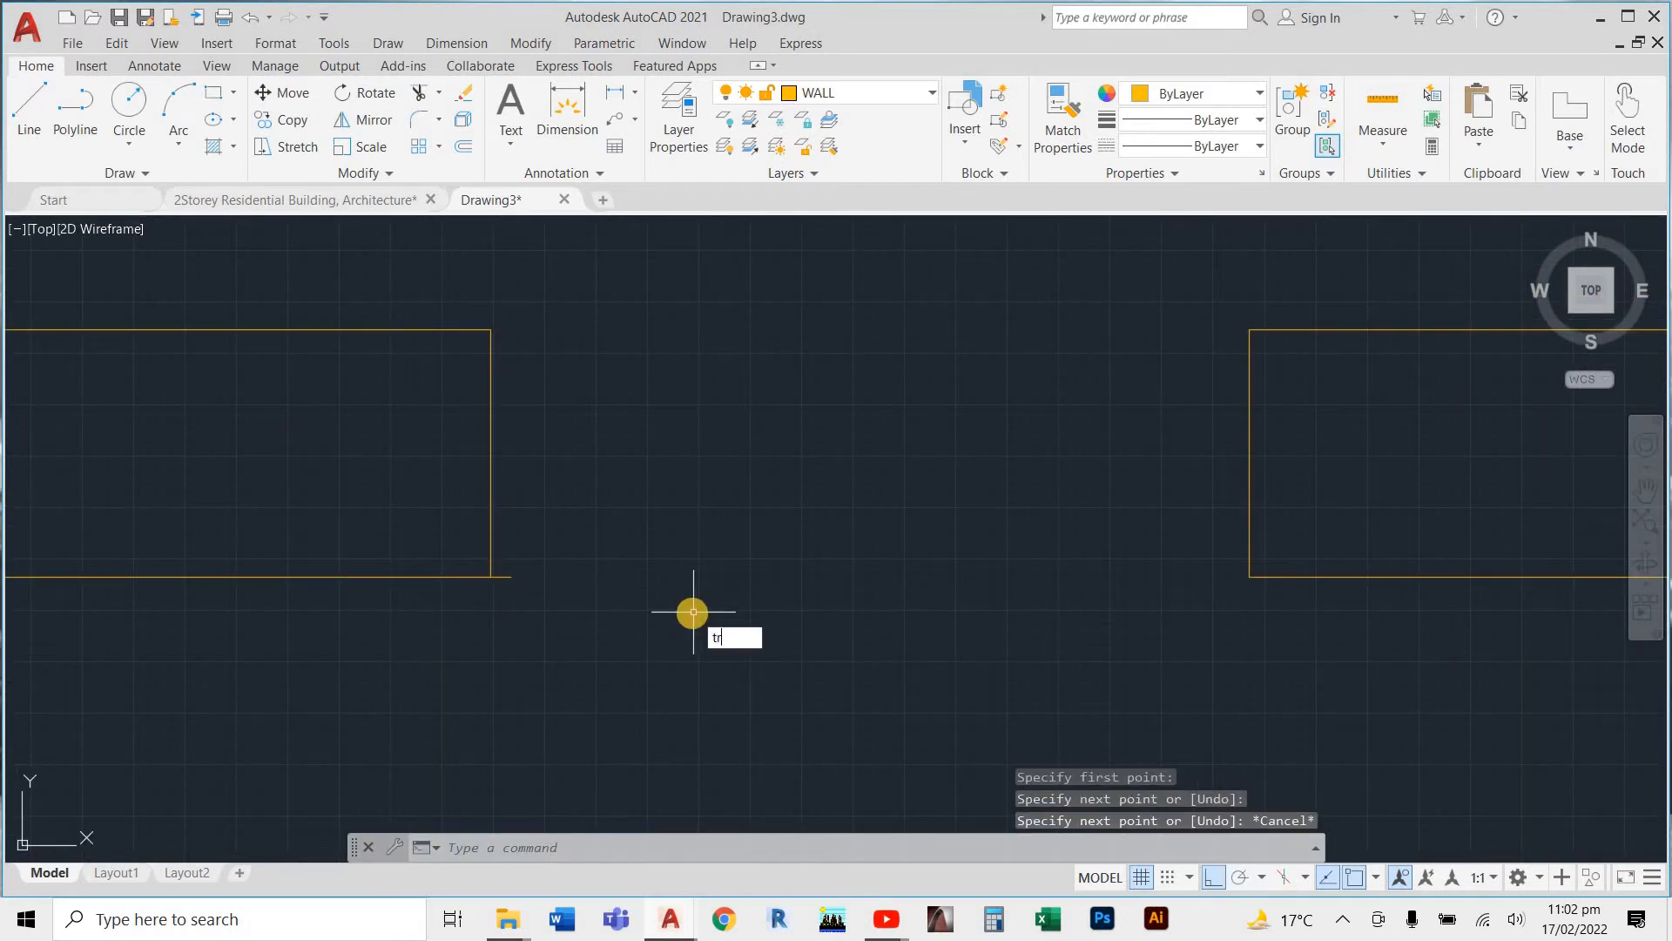
key(Return)
drag(534, 532, 470, 616)
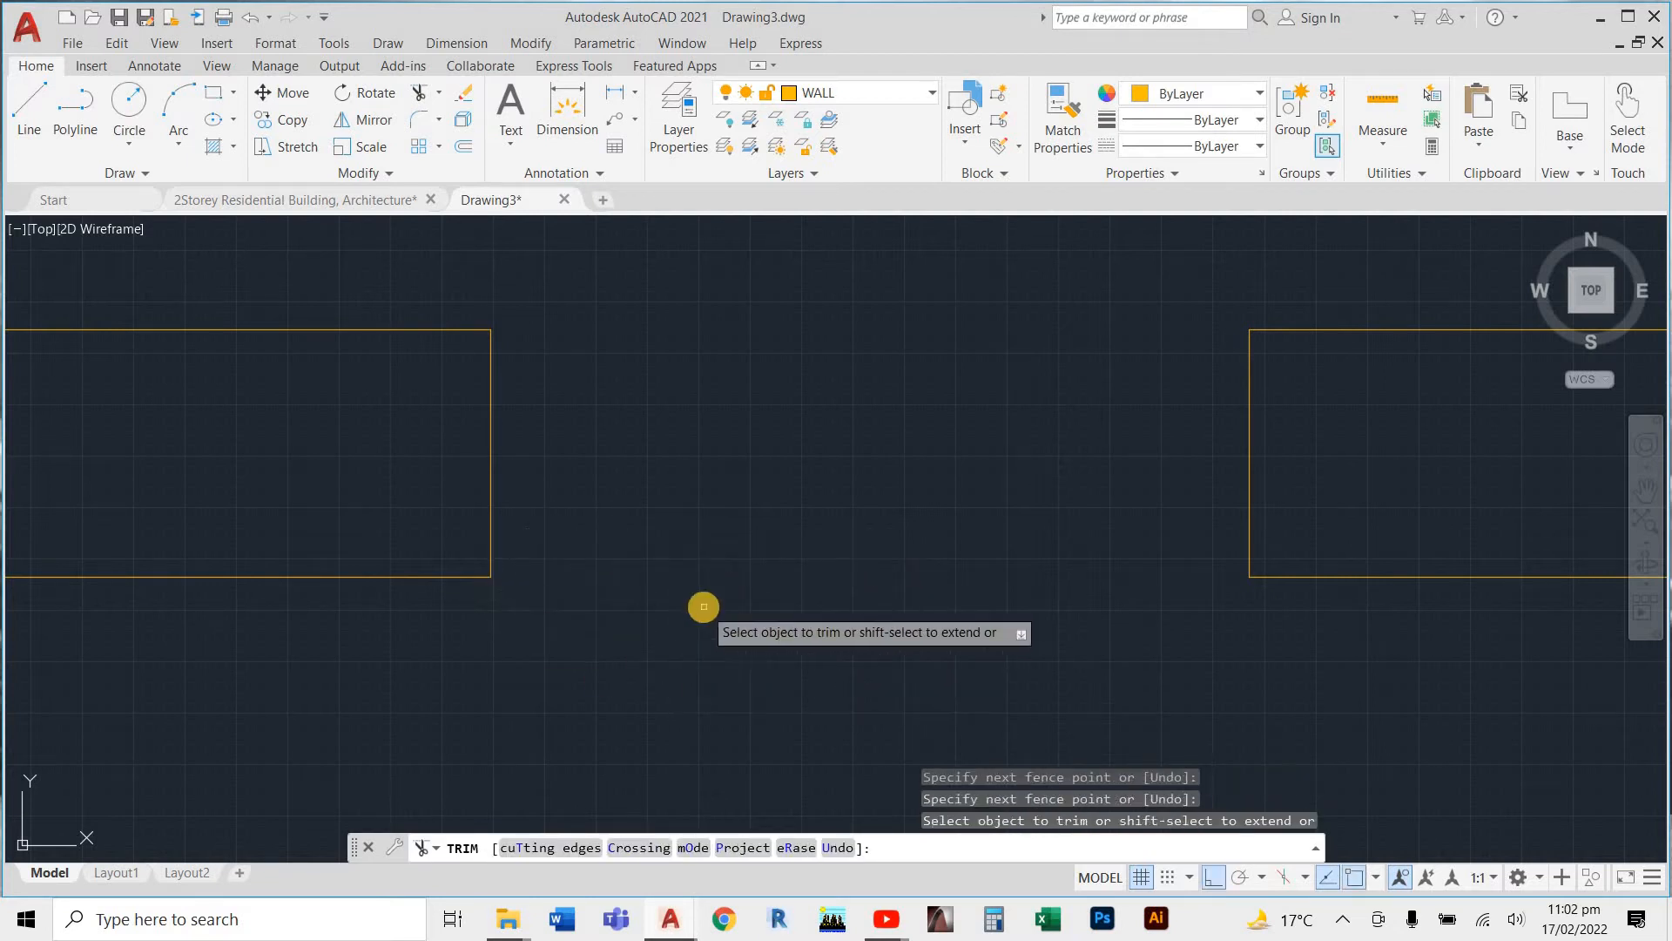
Start a polyline for the new door and make DOOR the current layer
key(Escape)
key(Escape)
key(Escape)
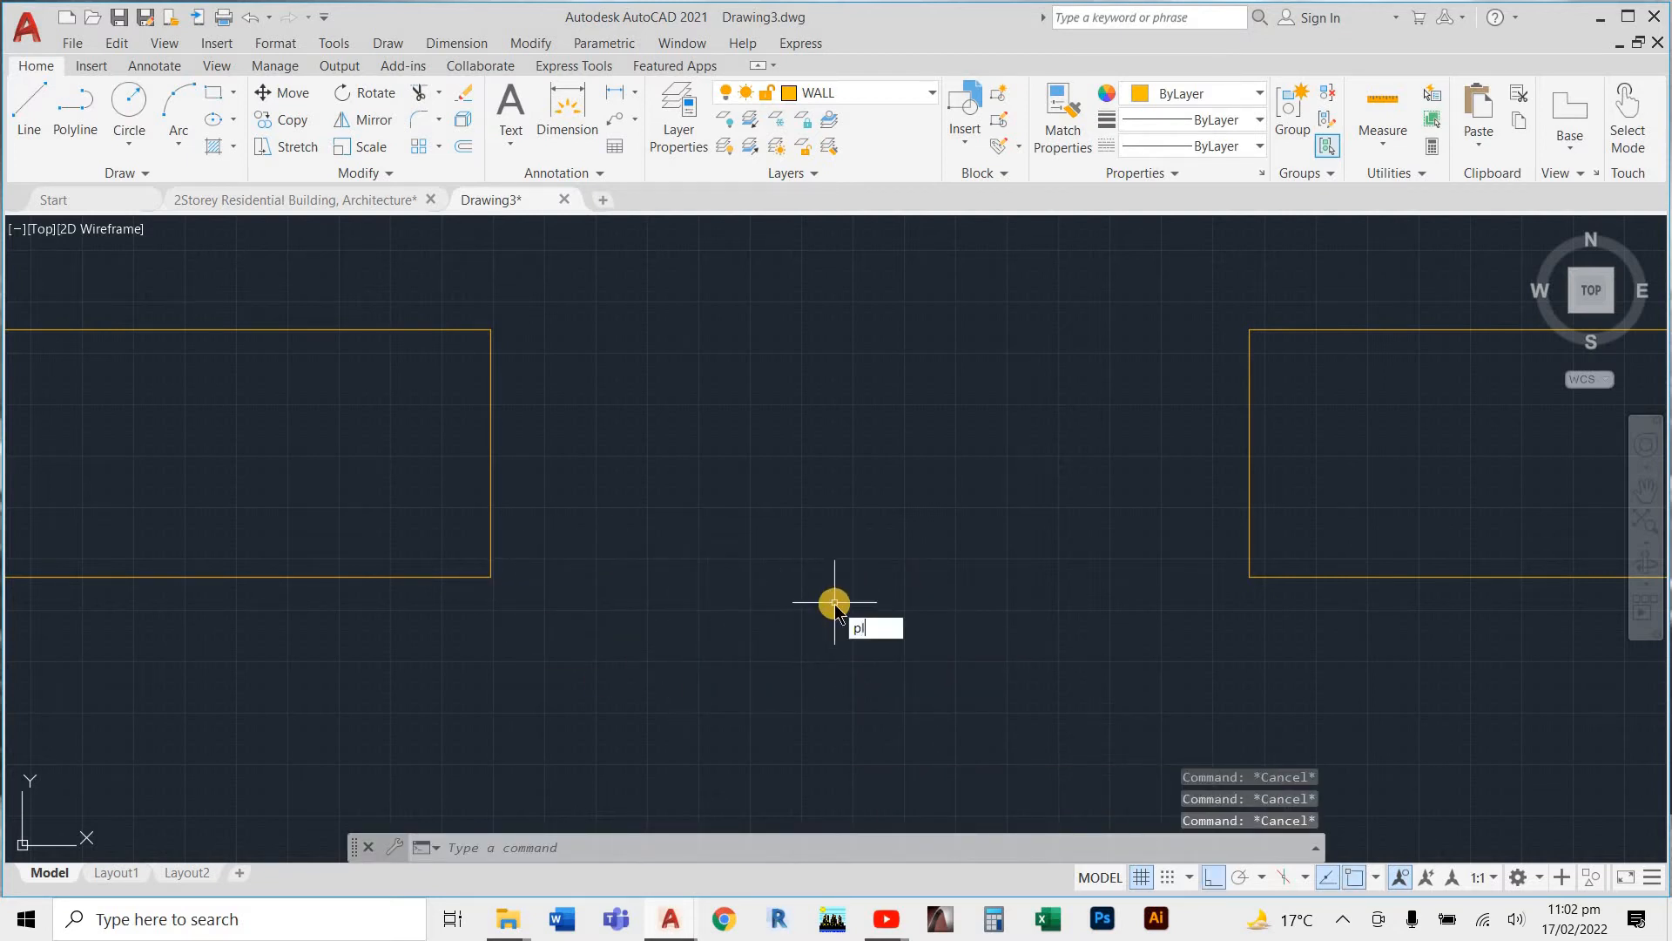
key(Return)
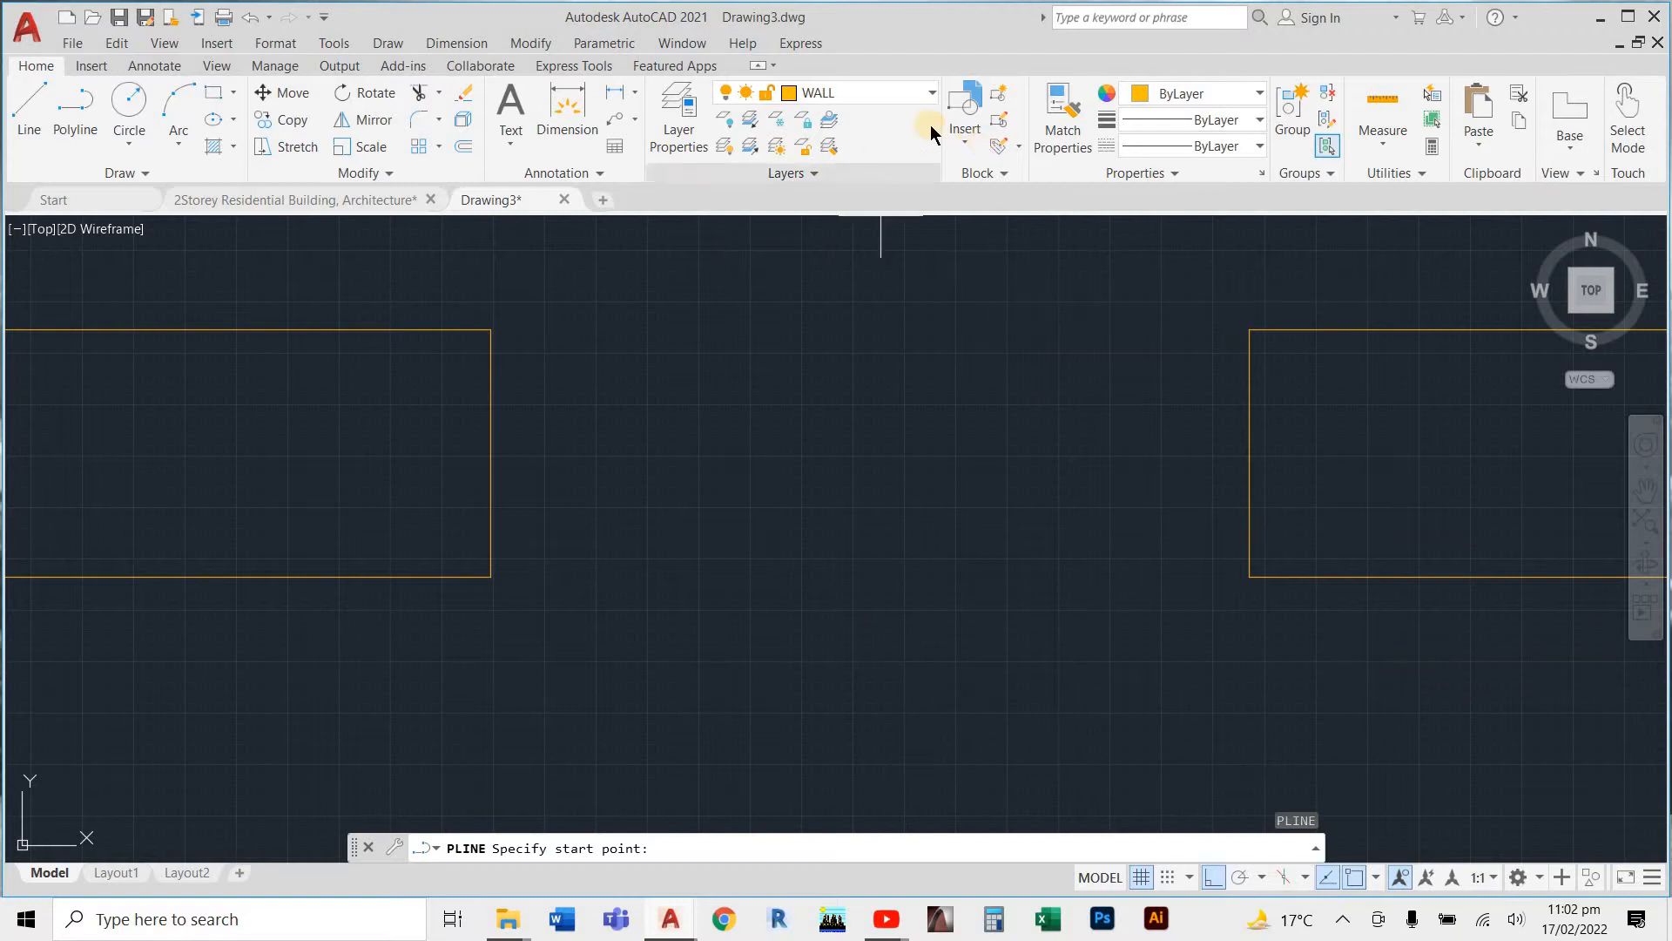
click(874, 93)
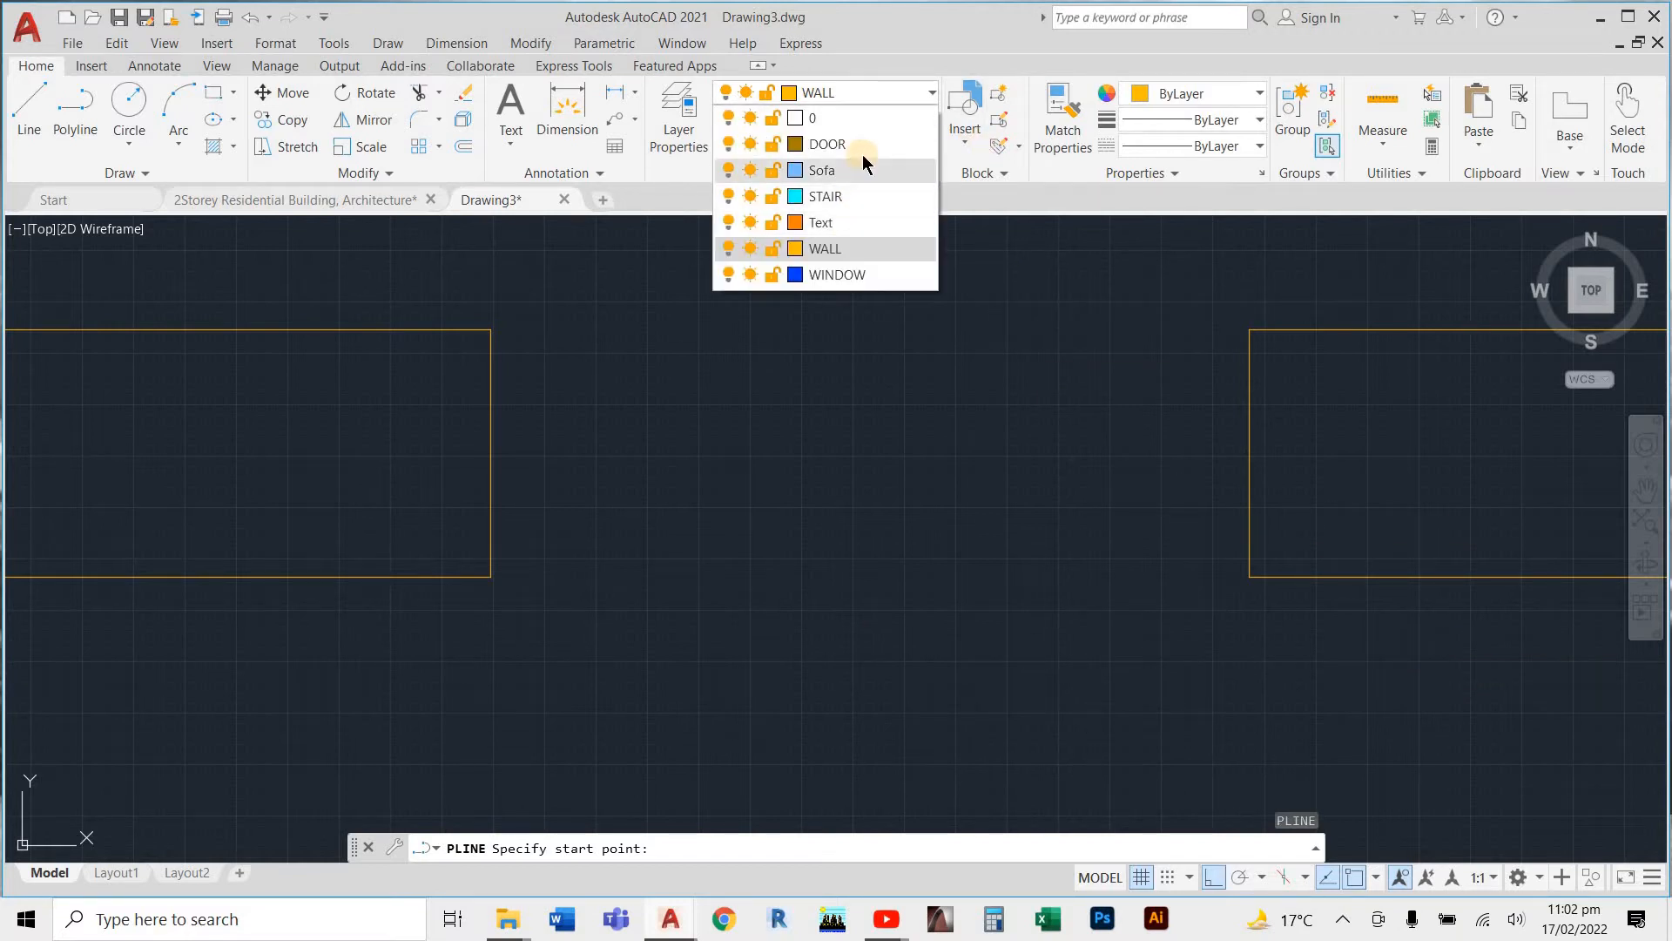
click(862, 149)
Draw the door leaf as a thick vertical polyline from the lower corner of the wall end beside the rounded corner up past the wall
scroll(1296, 601, up, 5)
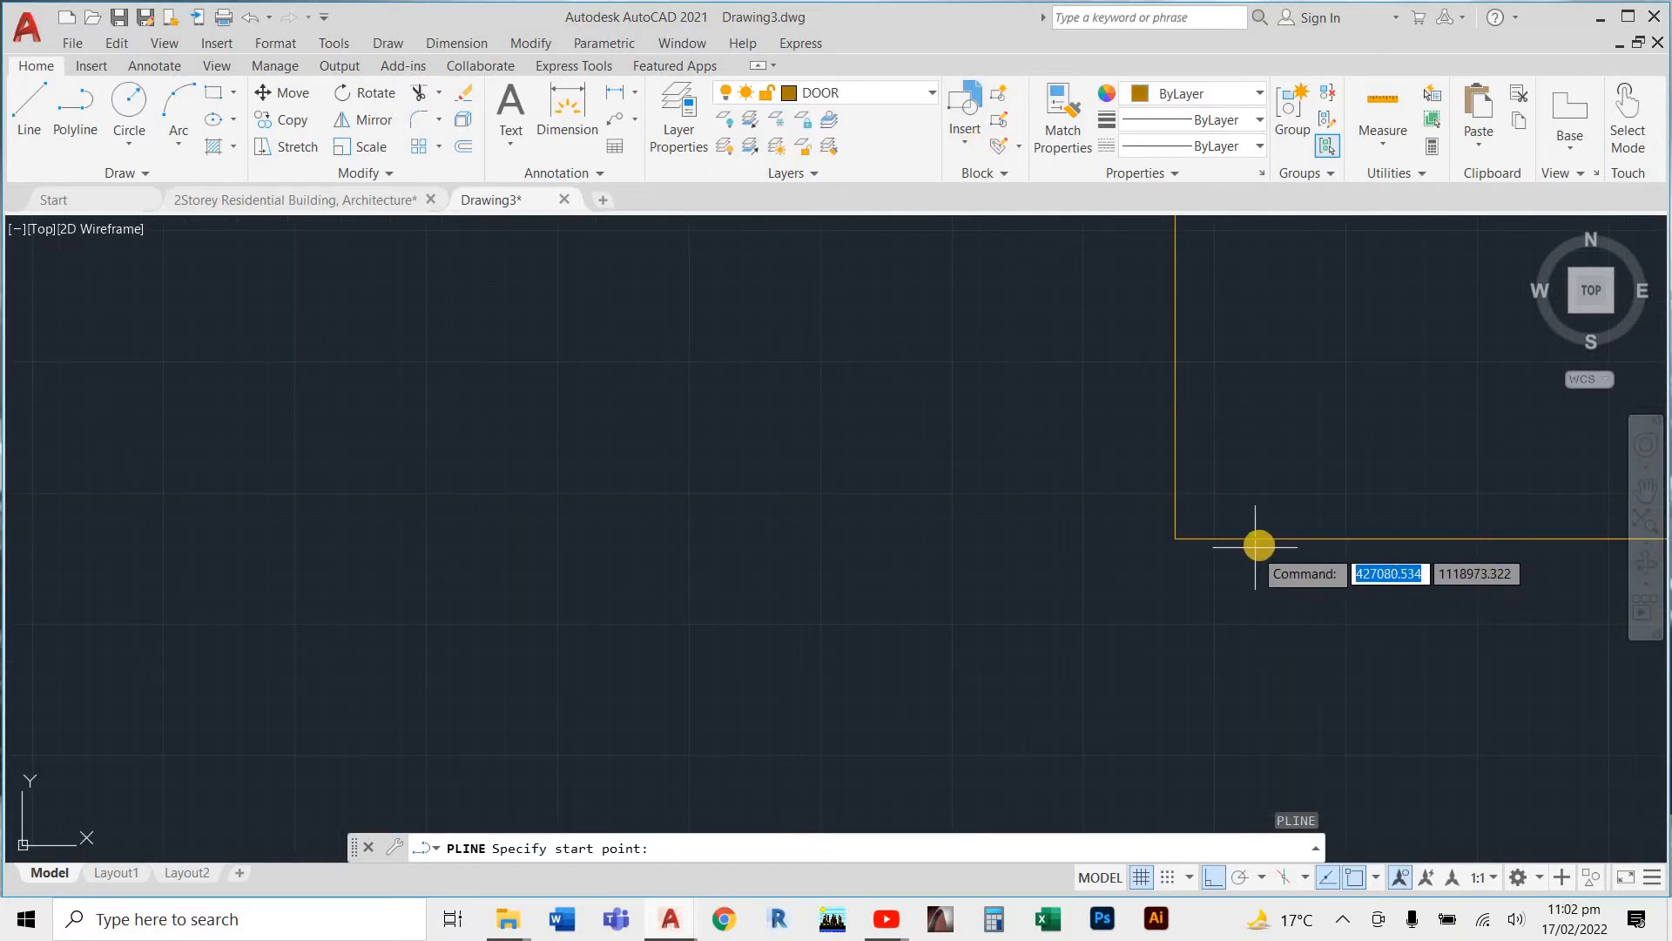
click(1260, 540)
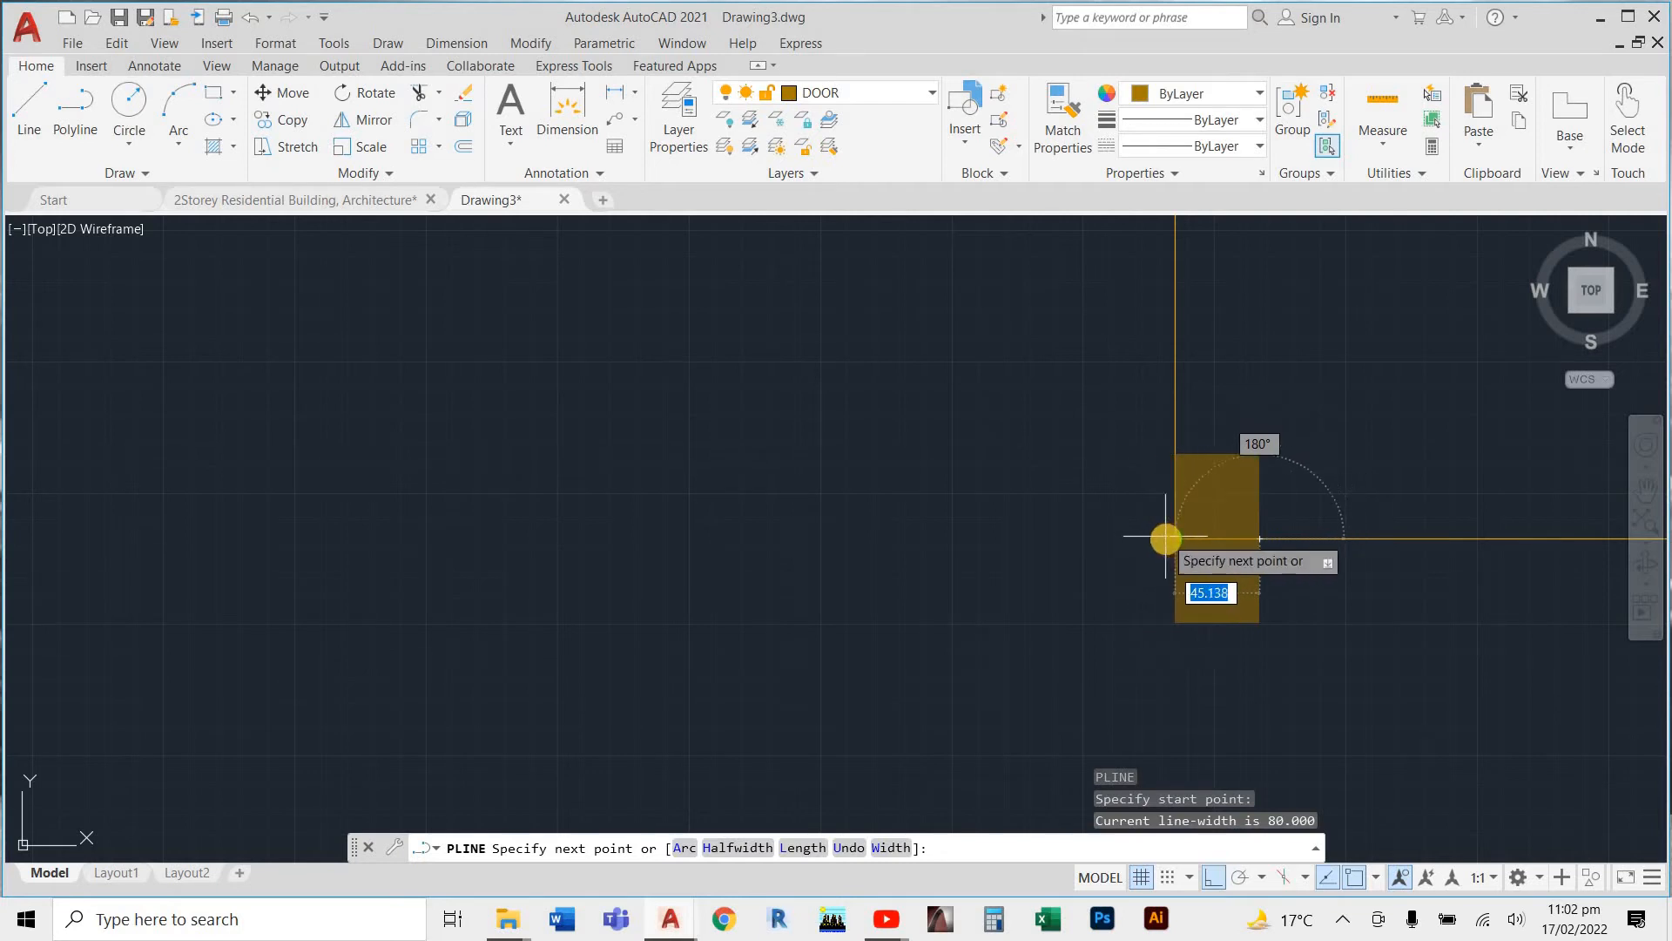
click(1175, 538)
scroll(1155, 609, down, 9)
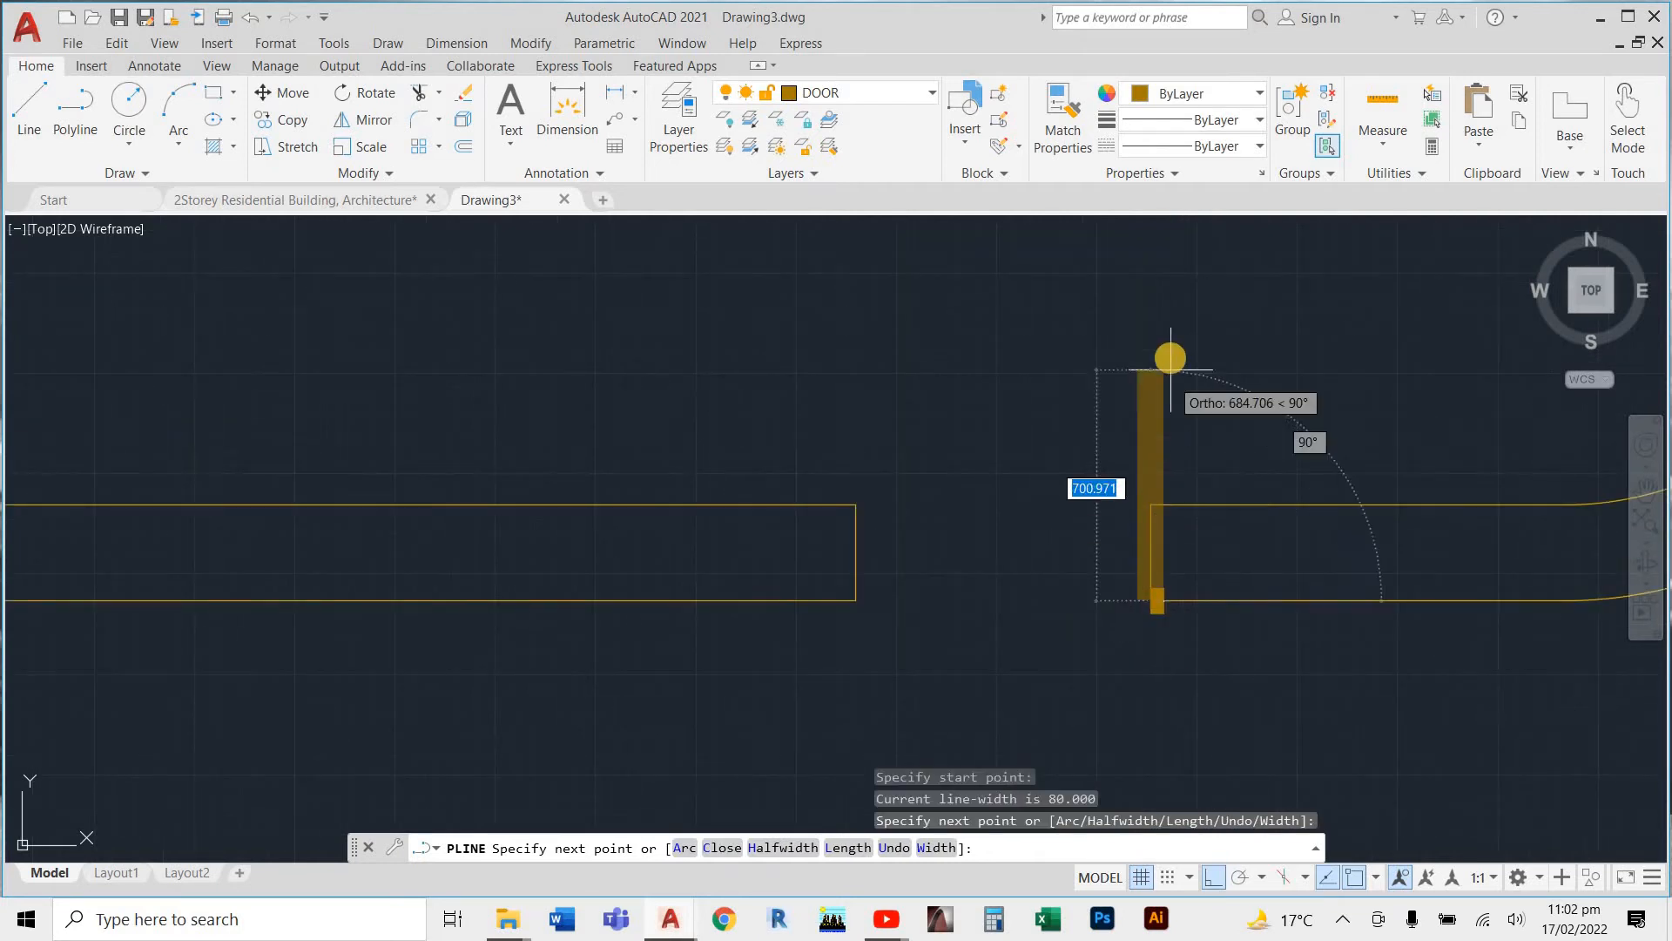
scroll(1168, 358, up, 4)
scroll(1168, 358, down, 6)
click(1174, 312)
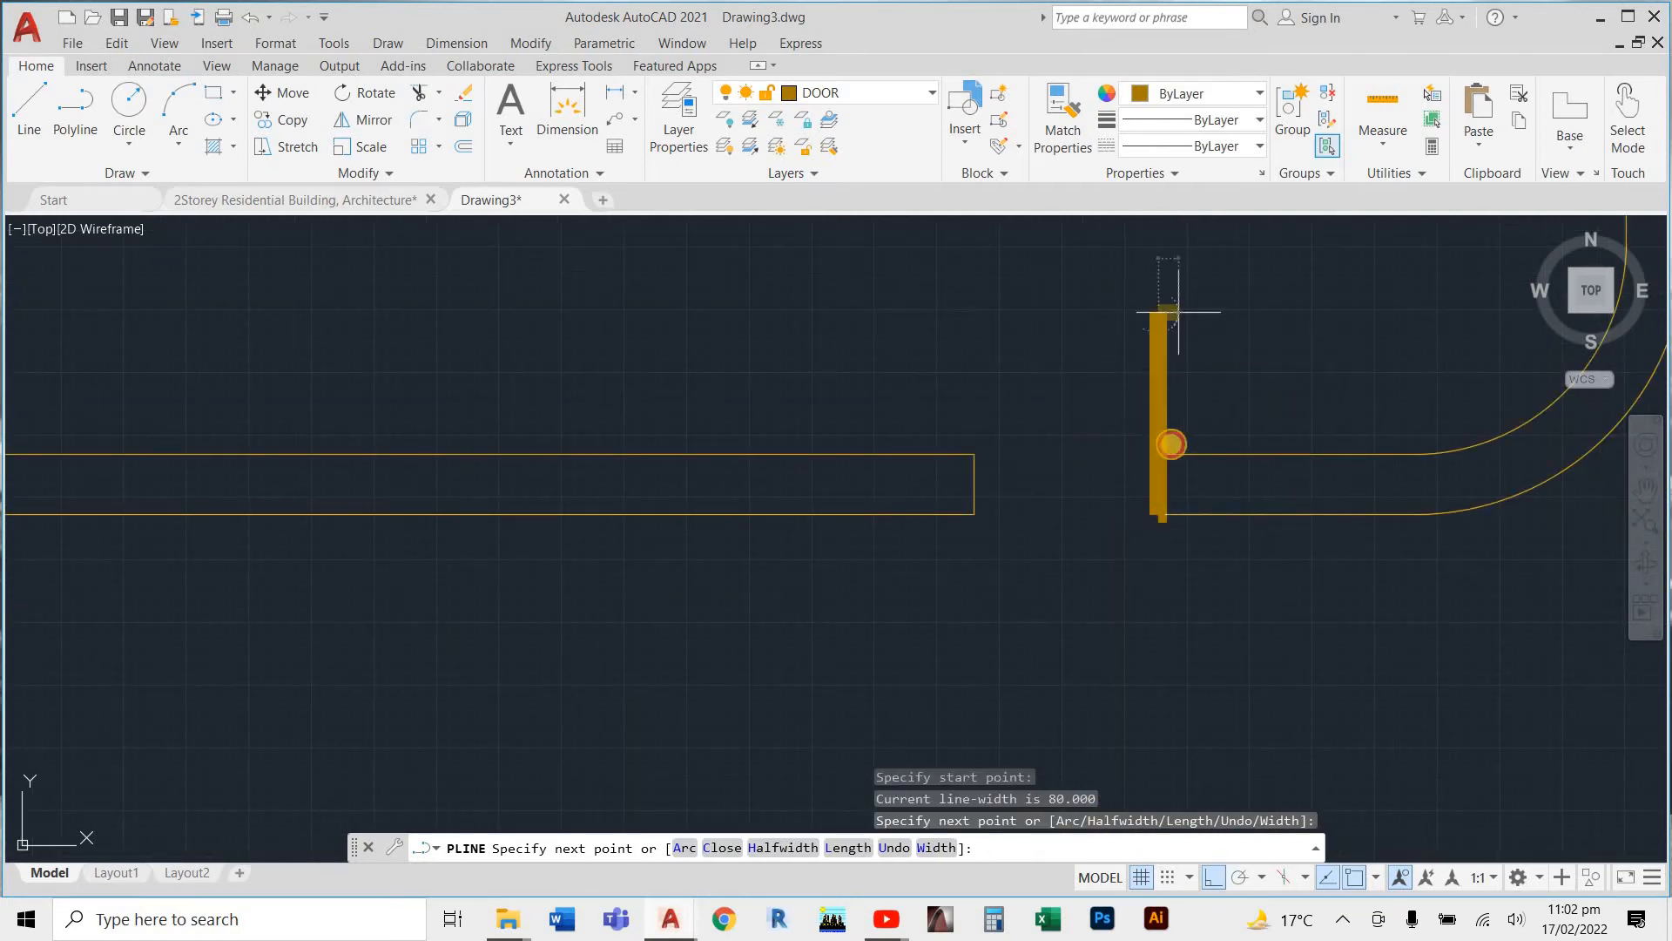
key(Escape)
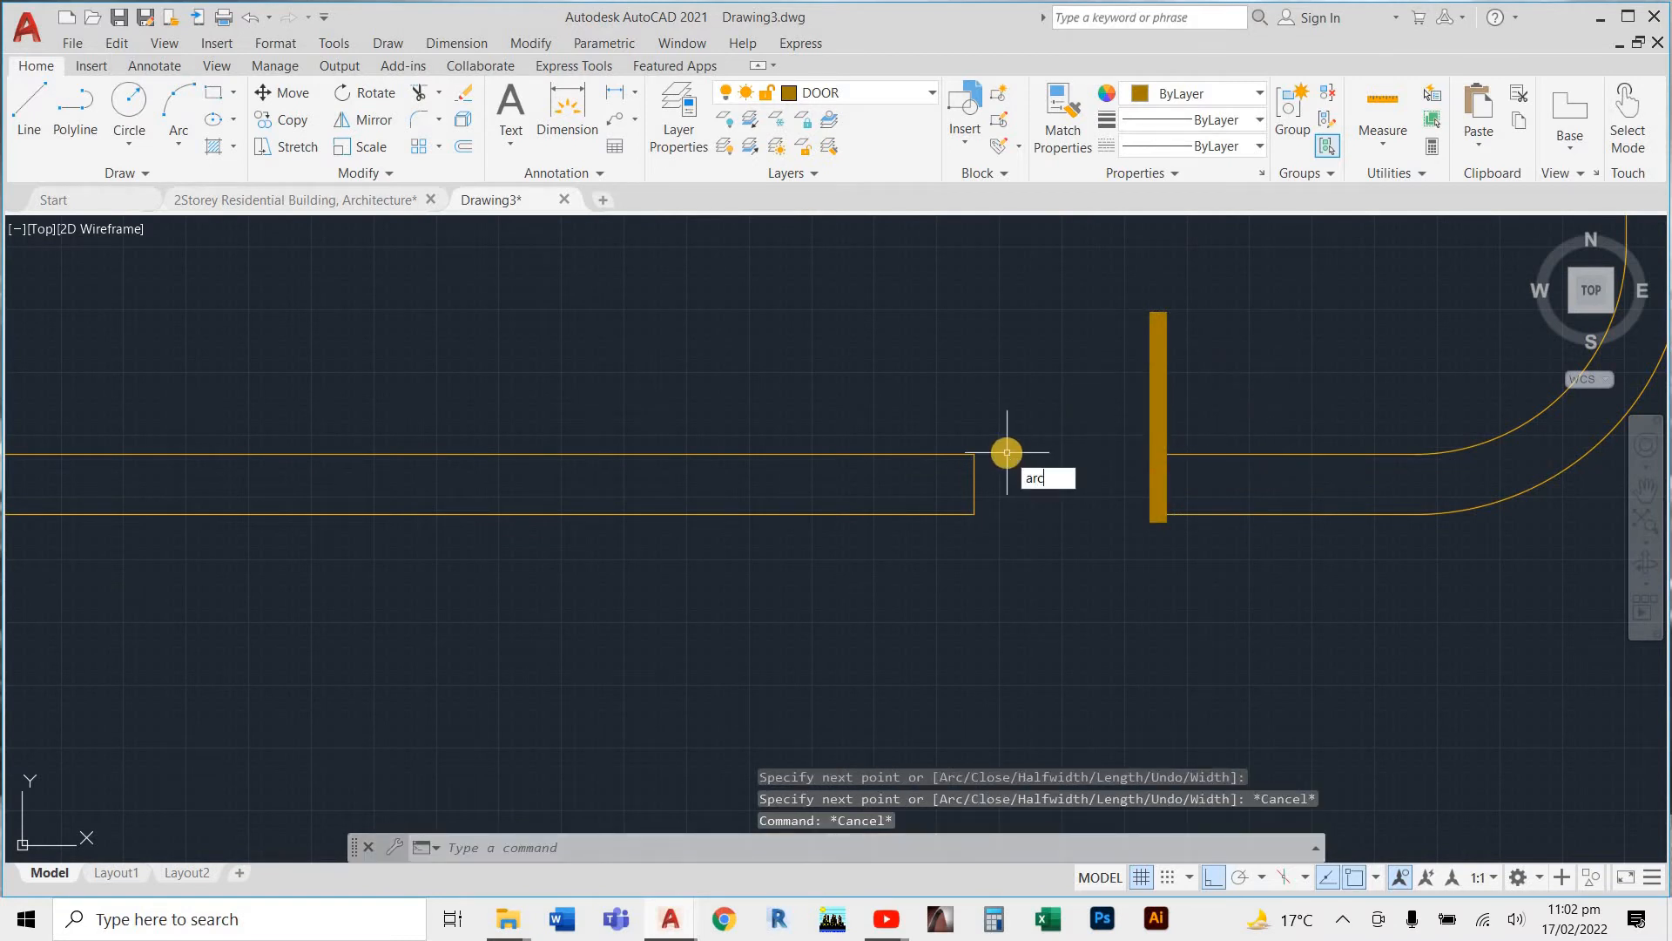
Draw a three-point swing arc from the leaf's upper end through the opposite wall end's upper corner, ending beyond the leaf
text(arc)
key(Return)
click(1155, 310)
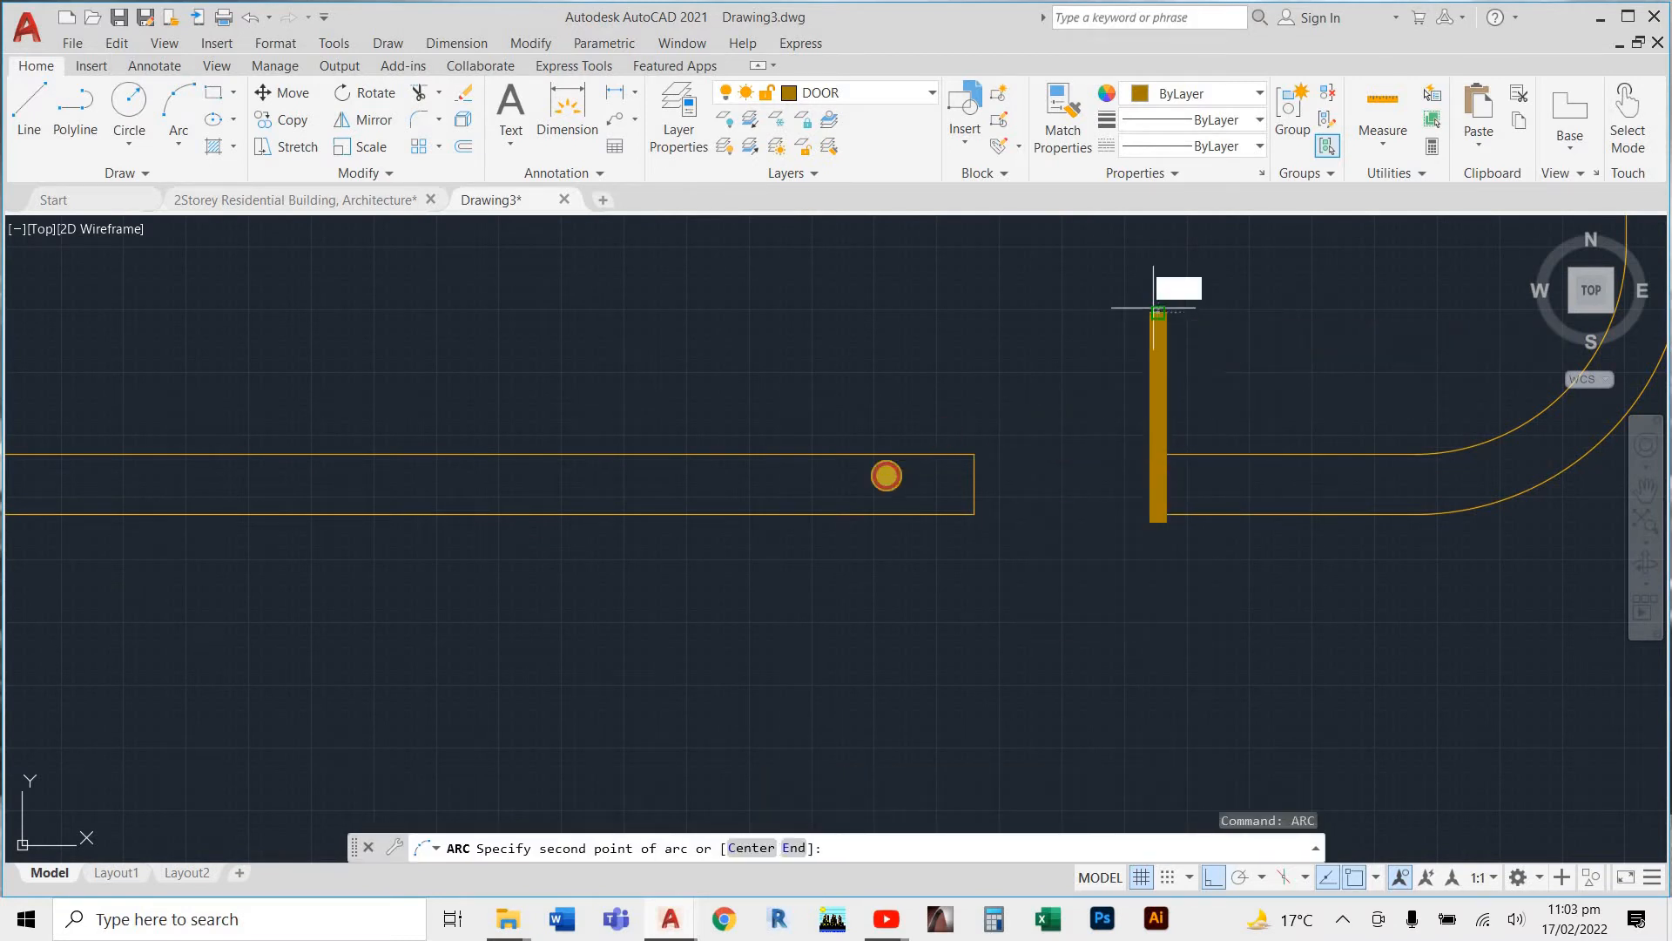
scroll(887, 475, up, 4)
click(1109, 398)
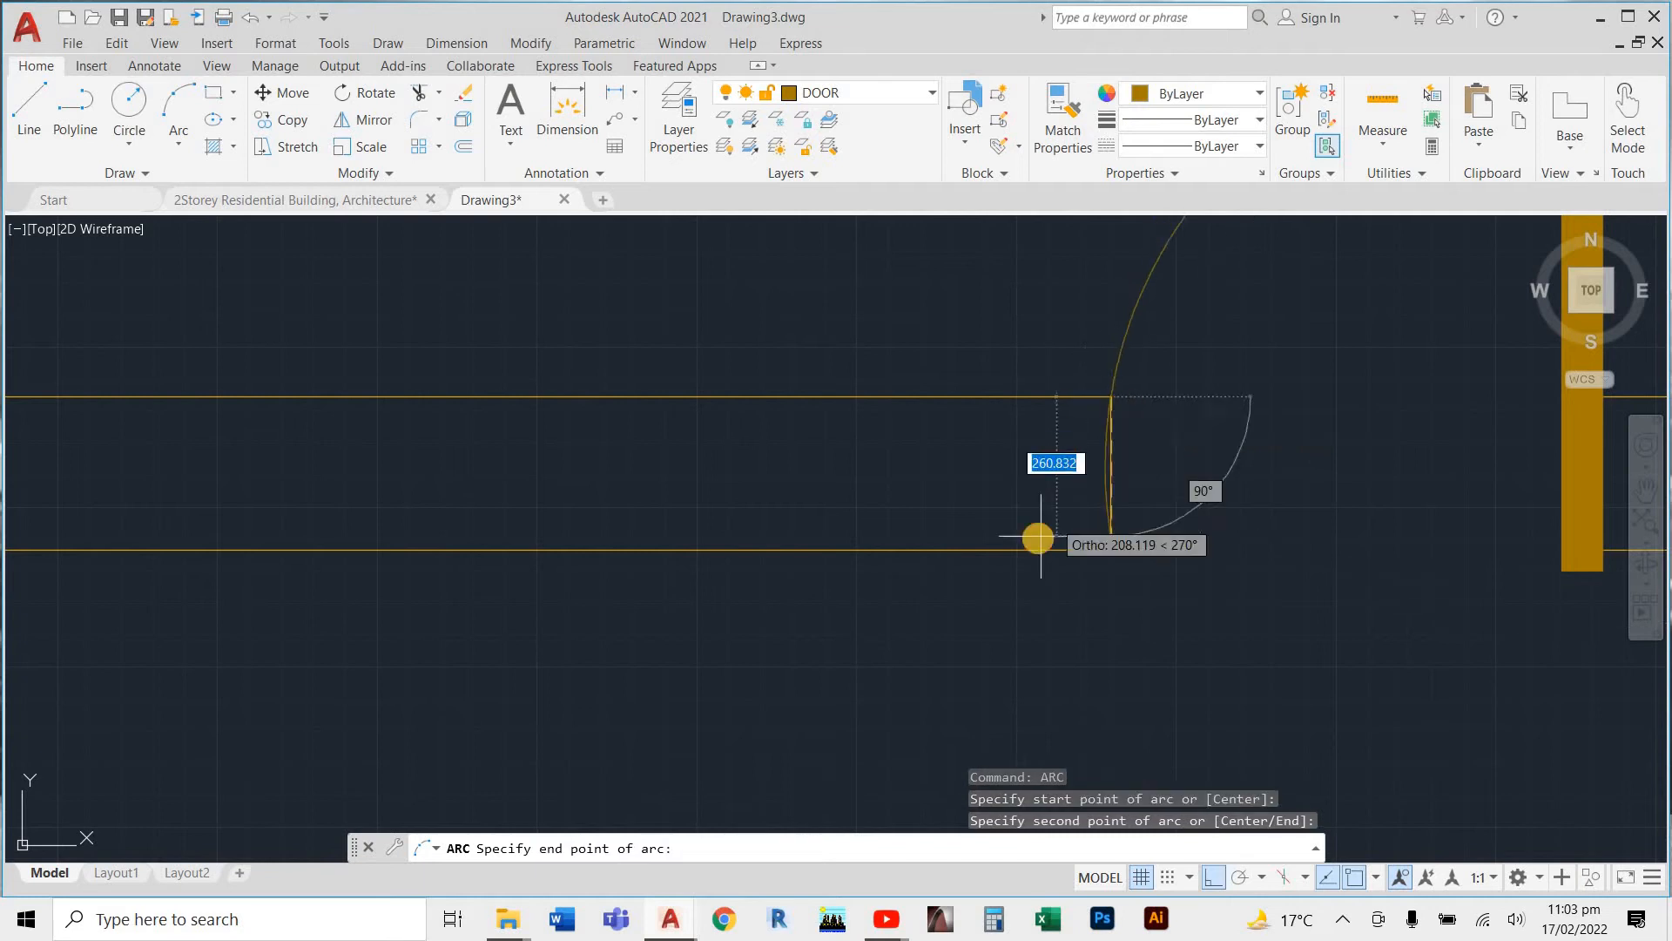
scroll(1038, 538, down, 4)
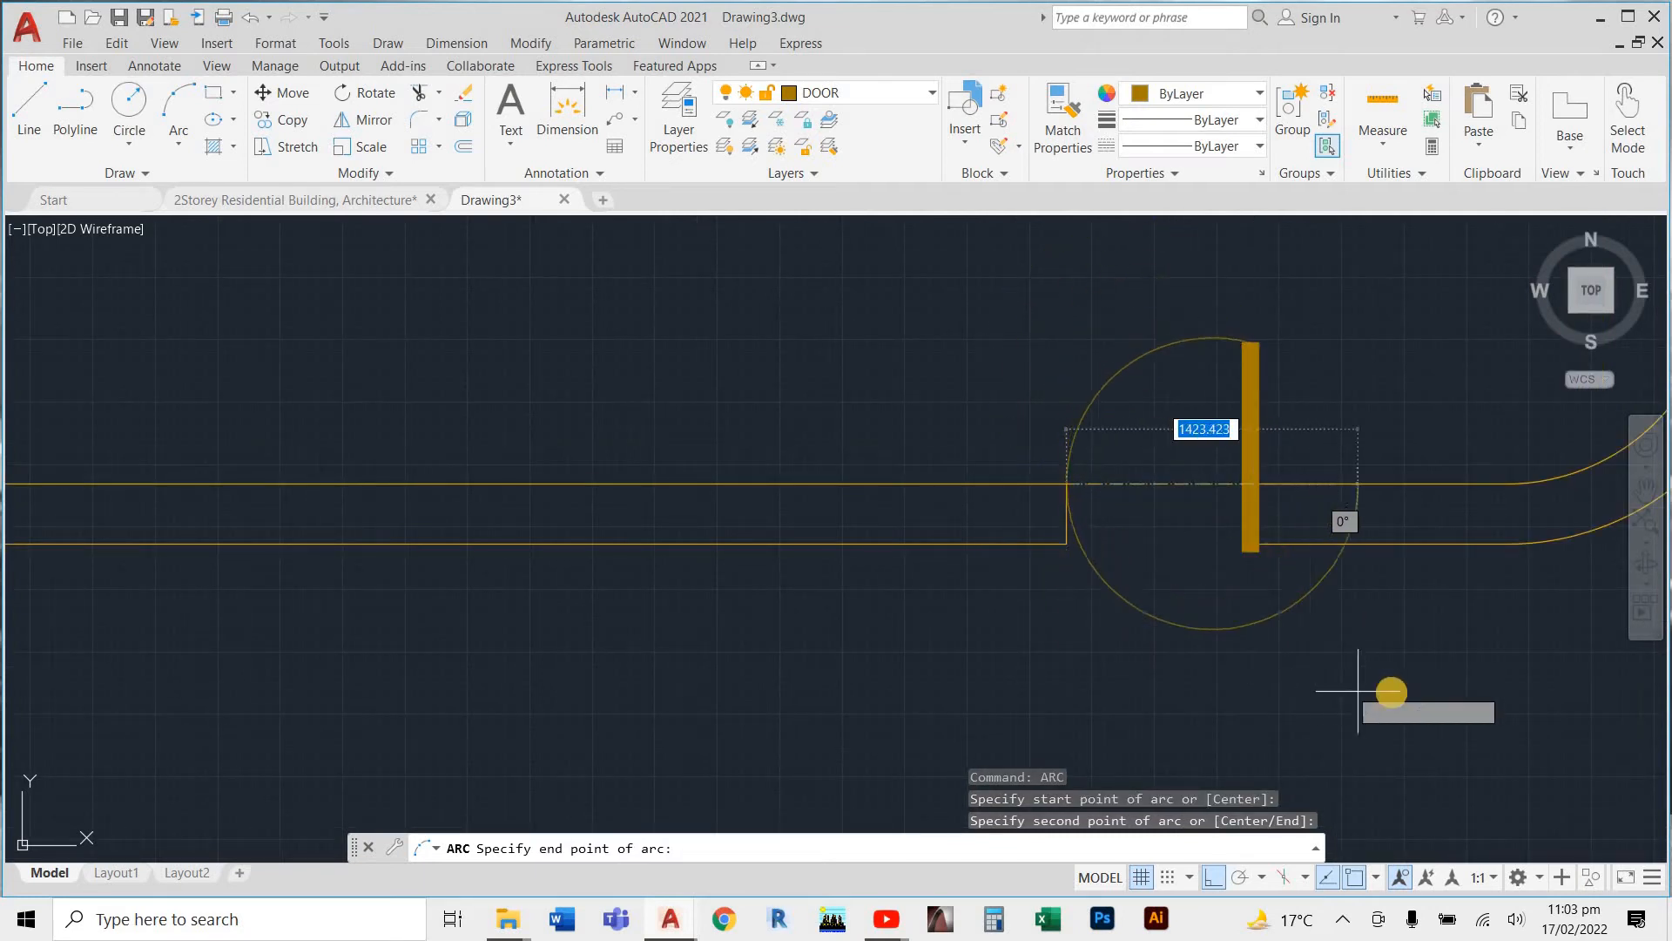
click(1393, 691)
scroll(1393, 692, down, 2)
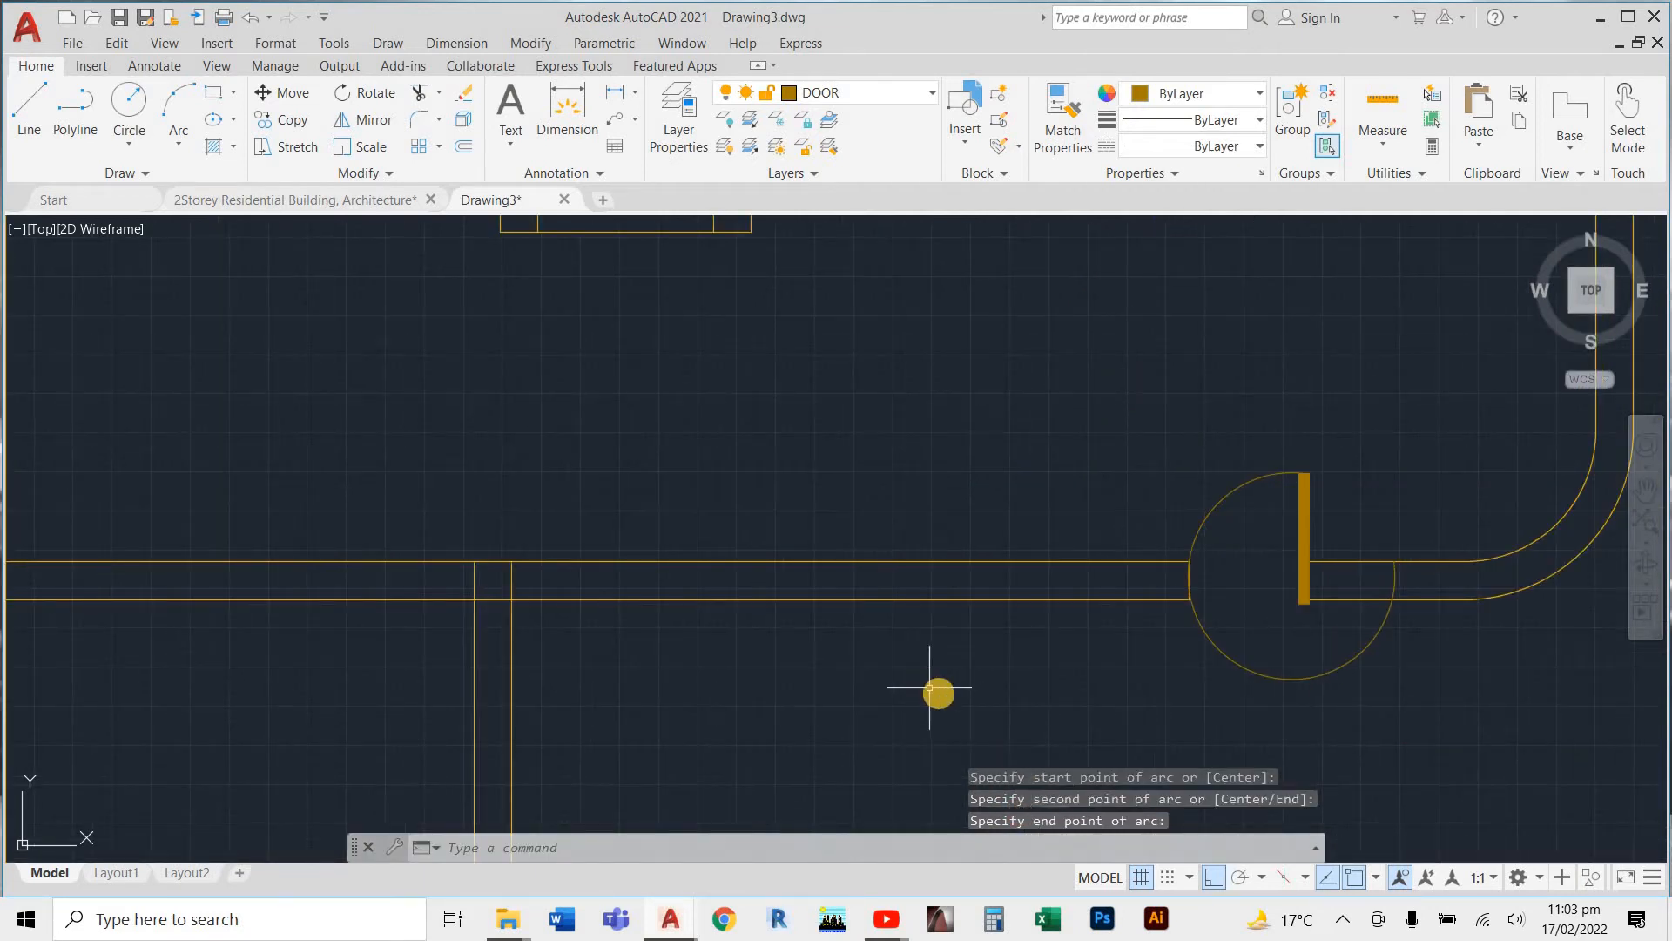
Trim off the lower part of the door's swing arc that runs below the opening
key(Escape)
key(Escape)
scroll(929, 688, down, 3)
scroll(967, 694, up, 2)
text(tr)
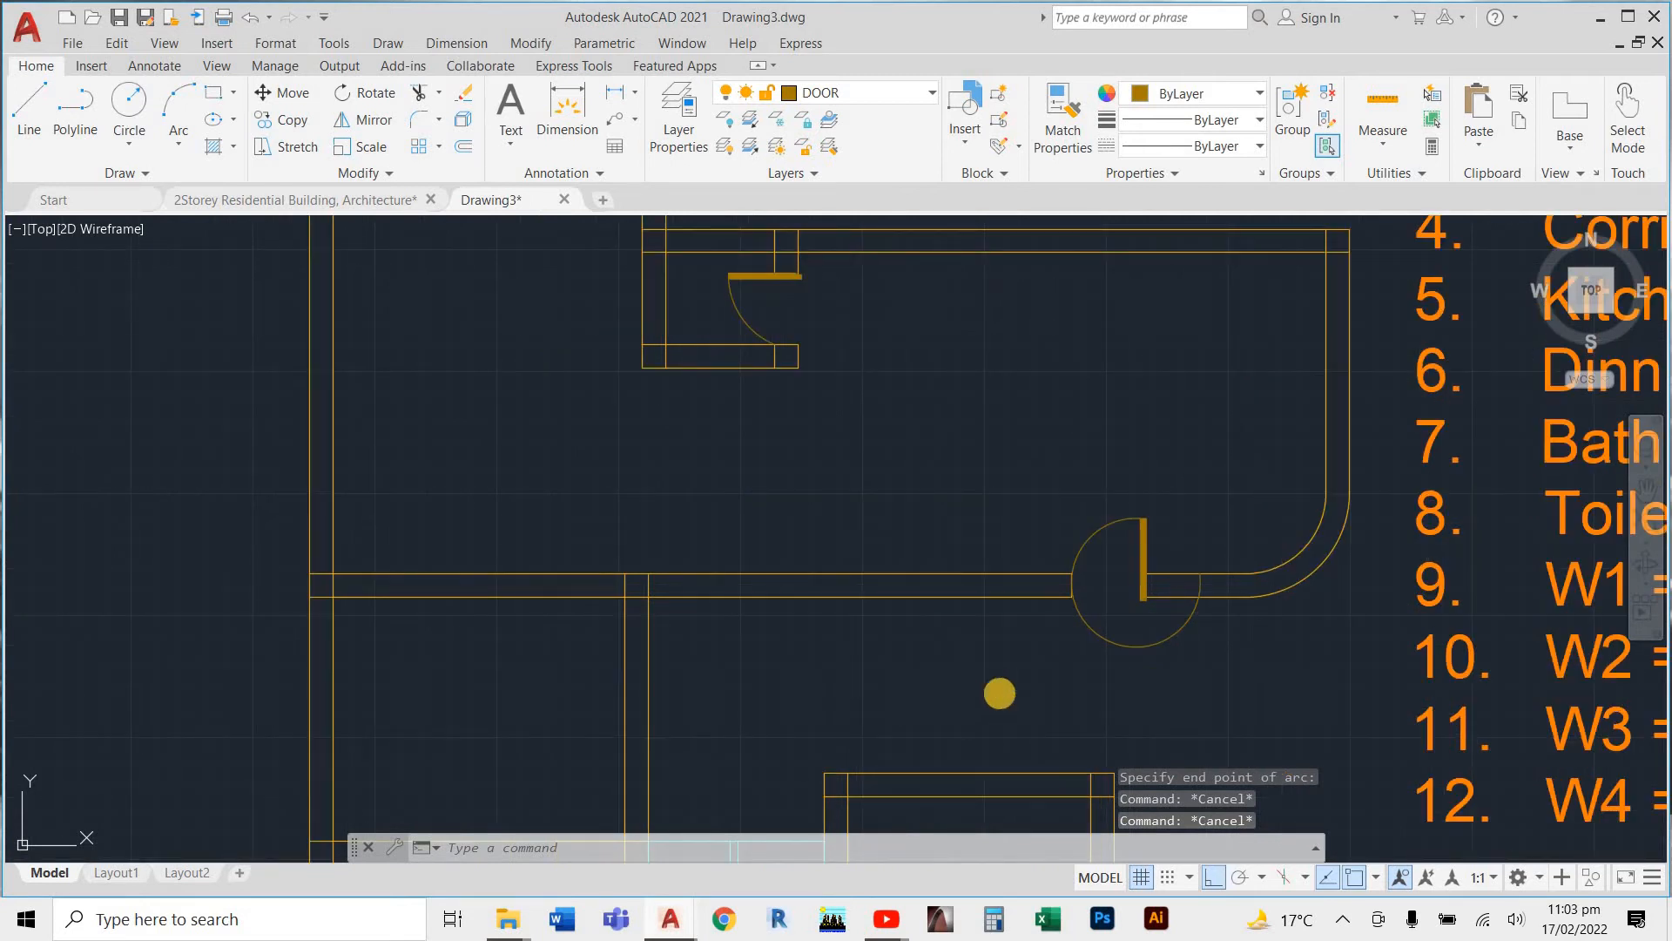
key(Return)
scroll(1016, 687, up, 2)
mouse_move(1016, 687)
mouse_down()
mouse_move(1250, 571)
mouse_move(1101, 478)
mouse_up()
Trim the remaining short arc piece that bulges over the wall end, so the arc stops at the wall's upper corner
scroll(1232, 528, up, 4)
scroll(1139, 589, down, 3)
scroll(850, 612, up, 2)
scroll(1156, 469, up, 3)
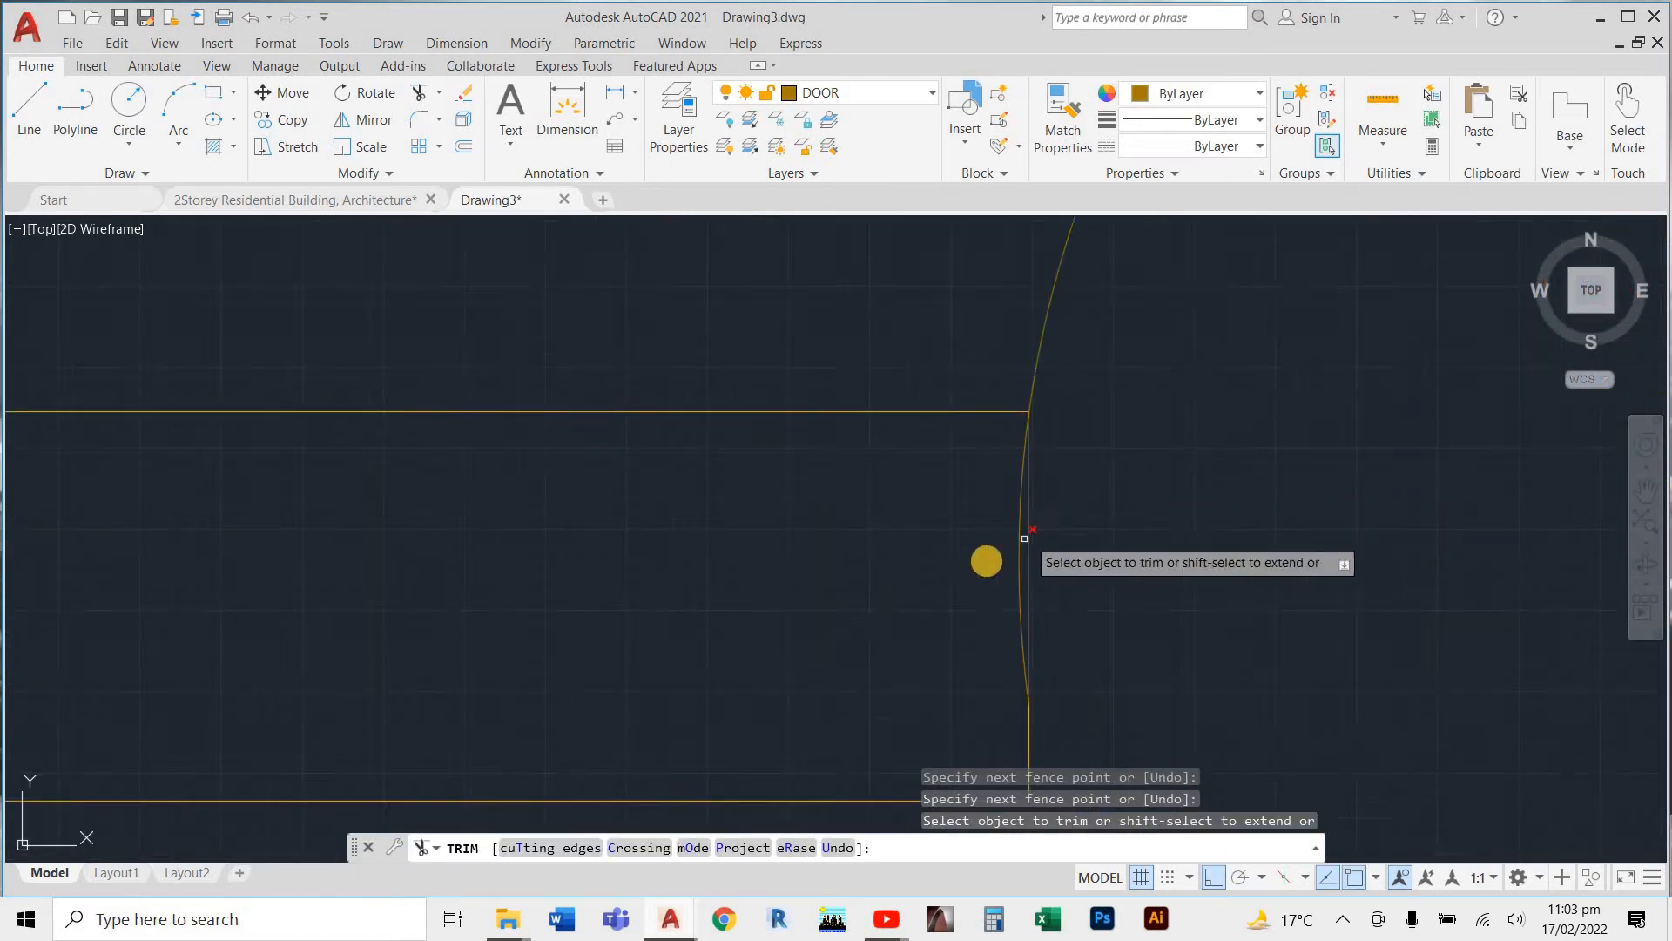
scroll(1025, 539, up, 1)
drag(963, 557, 1023, 599)
scroll(773, 444, down, 5)
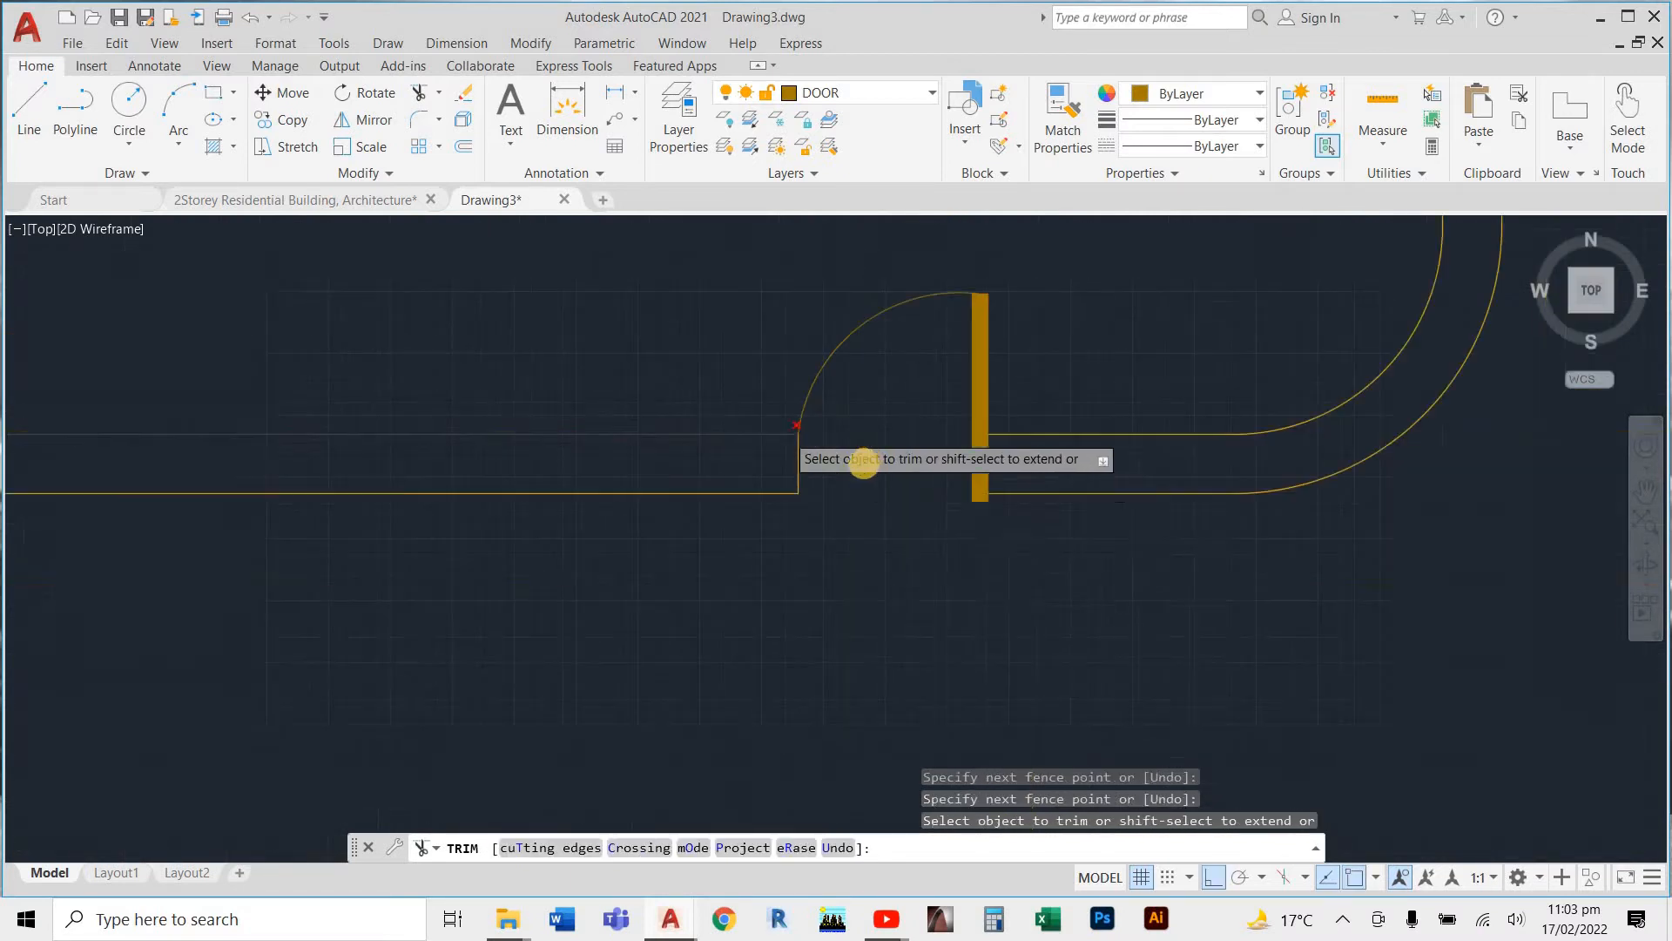
scroll(864, 462, down, 4)
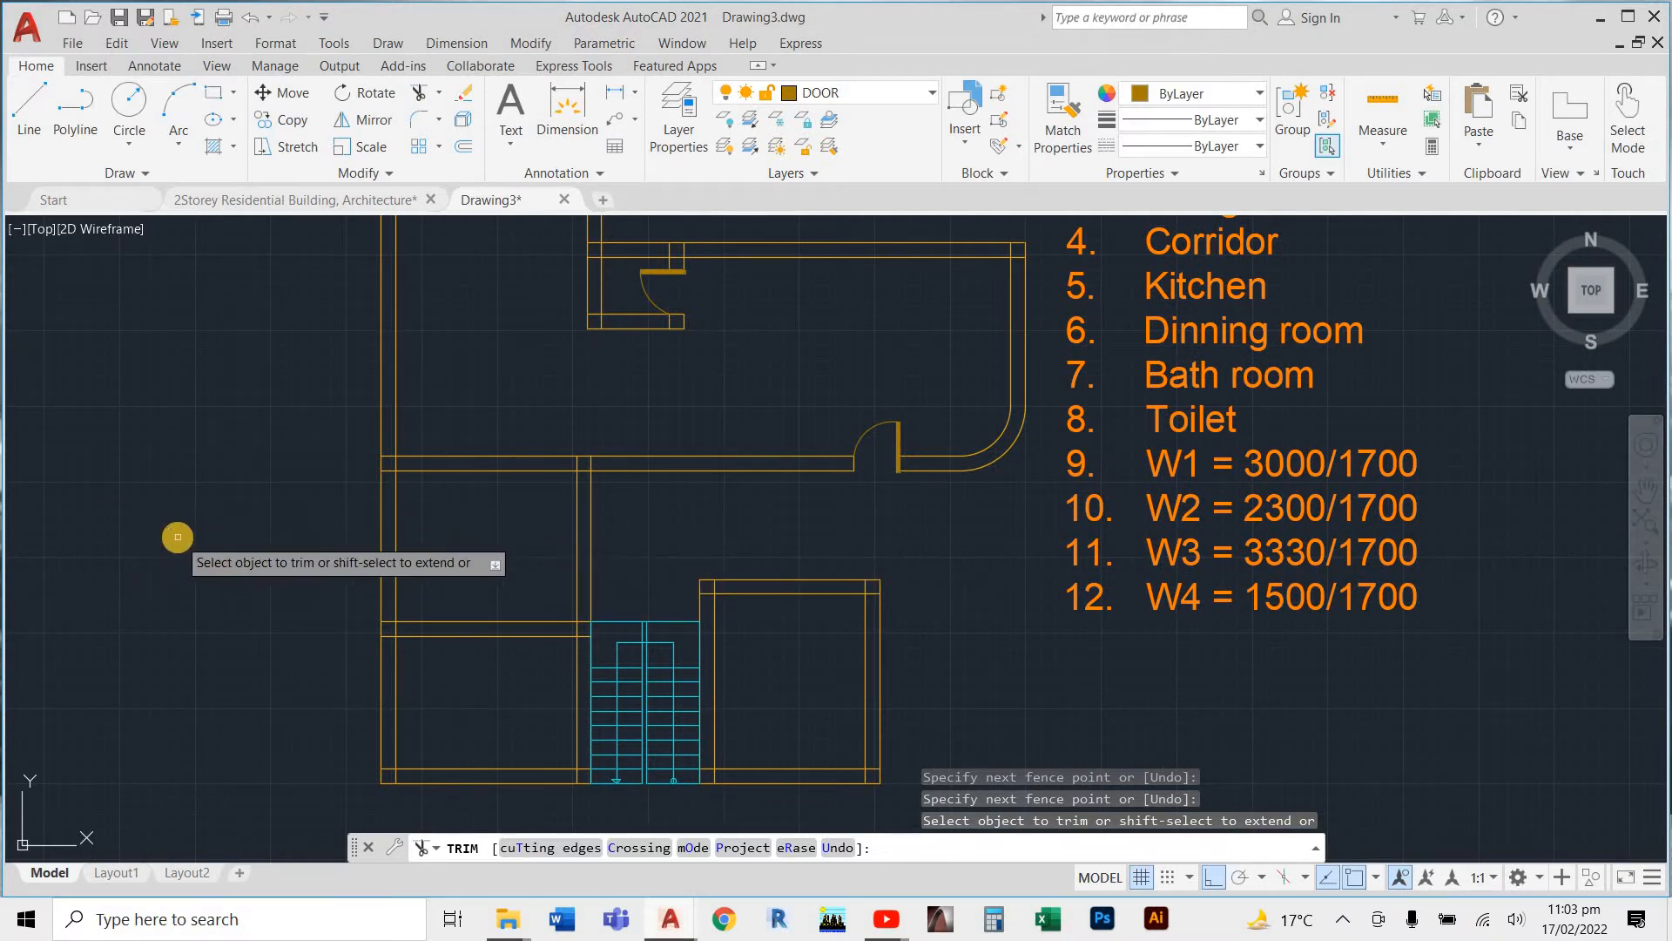
key(Escape)
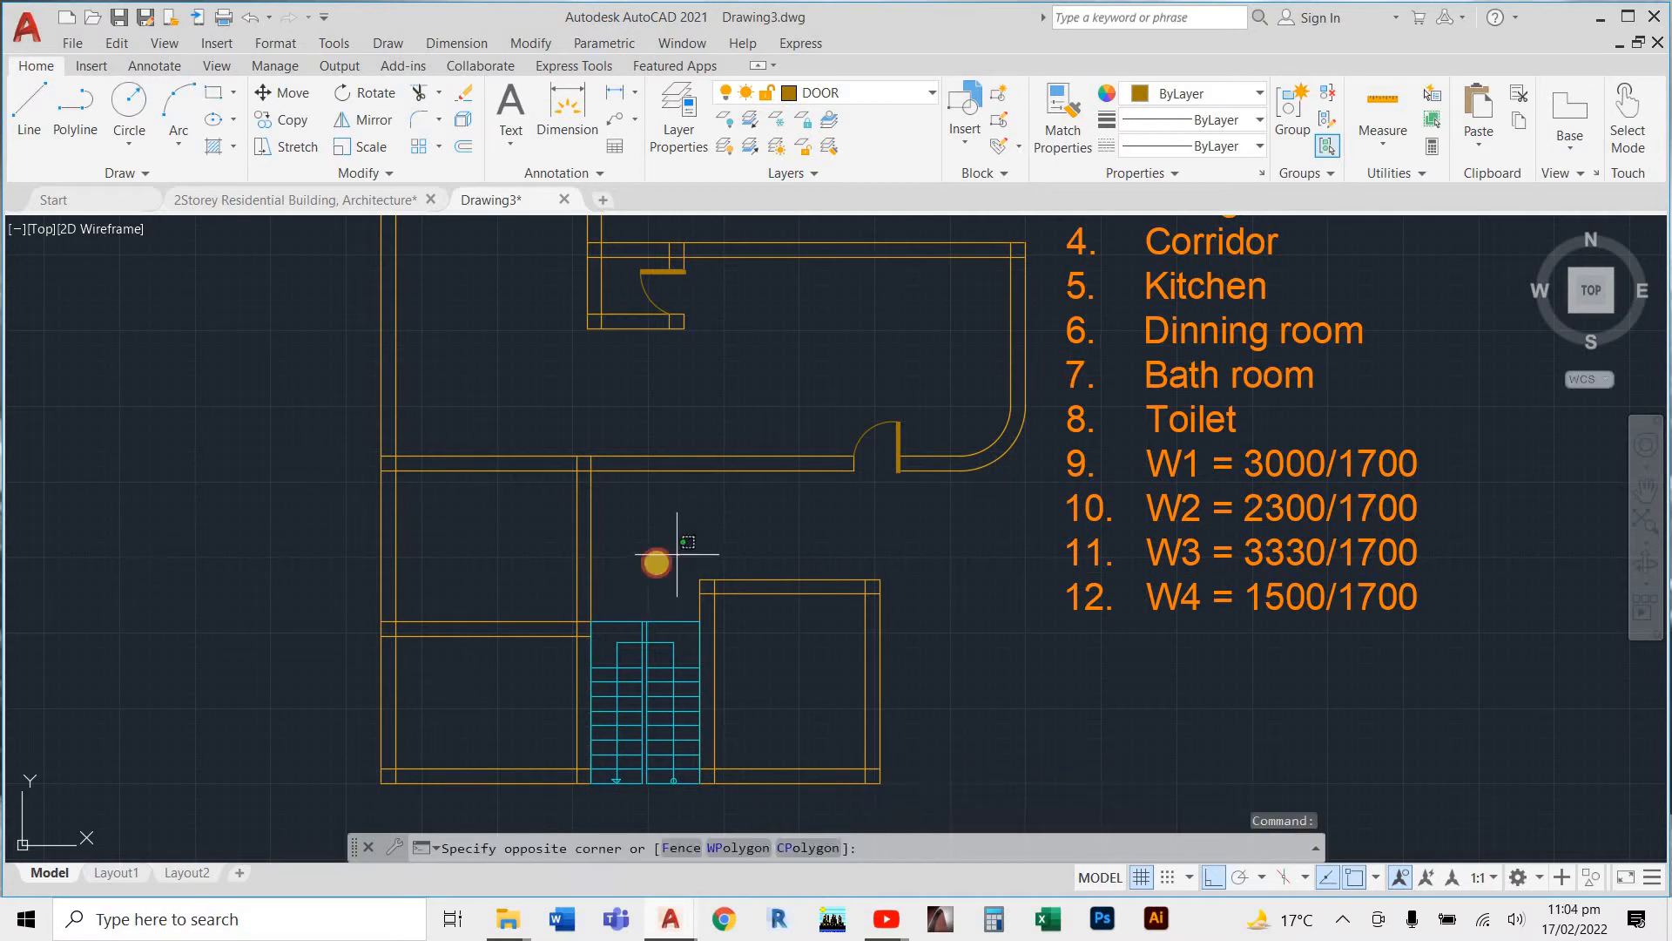
key(Escape)
Make WALL the current layer and draw a 2630 line down the outer wall's inner face from the upper corner of the room beside the stairs
text(L)
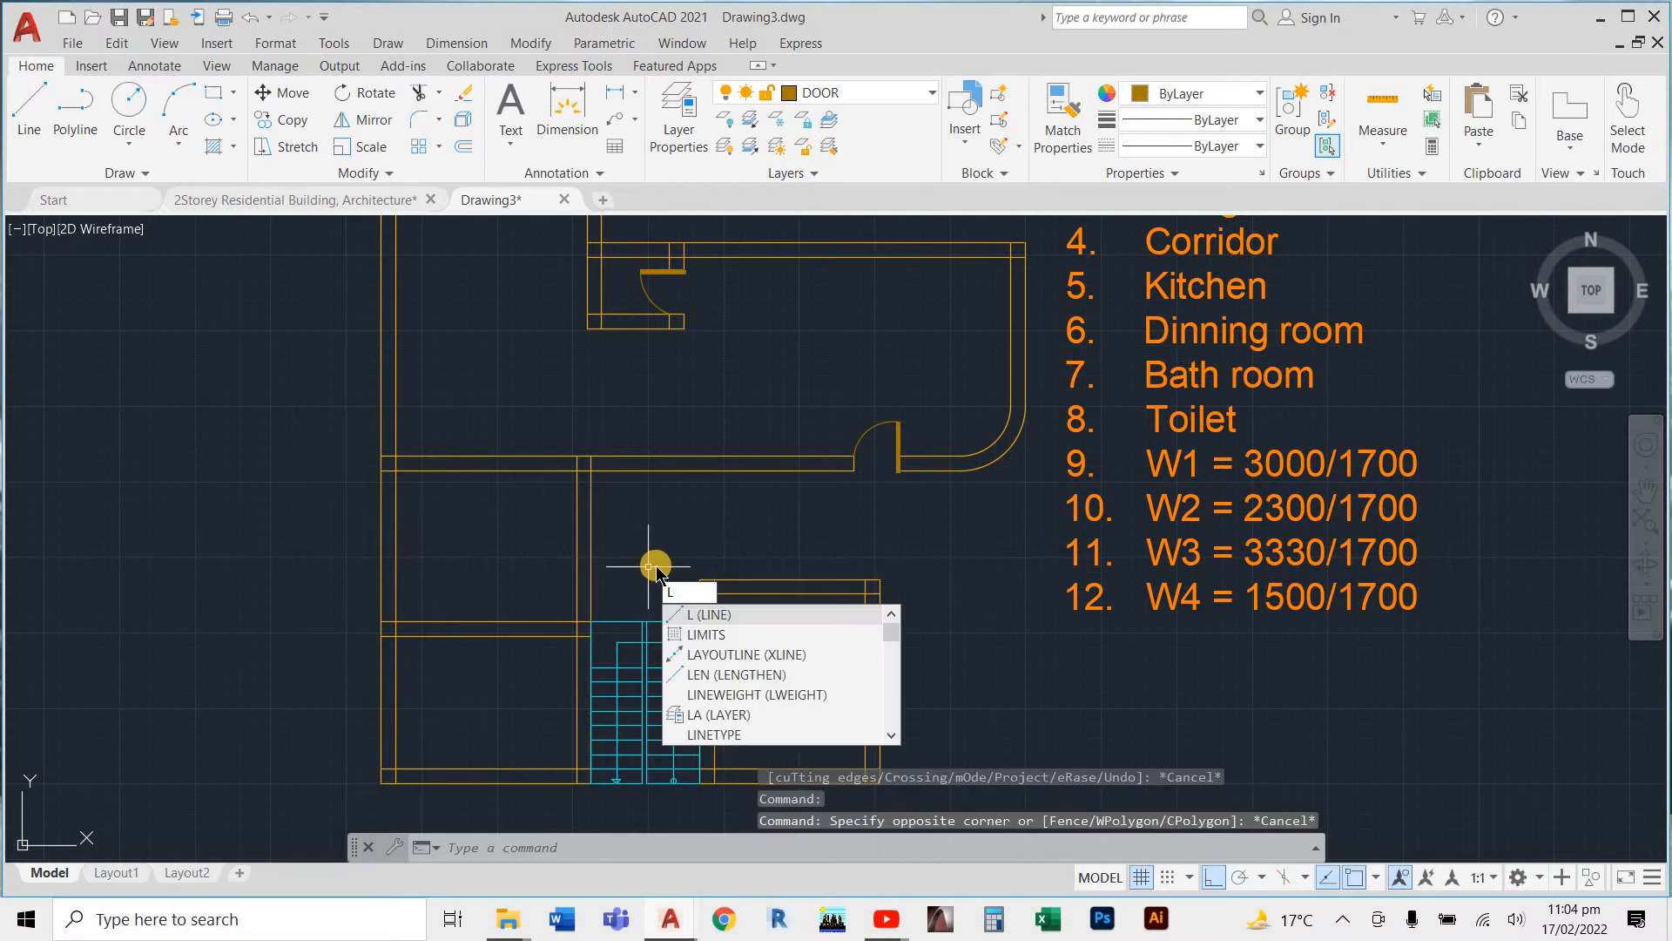
key(Return)
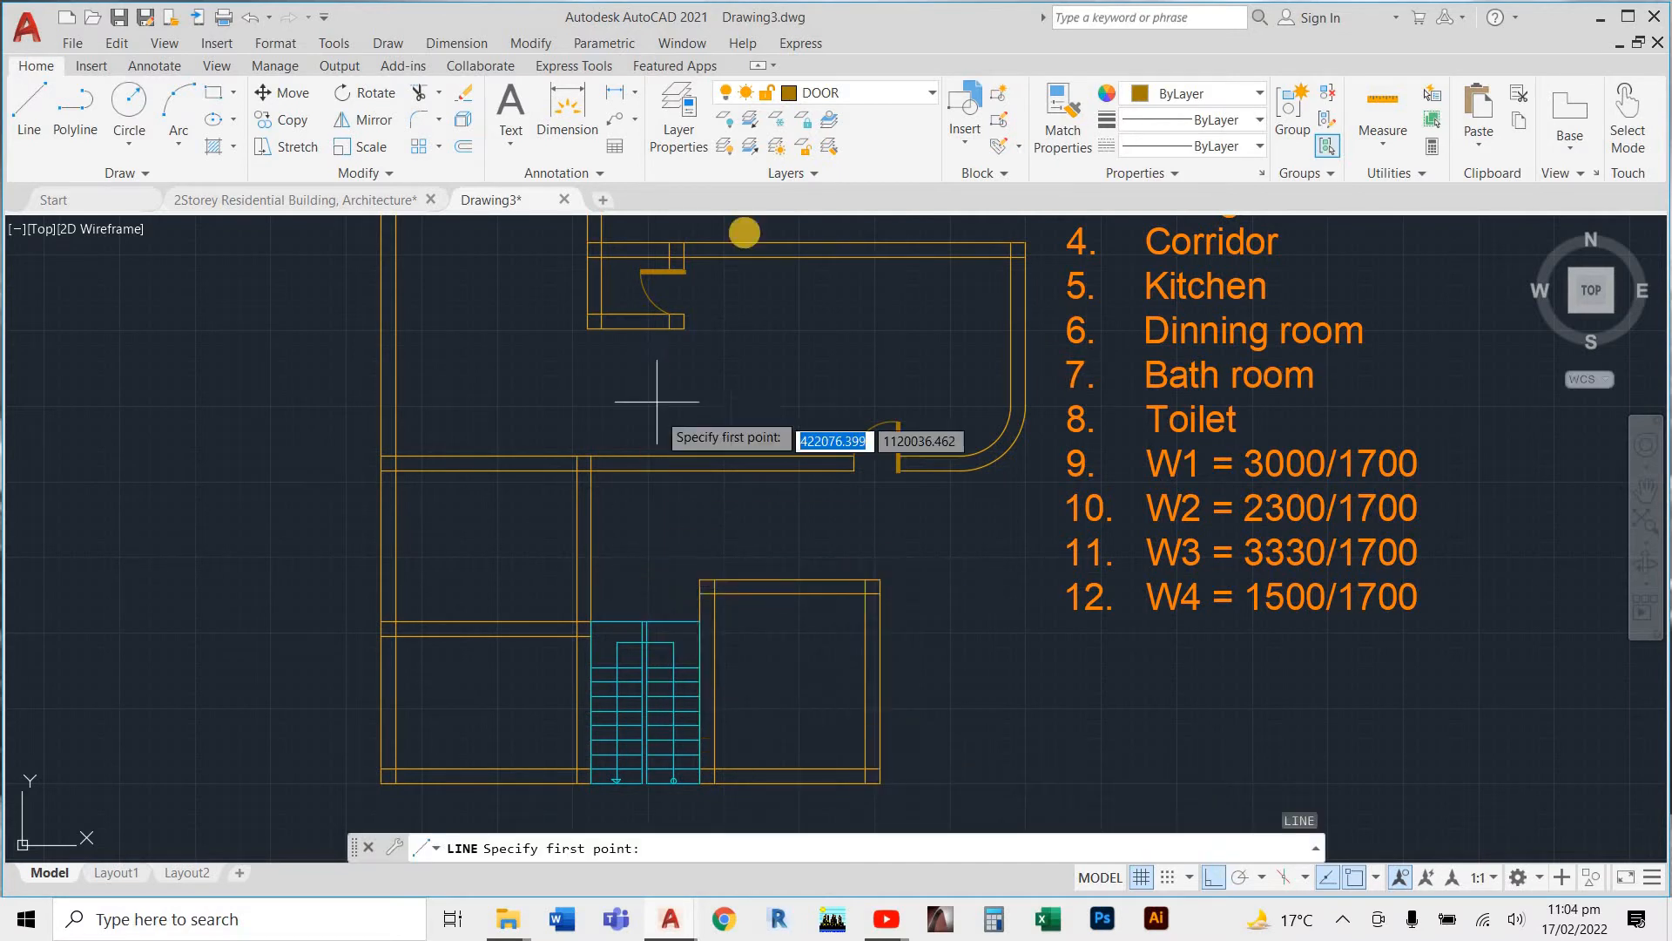
click(862, 93)
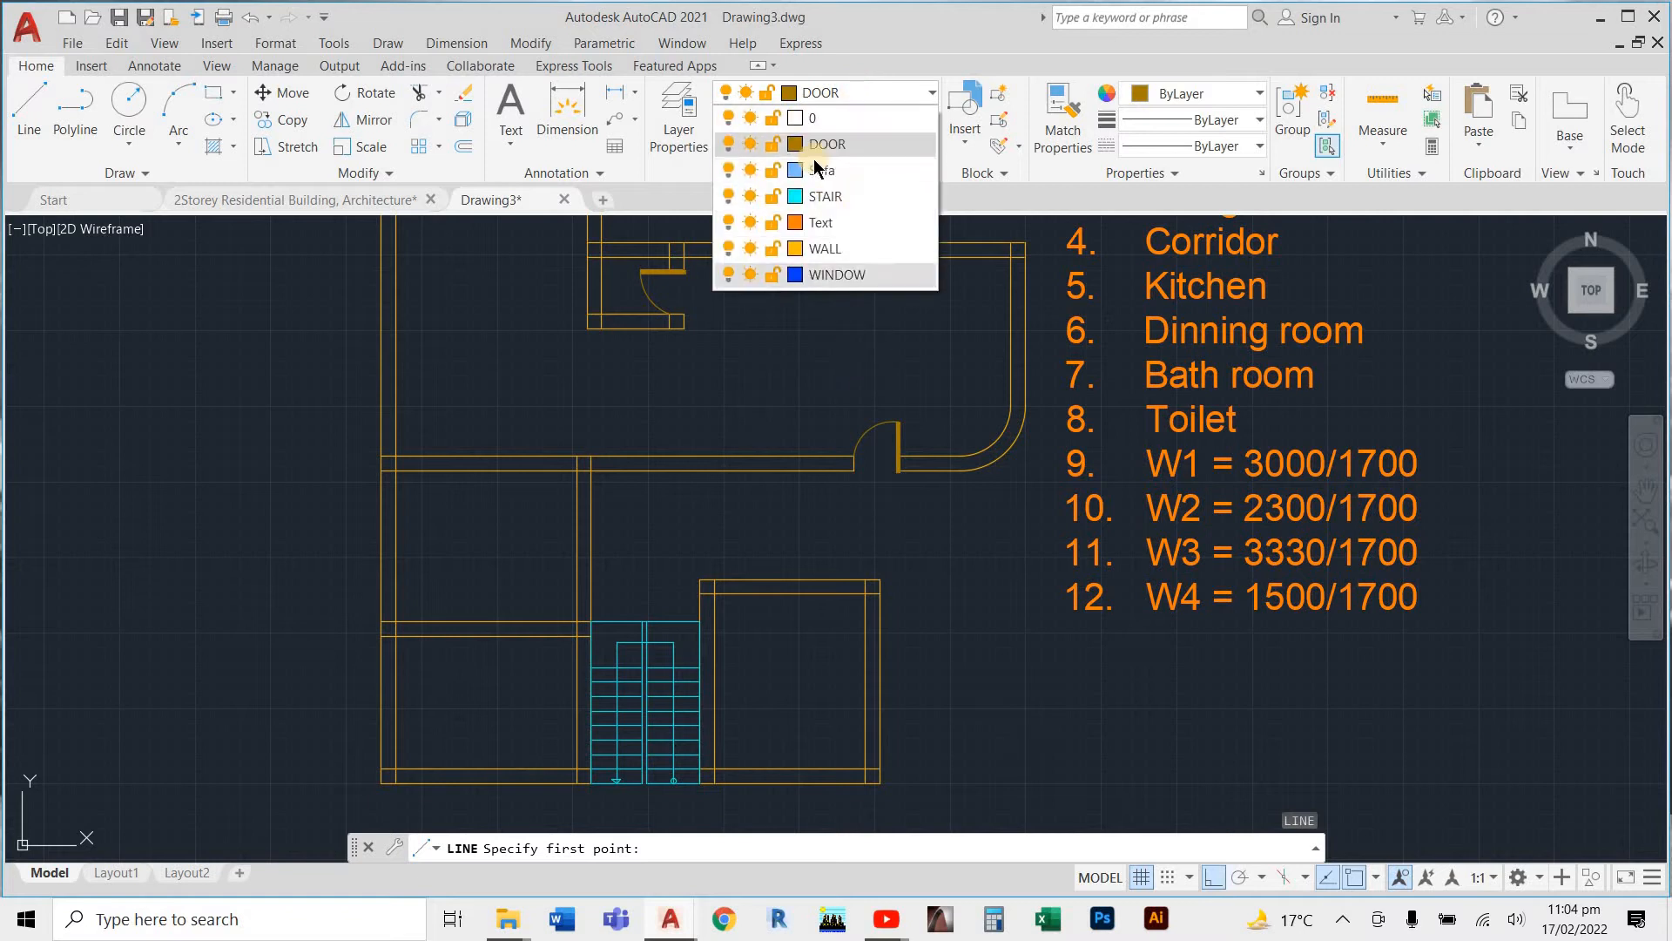
click(826, 250)
scroll(427, 568, up, 4)
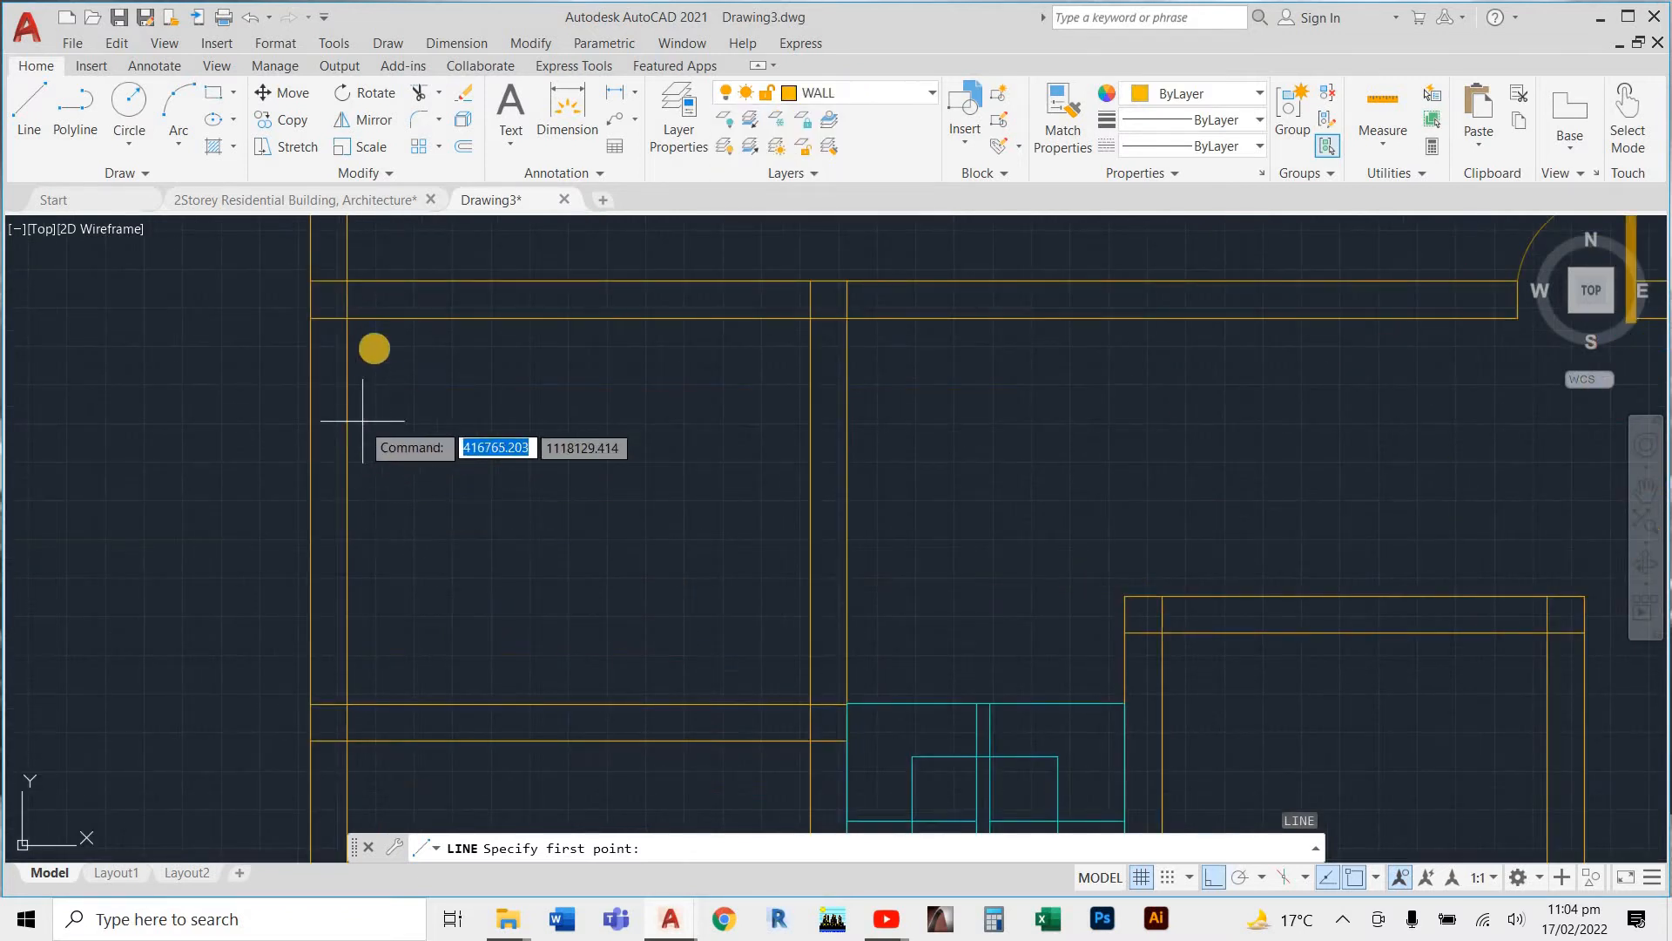
click(347, 317)
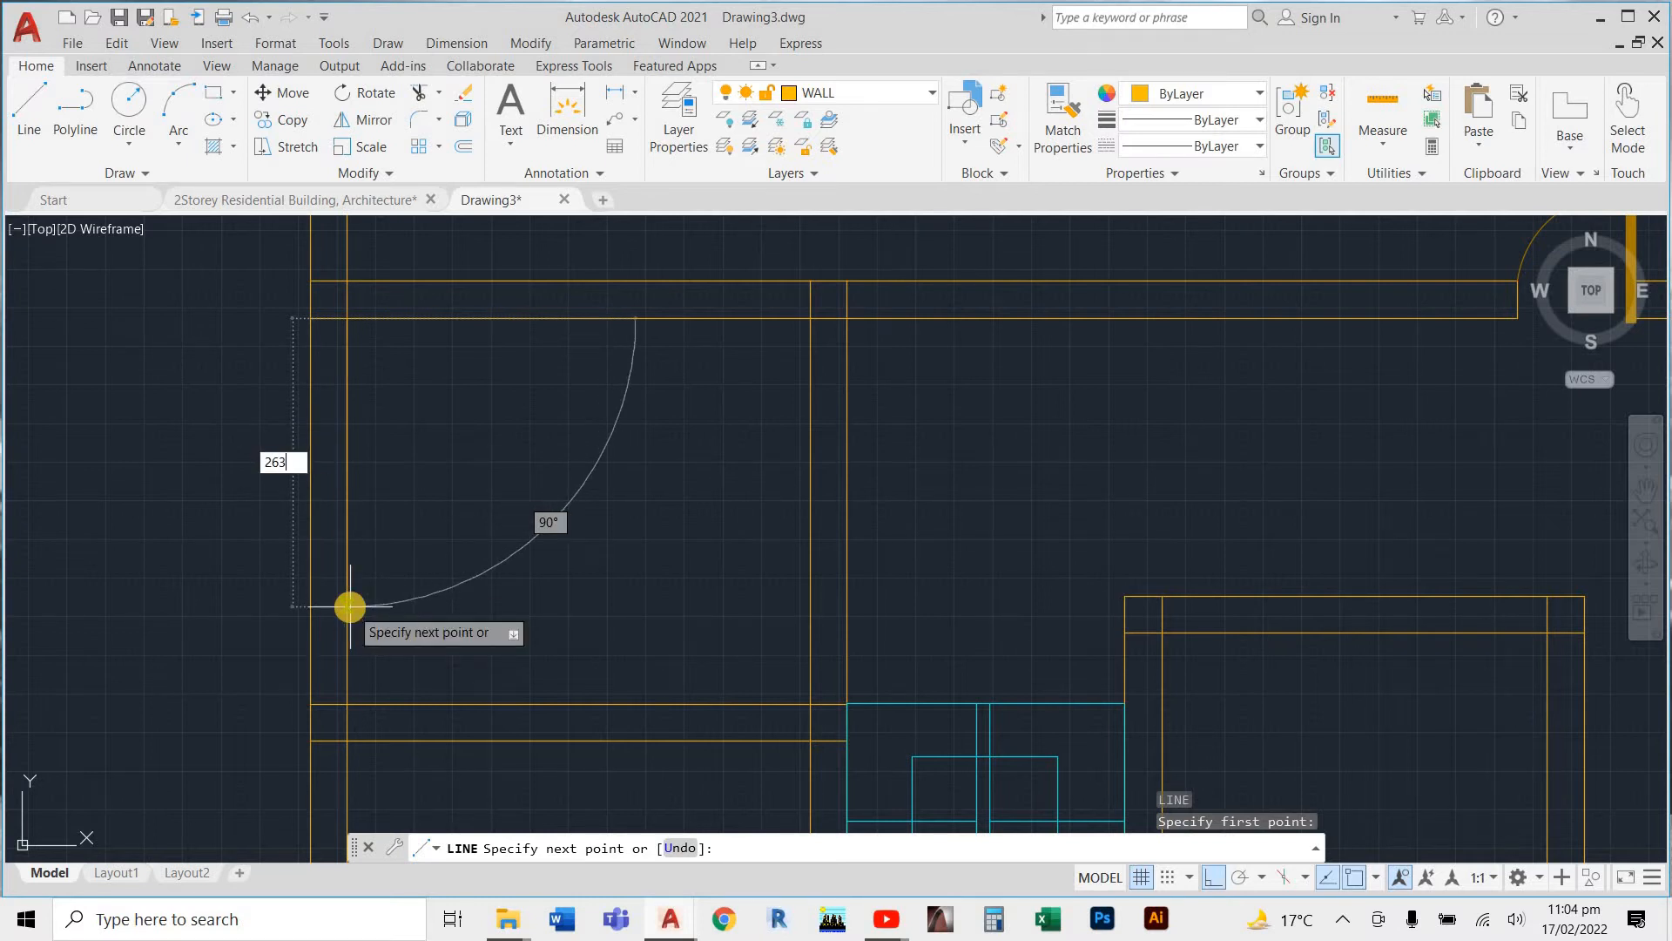
key(Return)
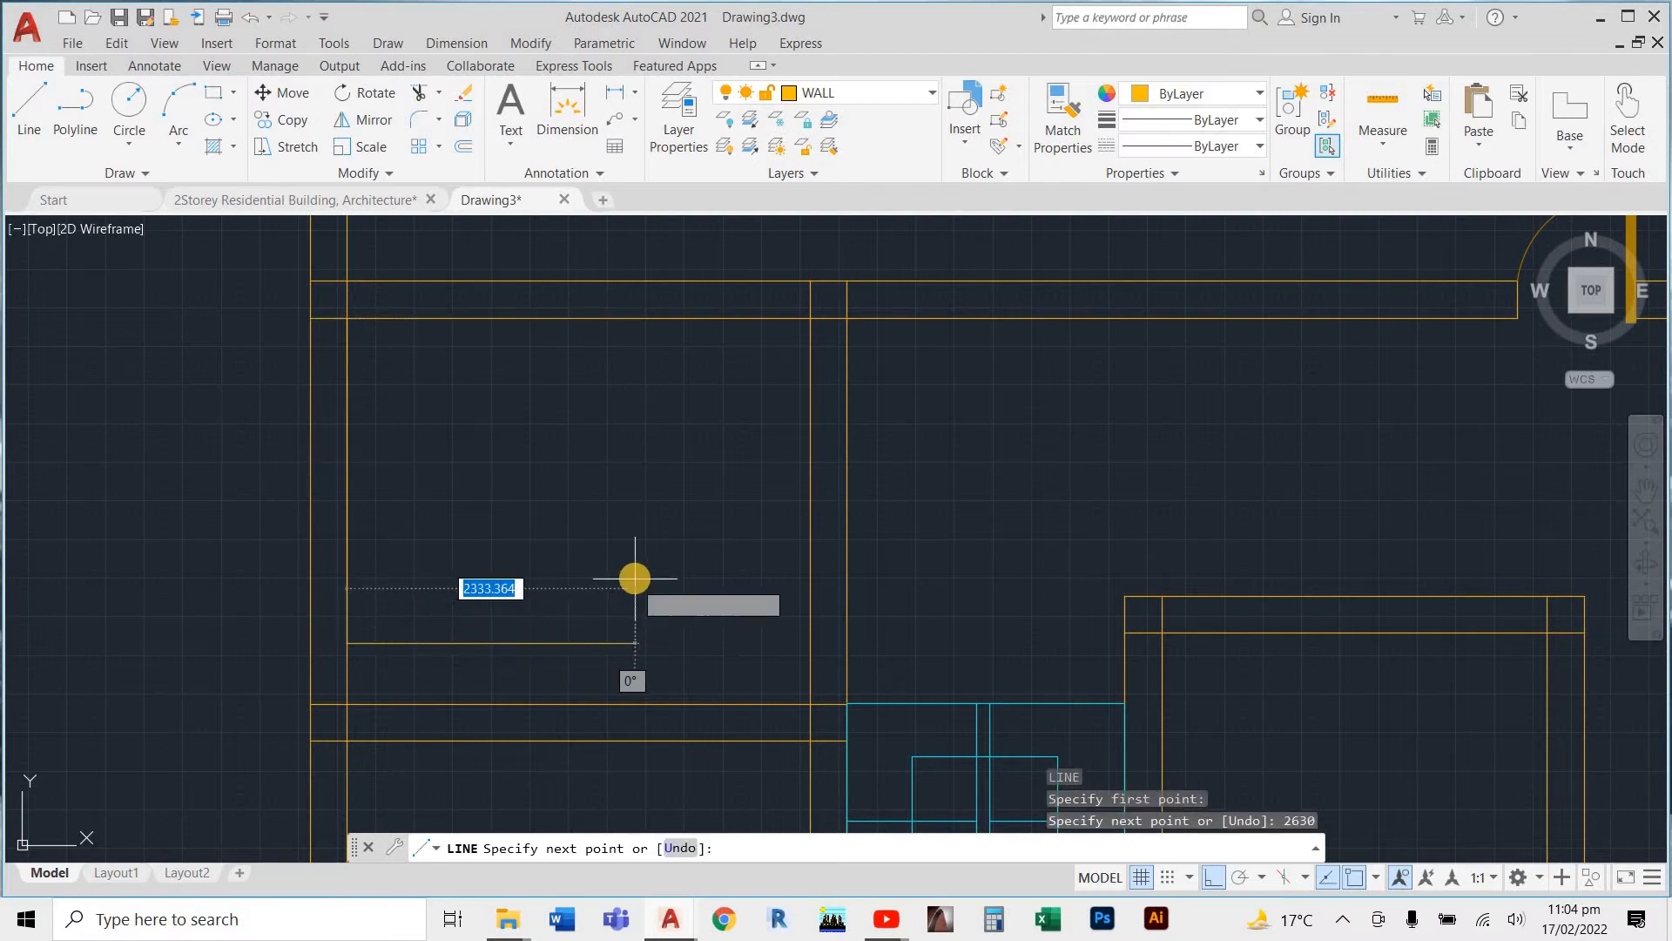
key(Escape)
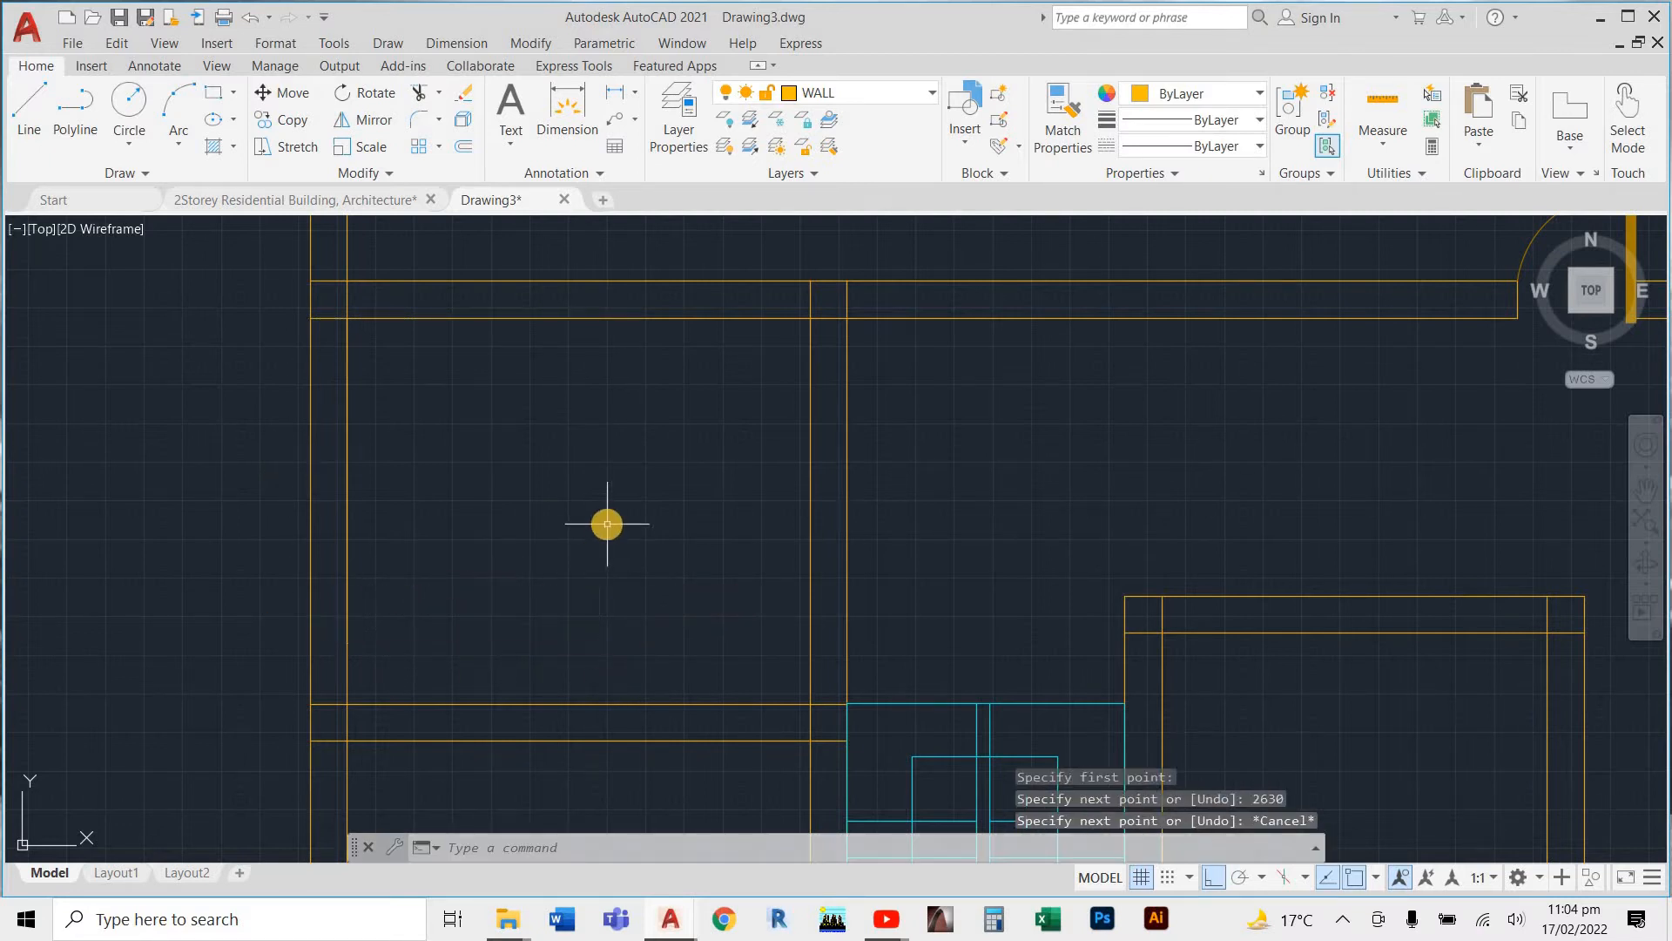
Draw a 2320 line down the outer wall's inner face from the same room corner
key(Return)
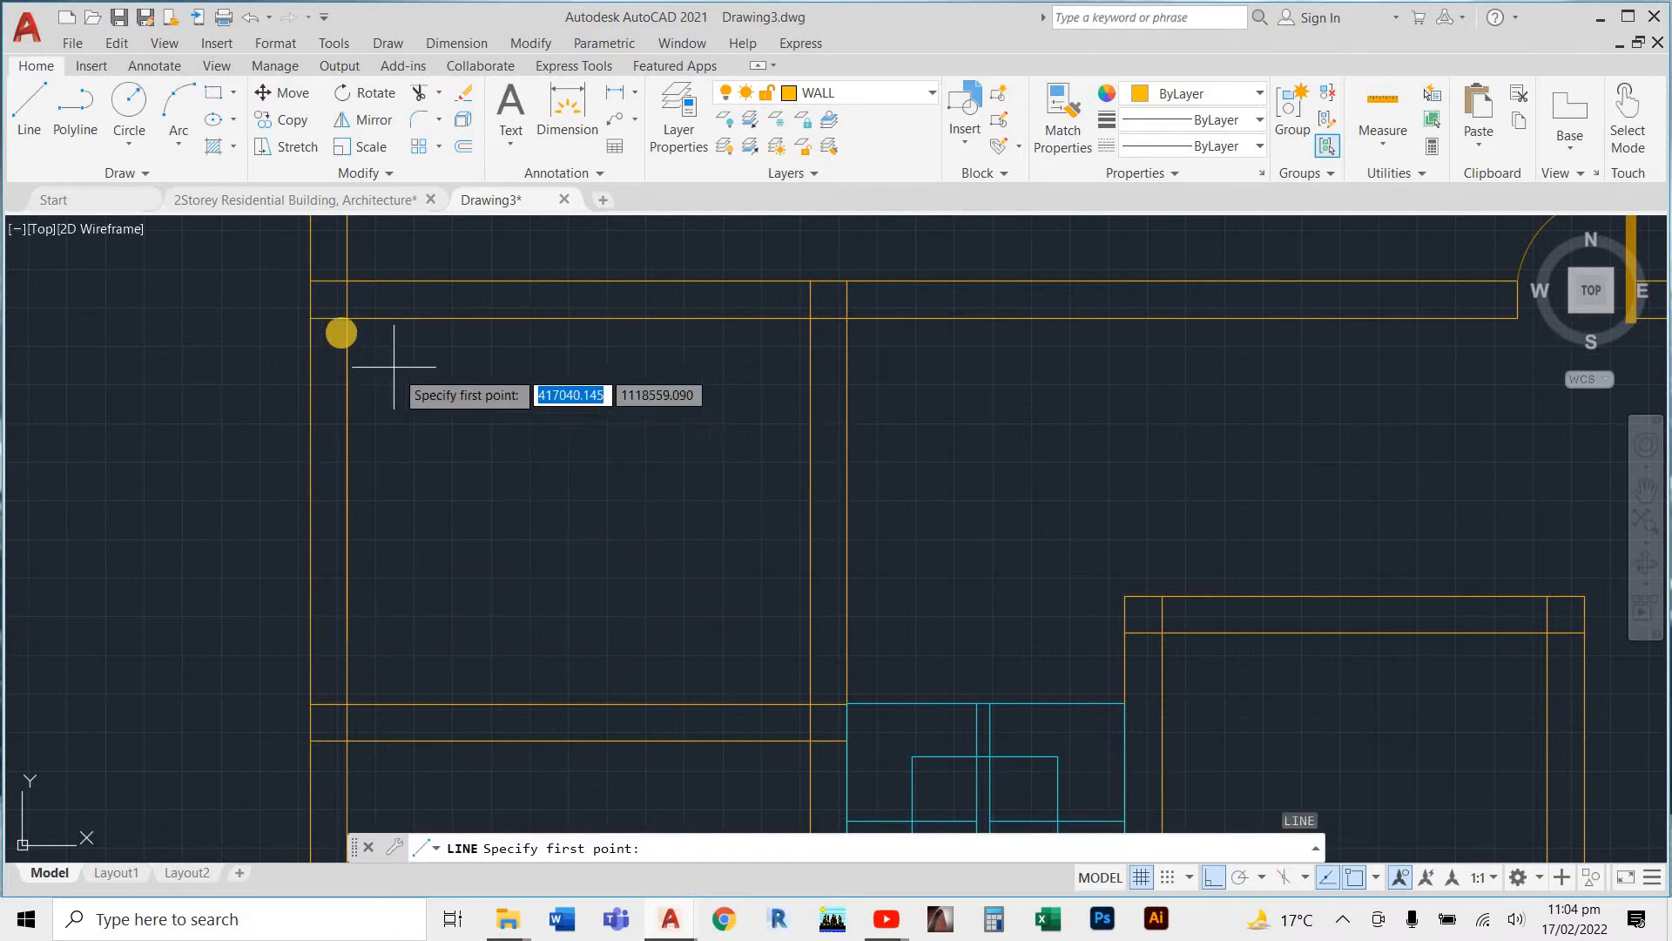
click(348, 320)
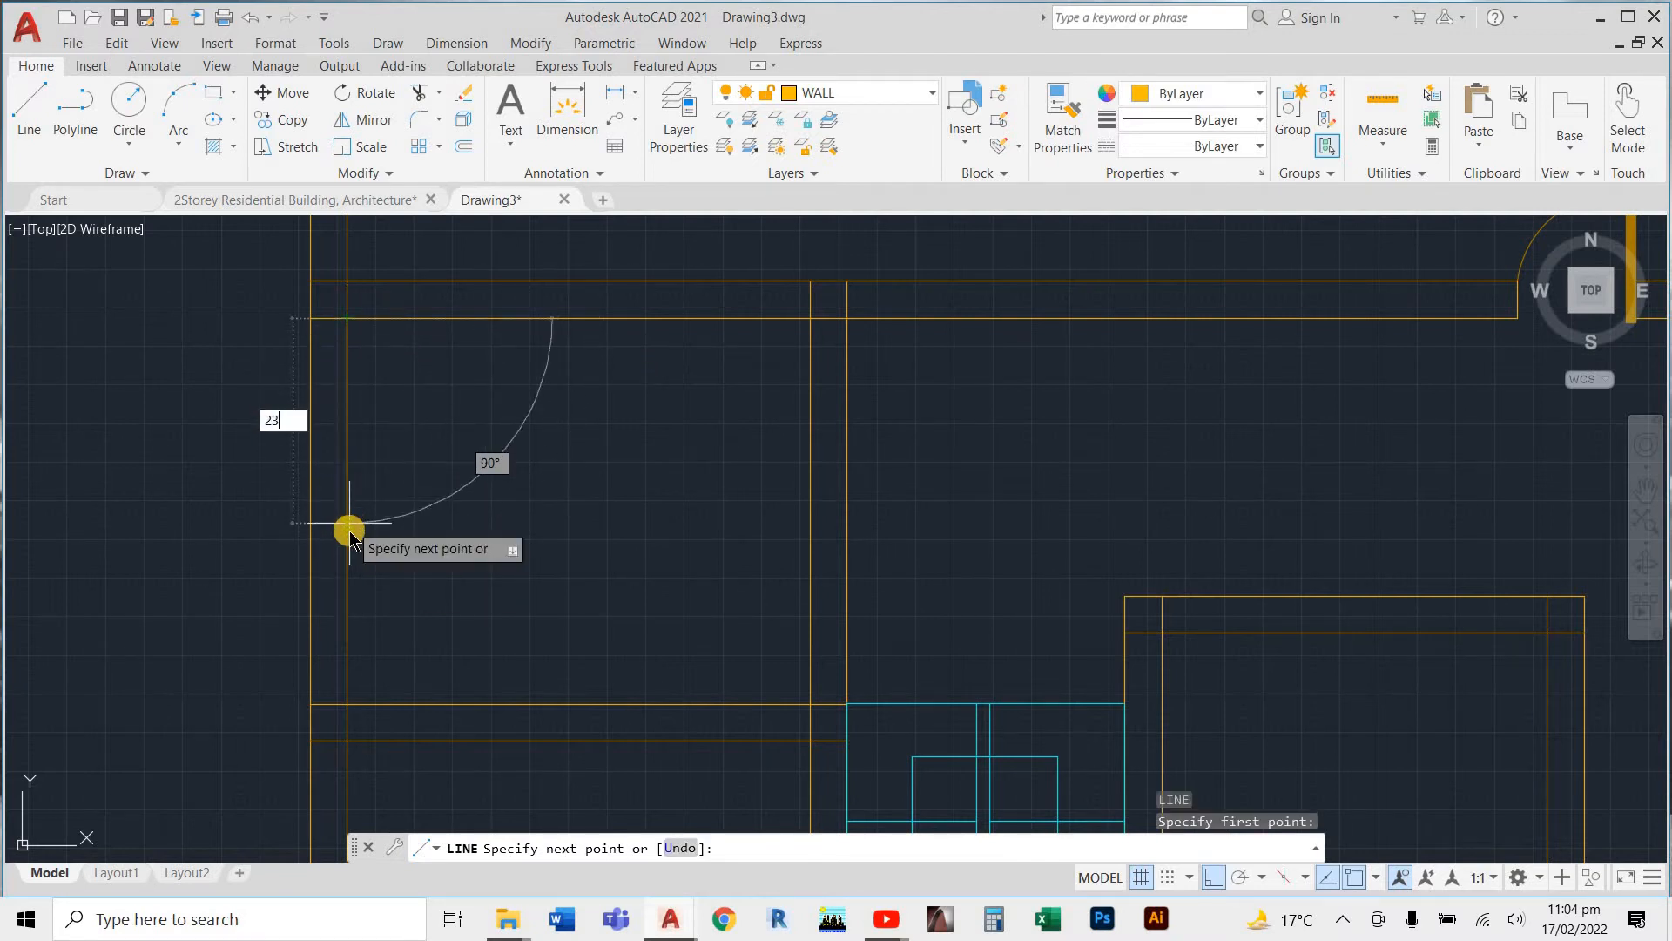
text(2320)
key(Return)
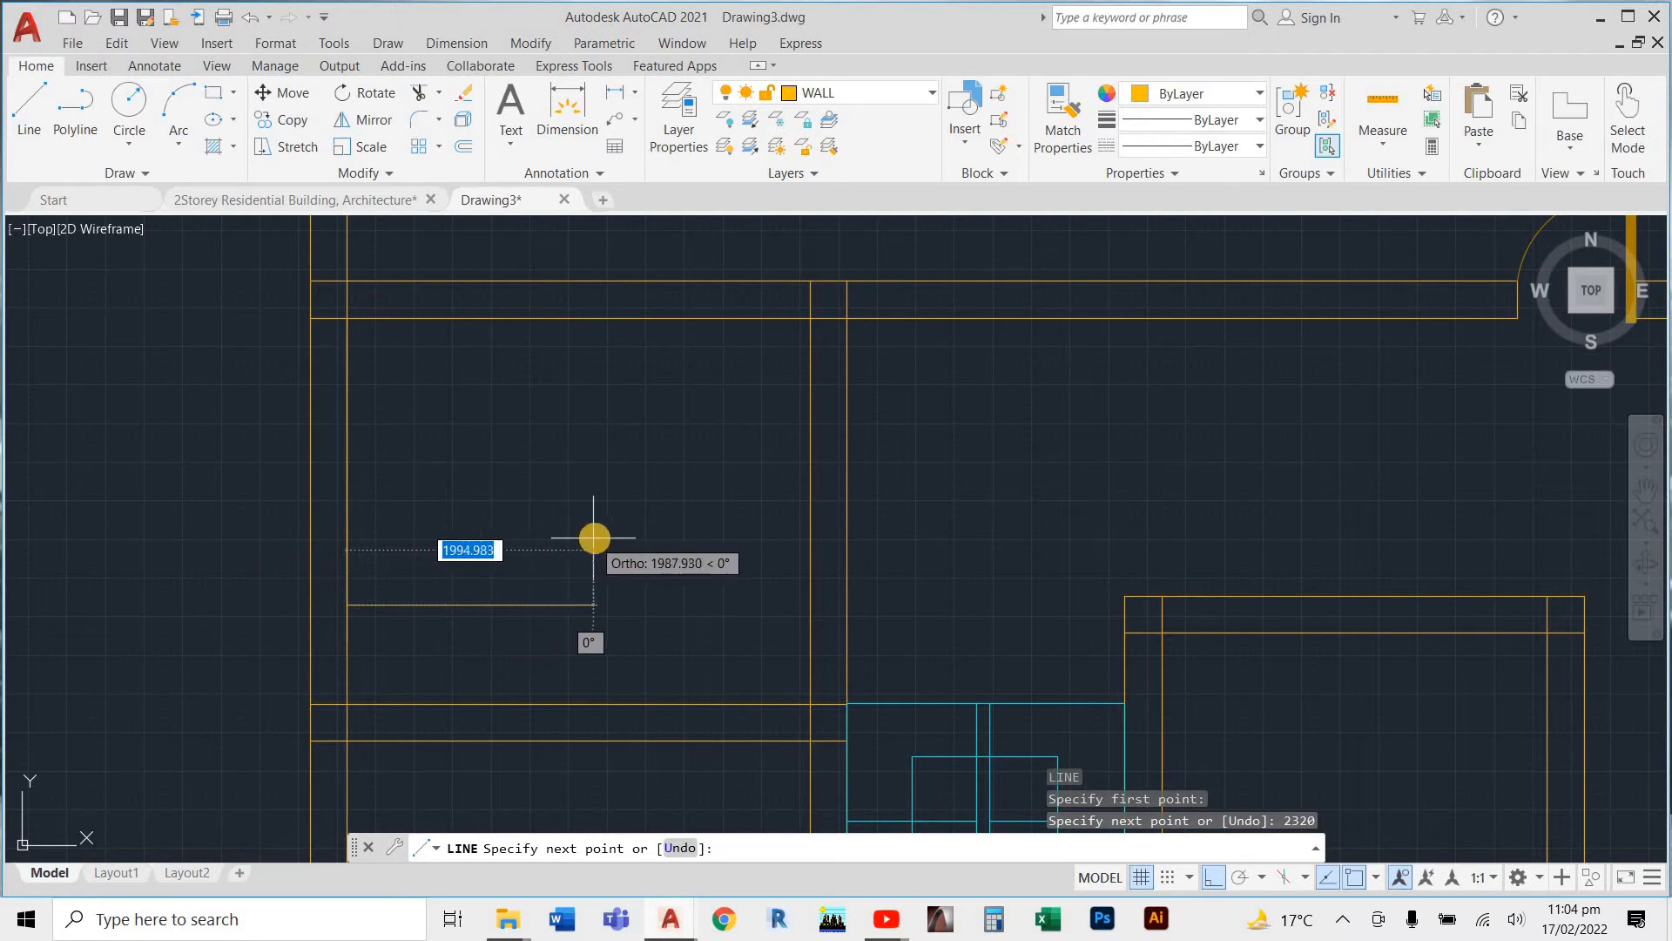
key(Escape)
scroll(514, 535, down, 3)
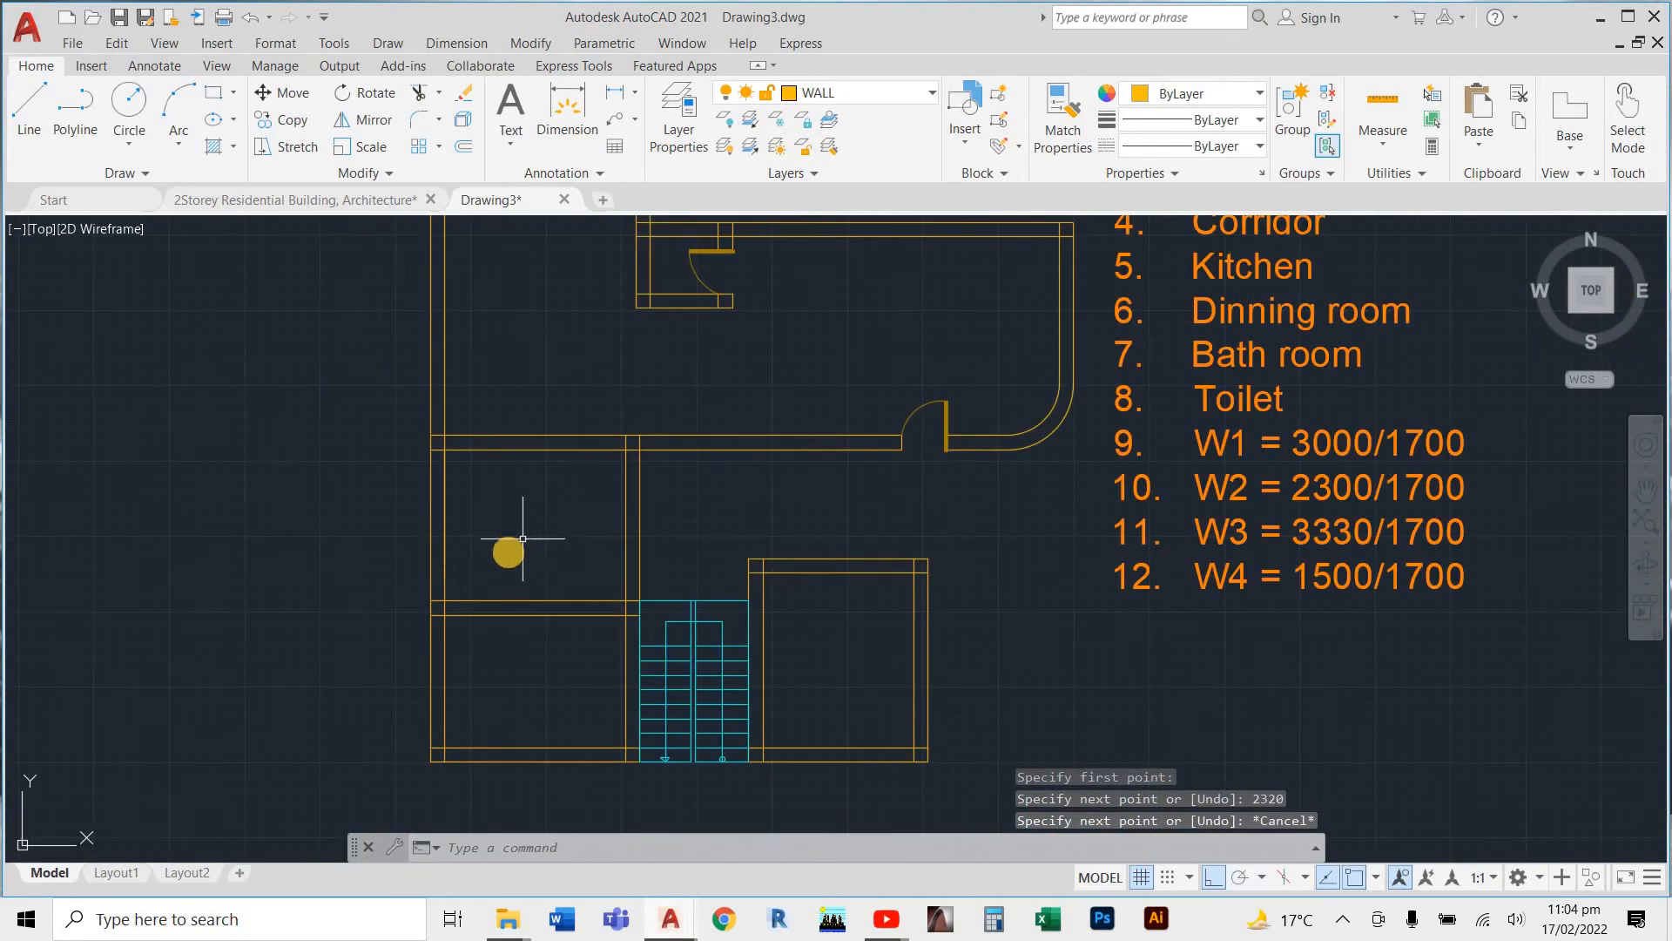
scroll(443, 562, up, 2)
click(909, 518)
key(Escape)
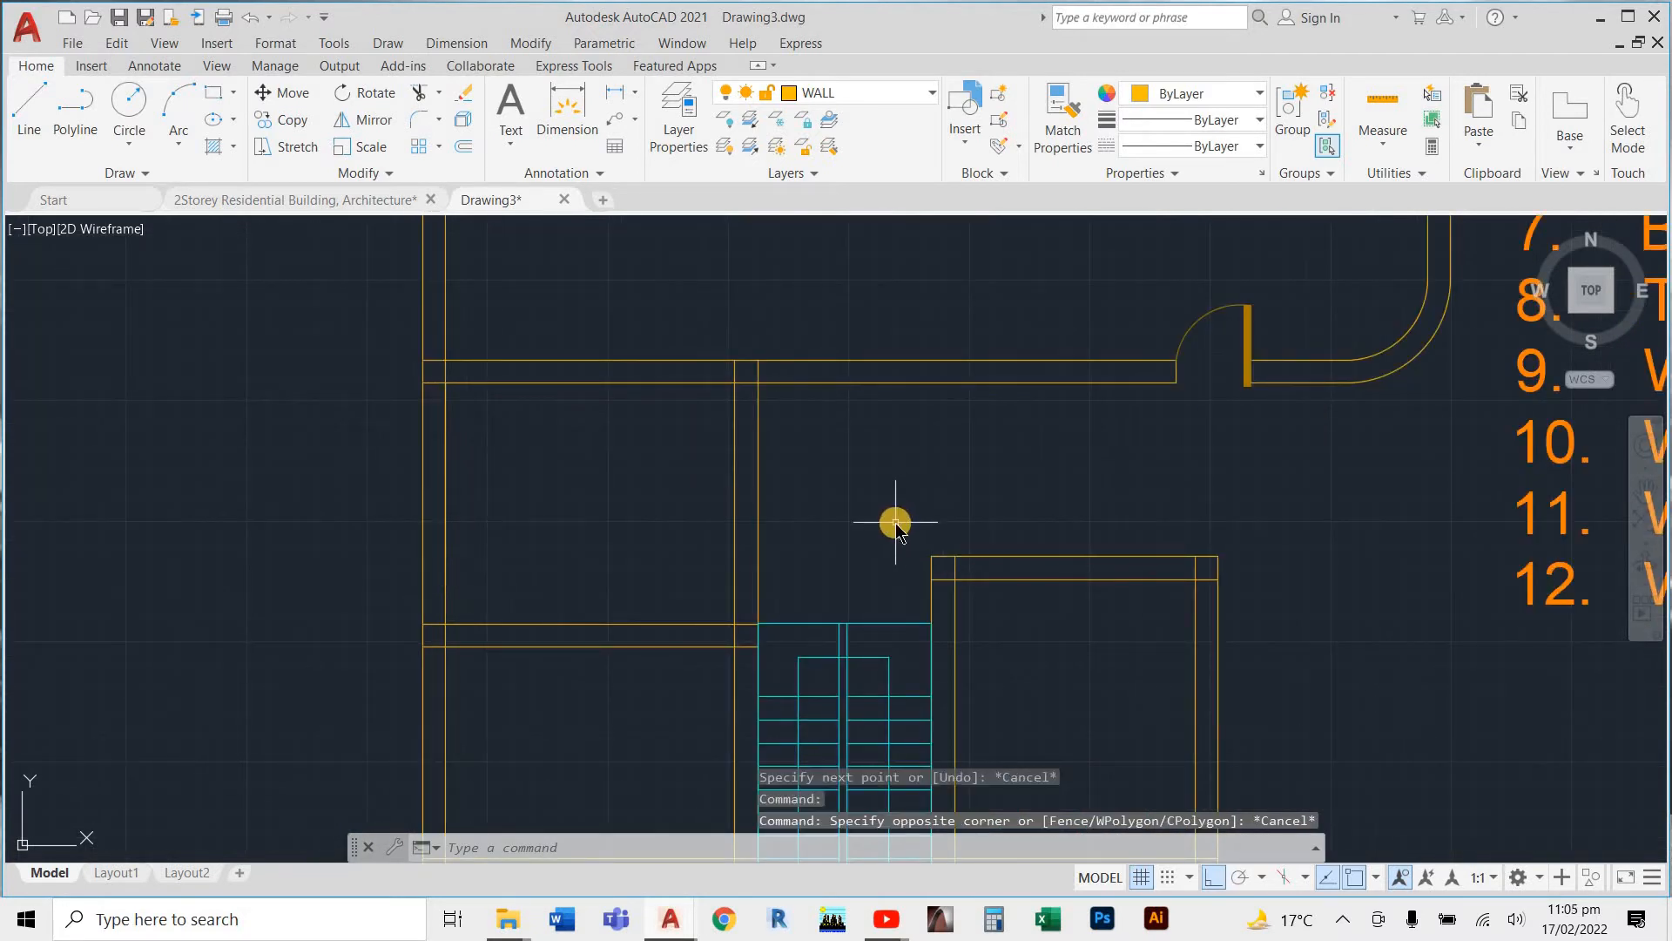
Draw a 200 line down the outer wall's inner face from the room's upper corner
text(l)
key(Return)
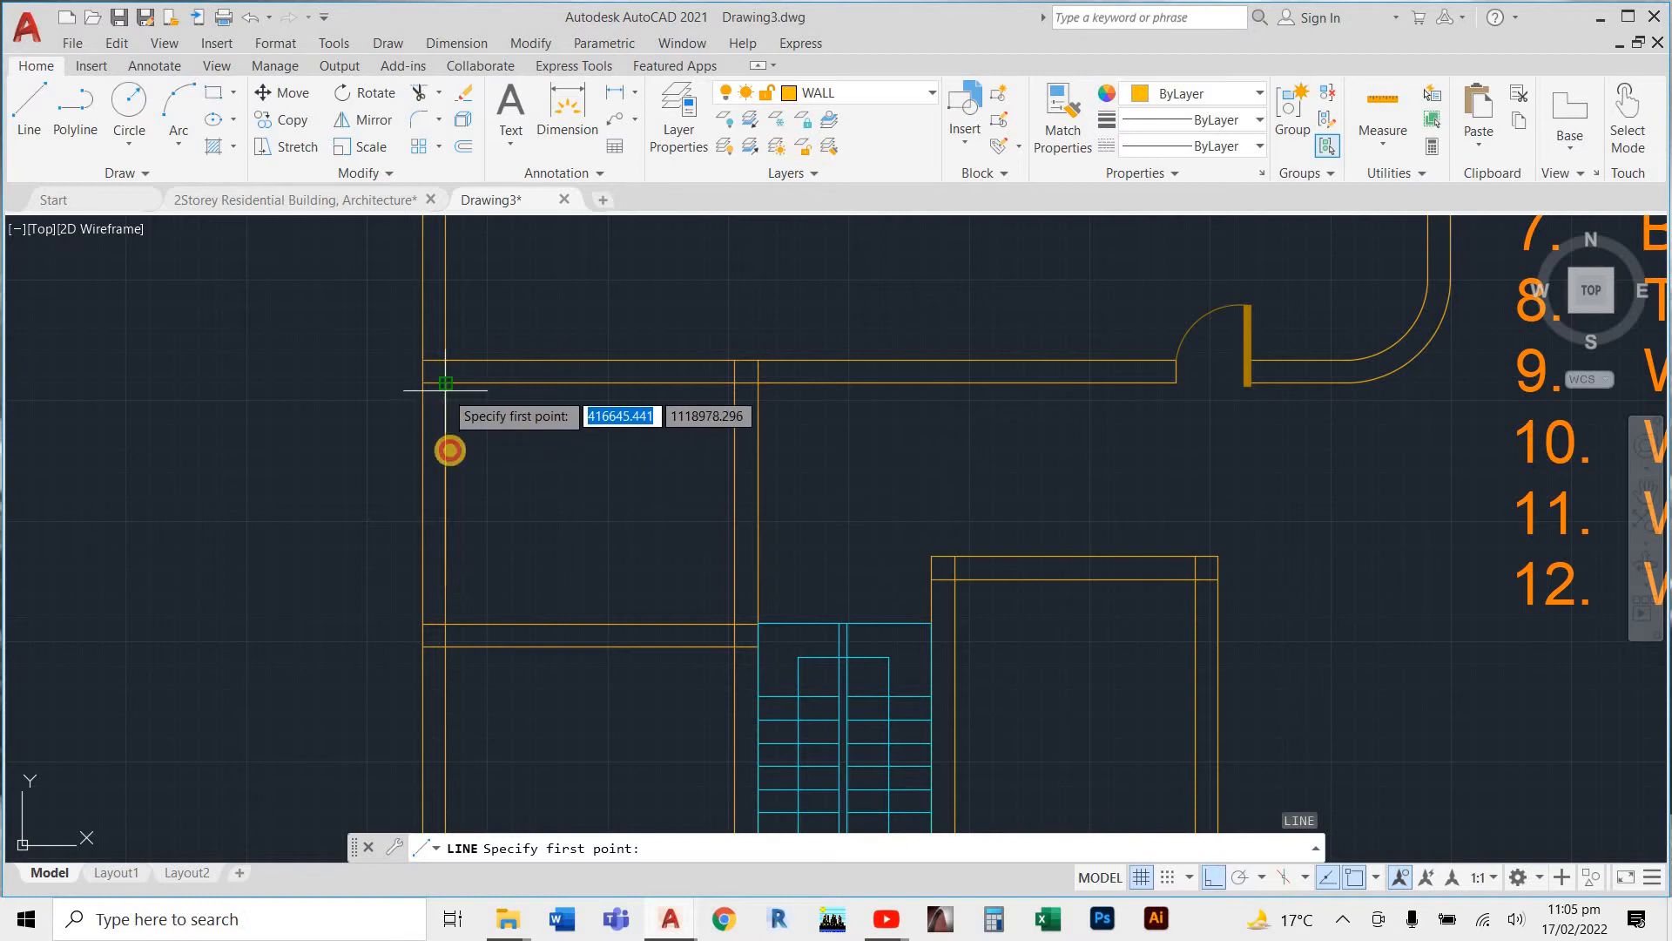
click(445, 387)
text(20)
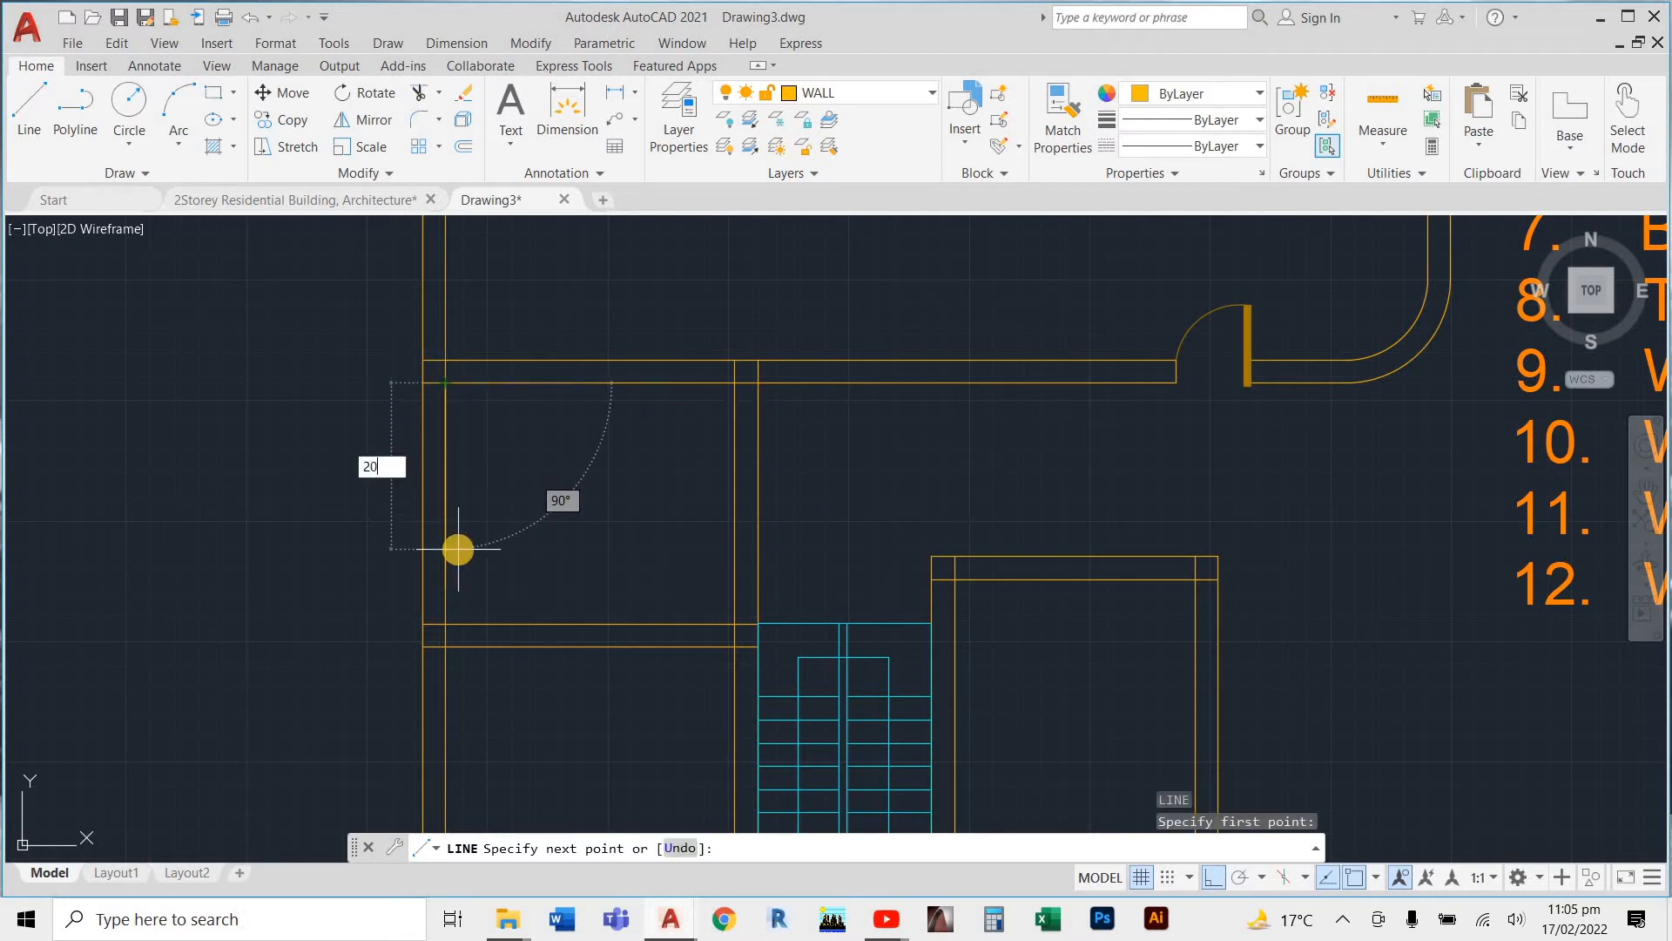
text(0)
key(Return)
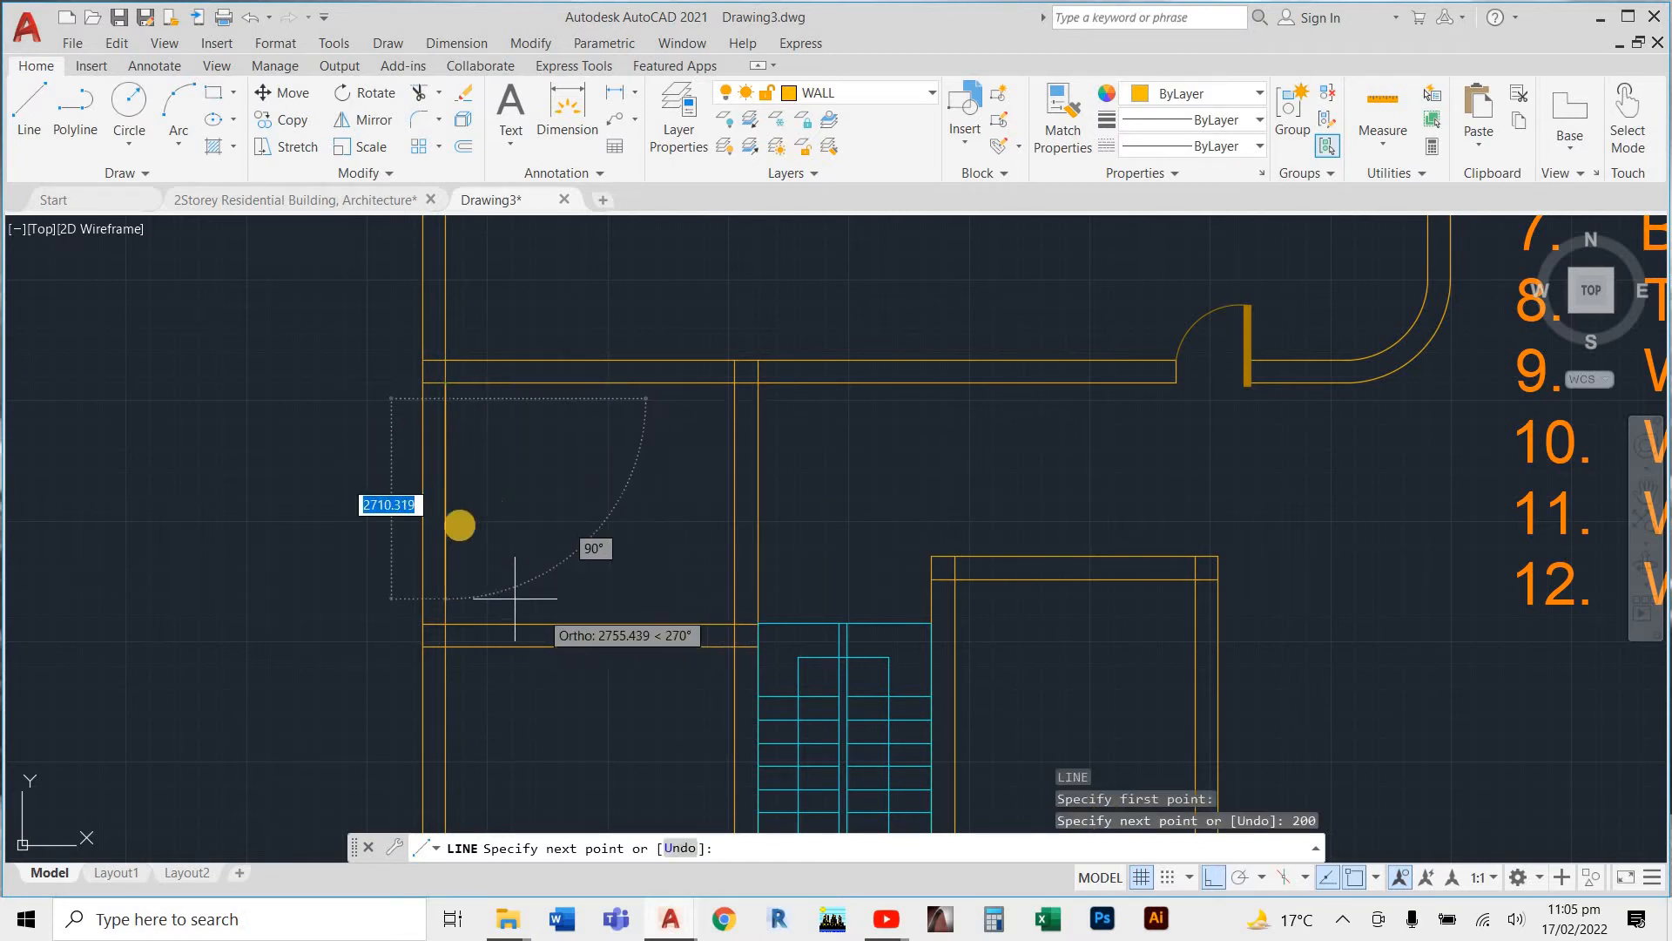
scroll(440, 401, up, 5)
key(Escape)
key(Escape)
key(Escape)
key(Escape)
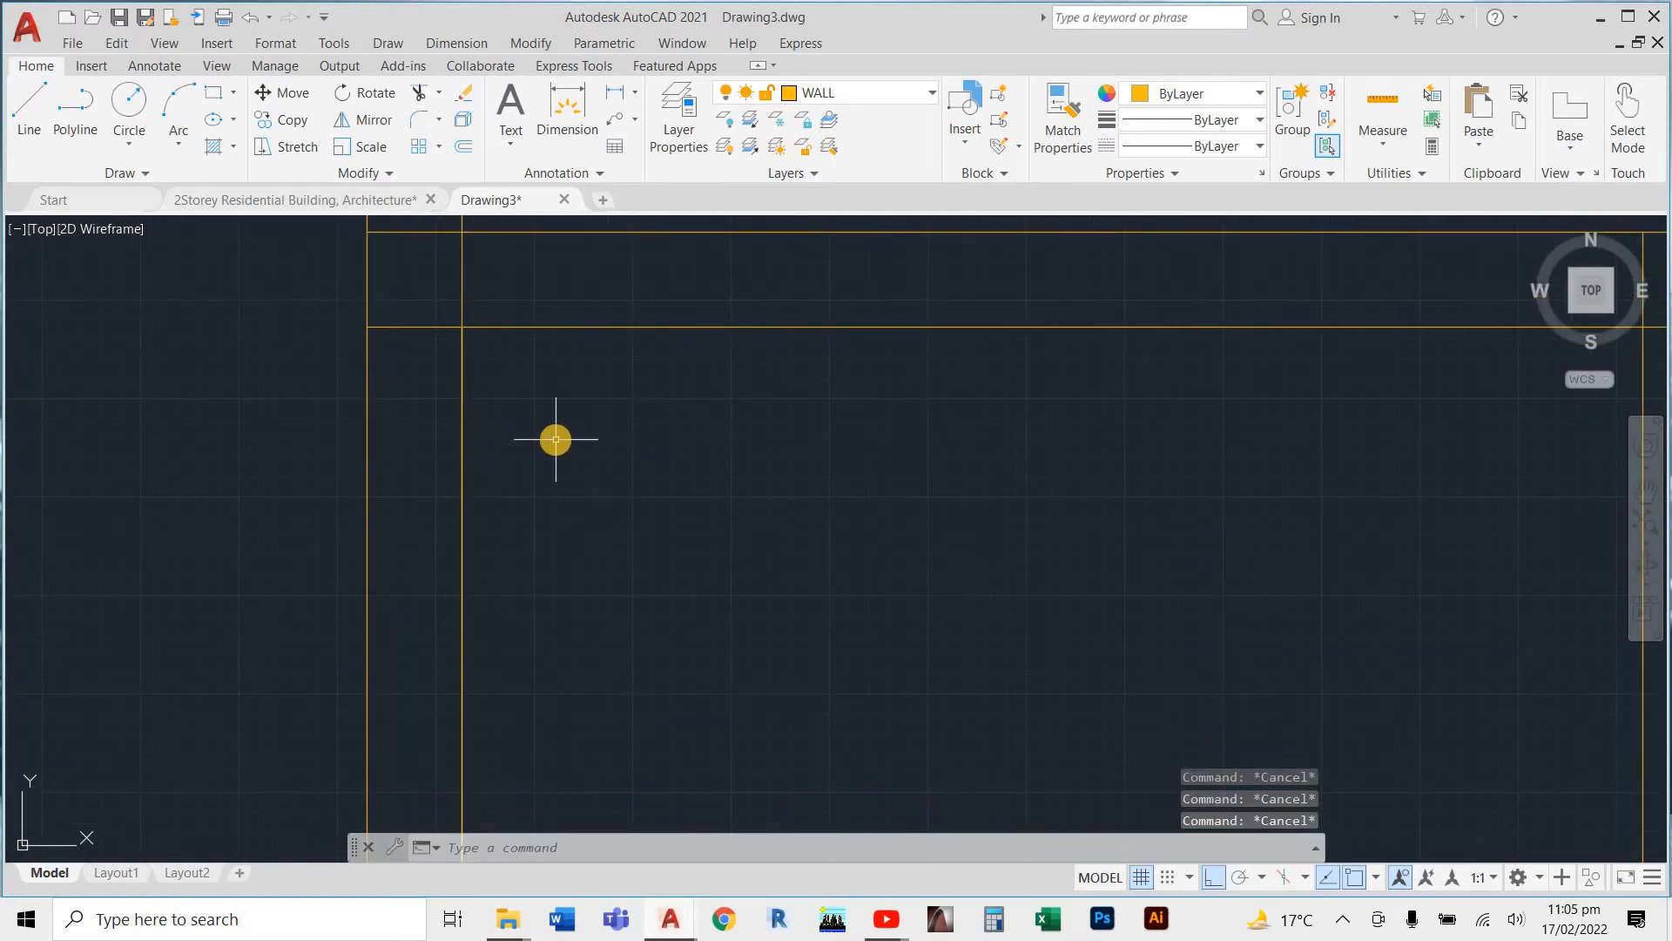
Draw a line from the room's upper corner, 2000 down the outer wall's inner face, then straight across to the stair-side wall's far face
key(Return)
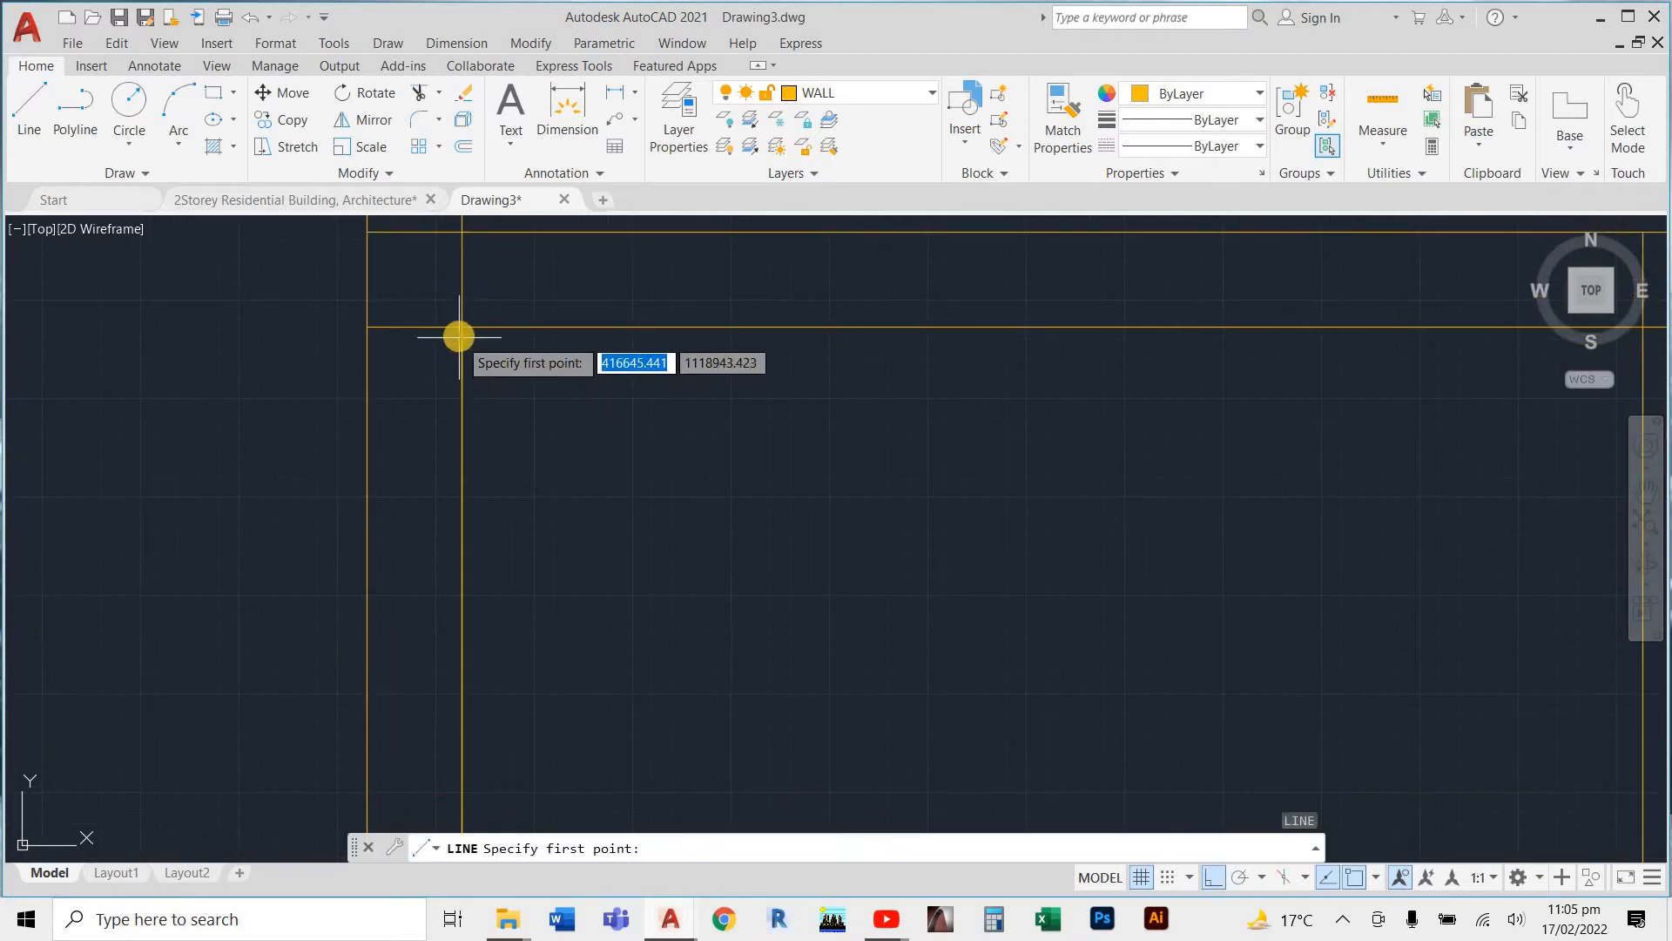
click(461, 332)
scroll(466, 488, down, 3)
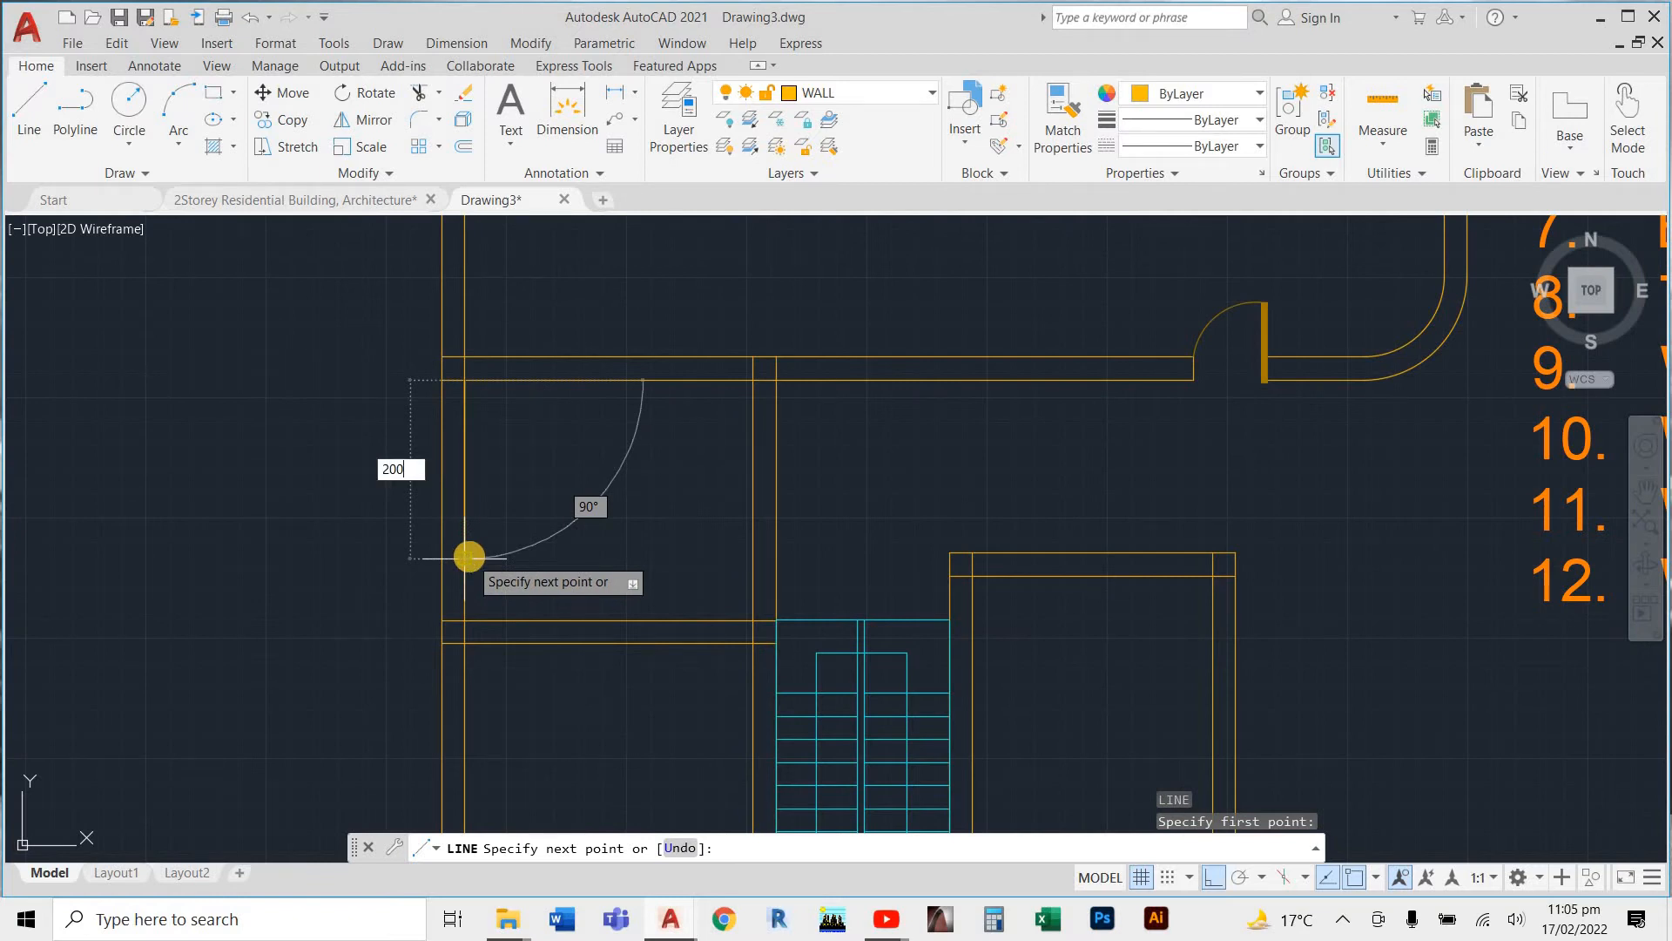
text(2000)
key(Return)
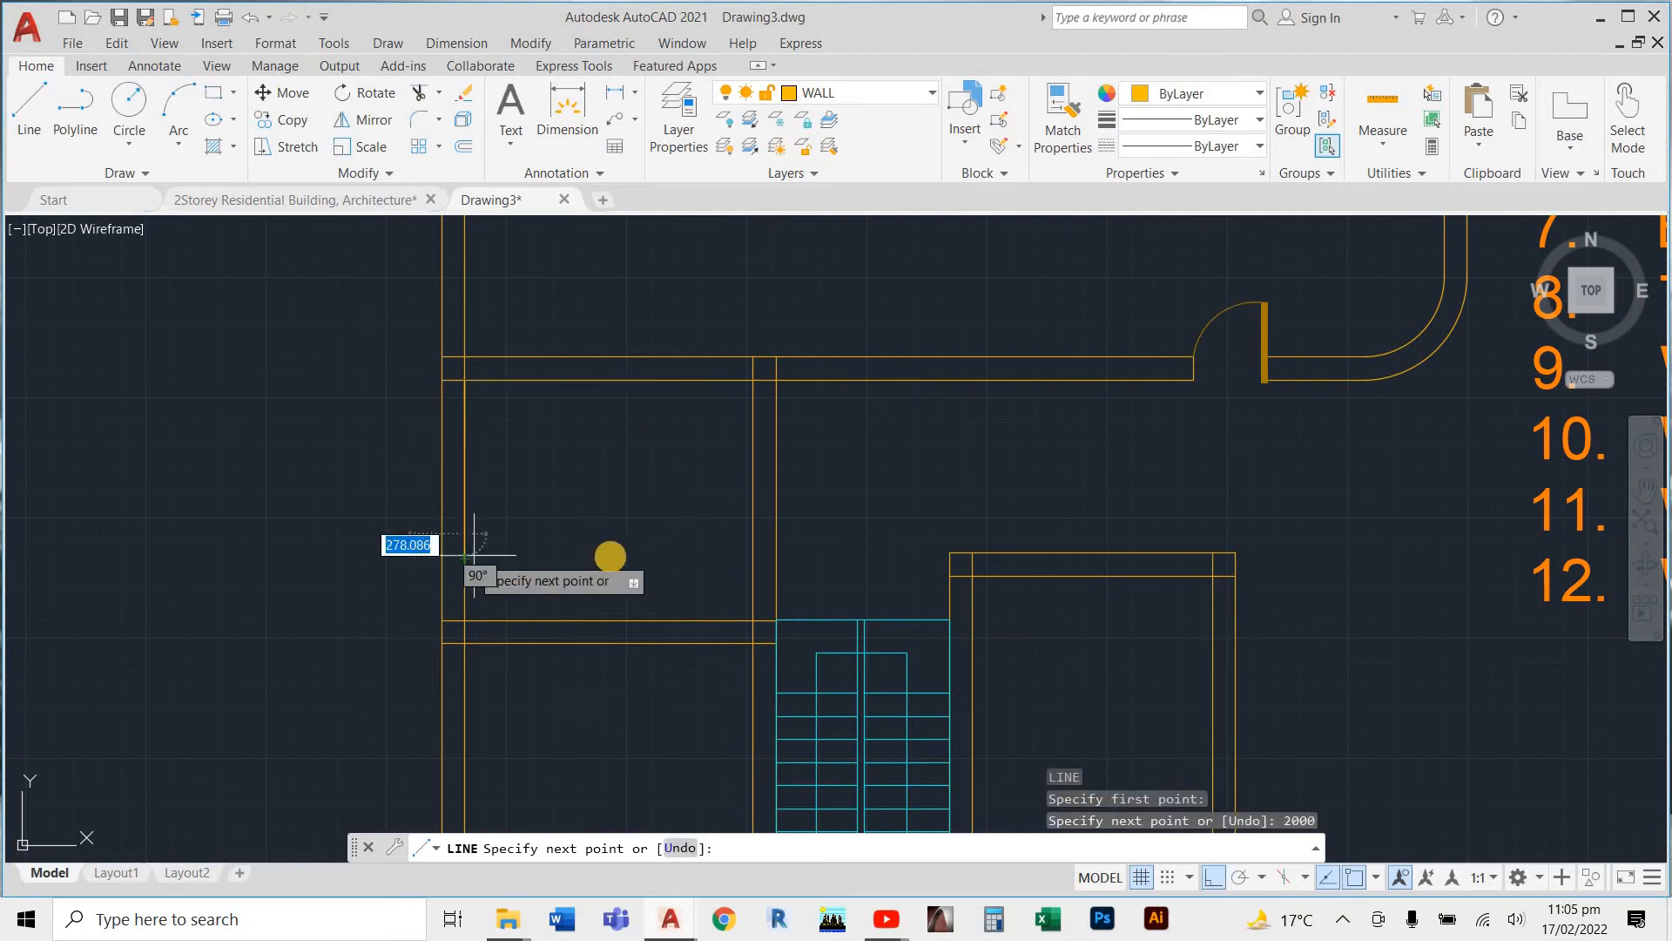
click(775, 540)
key(Escape)
key(Escape)
key(Escape)
key(Escape)
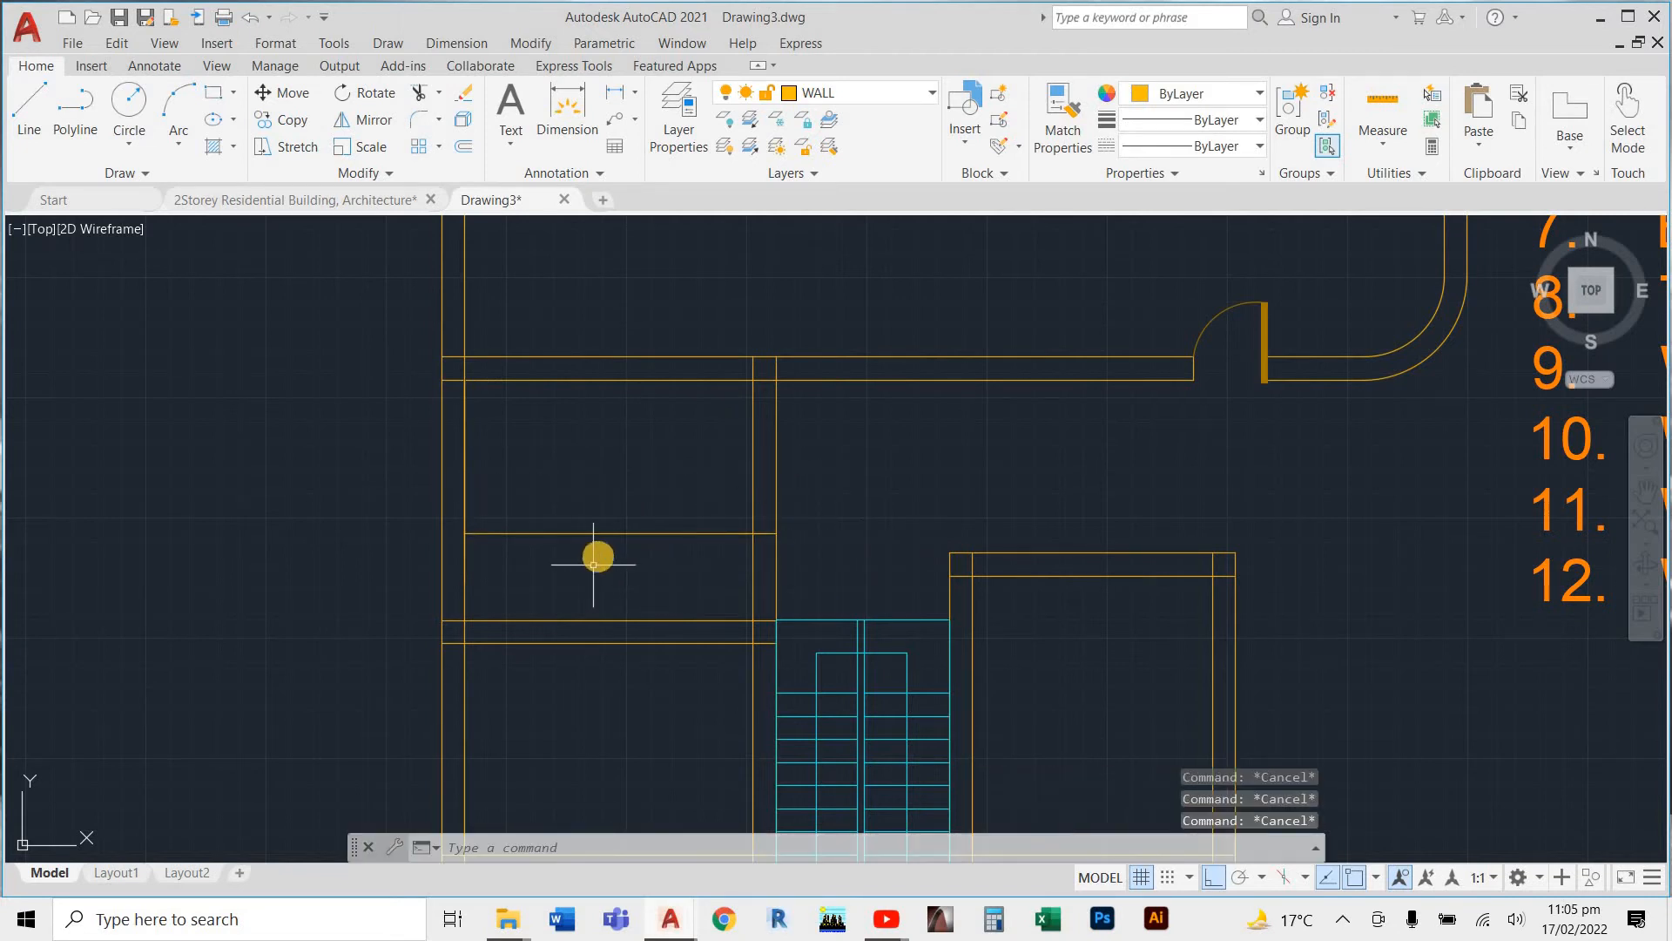
Offset the new horizontal line upward by 300 to form the second face of the partition wall
scroll(594, 564, down, 6)
scroll(597, 561, up, 6)
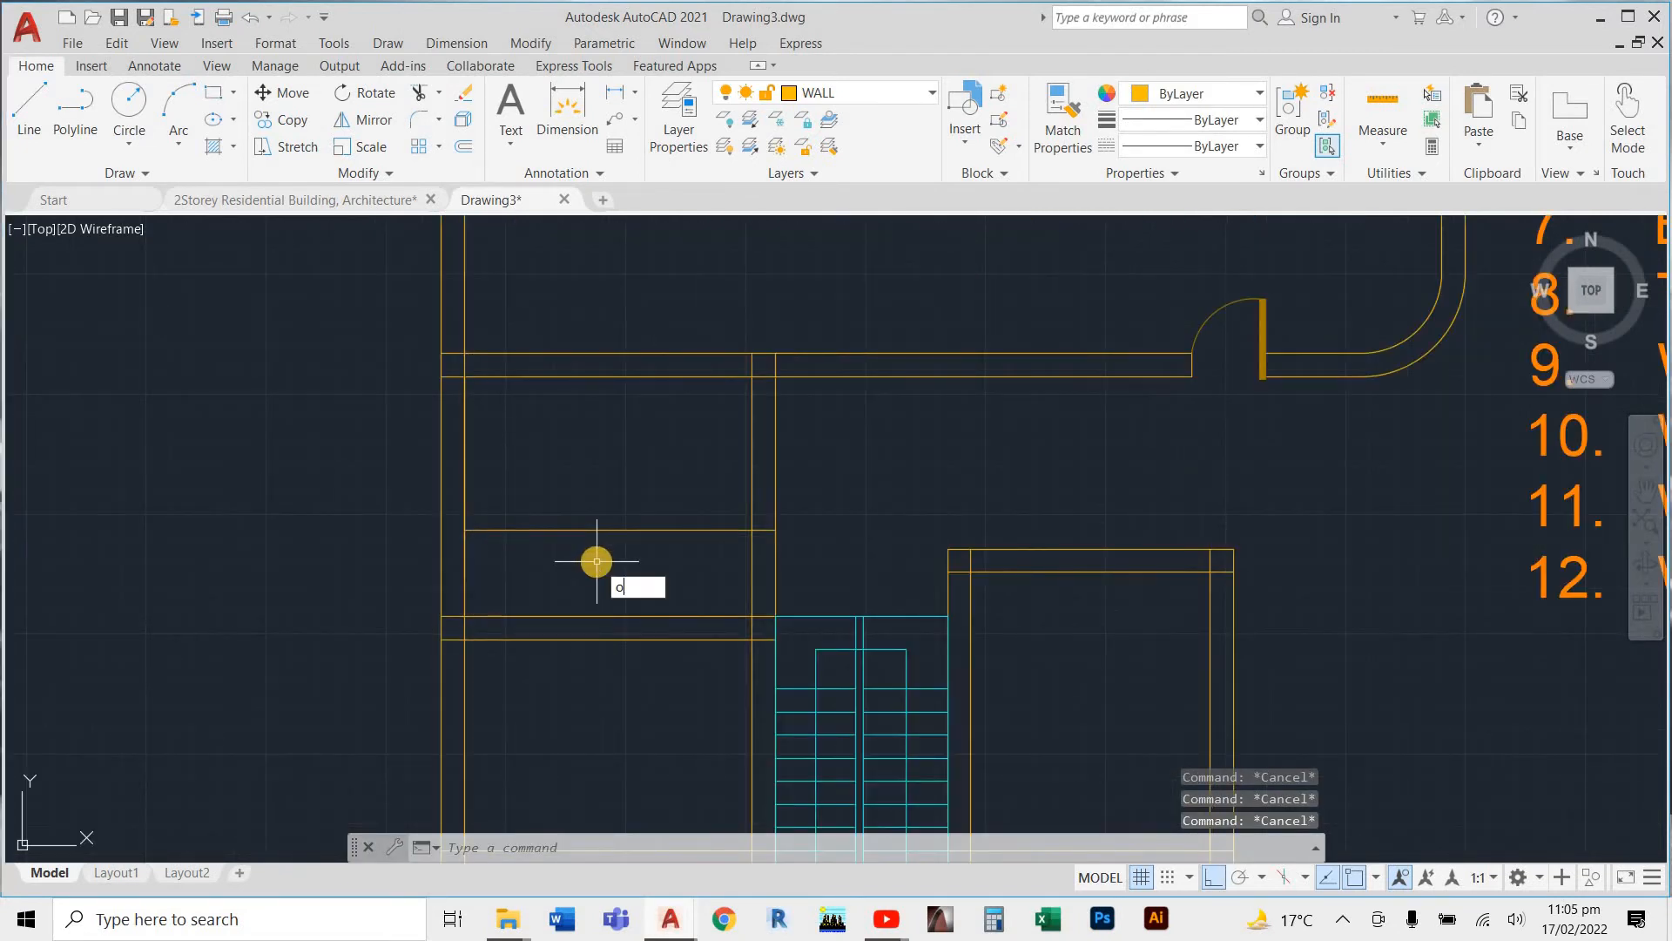
key(Return)
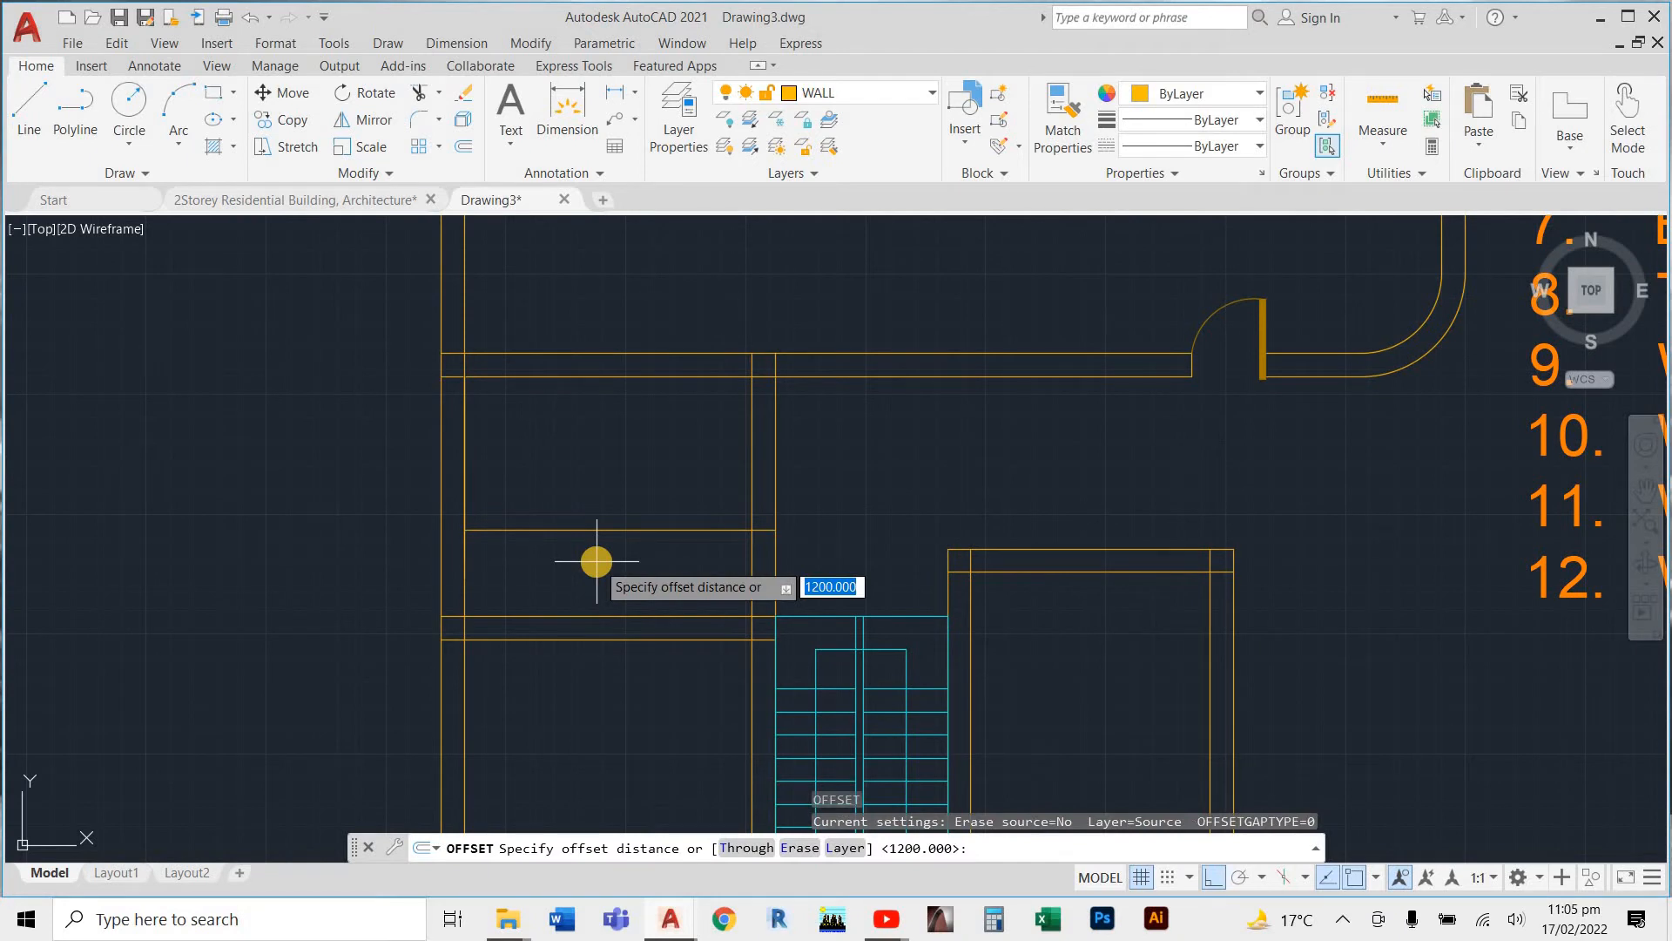
text(300)
key(Return)
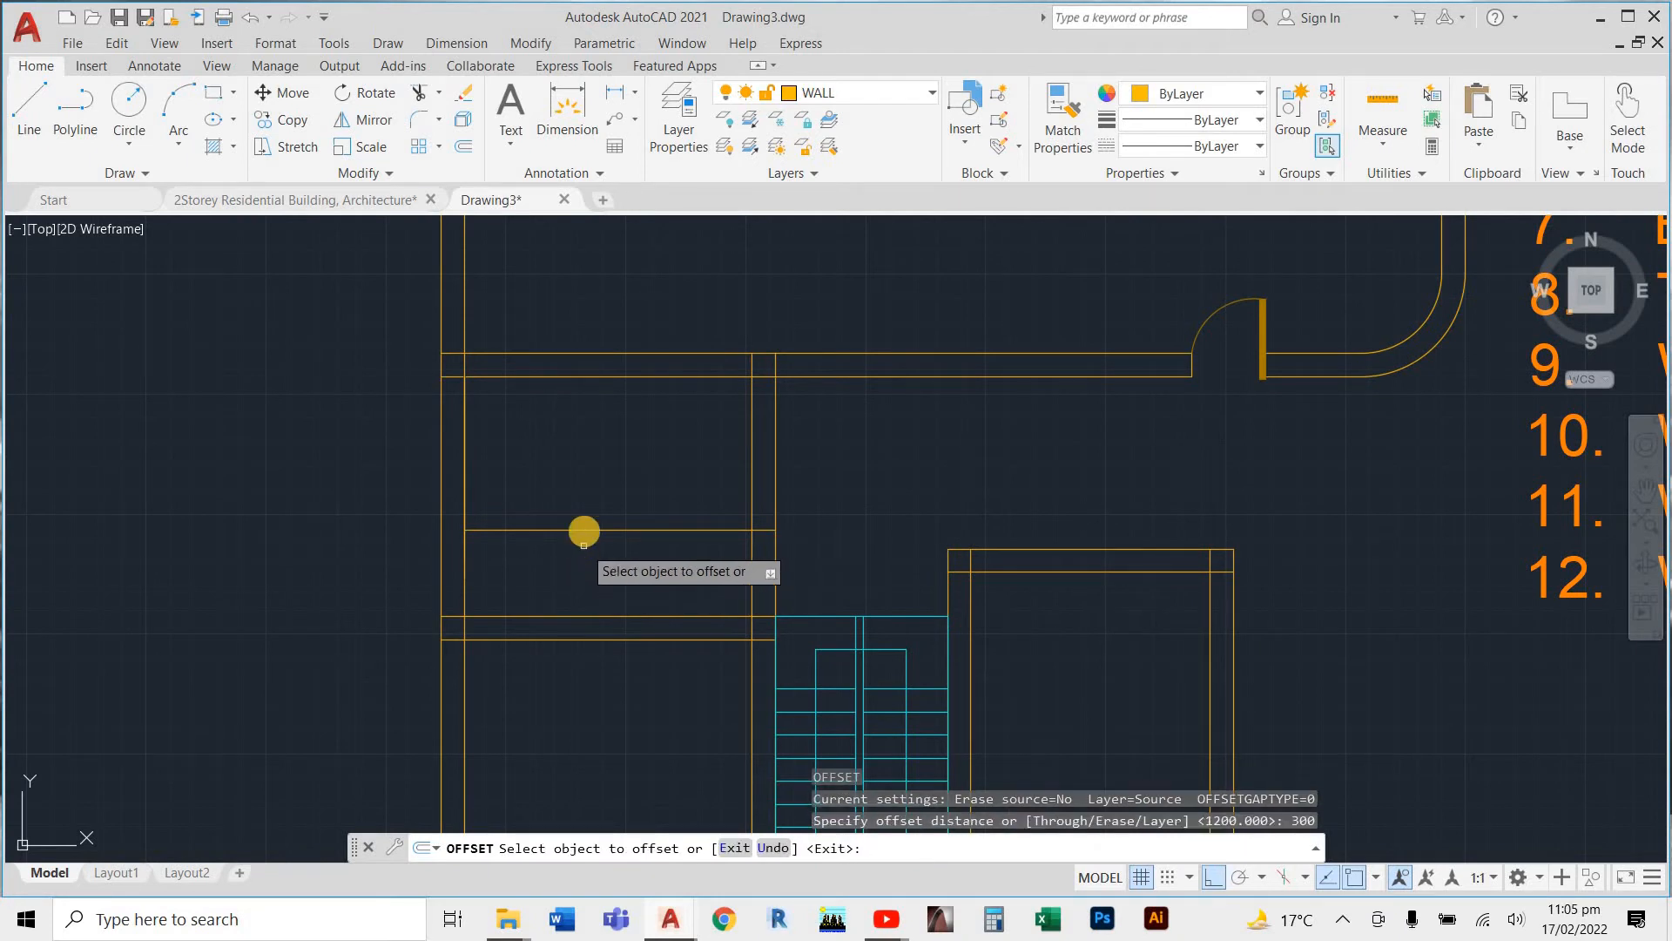
click(582, 528)
click(578, 496)
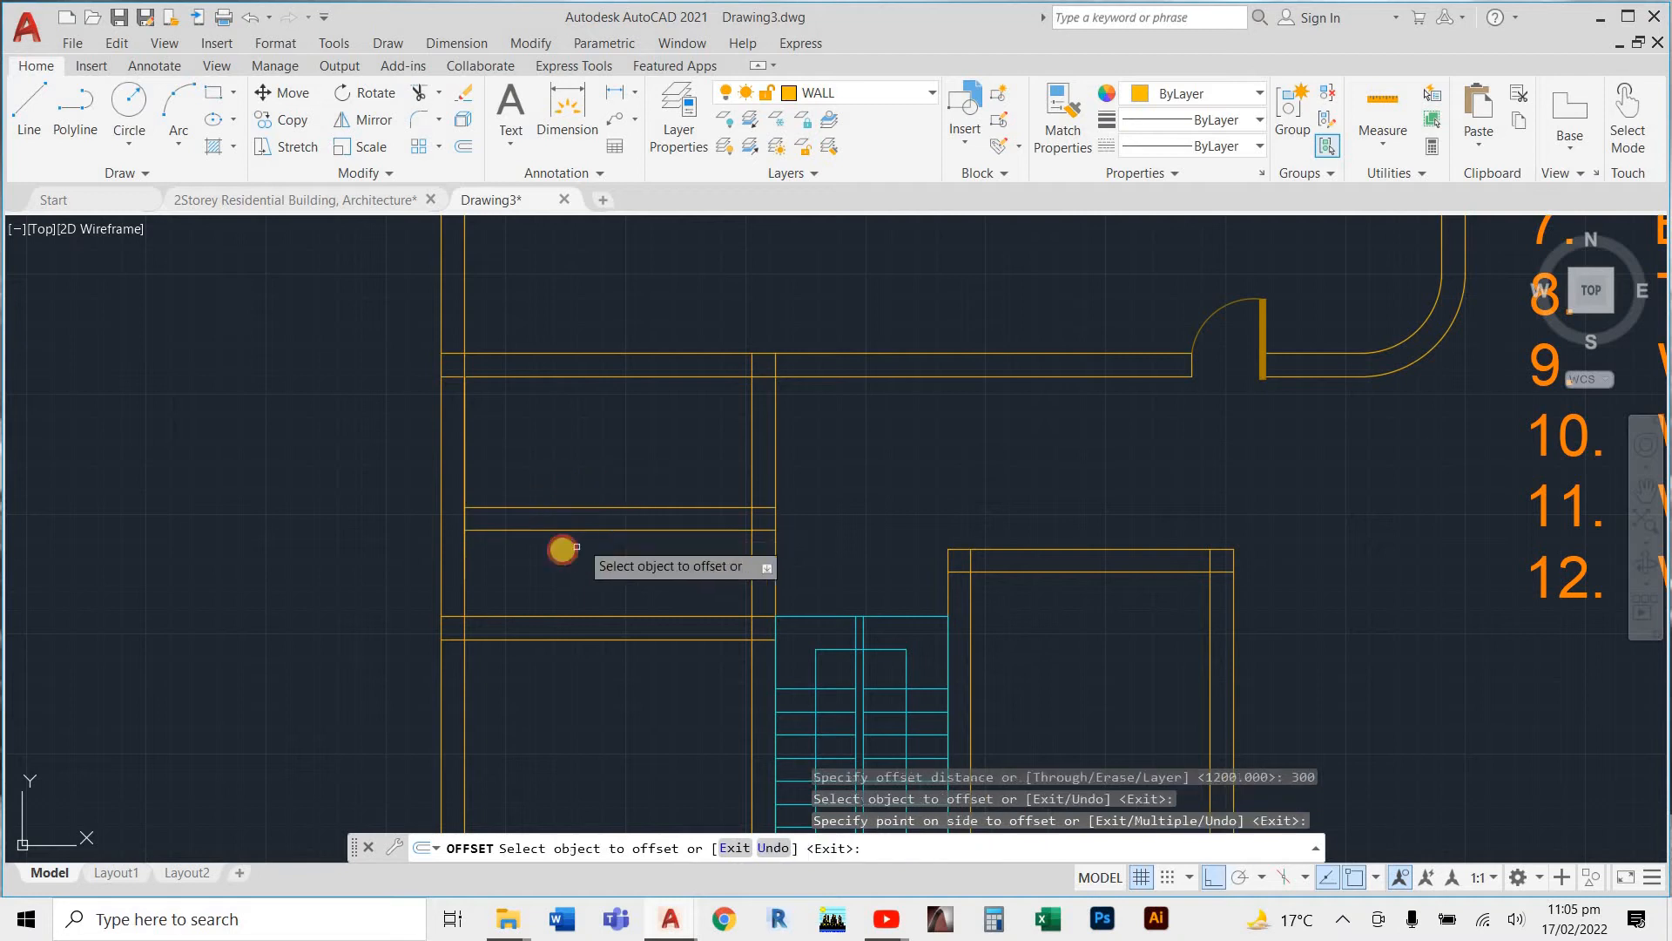
key(Escape)
key(Escape)
Extend both partition lines across to the outer face of the outer wall
text(ex)
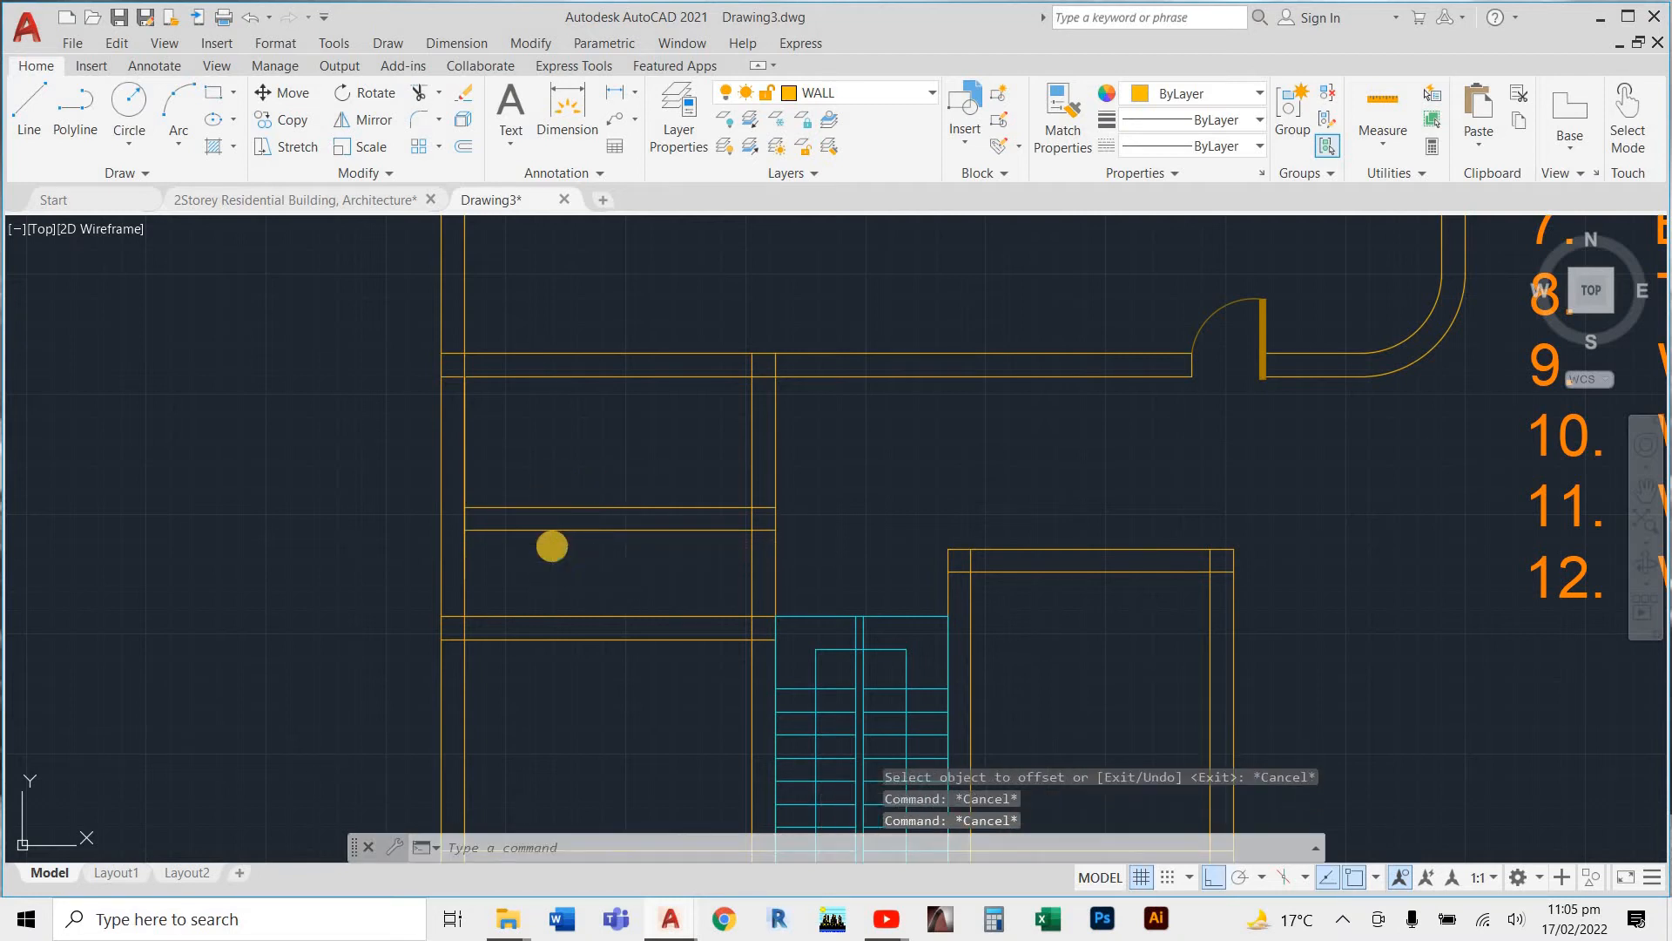
key(Return)
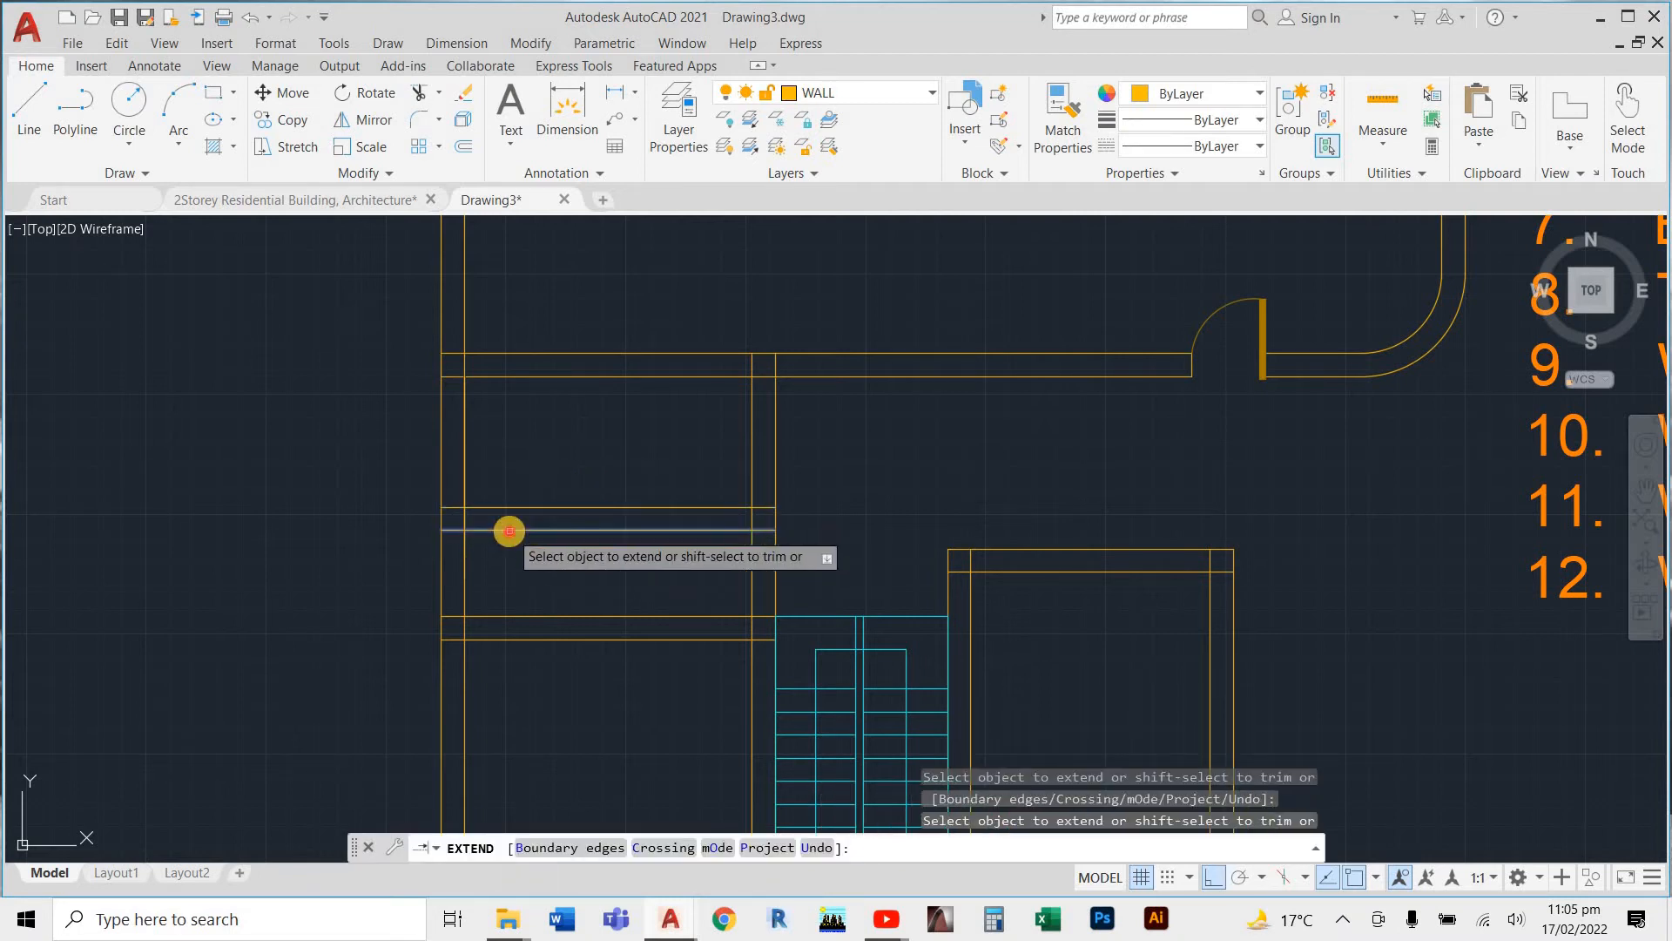
click(510, 530)
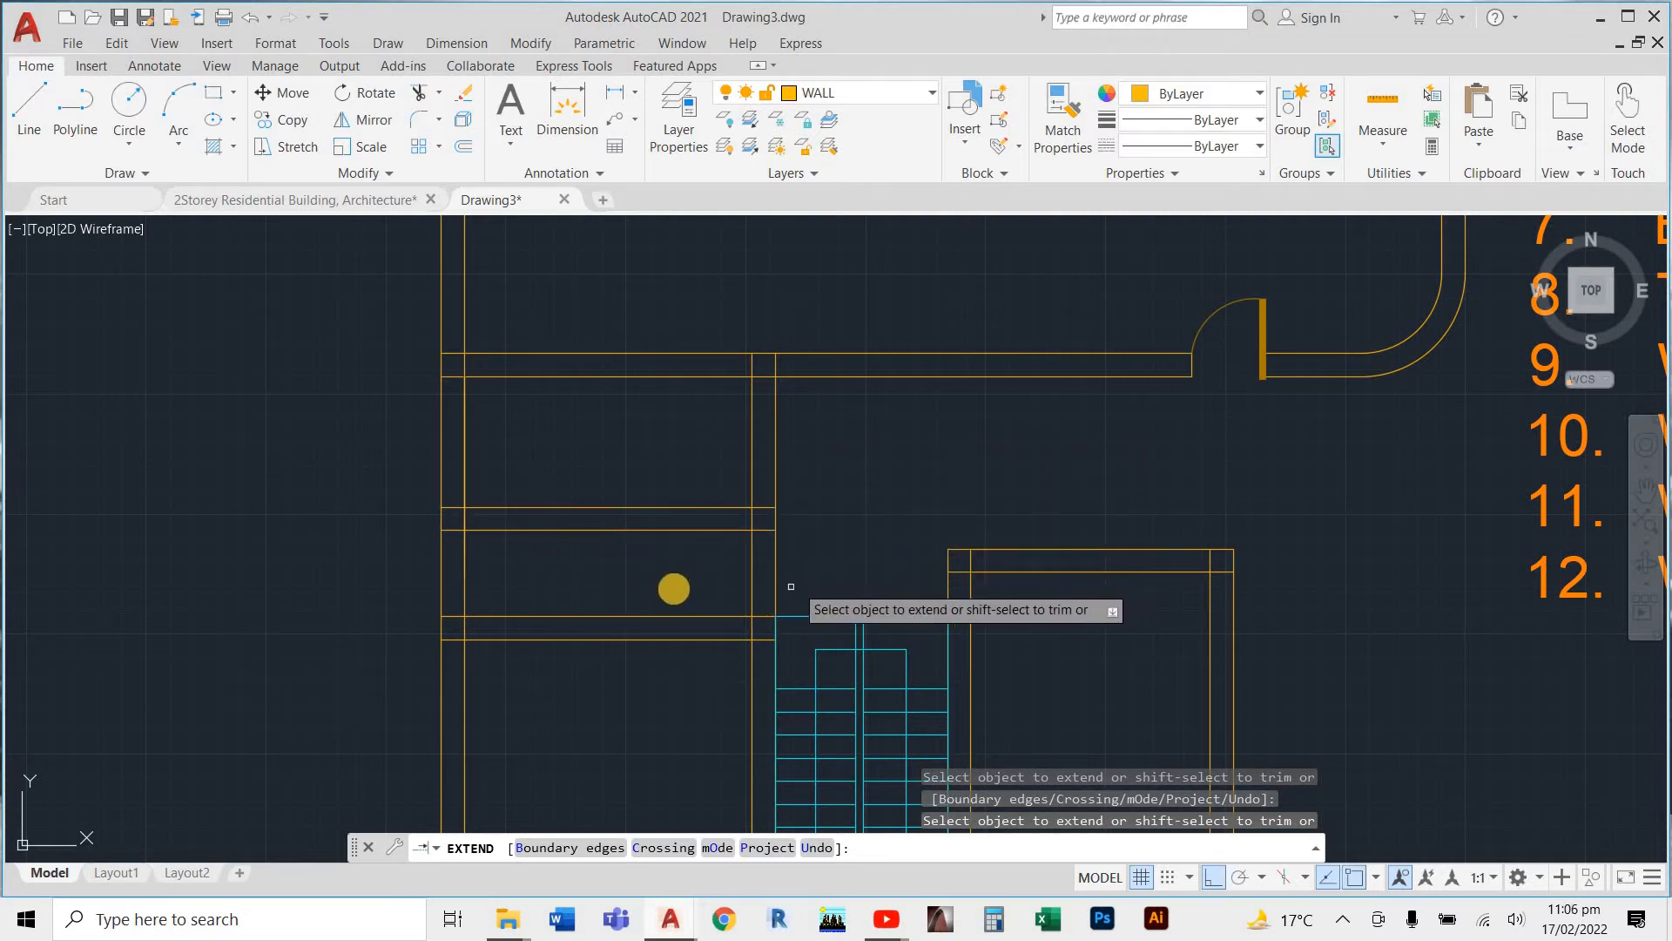
scroll(728, 530, down, 3)
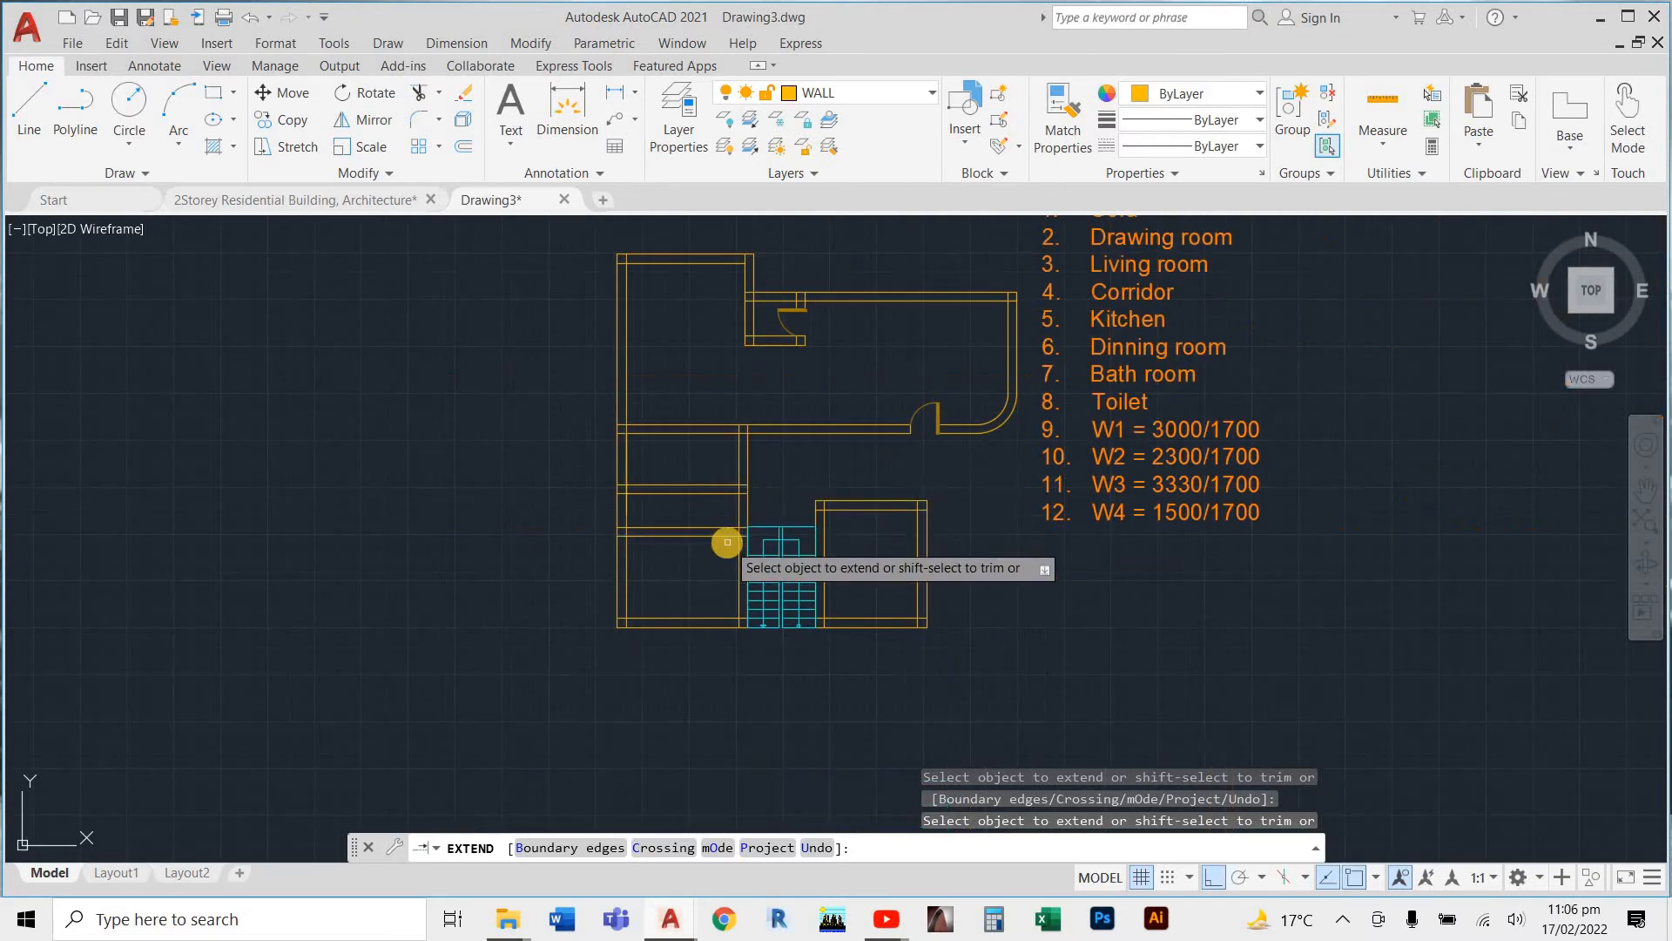
scroll(723, 544, up, 5)
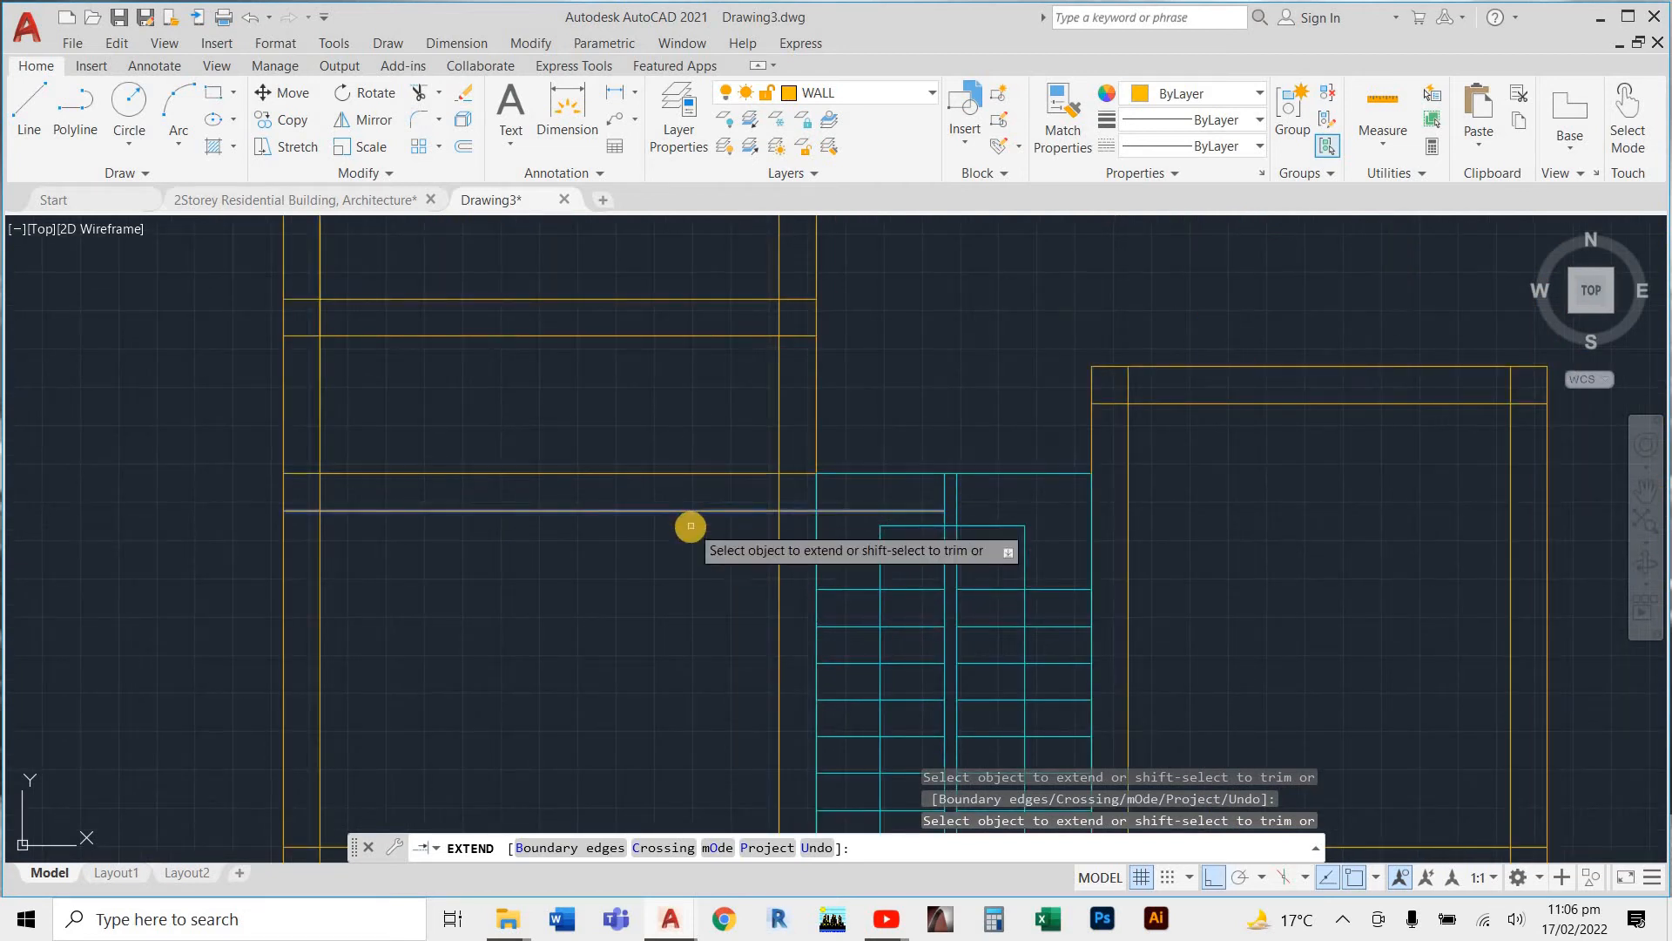
scroll(709, 601, down, 6)
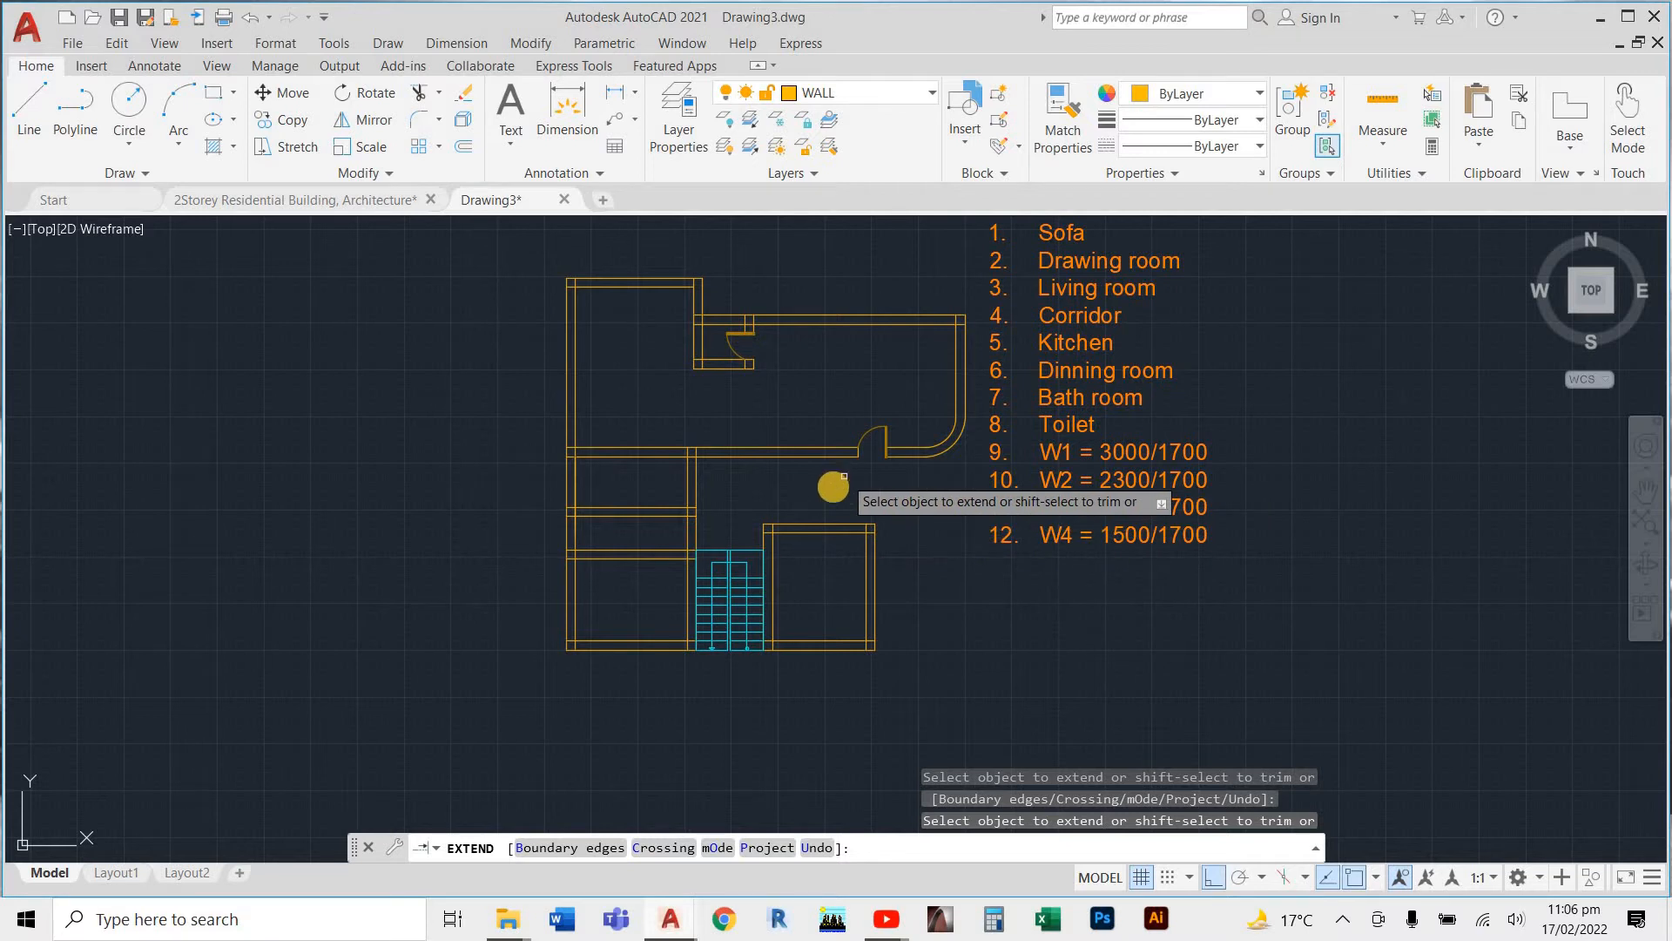
scroll(685, 479, up, 2)
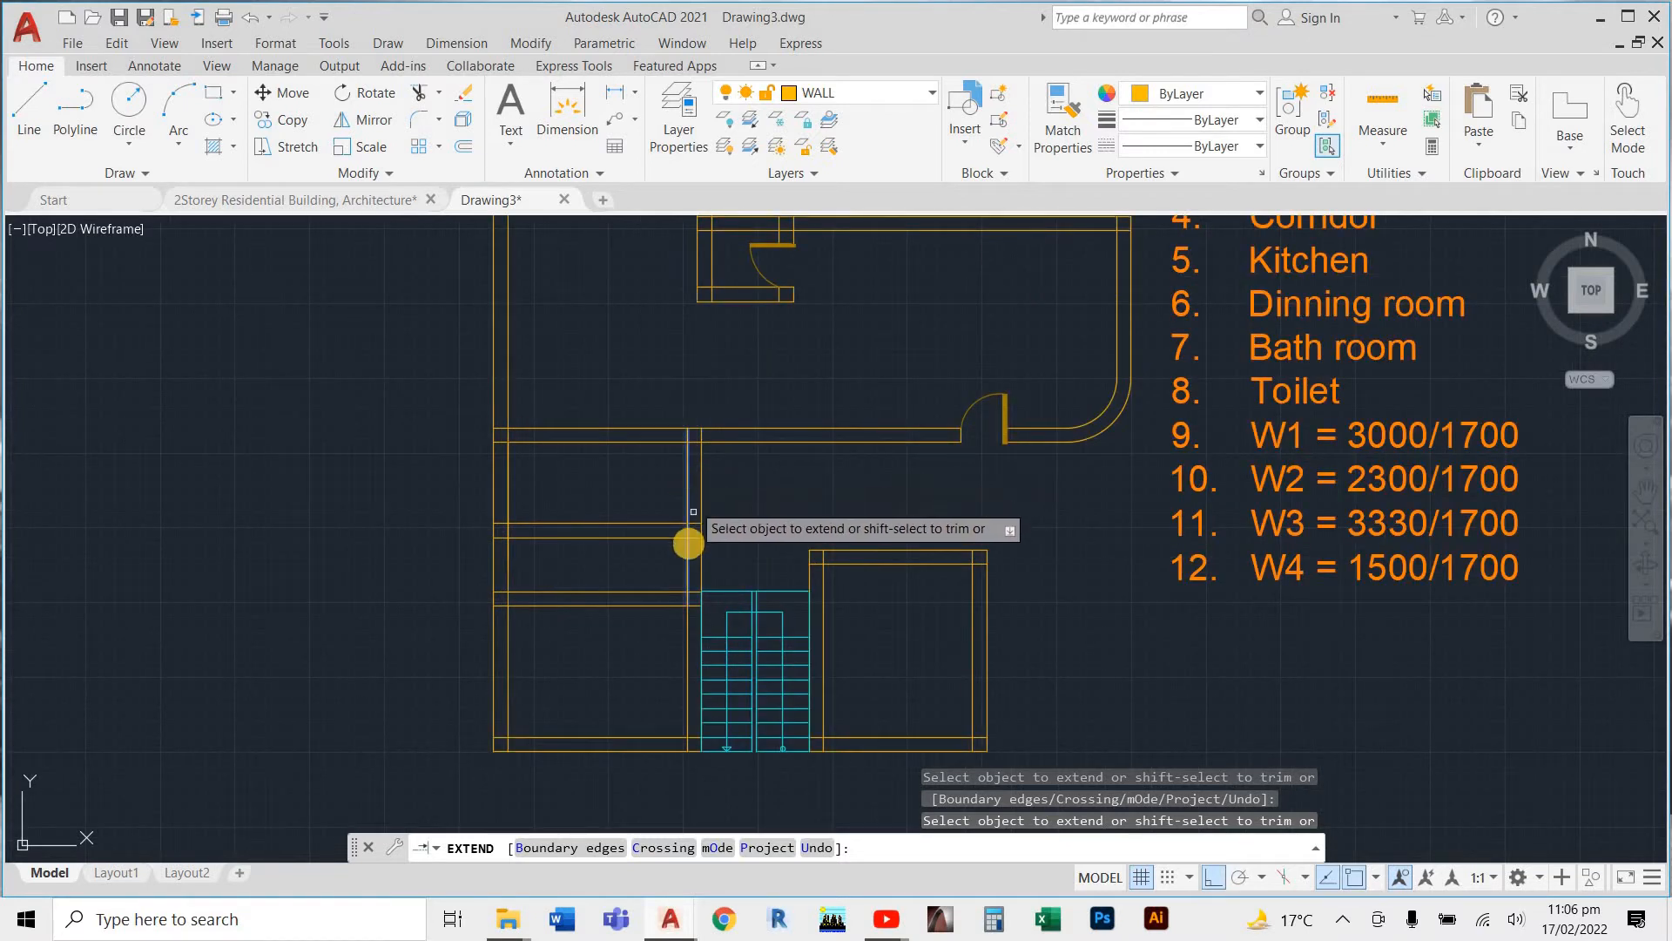
scroll(704, 493, up, 2)
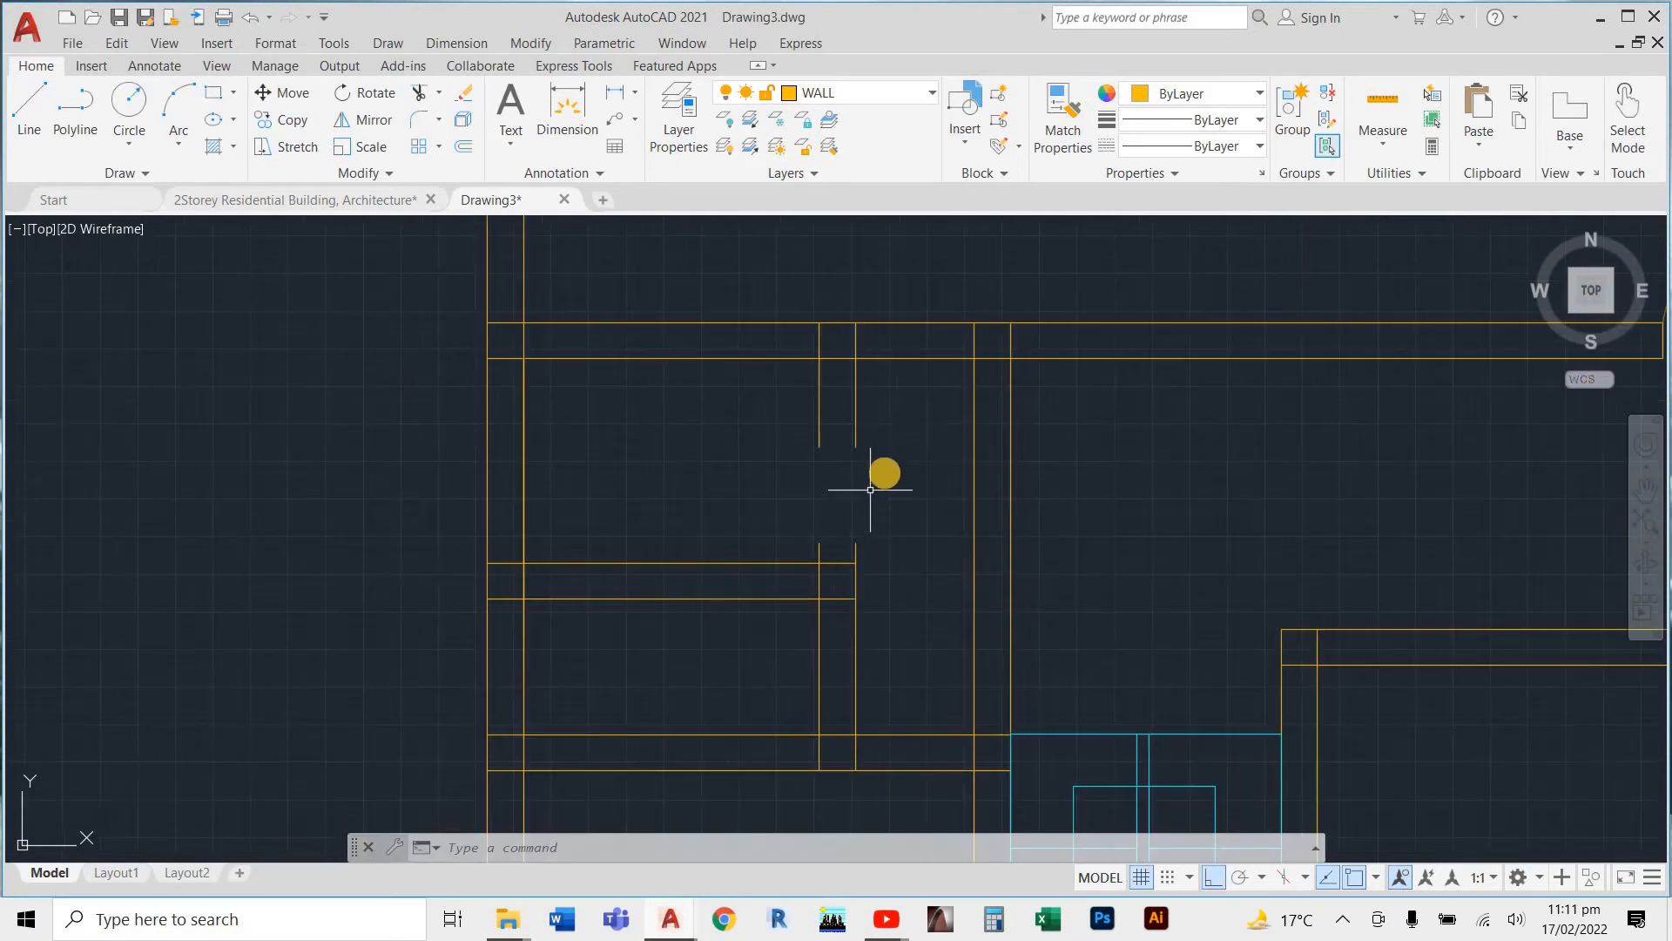
Examine the door-size notes beside the plan and compare them with the opening in the short partition wall near the stairs
scroll(875, 474, down, 3)
scroll(863, 458, up, 5)
scroll(930, 462, down, 5)
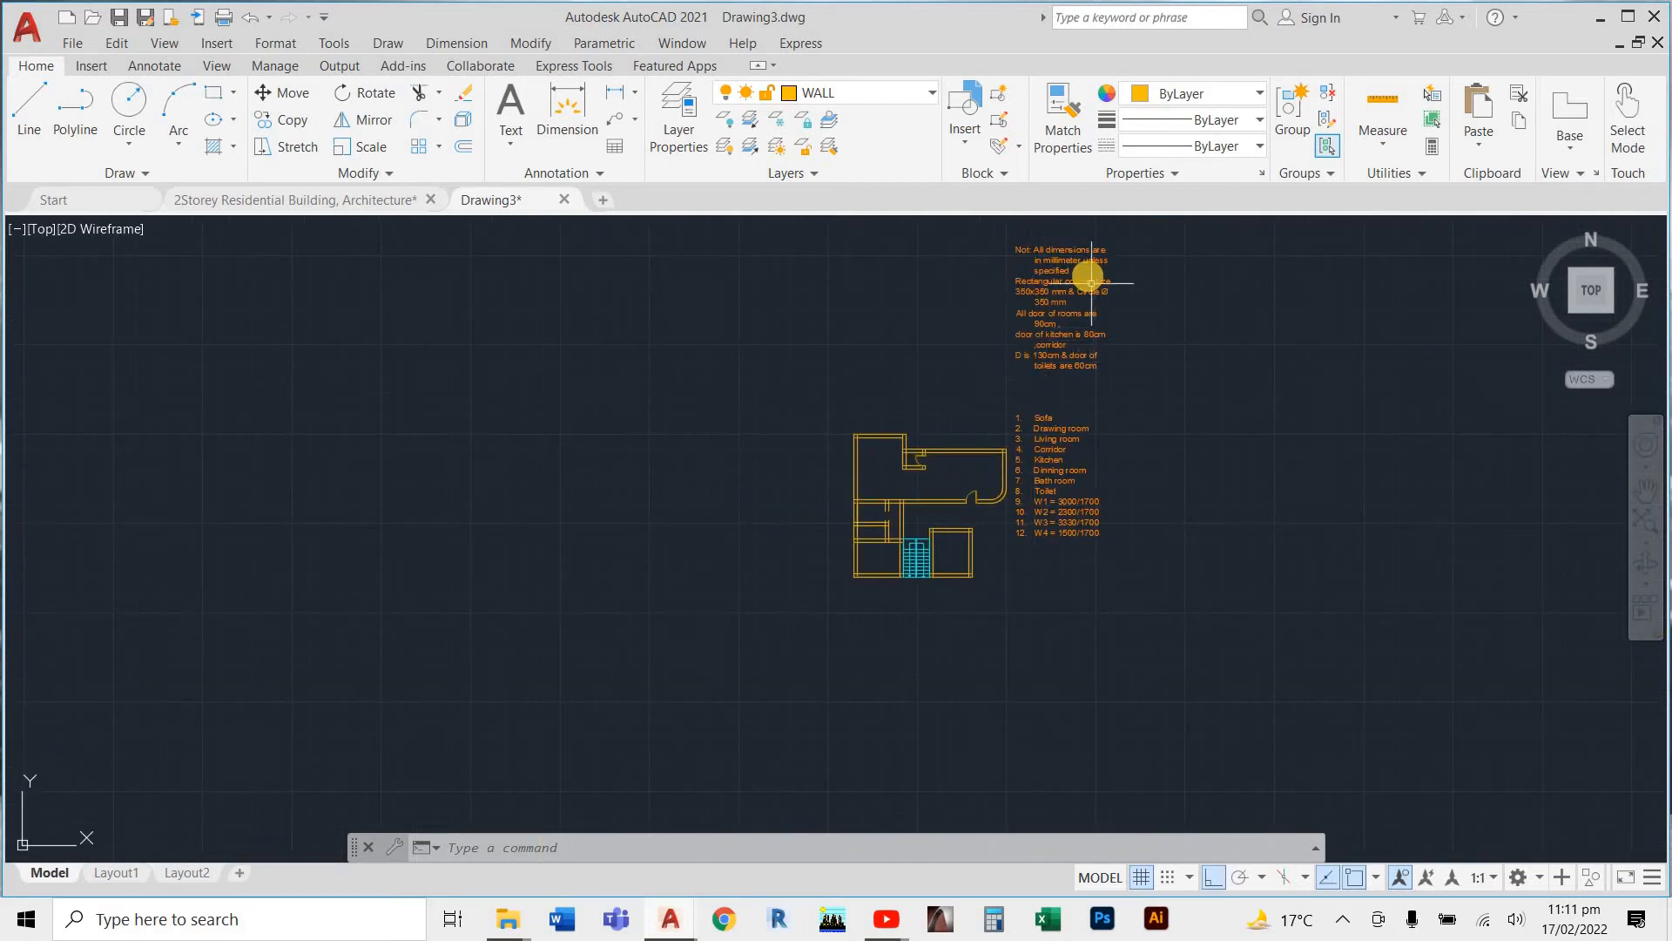
scroll(1089, 276, up, 4)
scroll(949, 440, down, 5)
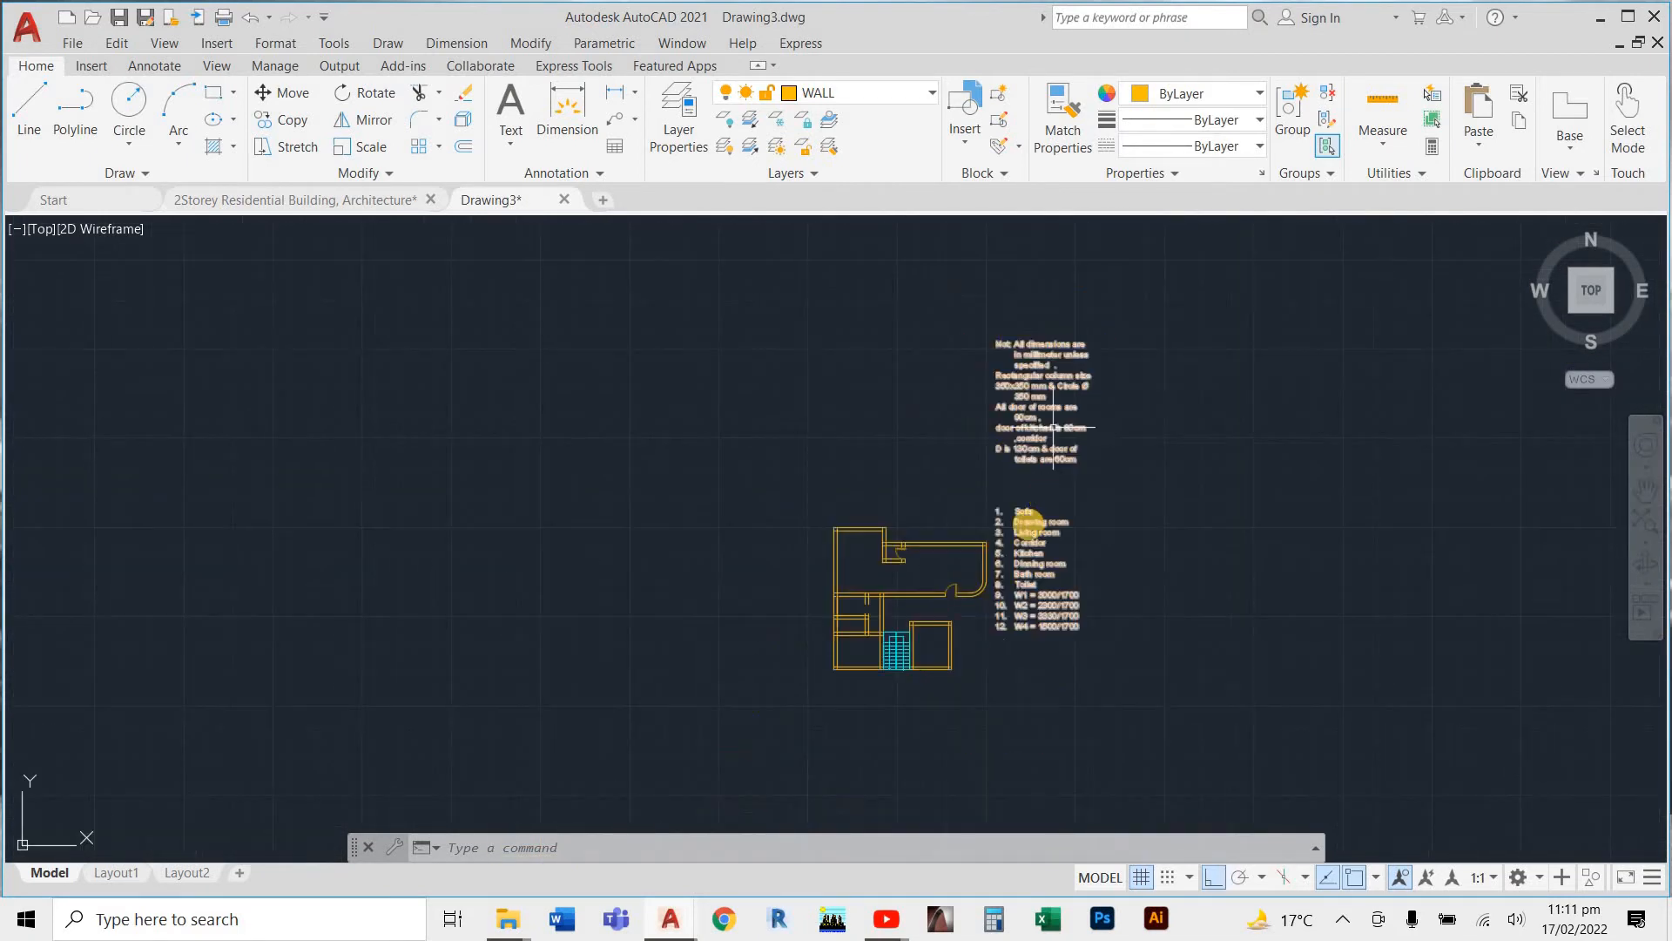
scroll(867, 614, up, 3)
scroll(876, 564, up, 4)
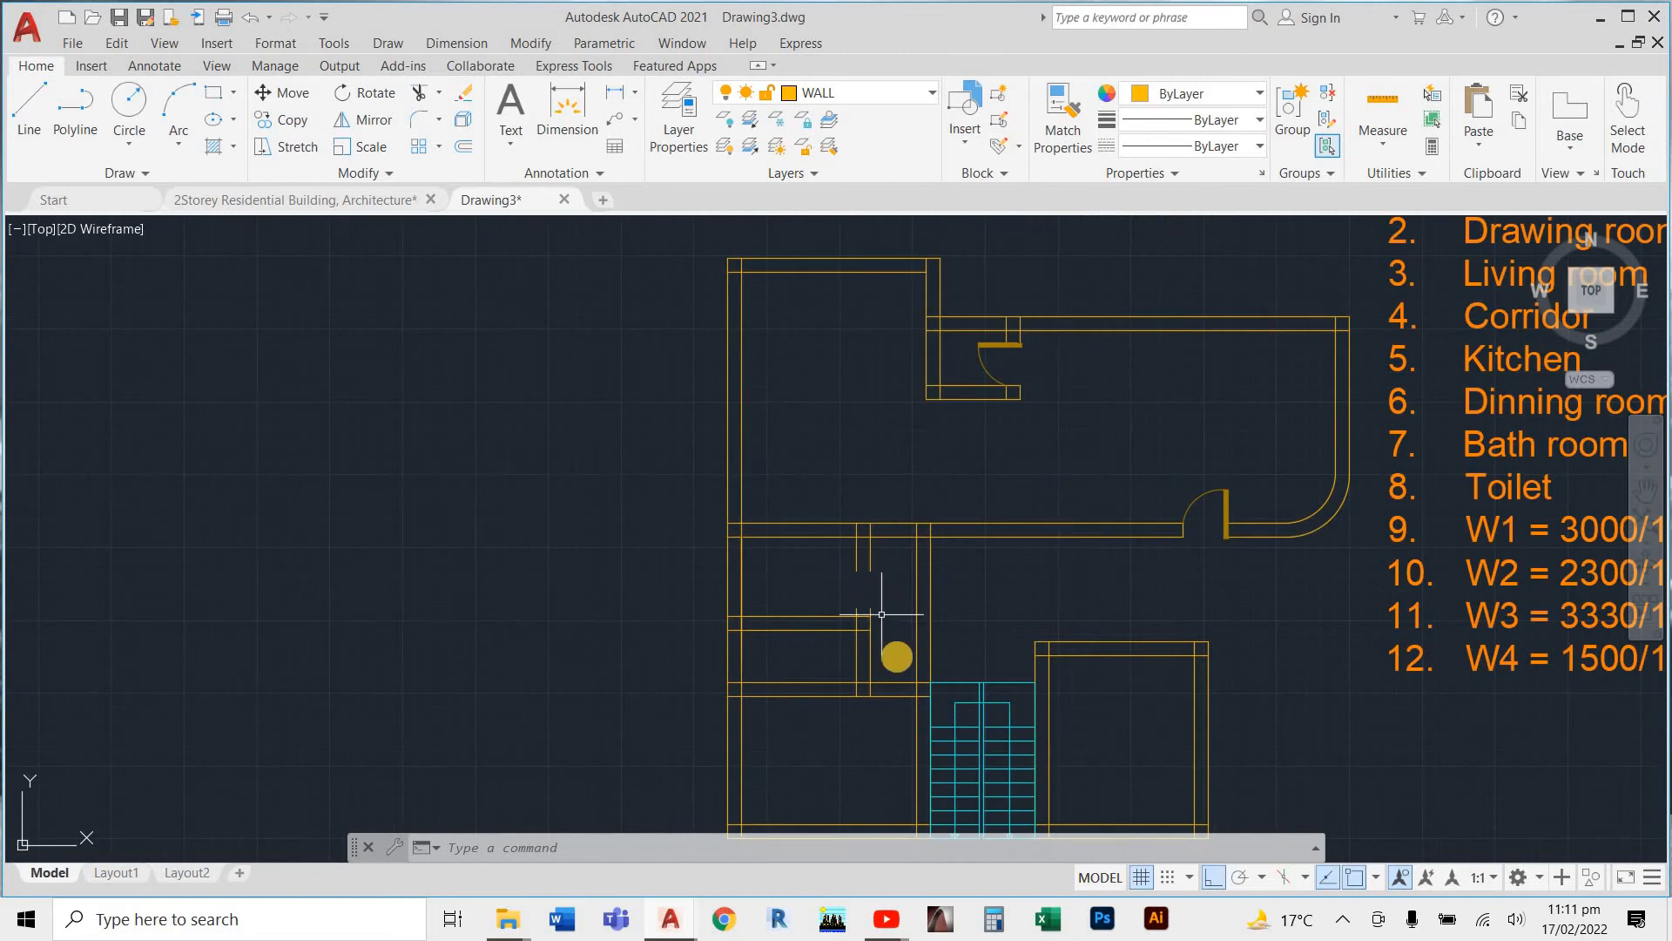
scroll(858, 653, down, 2)
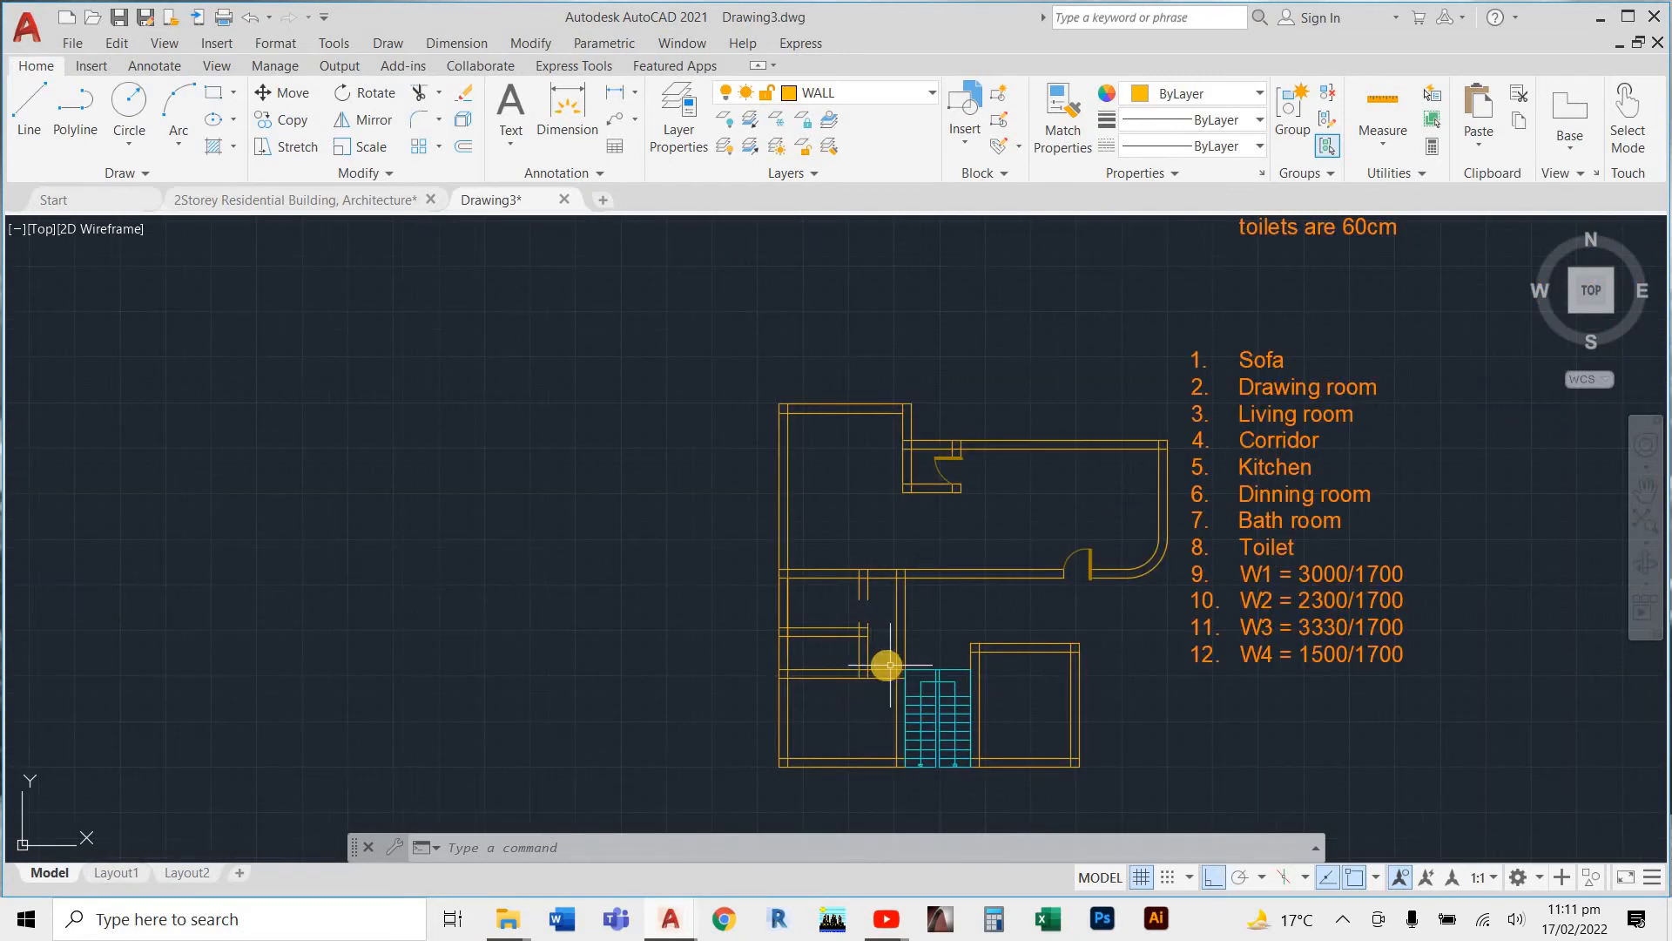
scroll(889, 666, up, 4)
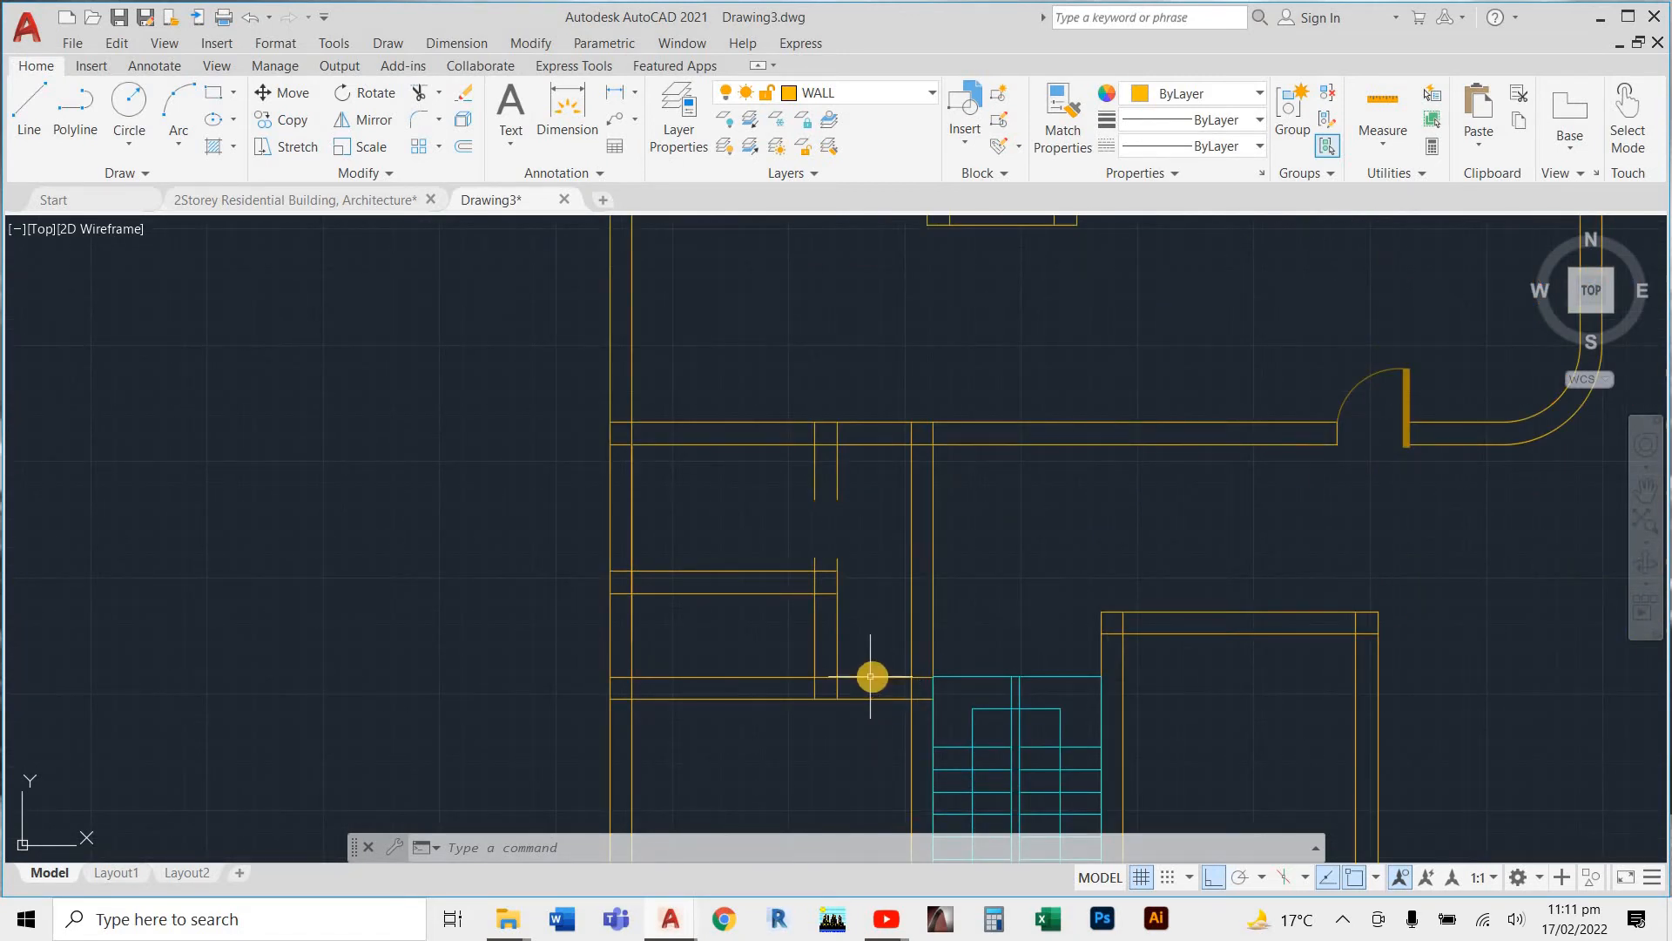
scroll(870, 672, down, 4)
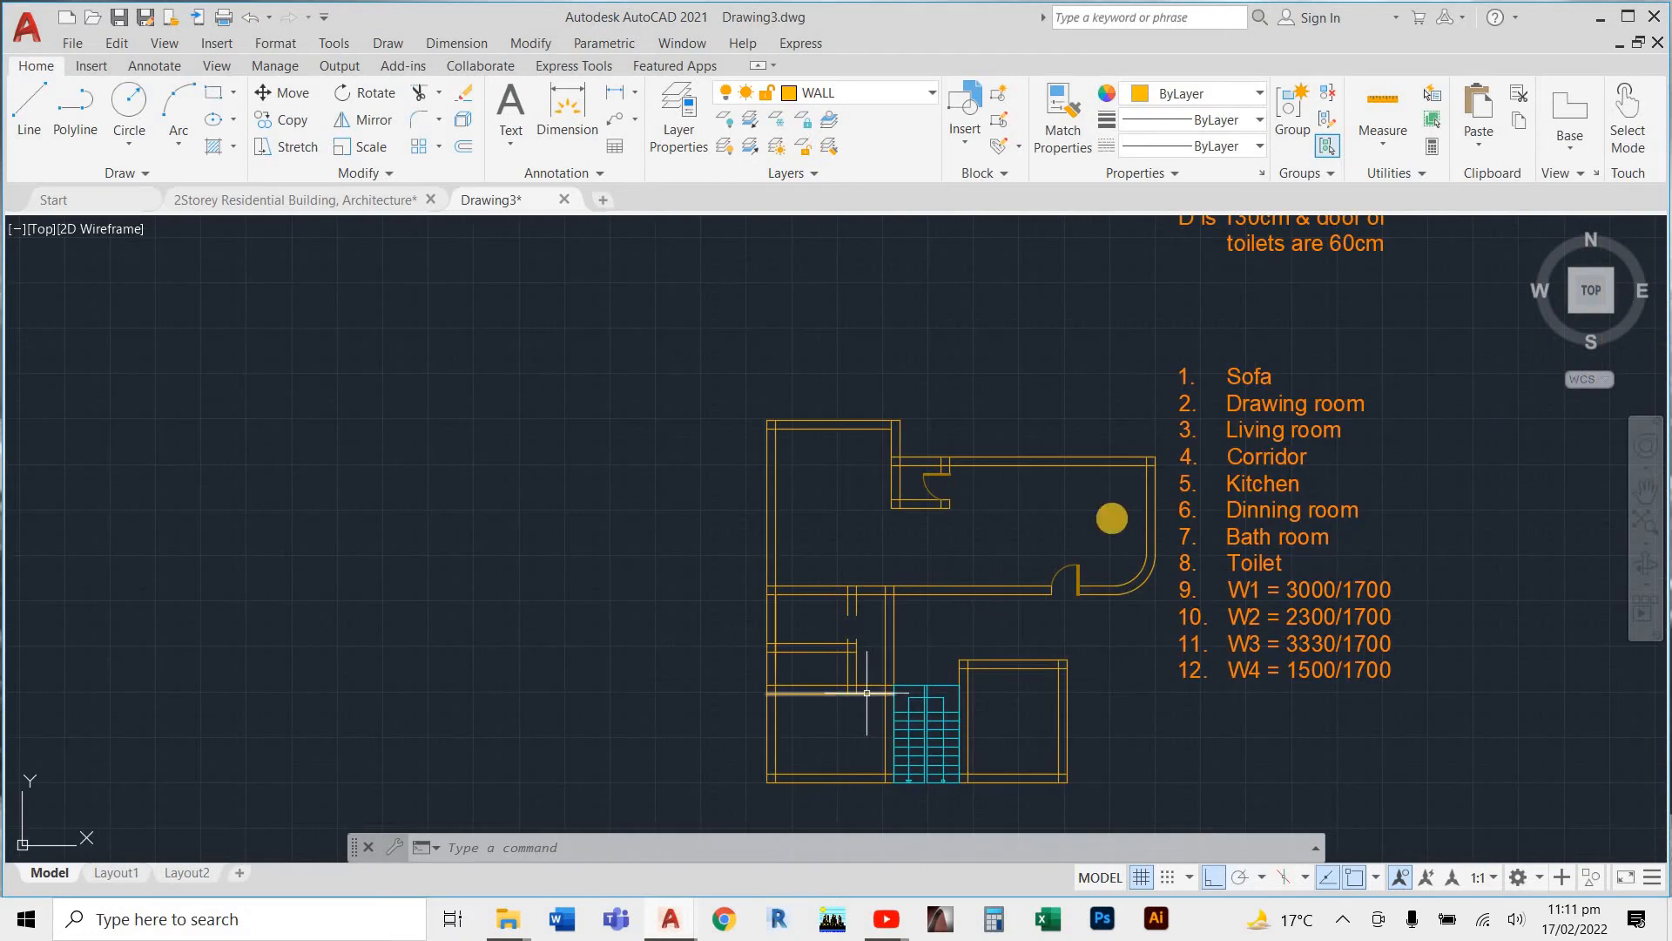
scroll(1167, 584, down, 3)
scroll(1286, 250, up, 2)
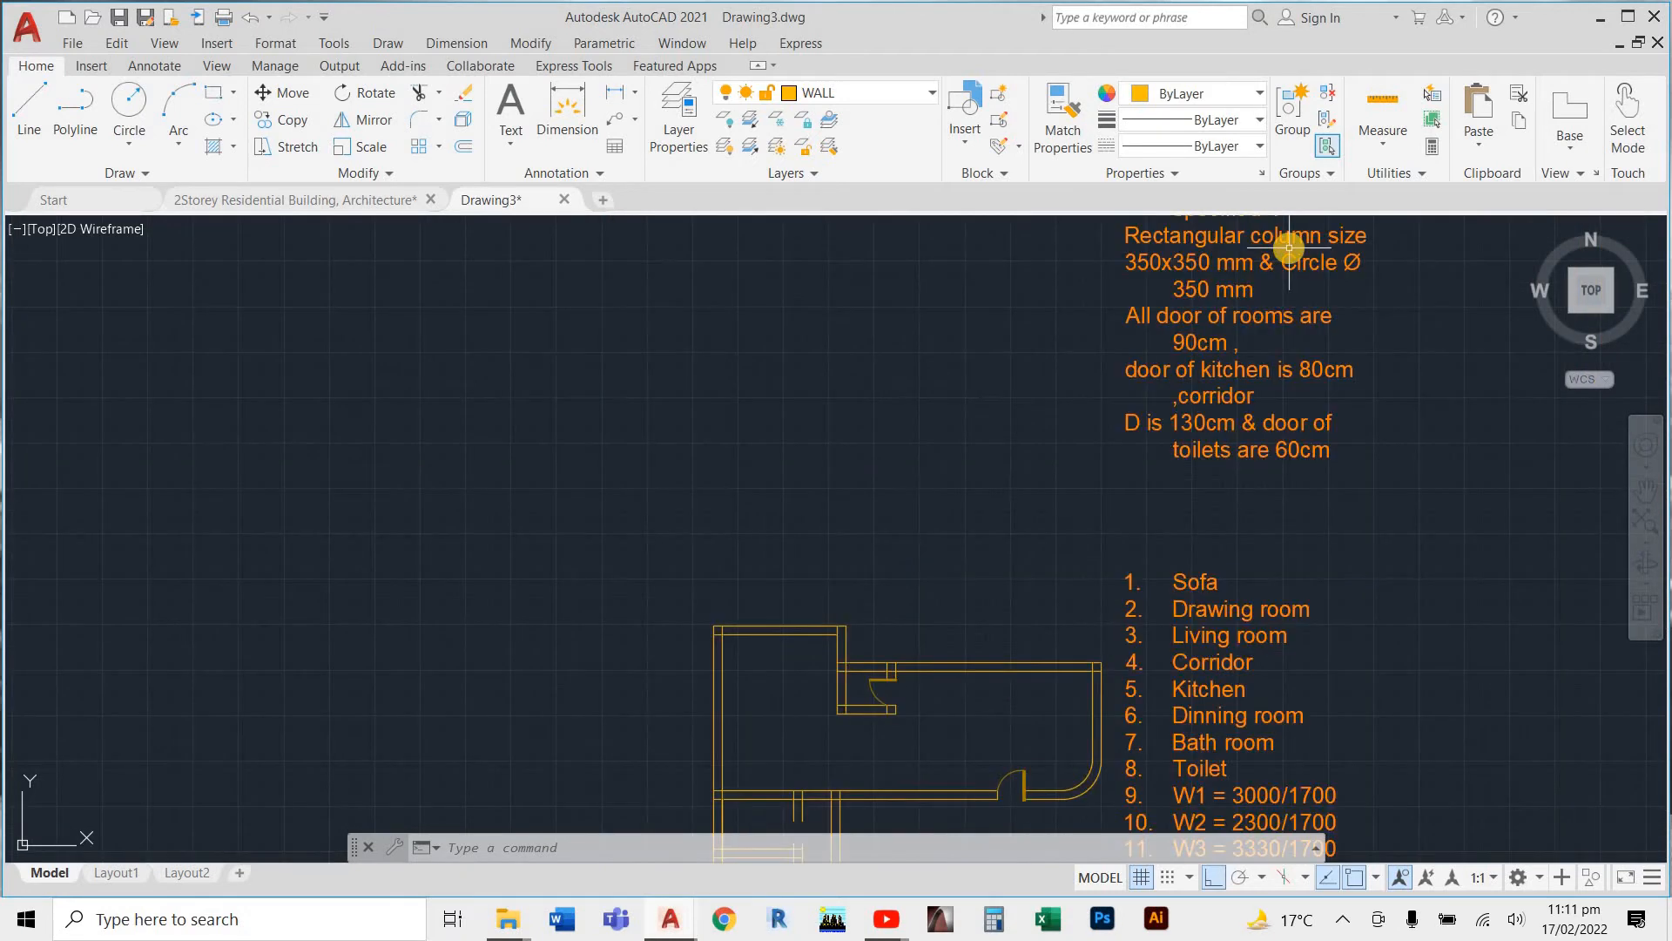
scroll(1095, 405, down, 2)
scroll(926, 662, up, 8)
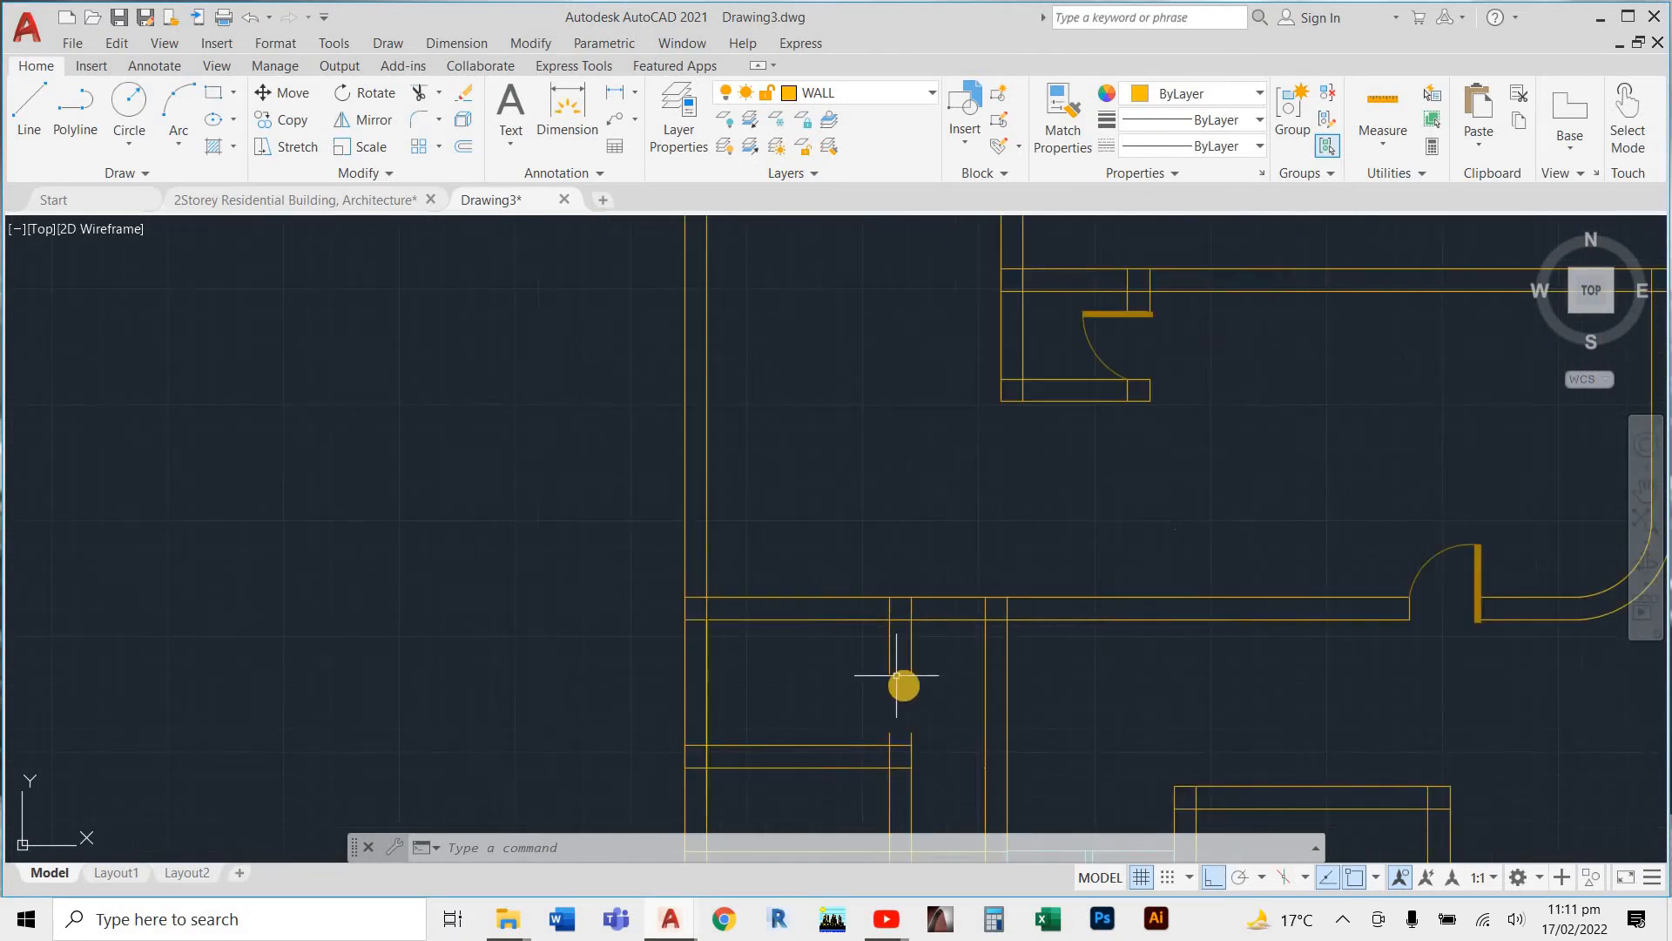
Draw a line across the two wall faces to close the wall end above the new partition opening
text(l)
key(Return)
scroll(911, 696, up, 3)
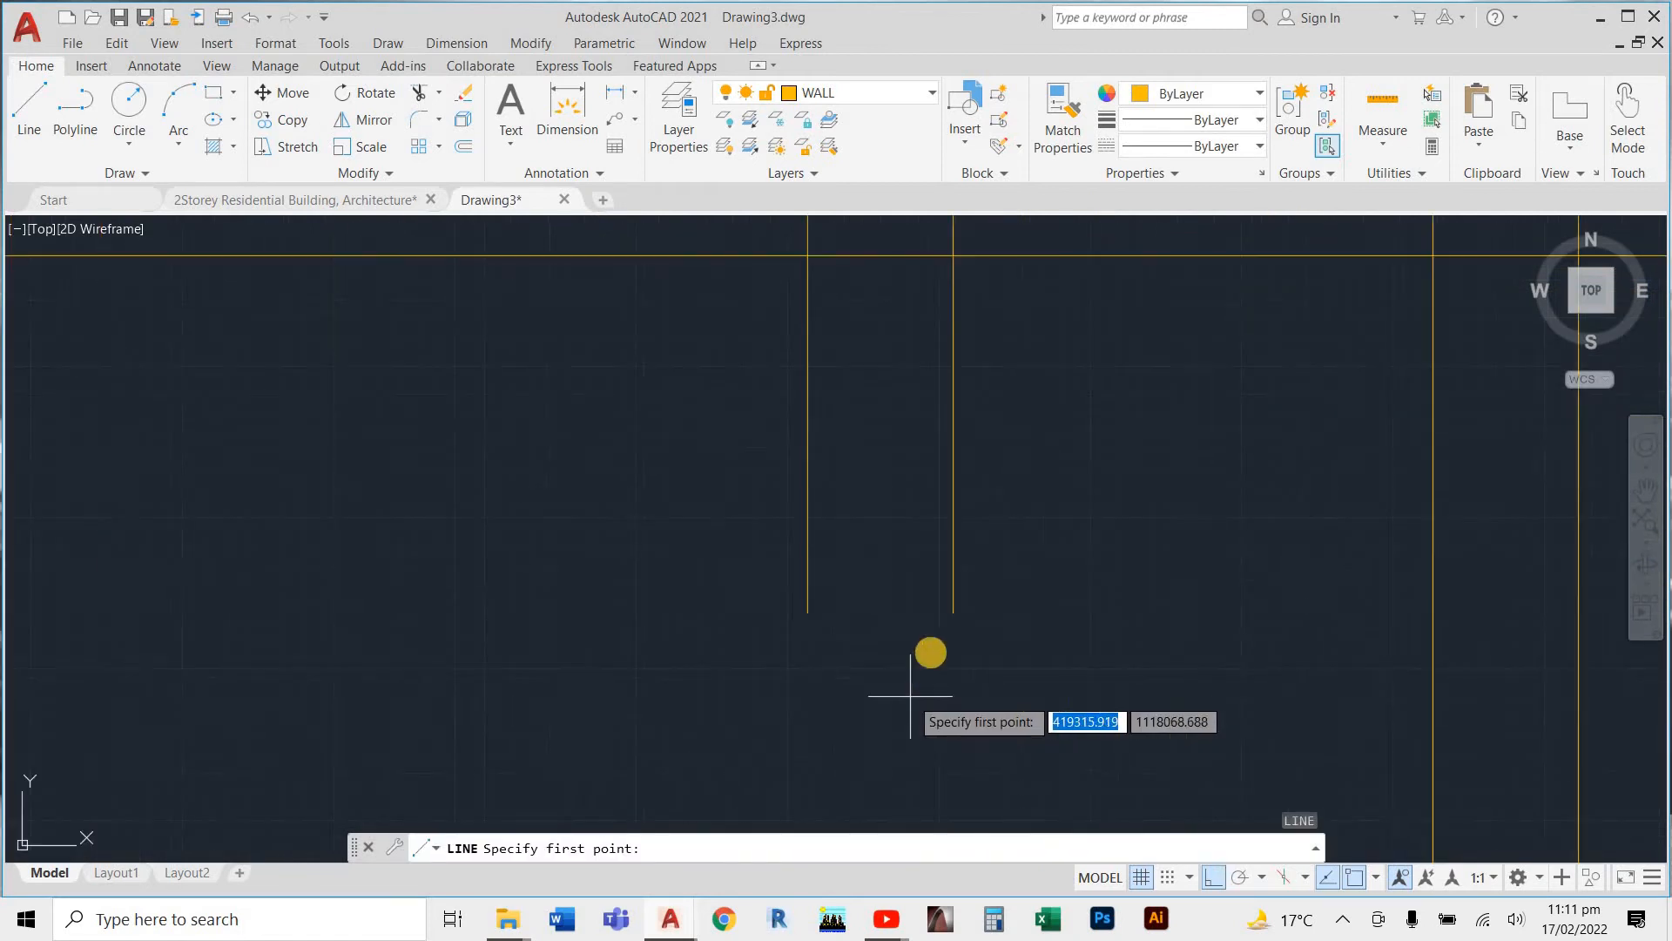
click(956, 609)
scroll(801, 589, up, 2)
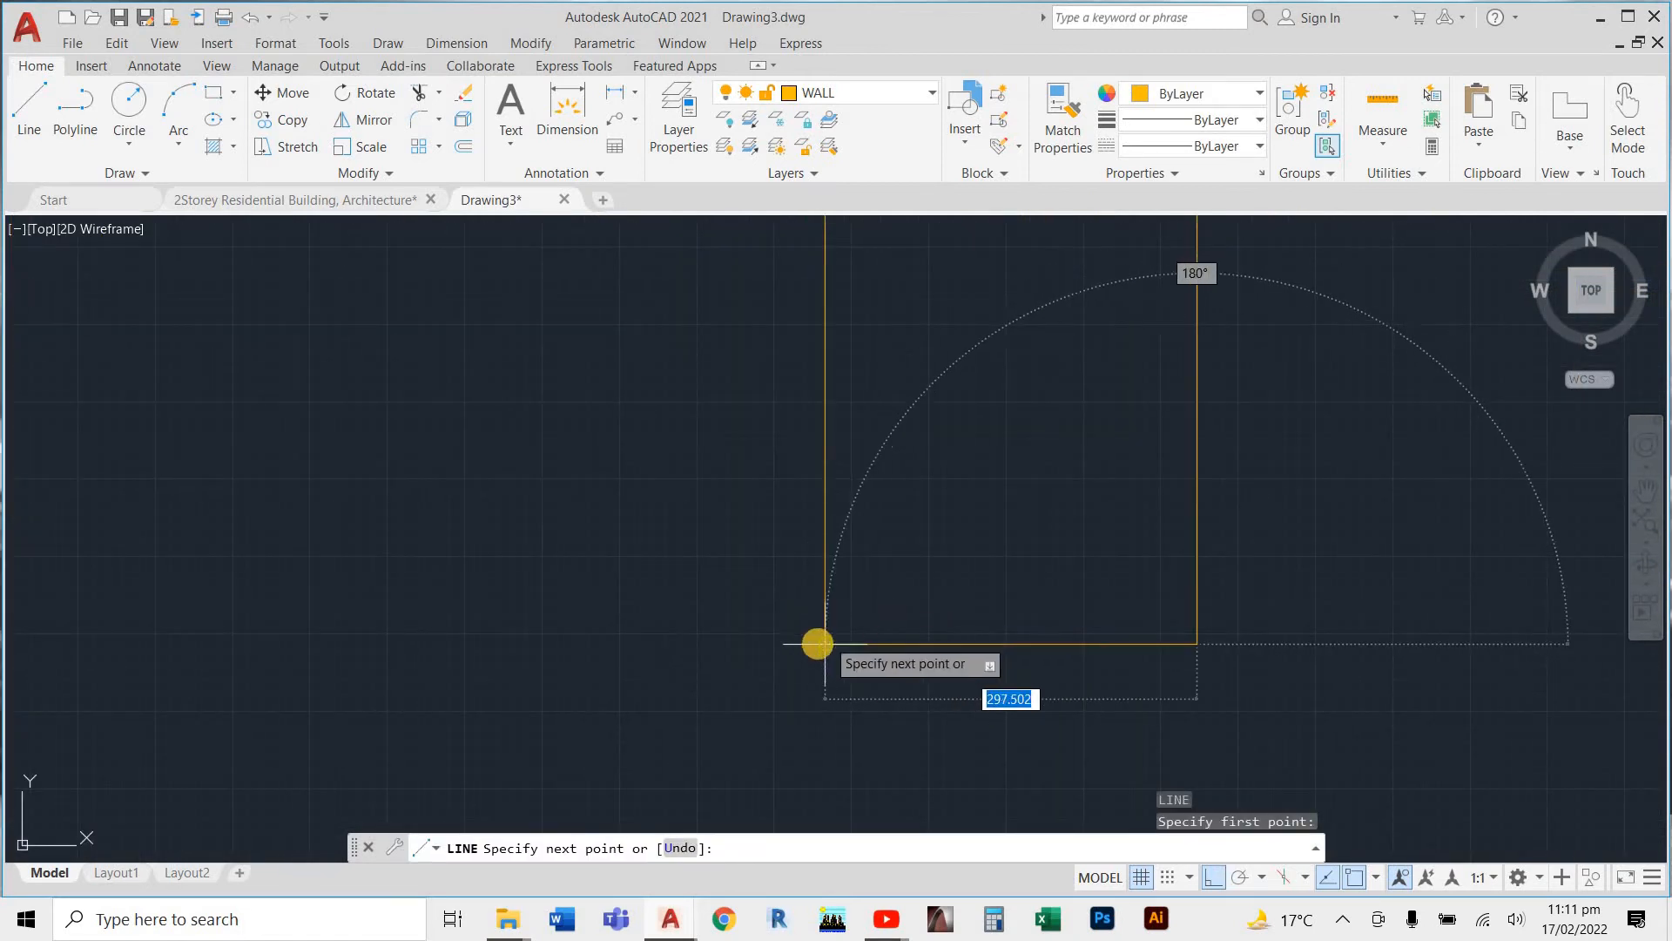
click(818, 642)
key(Escape)
Draw a line across the two wall faces to close the wall end below the partition opening
scroll(884, 611, down, 3)
scroll(885, 662, up, 2)
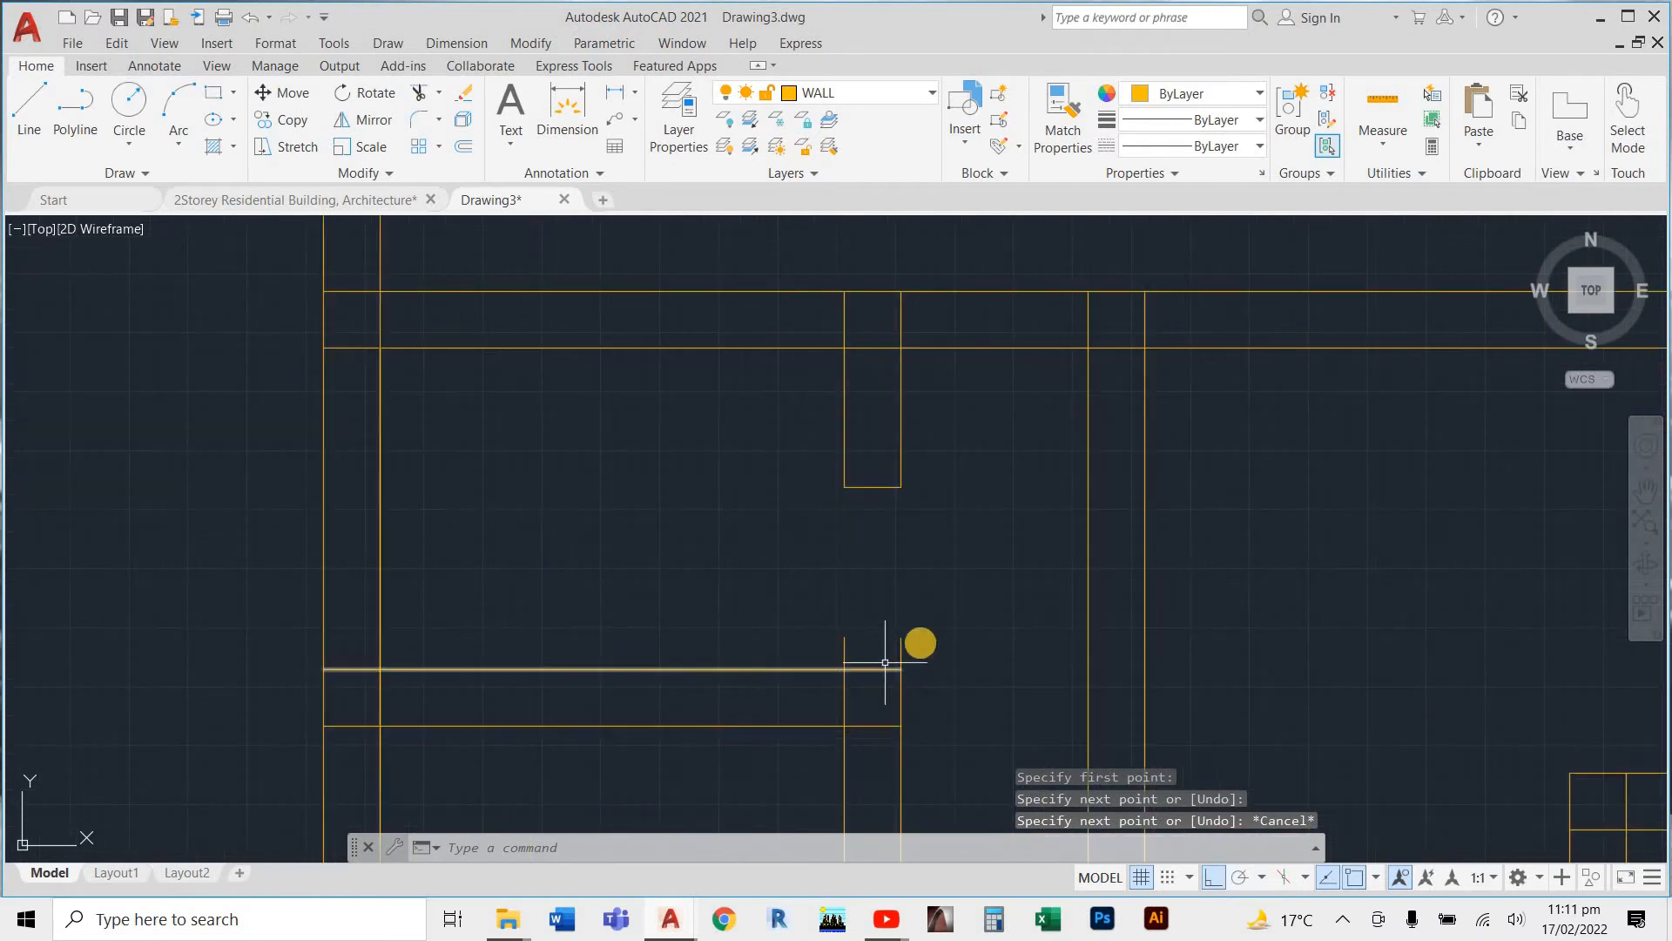
key(Return)
click(901, 637)
scroll(849, 644, up, 4)
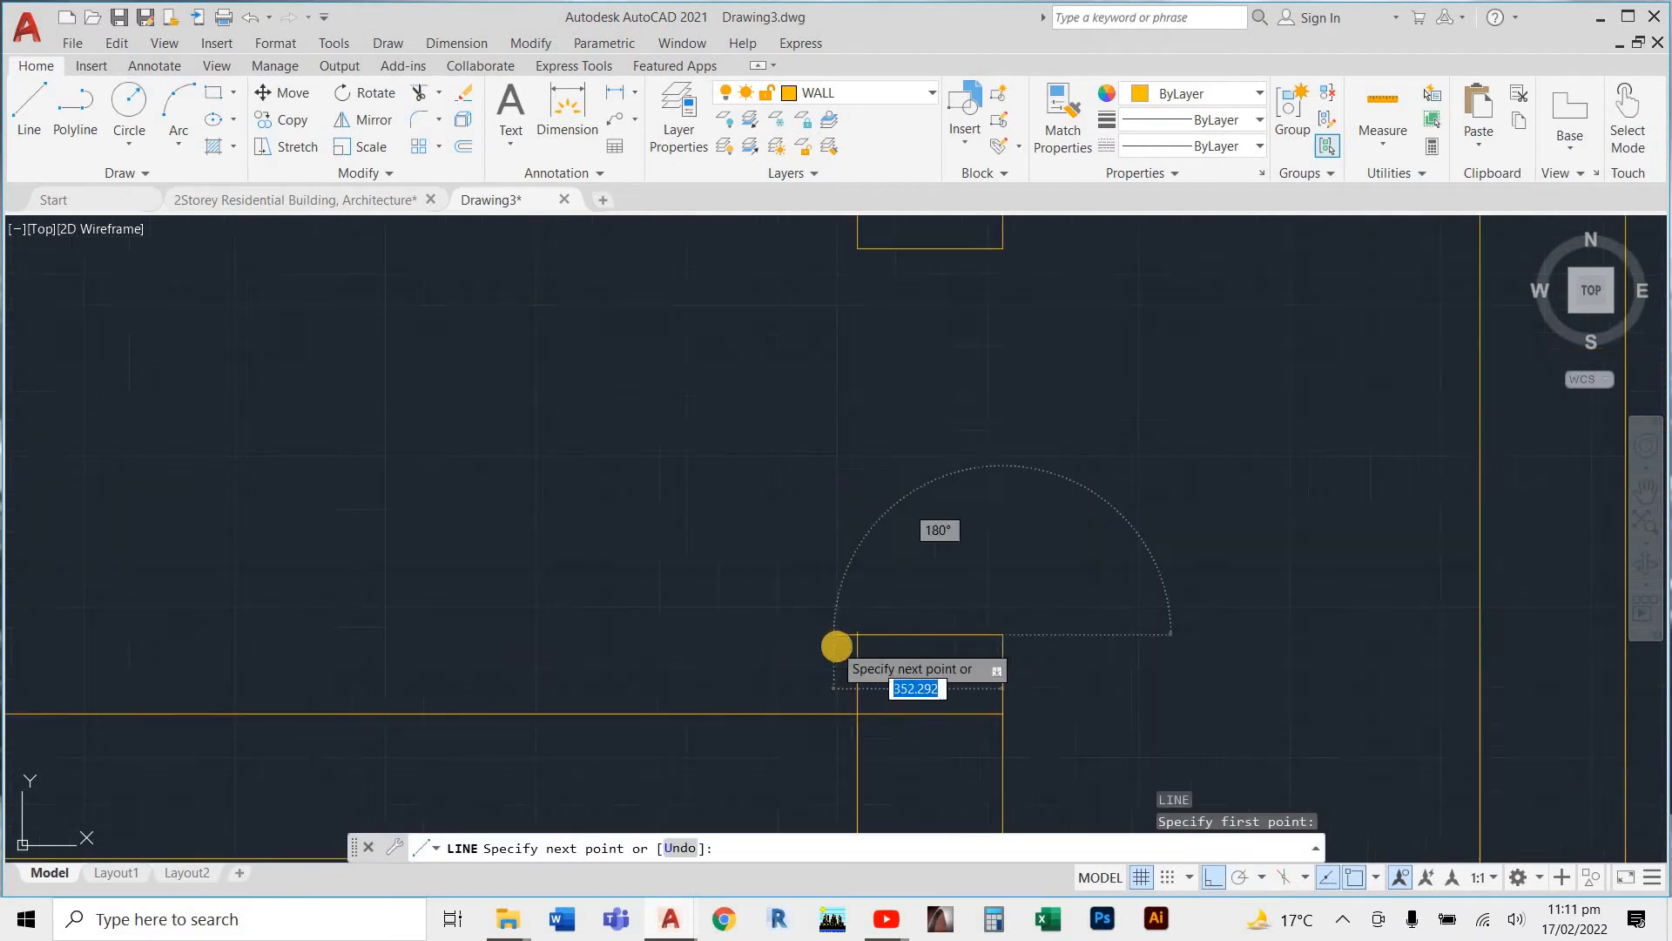
scroll(868, 633, up, 5)
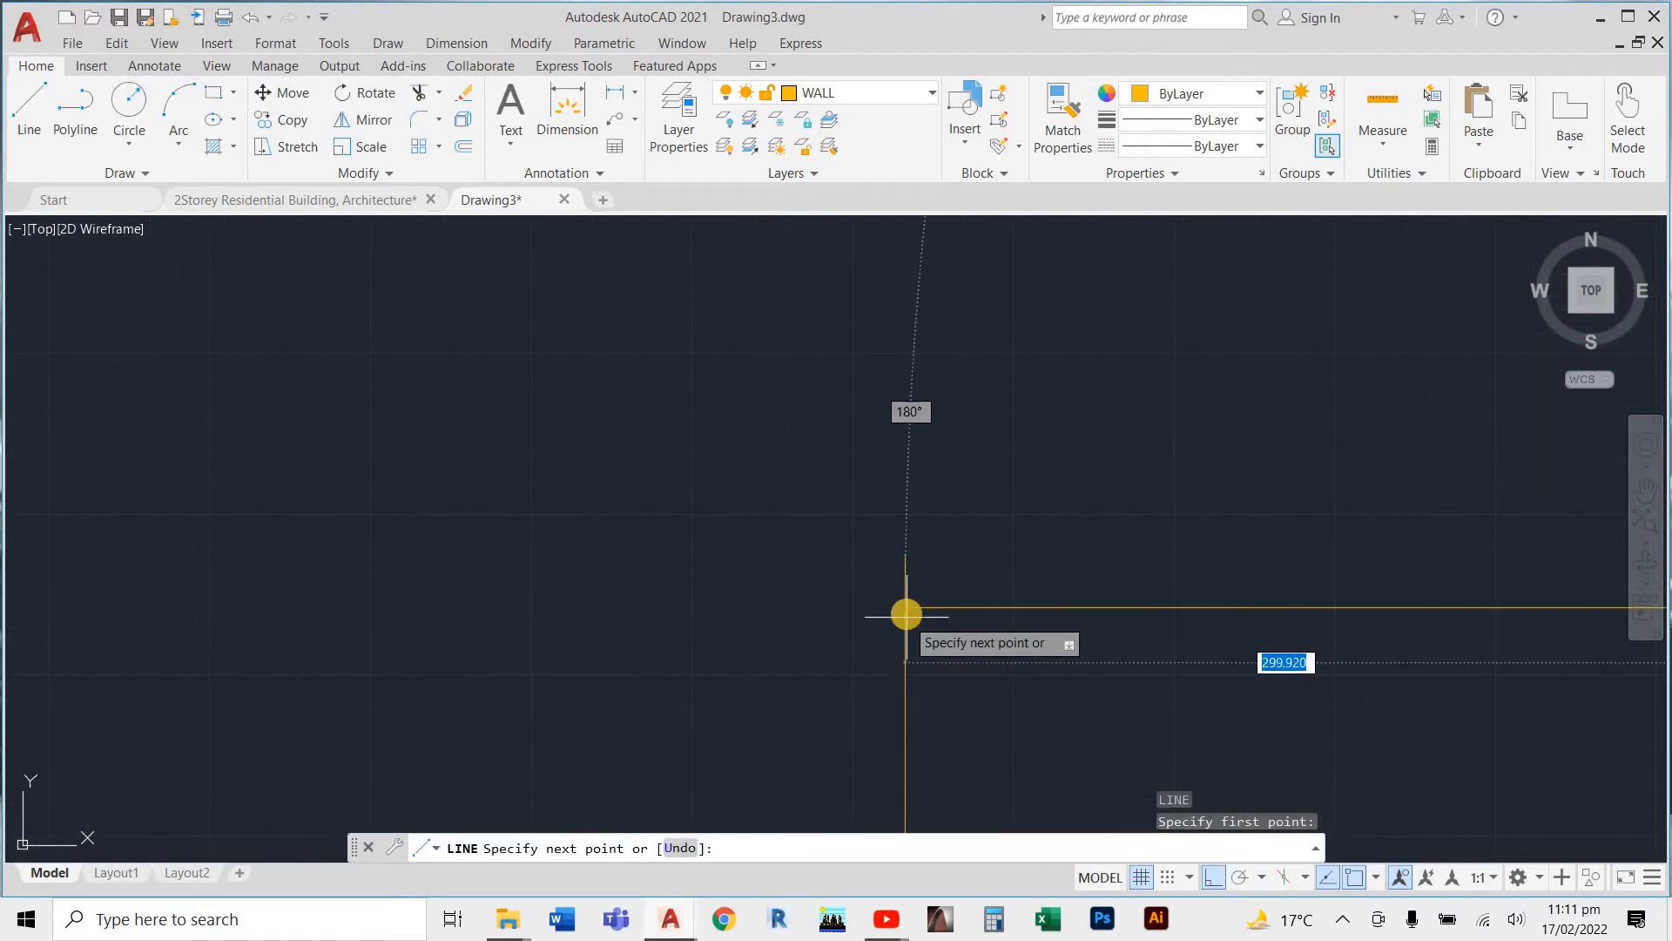
key(Escape)
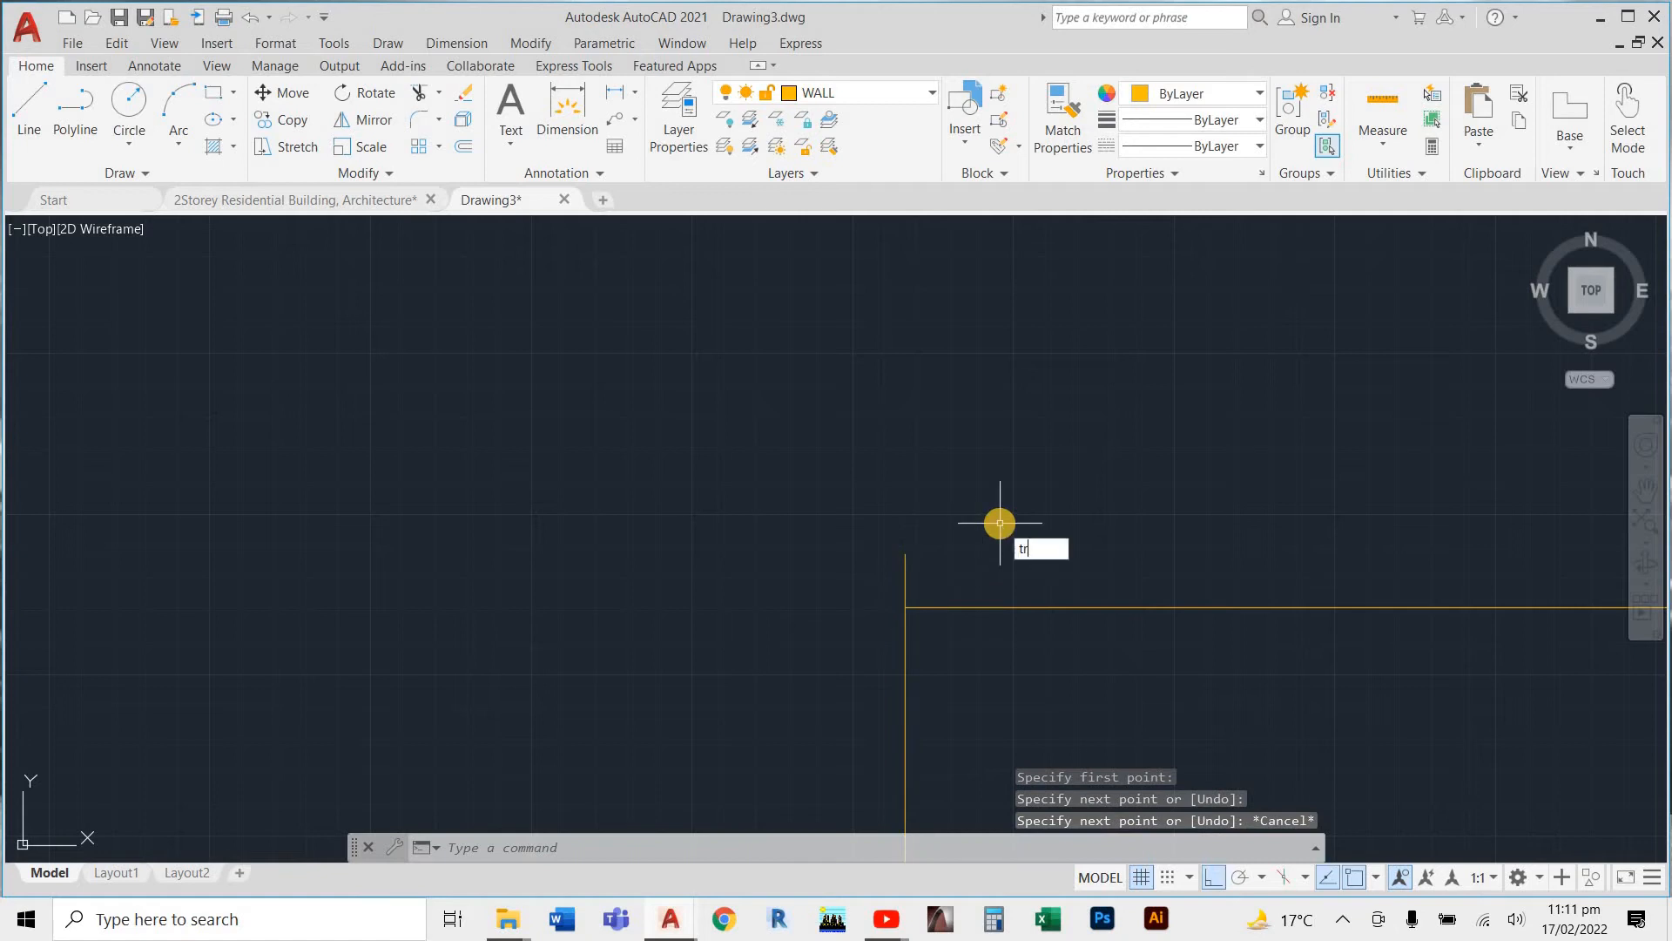
Trim the short piece of wall face line that sticks out above the lower wall end's closing line
key(Return)
click(984, 523)
click(872, 587)
scroll(805, 525, down, 5)
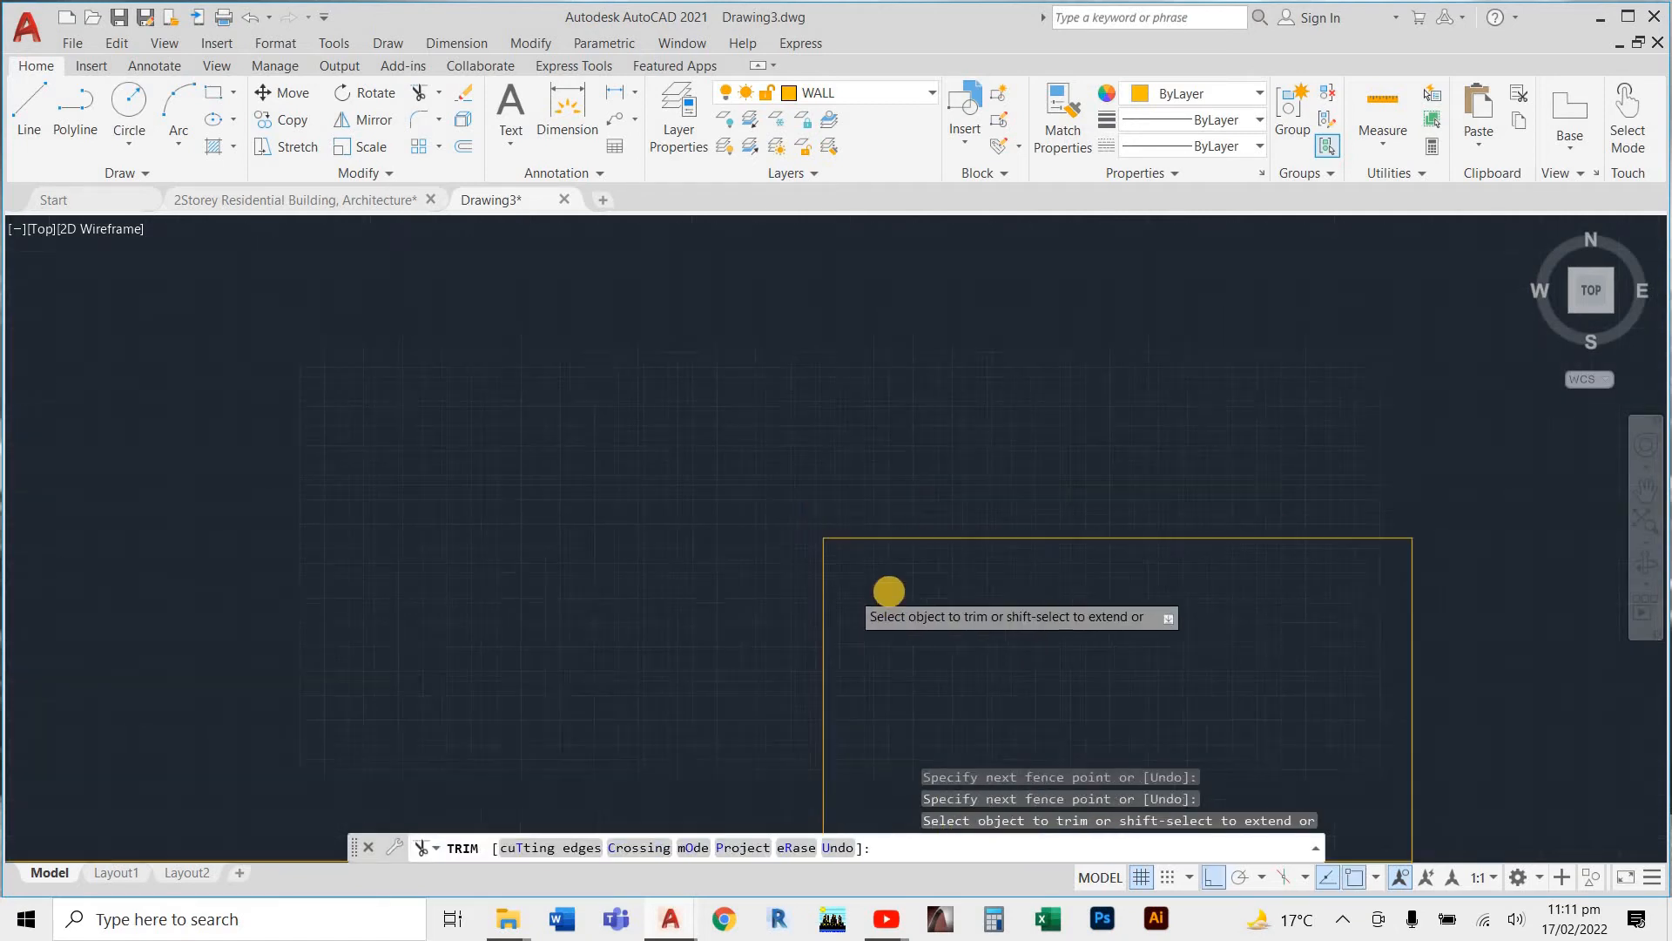
scroll(888, 591, down, 4)
key(Escape)
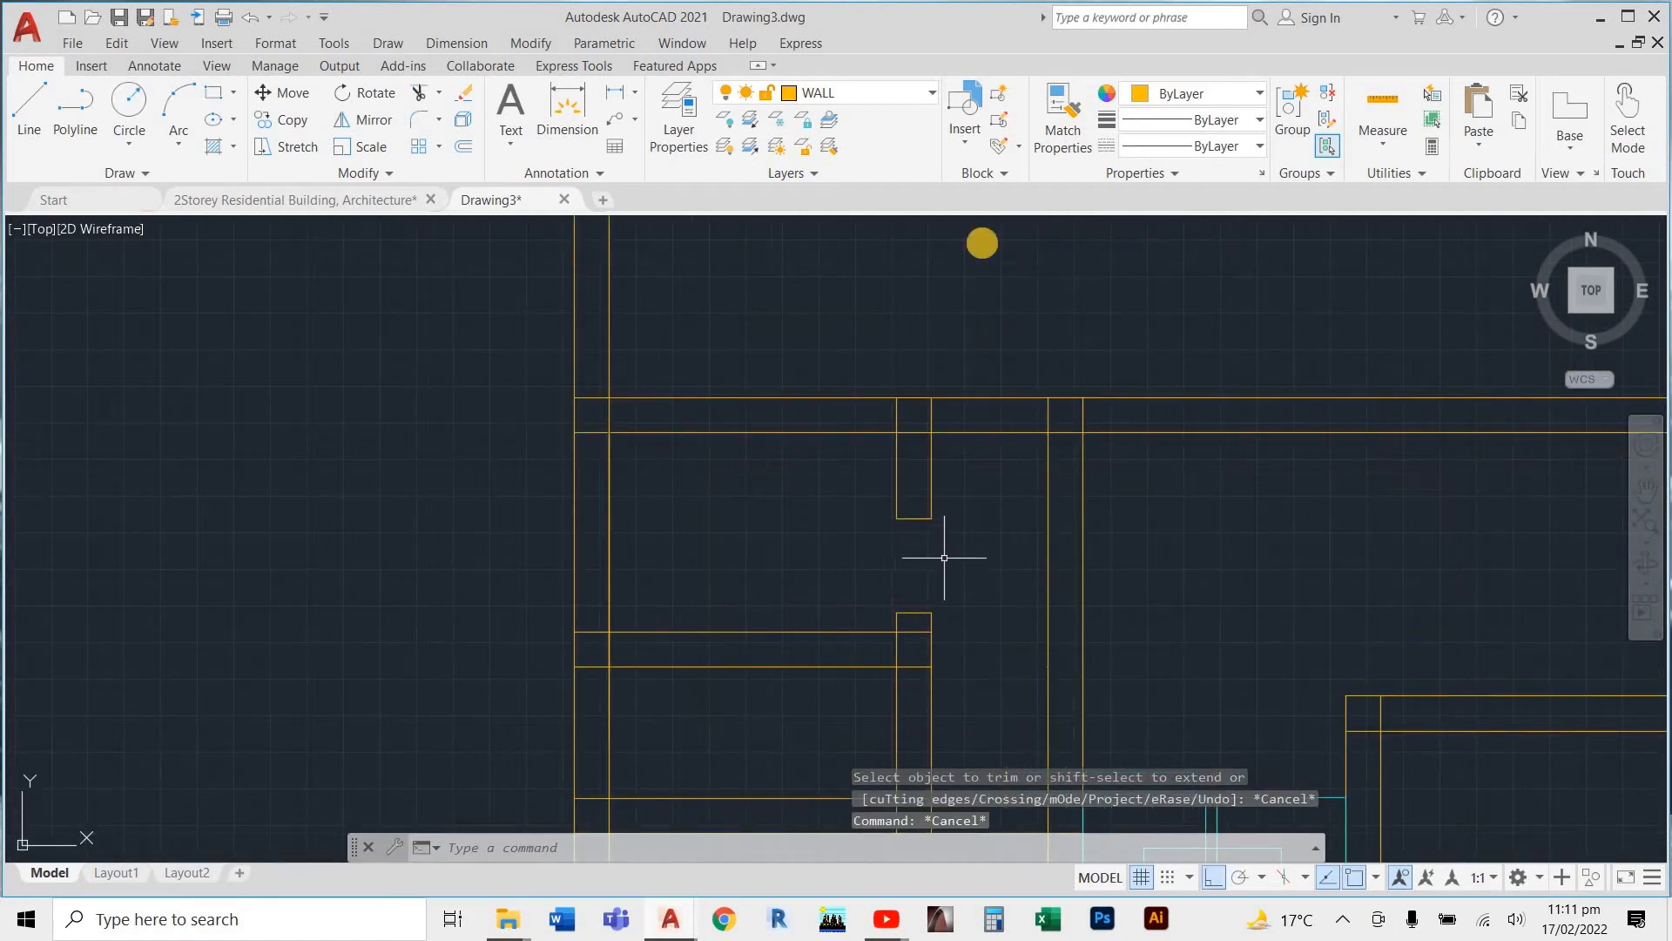
On the DOOR layer, draw a polyline door leaf about 1080 long, running left from the upper wall end's right corner
click(887, 90)
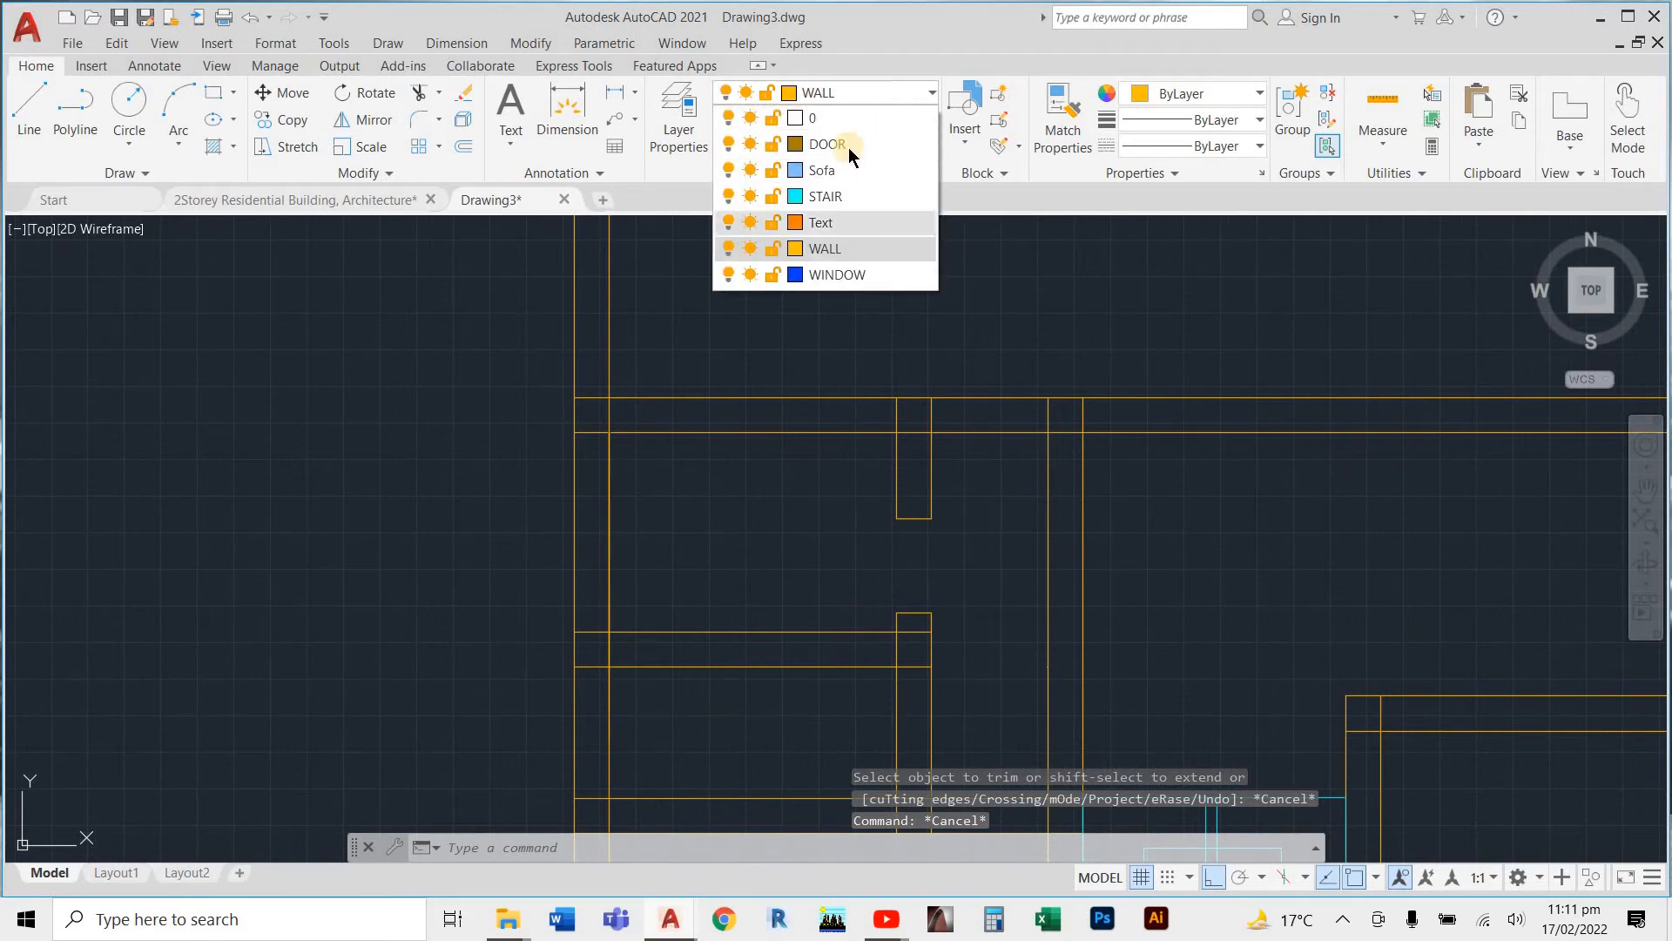
click(849, 148)
text(pl)
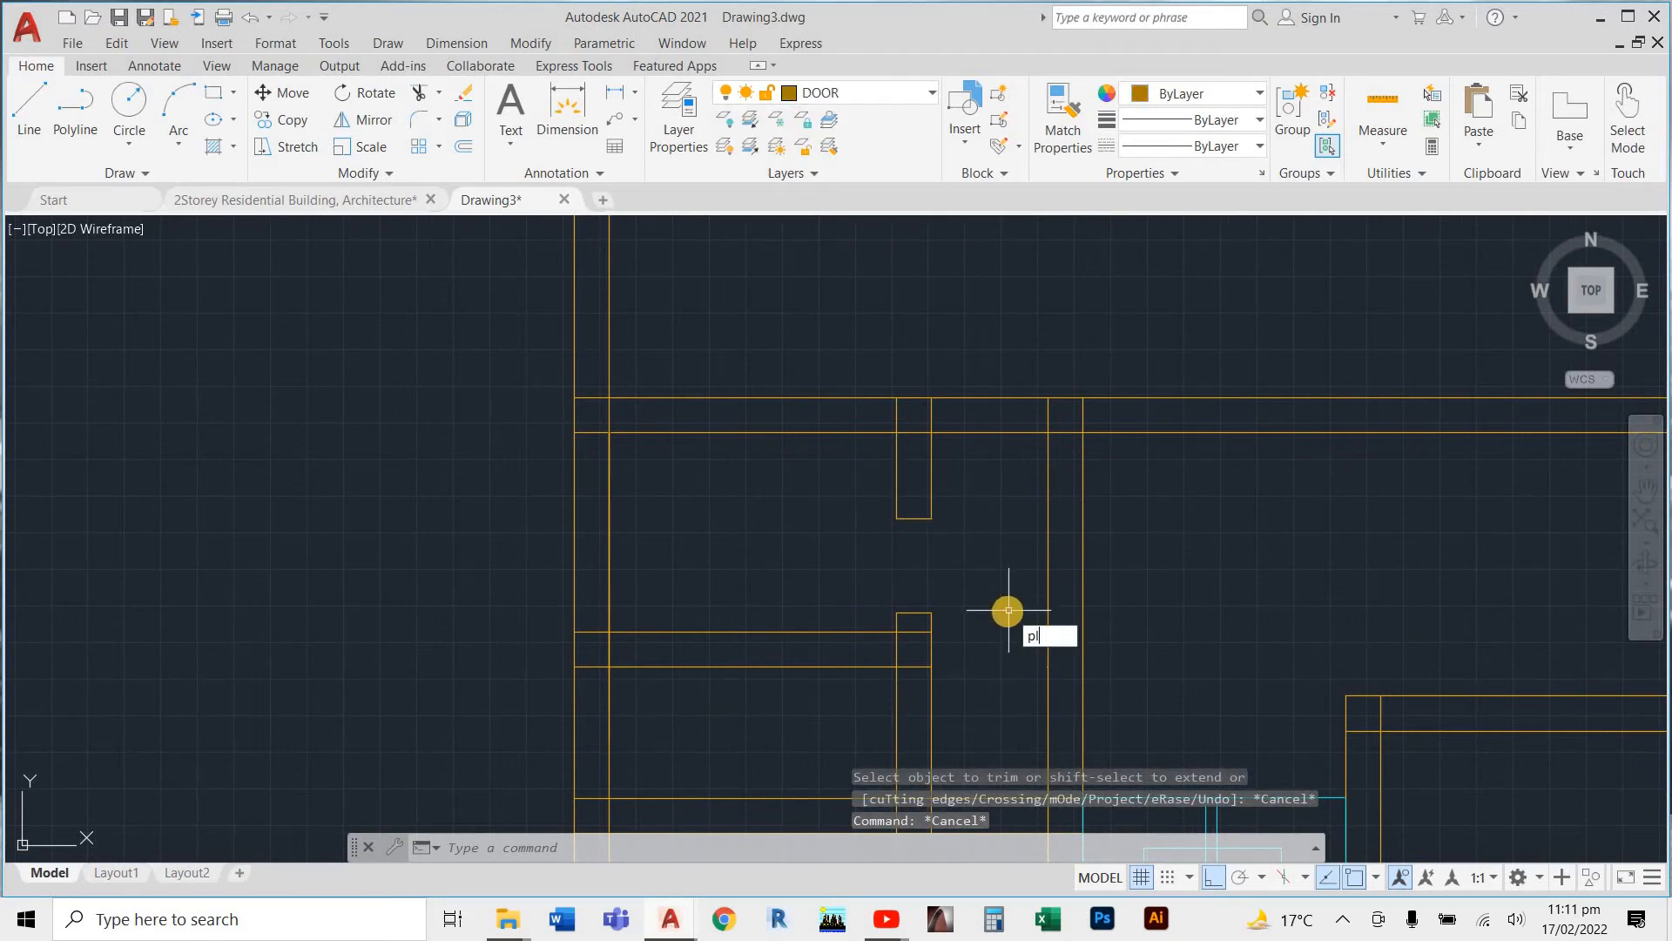
key(Return)
scroll(925, 571, up, 8)
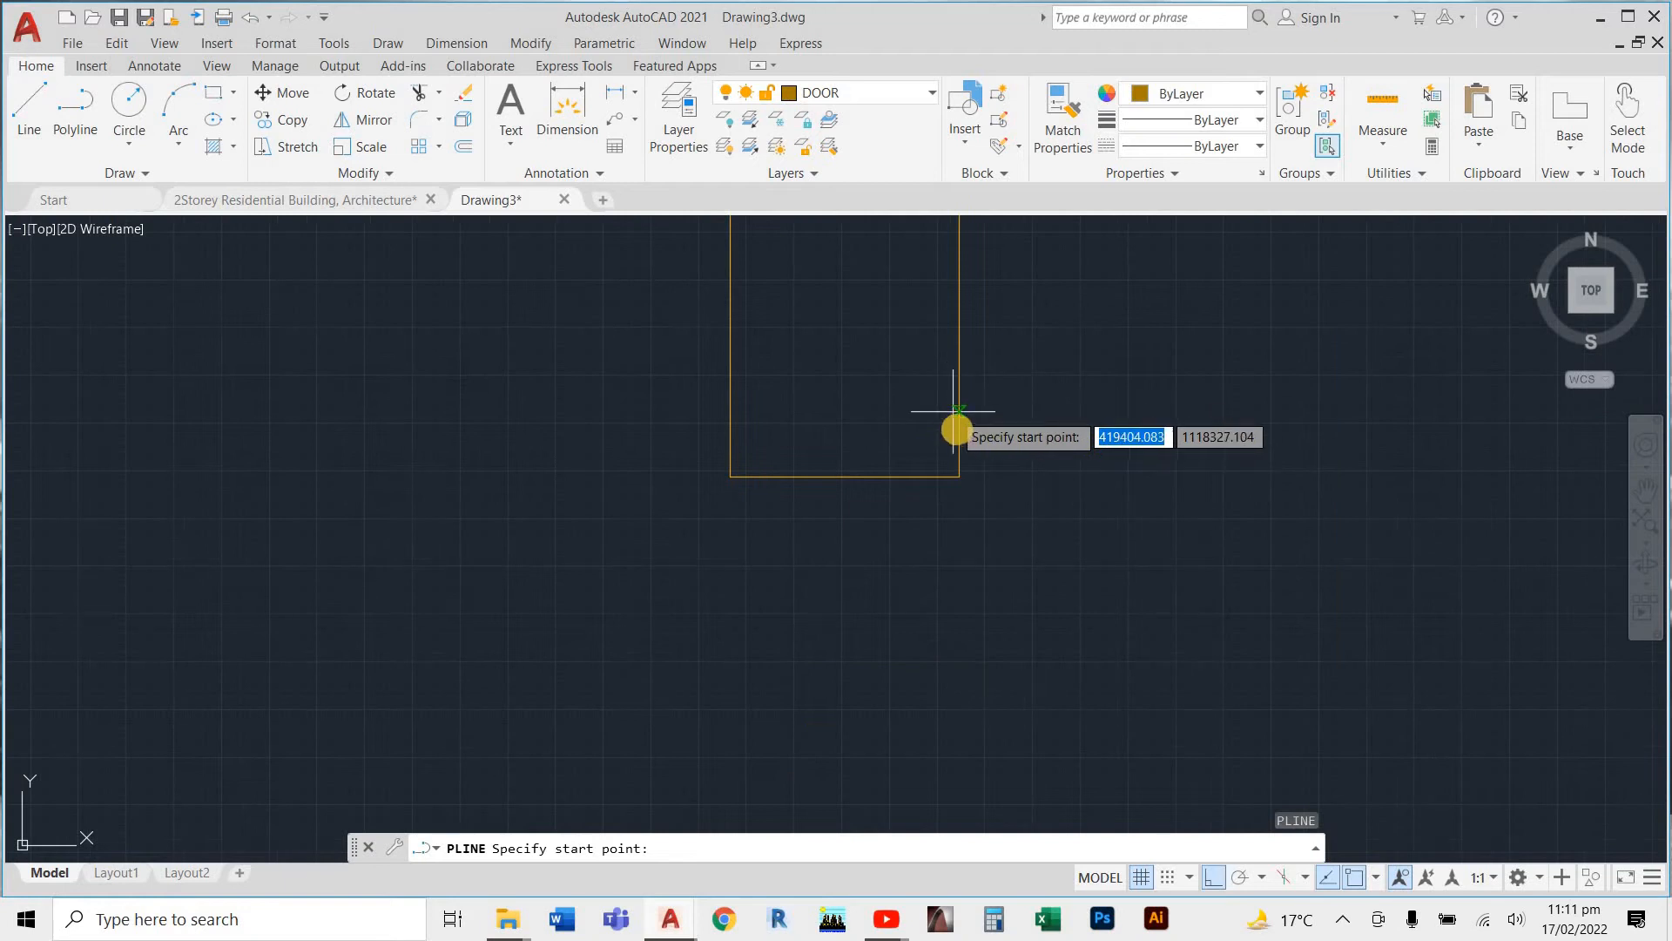
click(956, 478)
click(958, 478)
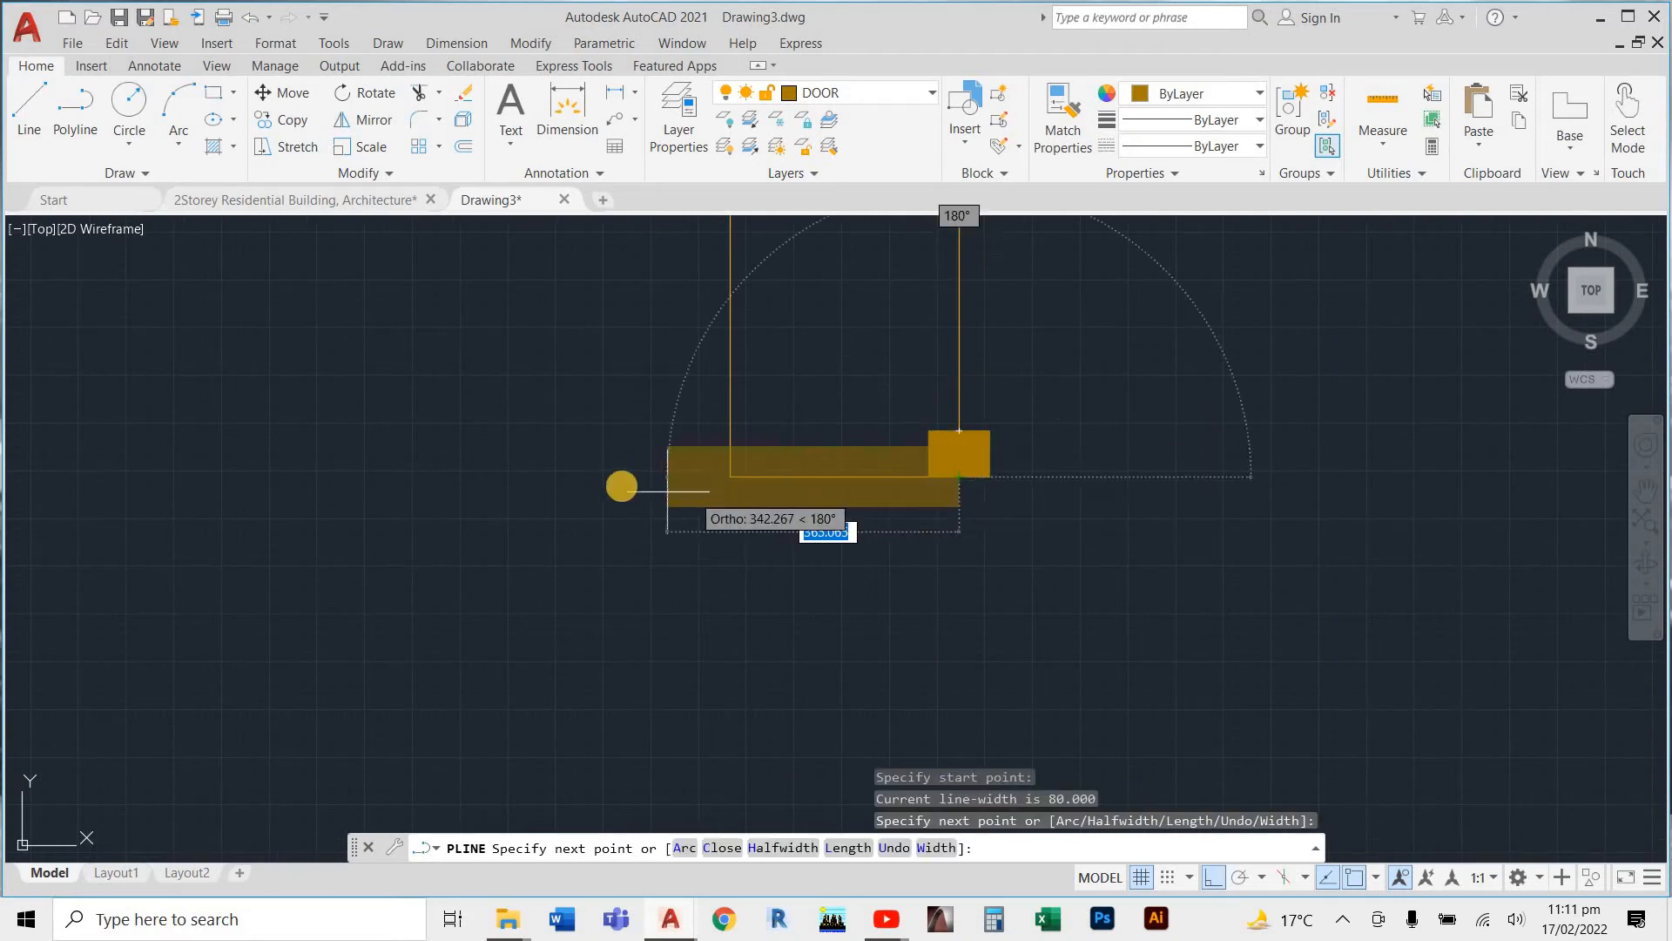
scroll(625, 485, down, 1)
scroll(855, 479, up, 1)
scroll(523, 473, down, 4)
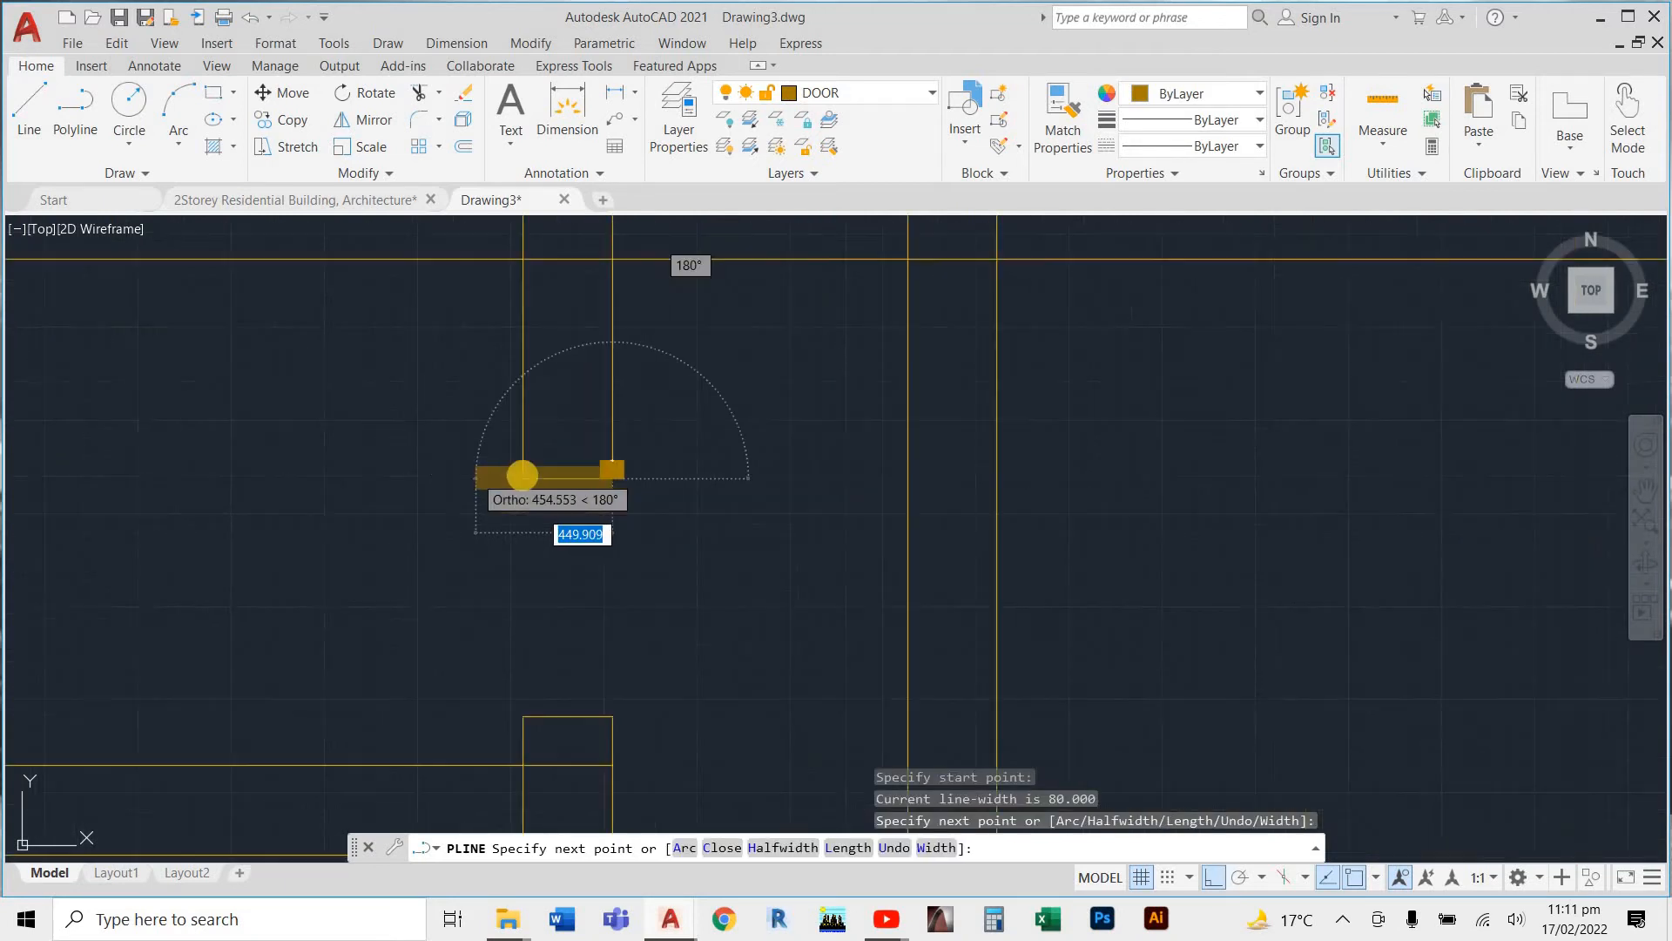
scroll(436, 489, up, 2)
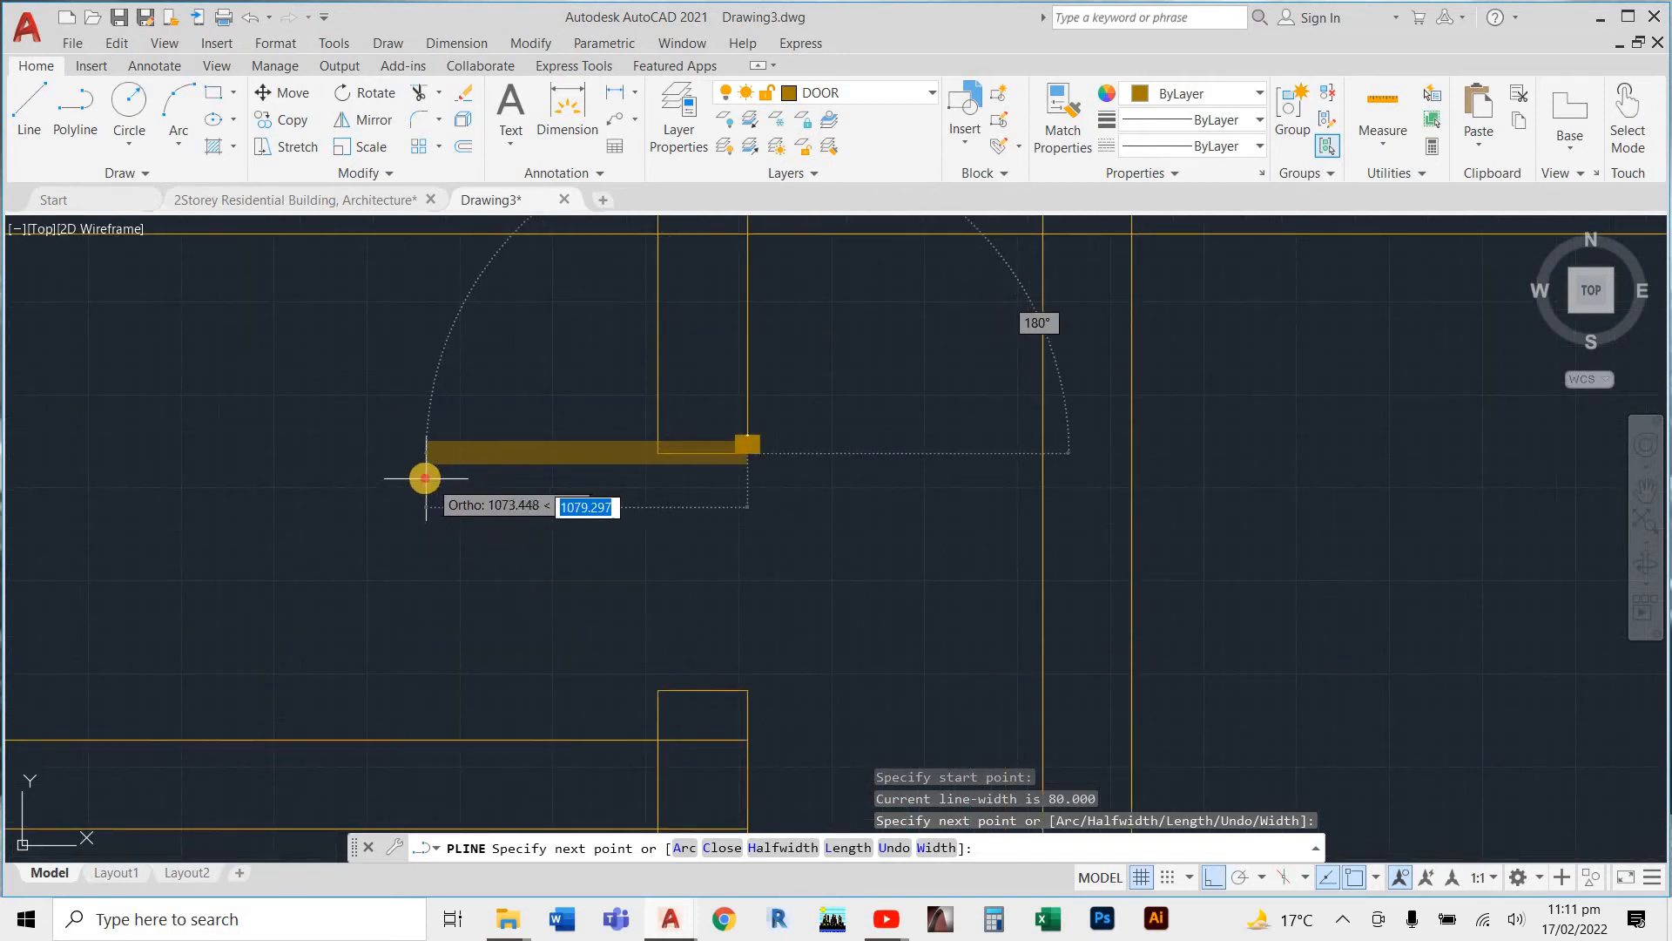
click(425, 479)
key(Escape)
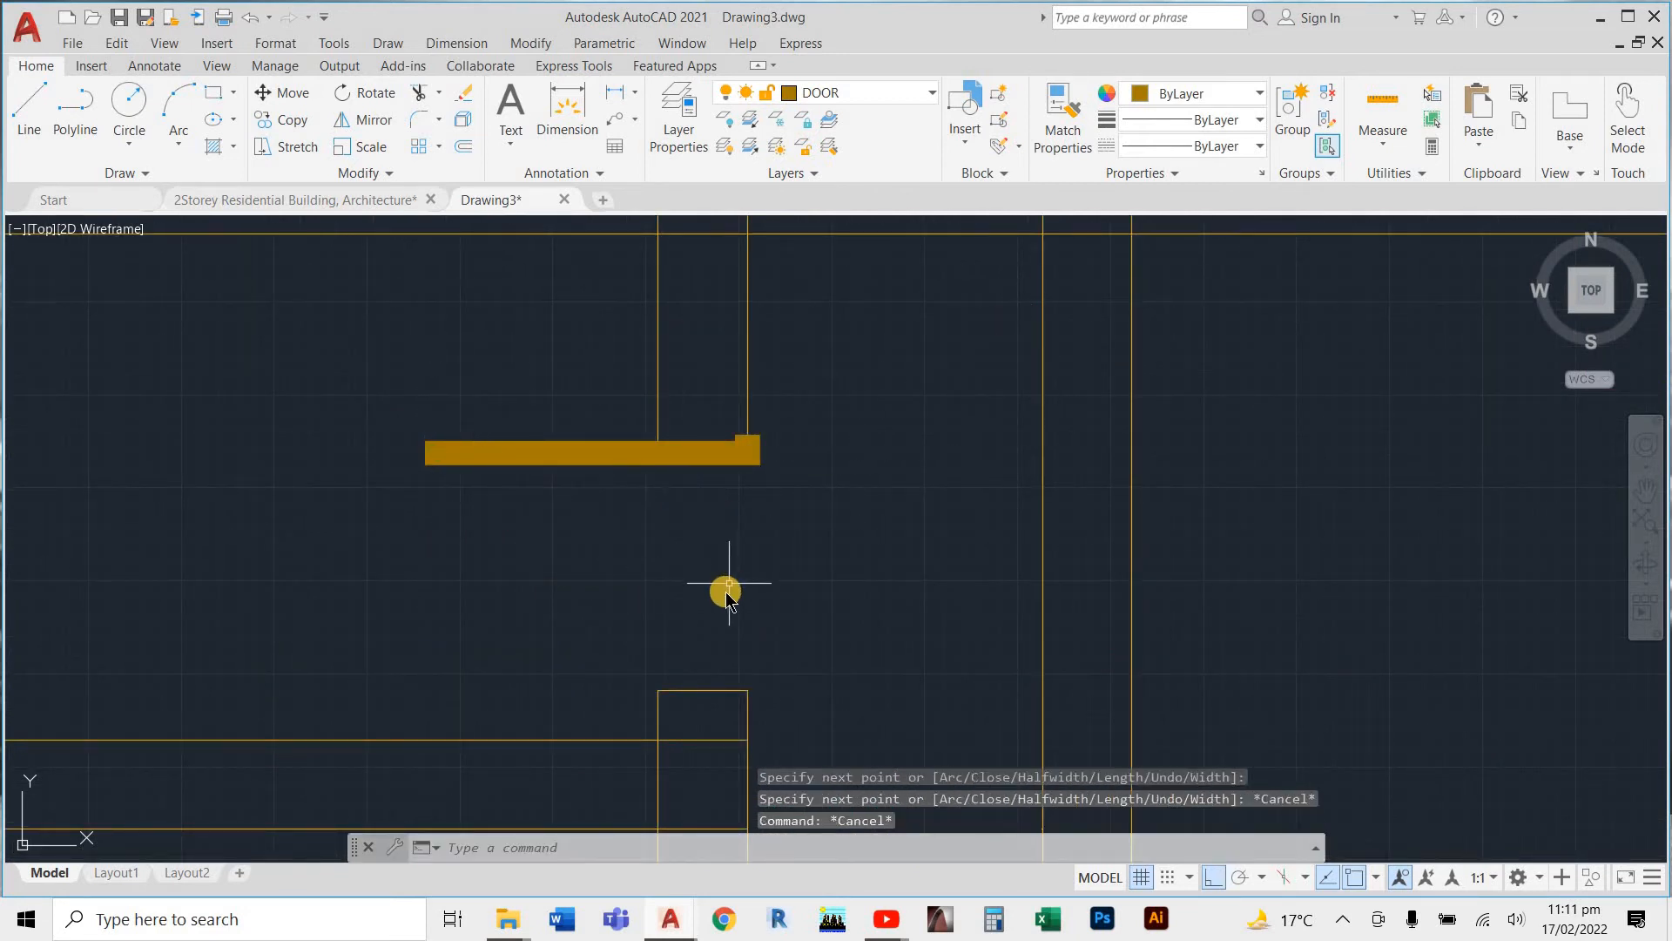
Draw the door swing as a three-point arc from the leaf's free end through the lower wall end's left corner to beyond the wall
key(Return)
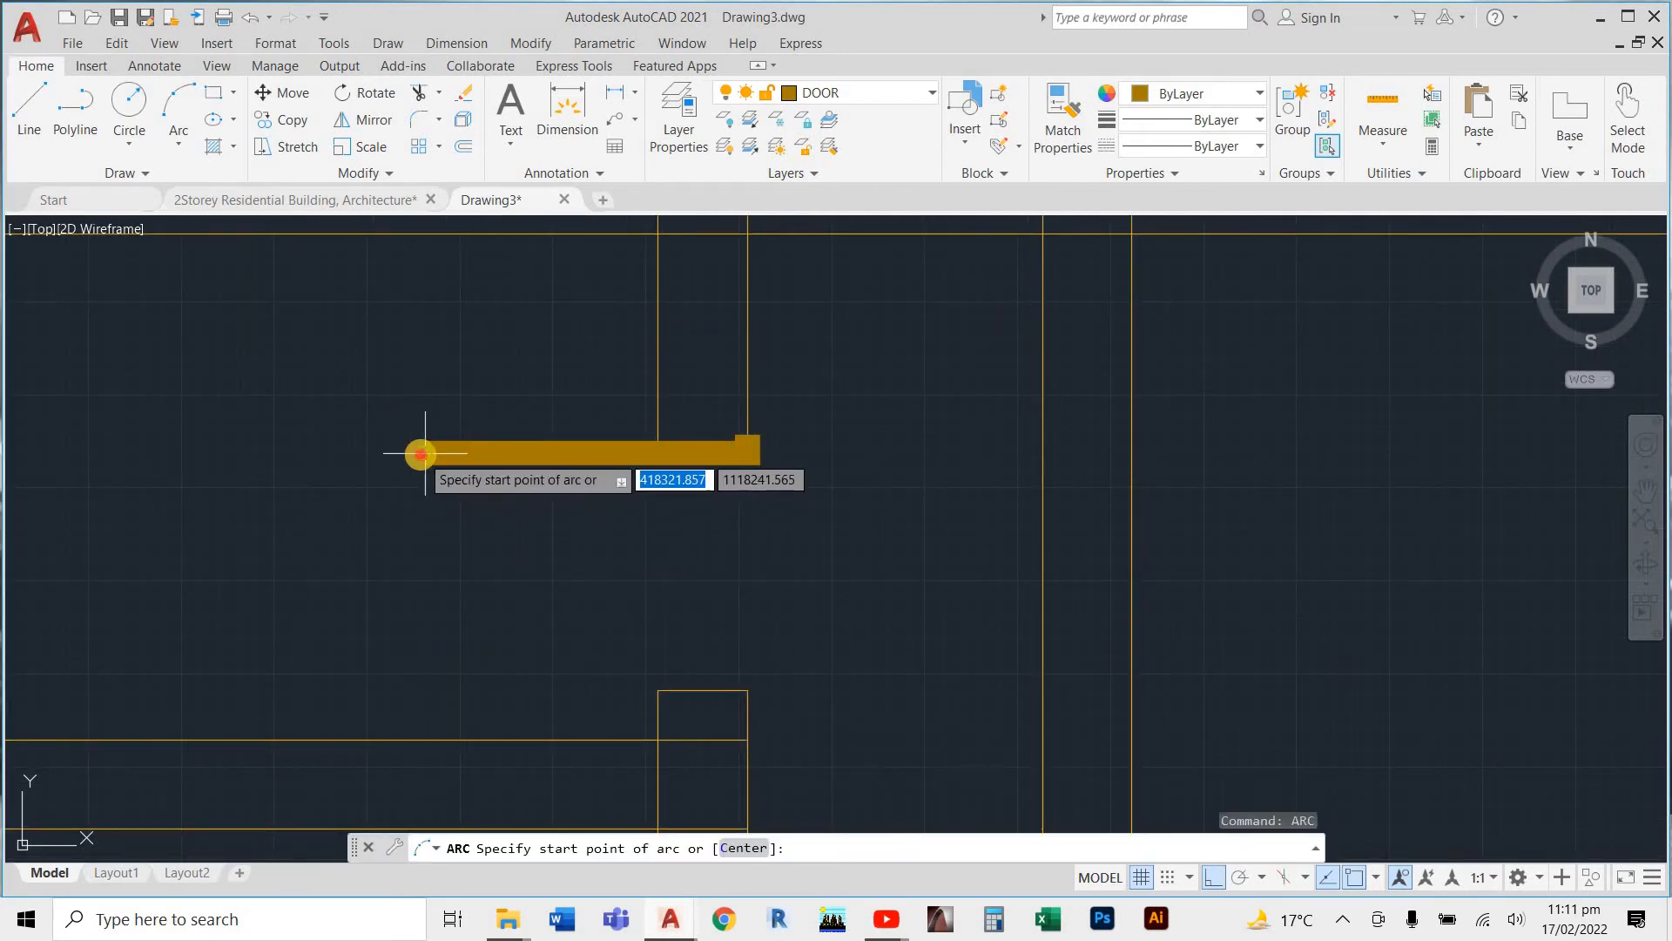
click(425, 453)
click(657, 690)
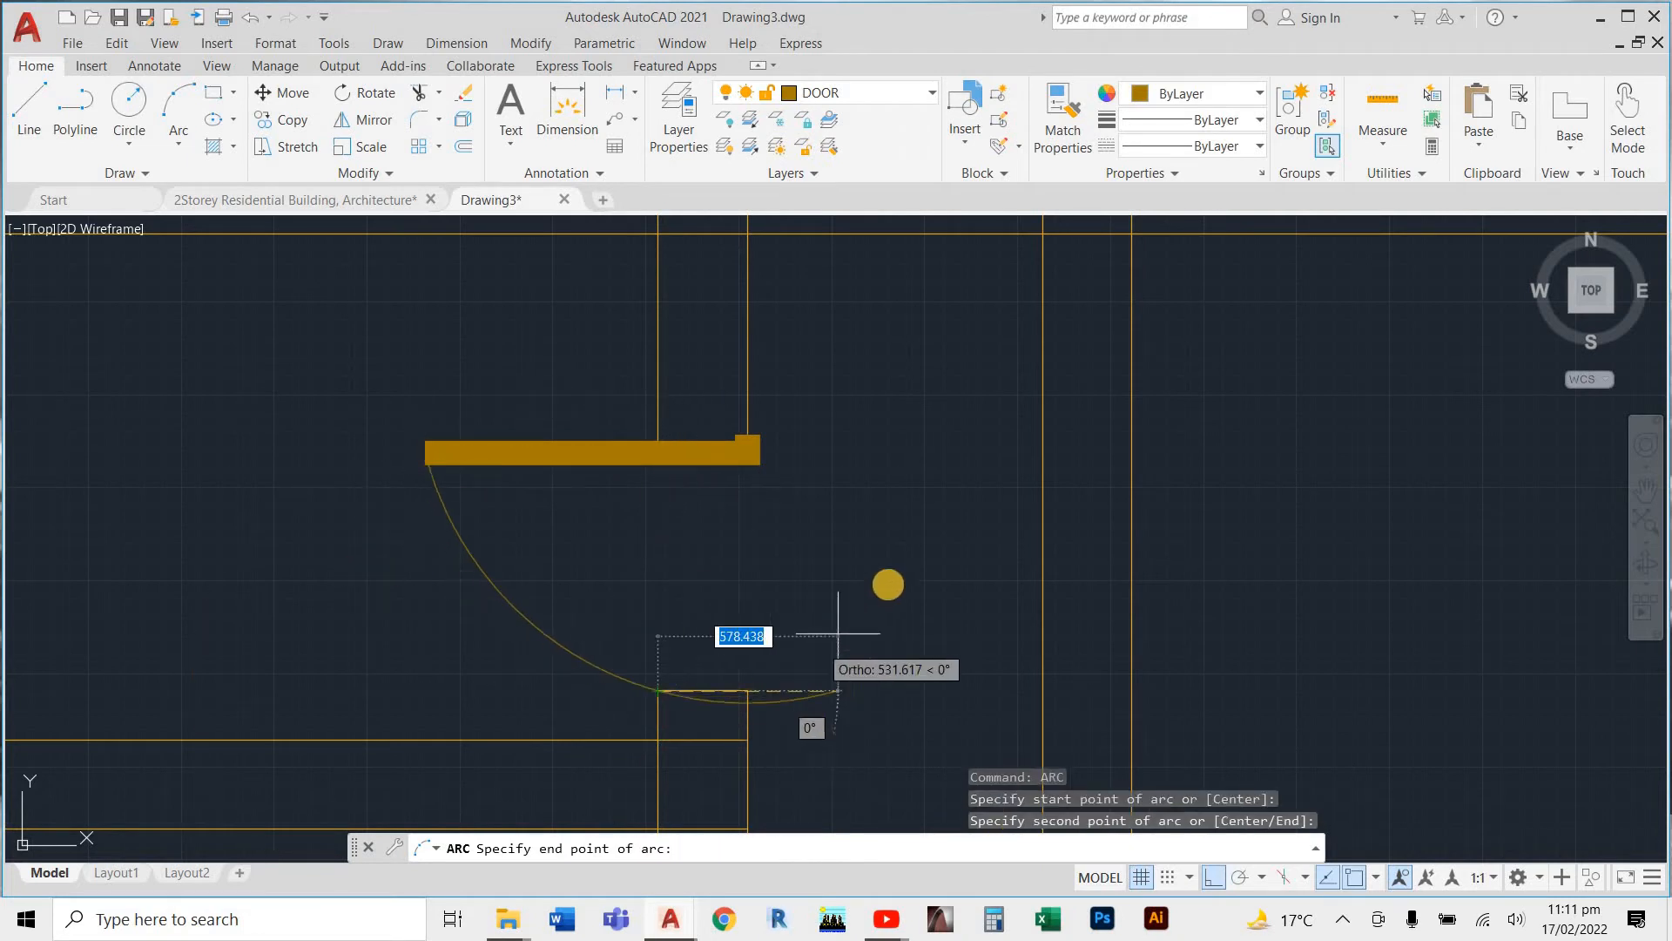
click(795, 567)
scroll(743, 701, up, 4)
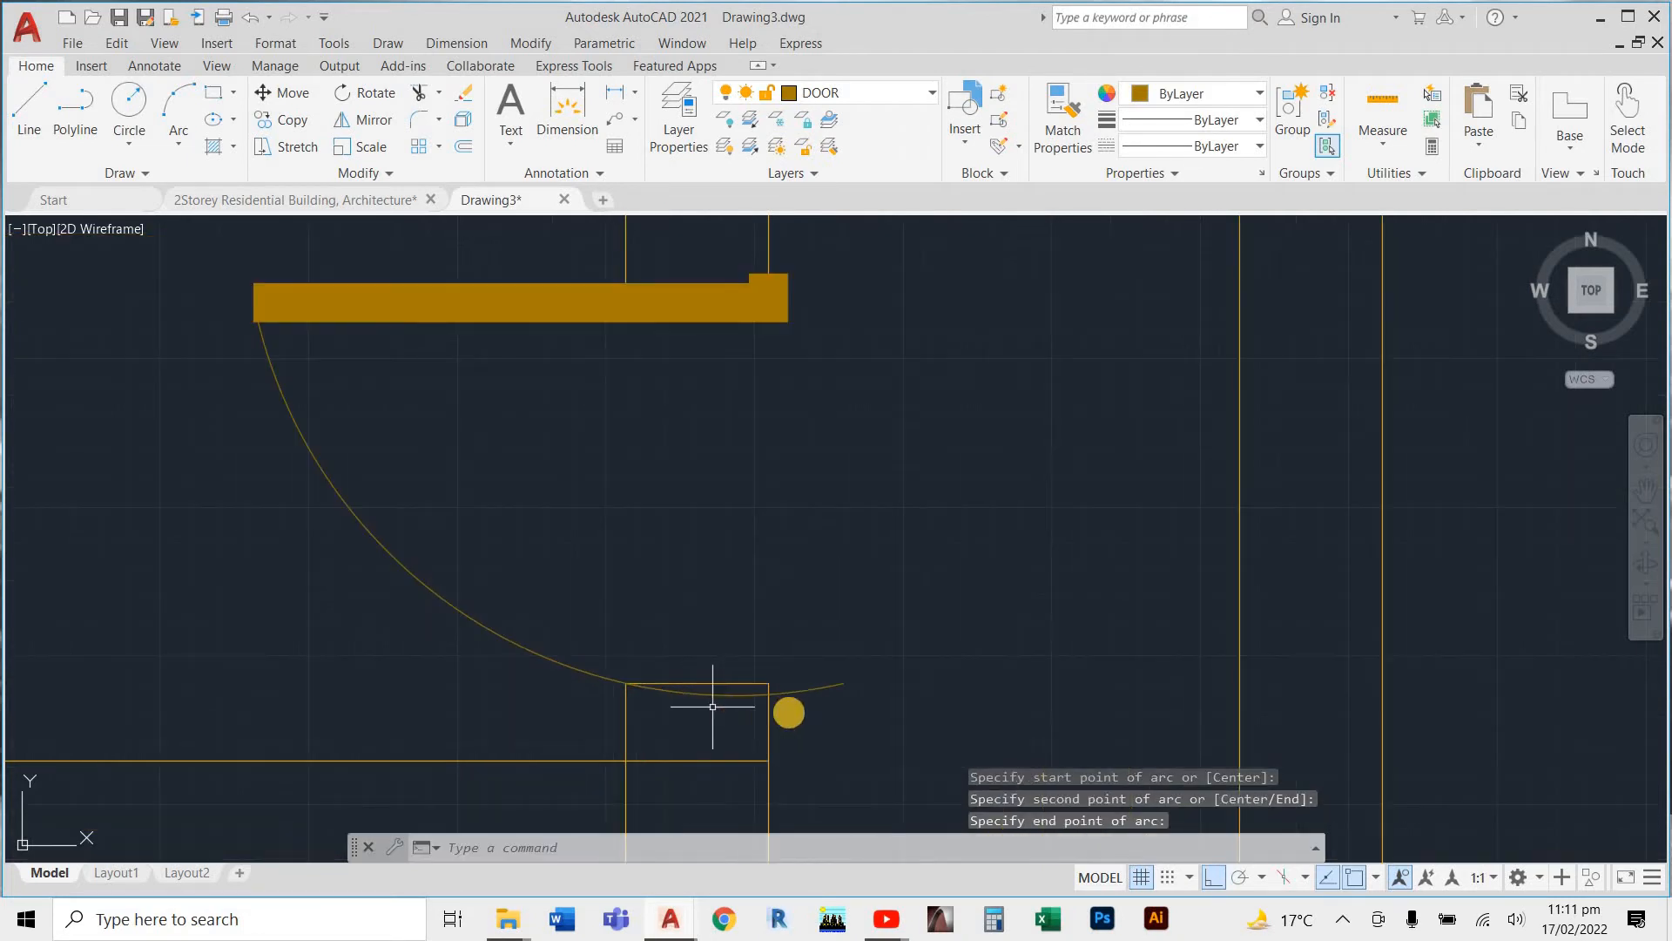
scroll(869, 587, down, 4)
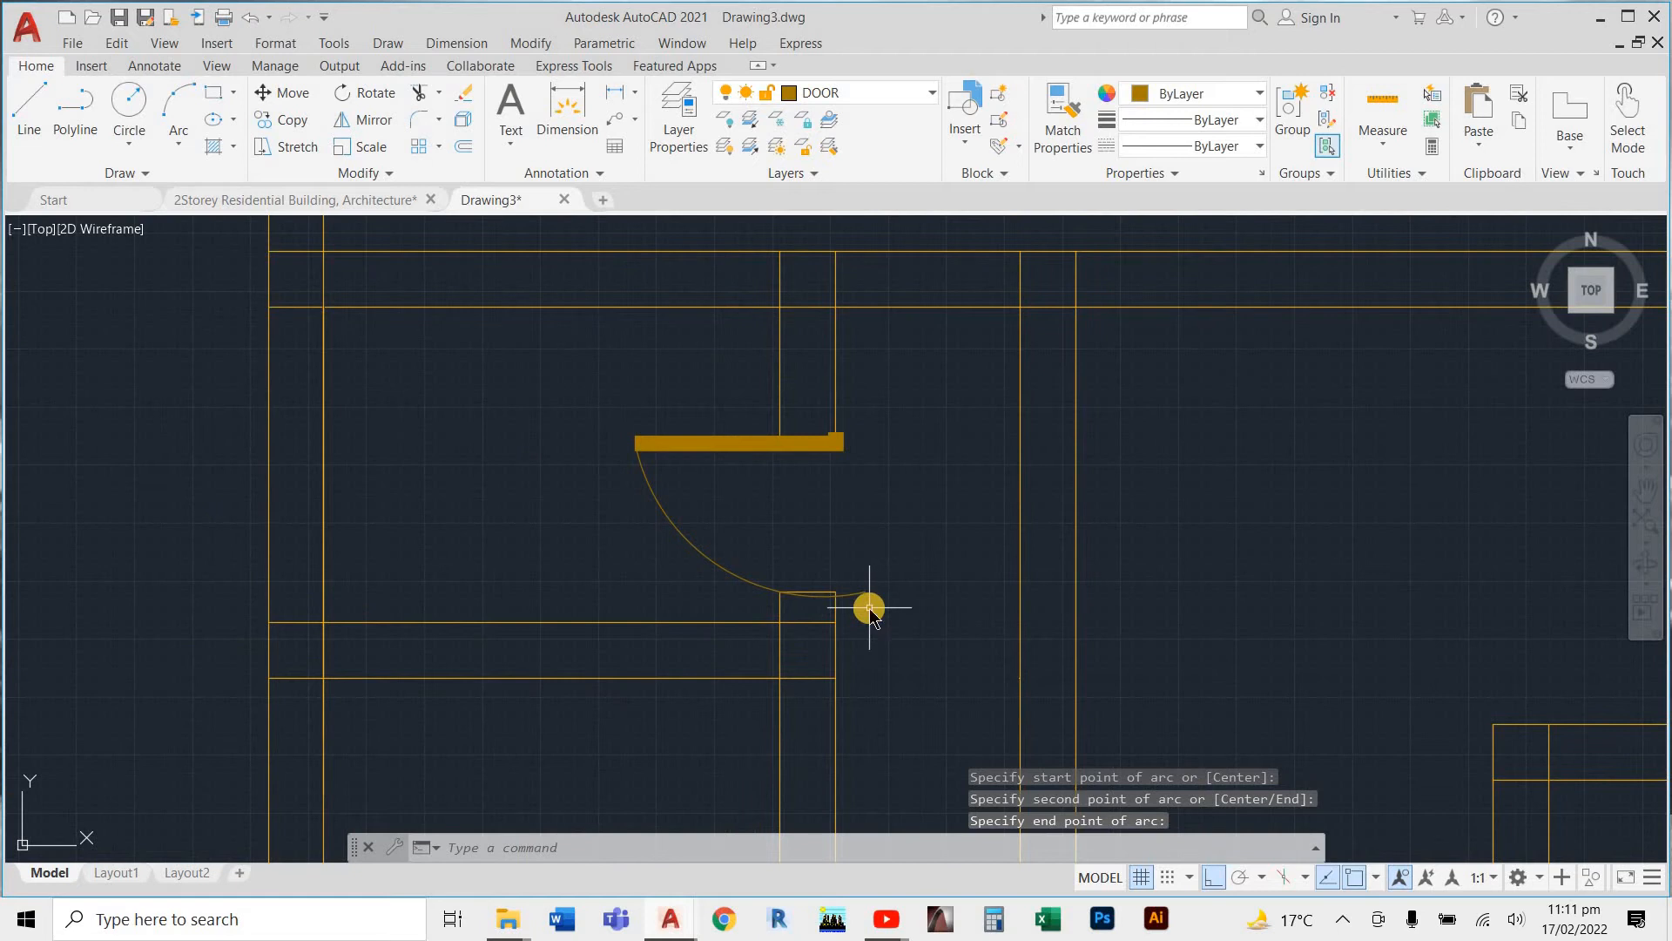
Trim the door swing arc back to the lower wall end's left corner, removing the parts over and beyond the wall
text(tr)
key(Return)
scroll(874, 563, up, 3)
drag(874, 563, 832, 612)
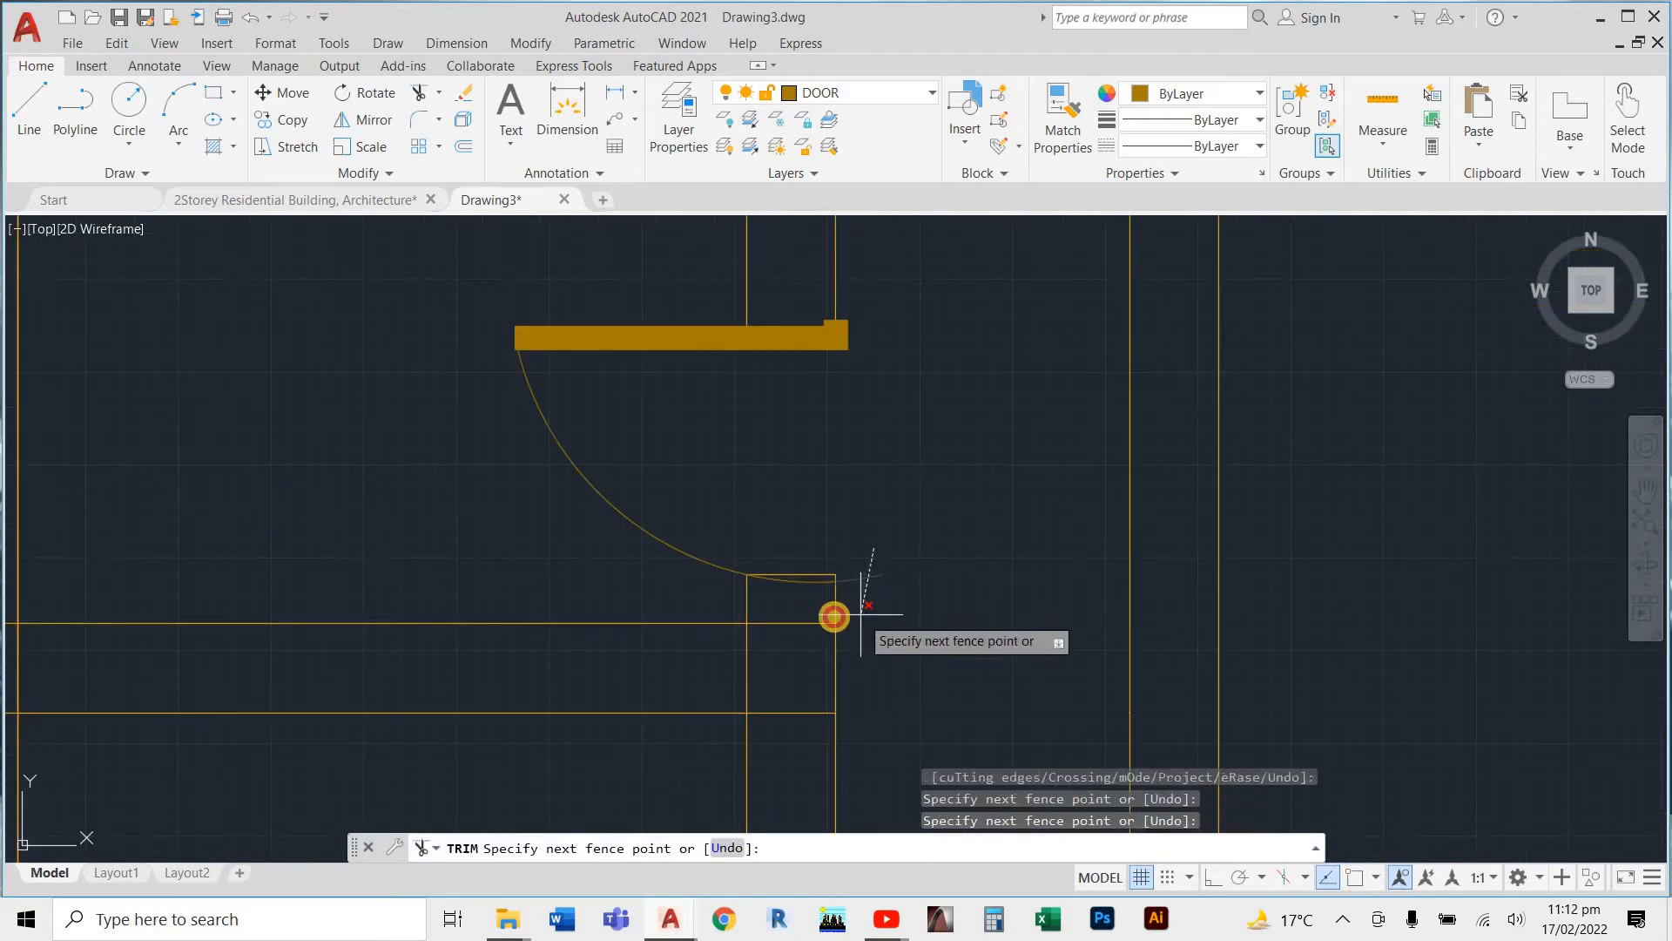
scroll(808, 592, up, 4)
right_click(807, 587)
drag(814, 549, 818, 524)
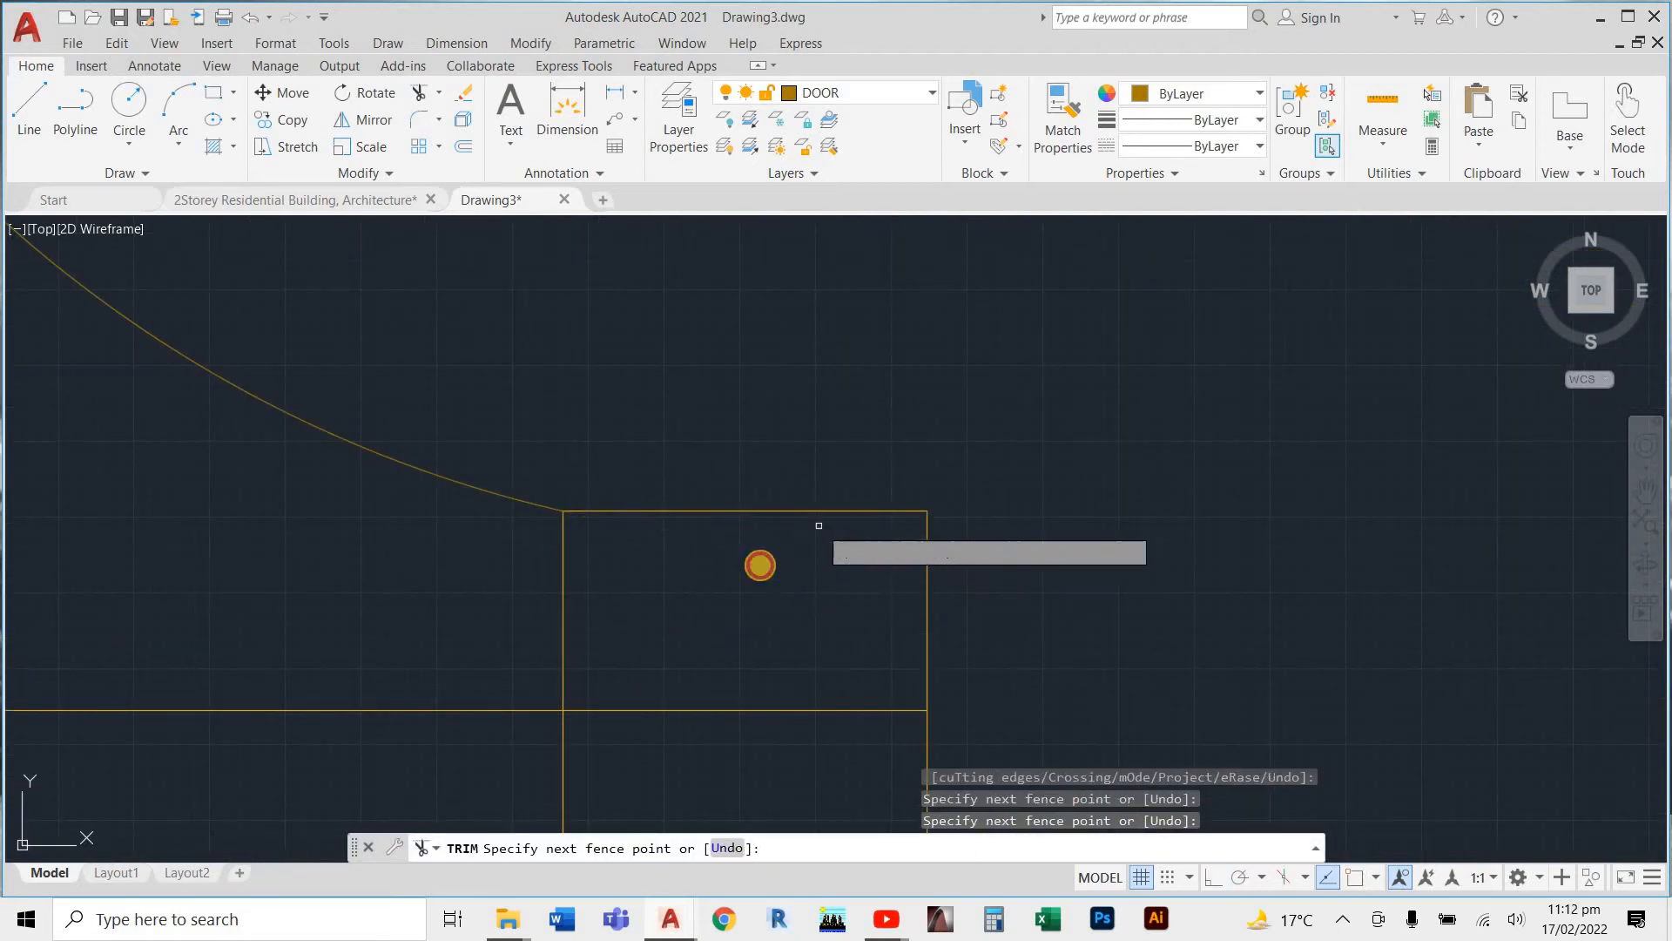
scroll(768, 549, down, 6)
scroll(833, 376, down, 6)
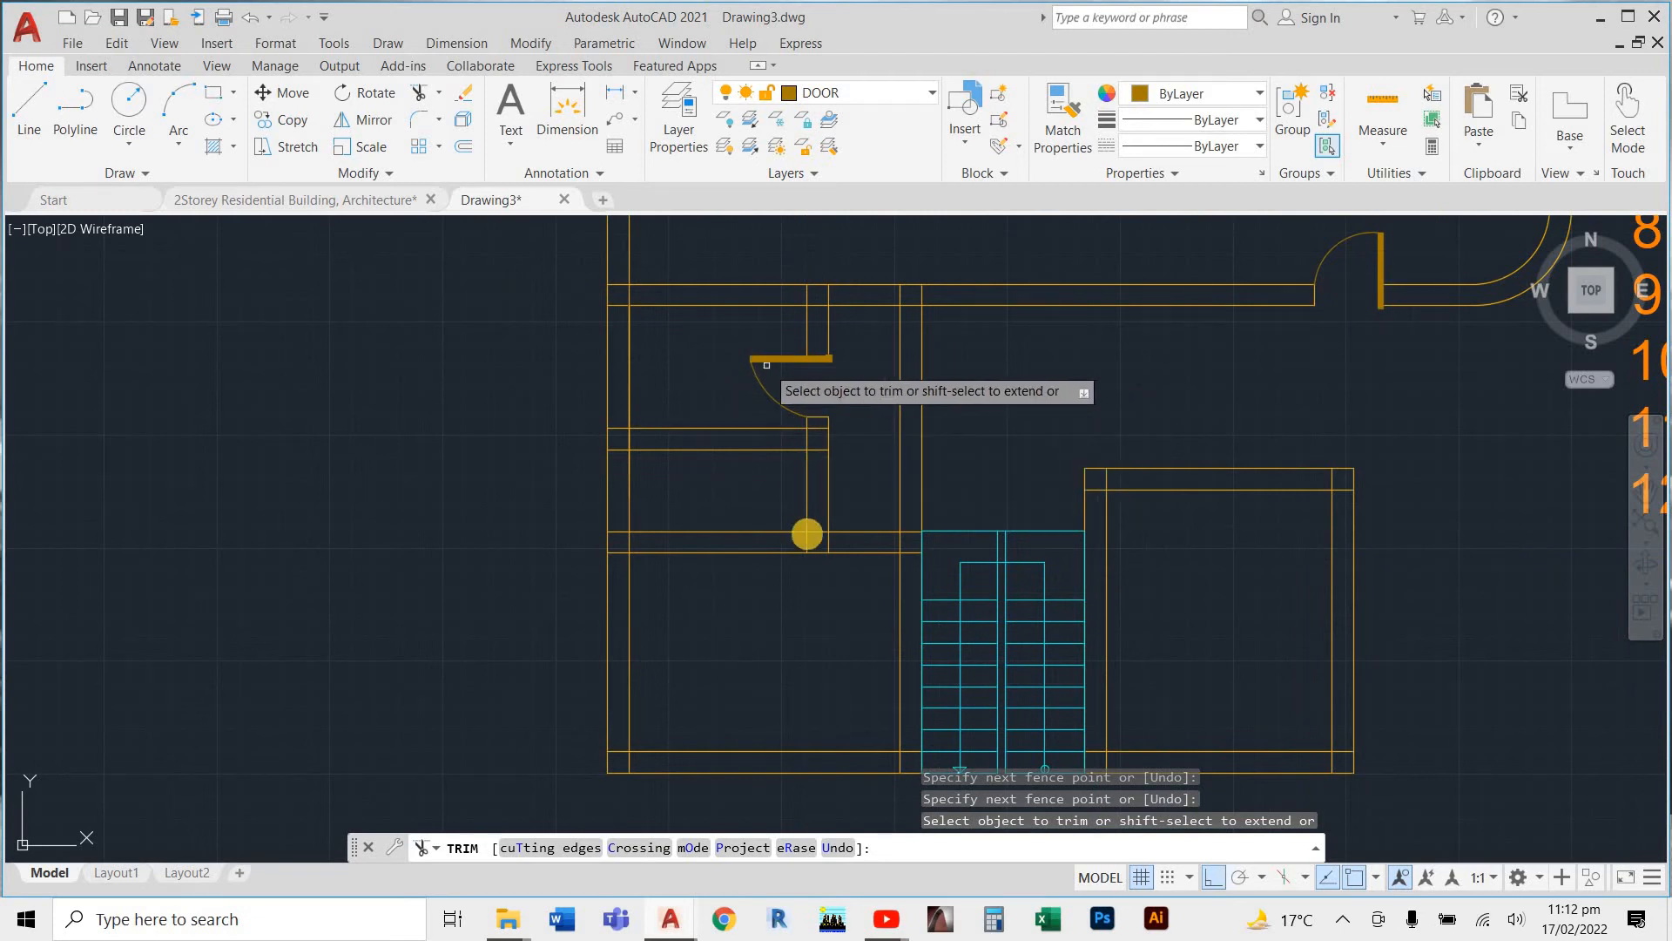
scroll(803, 533, up, 3)
scroll(851, 437, up, 4)
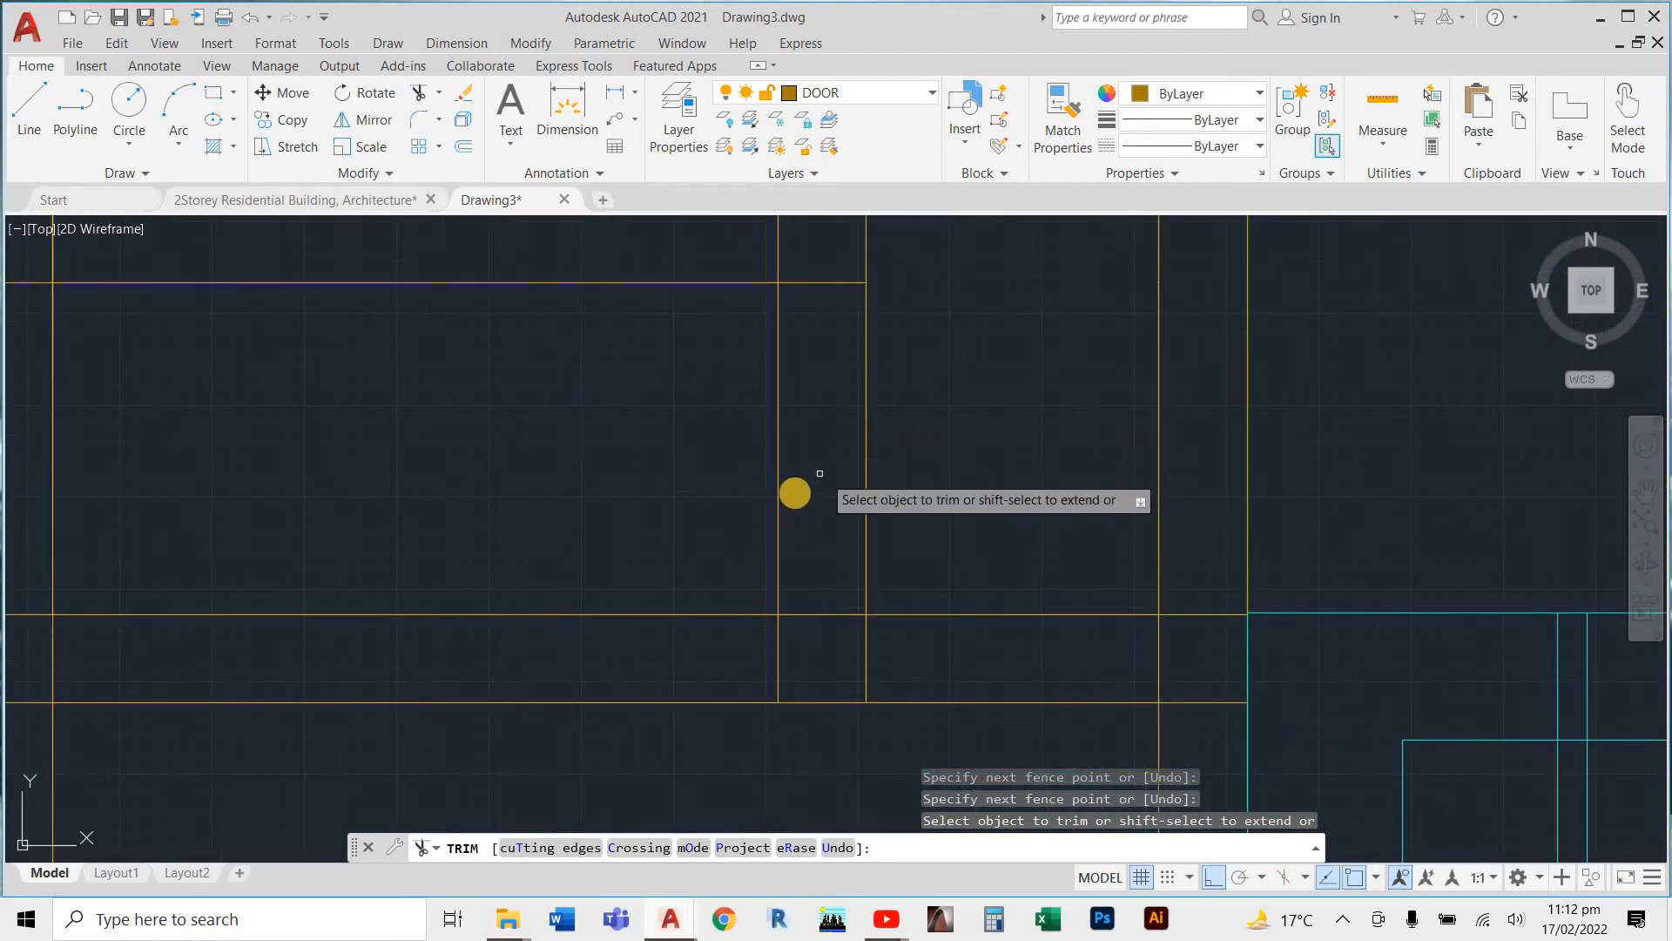
key(Escape)
key(Escape)
key(Escape)
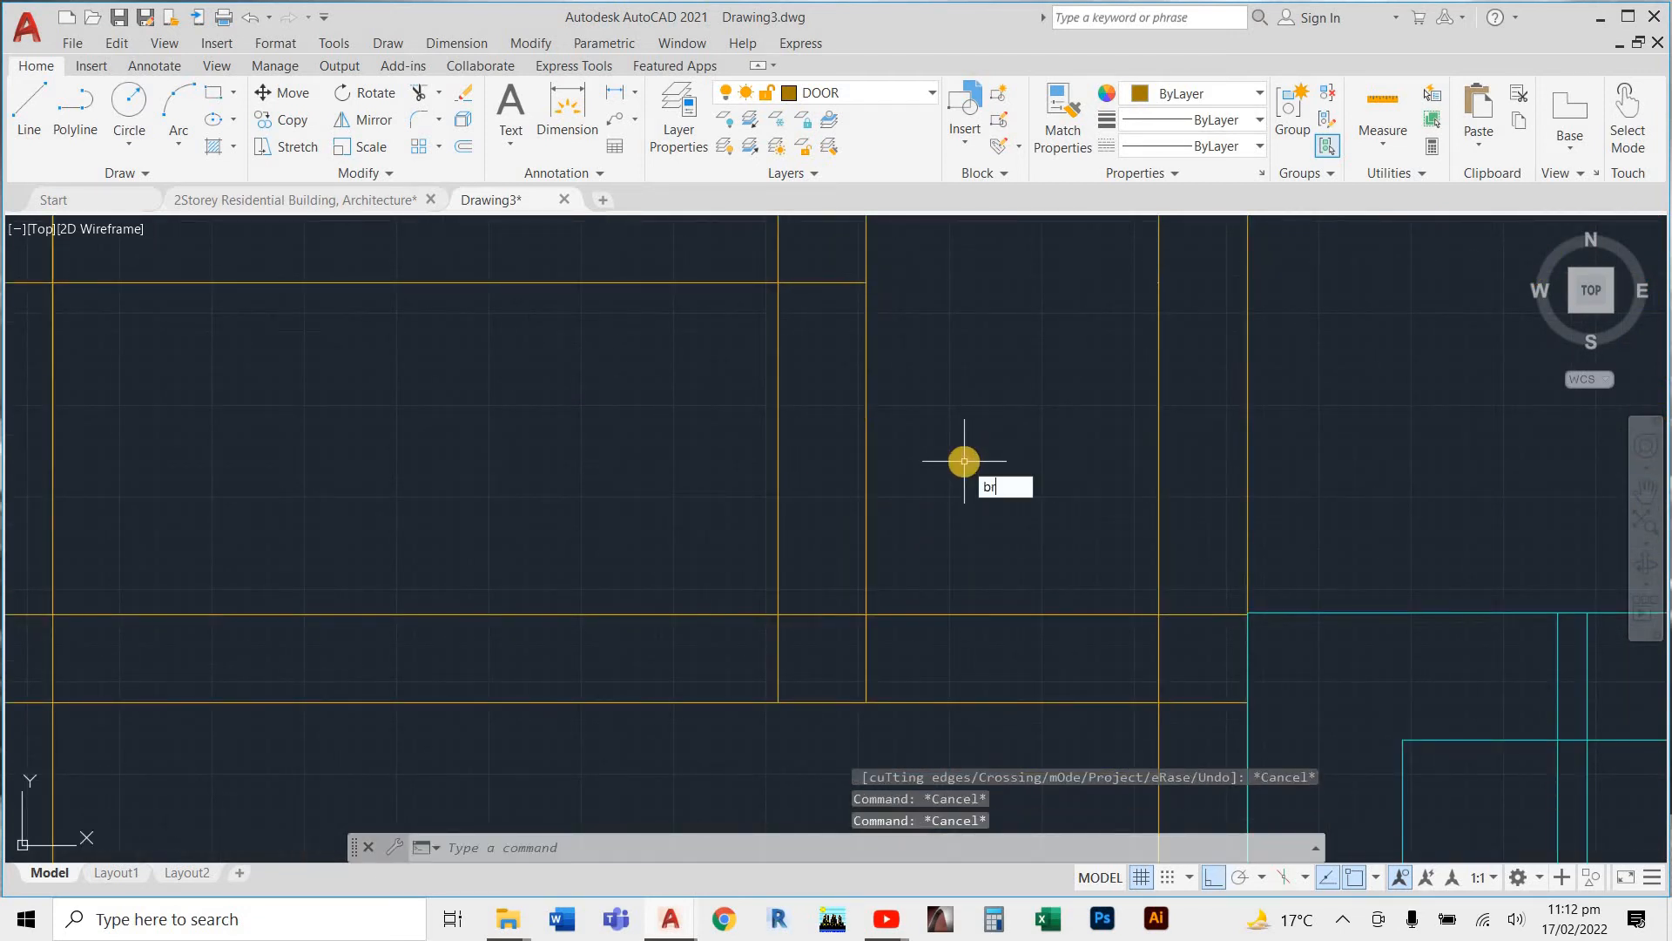
Break a 600 gap in the right face of the partition wall below the new door, between the two horizontal walls
key(Return)
scroll(878, 486, up, 4)
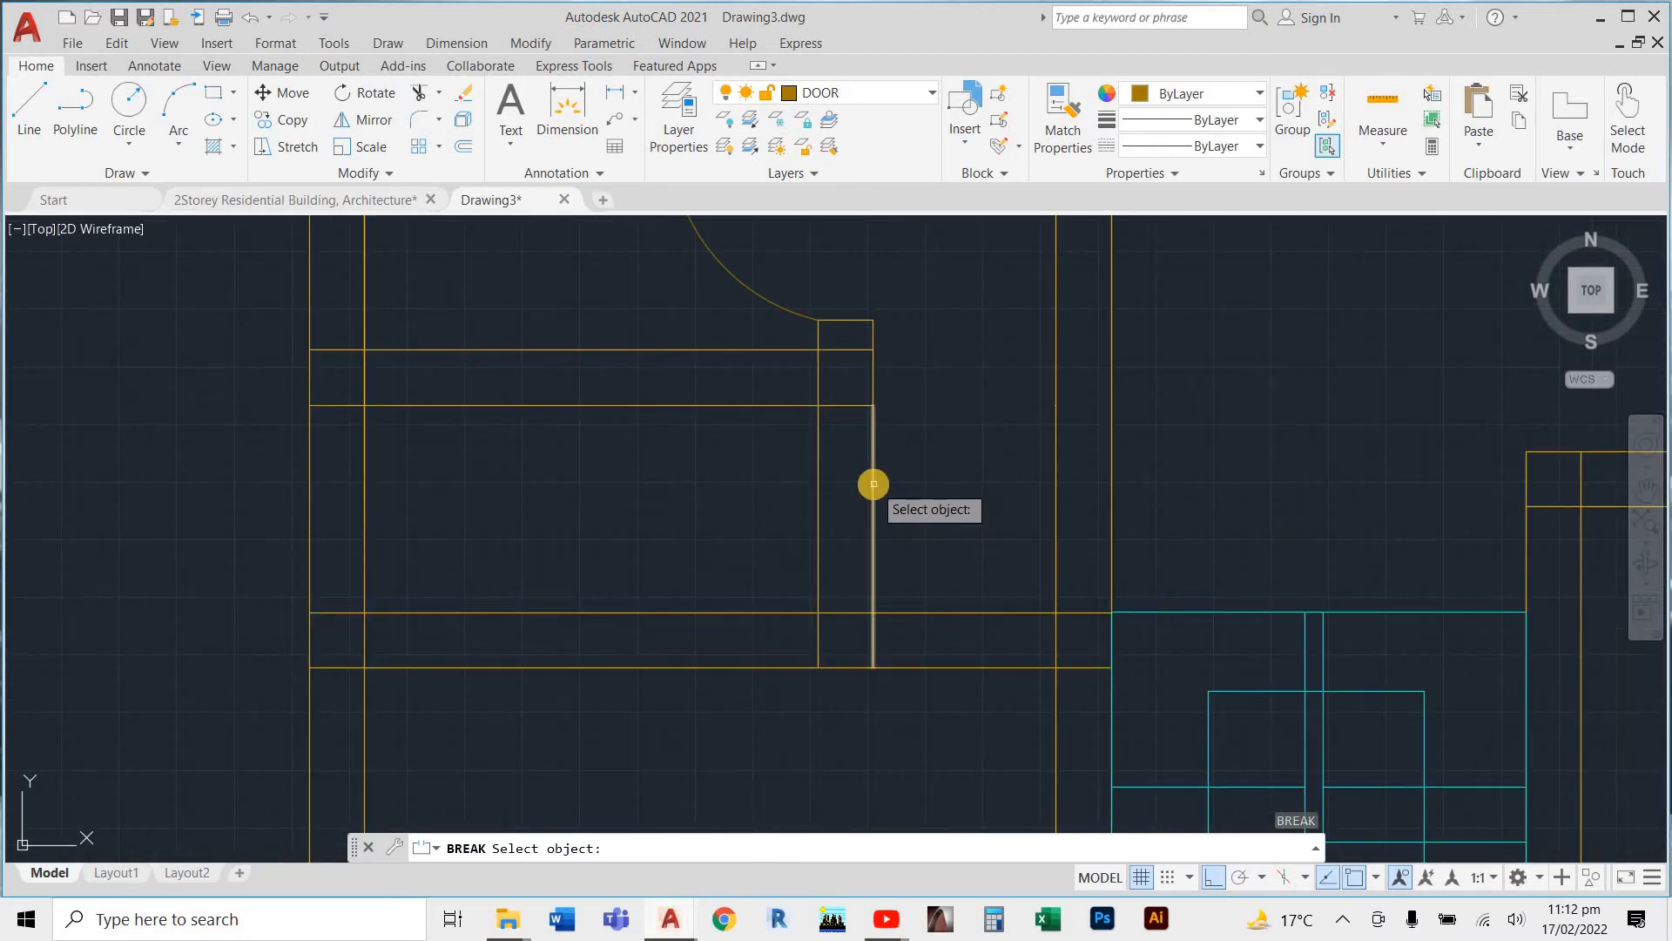
click(873, 482)
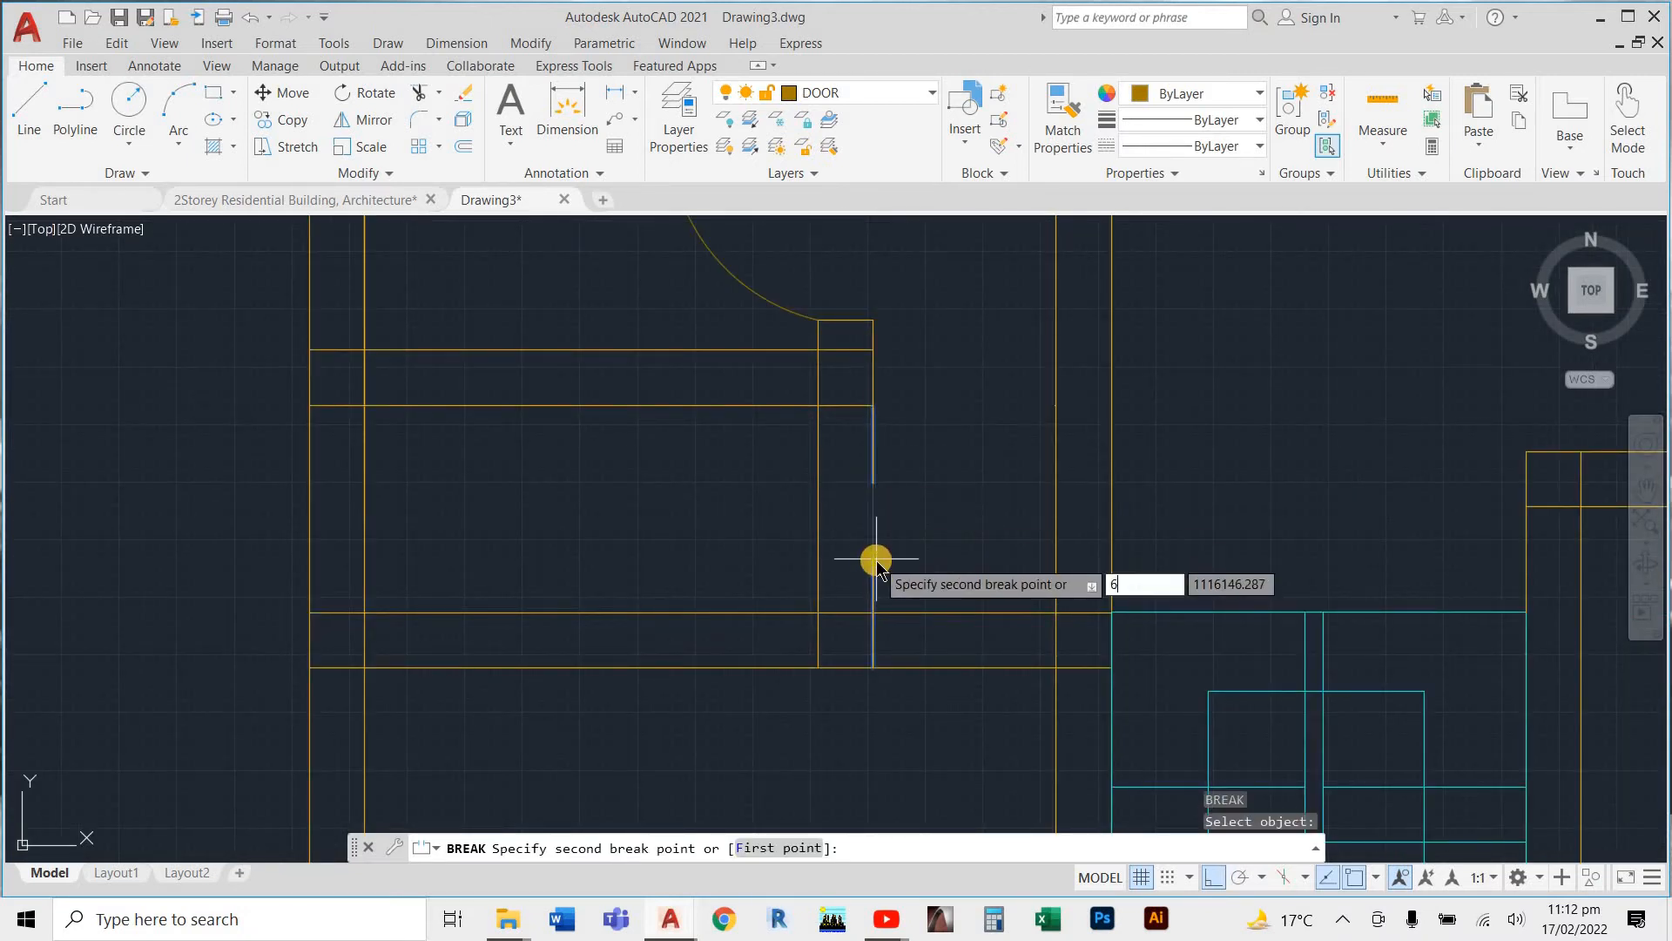
key(Return)
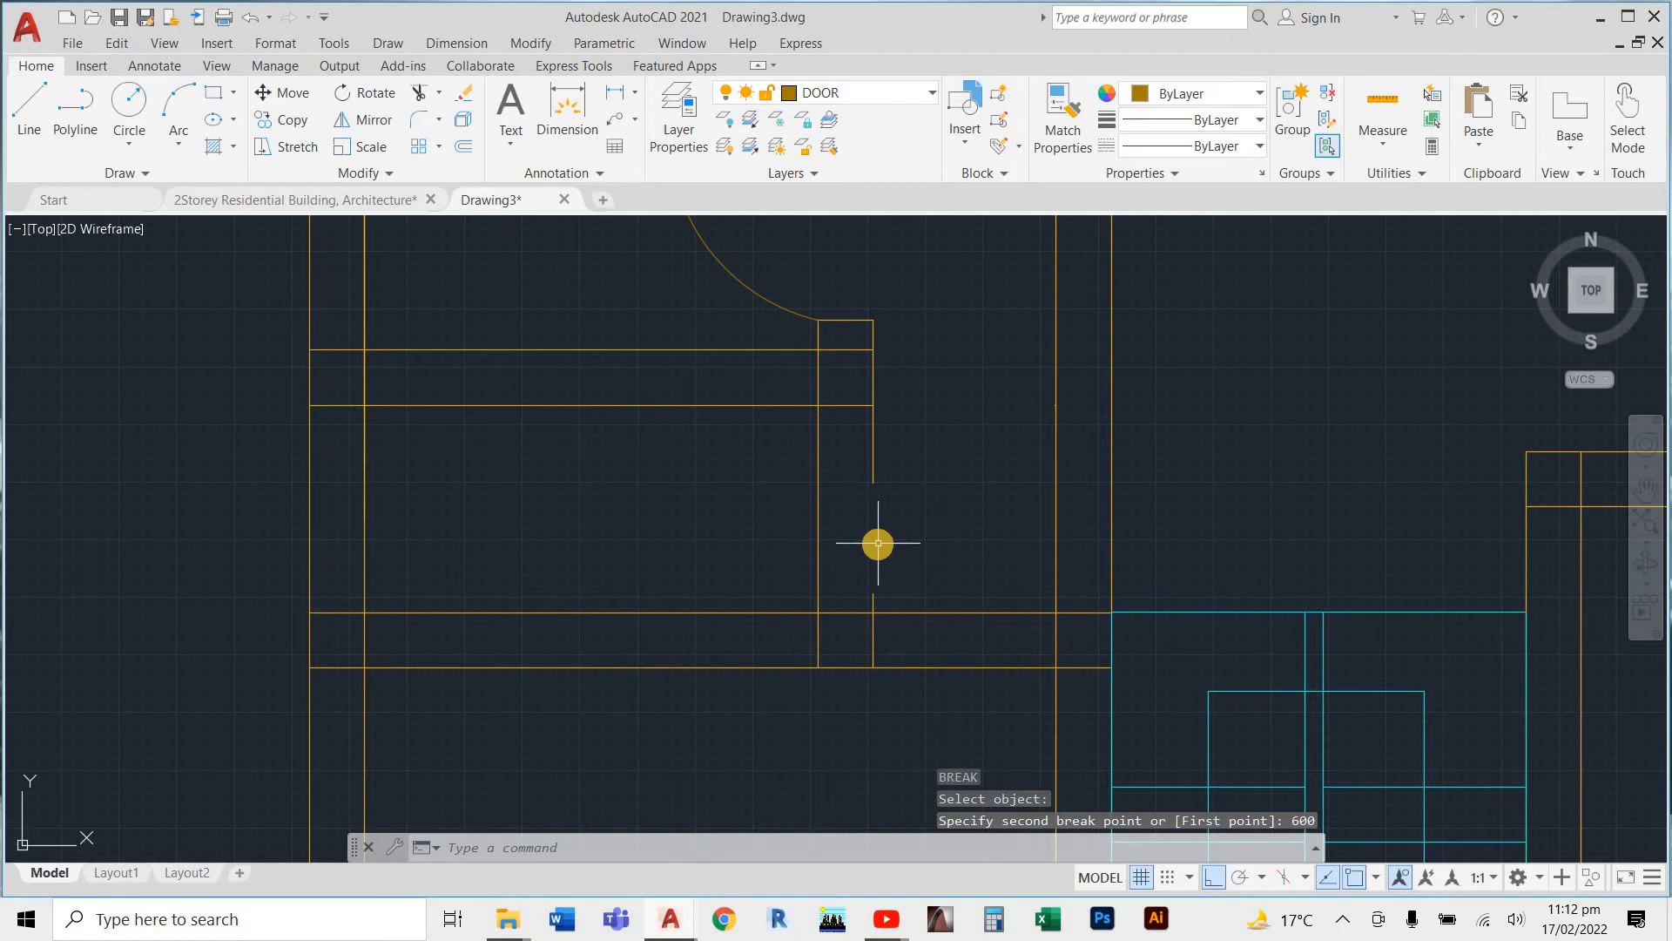
Break a matching 600 gap in the left face of the same partition wall
scroll(857, 570, up, 2)
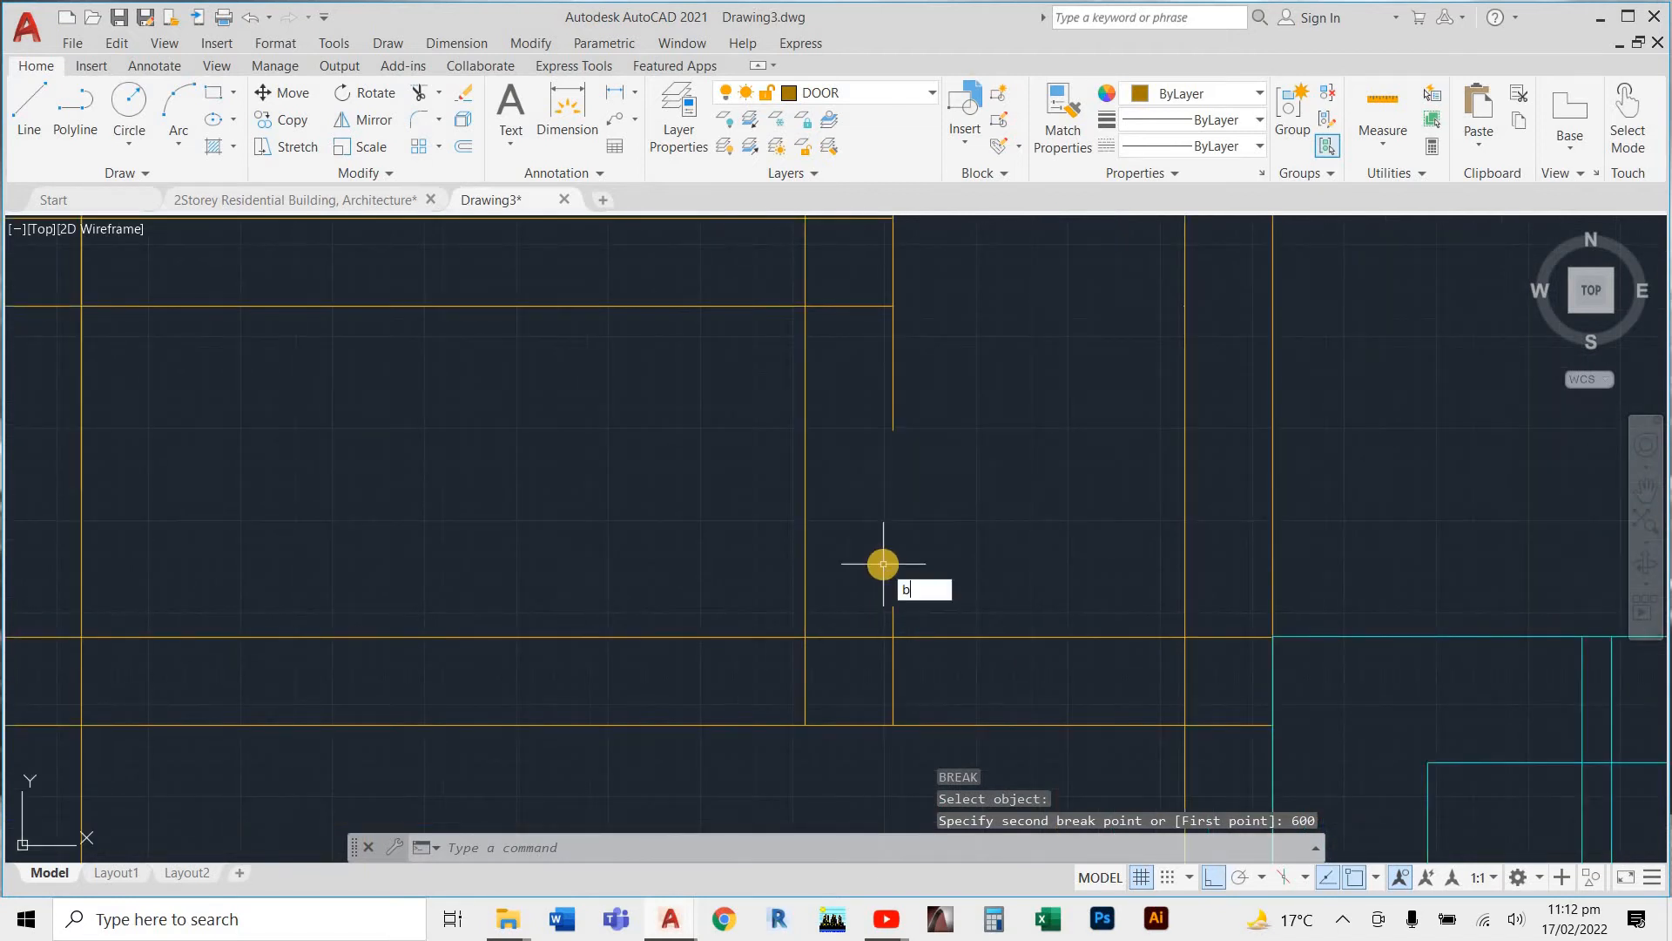
key(space)
scroll(813, 442, up, 2)
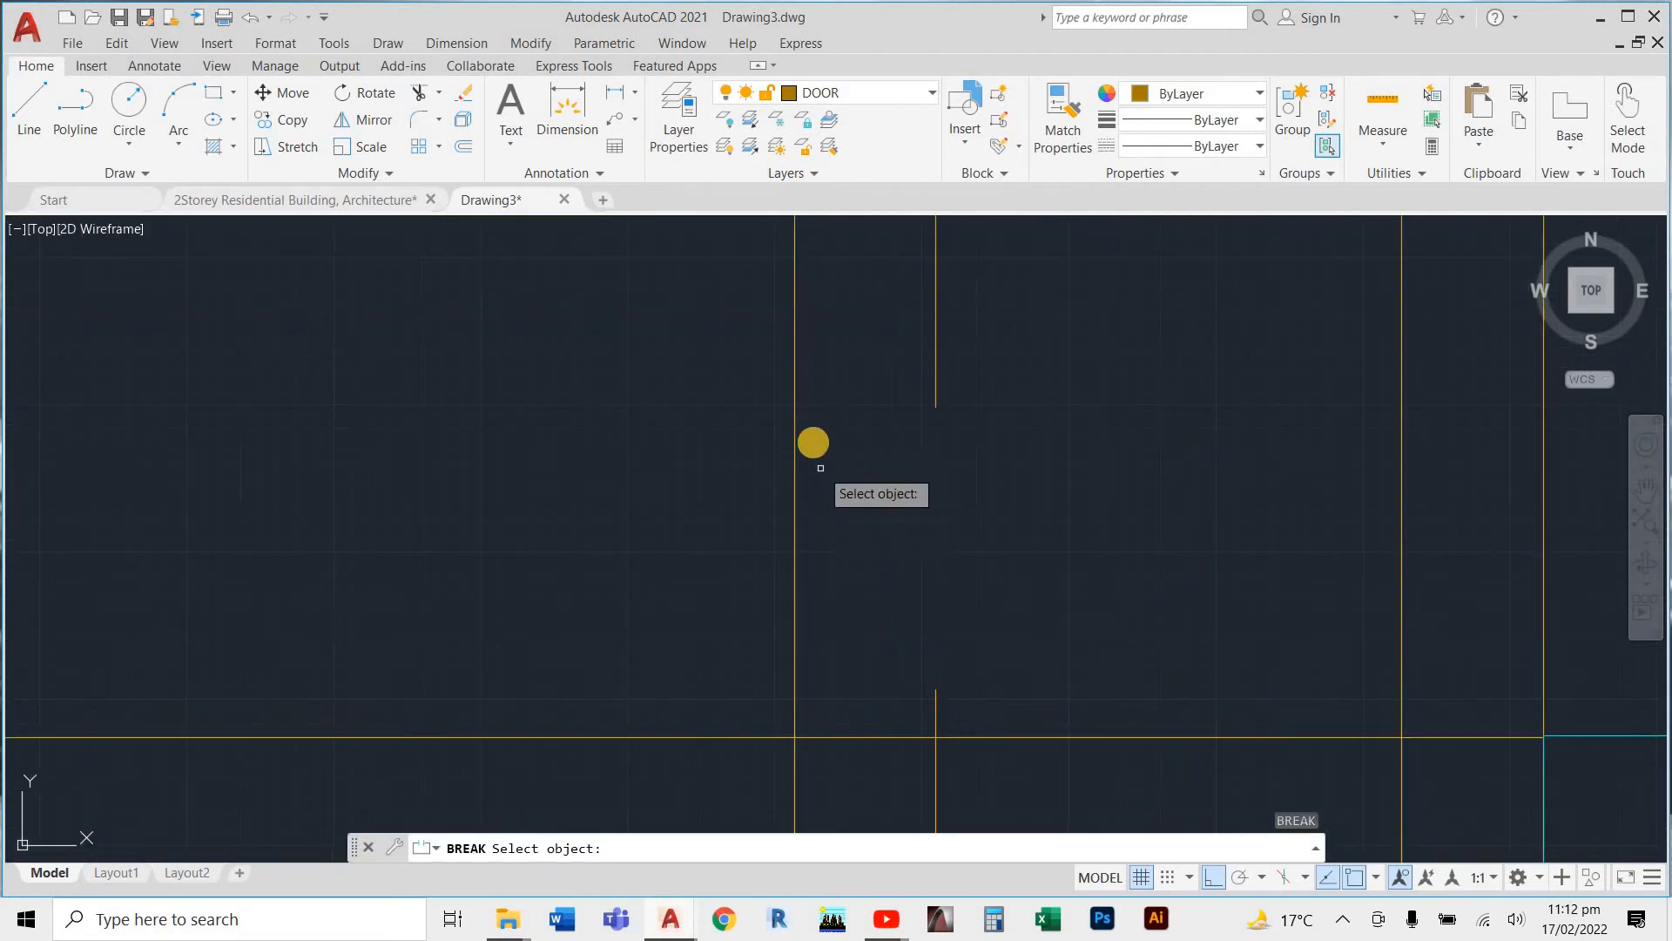
click(795, 400)
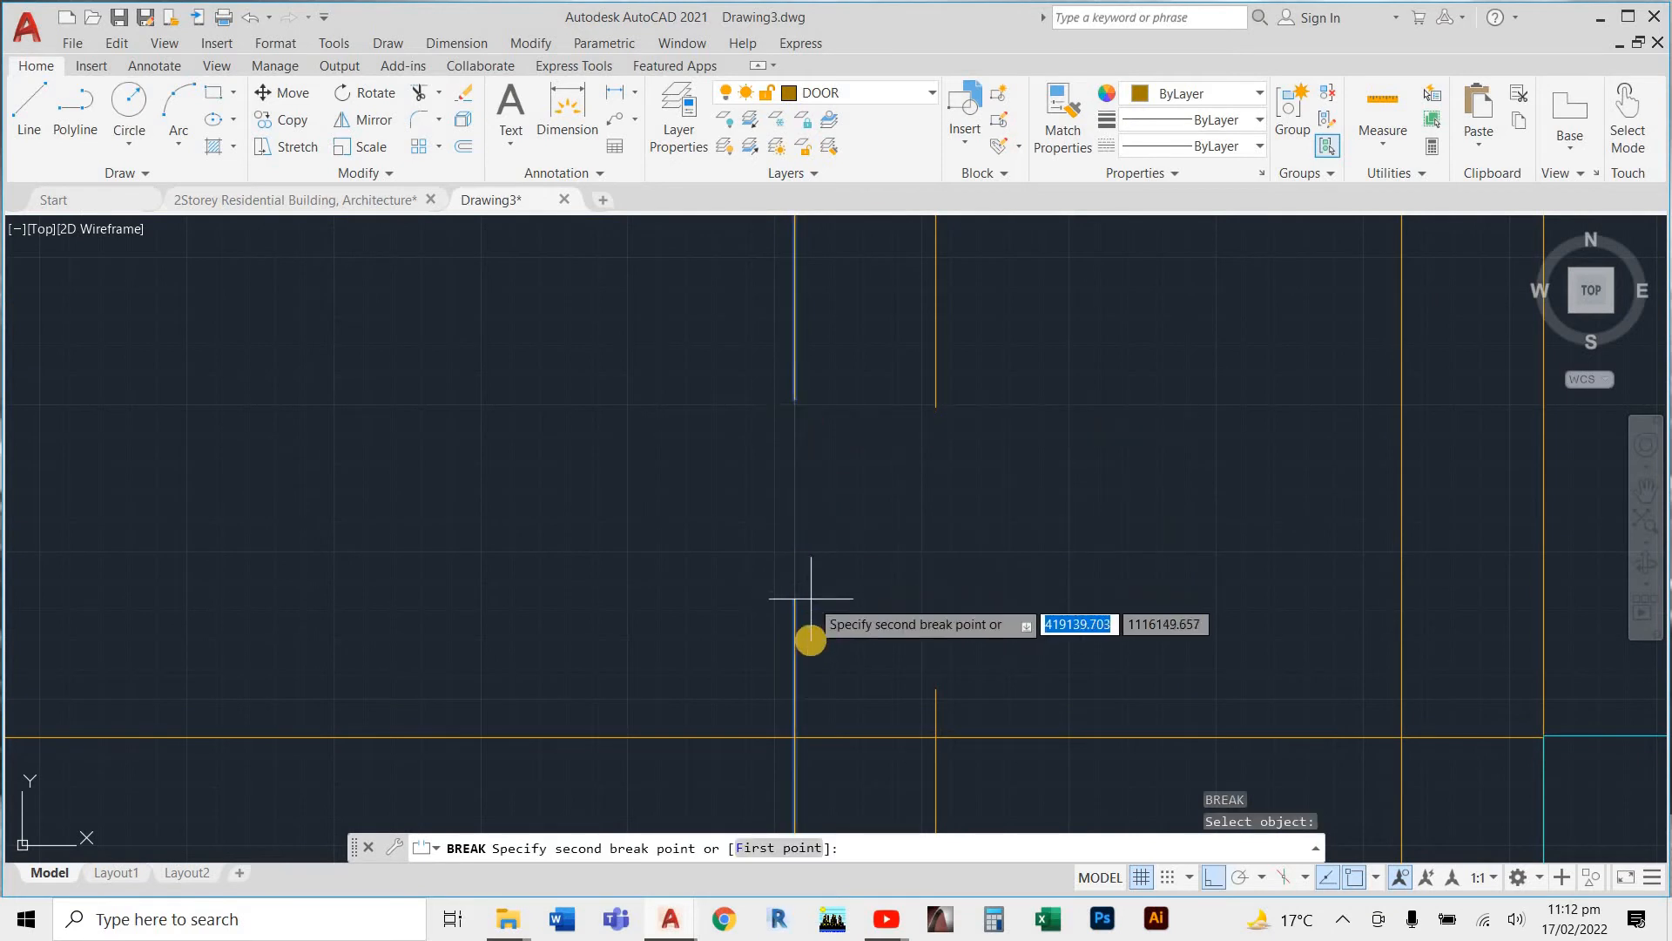
text(600)
key(Return)
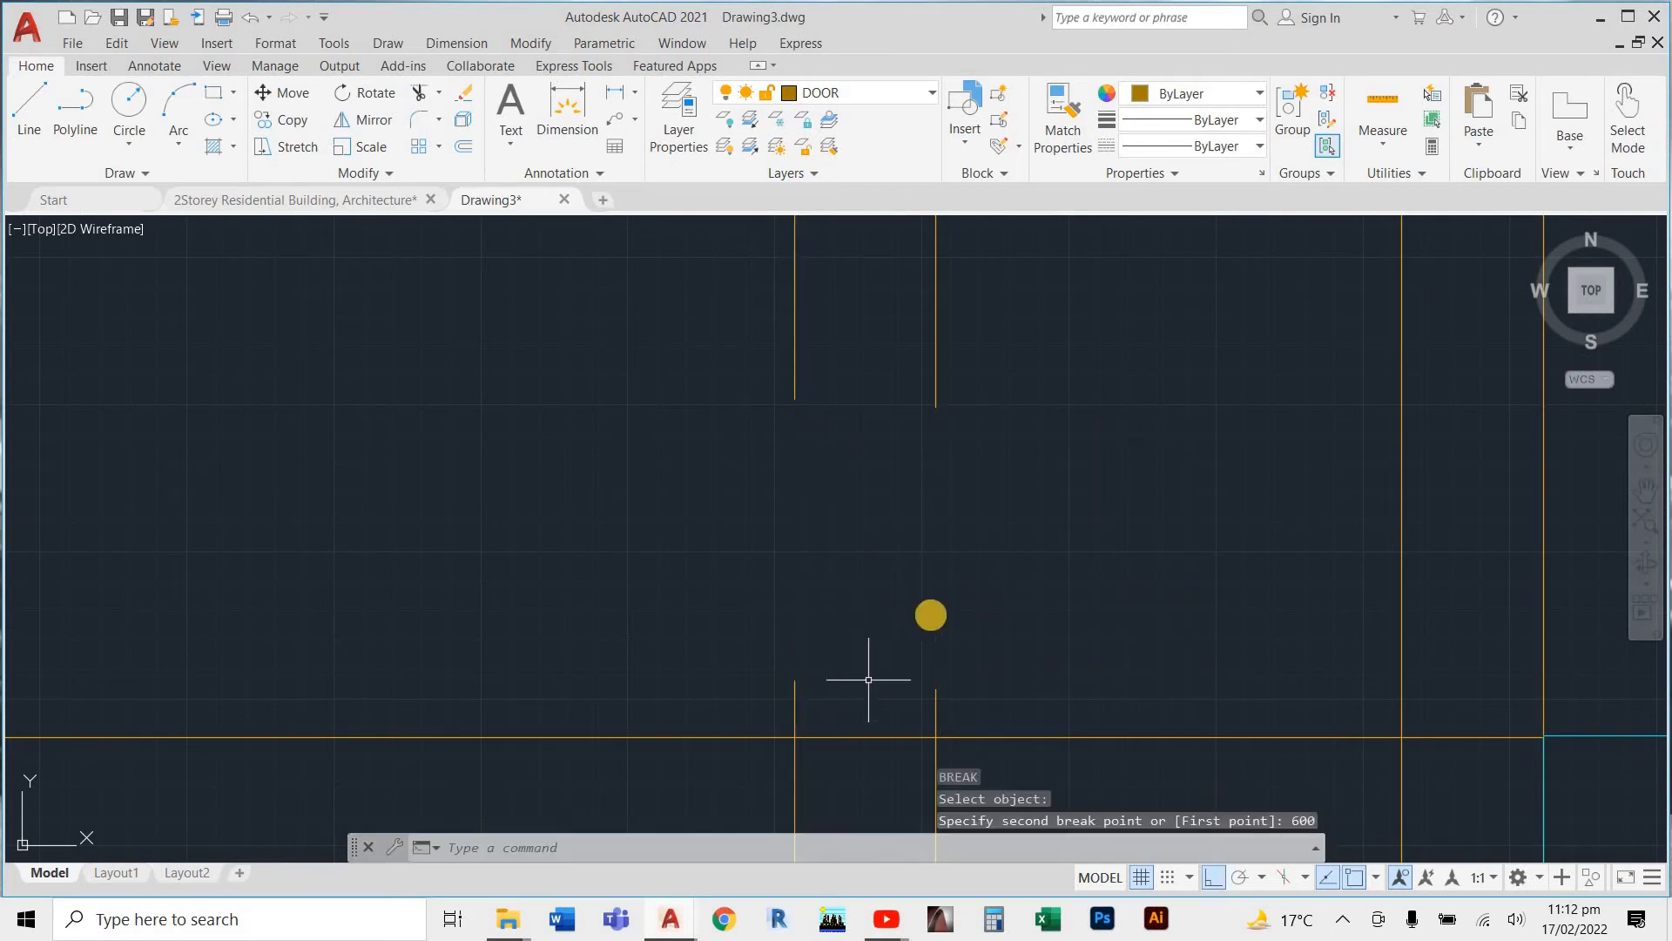
key(Escape)
key(Escape)
key(Return)
scroll(916, 390, up, 2)
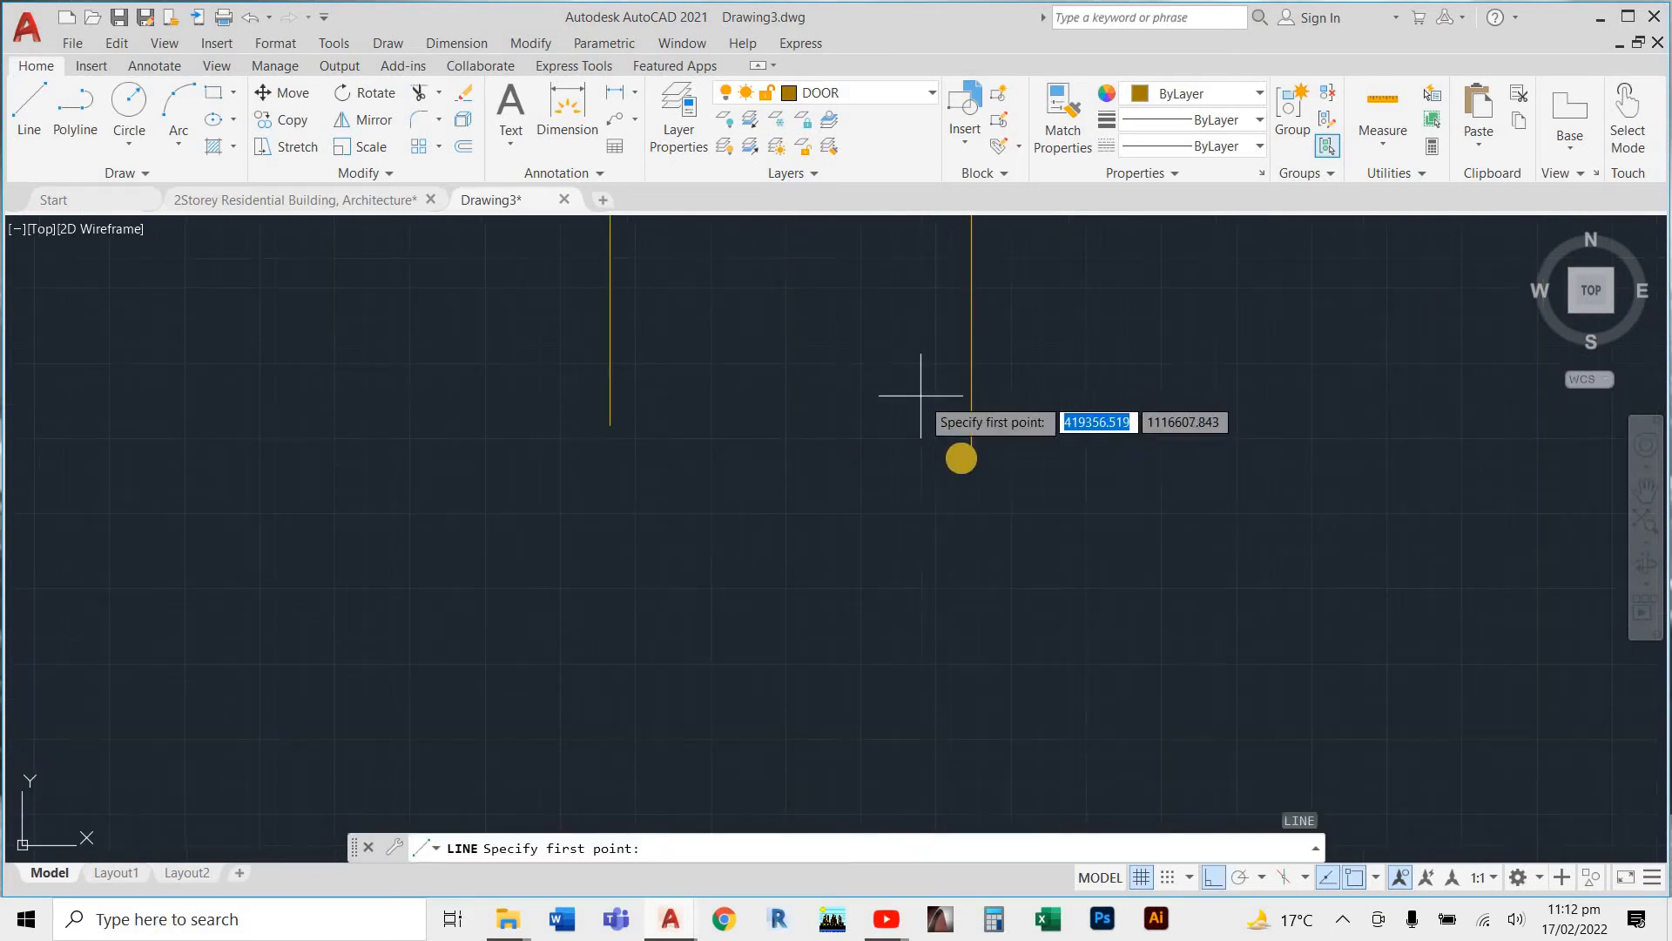
click(970, 454)
scroll(667, 492, up, 3)
scroll(669, 450, down, 1)
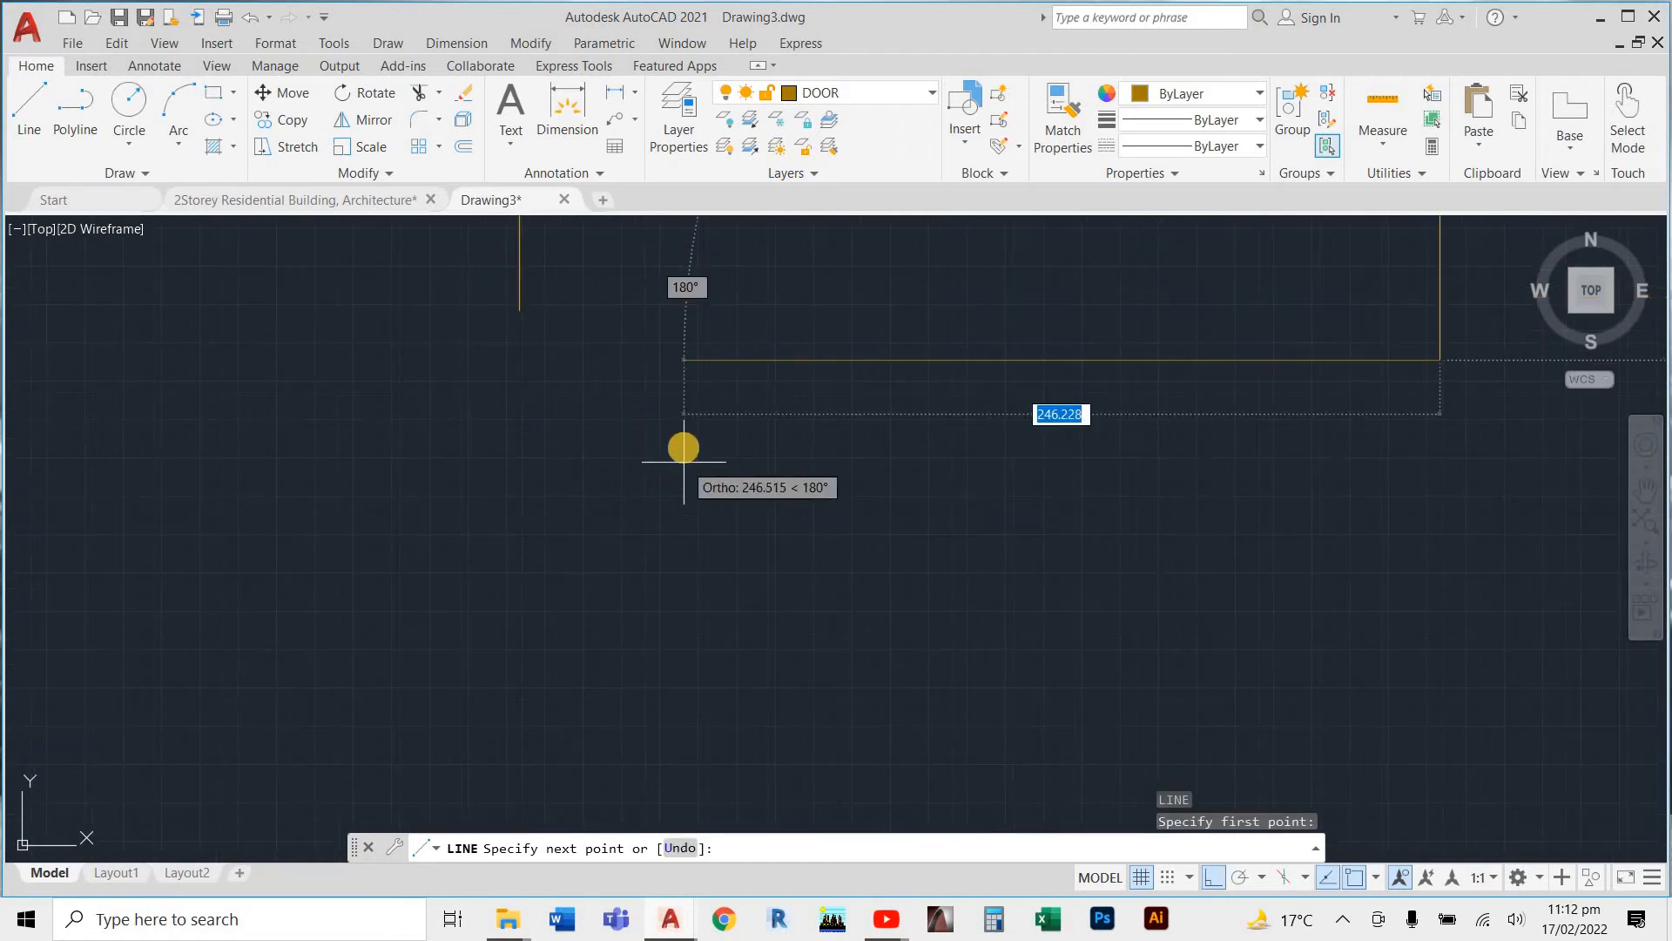
key(Escape)
key(Escape)
scroll(719, 581, down, 4)
On the WALL layer, close the wall end above the 600 opening with a line across both faces and up to the left face's end
click(819, 104)
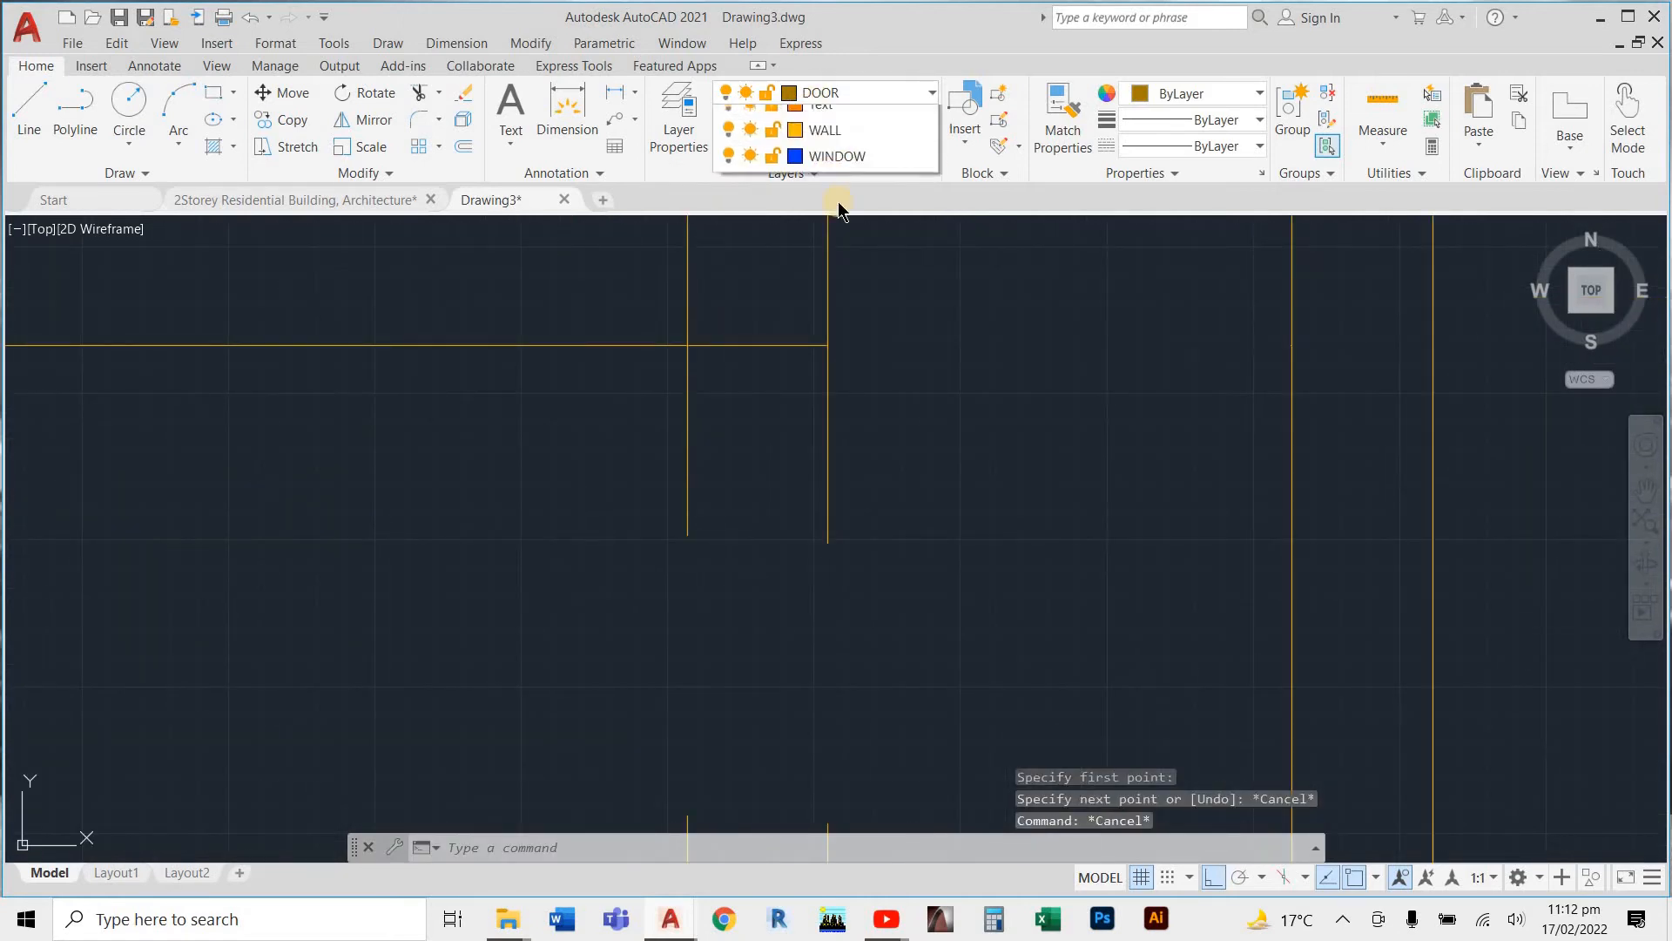
click(831, 250)
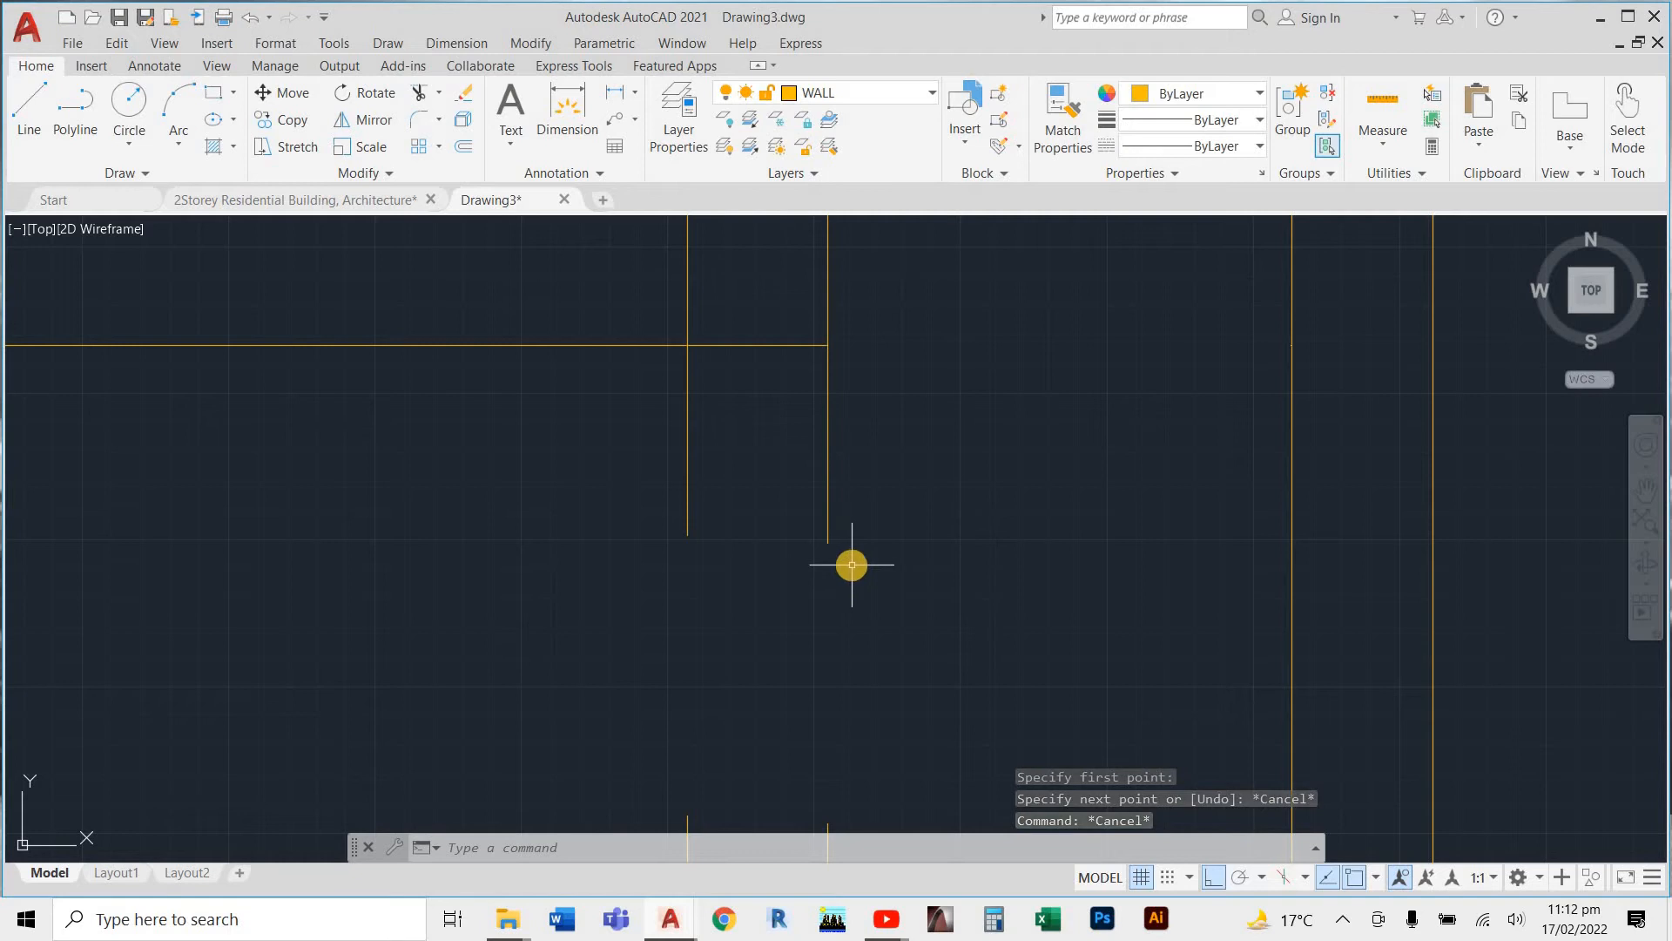
key(Return)
scroll(832, 523, up, 2)
click(827, 542)
scroll(689, 580, up, 4)
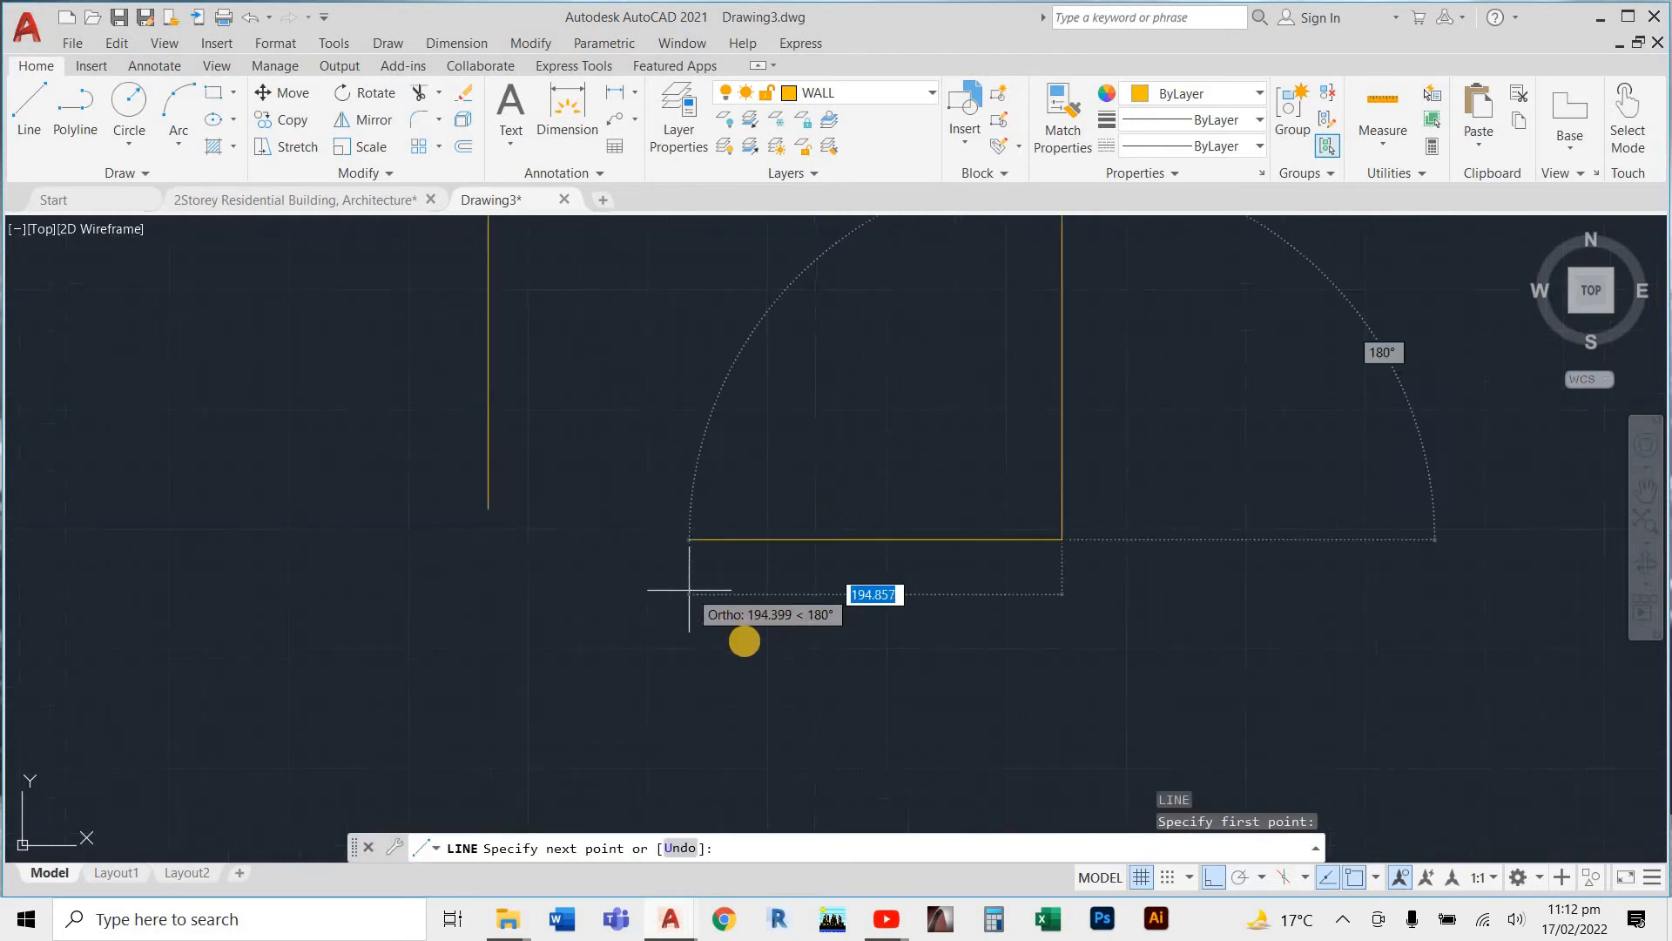
scroll(689, 590, down, 5)
scroll(724, 645, up, 3)
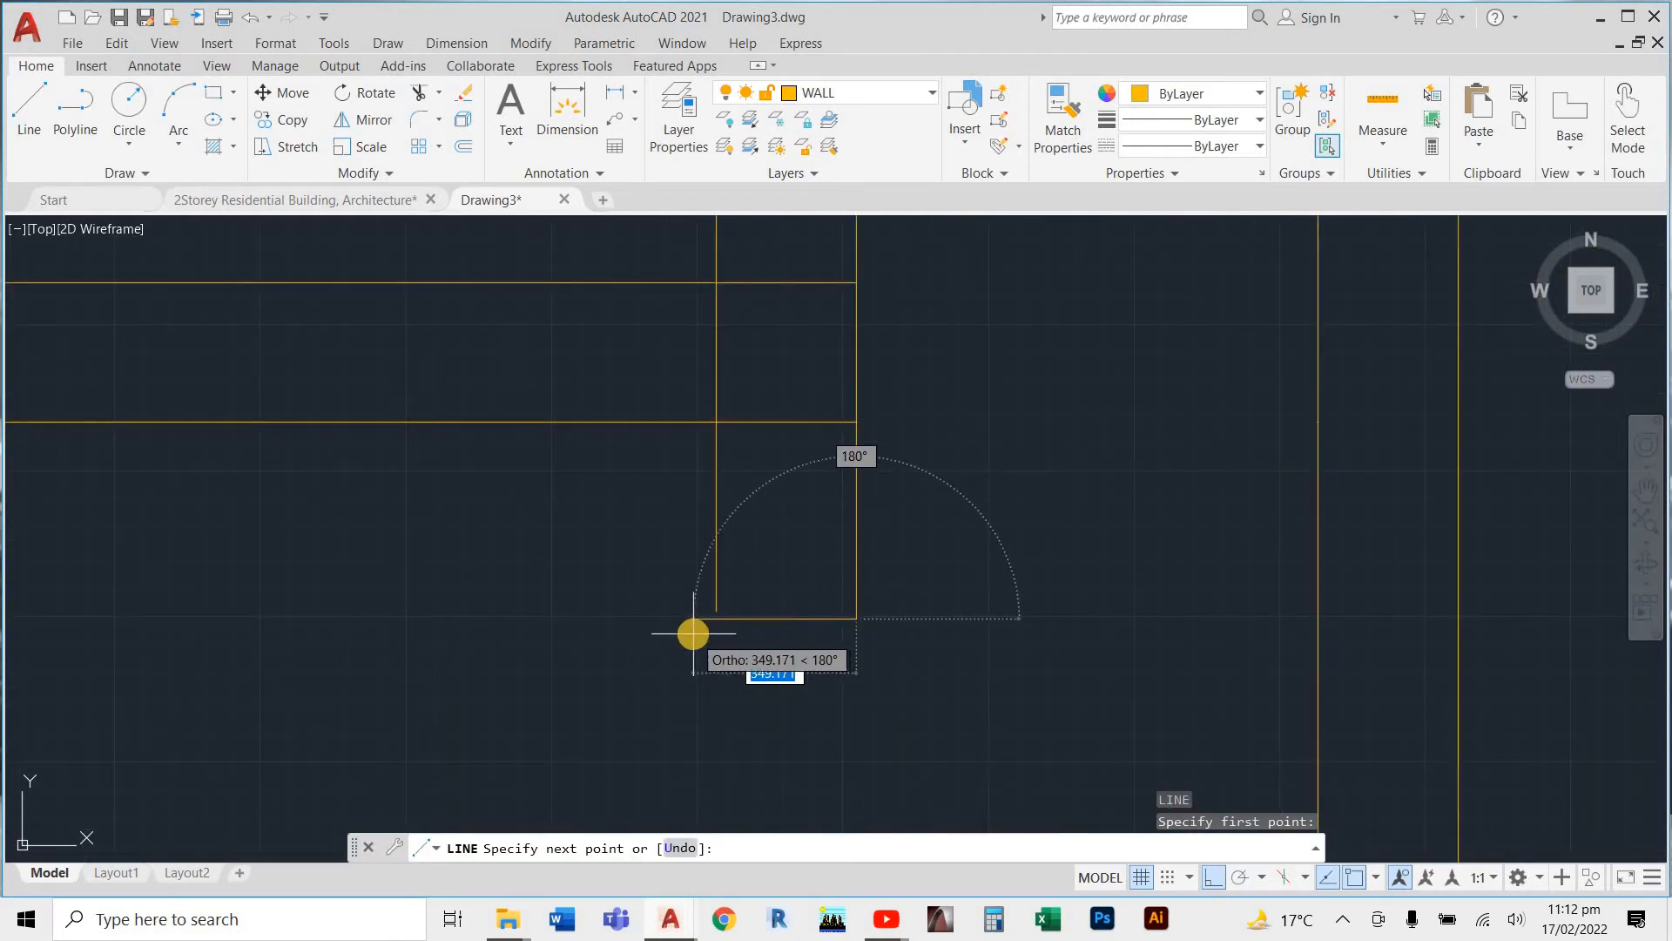
scroll(694, 633, up, 5)
click(786, 578)
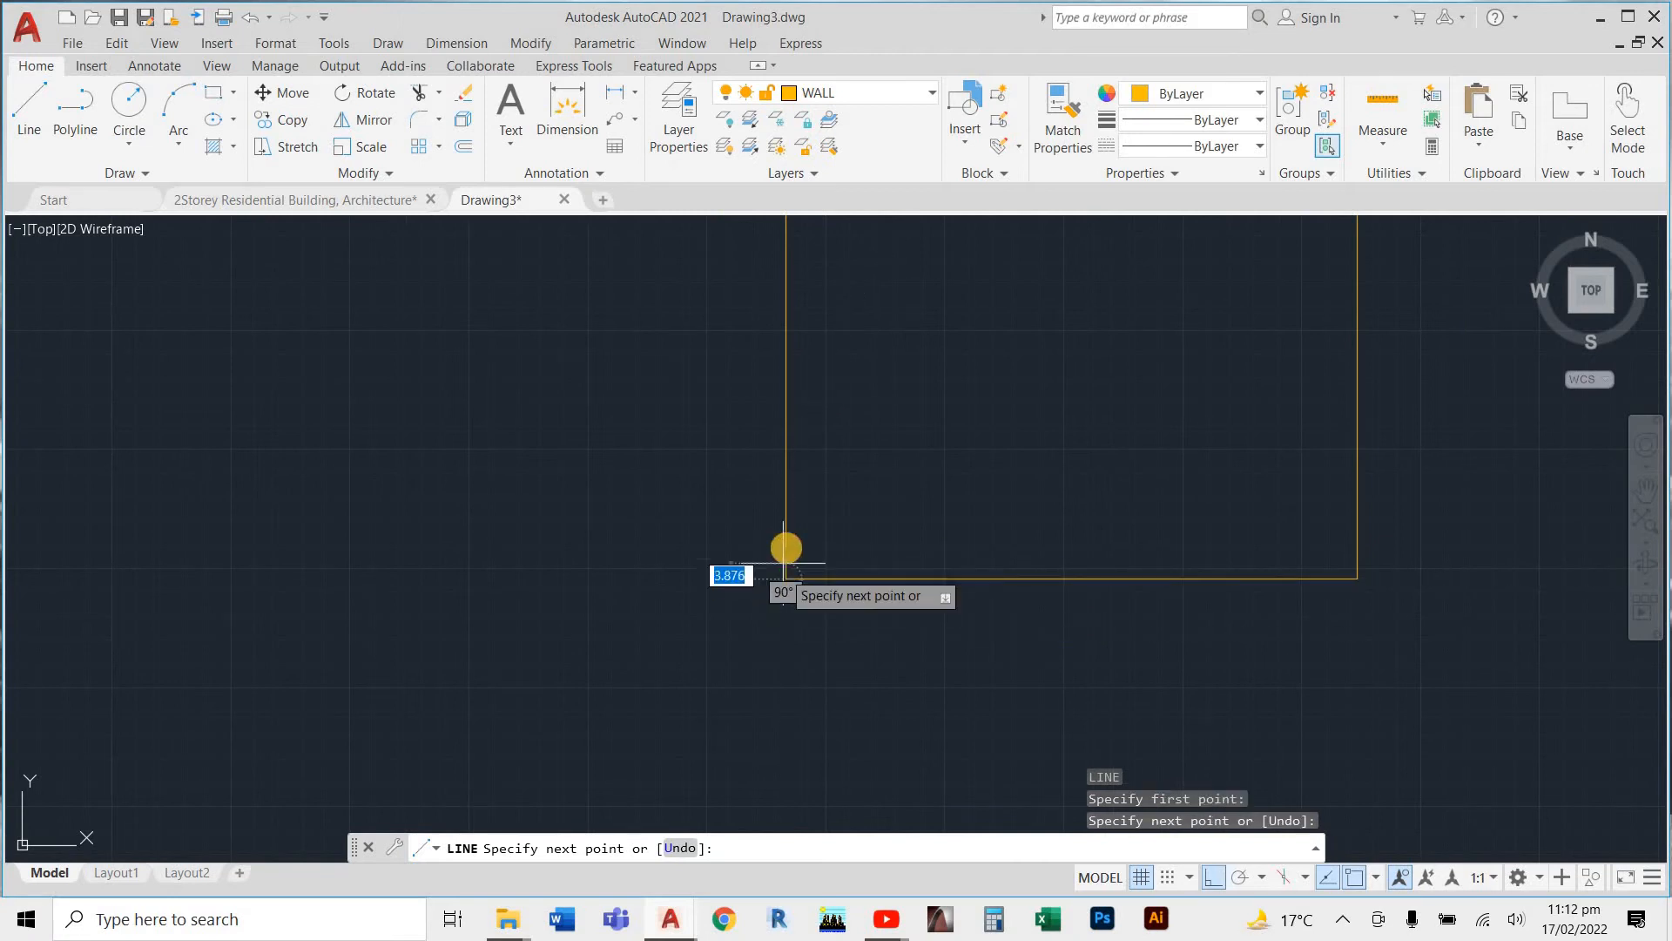
click(786, 541)
key(Escape)
scroll(821, 398, down, 9)
scroll(856, 539, up, 2)
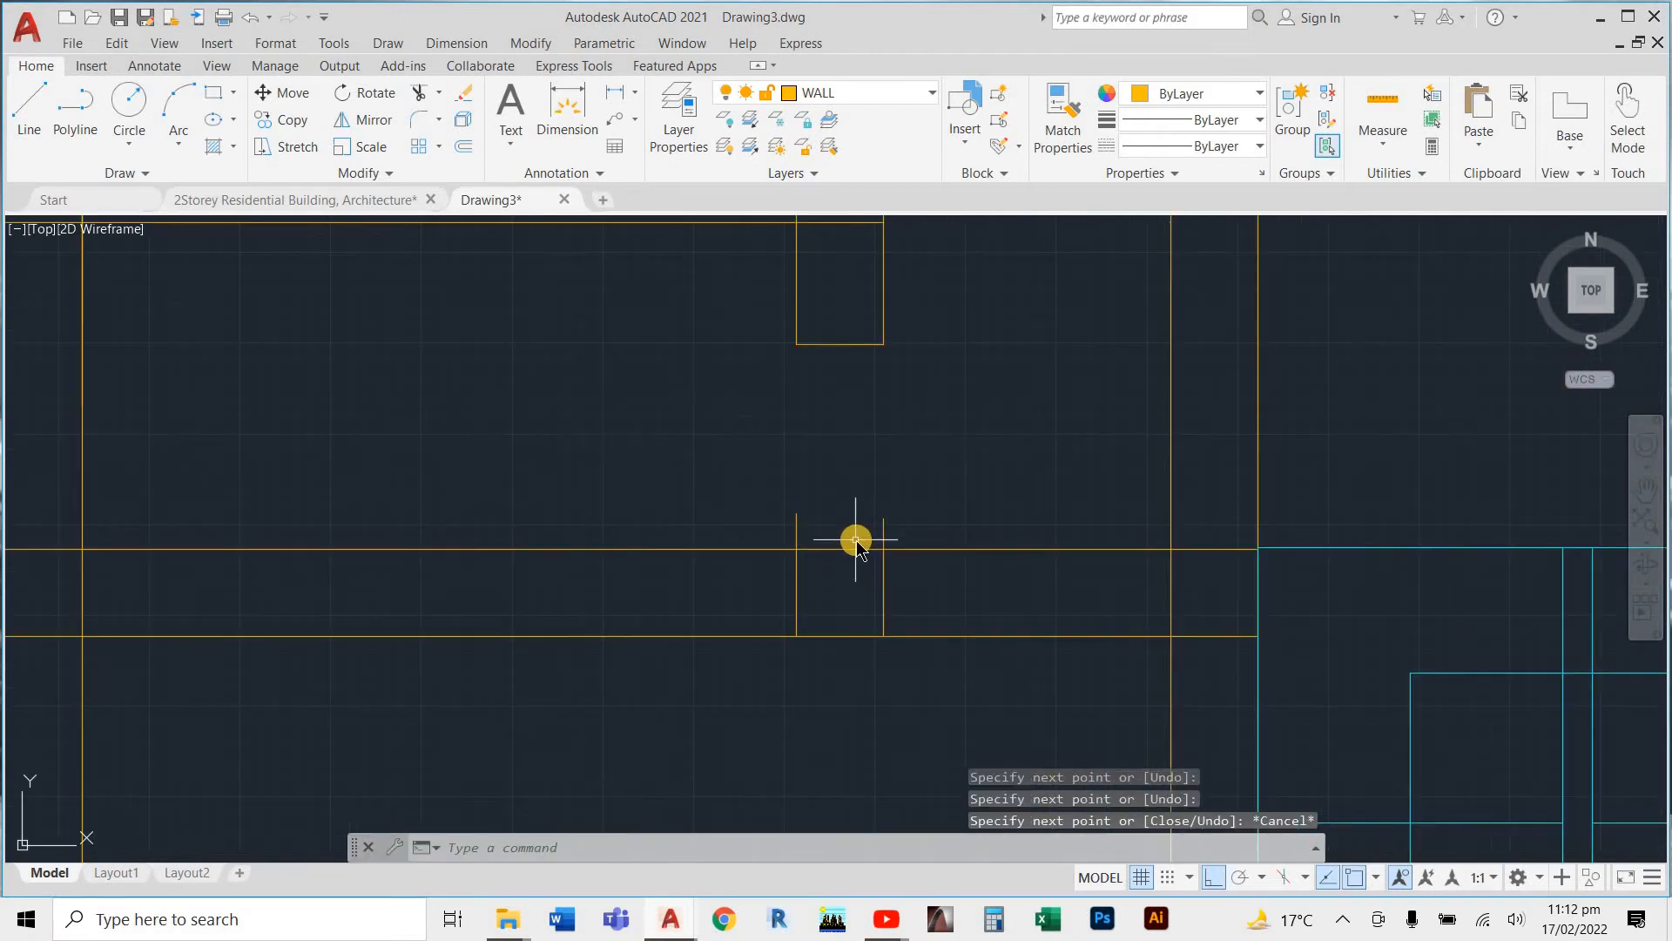
Draw a line from the right face to the left face to close the wall end below the 600 opening
key(Return)
scroll(856, 540, up, 6)
click(657, 386)
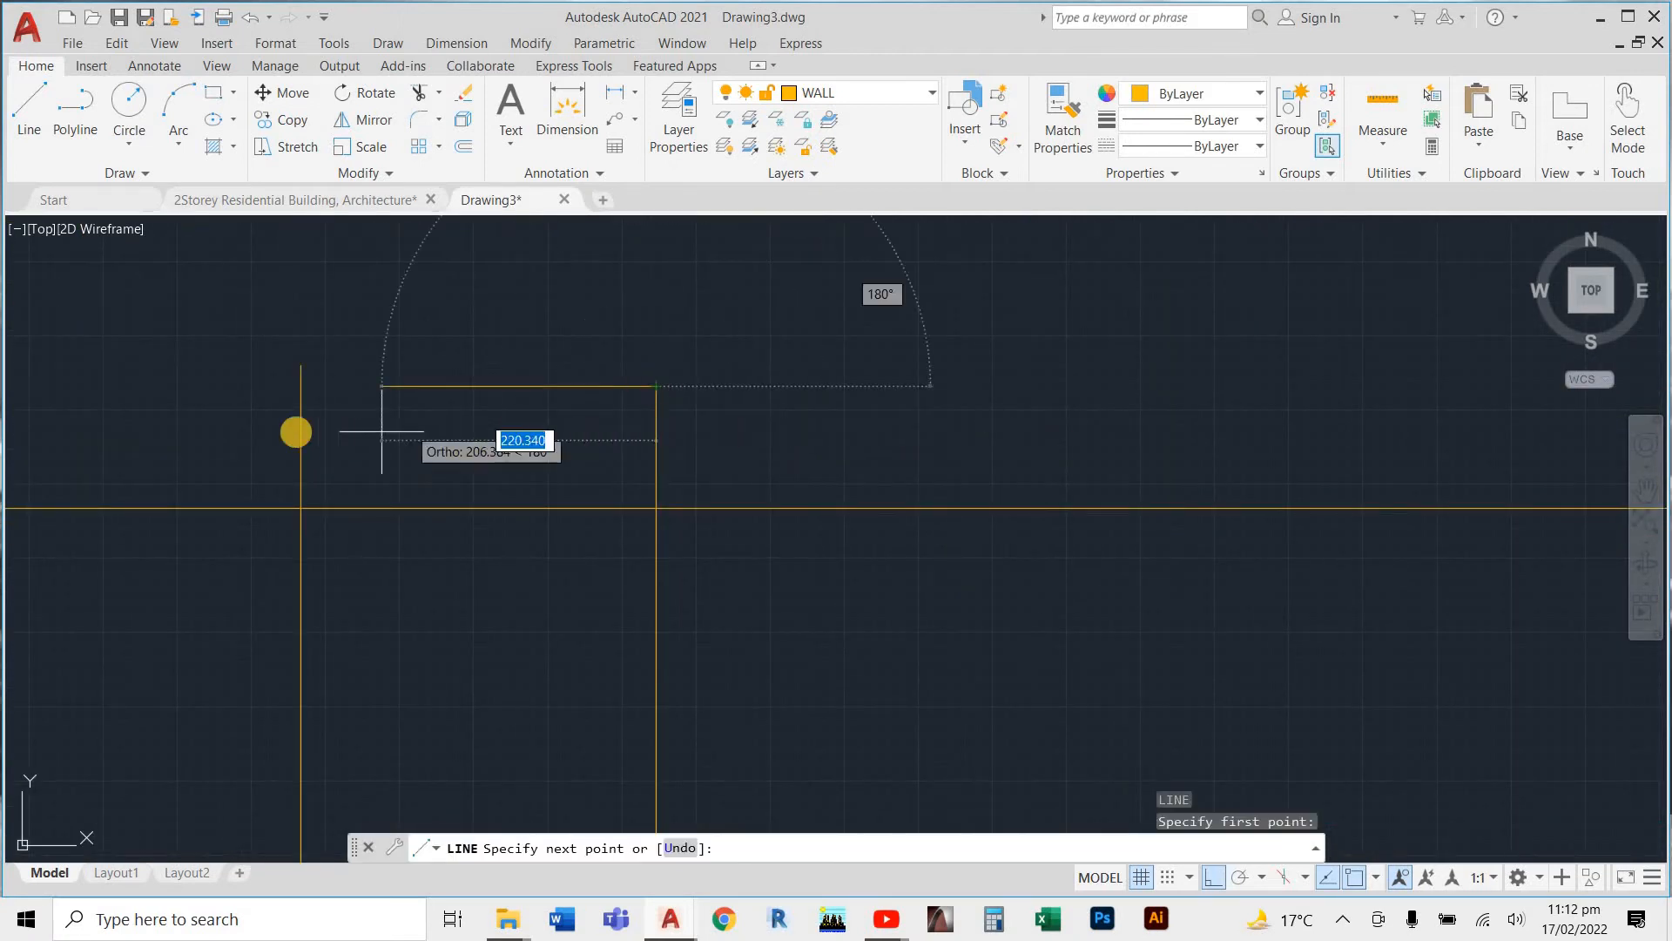
click(301, 386)
key(Escape)
scroll(364, 339, down, 4)
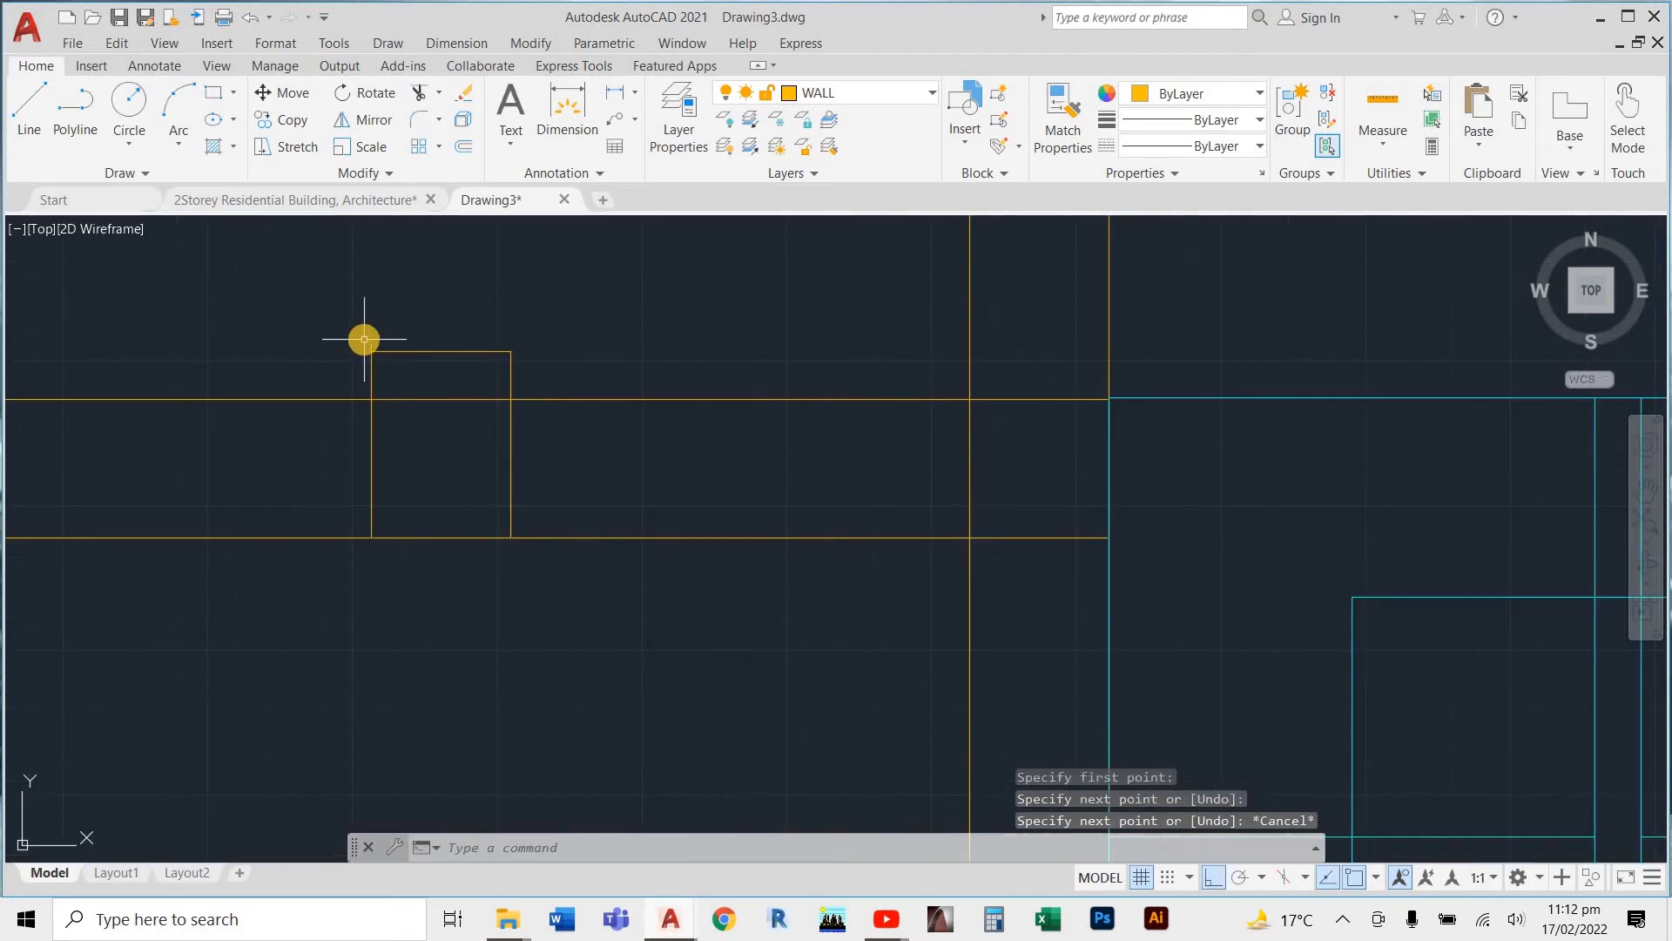
Trim the short piece of left wall face sticking out above the closing line below the 600 opening
scroll(364, 339, up, 5)
key(Return)
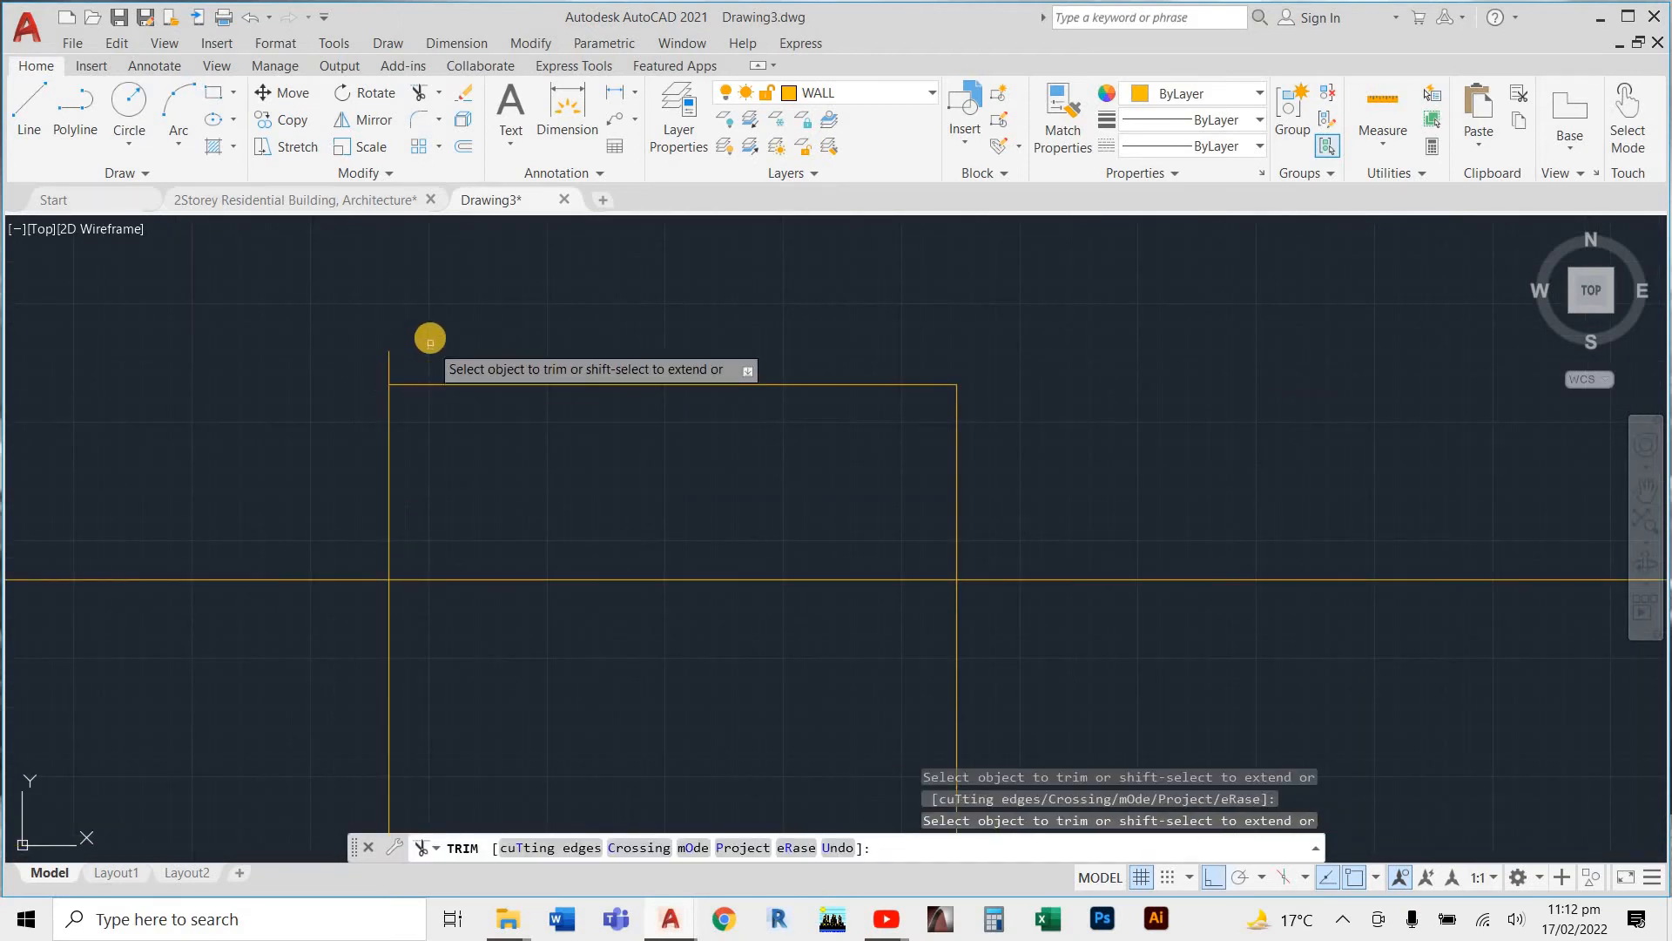
click(431, 338)
click(498, 300)
scroll(521, 370, down, 5)
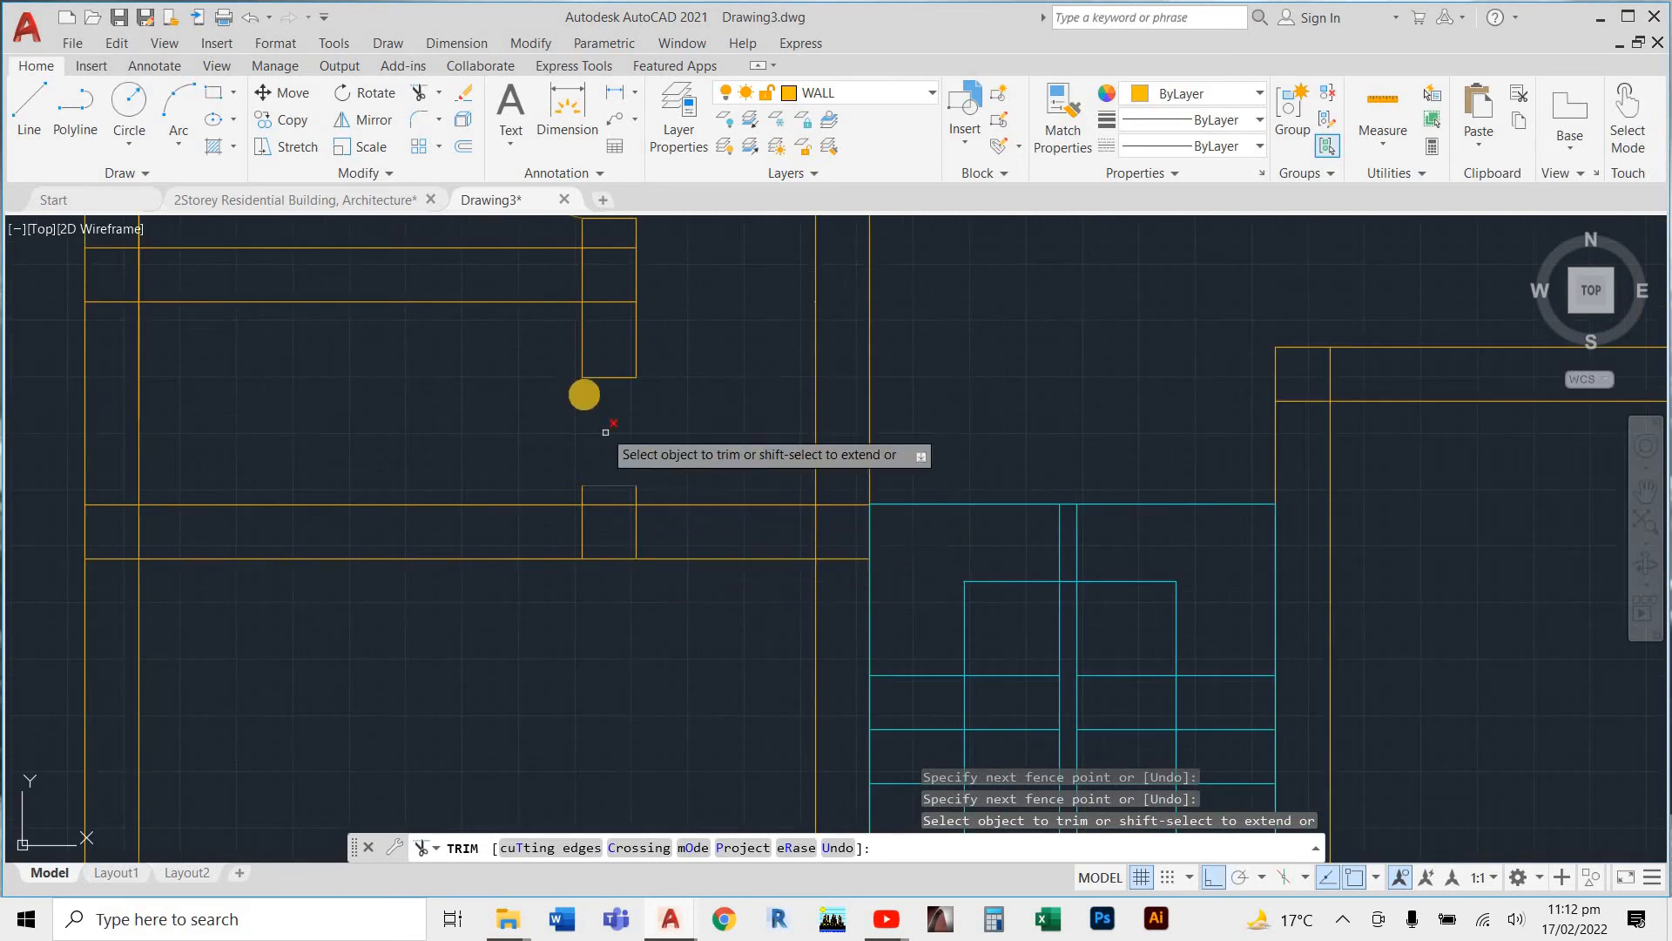
On the DOOR layer, draw a polyline door leaf about 1030 long leftward from the right corner of the wall end above the 600 opening
key(Escape)
key(Escape)
key(Escape)
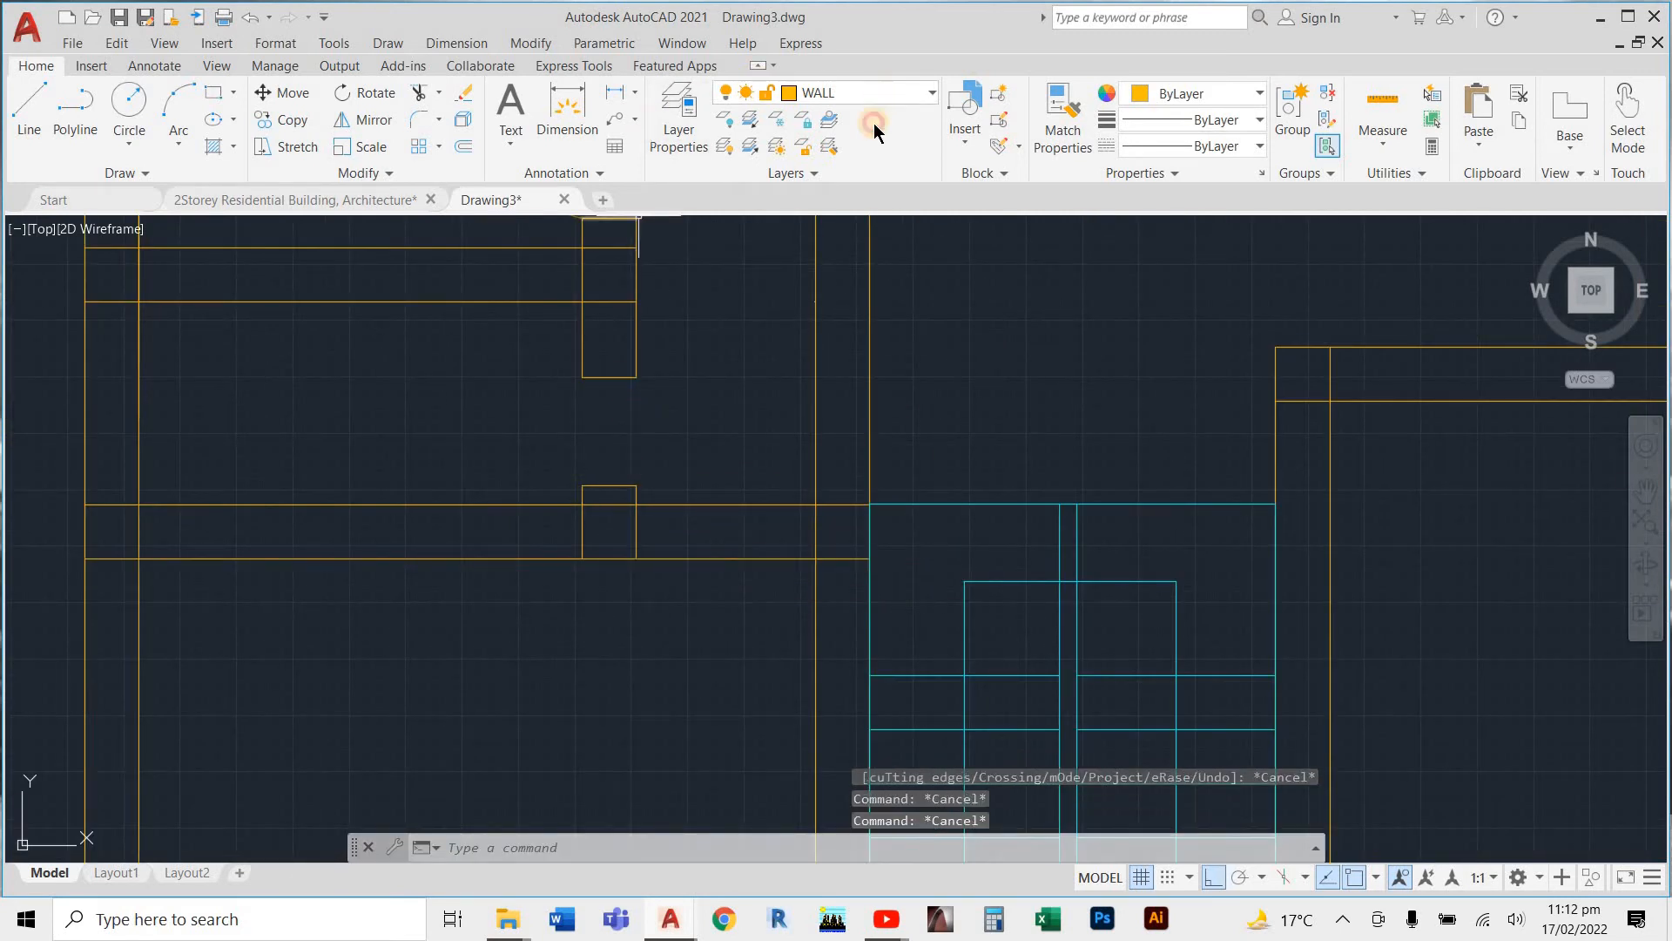
click(875, 94)
click(827, 144)
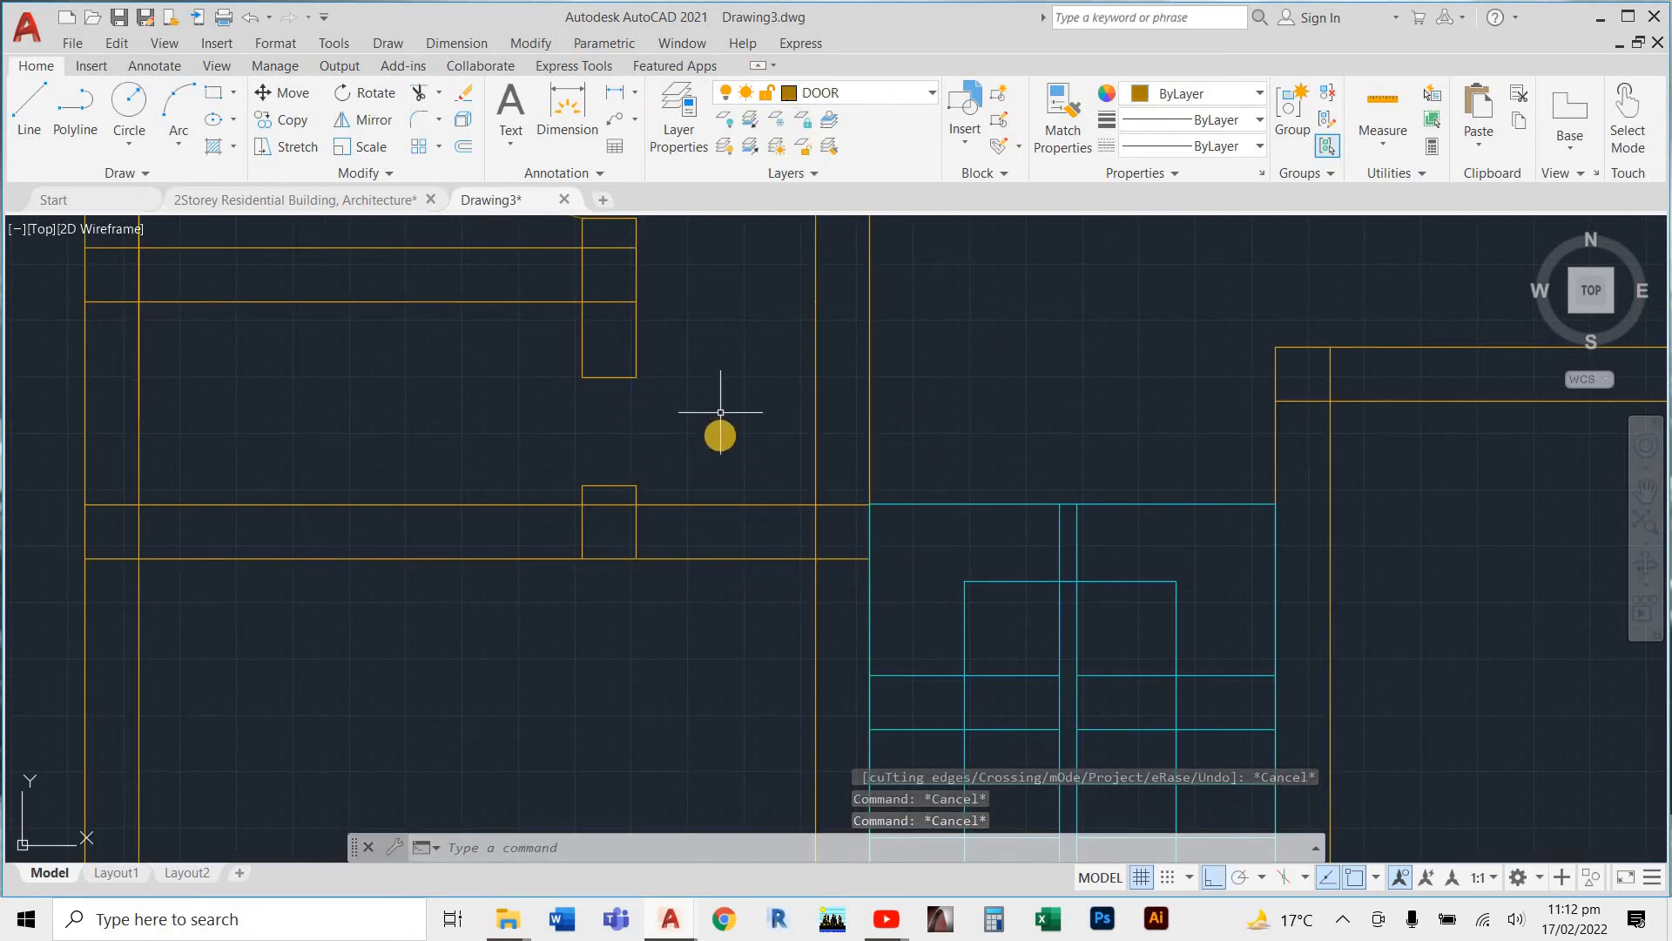
text(pl)
key(Return)
scroll(642, 382, up, 3)
scroll(614, 309, up, 4)
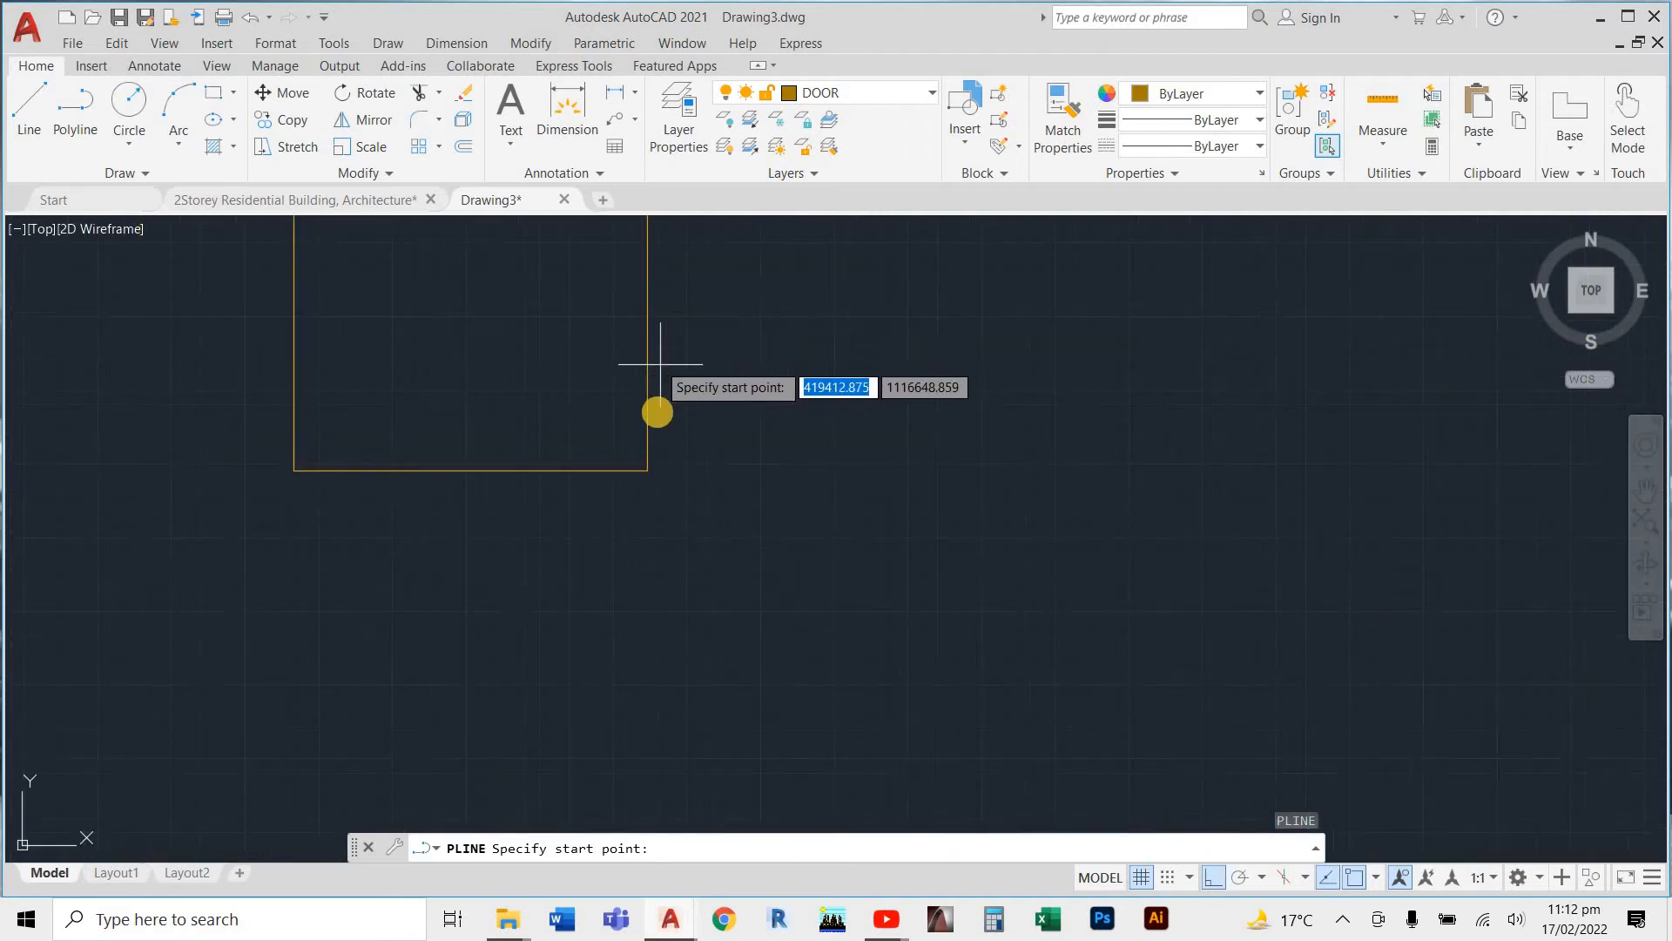
click(648, 471)
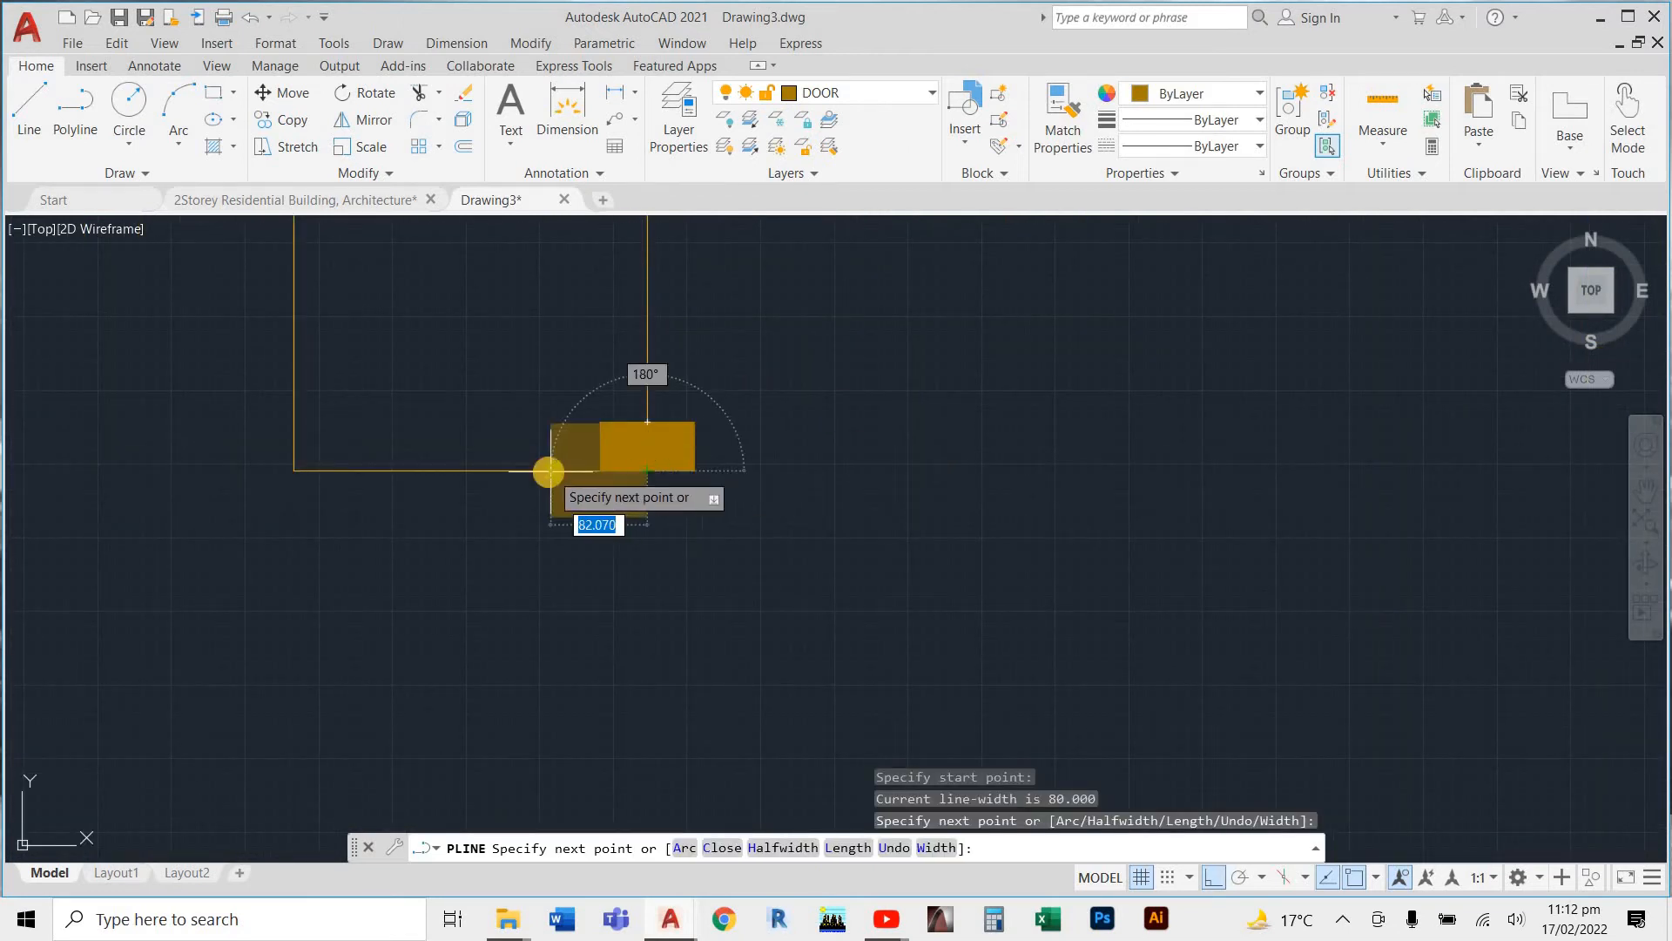
scroll(552, 467, down, 4)
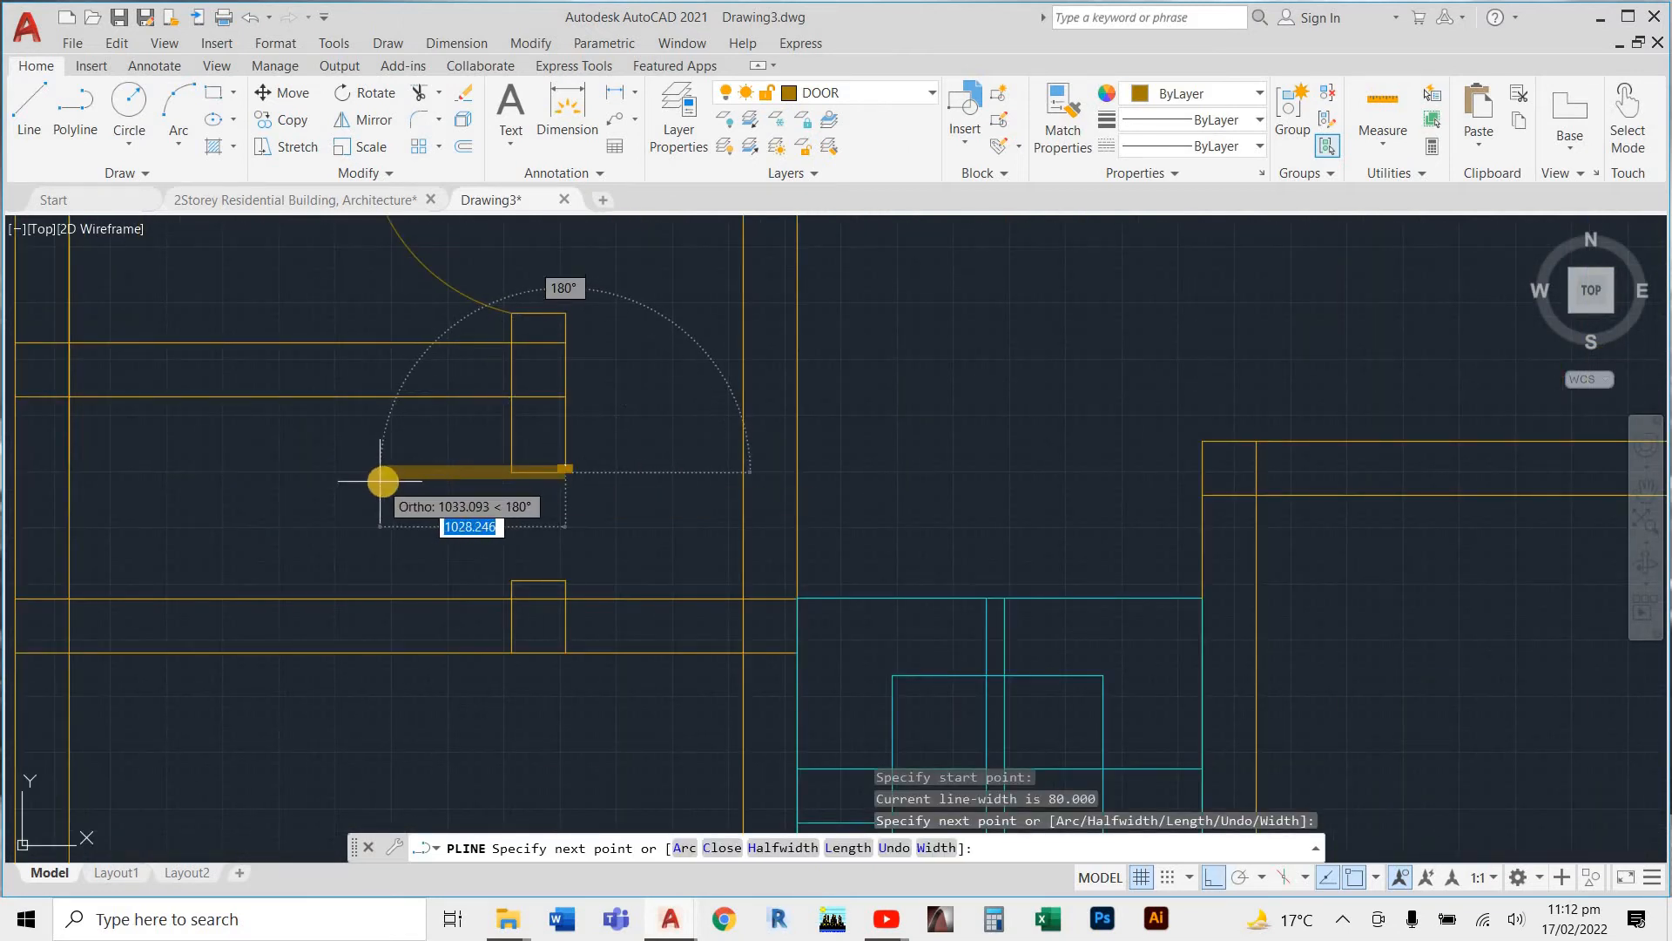
click(383, 480)
key(Escape)
key(Escape)
Draw a three-point swing arc from the leaf's free end through the left corner of the wall end below the 600 opening
text(ae)
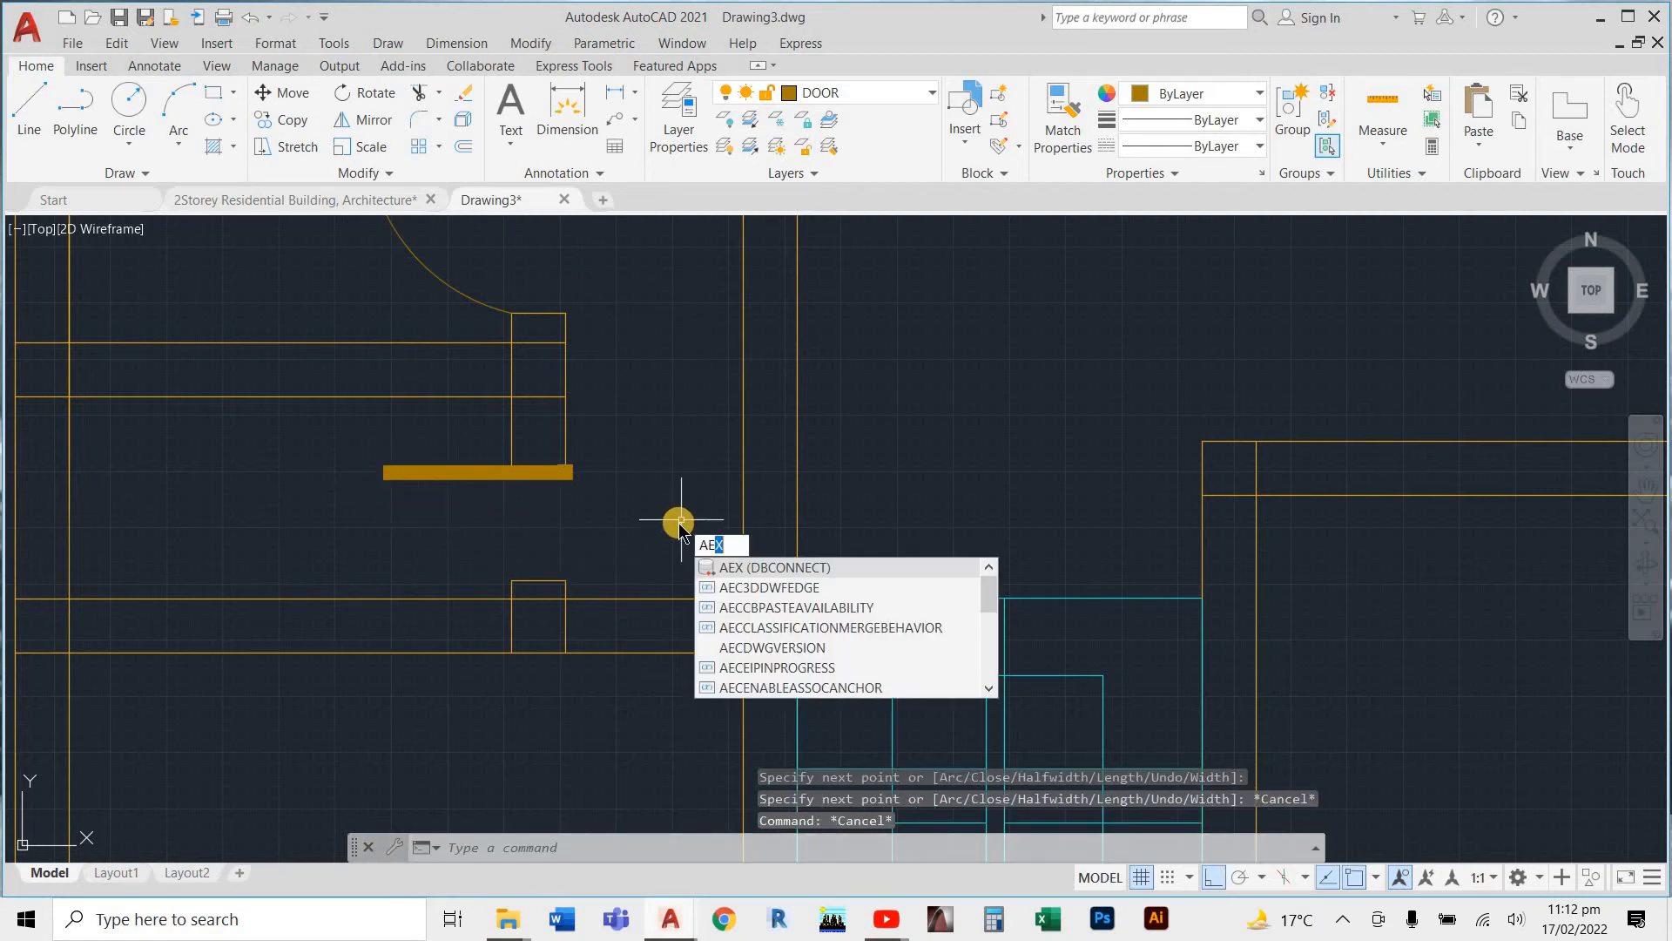
key(BackSpace)
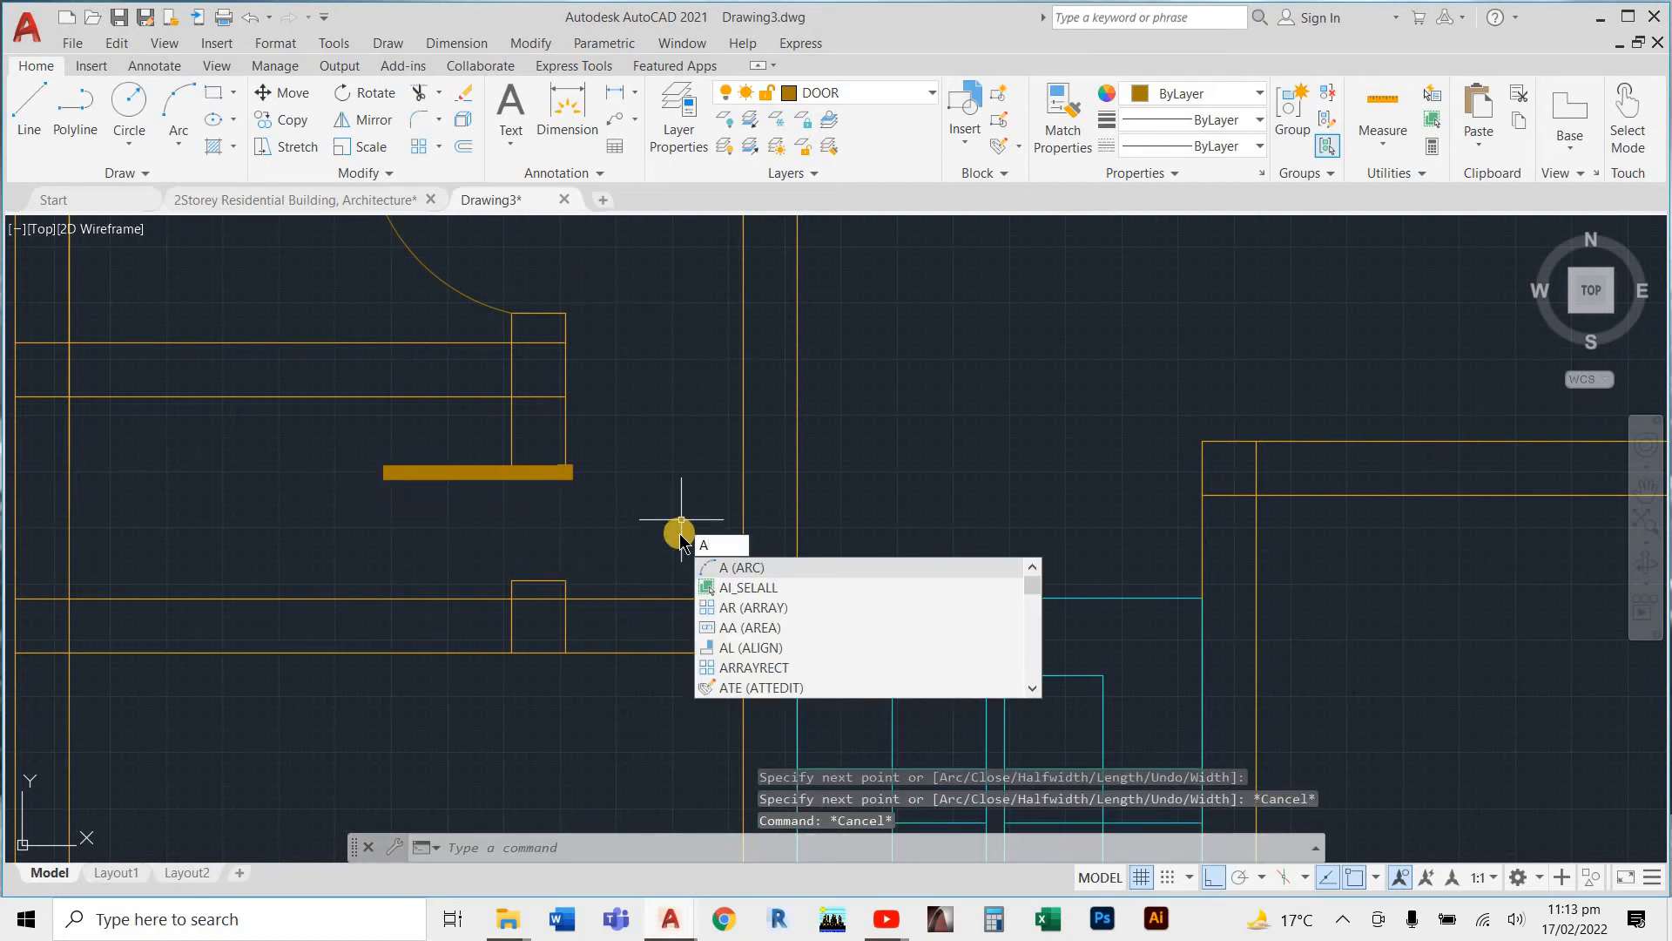
key(Return)
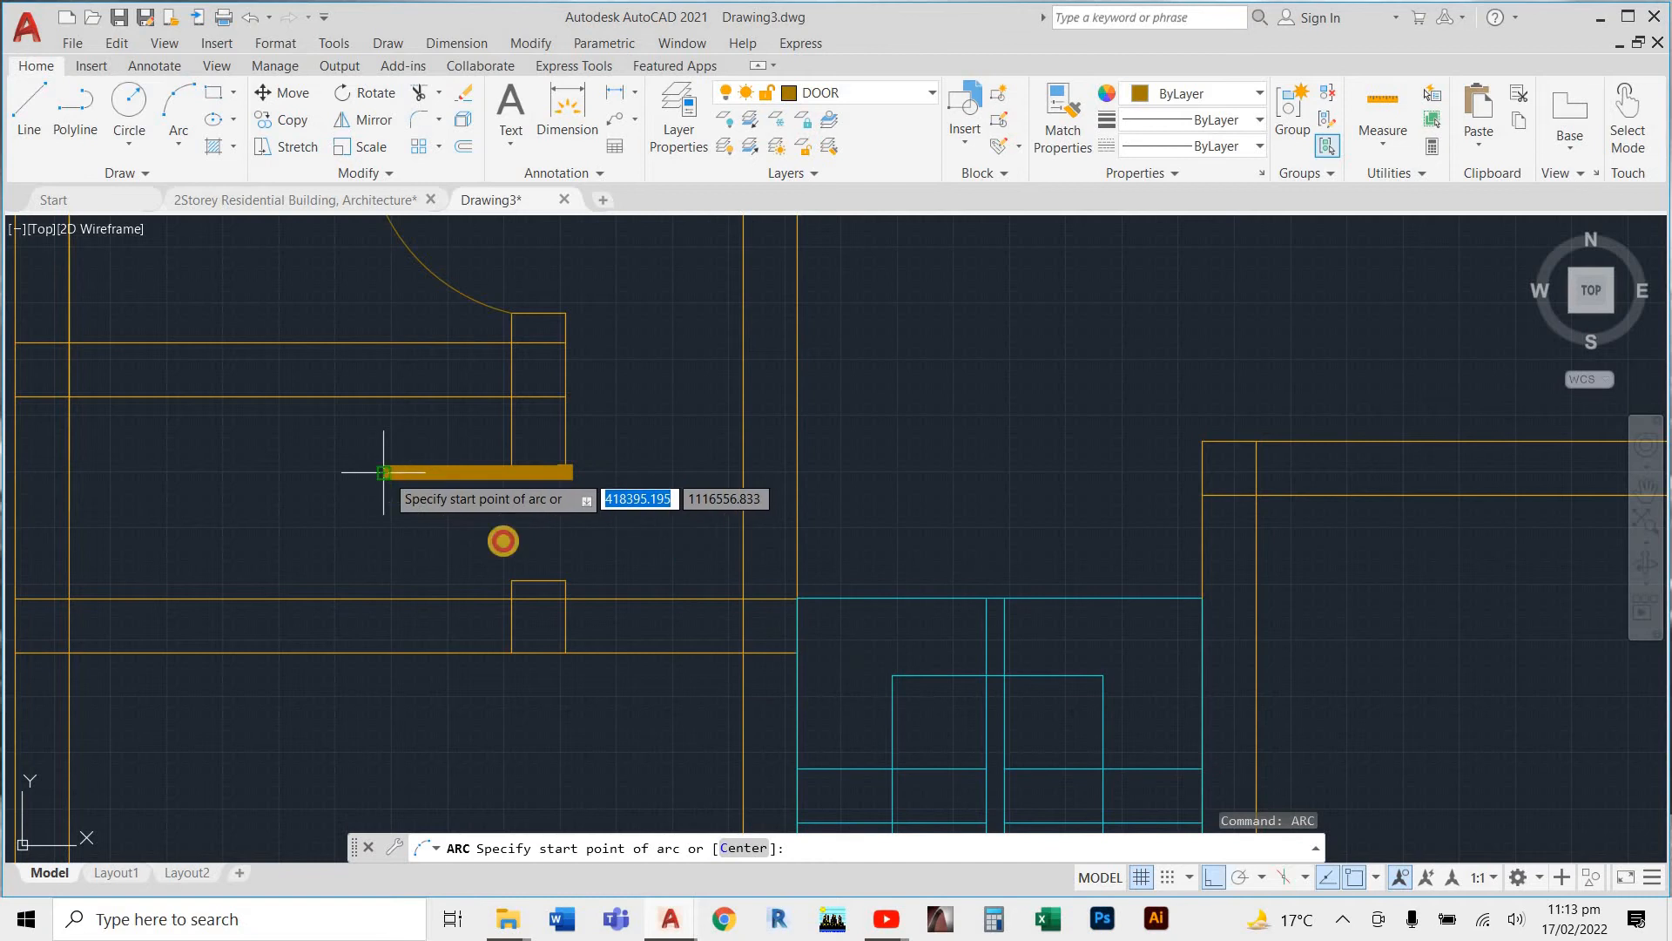
click(384, 472)
click(513, 580)
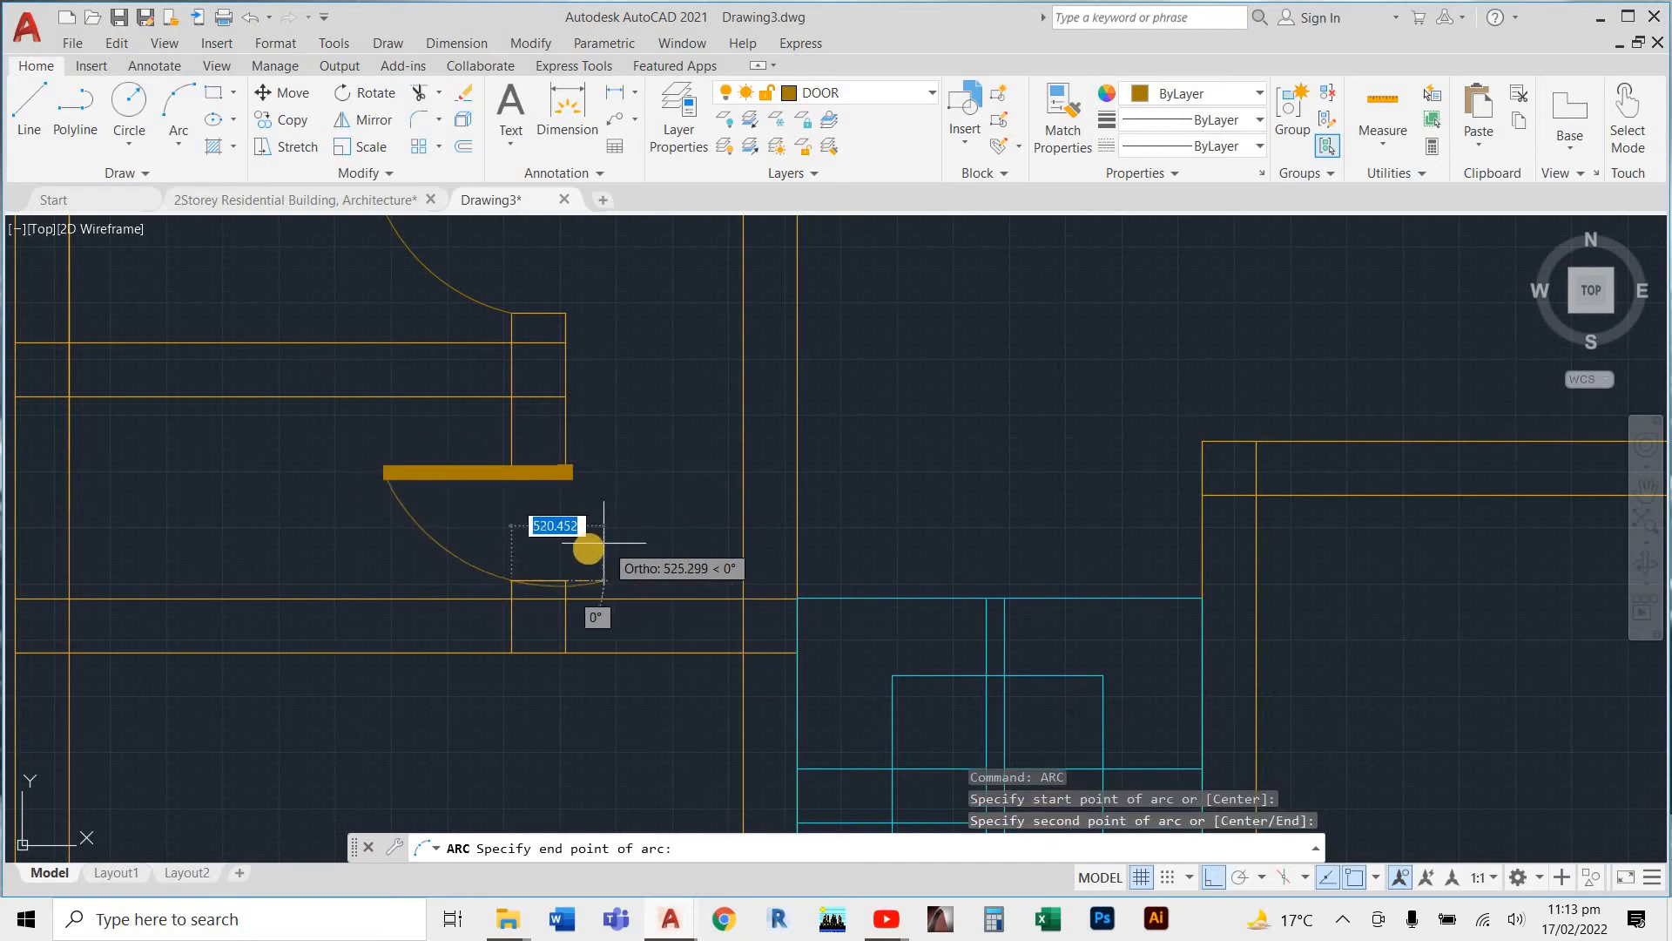
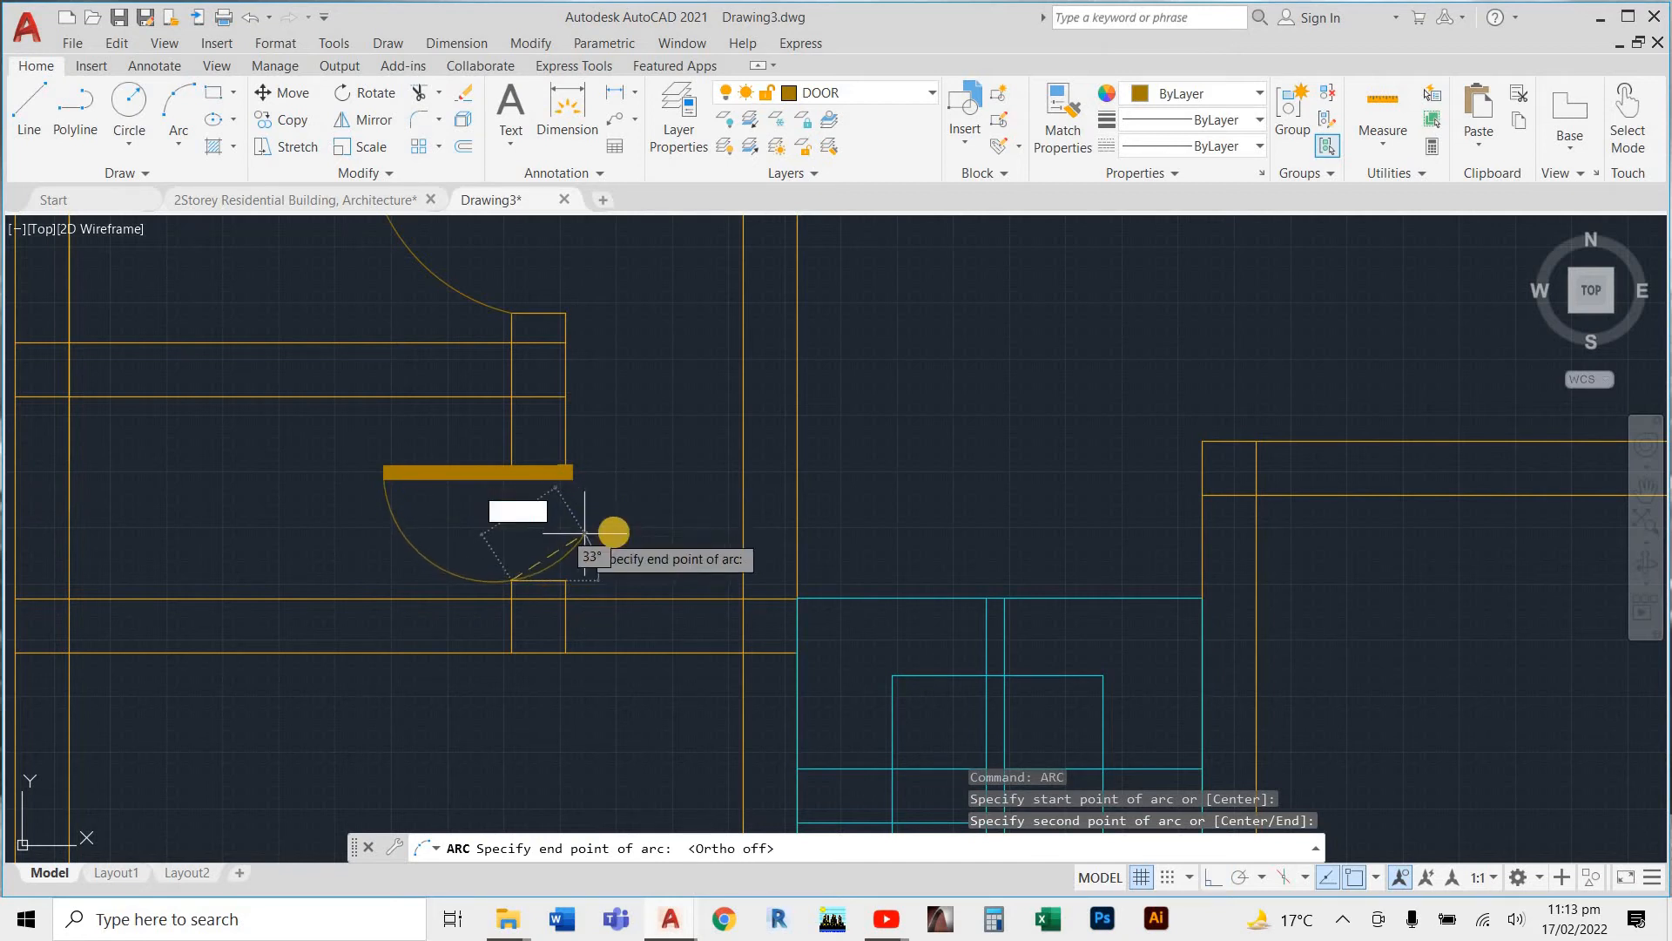
click(623, 529)
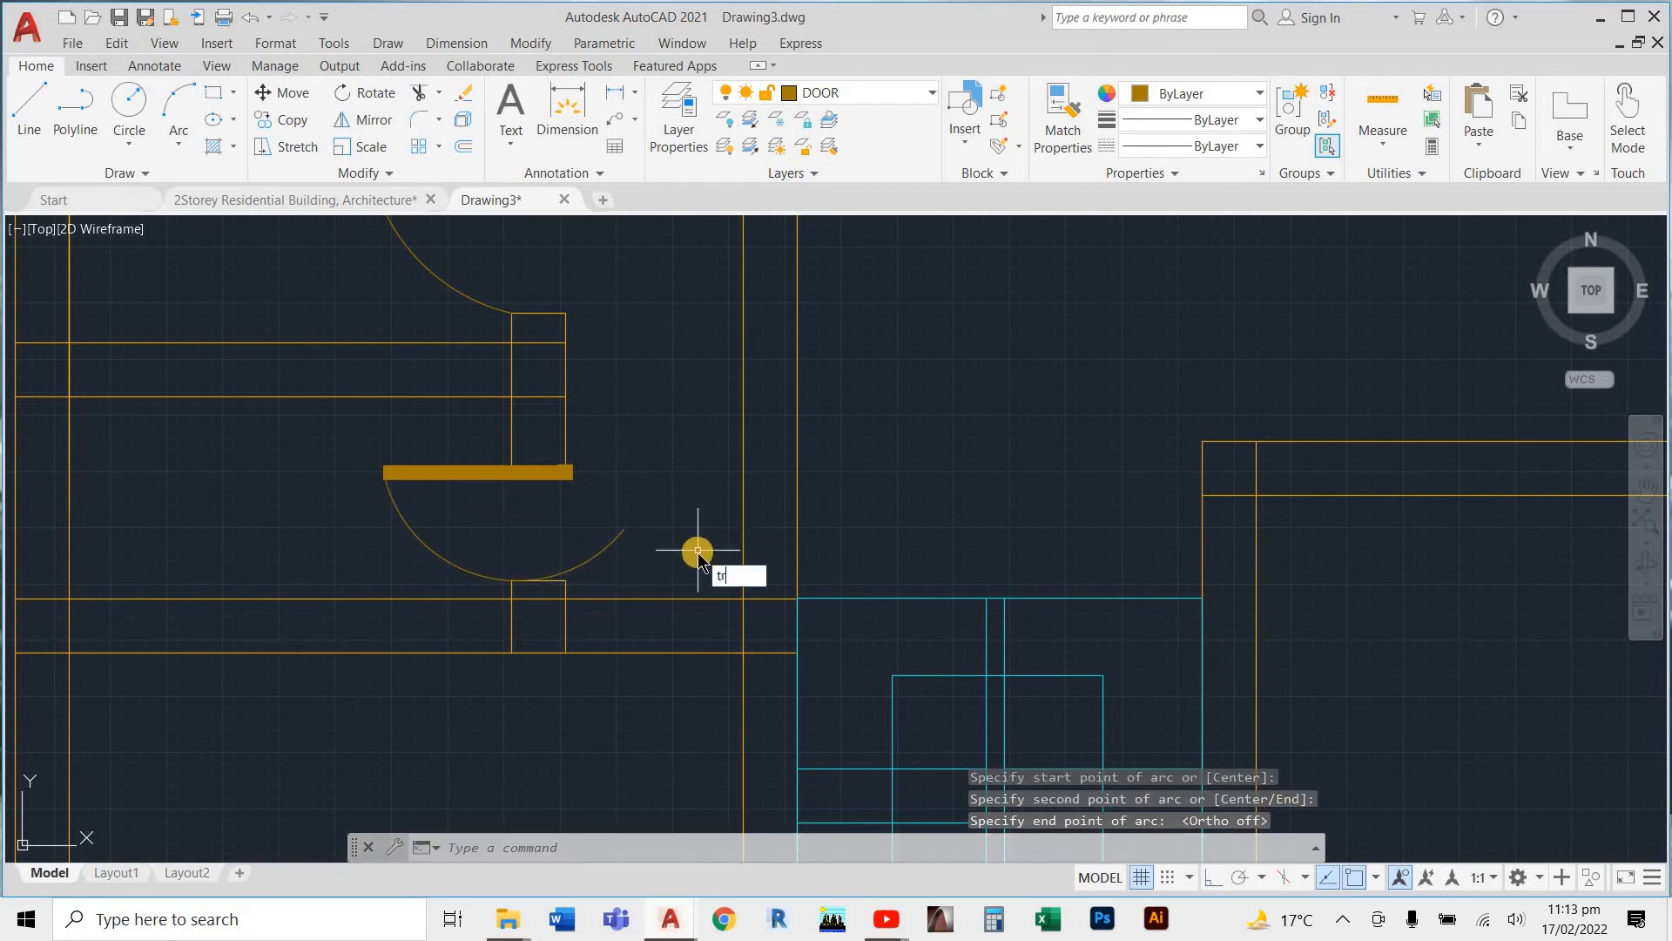
Trim the part of the swing arc that extends past the wall end below the 600 opening
key(Return)
click(642, 501)
click(593, 576)
scroll(511, 590, up, 6)
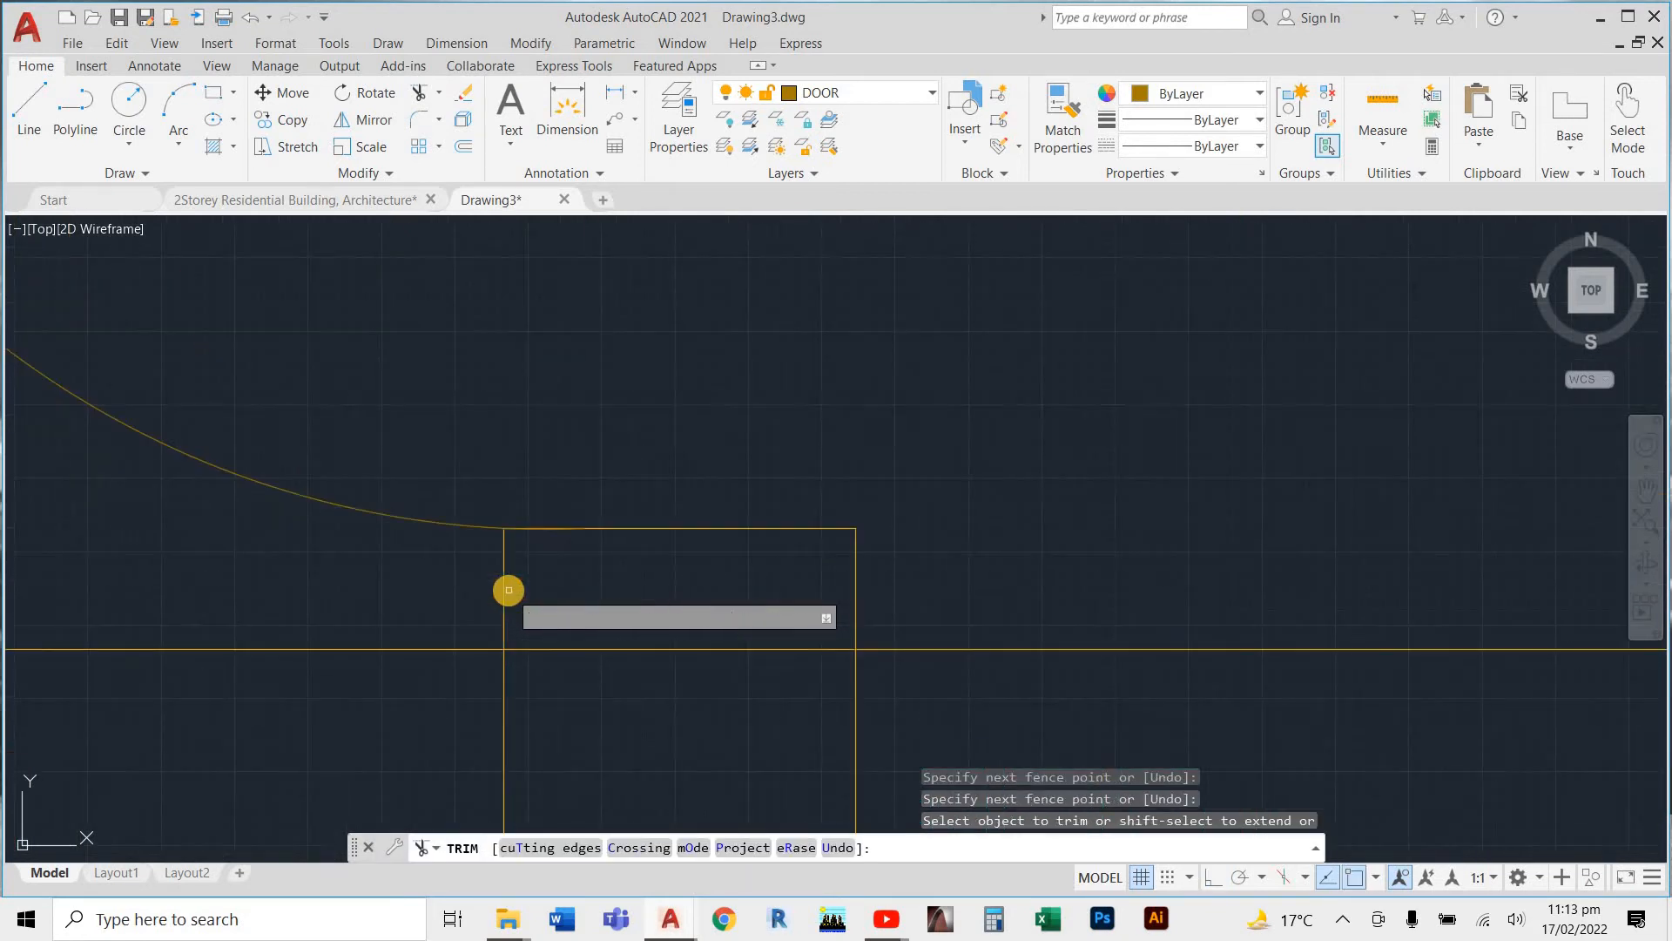
scroll(705, 523, down, 6)
scroll(732, 549, up, 3)
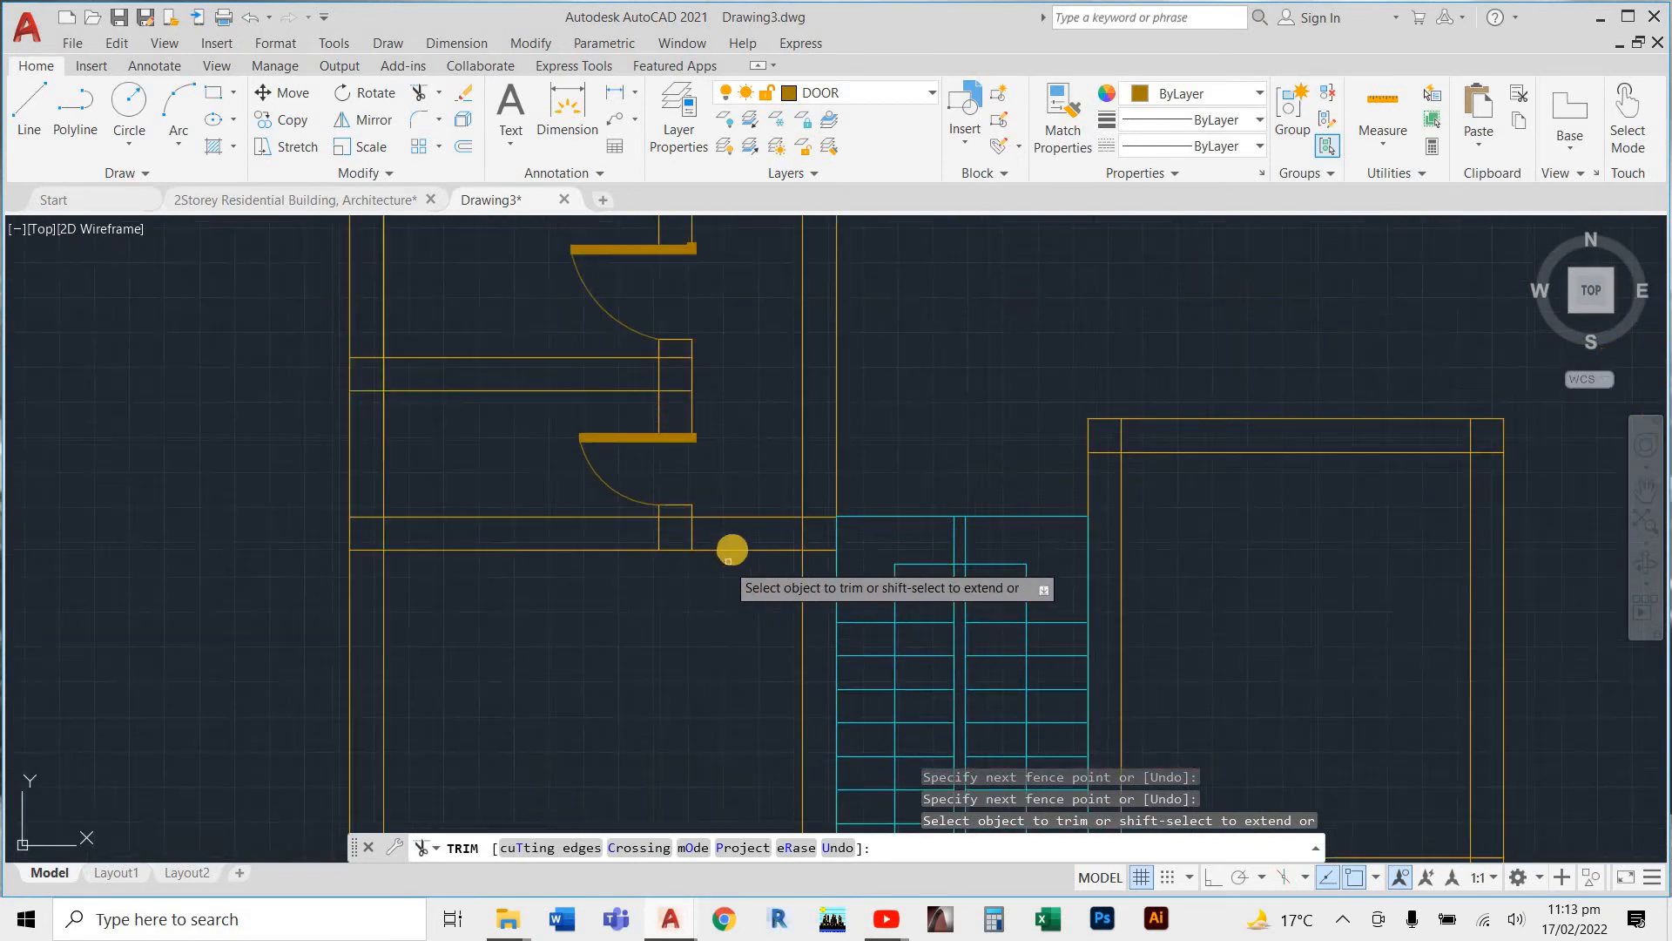
scroll(731, 549, up, 2)
key(Escape)
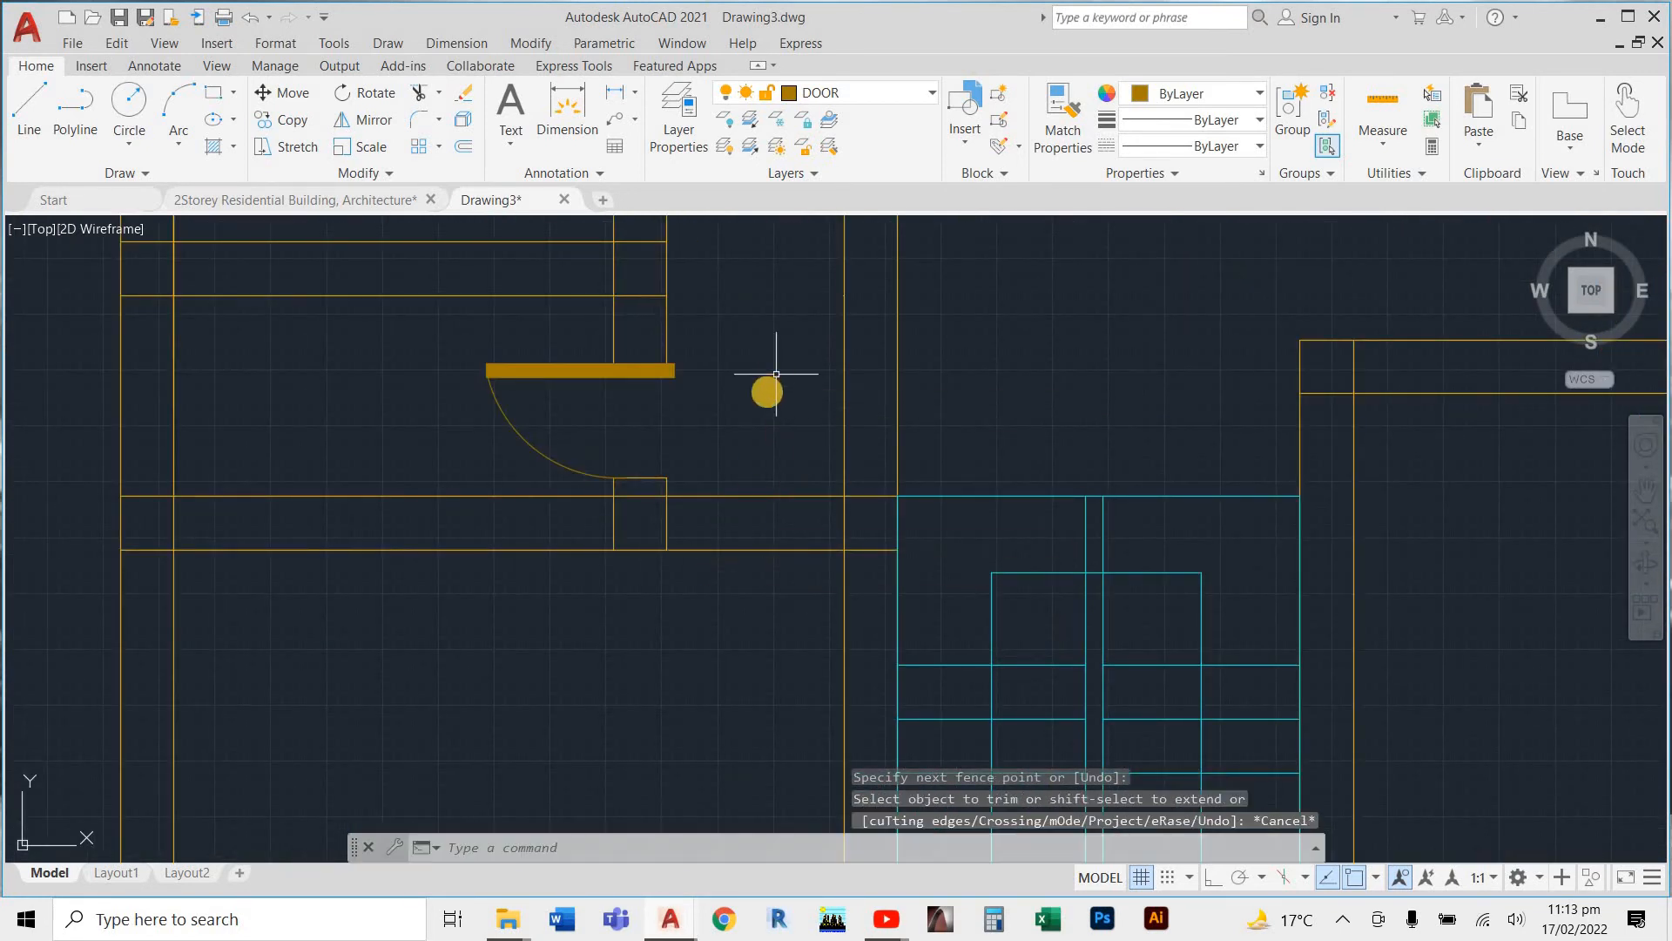
key(Escape)
key(Escape)
Break an 800 gap in the lower face of the horizontal wall between the door partition and the stair wall
key(Return)
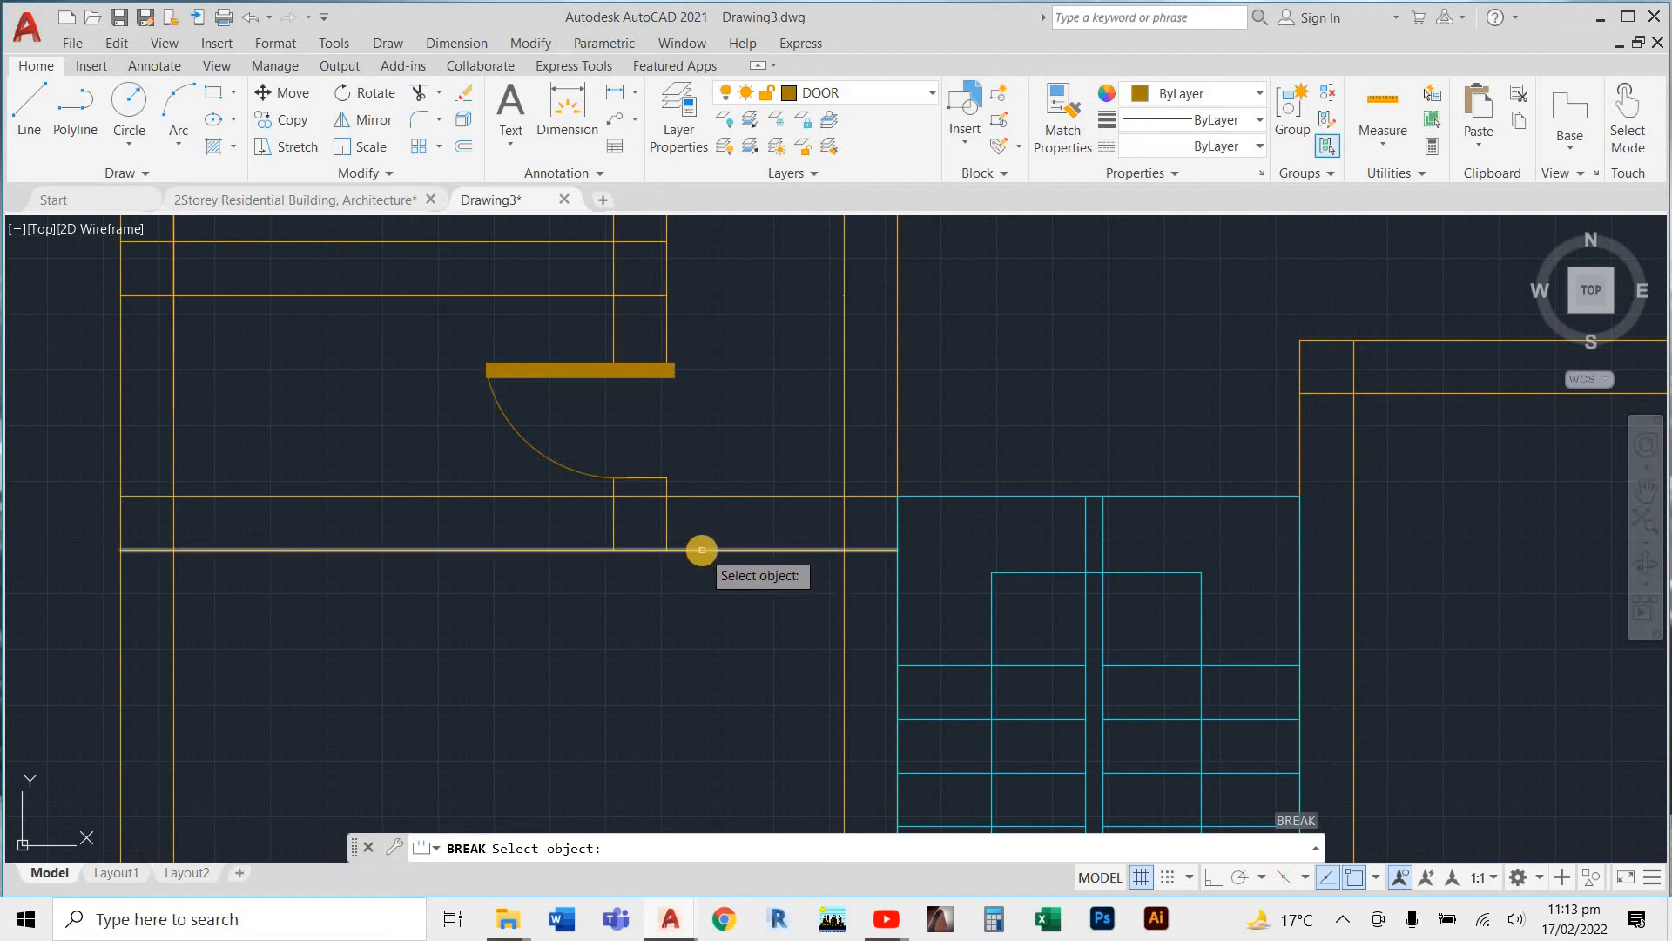
scroll(726, 547, up, 2)
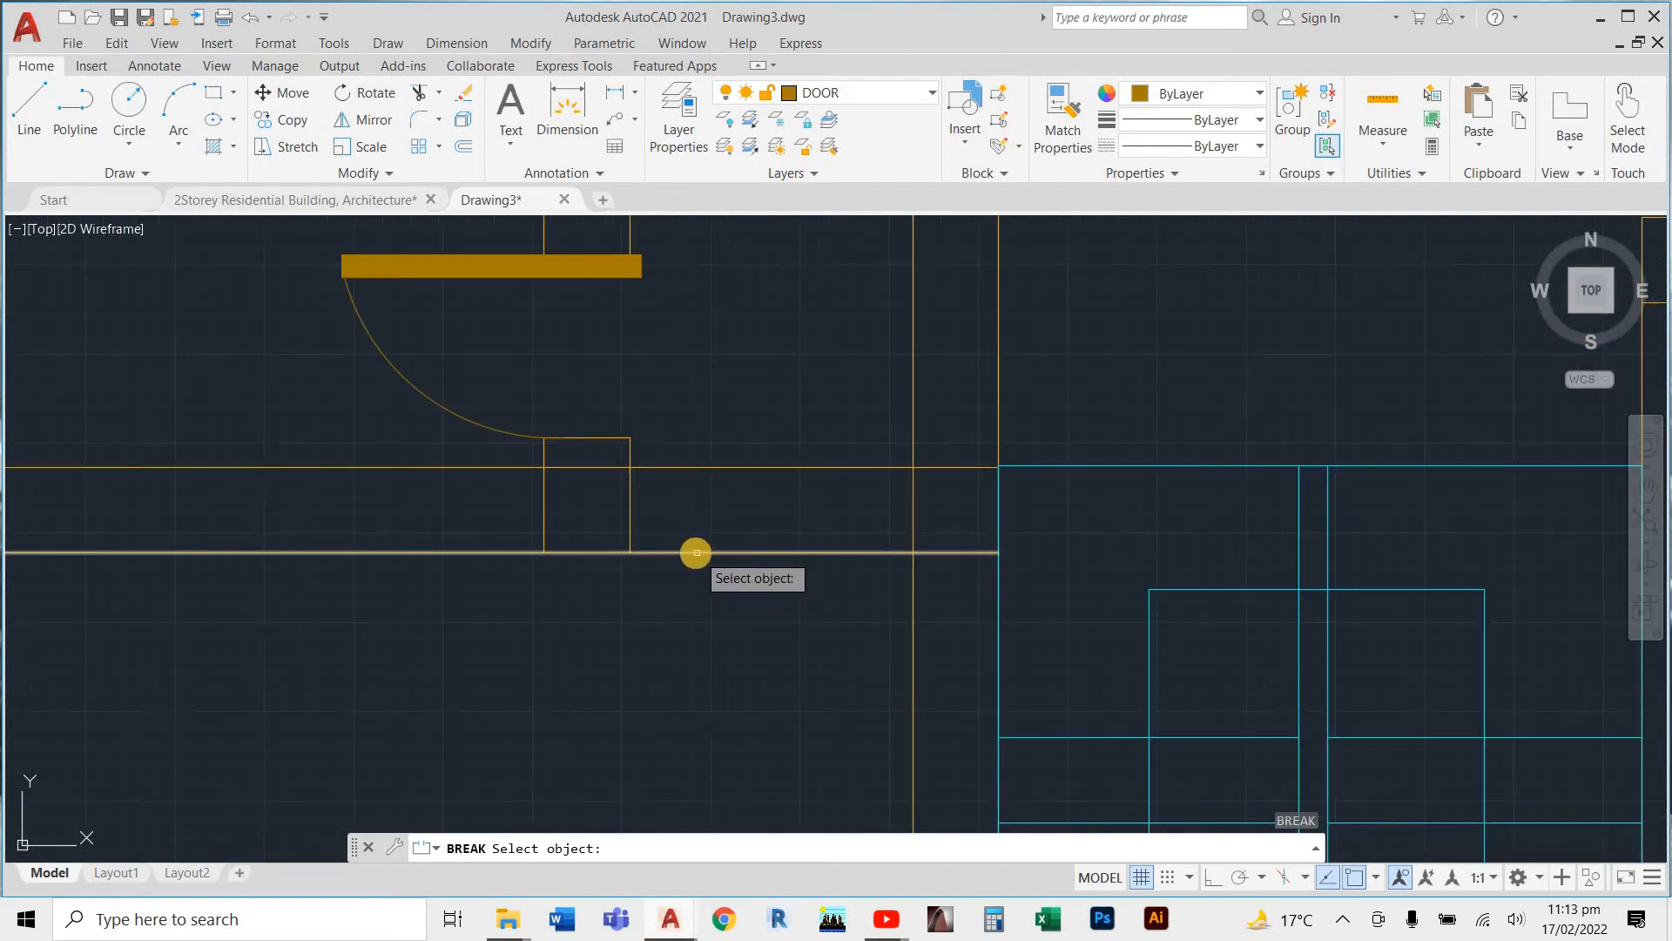
click(688, 552)
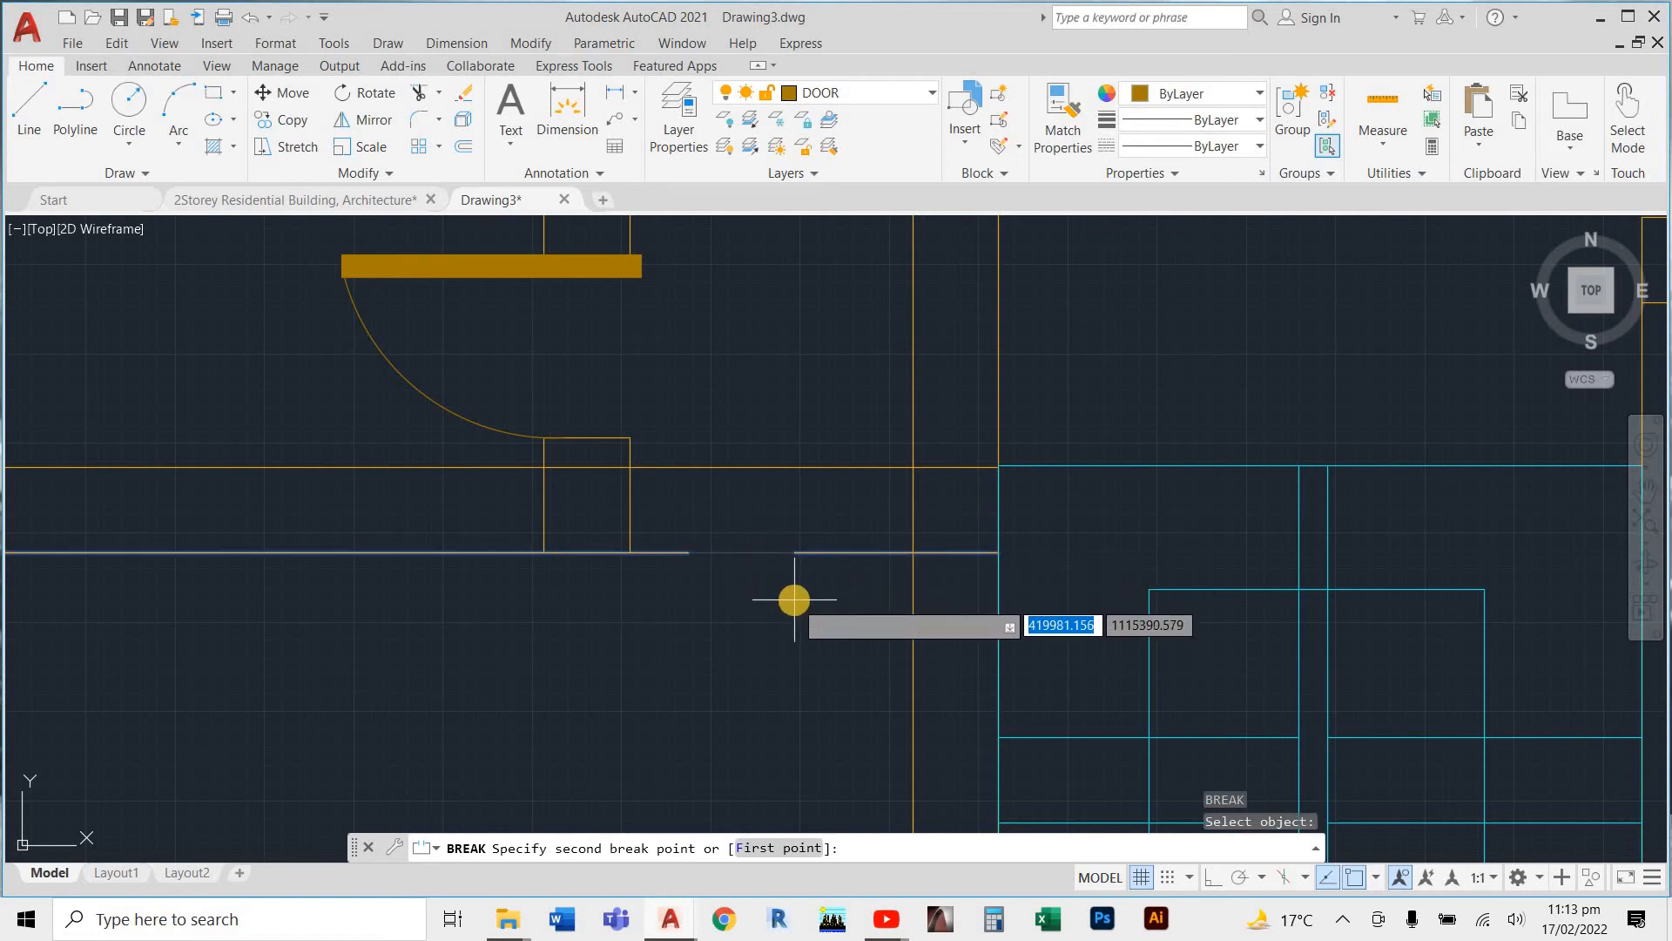
key(Return)
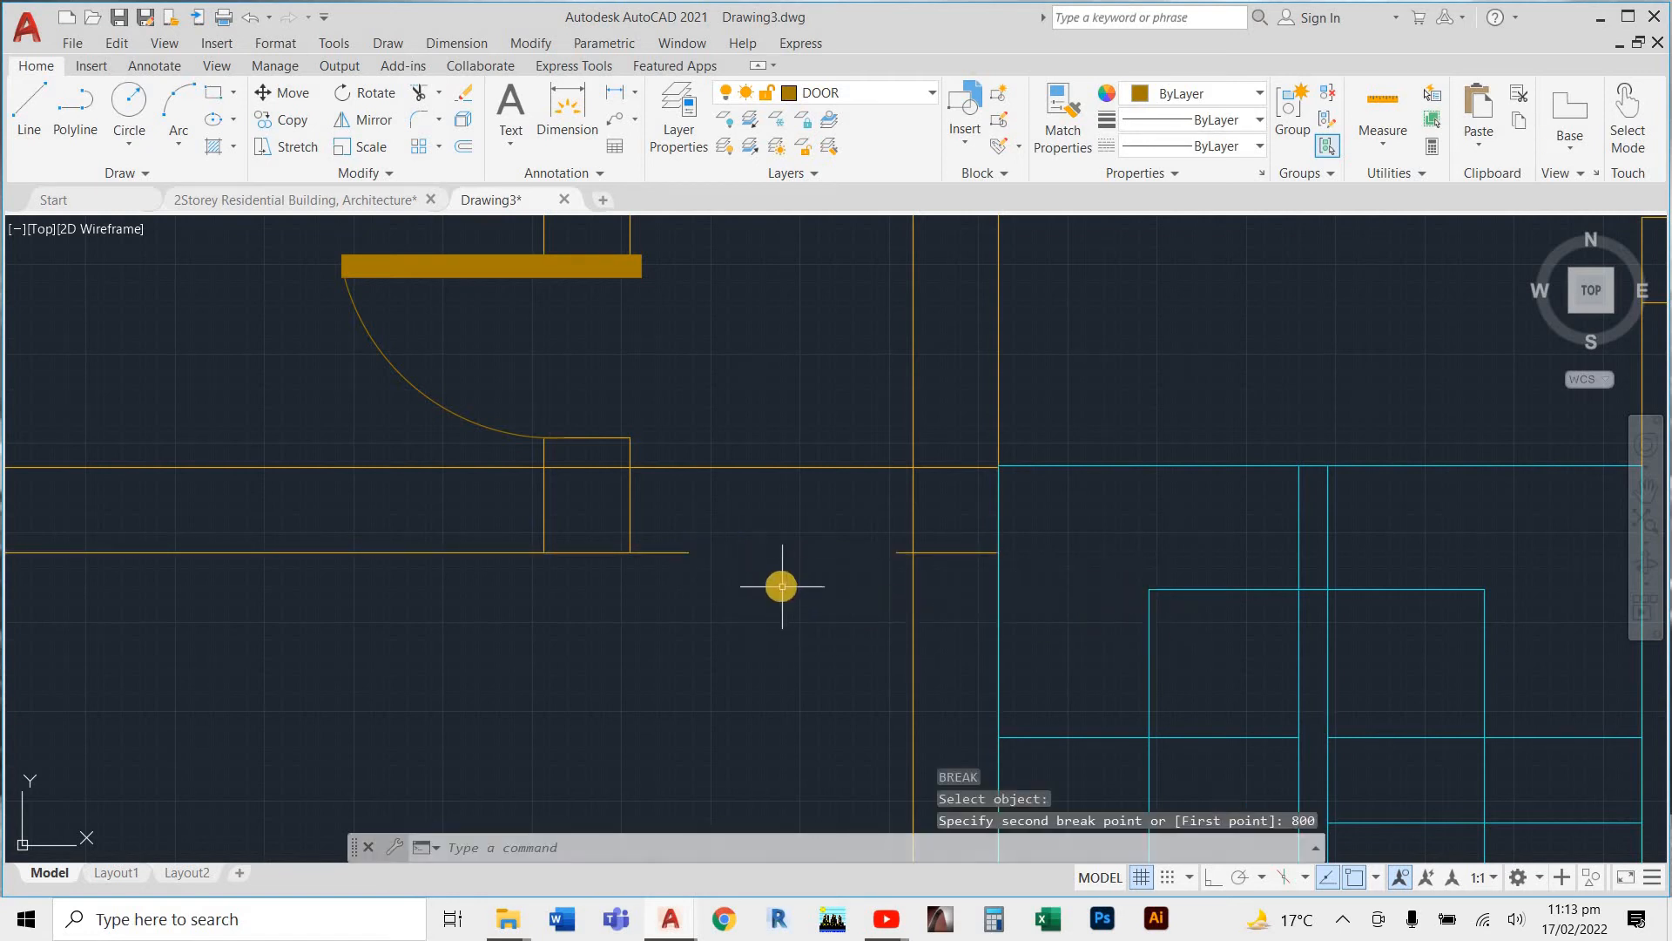
Break a gap in the upper face of the same horizontal wall, ending in line with the lower face's right-hand gap end
text(b)
key(Return)
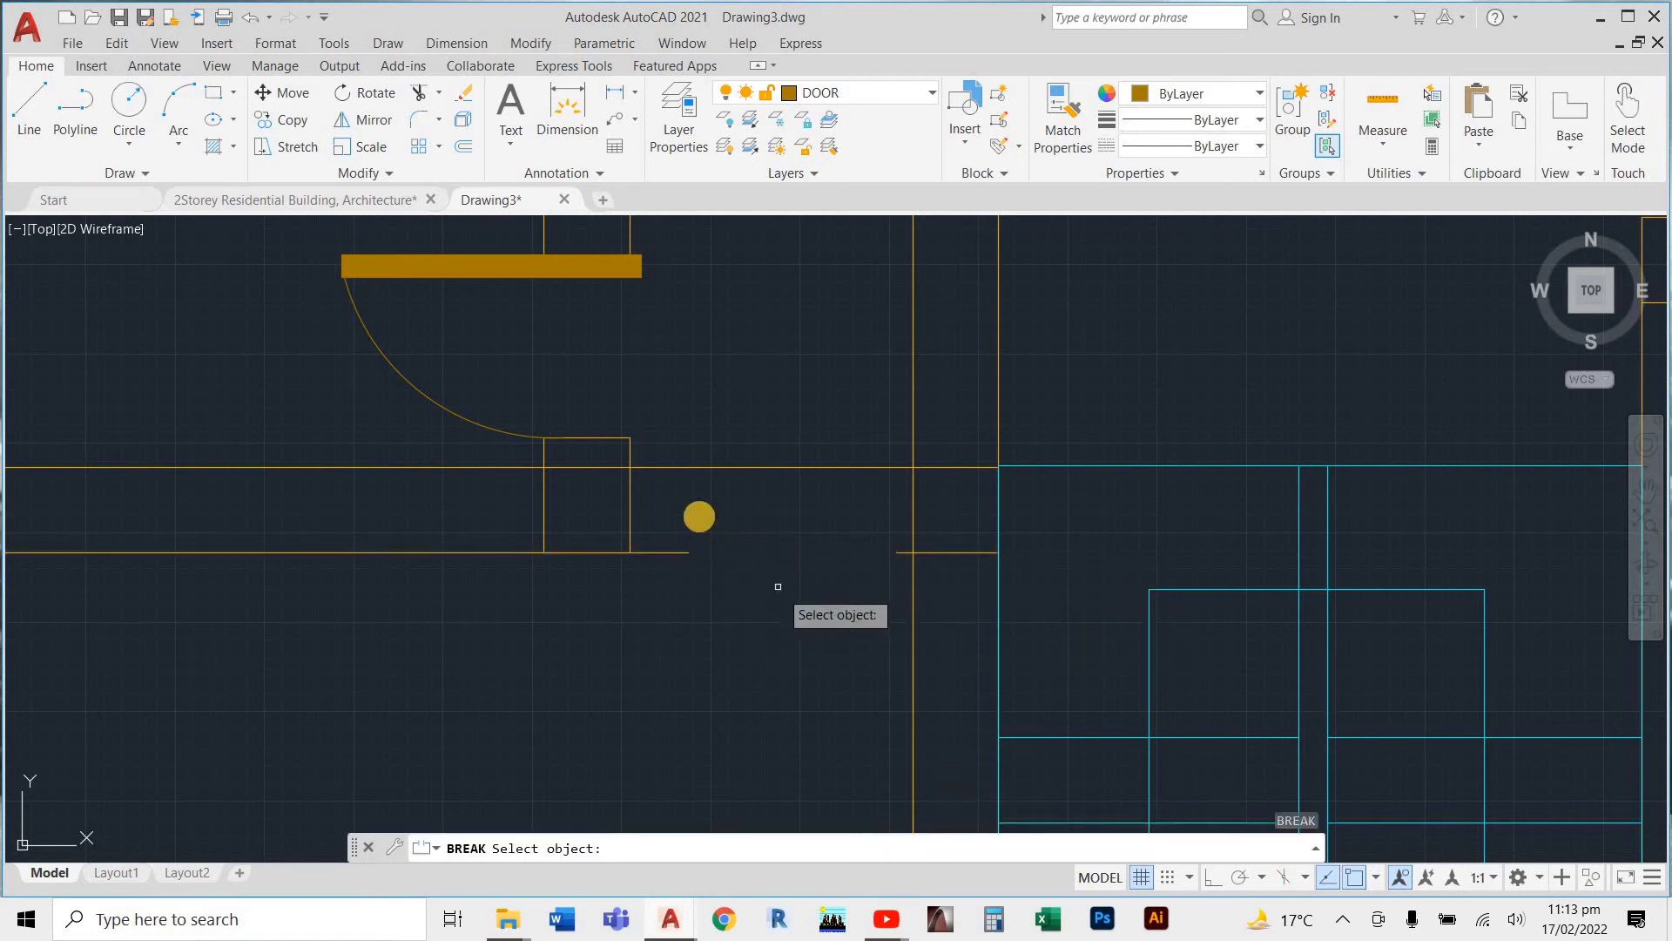
click(681, 467)
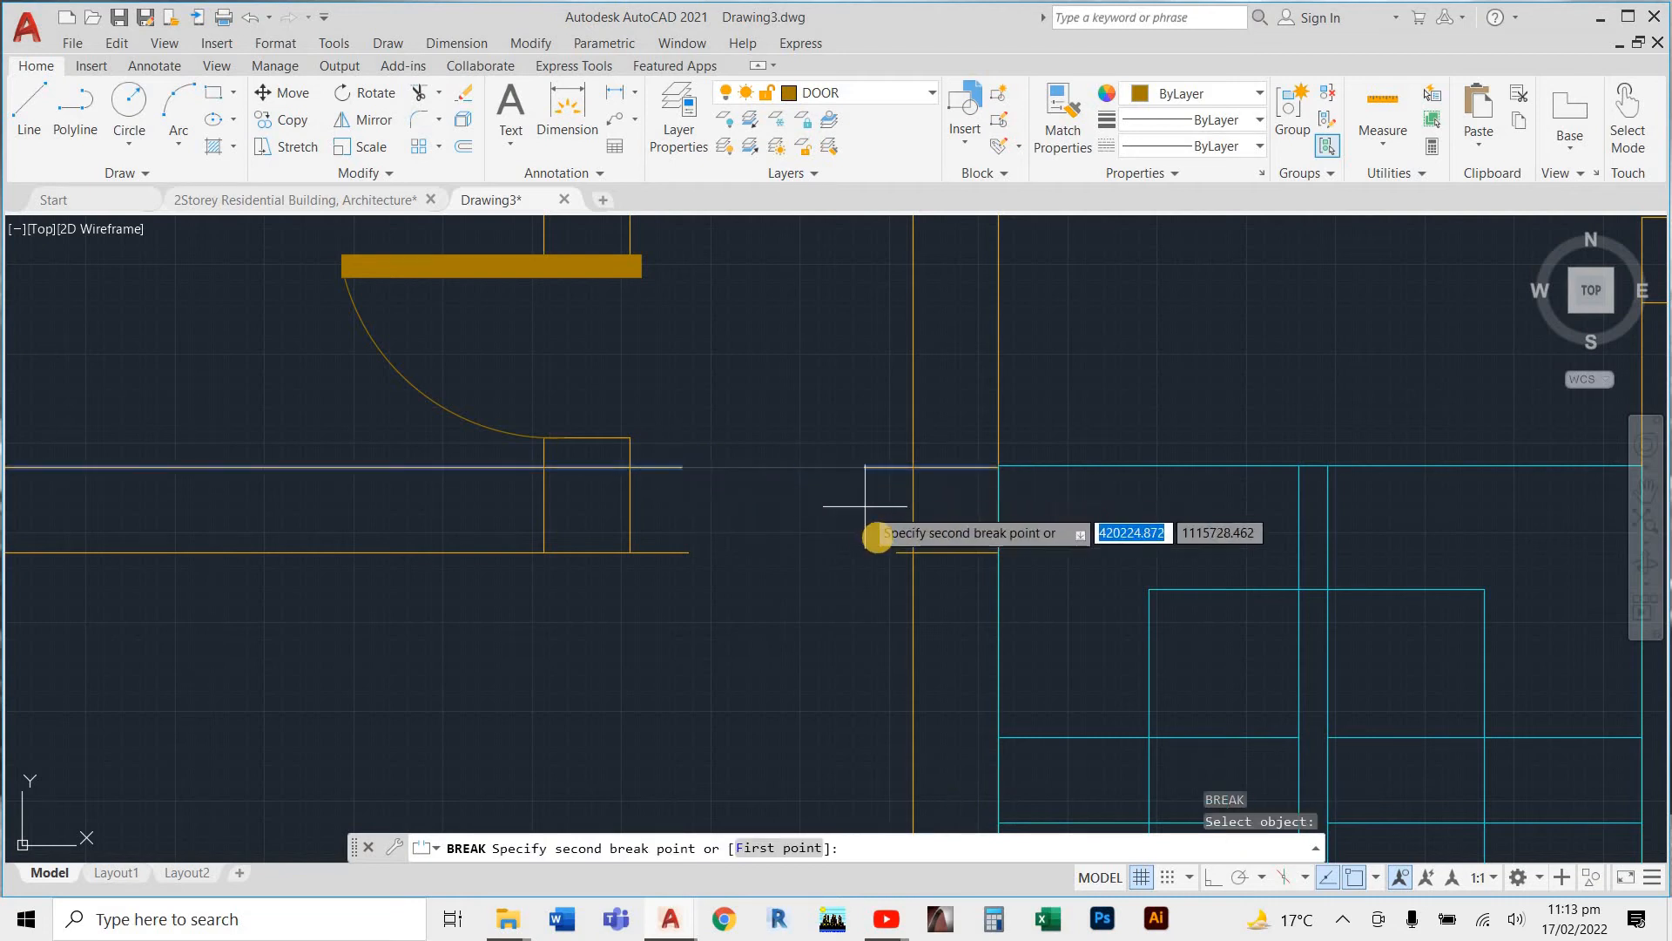
click(896, 551)
key(Escape)
key(Escape)
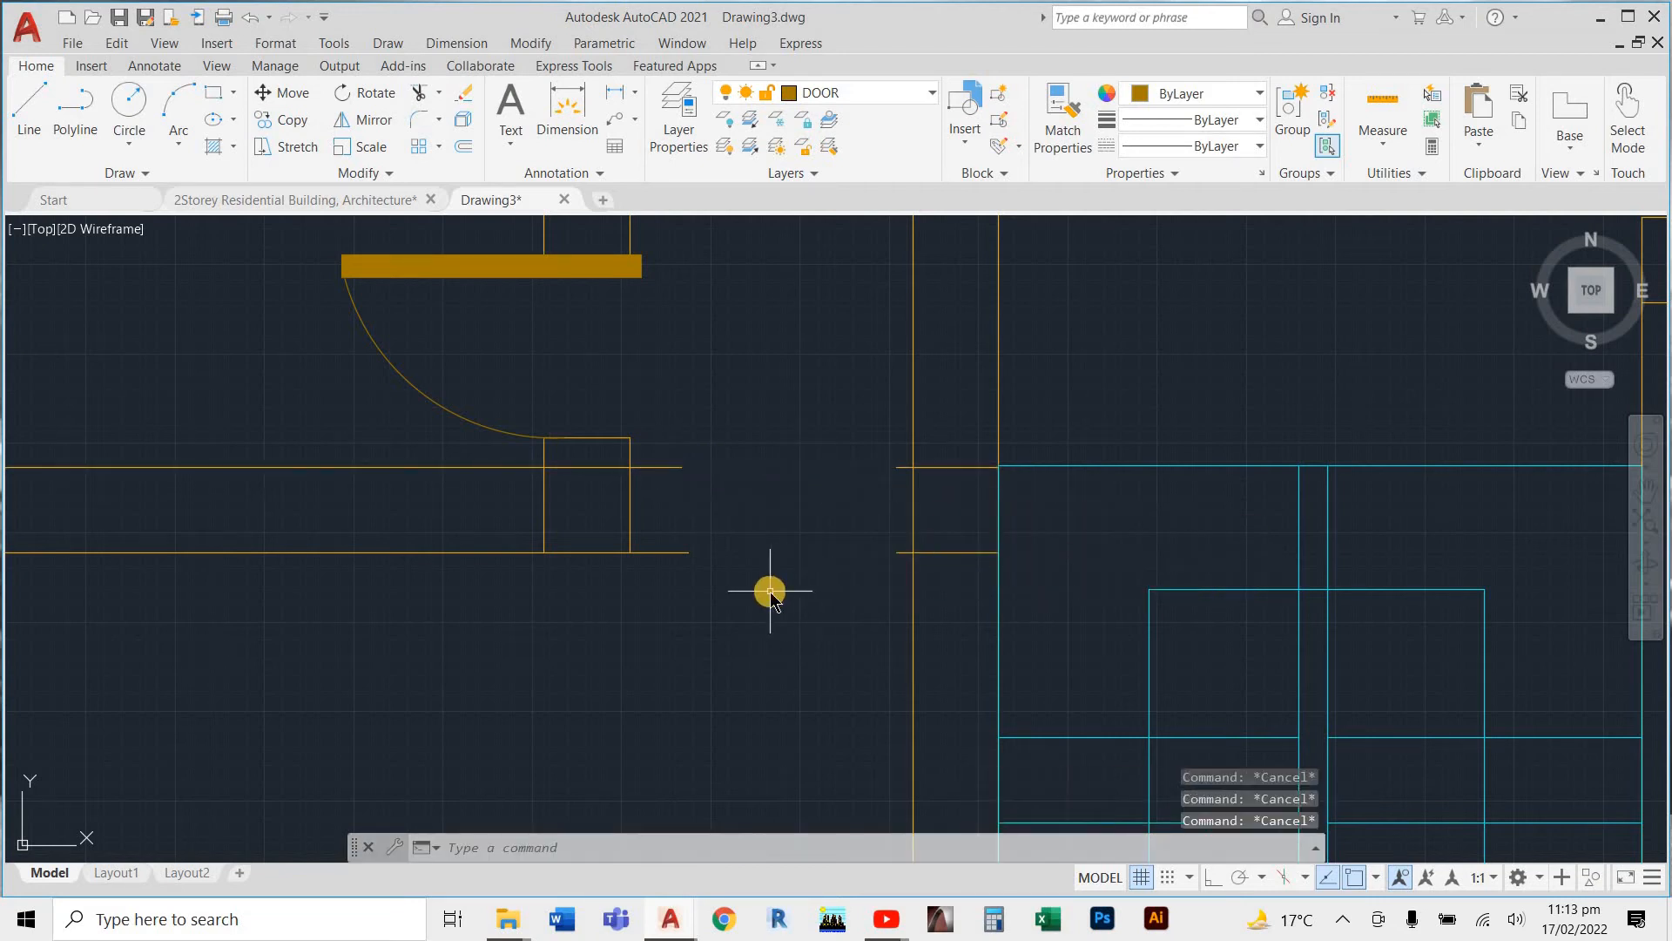
text(l)
key(Return)
click(683, 472)
scroll(676, 540, up, 4)
right_click(671, 536)
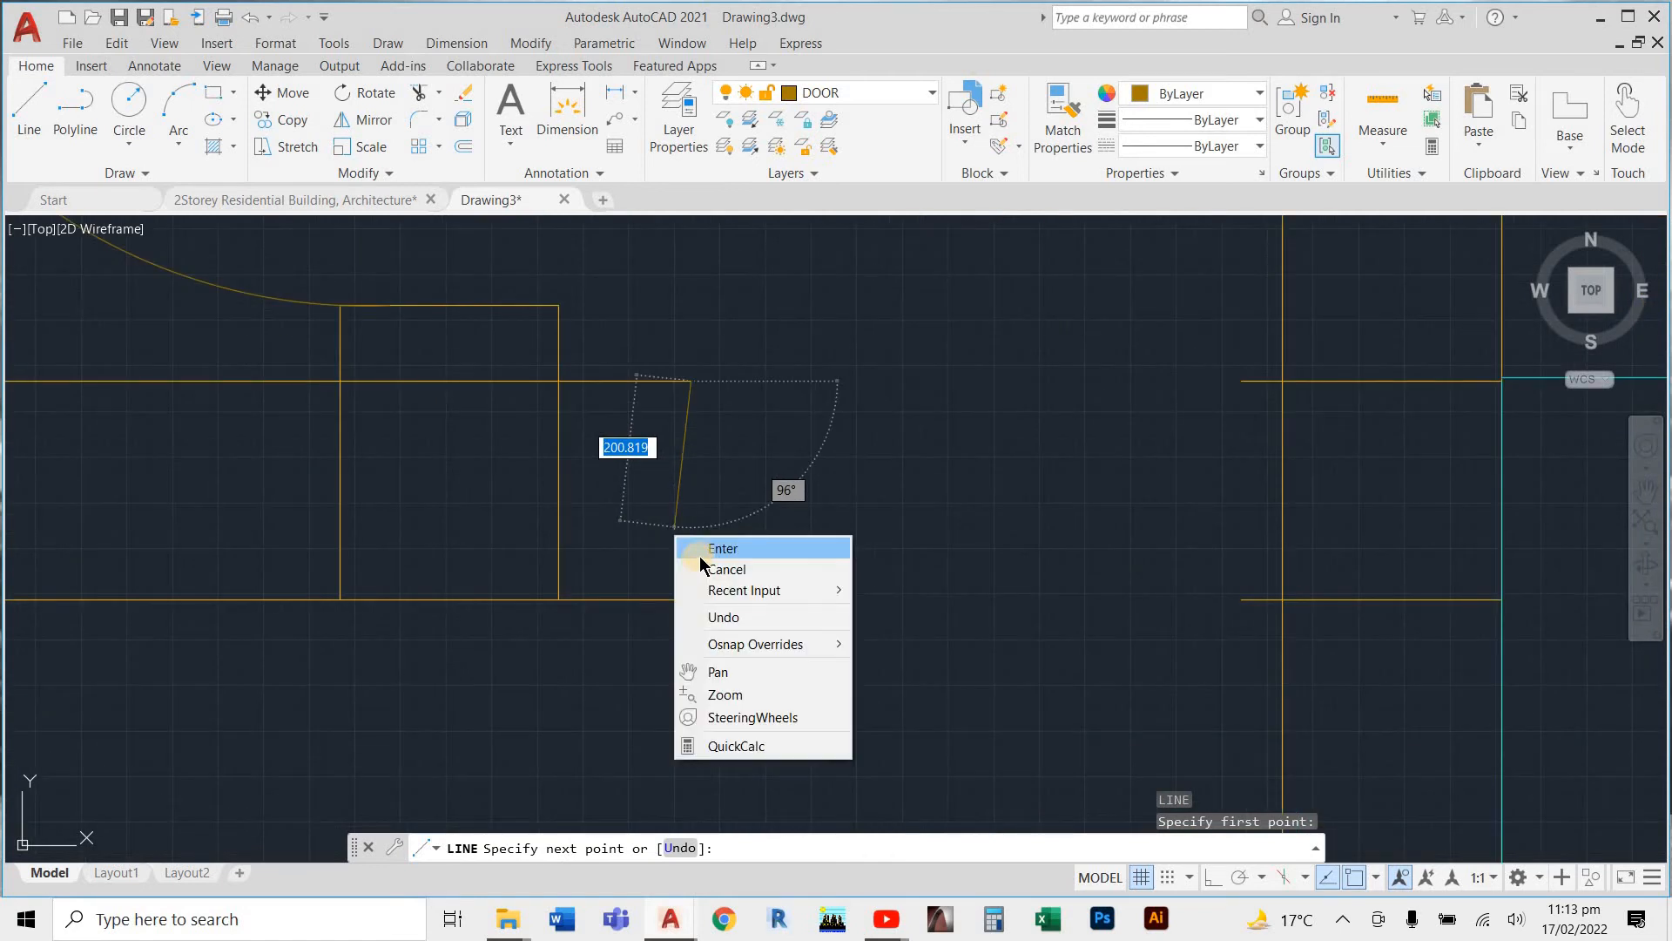
click(697, 568)
key(Escape)
key(Escape)
key(Escape)
Make WALL the current layer
click(859, 93)
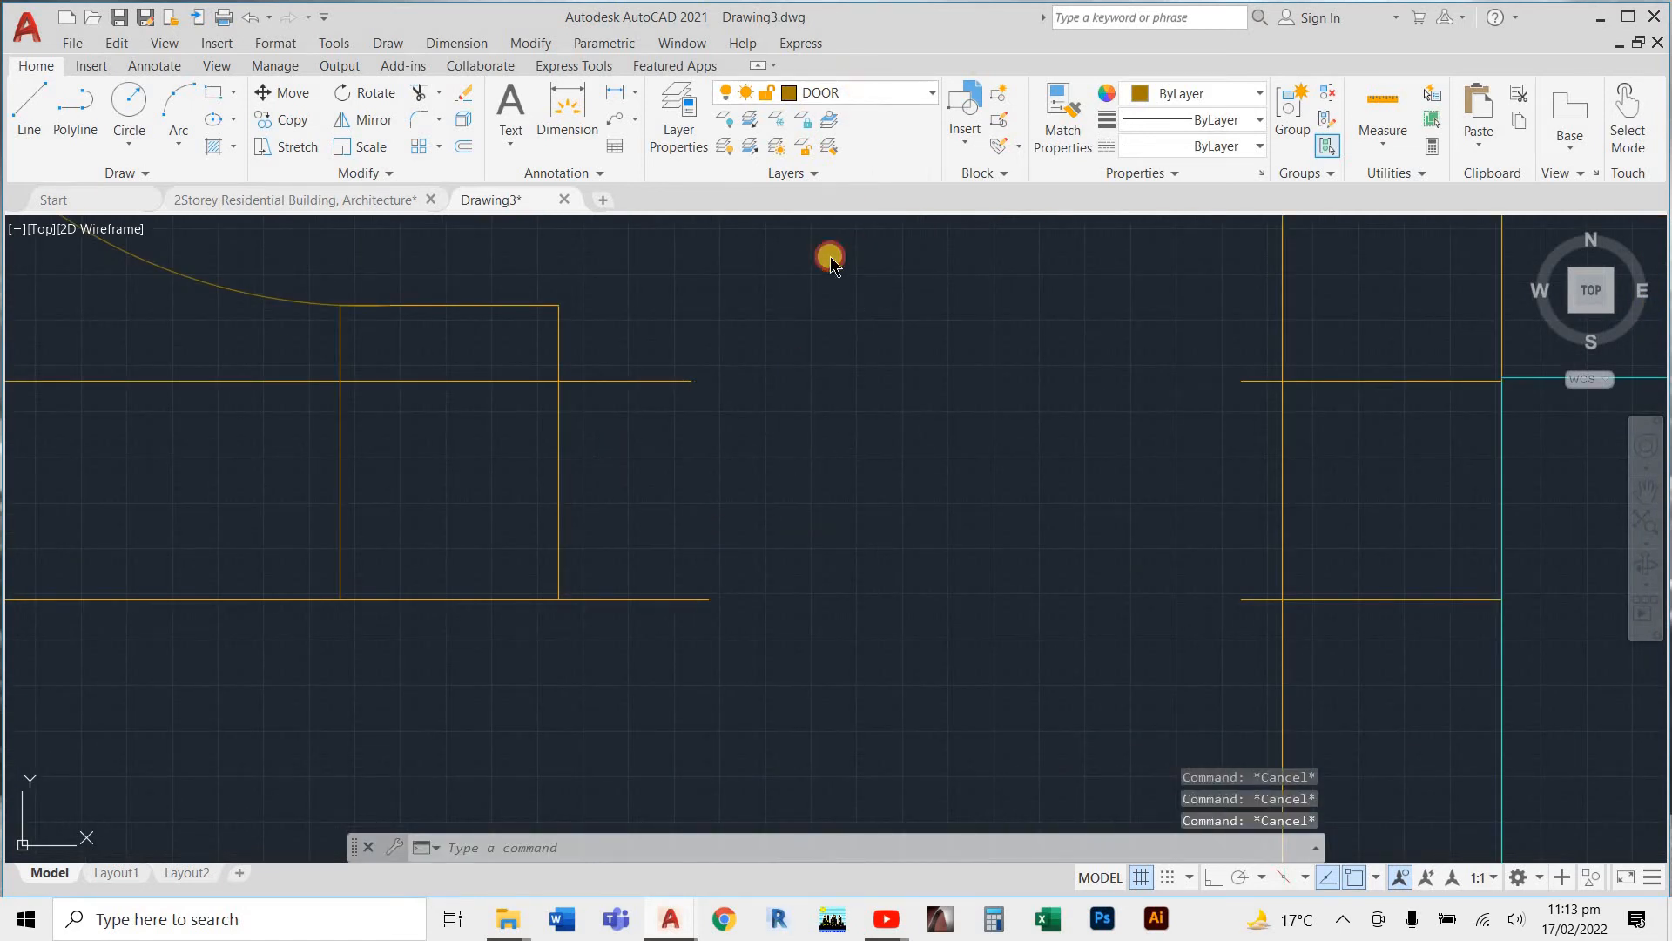
click(831, 247)
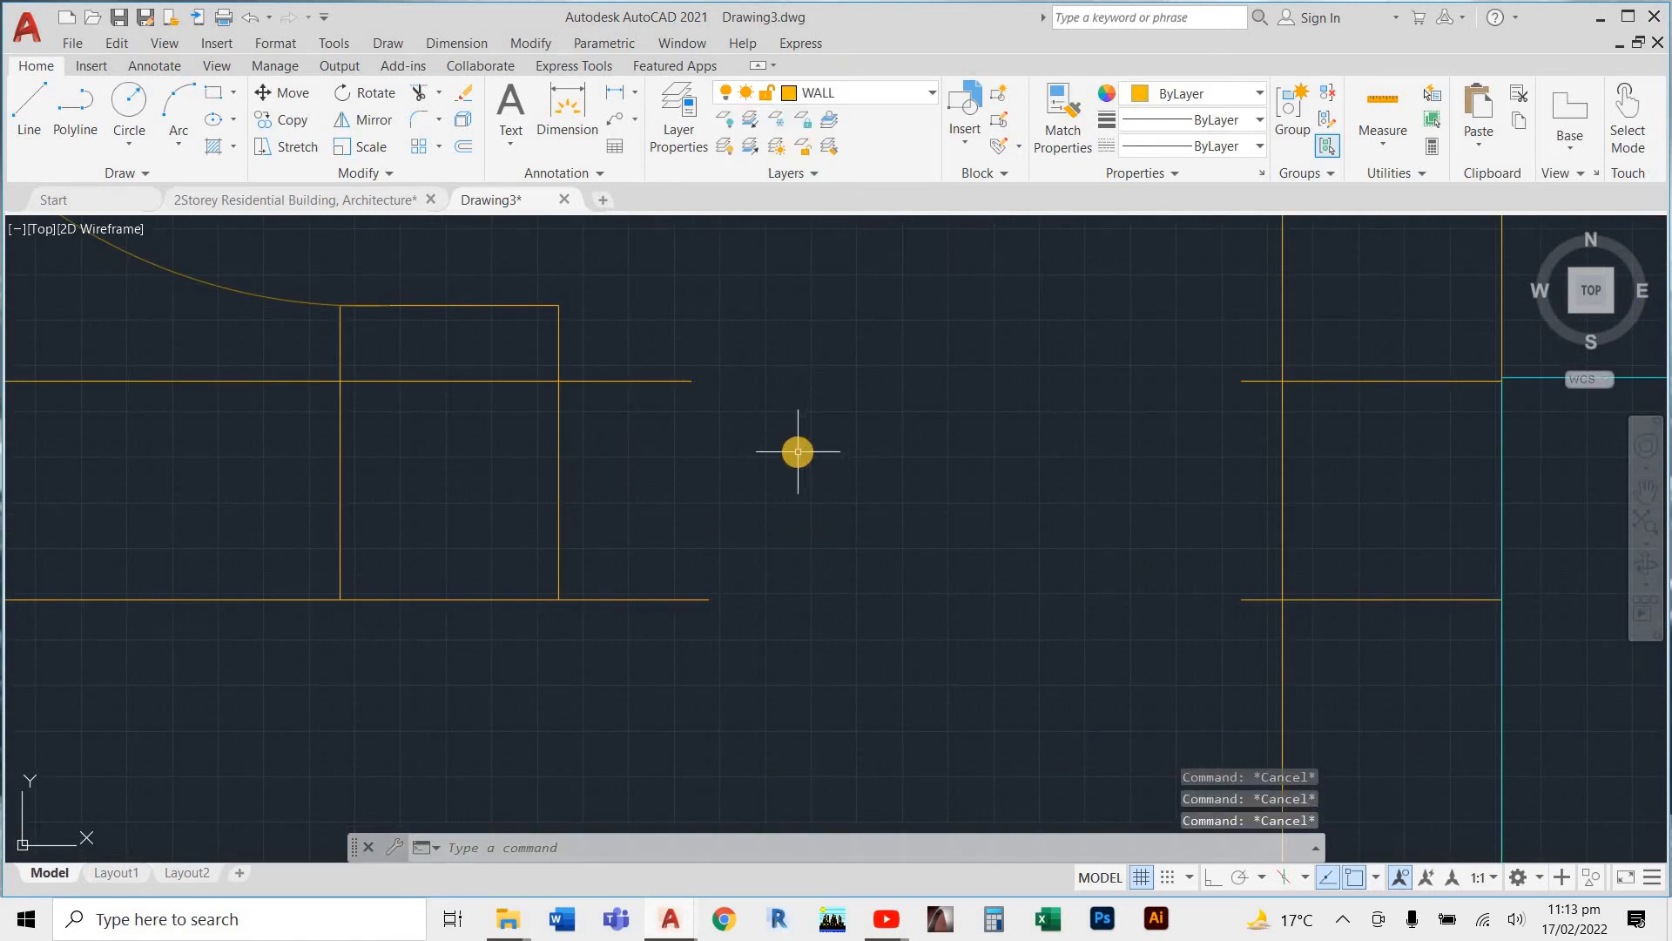
text(l)
key(Return)
click(688, 381)
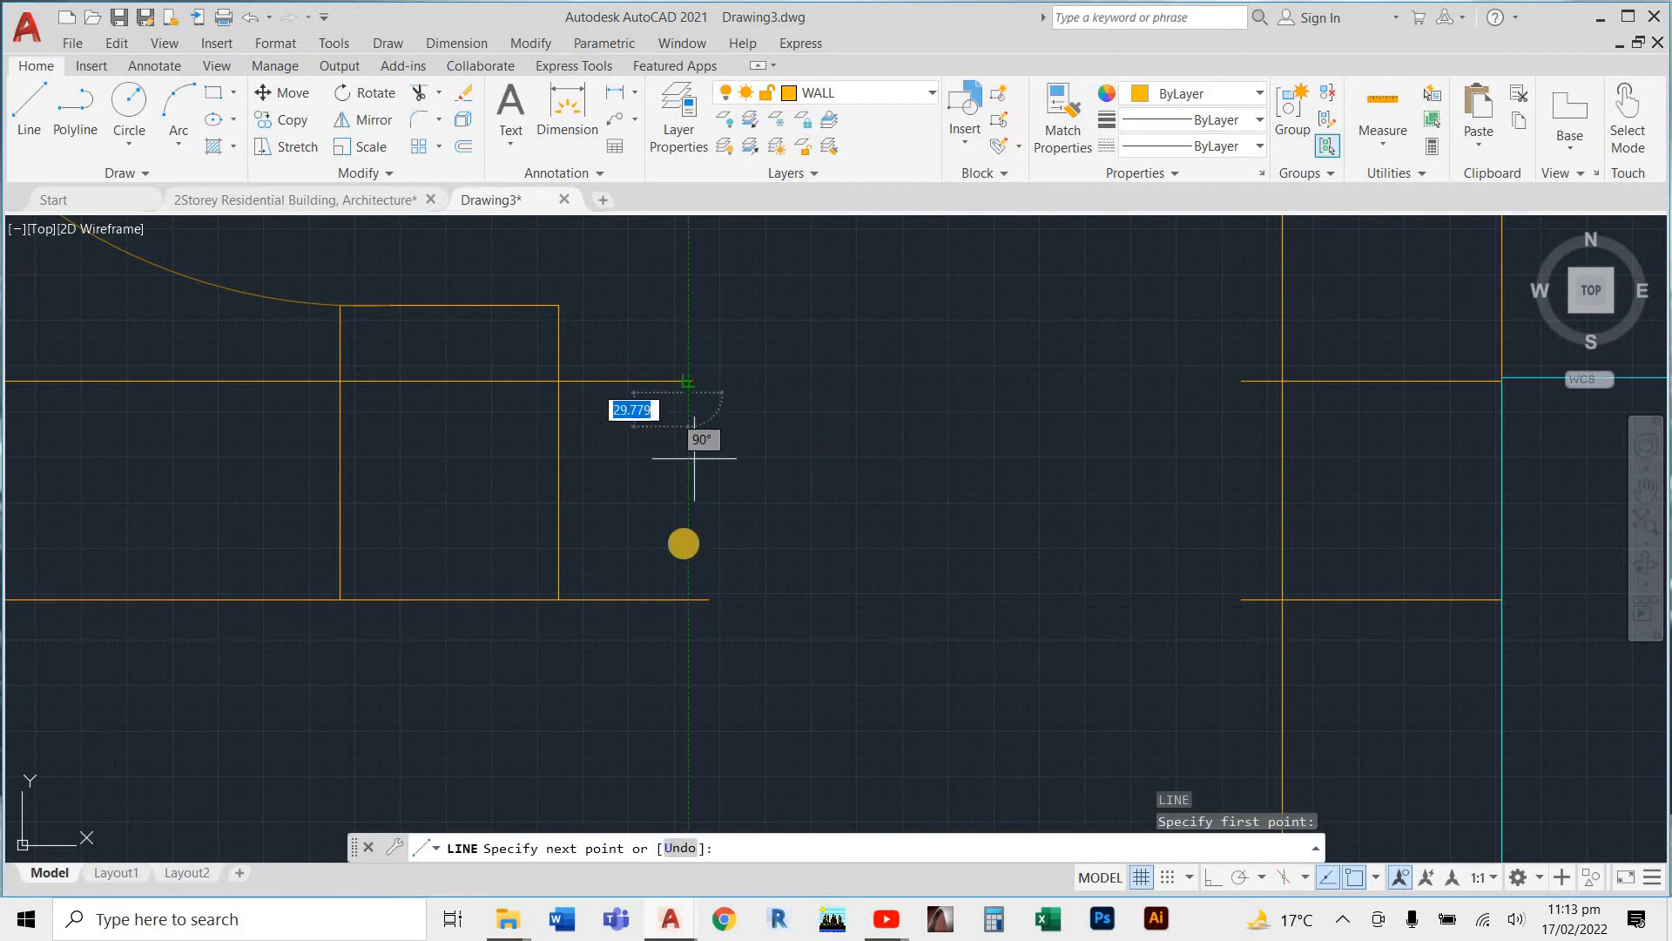
key(Escape)
key(Escape)
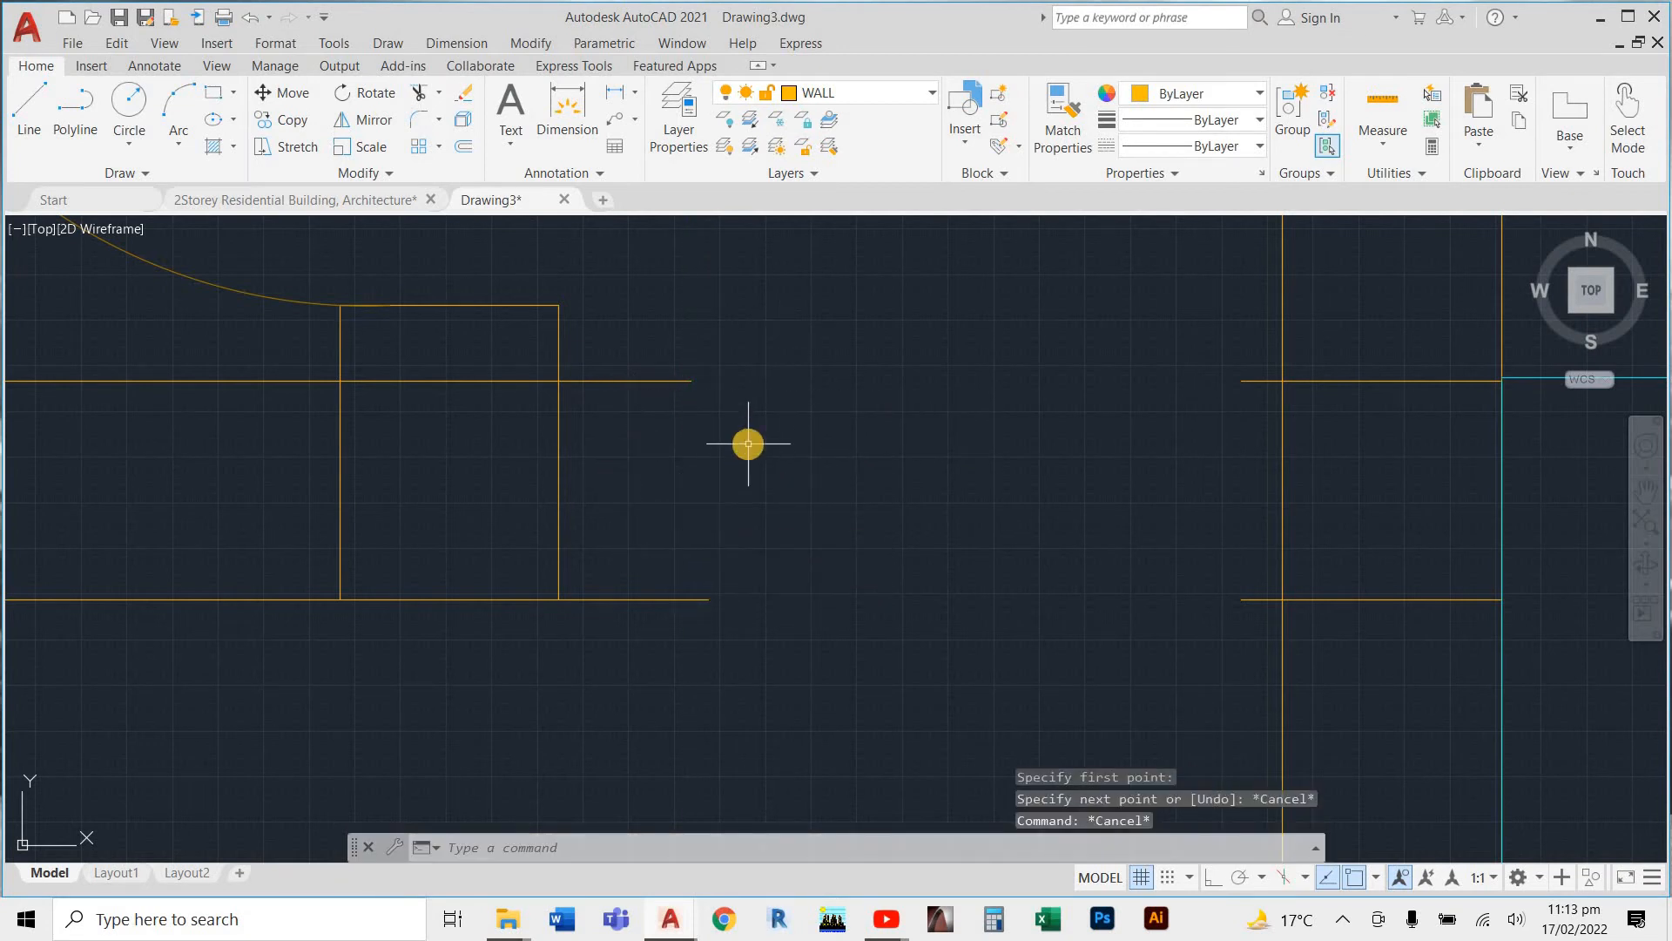
Draw a vertical line with Ortho on from the upper face's end to the lower face, closing the wall end left of the 800 opening
text(l)
key(Return)
click(688, 381)
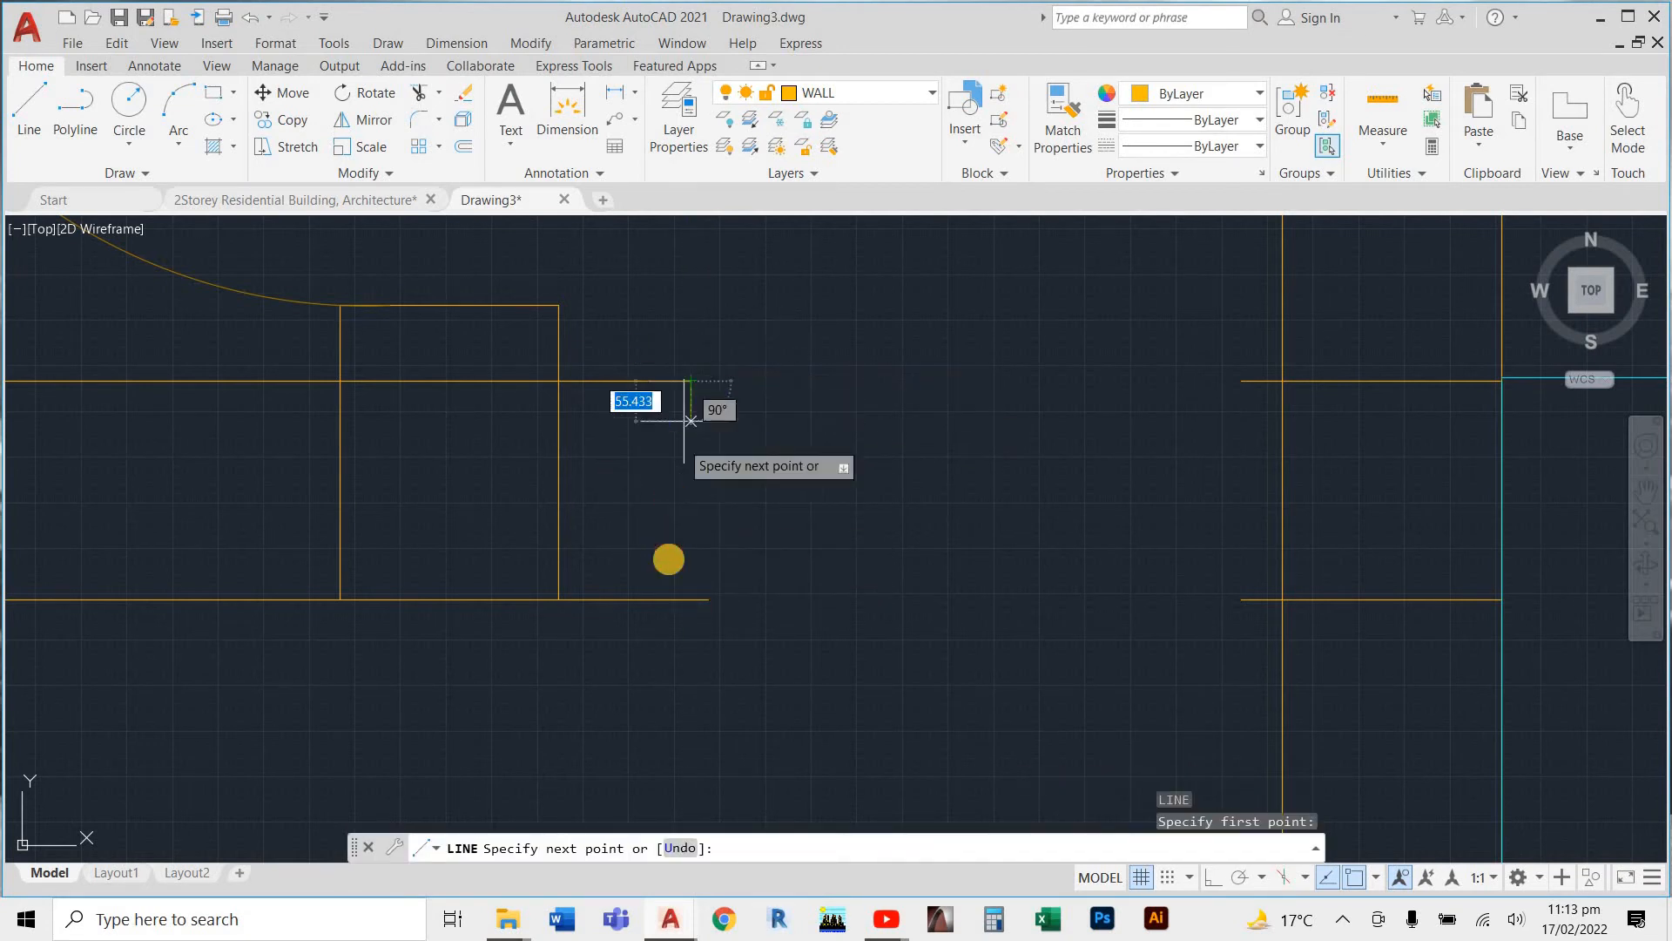
scroll(678, 603, up, 3)
key(F8)
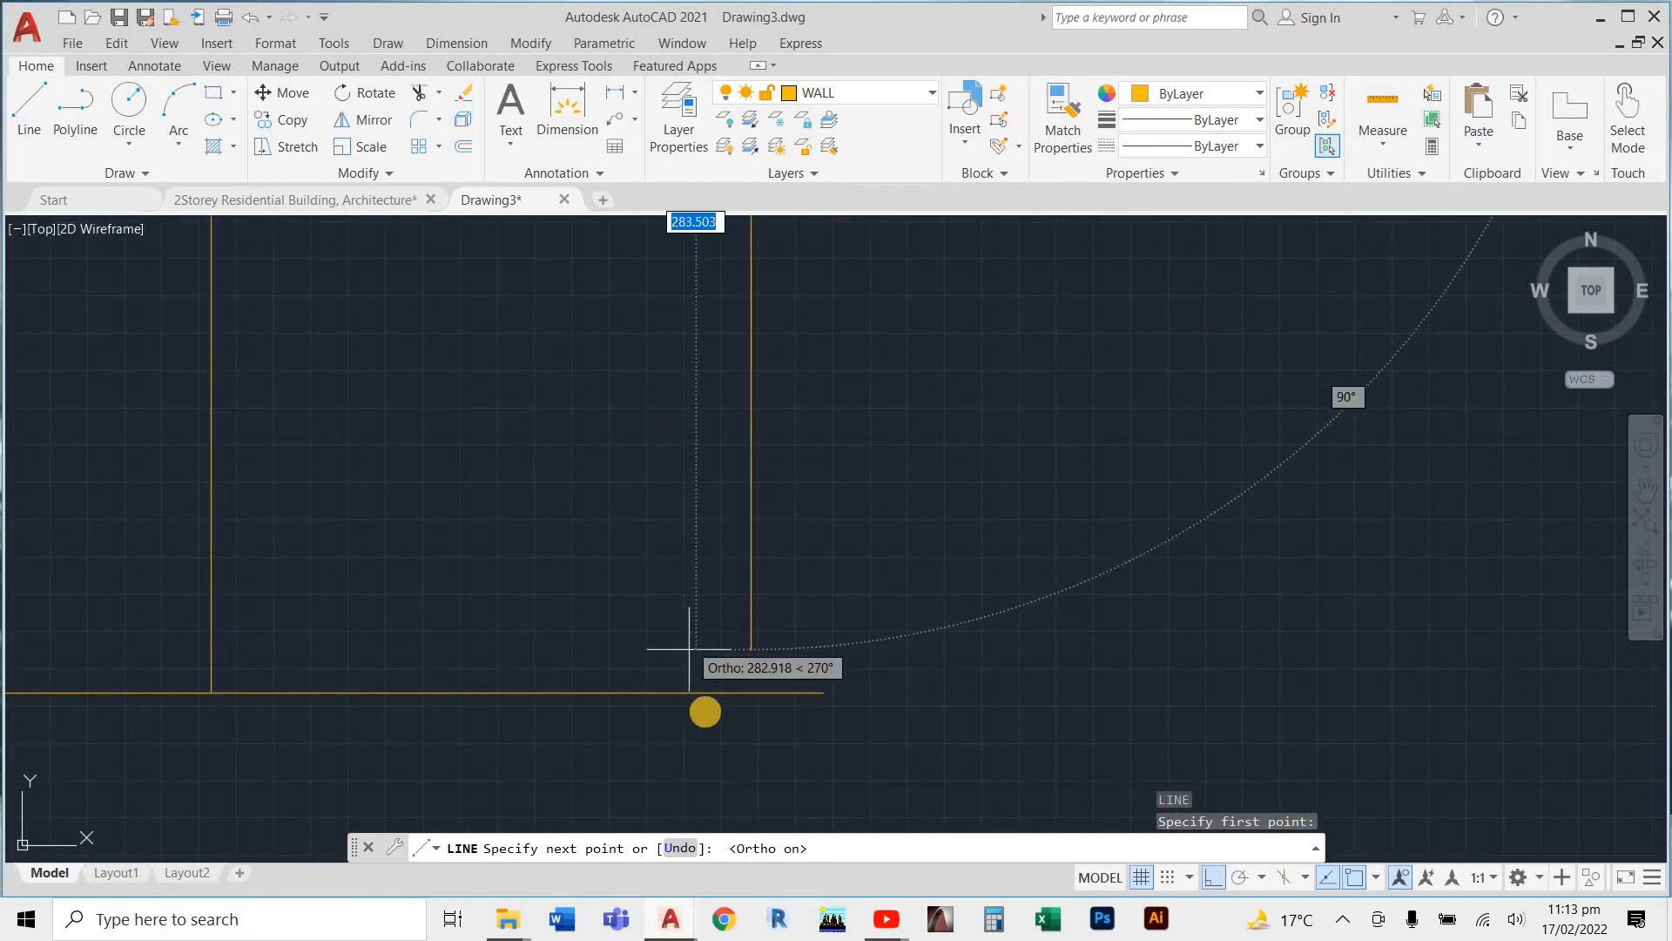
key(Escape)
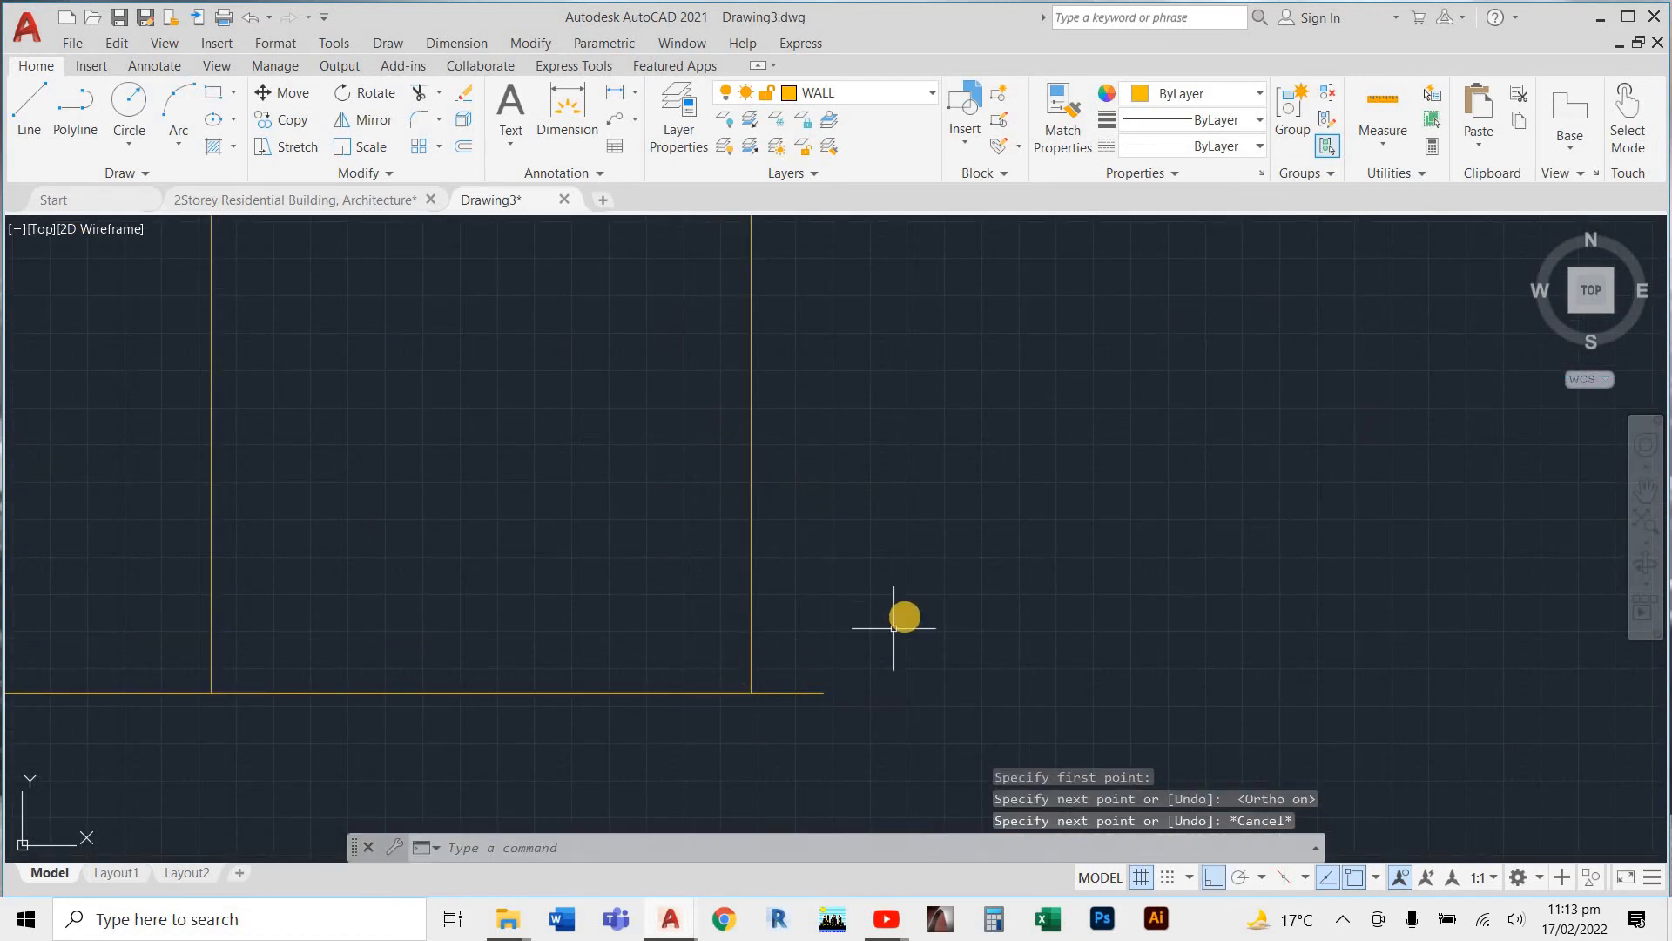
Trim the short piece of lower wall face sticking out past the closing line left of the 800 opening
key(Return)
click(827, 655)
click(785, 728)
click(785, 727)
click(845, 661)
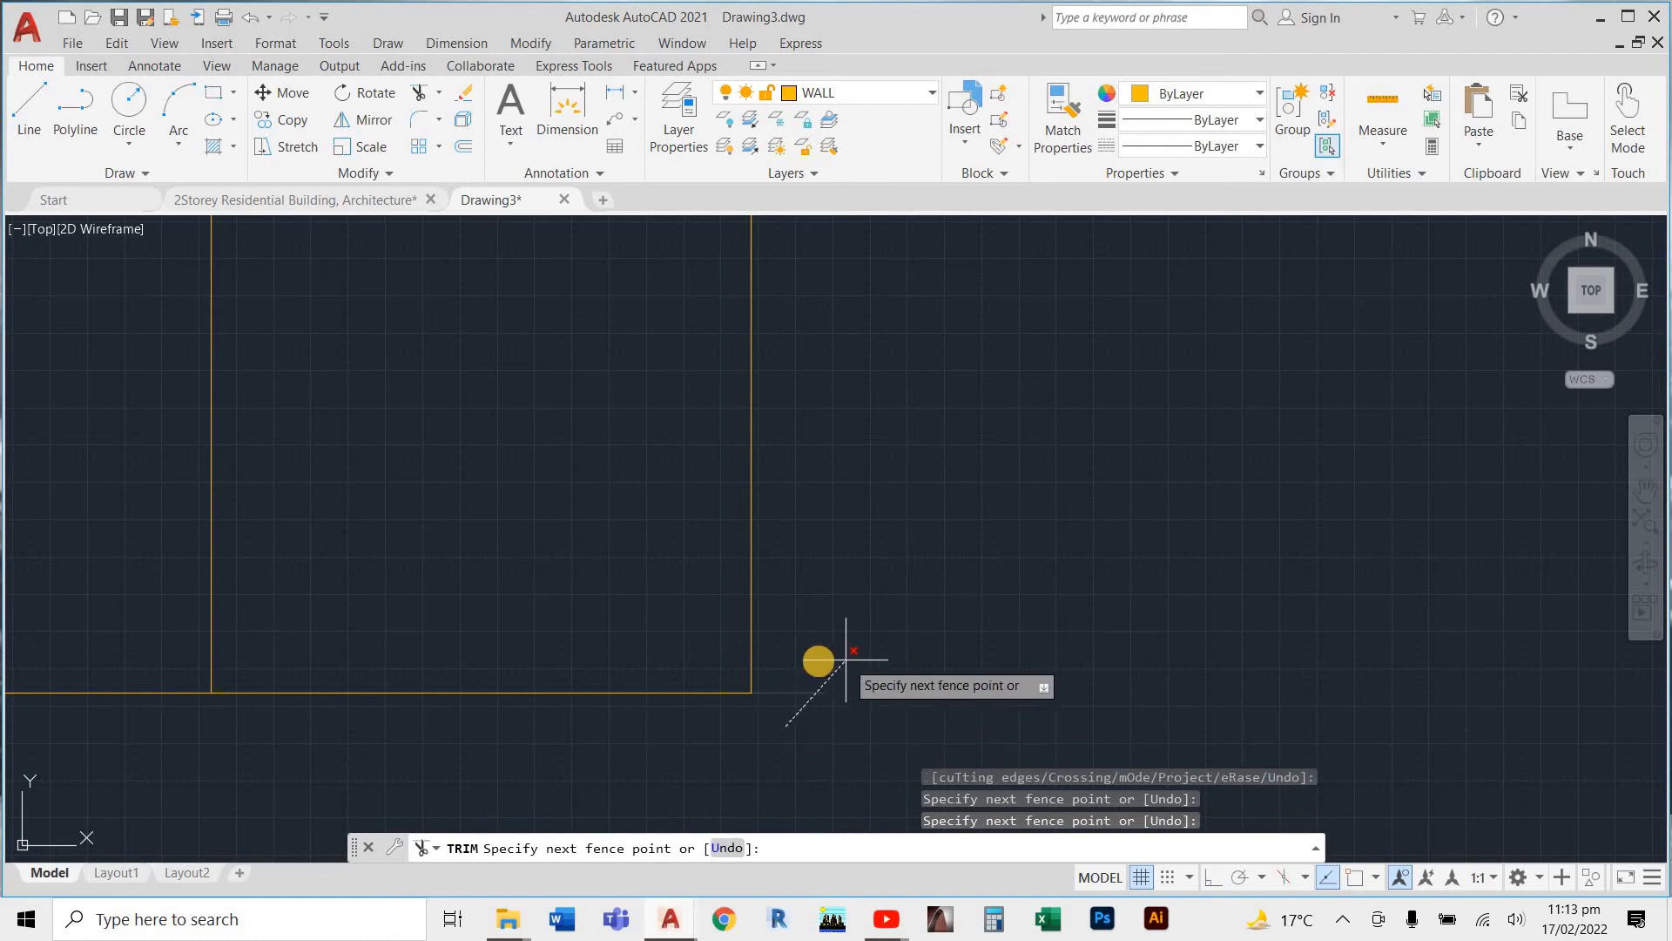
scroll(773, 601, down, 5)
key(Escape)
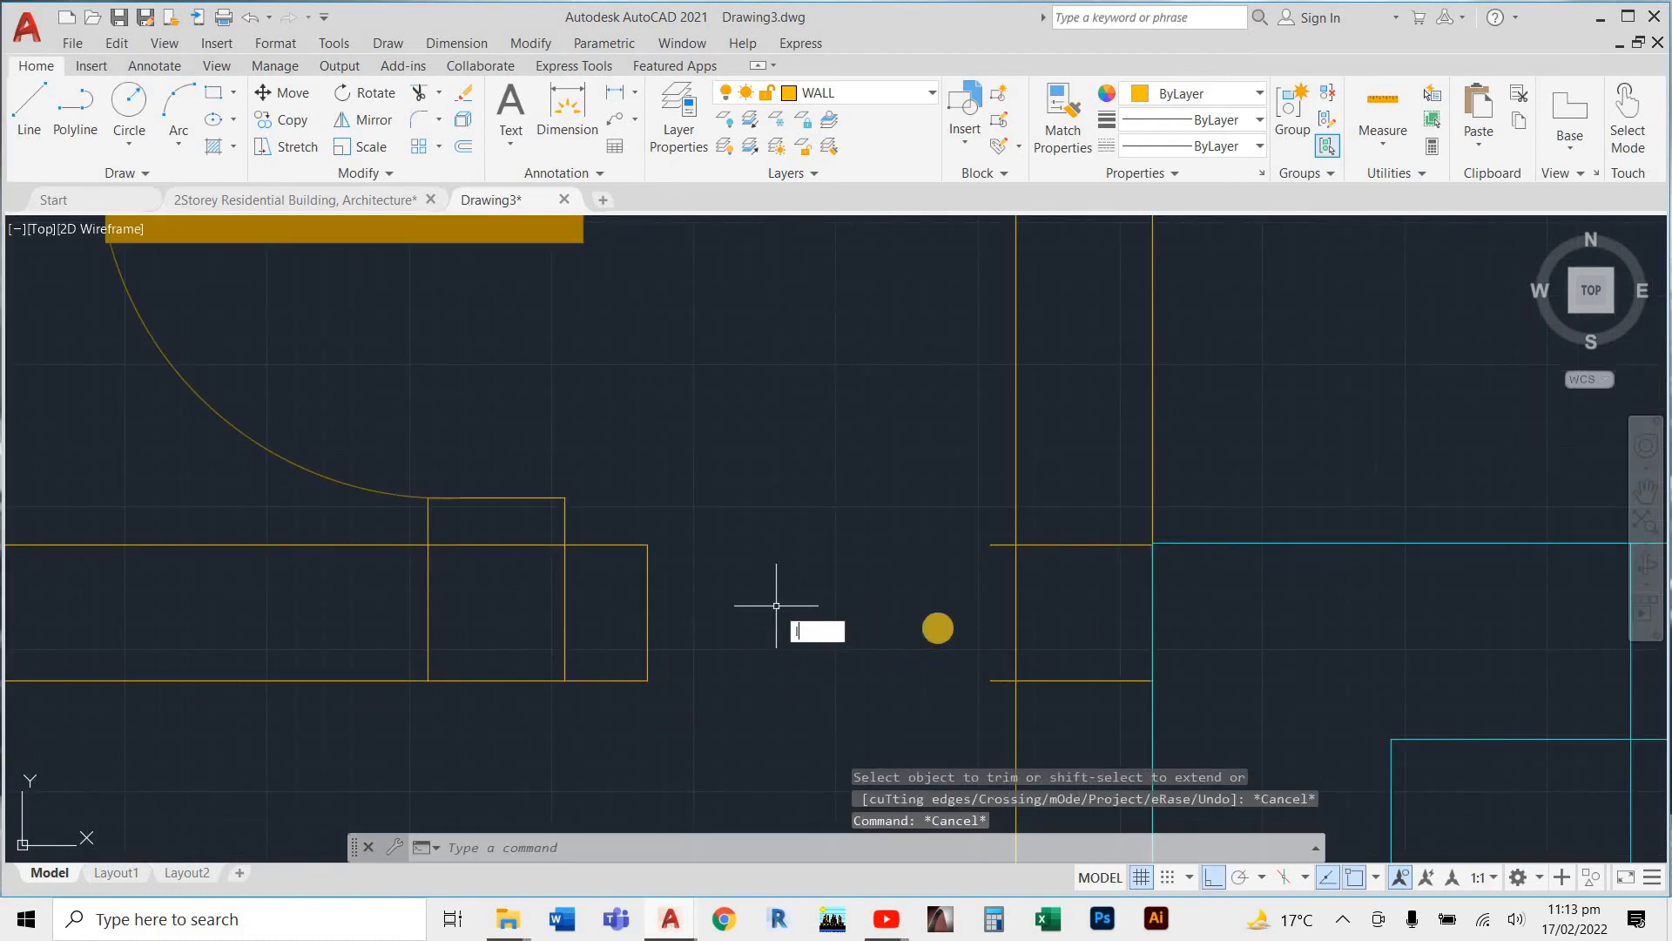
Draw a vertical line from the lower face's end to the upper face's end to close the wall end right of the 800 opening
text(l)
key(Return)
scroll(990, 690, up, 2)
click(973, 673)
scroll(984, 448, up, 6)
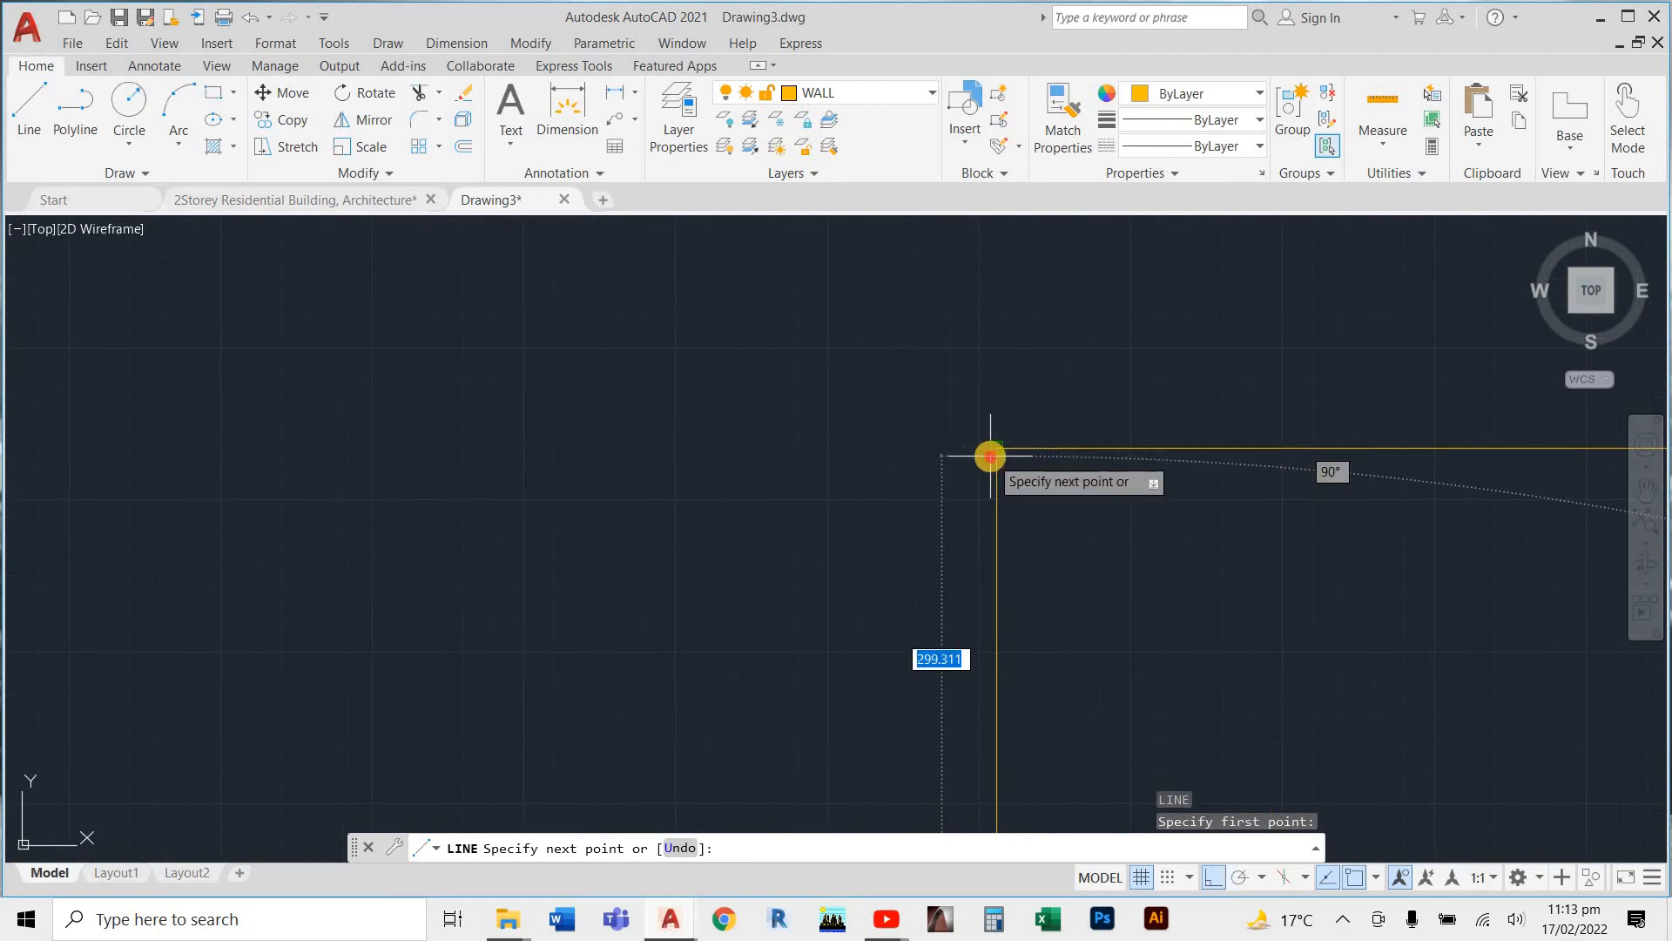
key(Escape)
scroll(967, 578, down, 5)
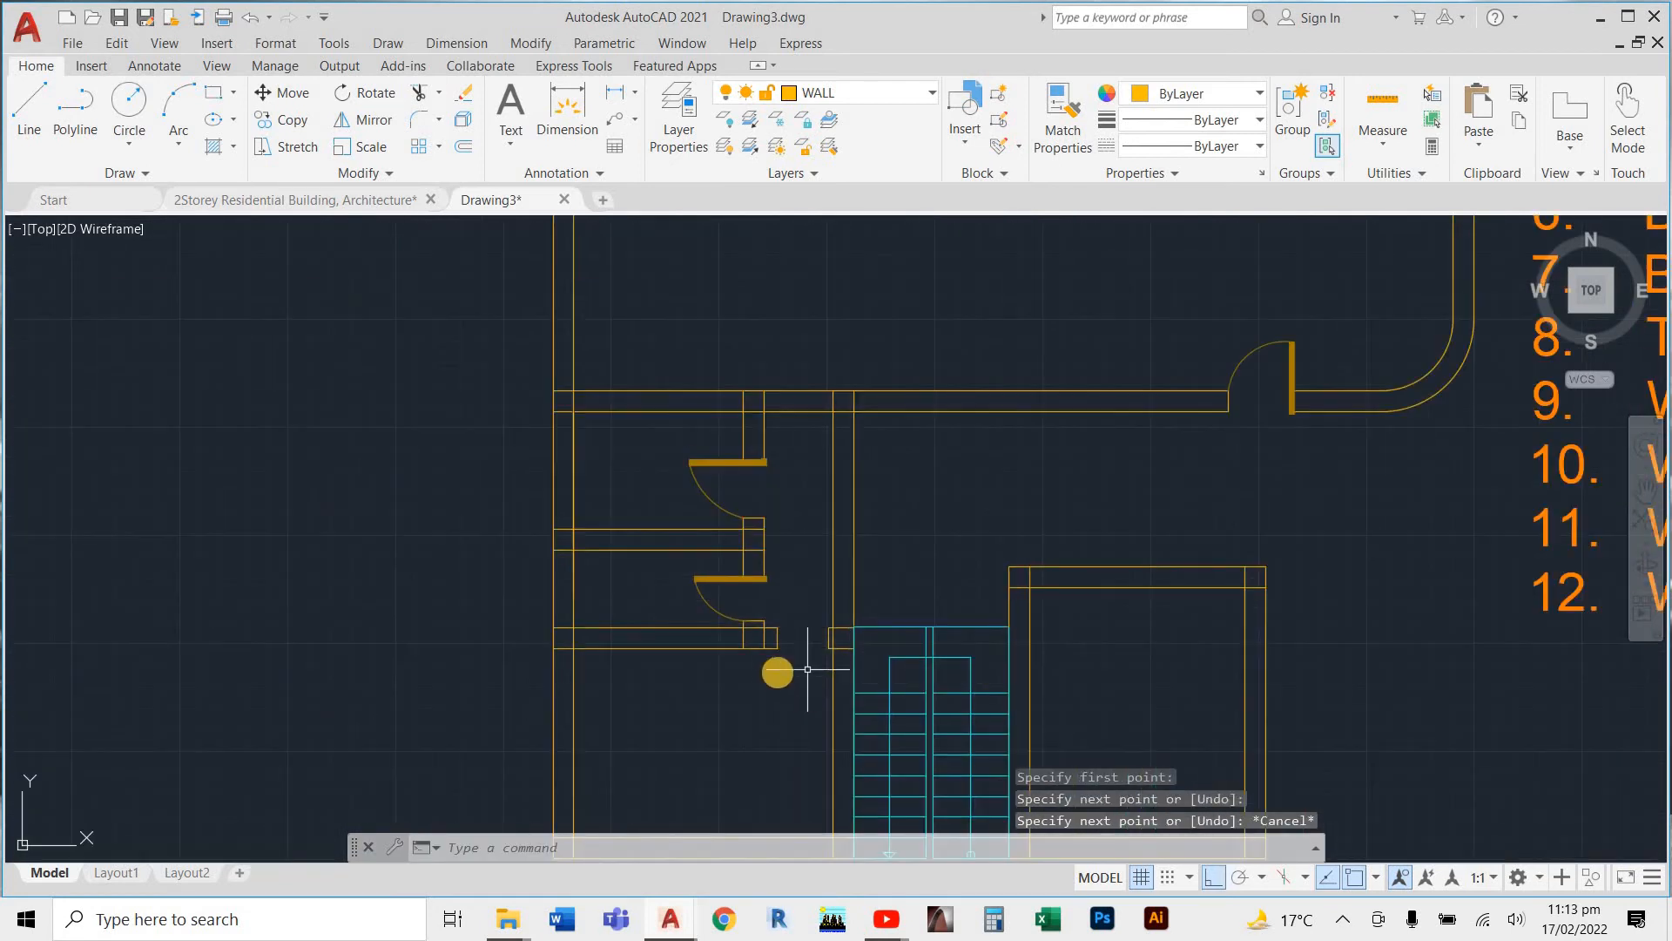
scroll(763, 627, up, 4)
scroll(809, 640, down, 3)
scroll(804, 641, up, 5)
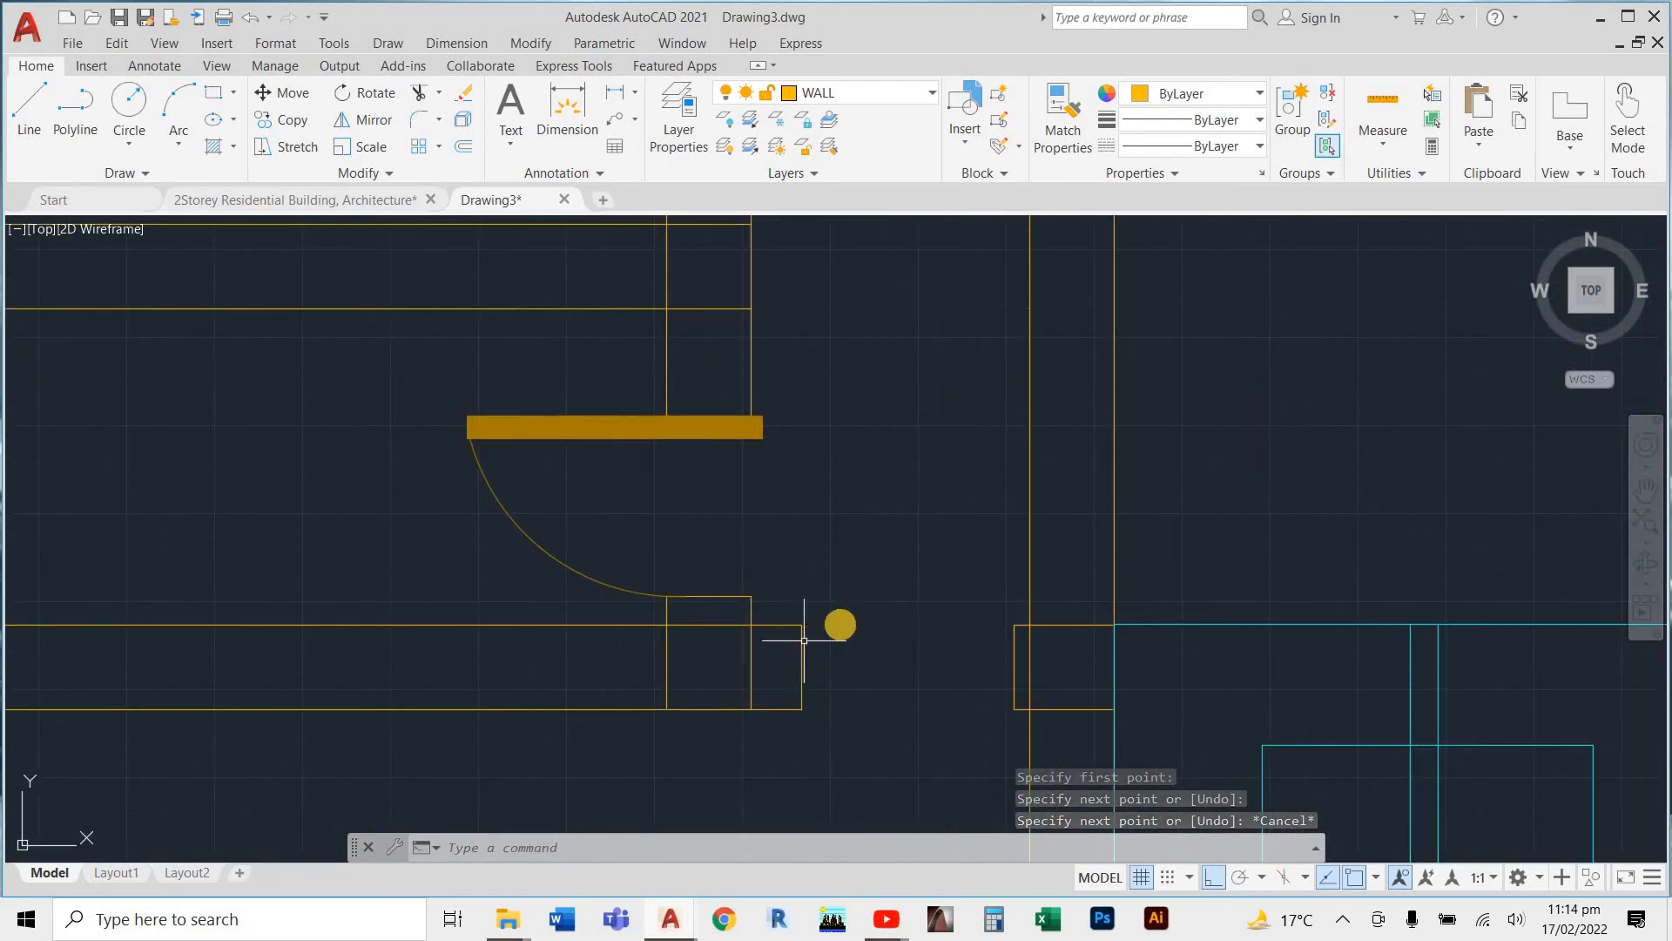
text(pl)
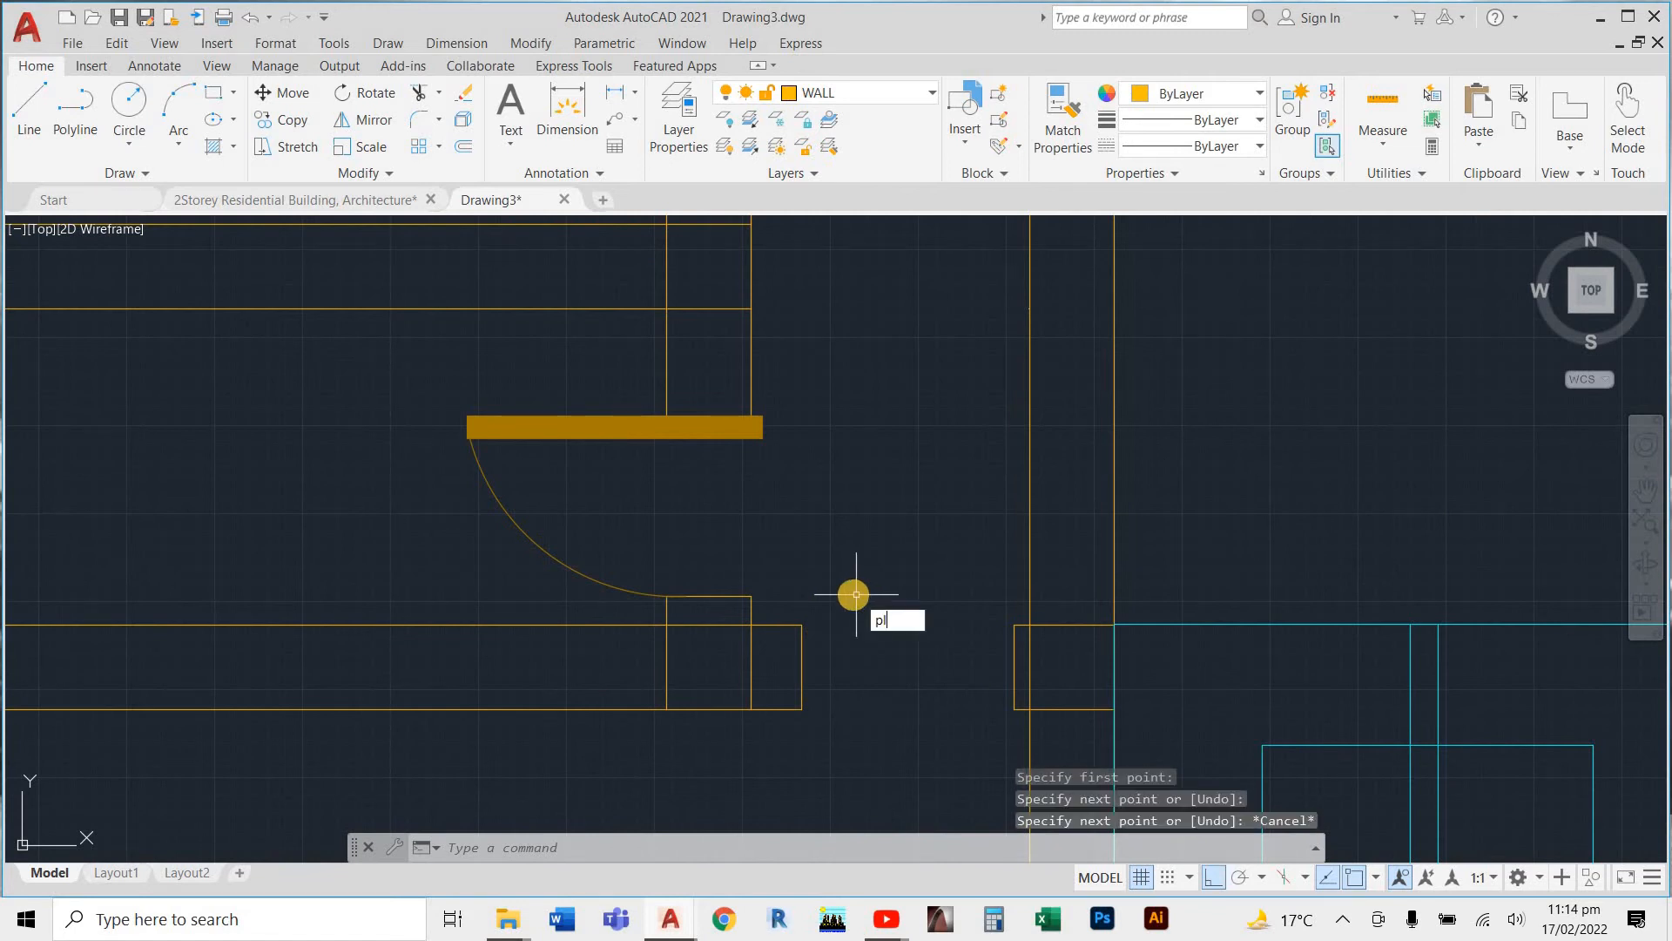
key(Return)
scroll(781, 622, up, 5)
click(781, 618)
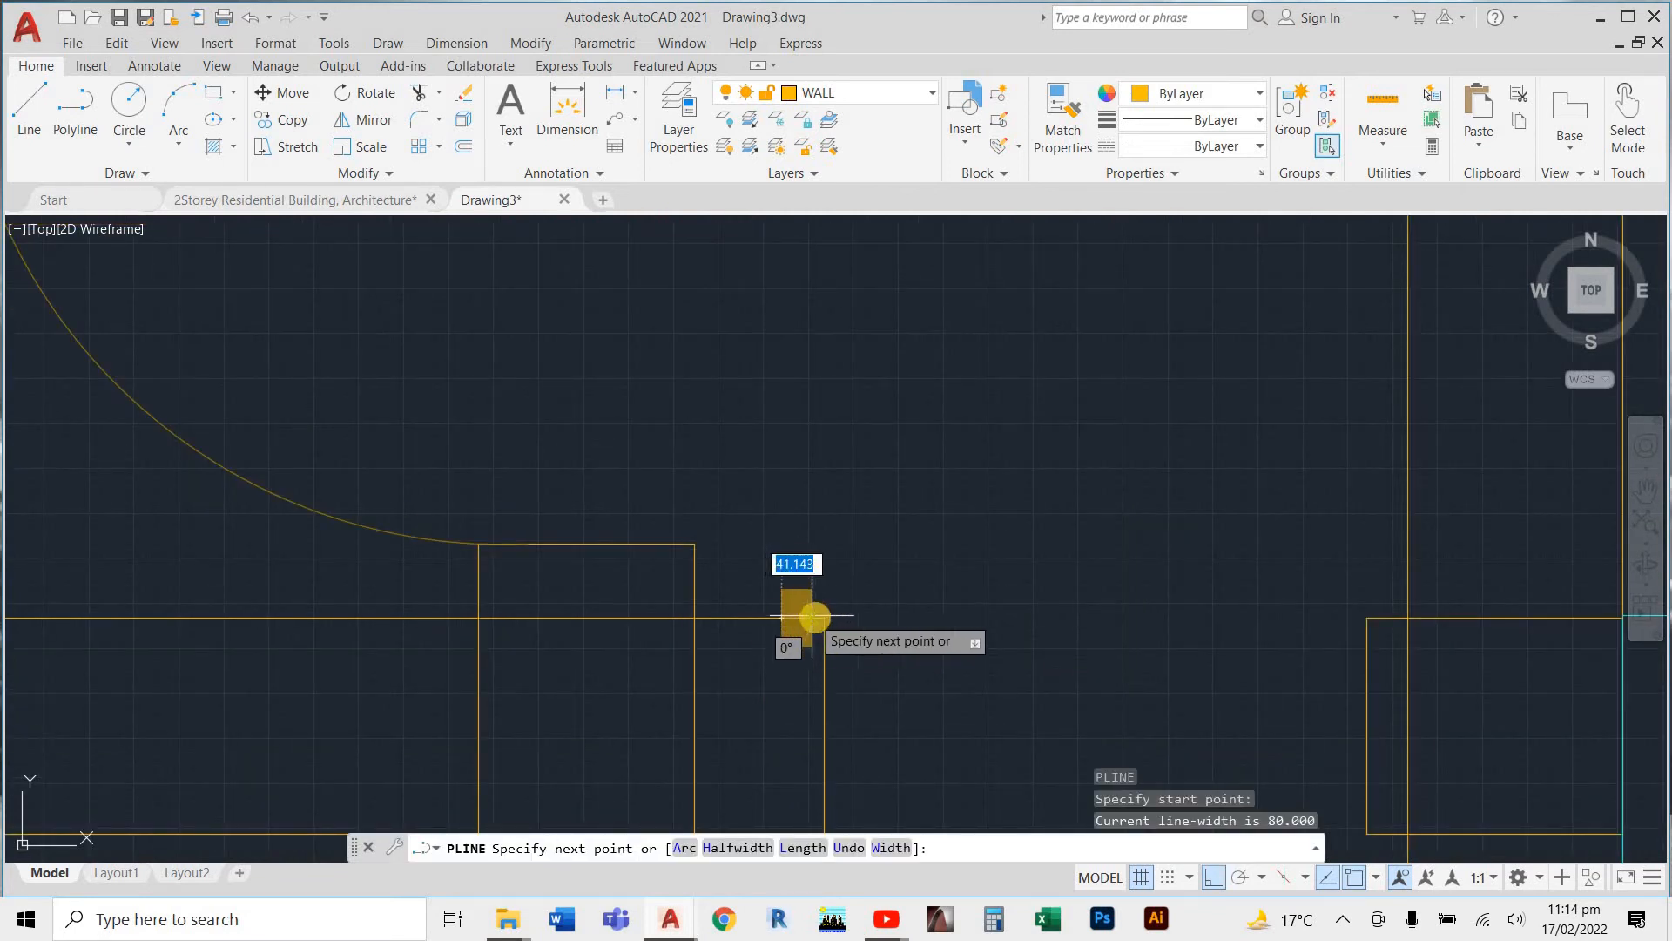
key(Escape)
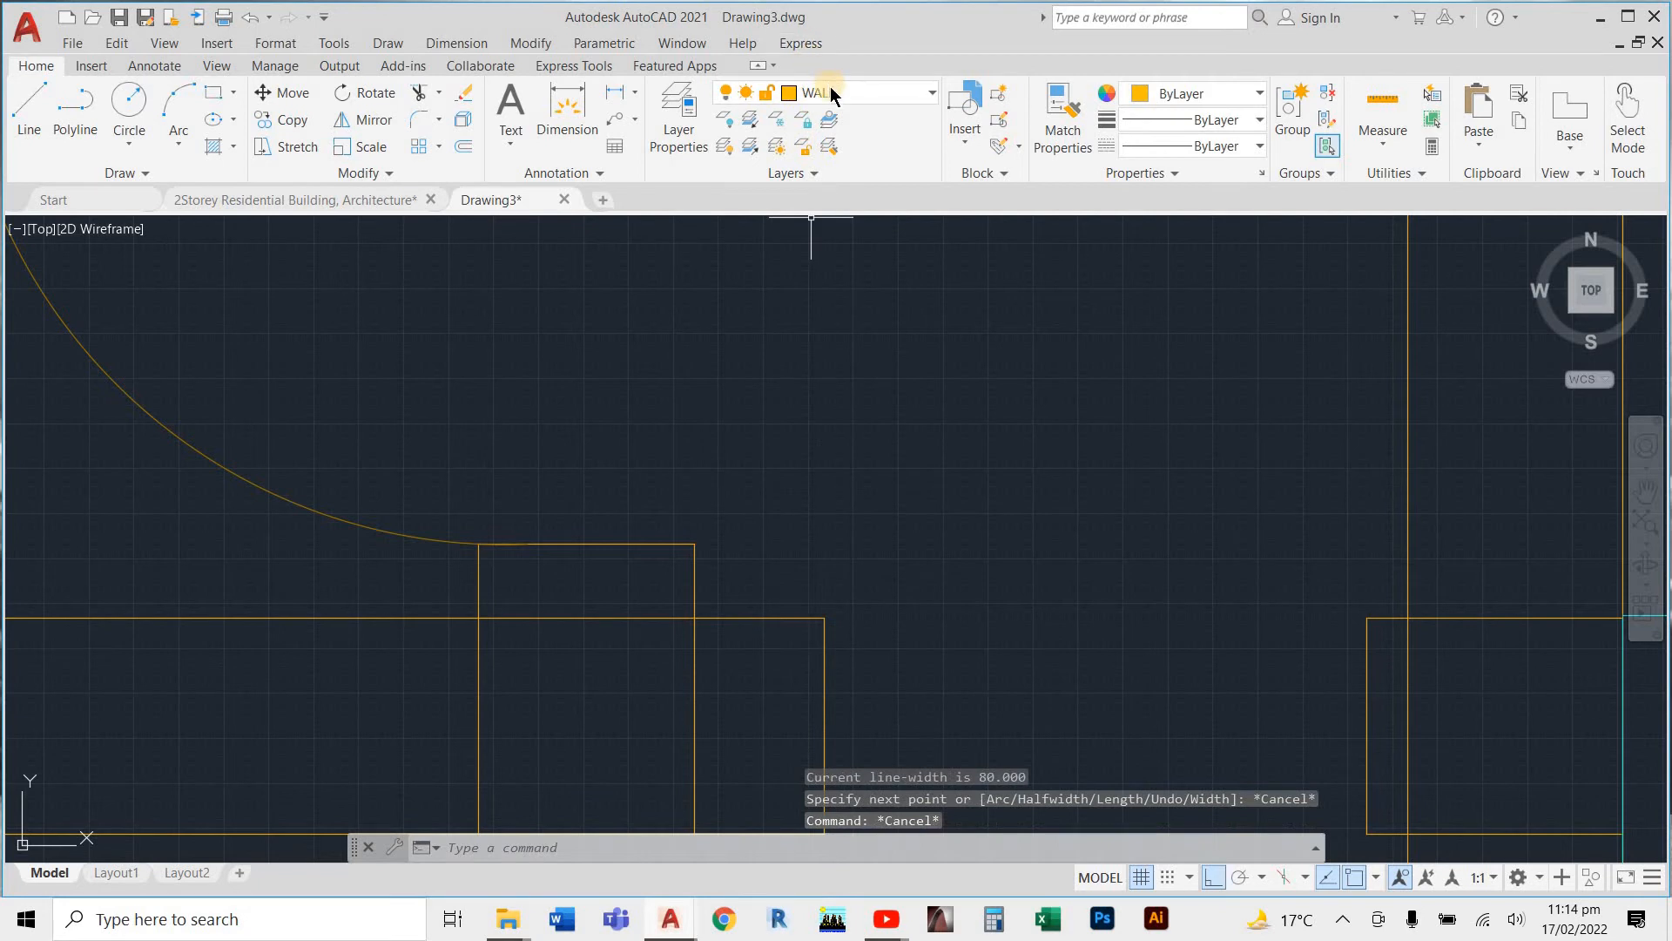
click(1591, 350)
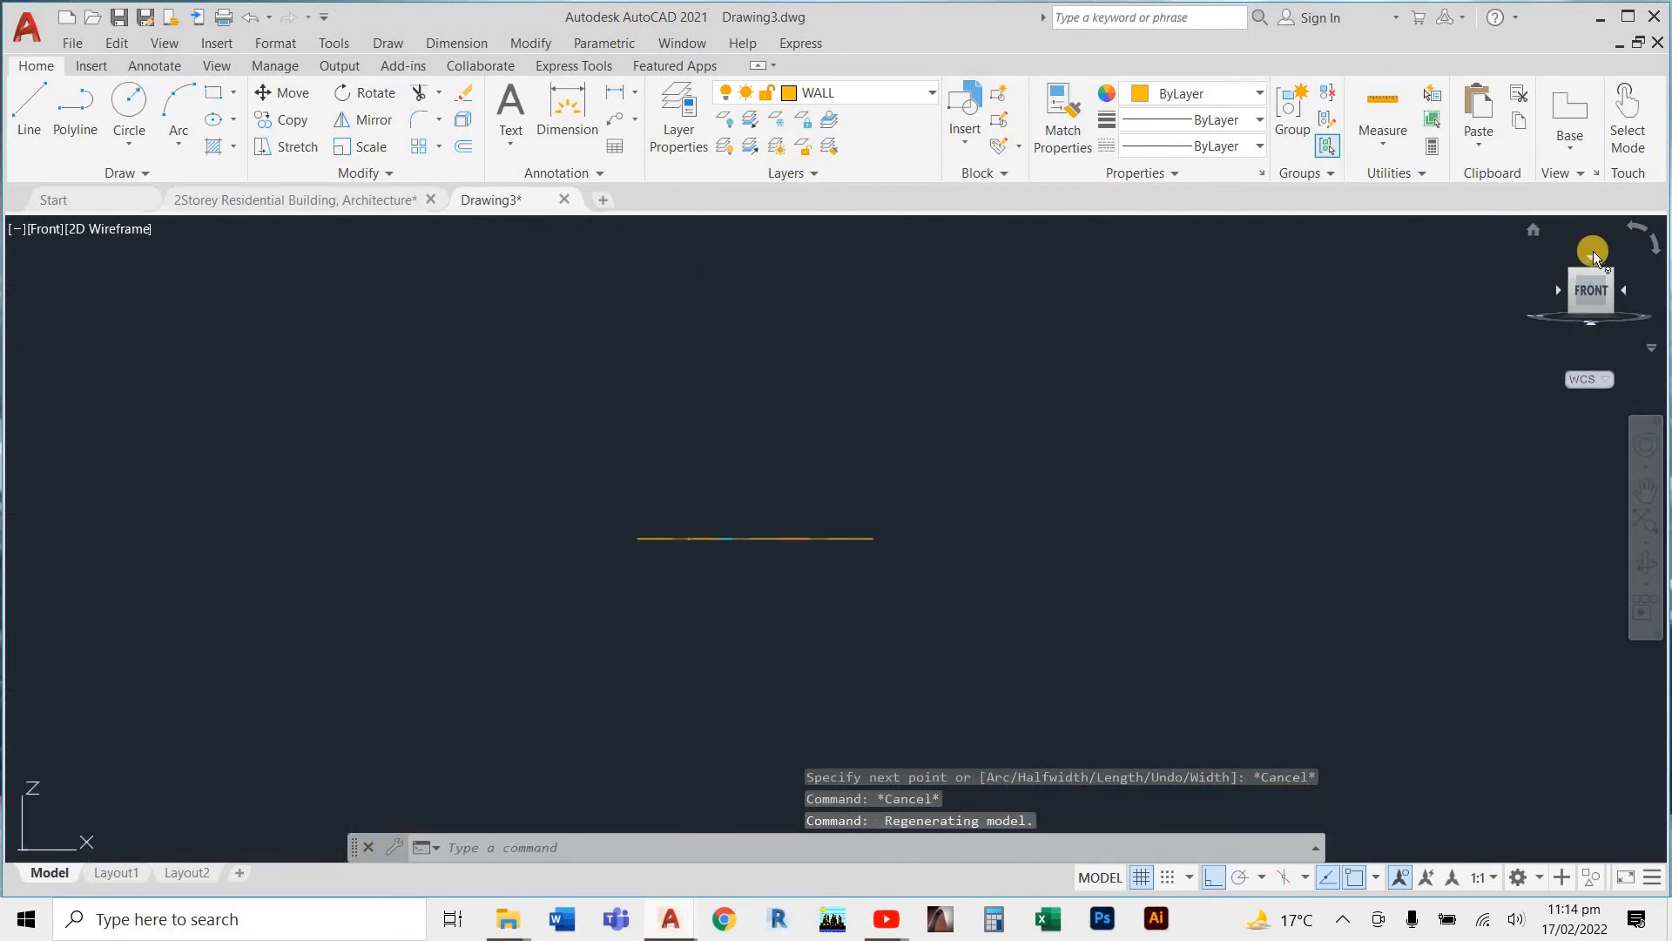
click(1593, 254)
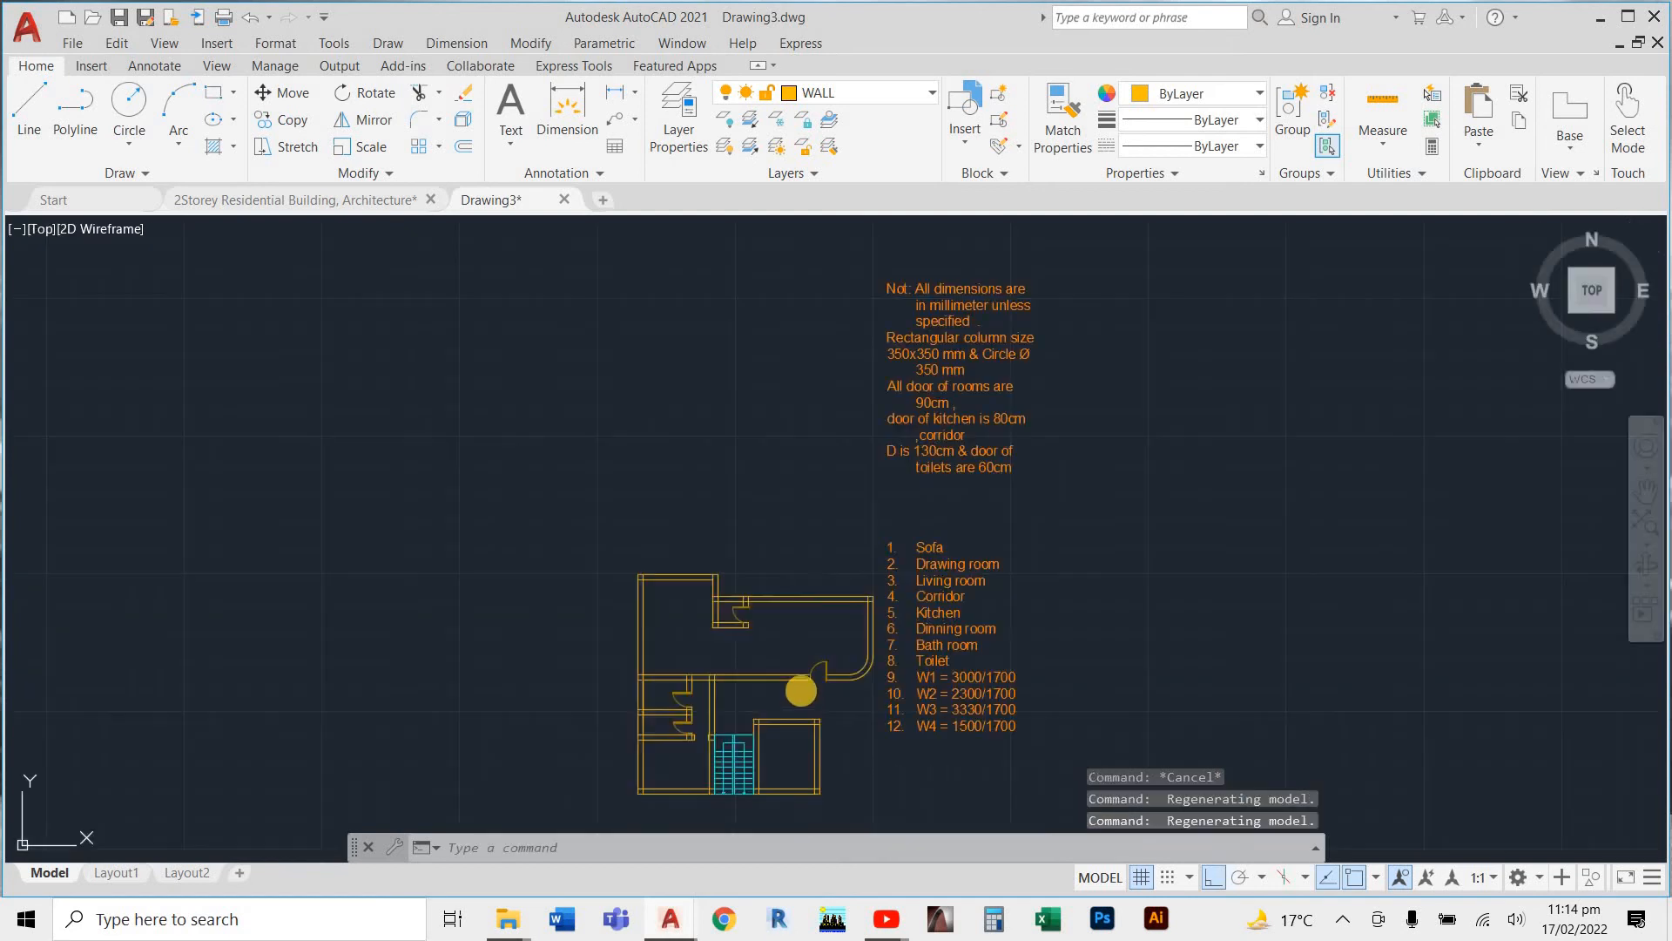
scroll(810, 647, up, 2)
scroll(817, 765, down, 3)
scroll(754, 686, up, 1)
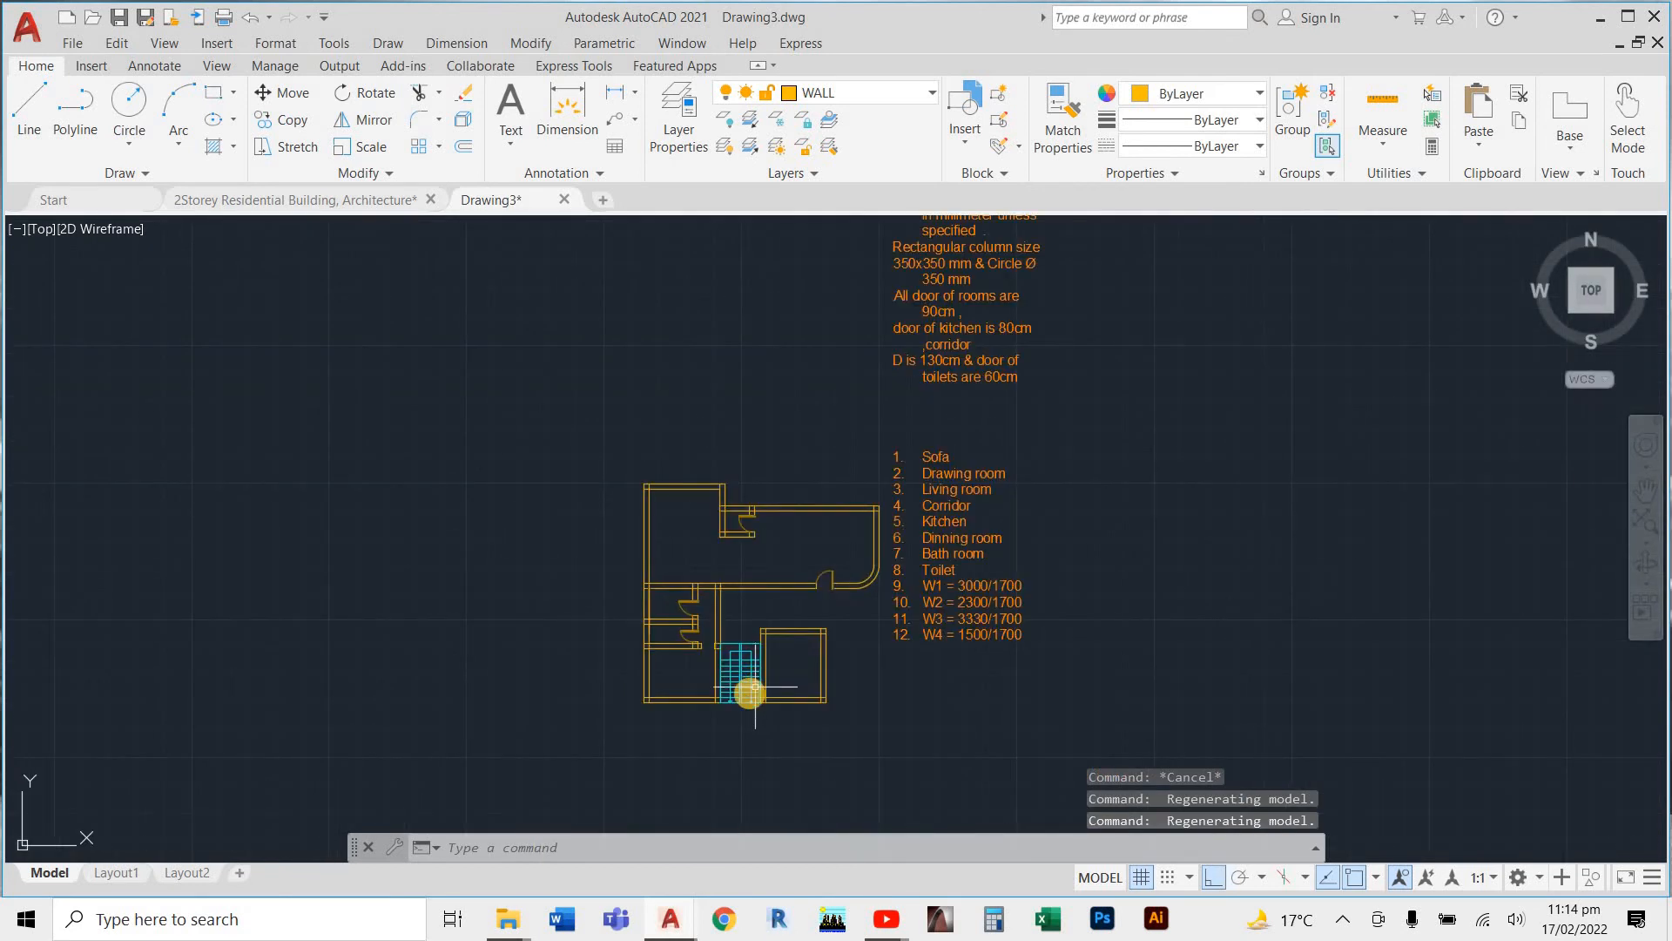
scroll(699, 694, up, 4)
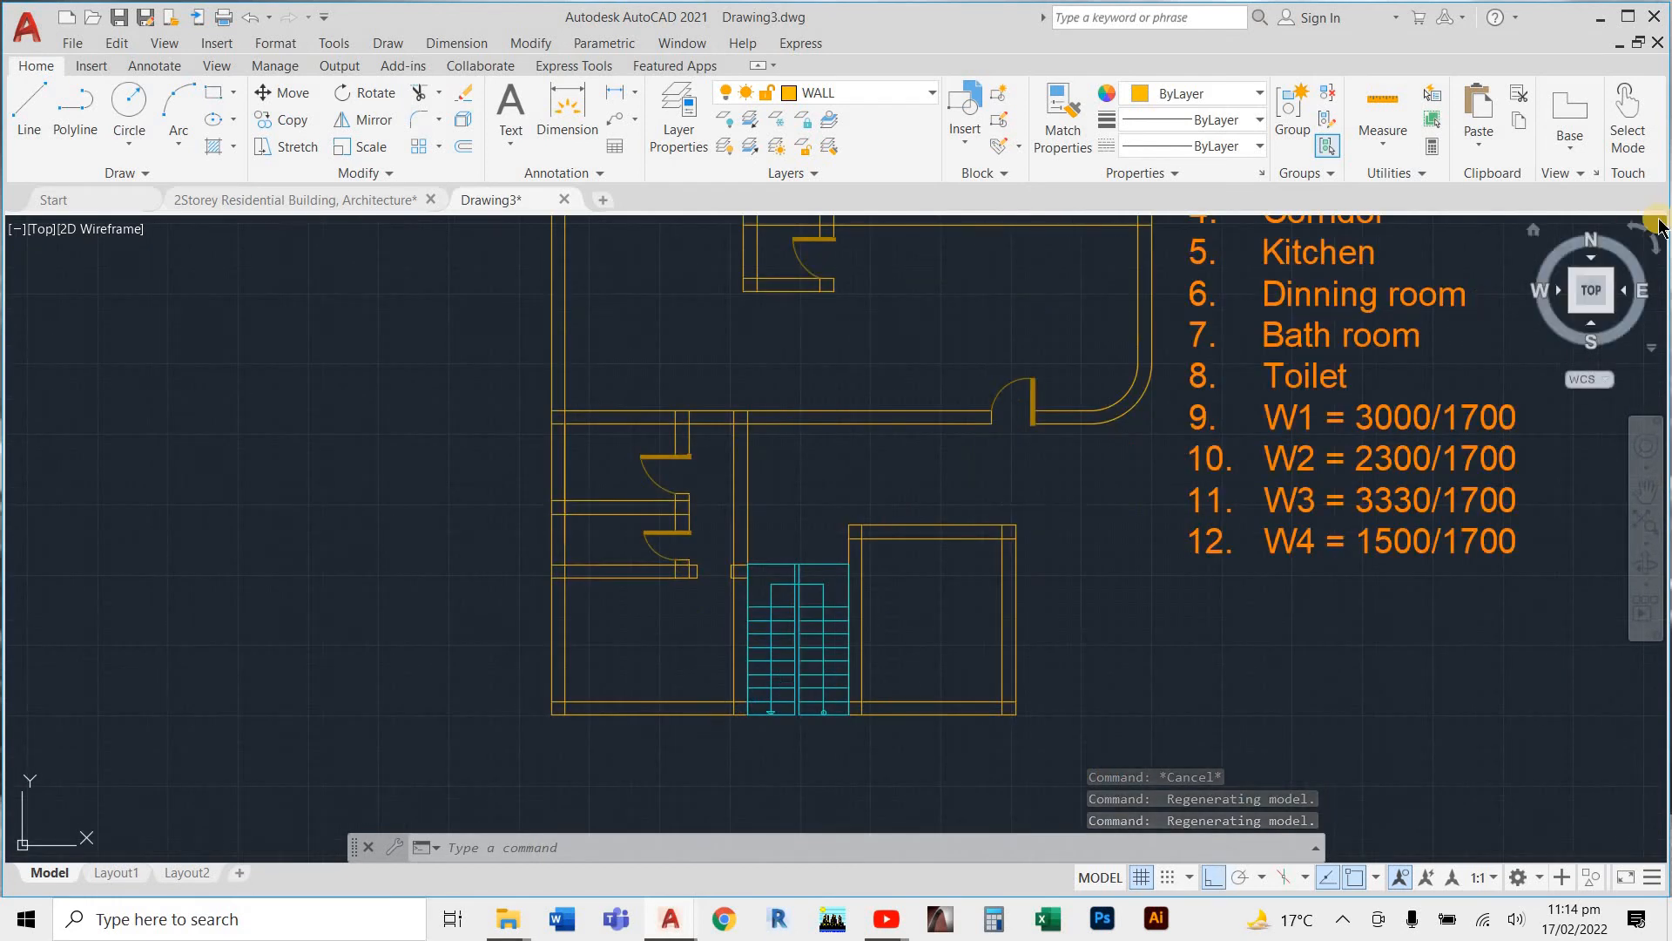
Turn the top view half a turn so that south points up, facing the 800 opening beside the stairs
click(1595, 250)
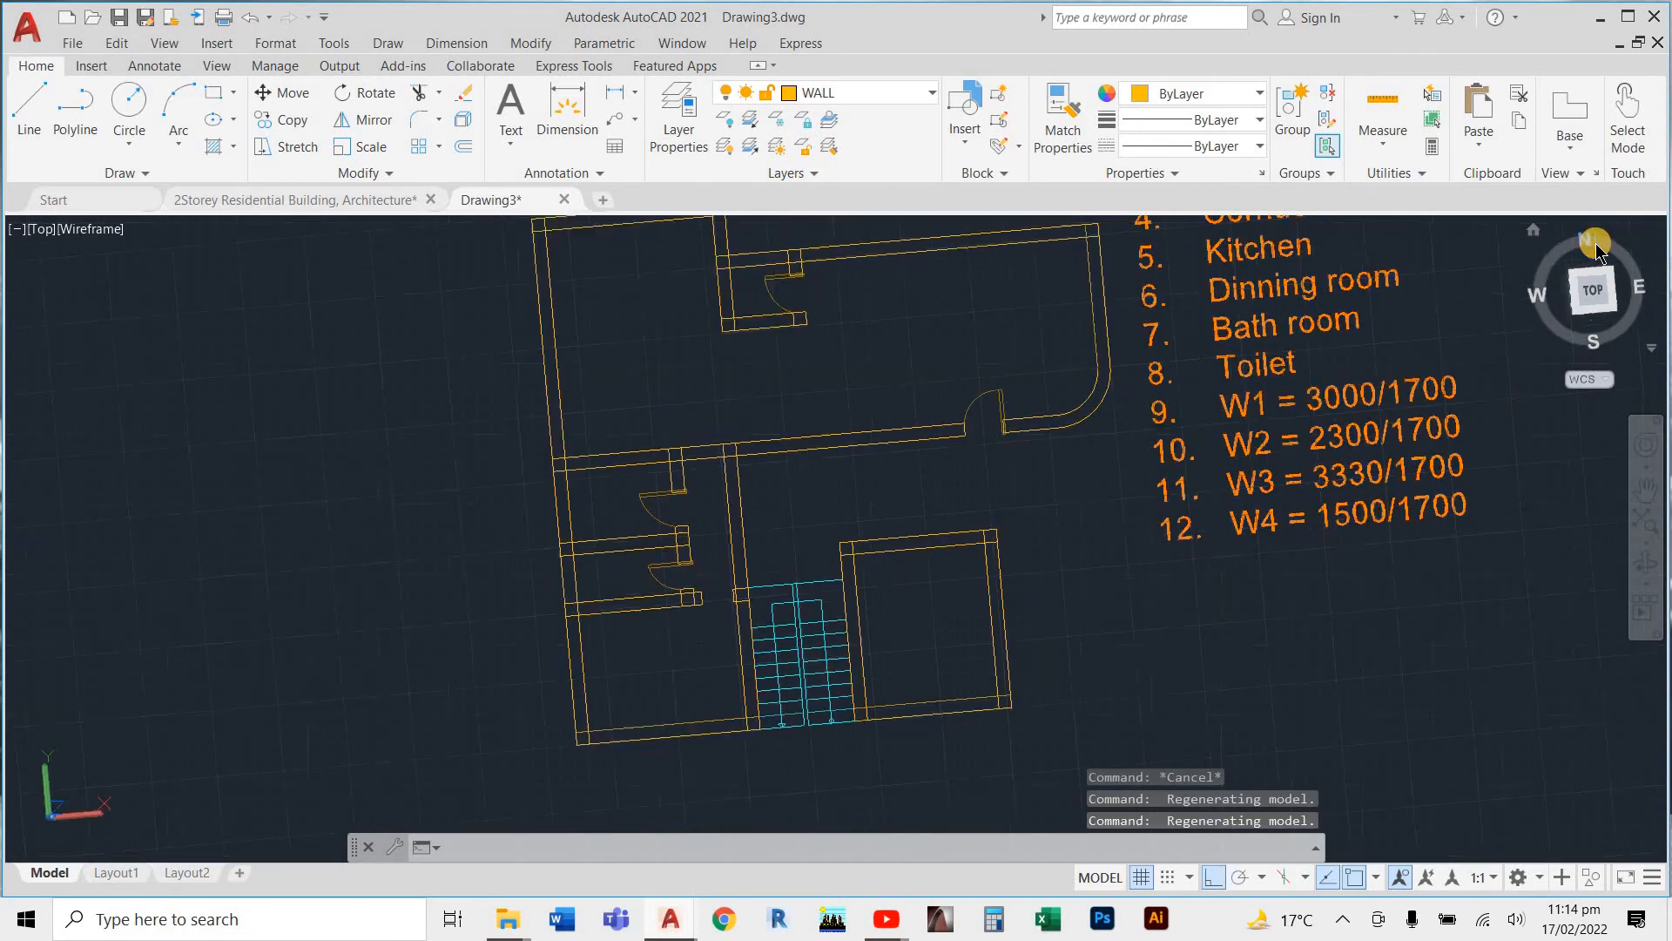
click(1591, 258)
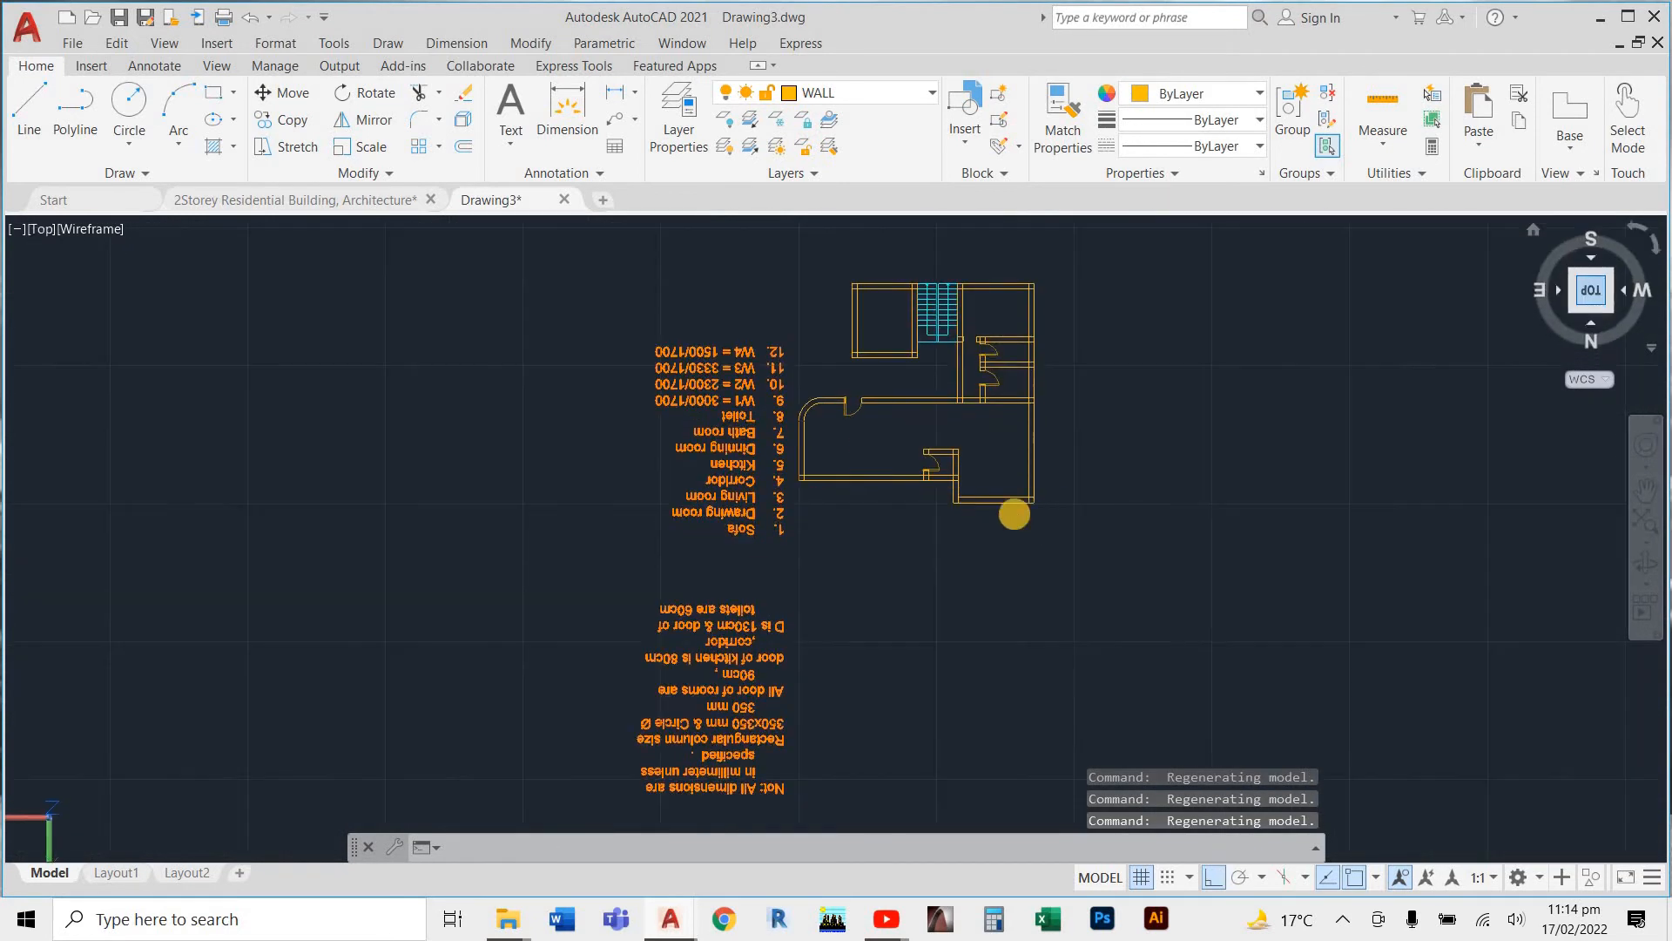
scroll(1016, 280, up, 6)
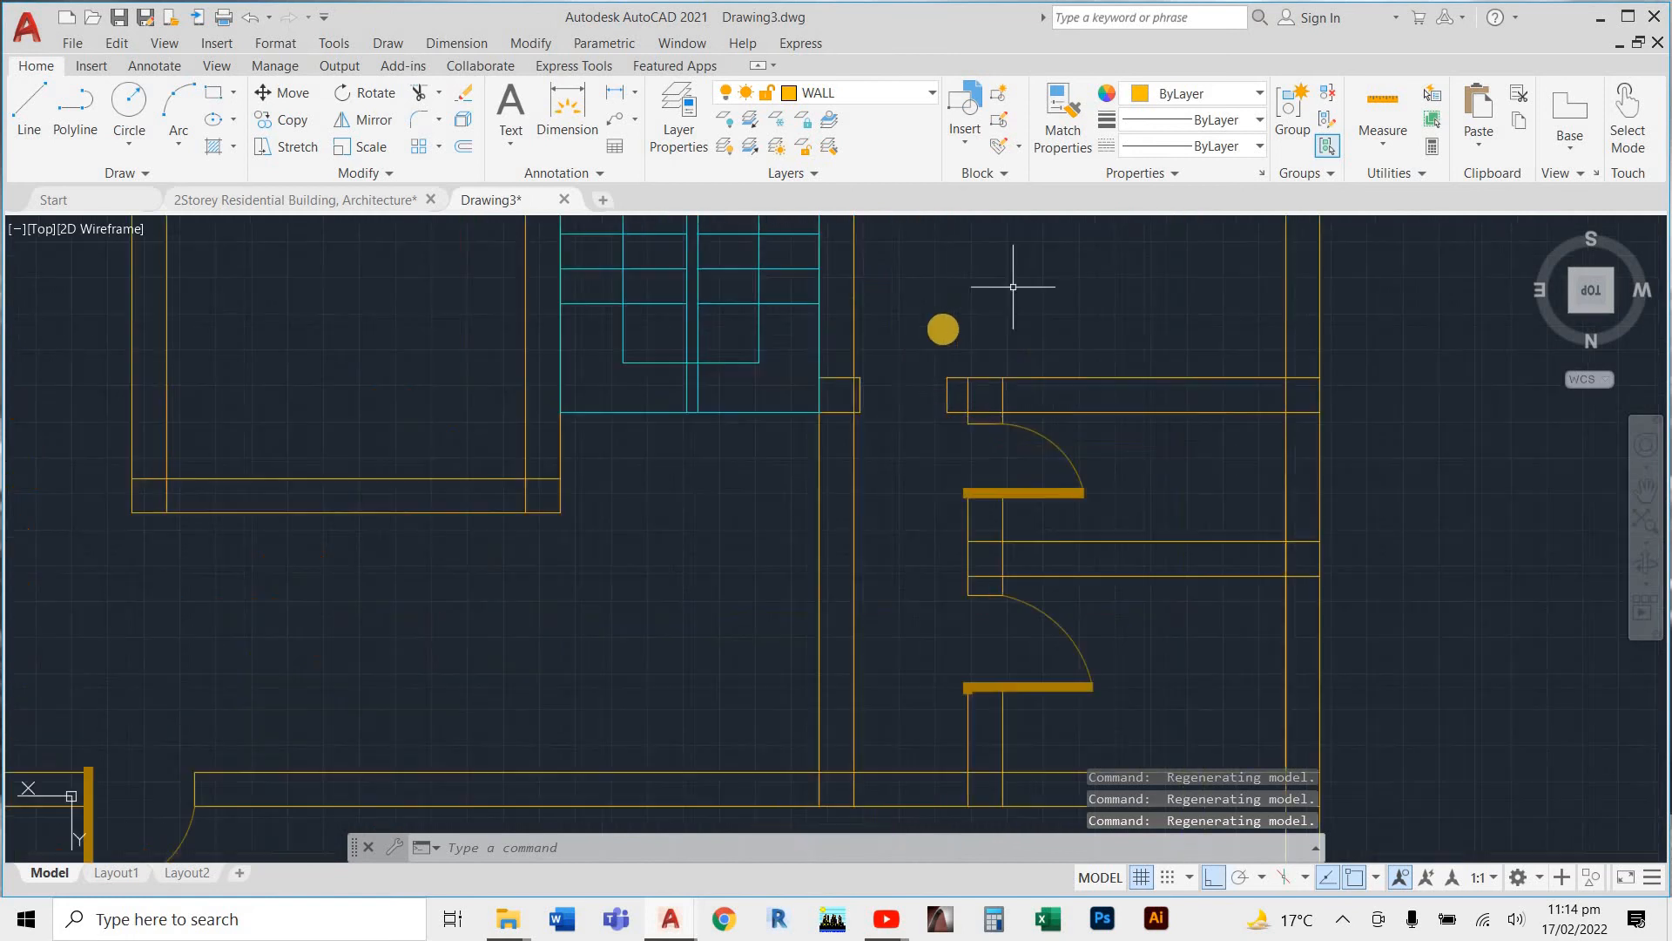
text(l)
key(Return)
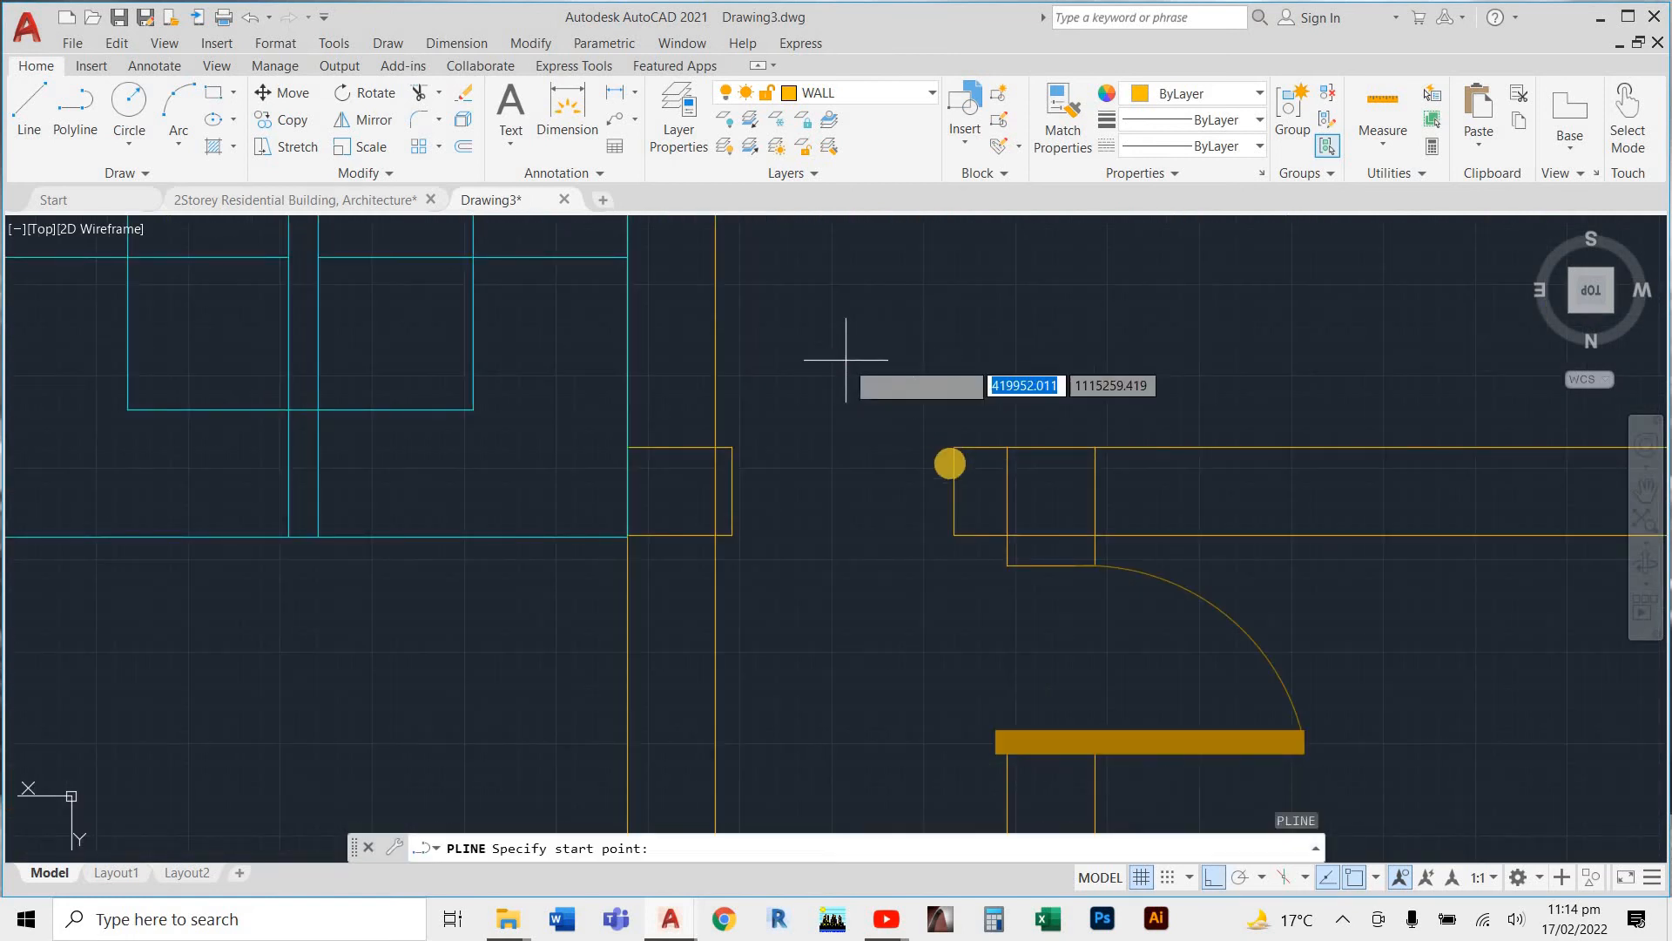
scroll(980, 531, up, 3)
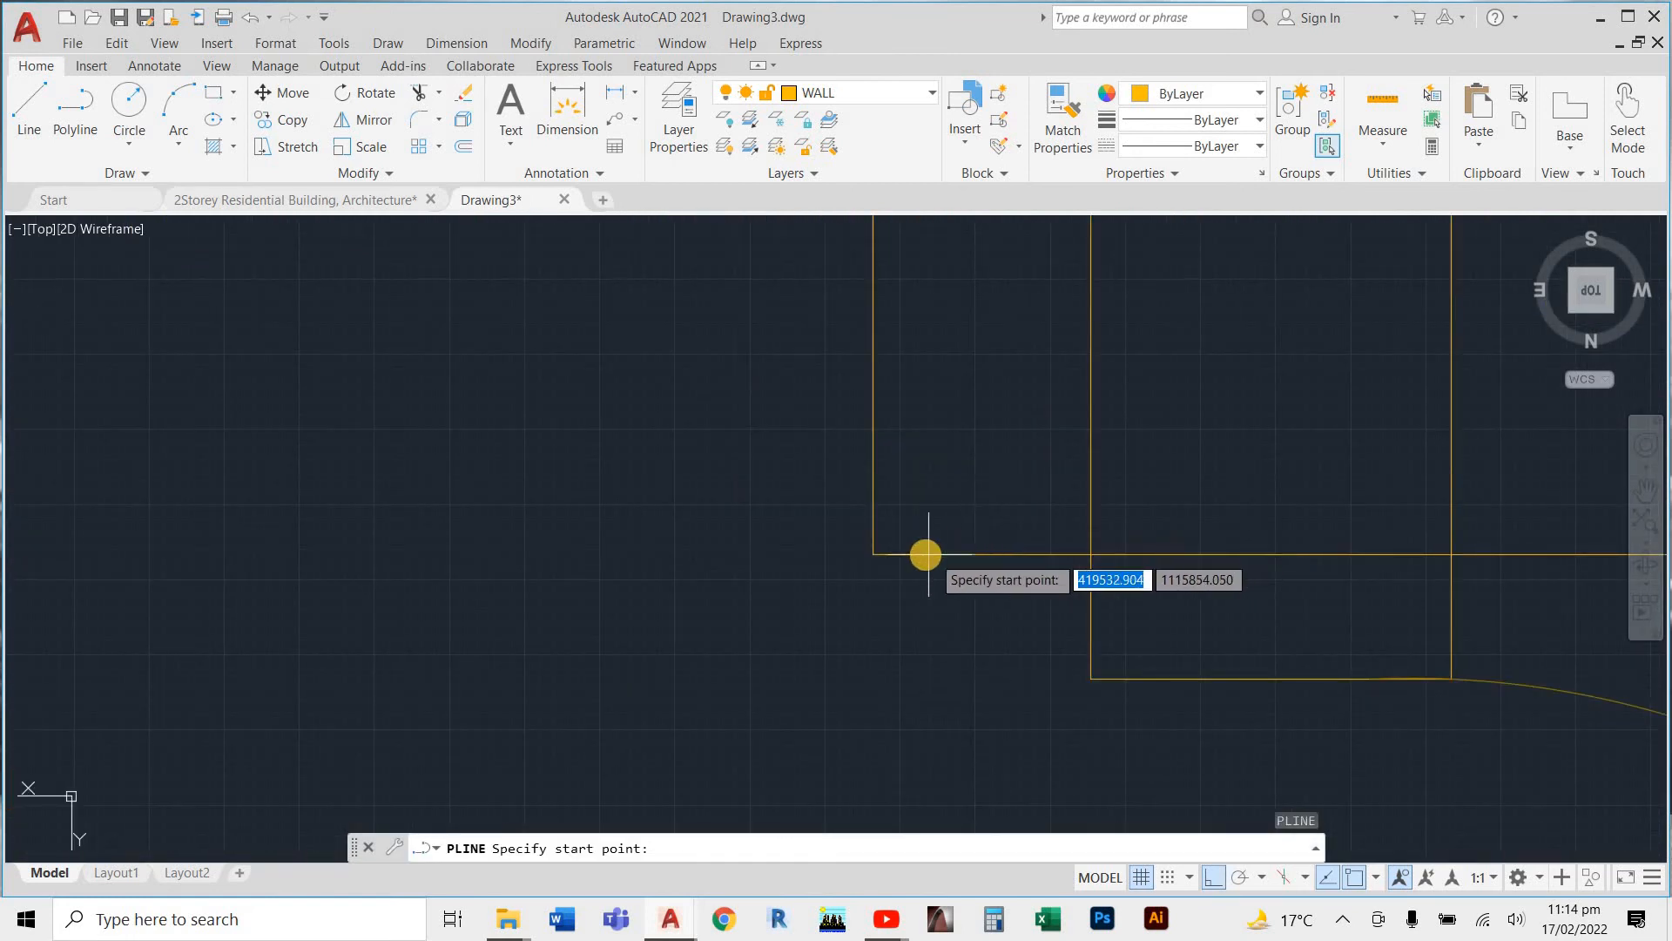
click(874, 554)
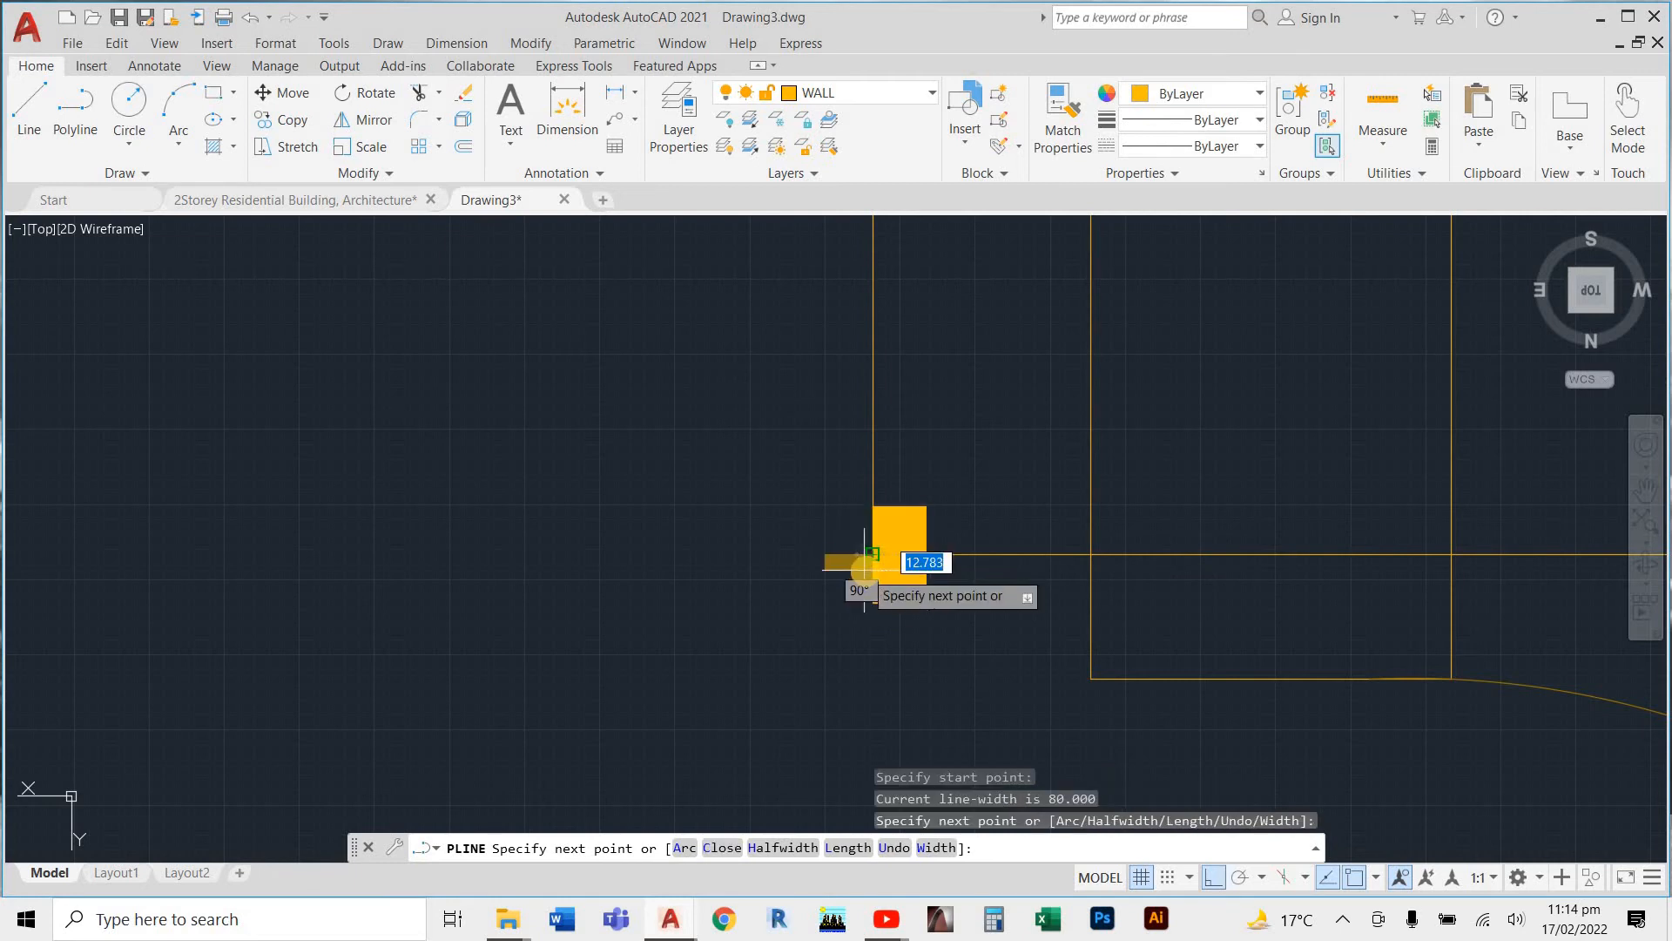
key(Escape)
click(902, 526)
key(Escape)
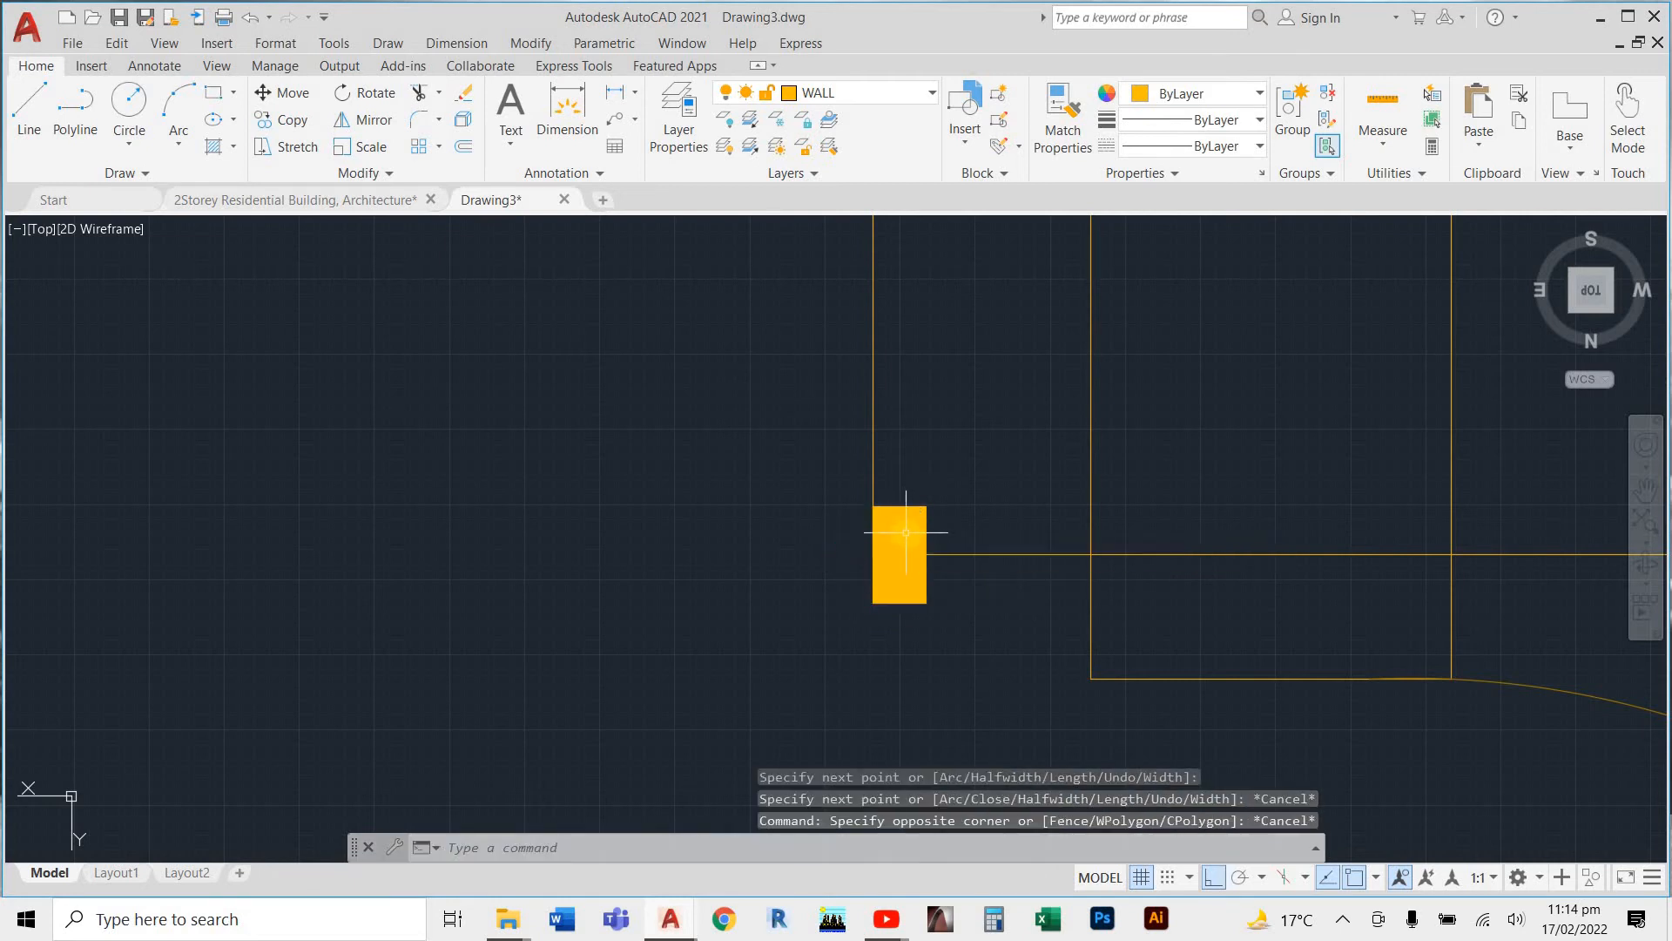
key(ctrl+z)
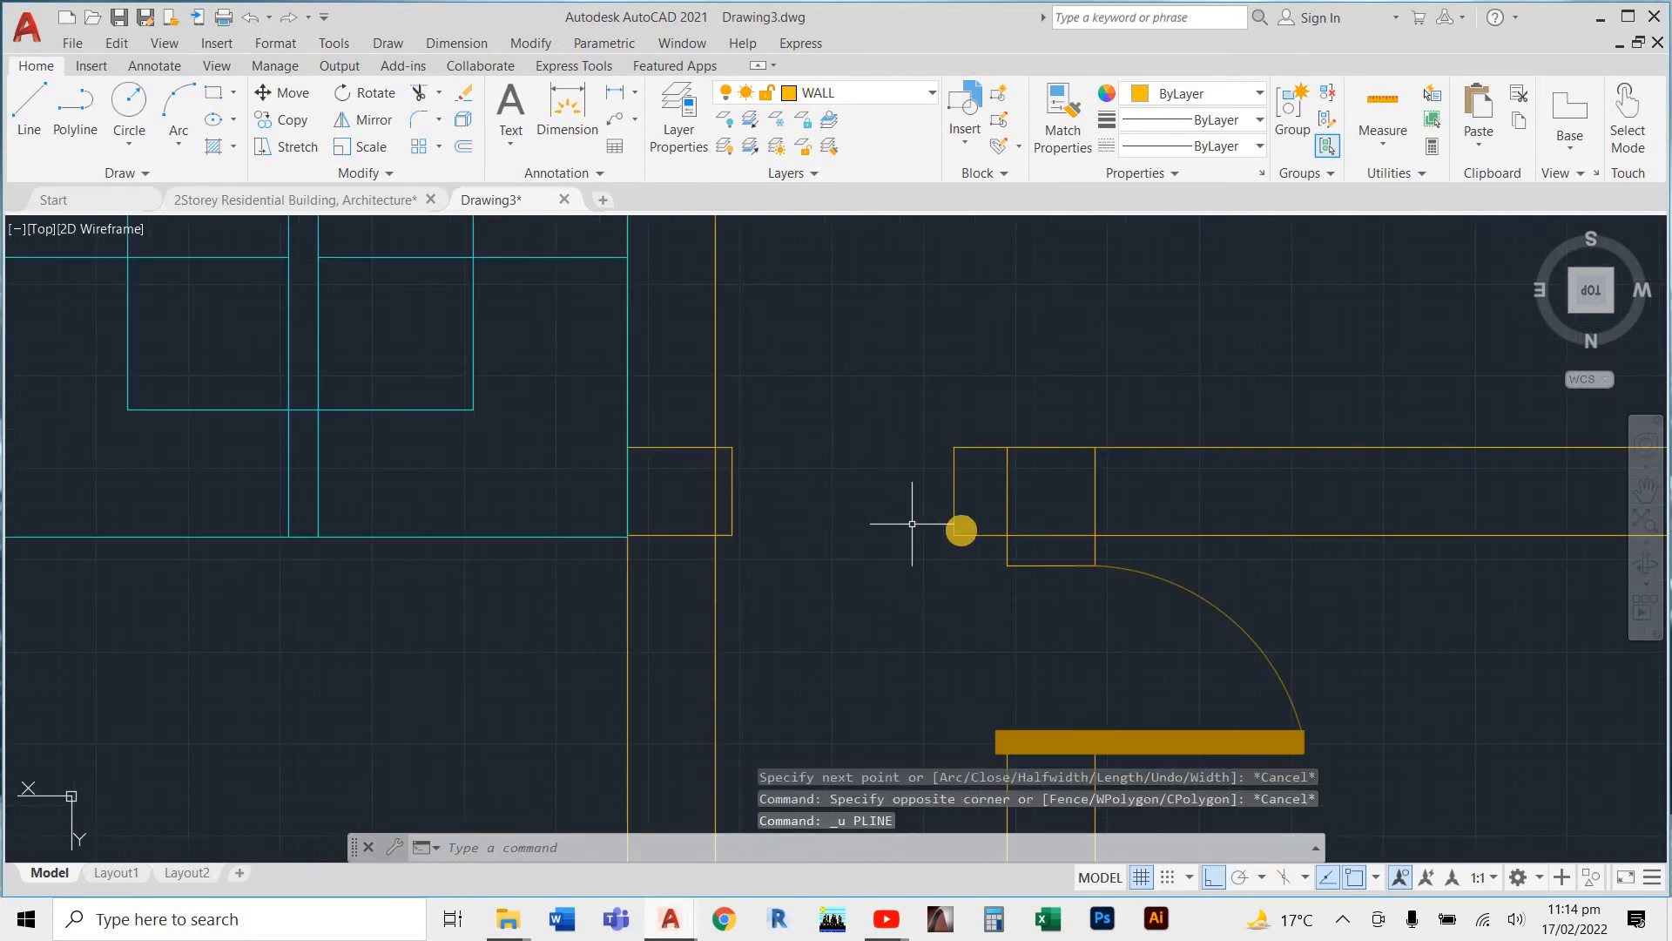
Make DOOR the current layer and draw the 80-wide polyline door leaf at the opening's west jamb, about 1000 long towards the south
click(835, 92)
click(839, 149)
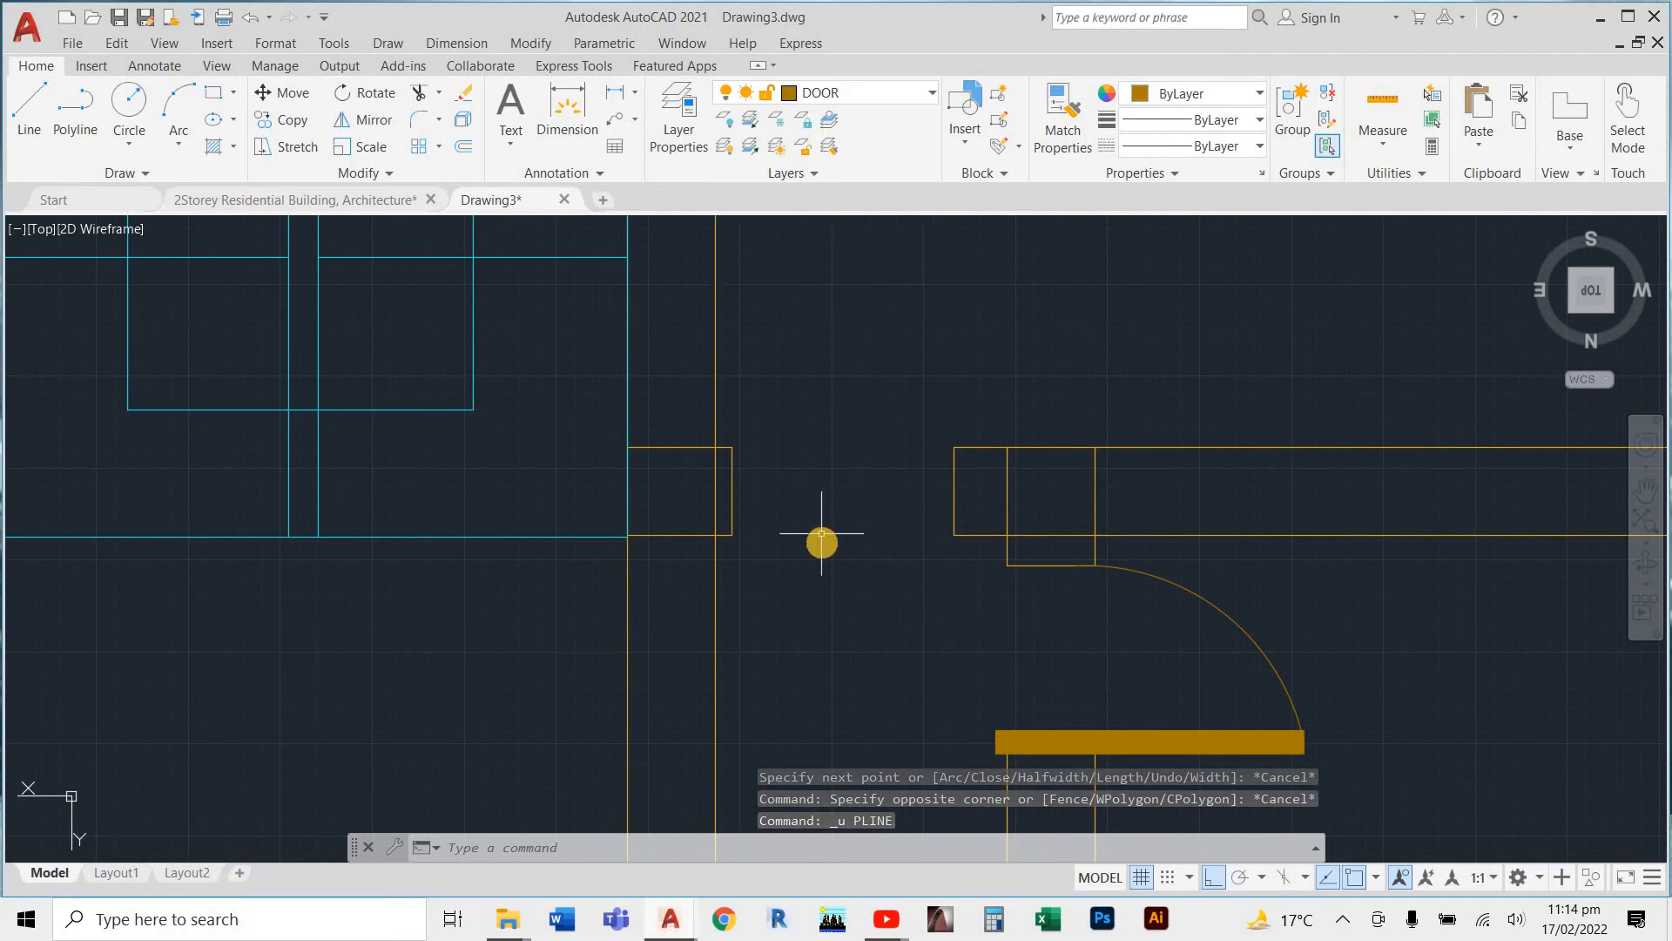
text(pl)
key(Return)
scroll(978, 545, up, 2)
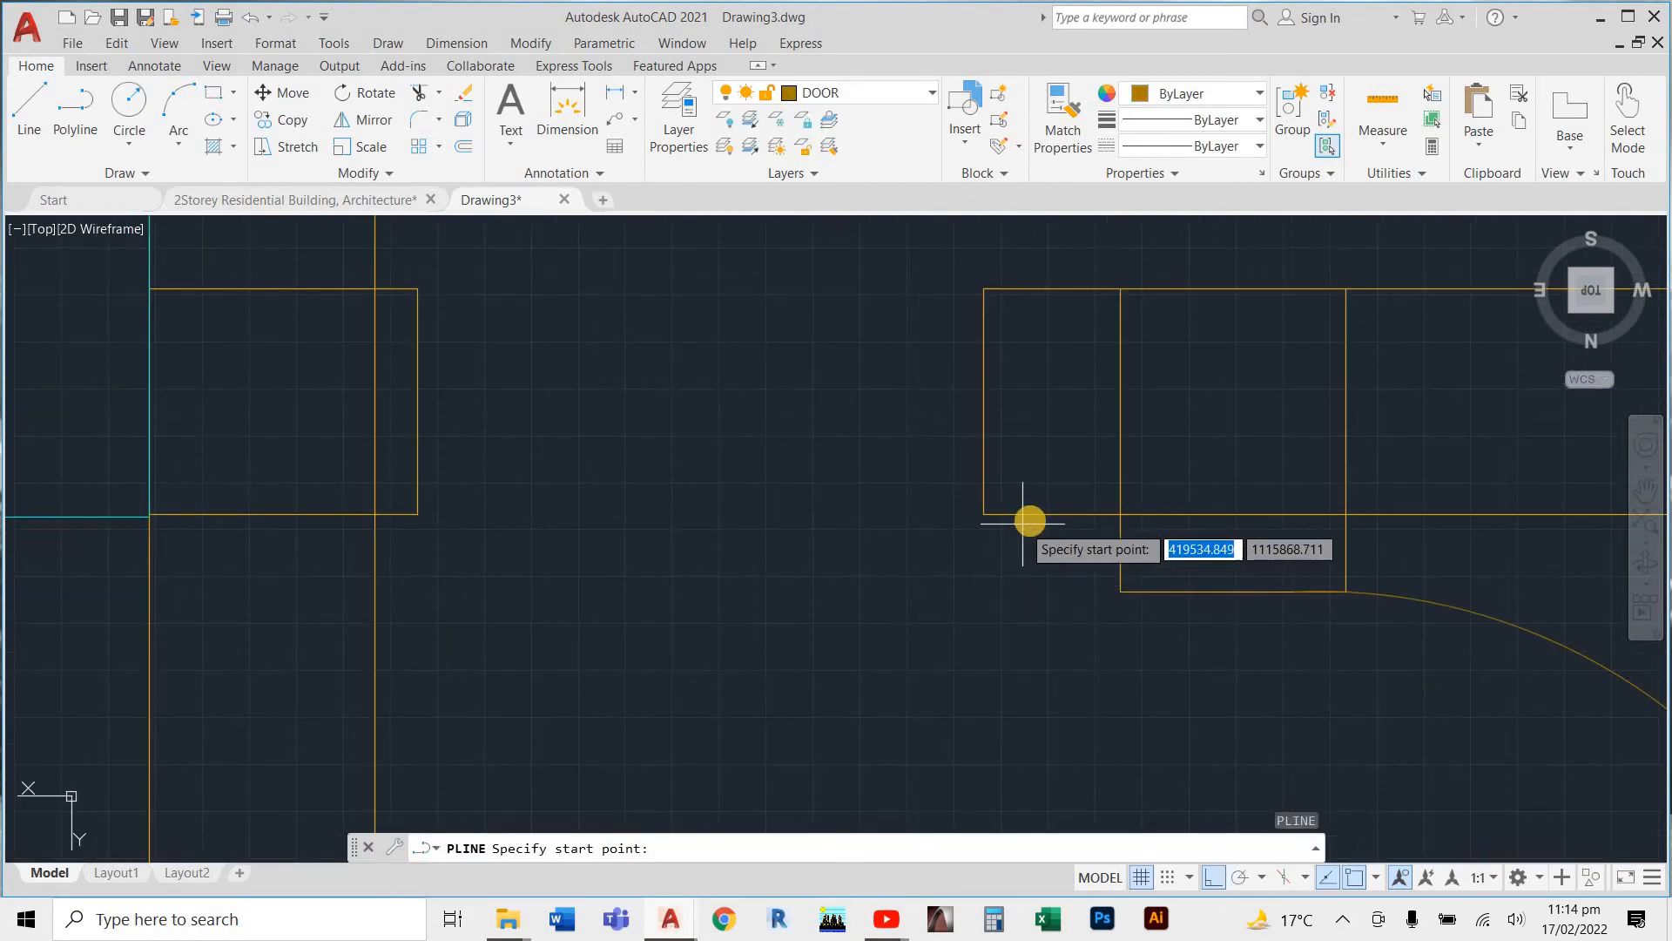
click(1014, 514)
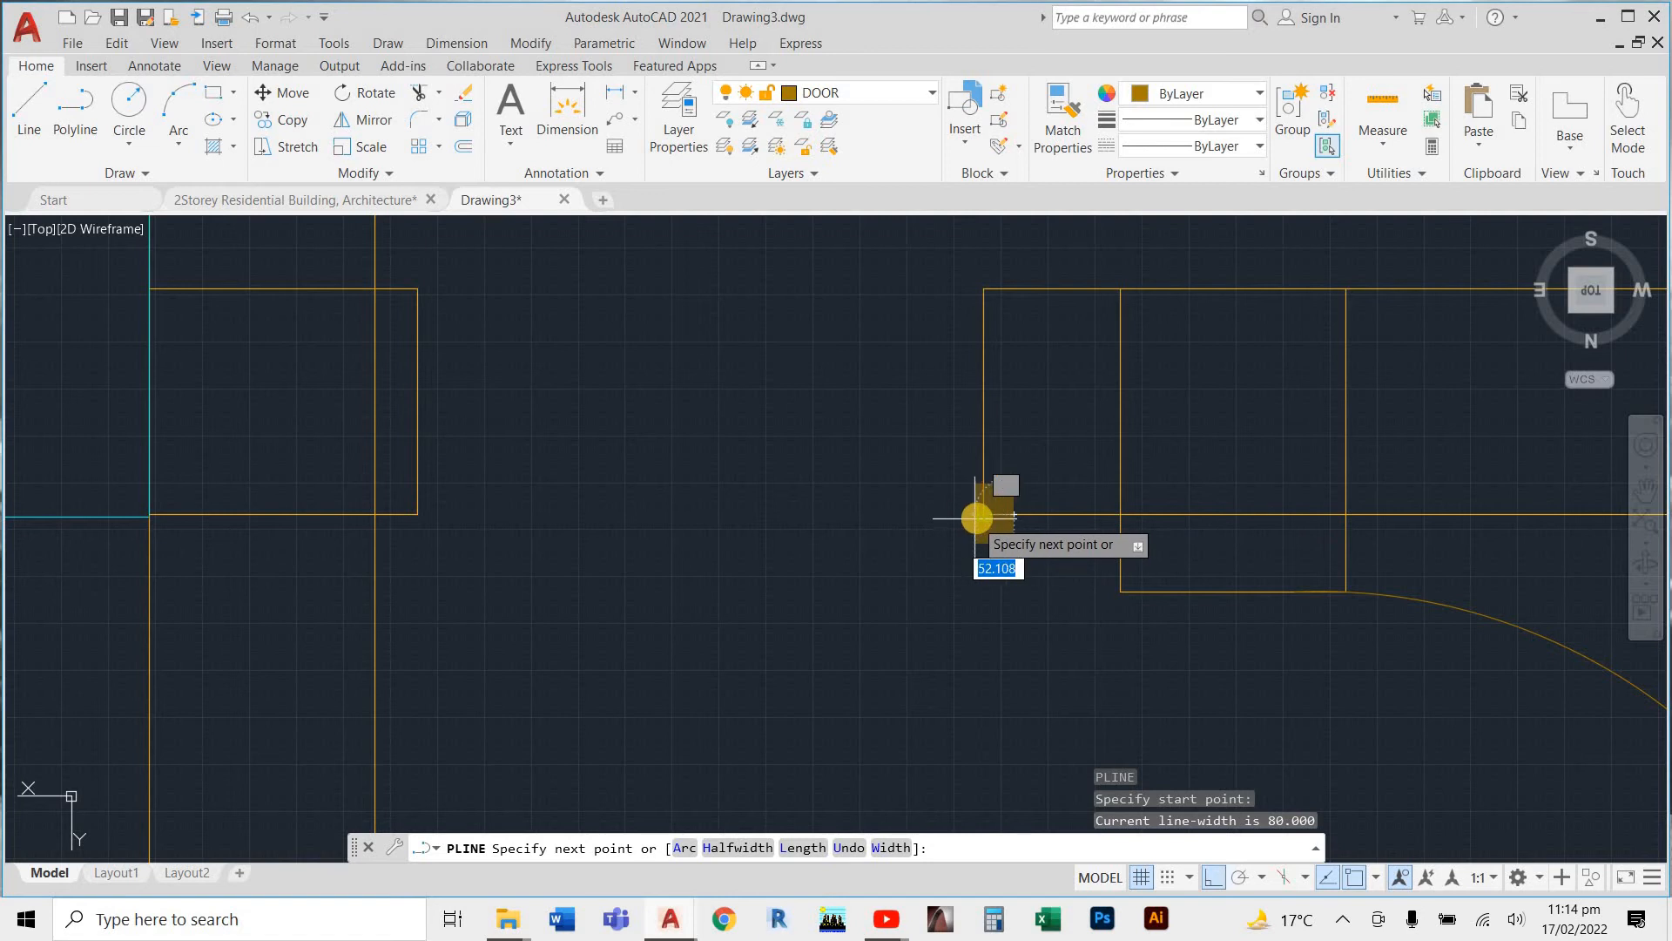
click(978, 516)
scroll(975, 392, down, 3)
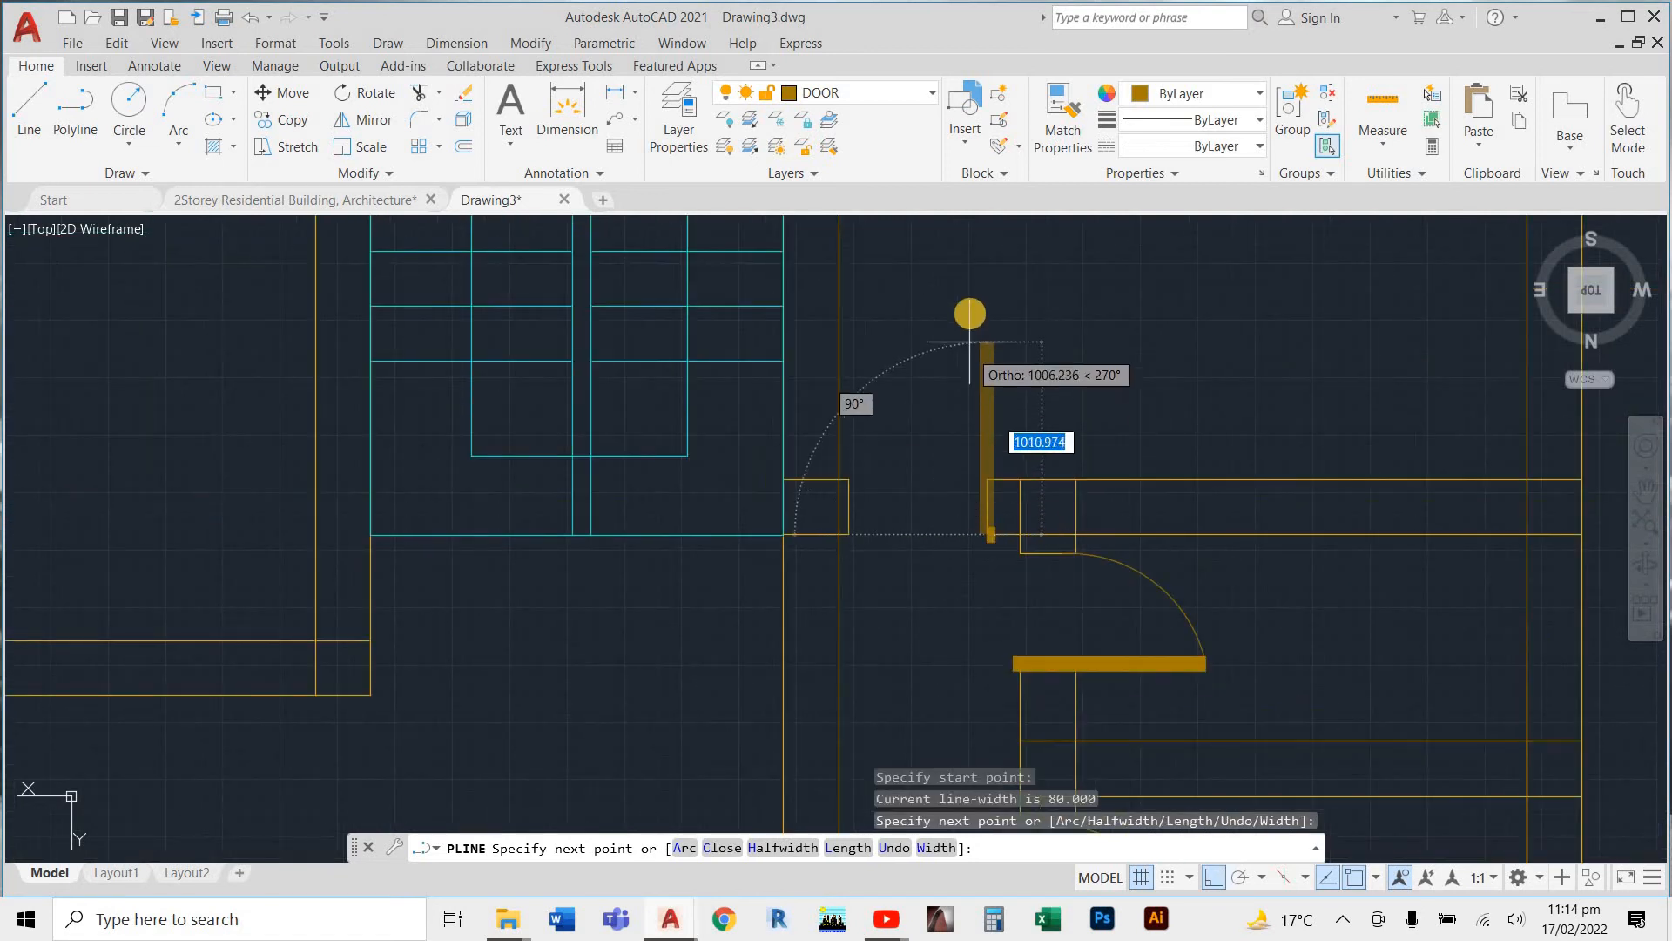
click(977, 351)
key(Escape)
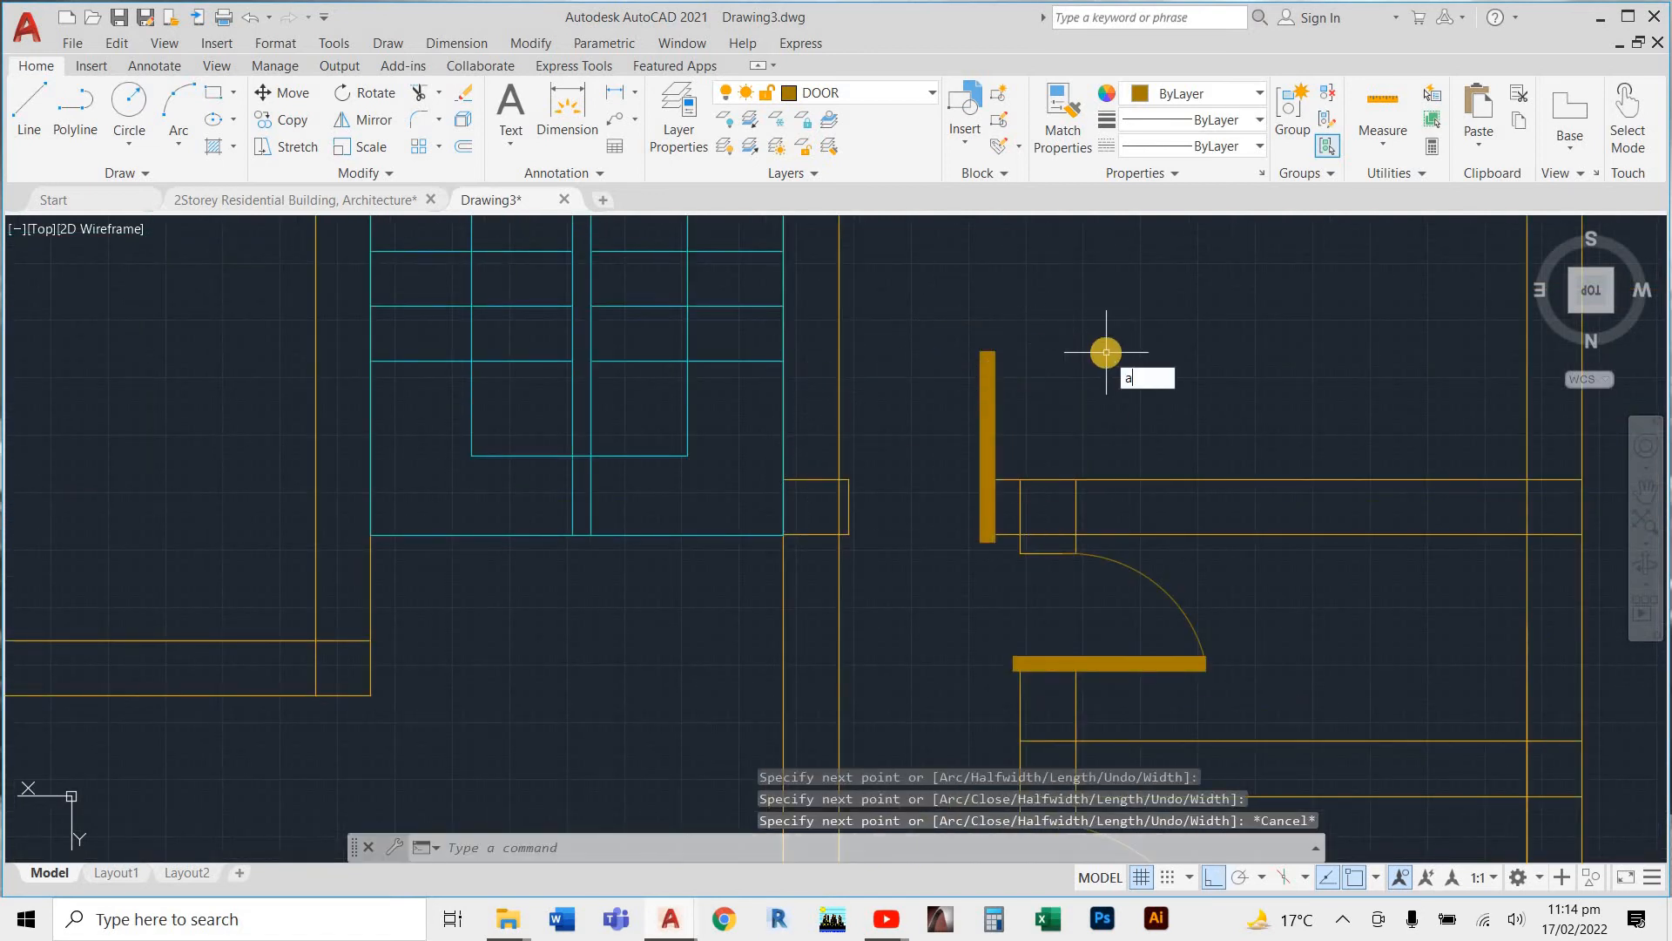
Draw a three-point swing arc from the leaf's free end through the opposite wall end's corner, ending beyond the neighbouring toilet door
key(Return)
click(986, 352)
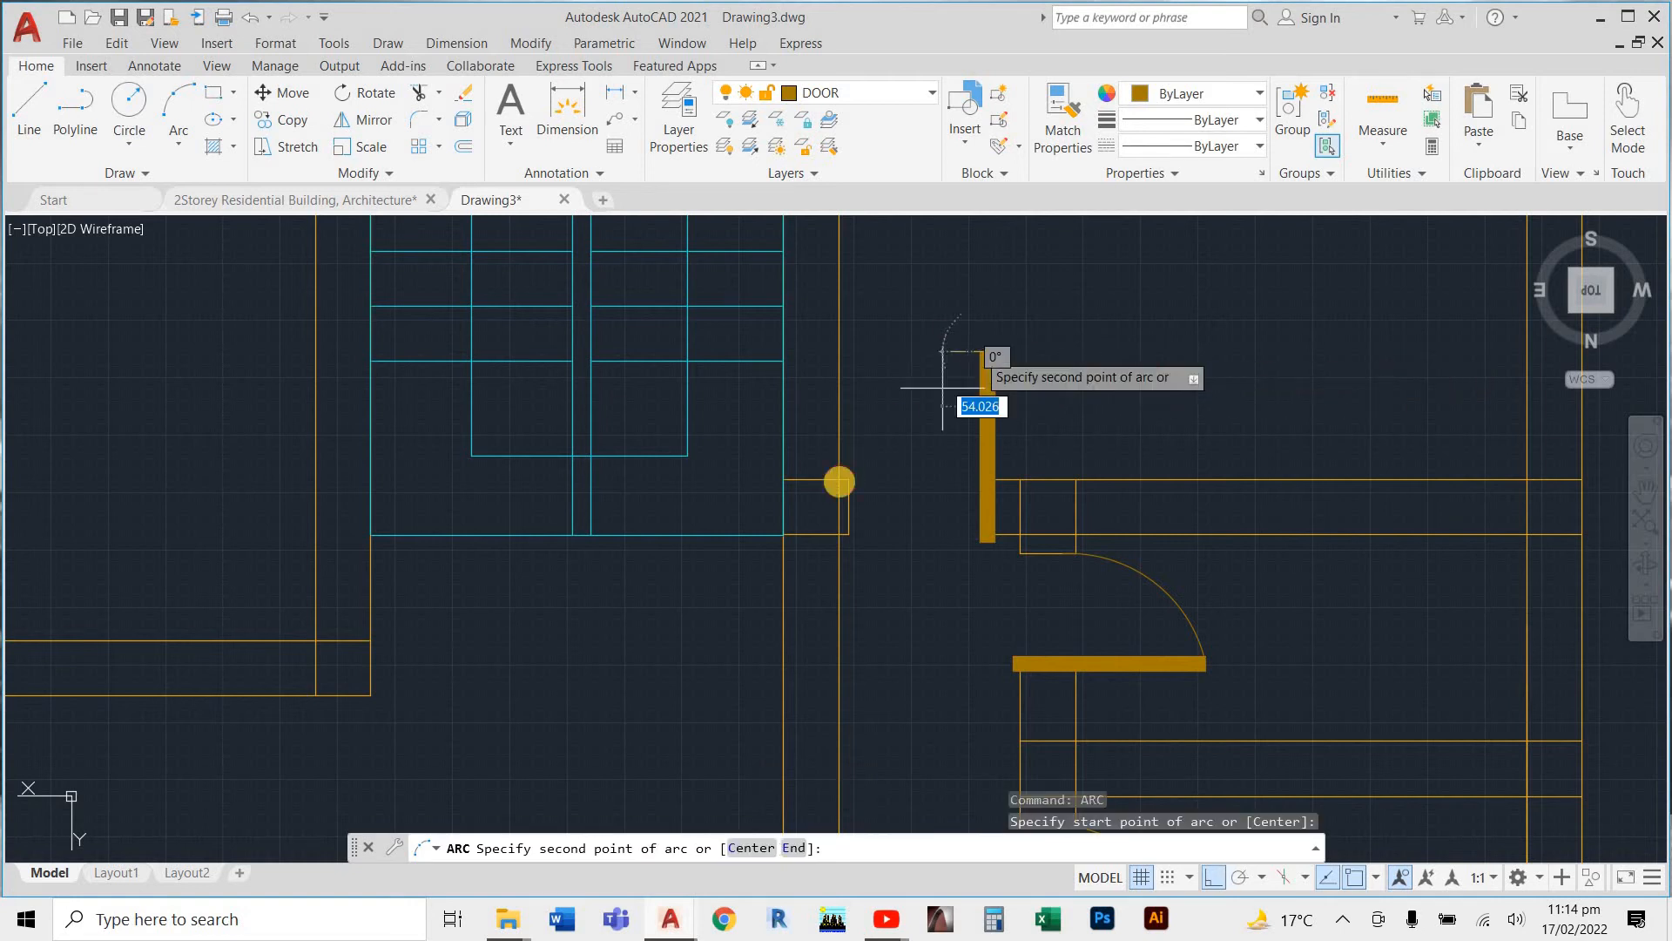
click(849, 483)
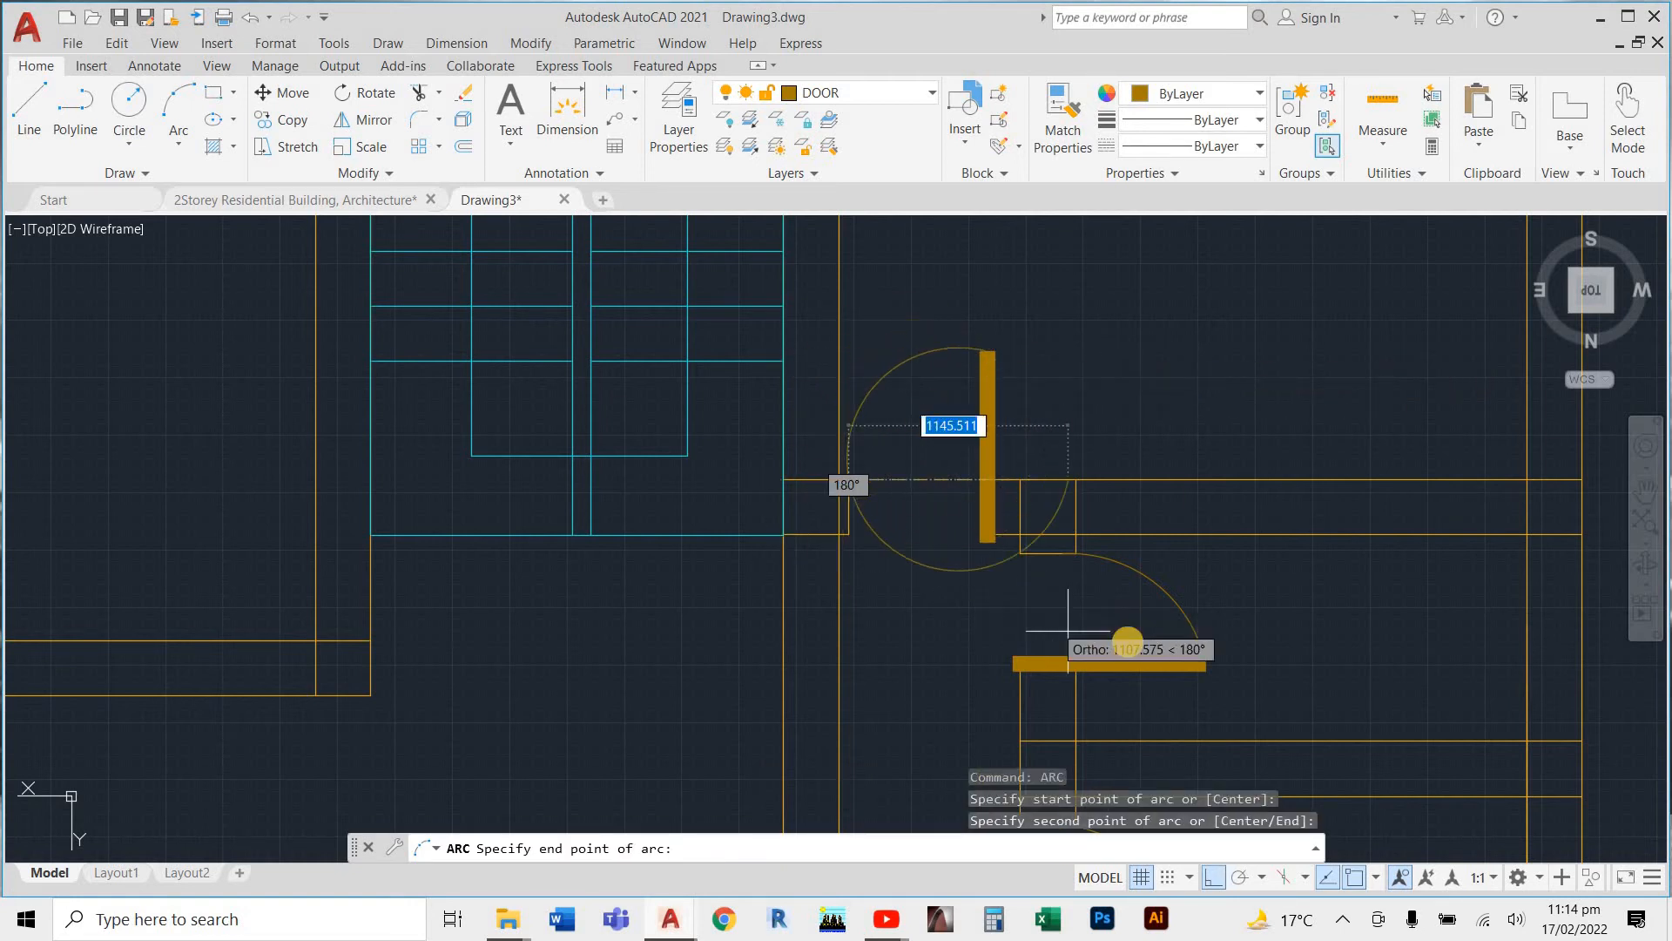
click(1148, 640)
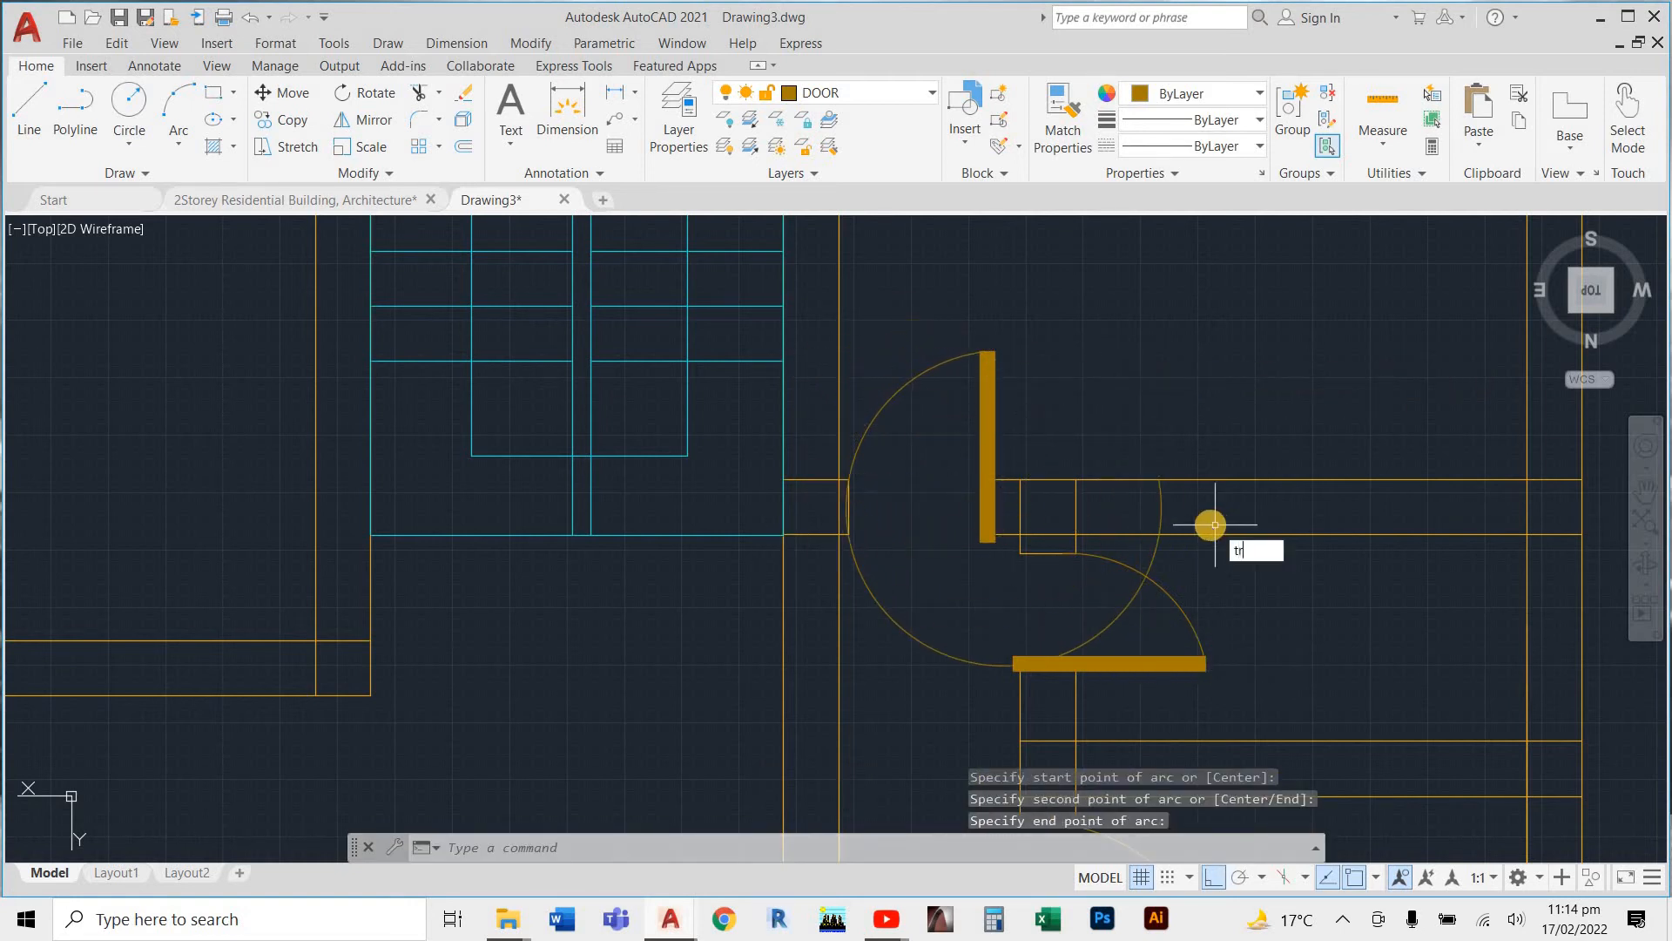
Trim the excess of the swing arc below the opening and across the neighbouring toilet door
key(Return)
click(967, 613)
click(885, 687)
scroll(1157, 534, up, 2)
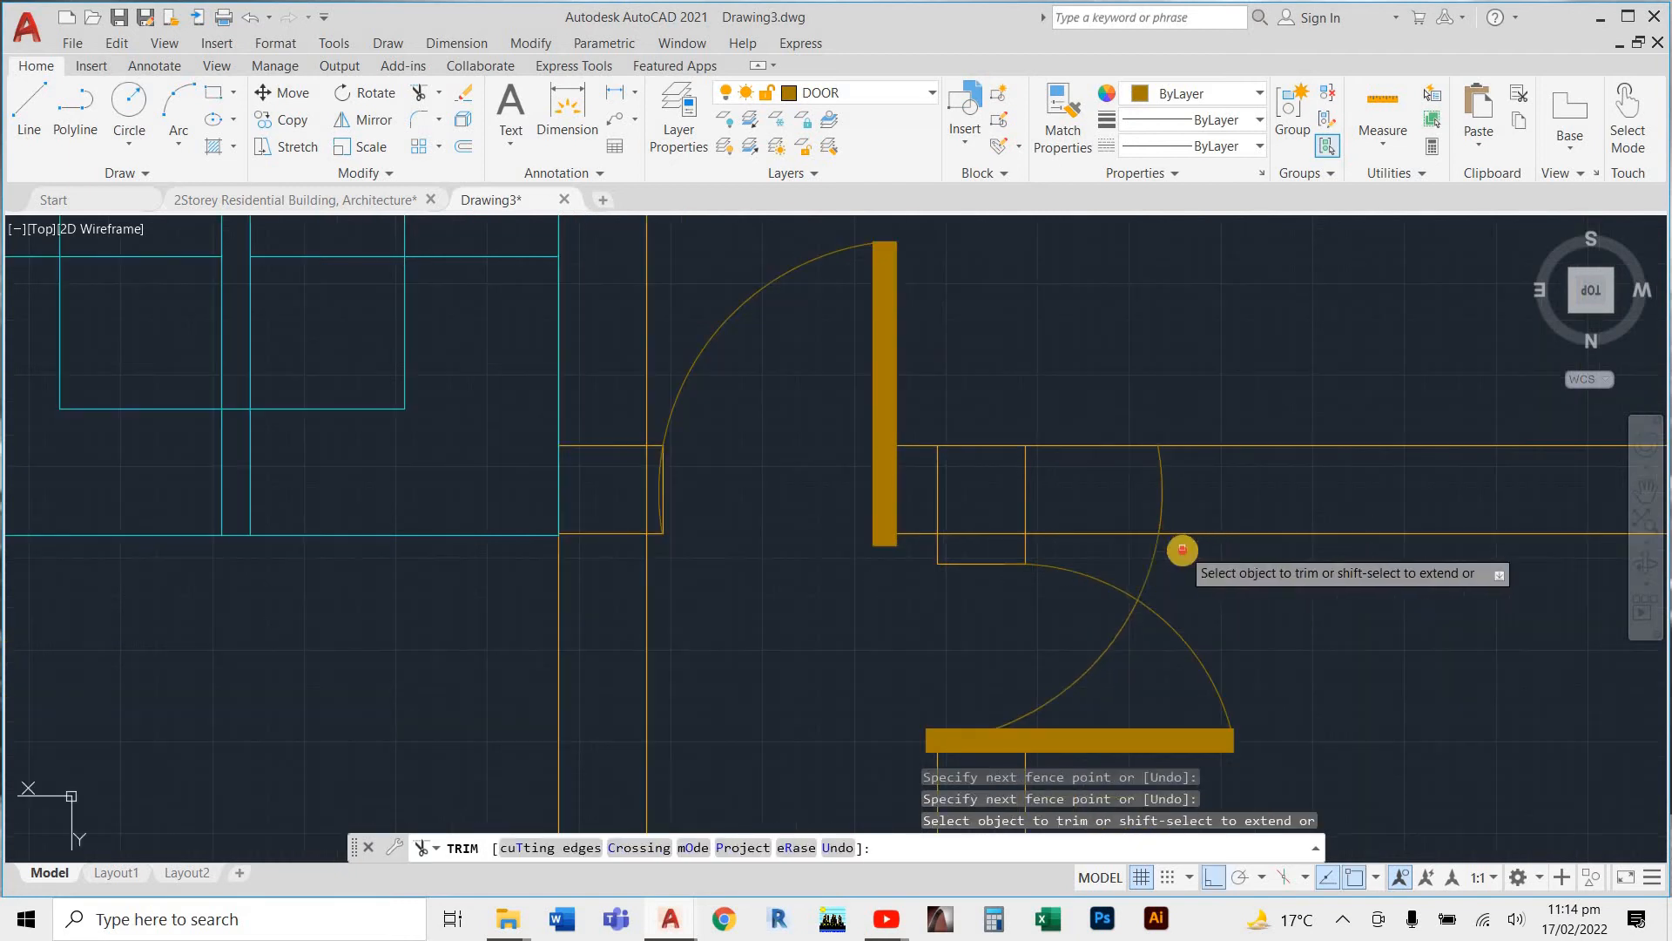
click(1182, 549)
click(1142, 573)
click(1117, 665)
click(1057, 660)
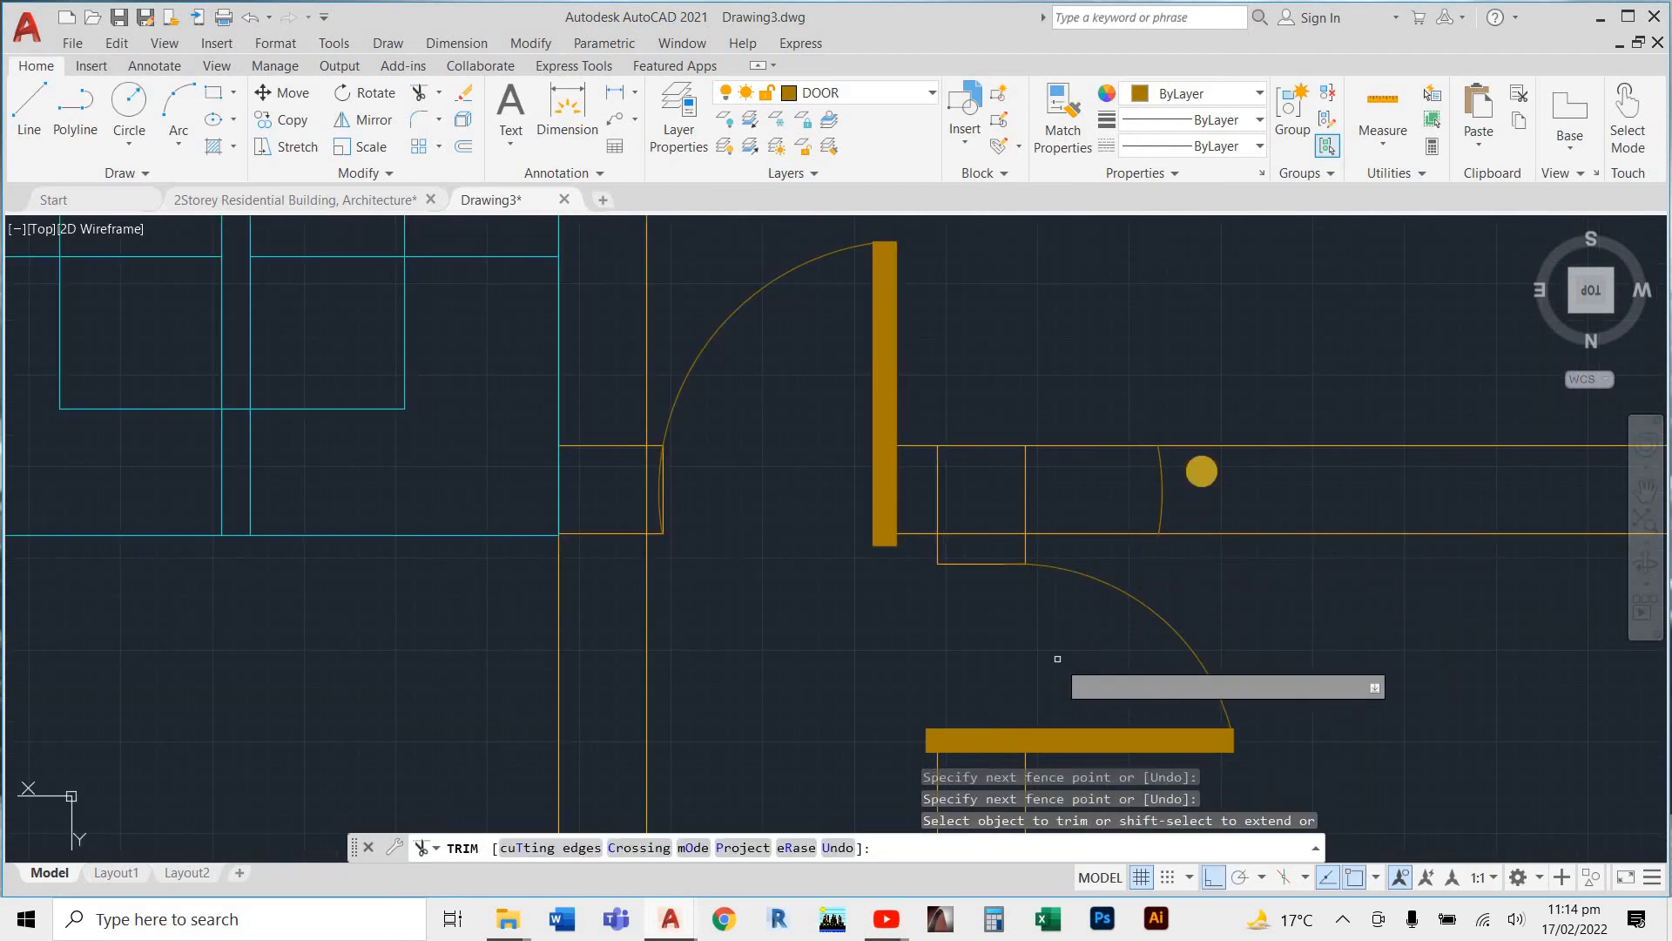
Trim the short piece of swing arc left inside the wall end next to the stairs
scroll(664, 486, up, 4)
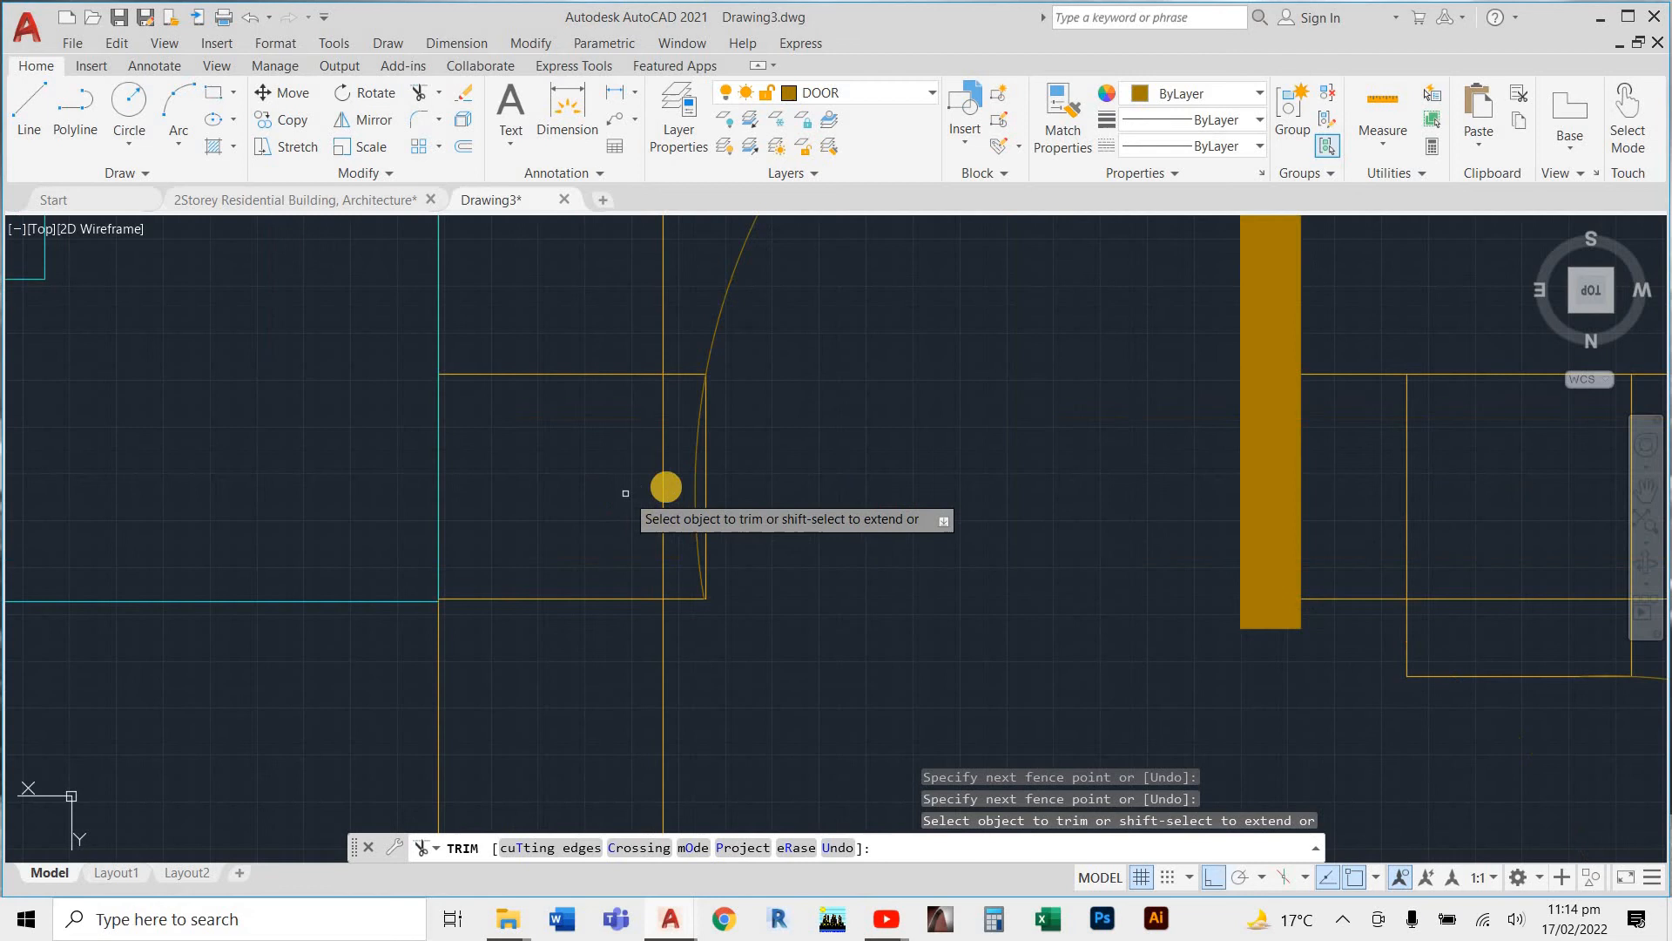
click(679, 480)
click(710, 501)
scroll(901, 516, down, 6)
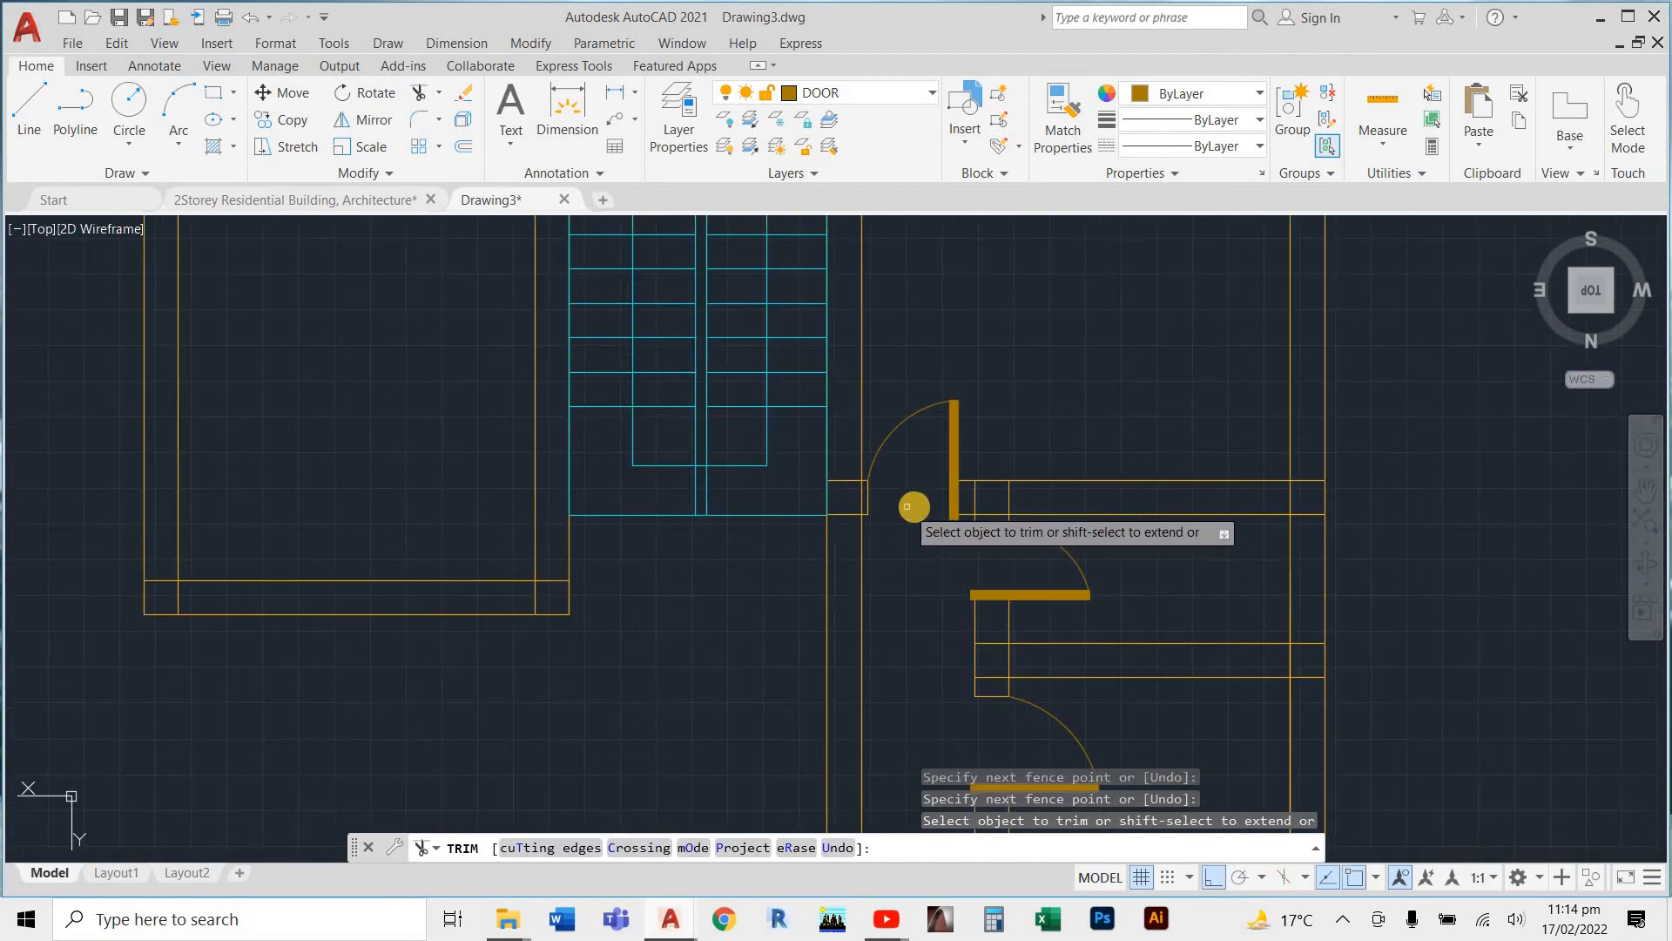
Turn the top view back so that north points up and leave the Trim command
scroll(907, 506, down, 5)
scroll(1023, 440, down, 5)
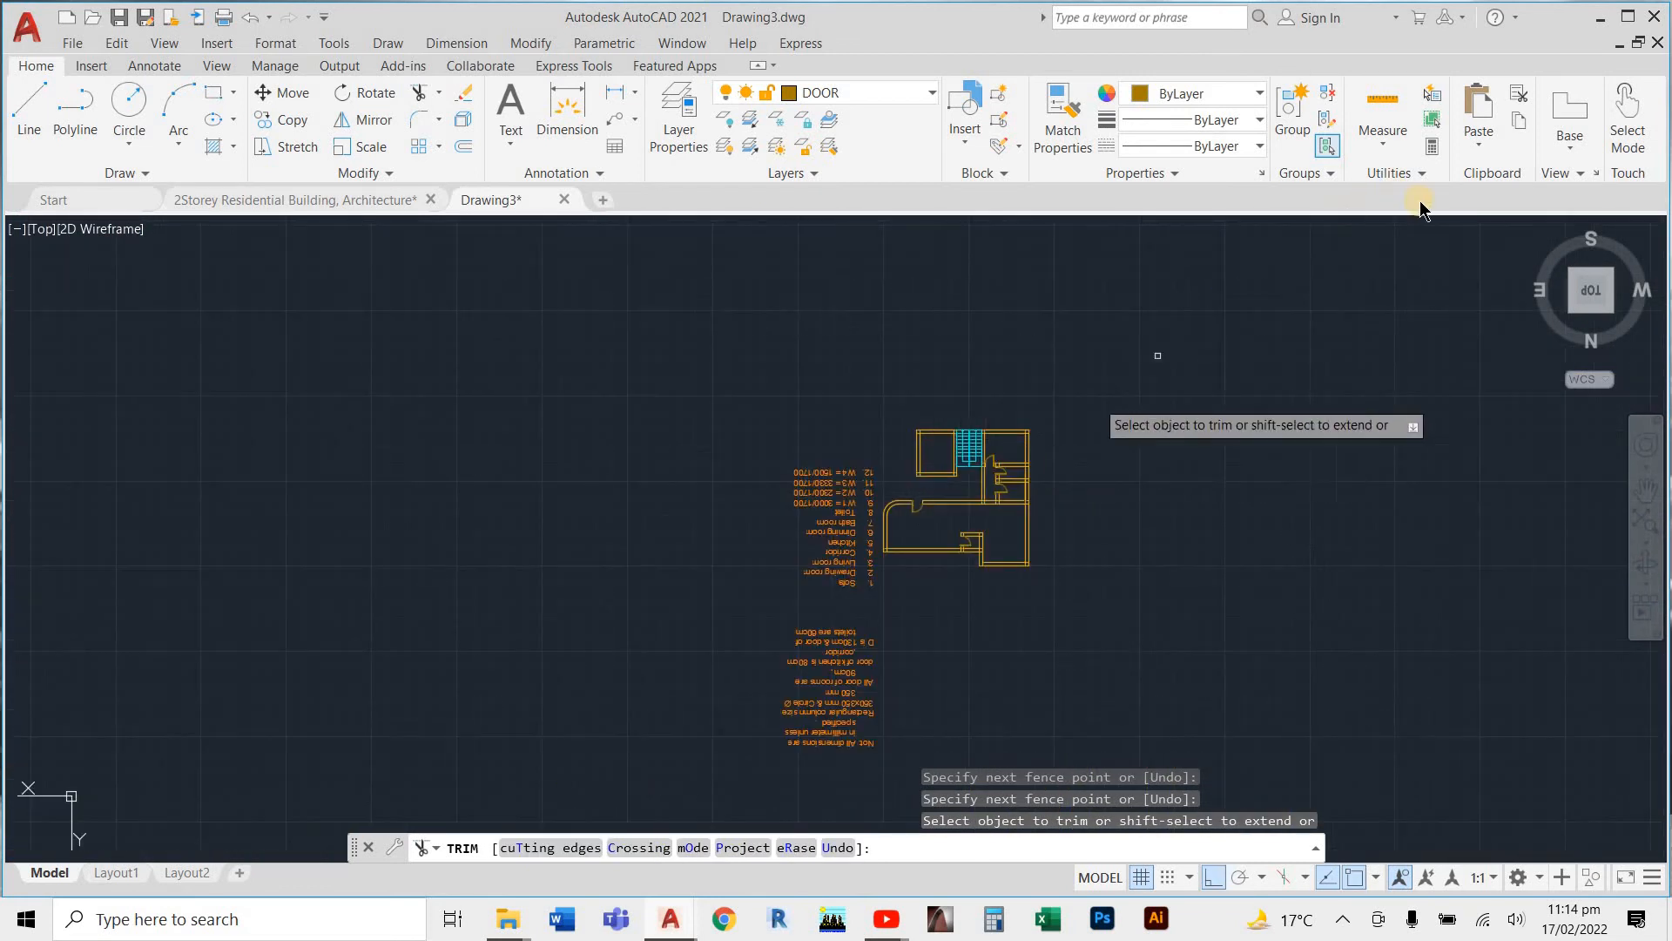
click(1588, 242)
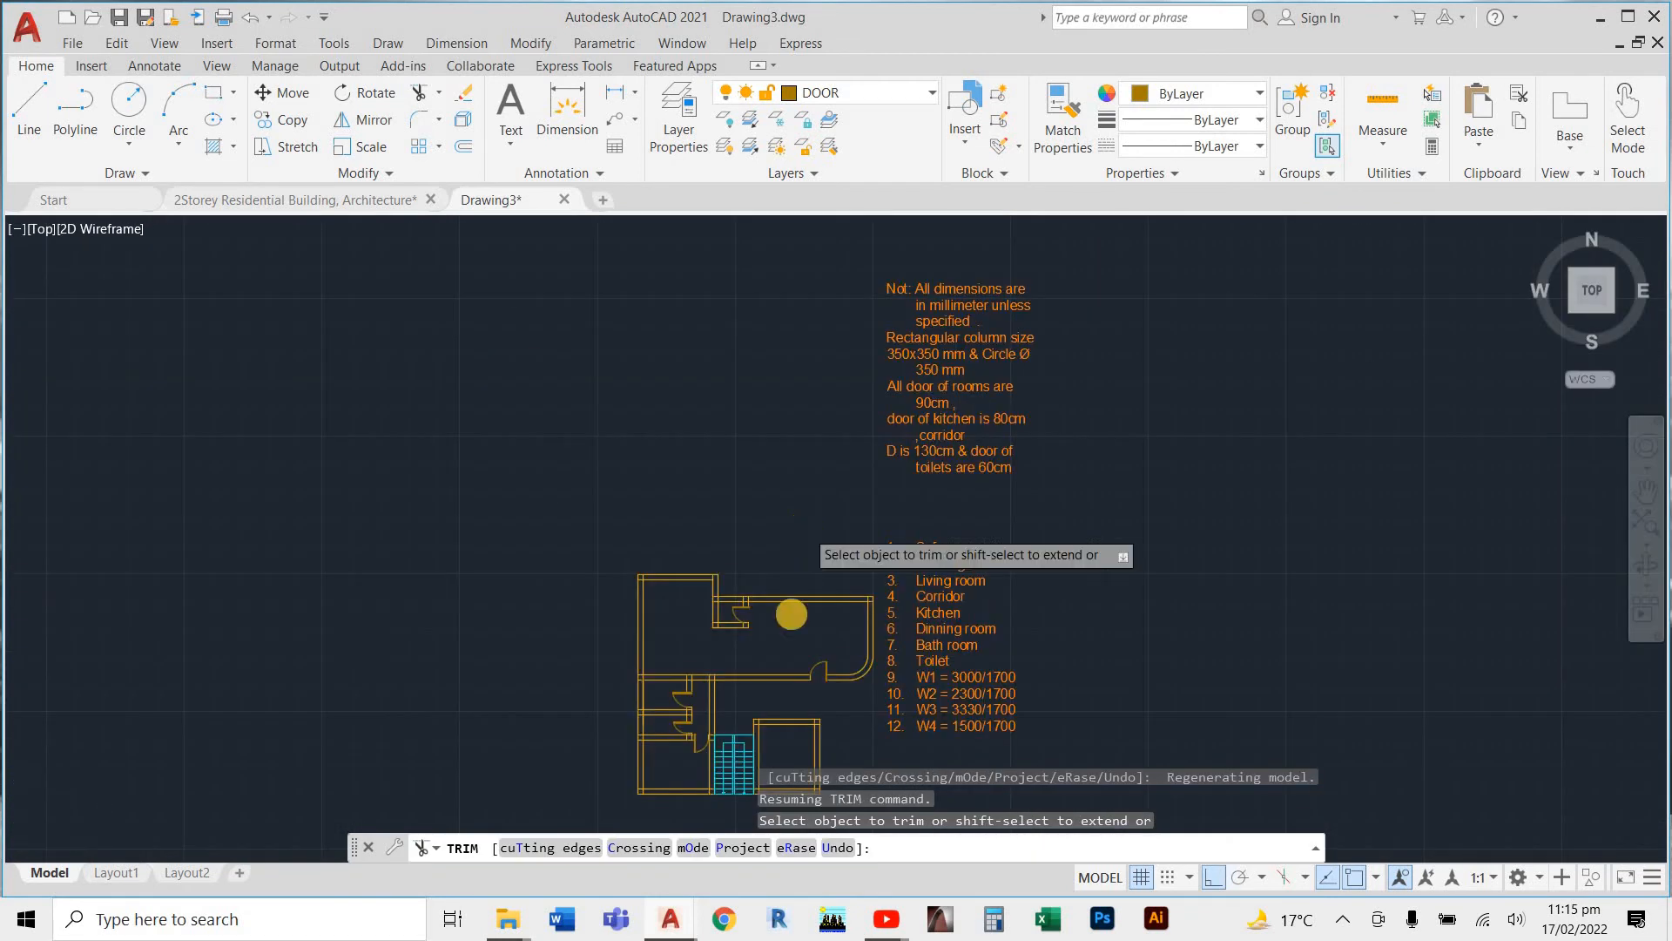
scroll(882, 482, up, 4)
scroll(882, 481, up, 4)
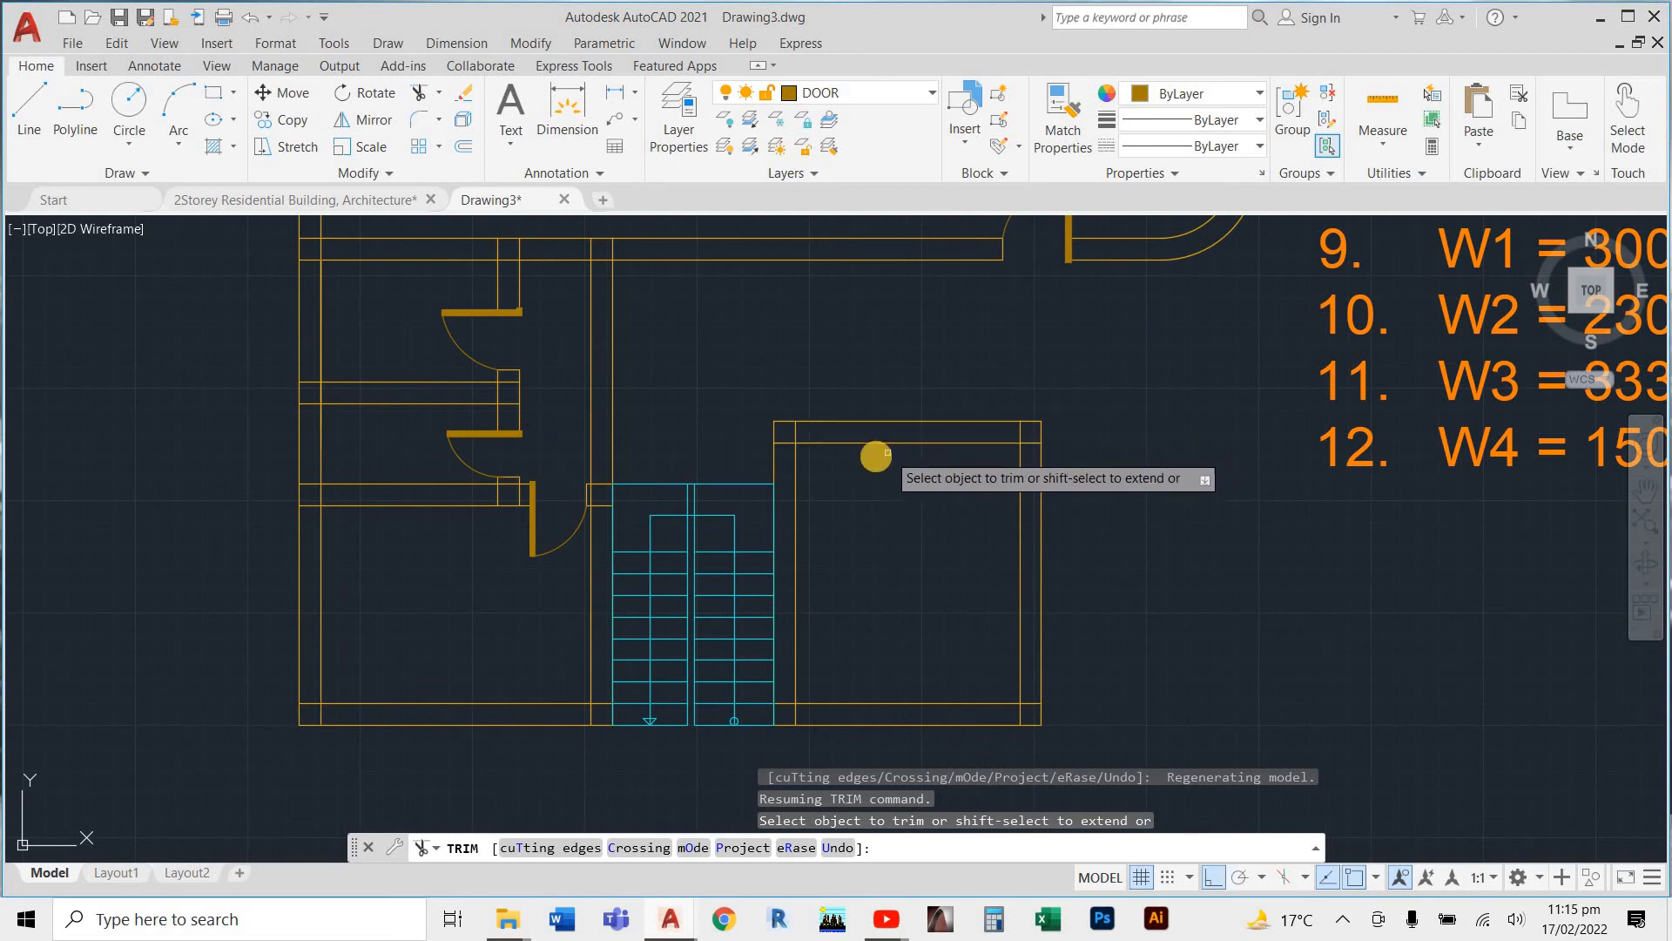
scroll(862, 445, up, 4)
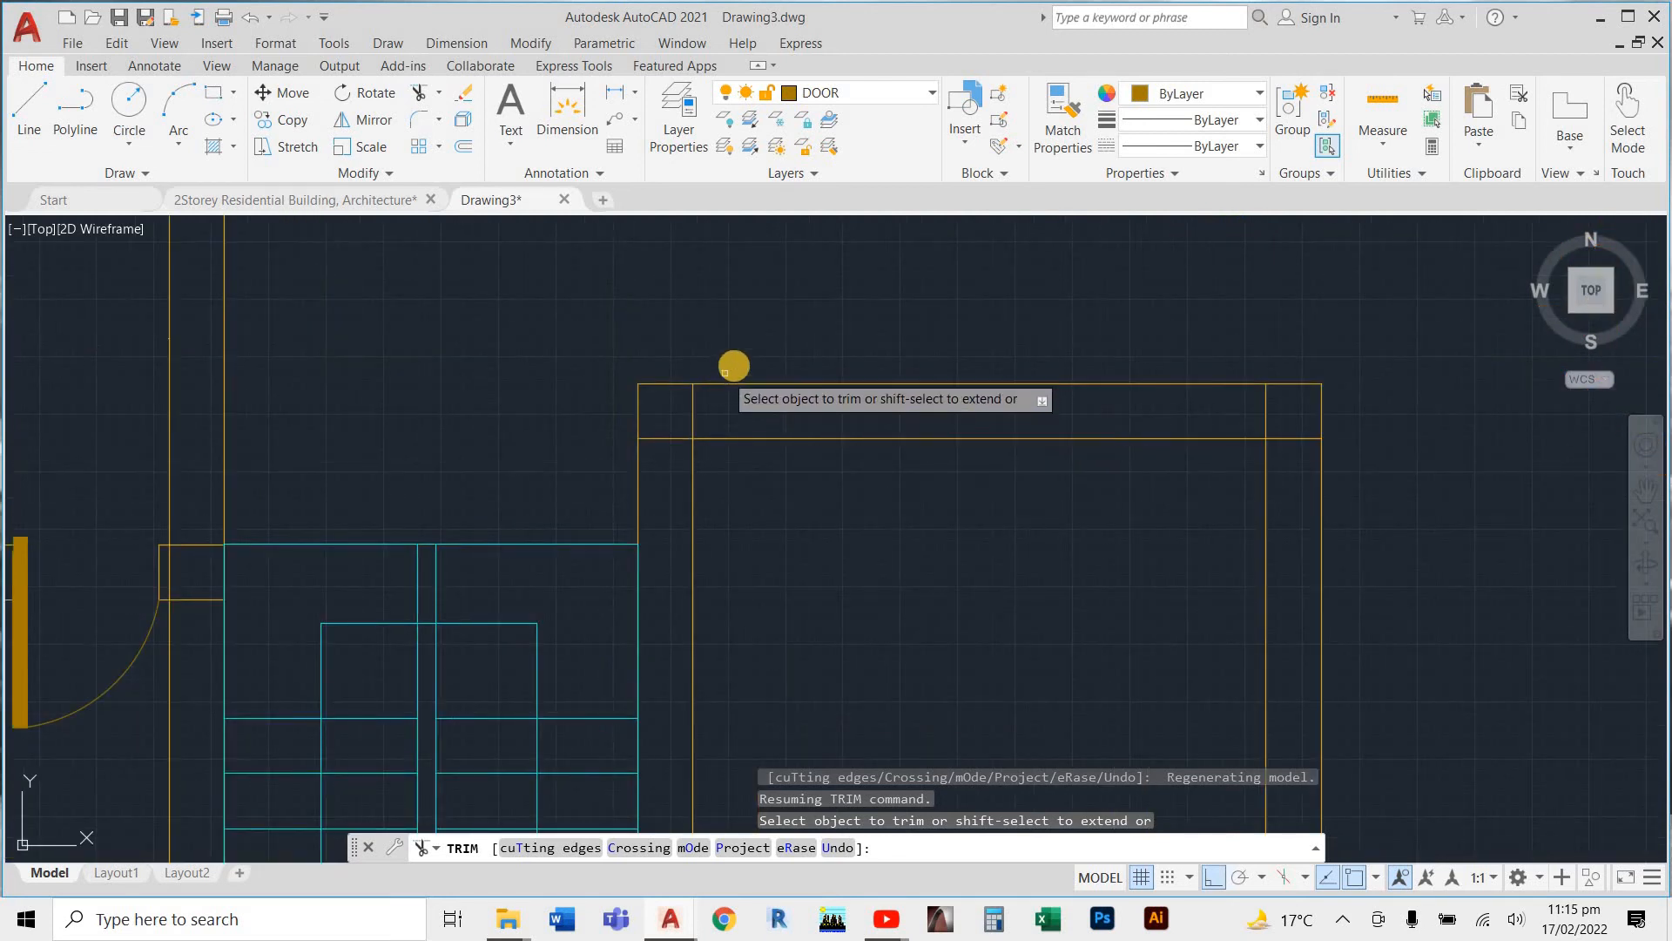
key(Escape)
key(Escape)
key(Escape)
Break a 900 mm door opening in the outer line of the north wall of the room east of the stairs, near its stair-side corner
key(Return)
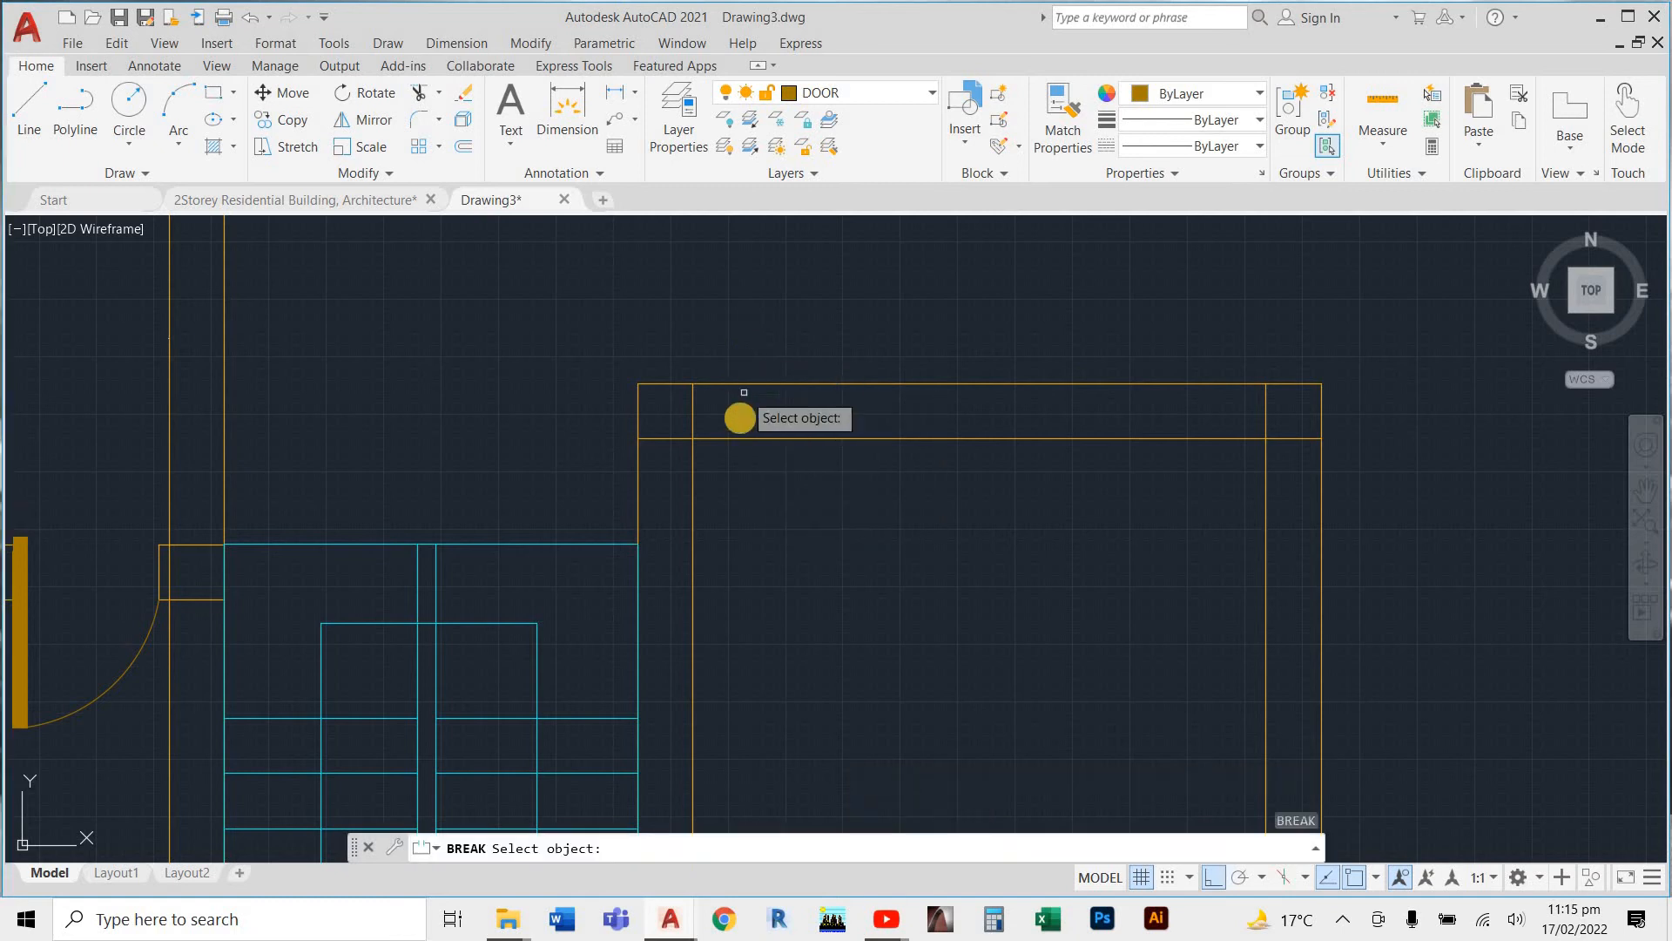
scroll(726, 426, up, 4)
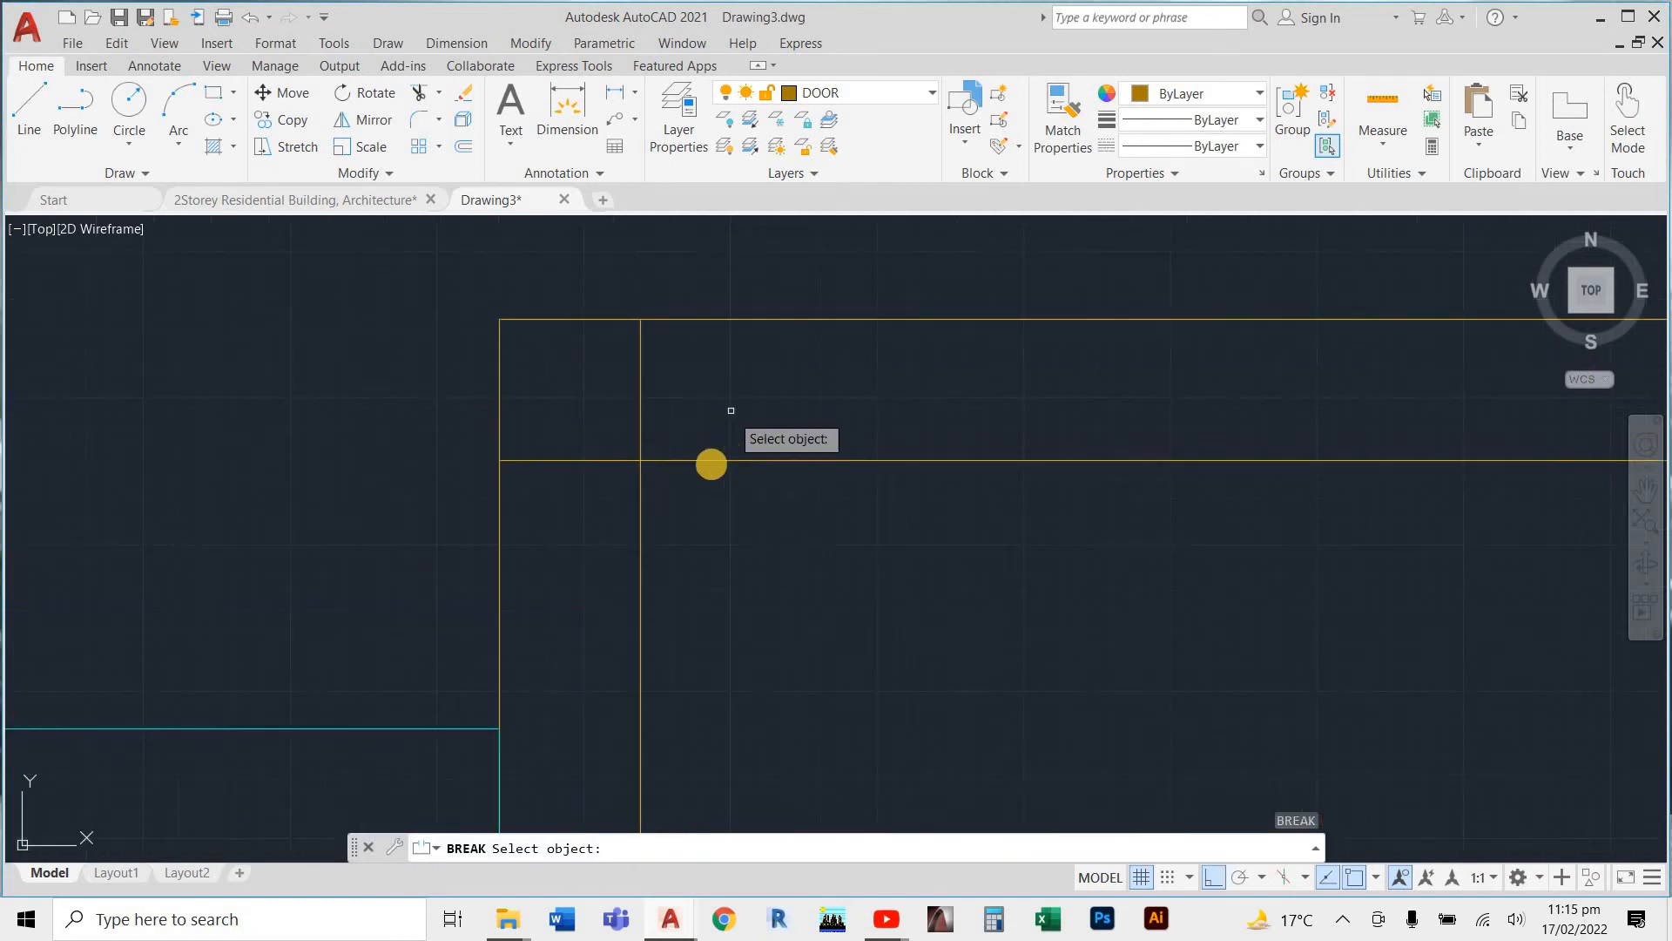
click(692, 319)
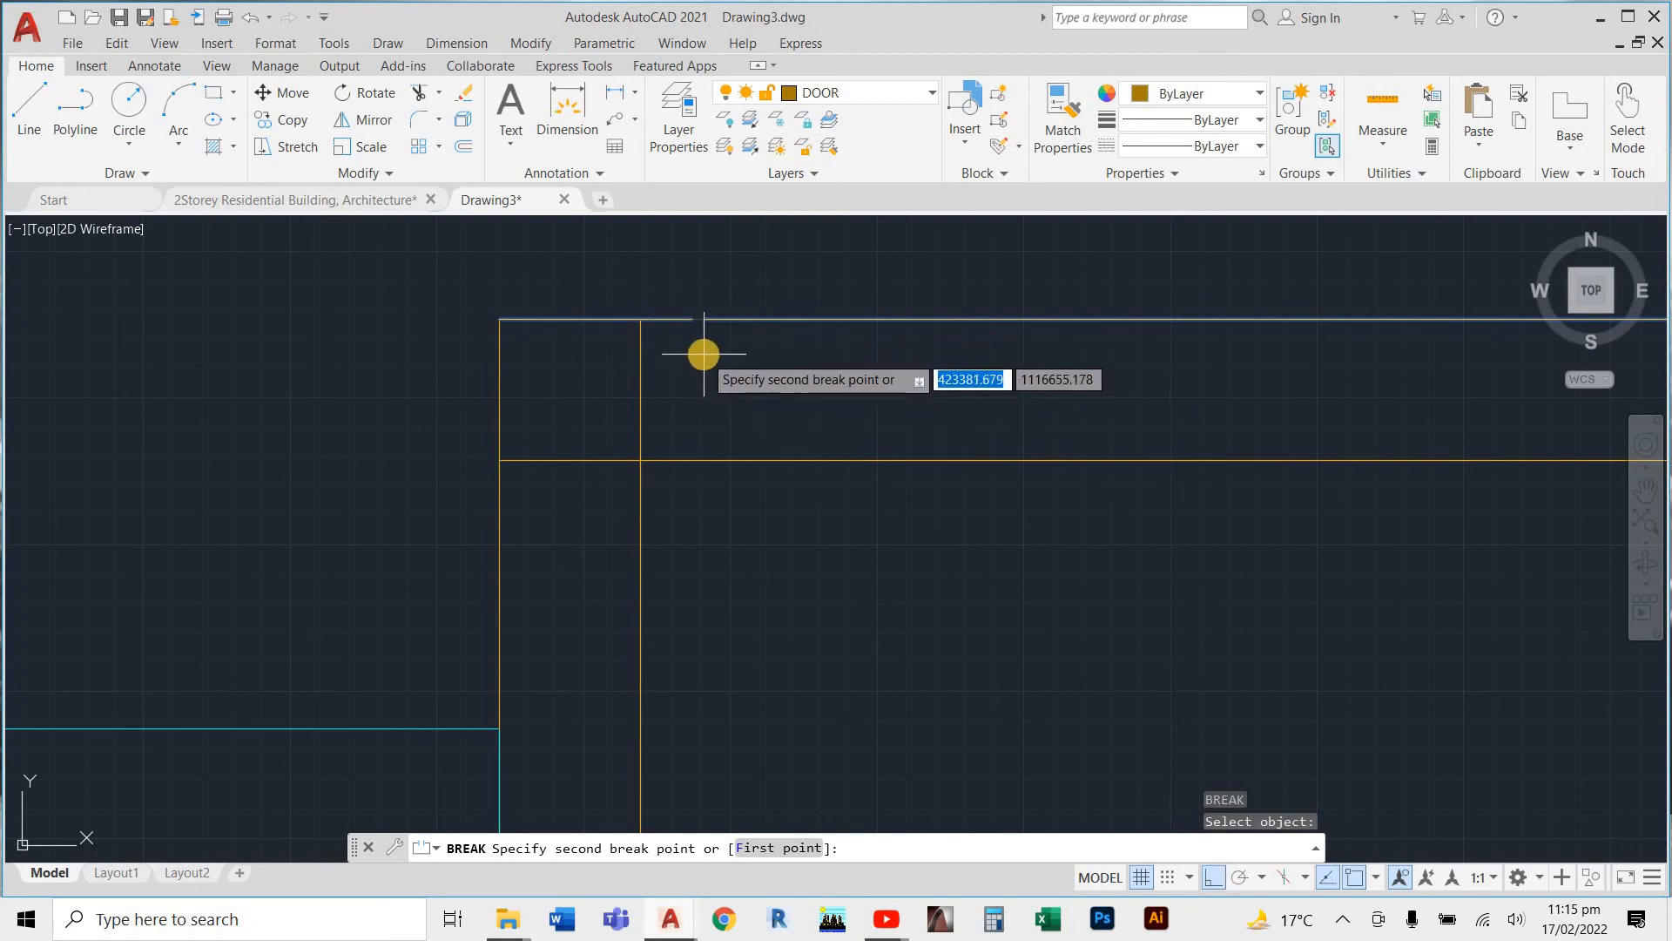
scroll(888, 388, down, 6)
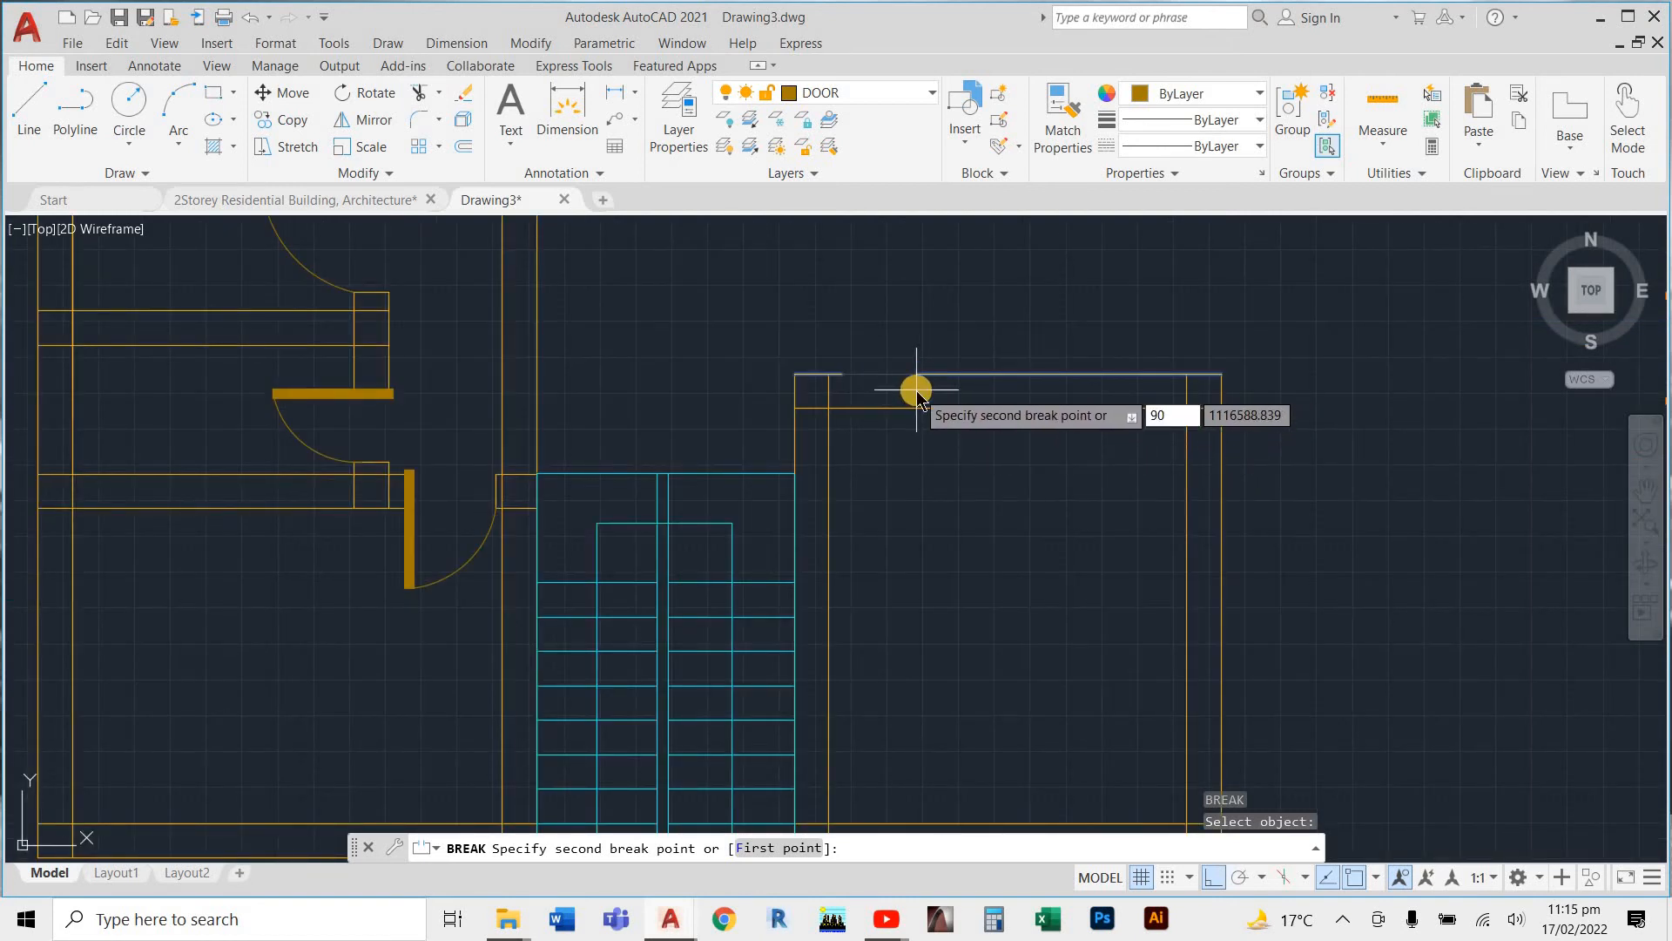
key(Return)
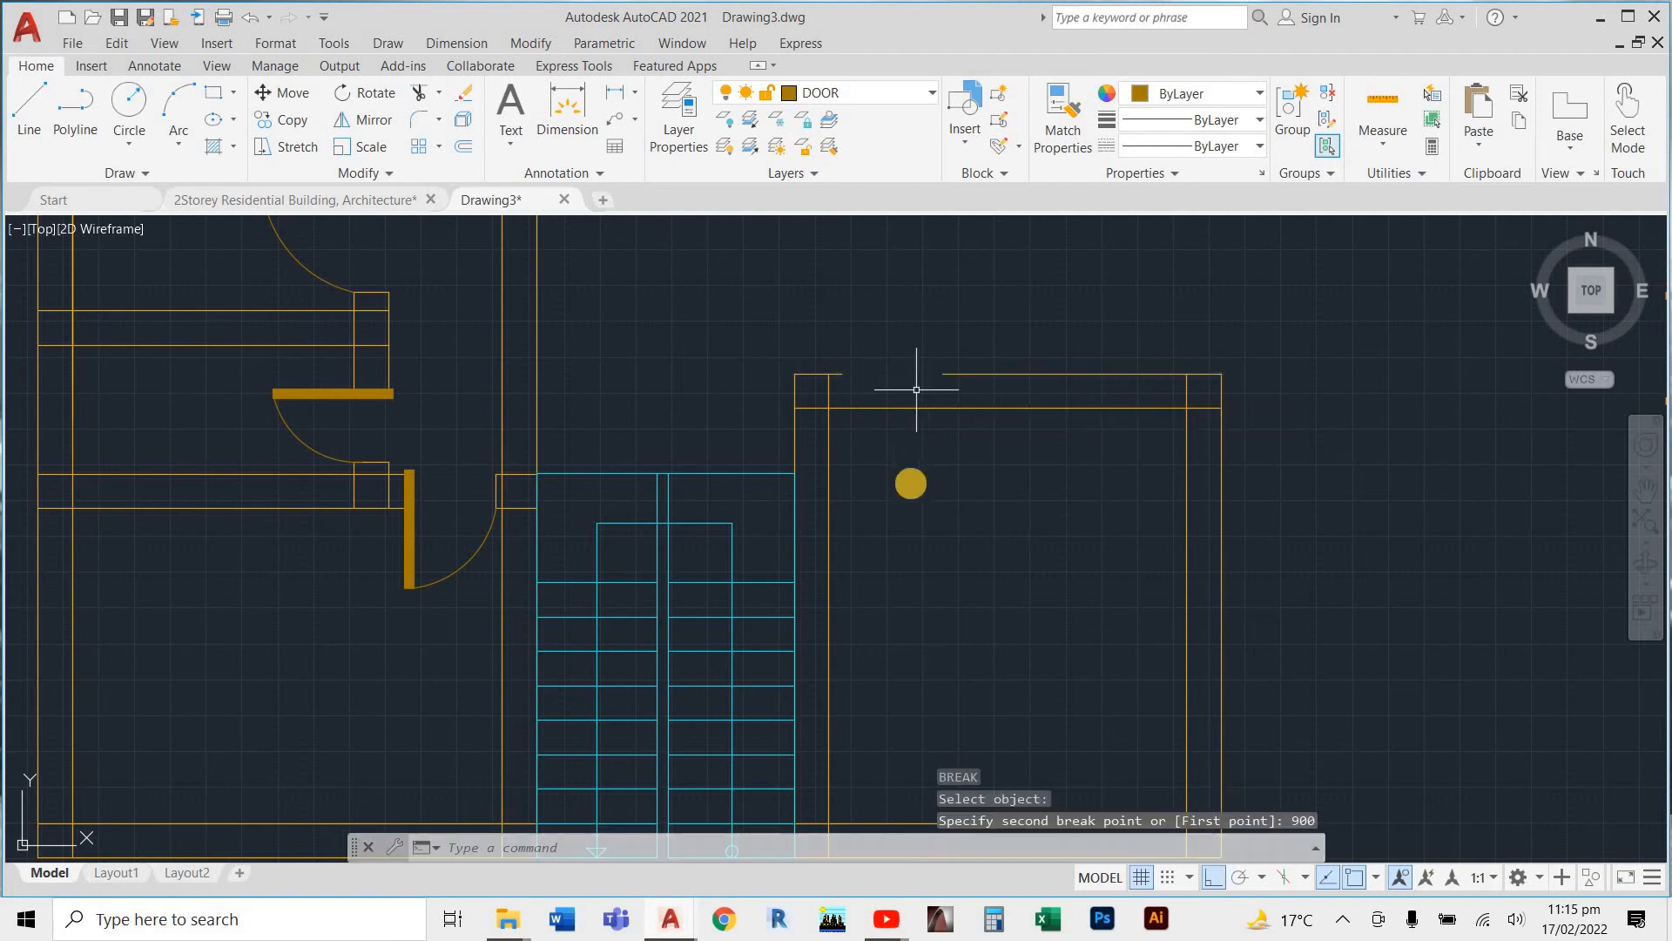
Break the inner line of the same wall between points aligned with the ends of the outer line's gap
key(Return)
scroll(857, 435, up, 4)
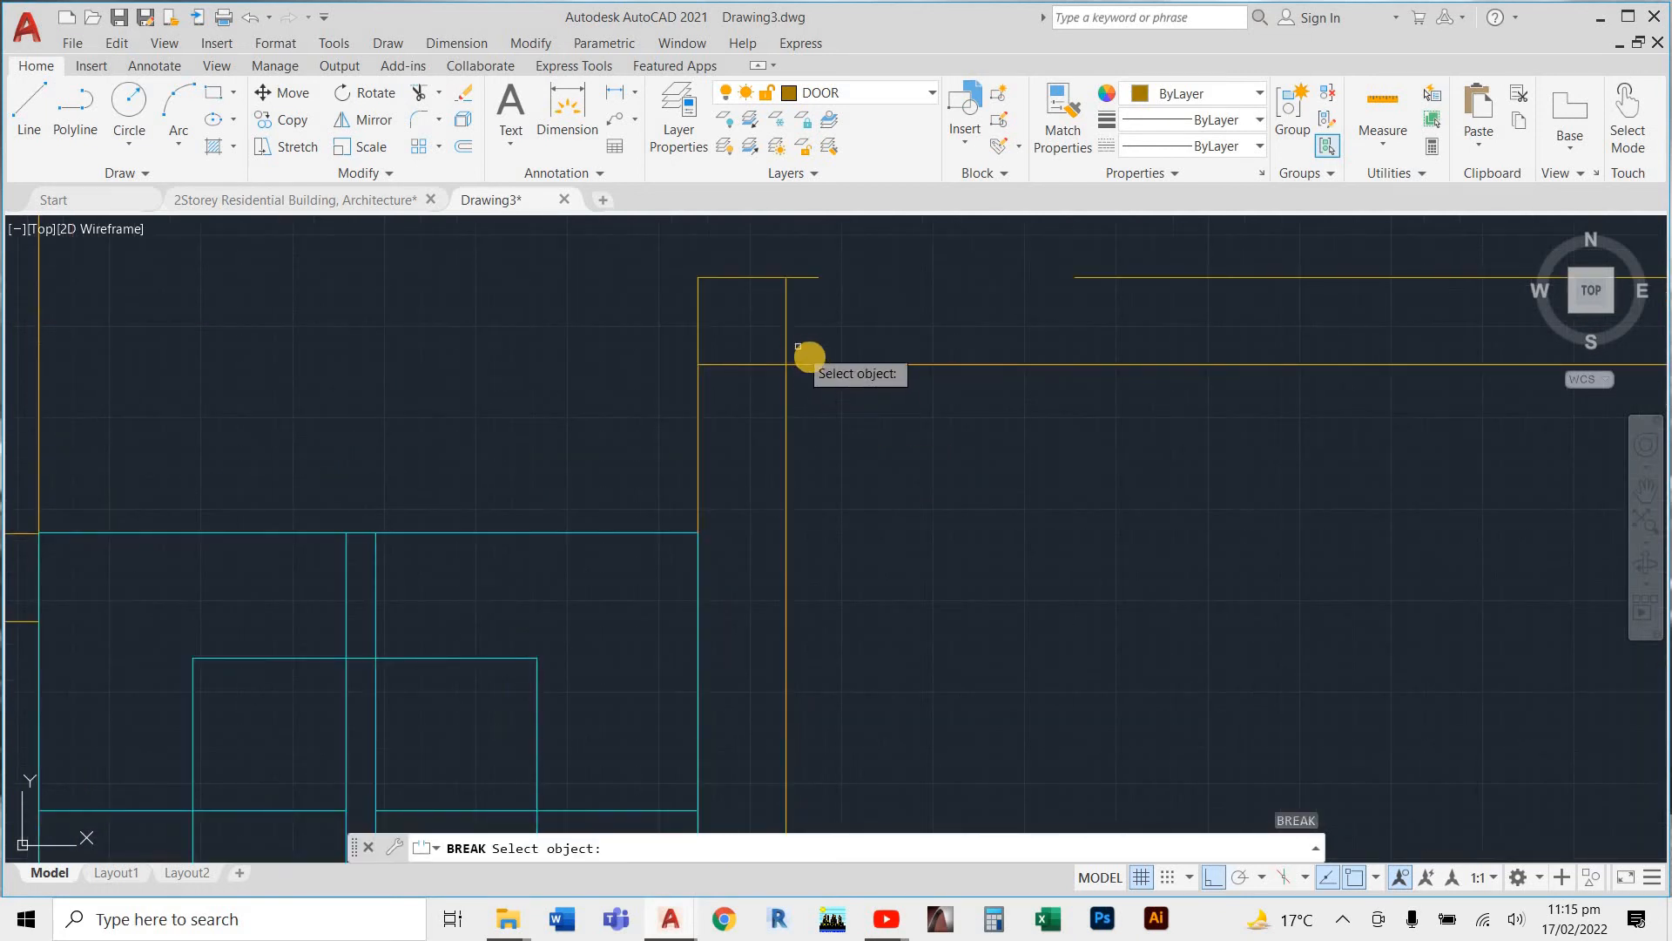
click(817, 364)
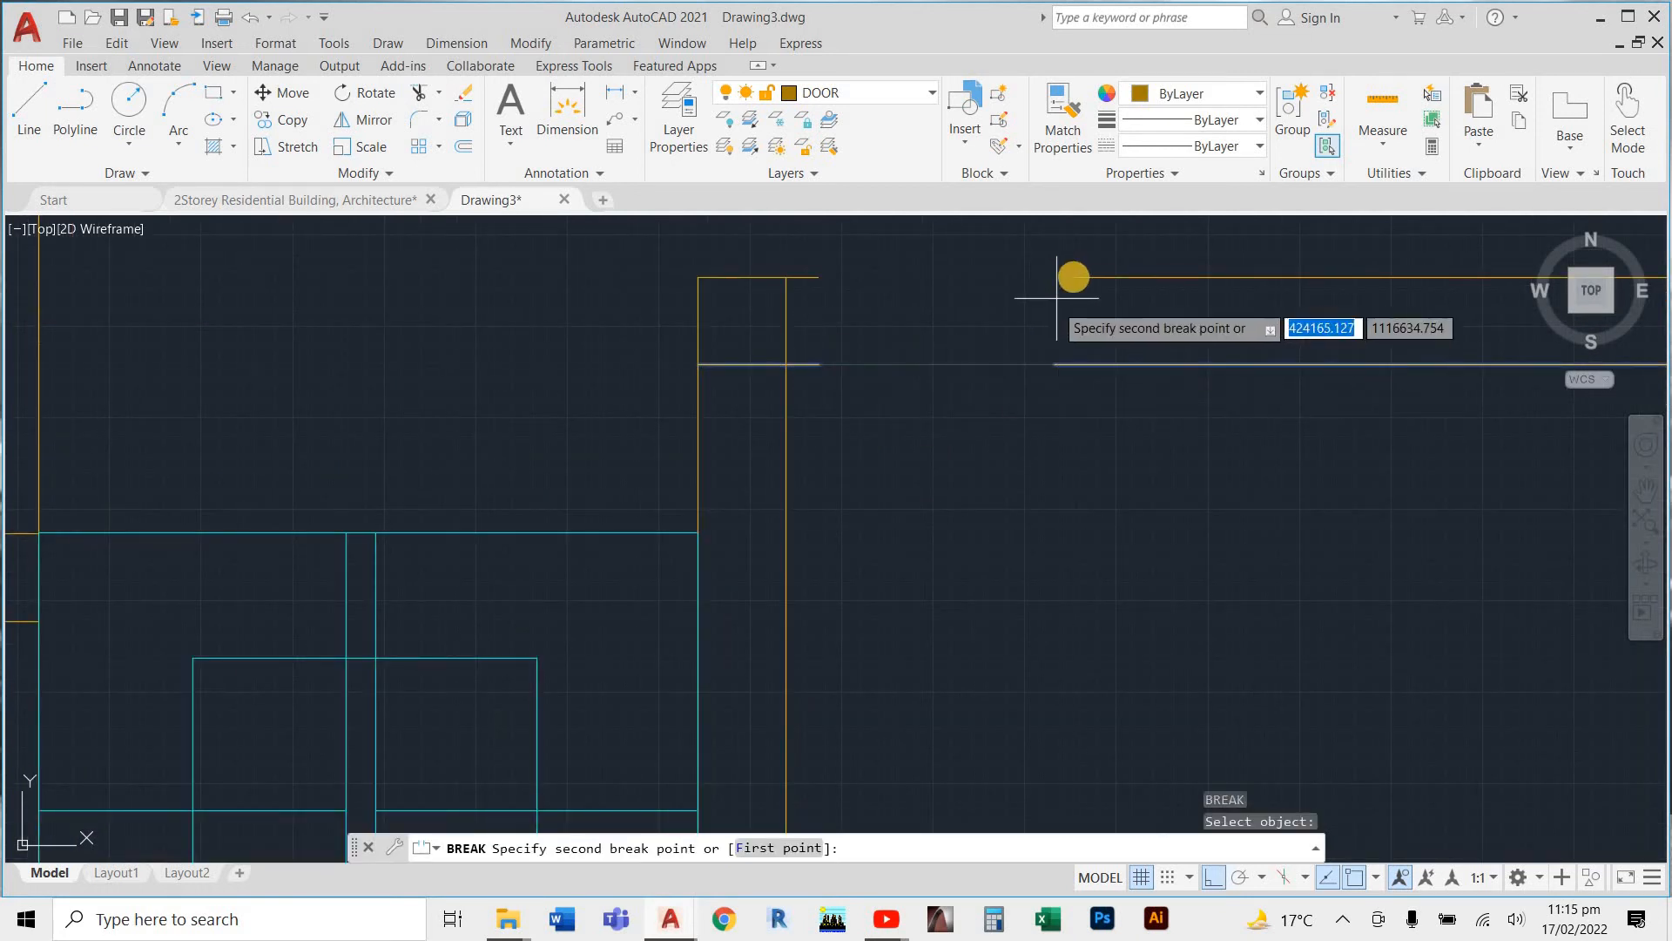
key(Escape)
key(Escape)
key(Escape)
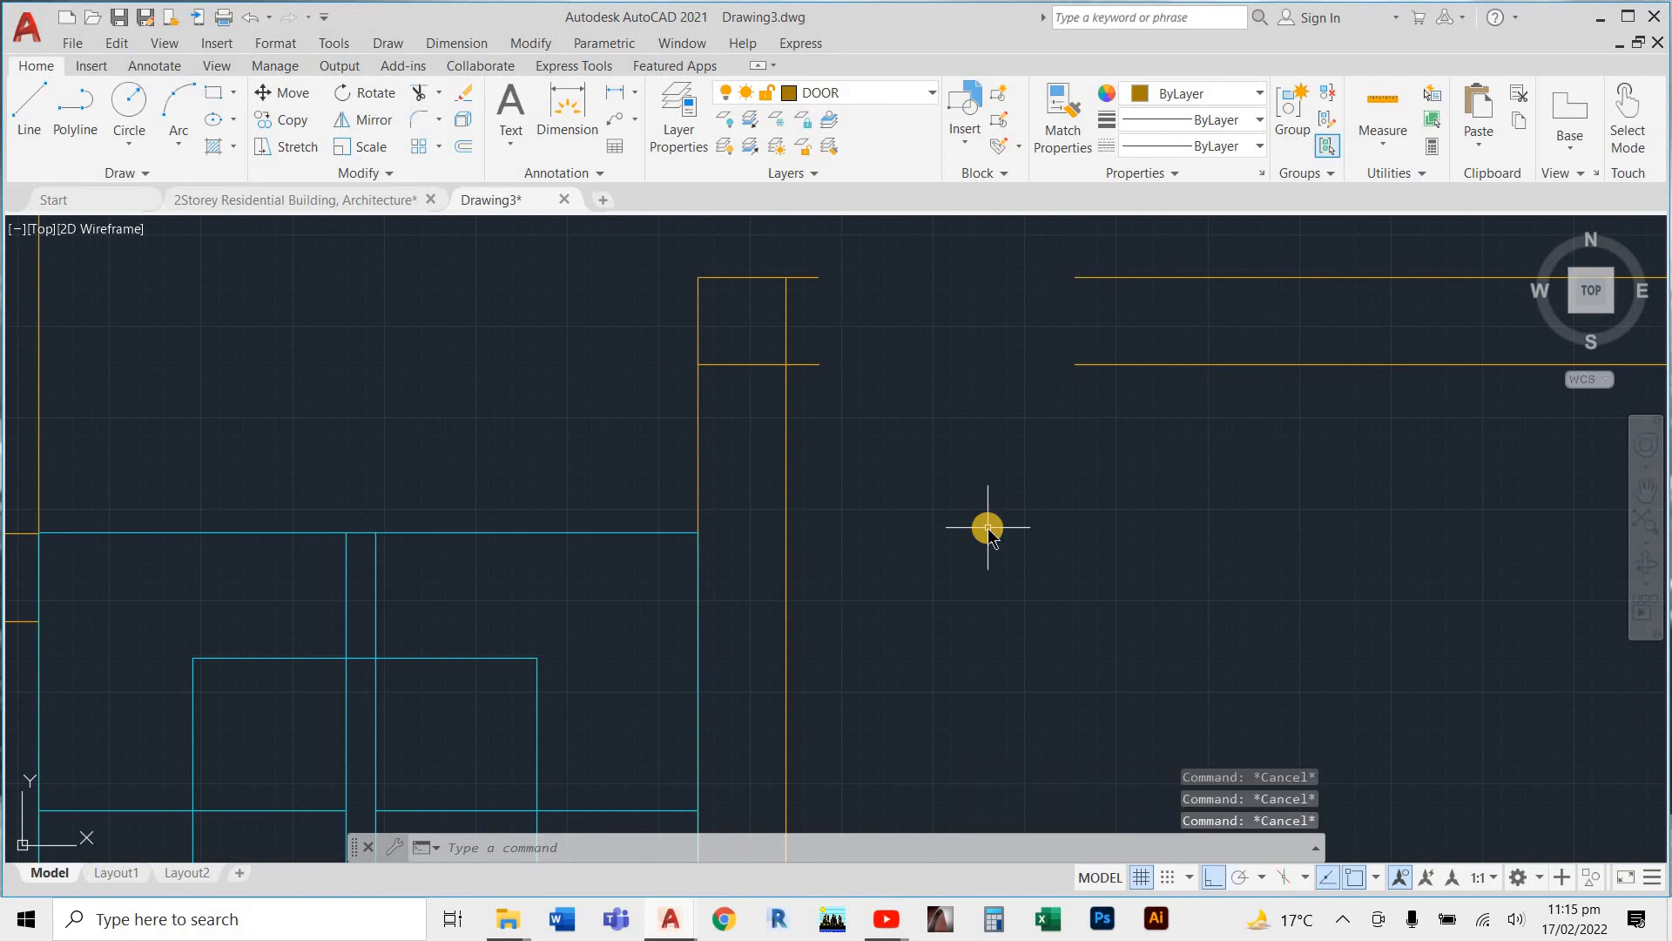
text(l)
key(Return)
click(815, 277)
scroll(813, 400, up, 4)
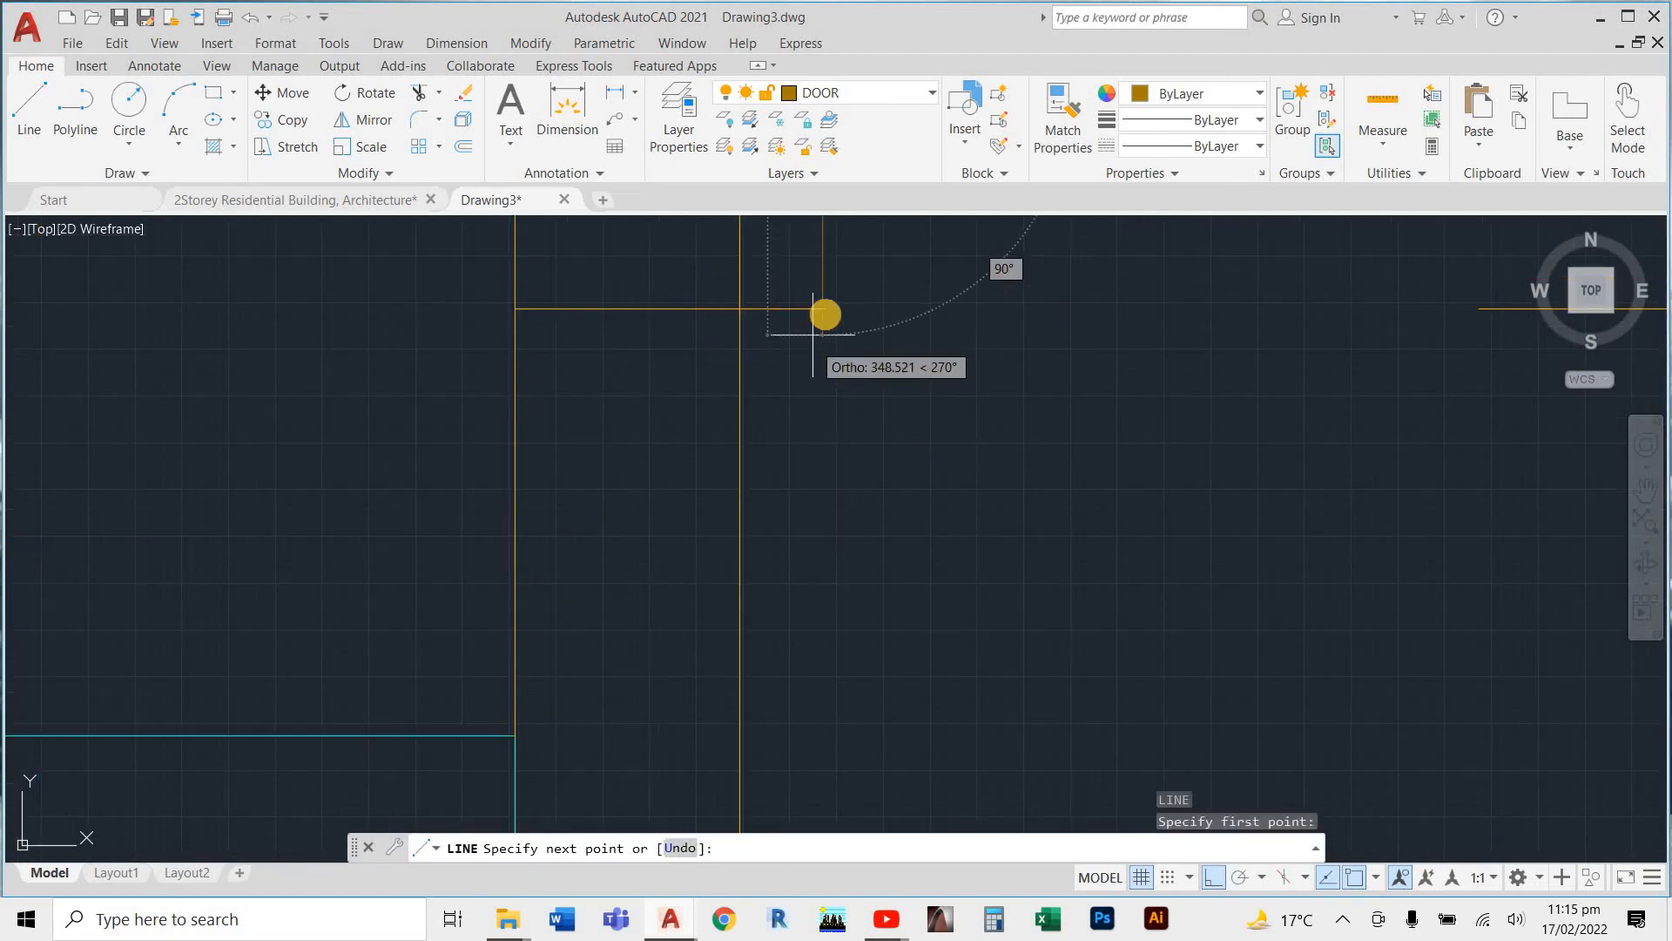
key(Escape)
key(Escape)
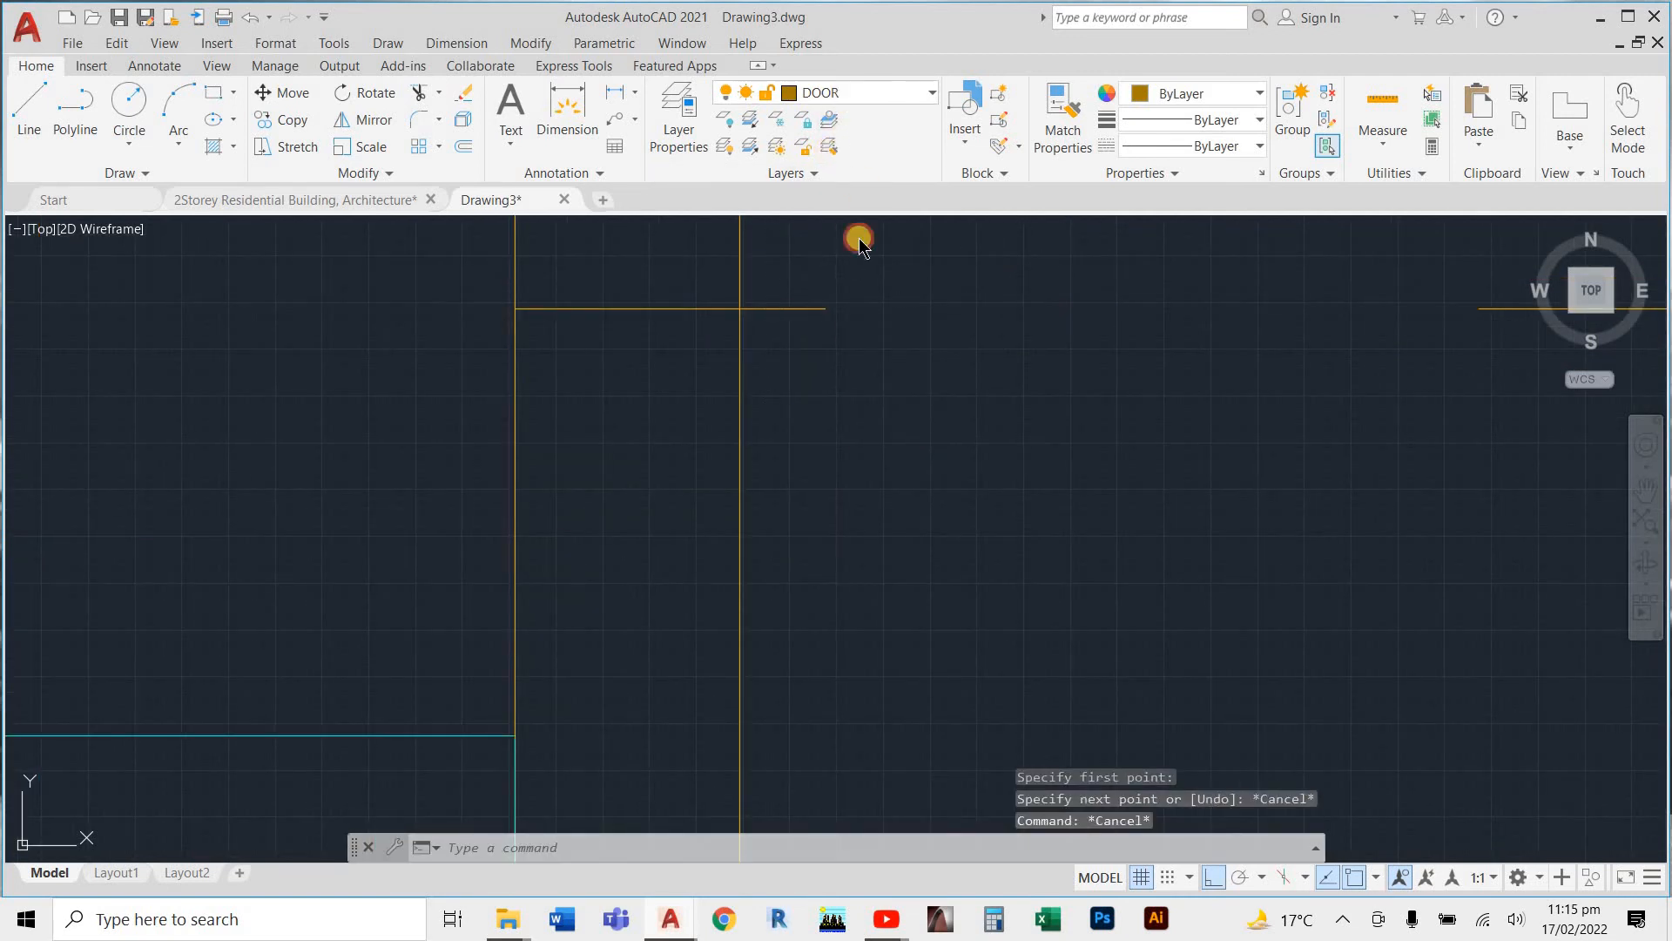
Make WALL the current layer
click(847, 94)
click(837, 249)
scroll(893, 501, down, 4)
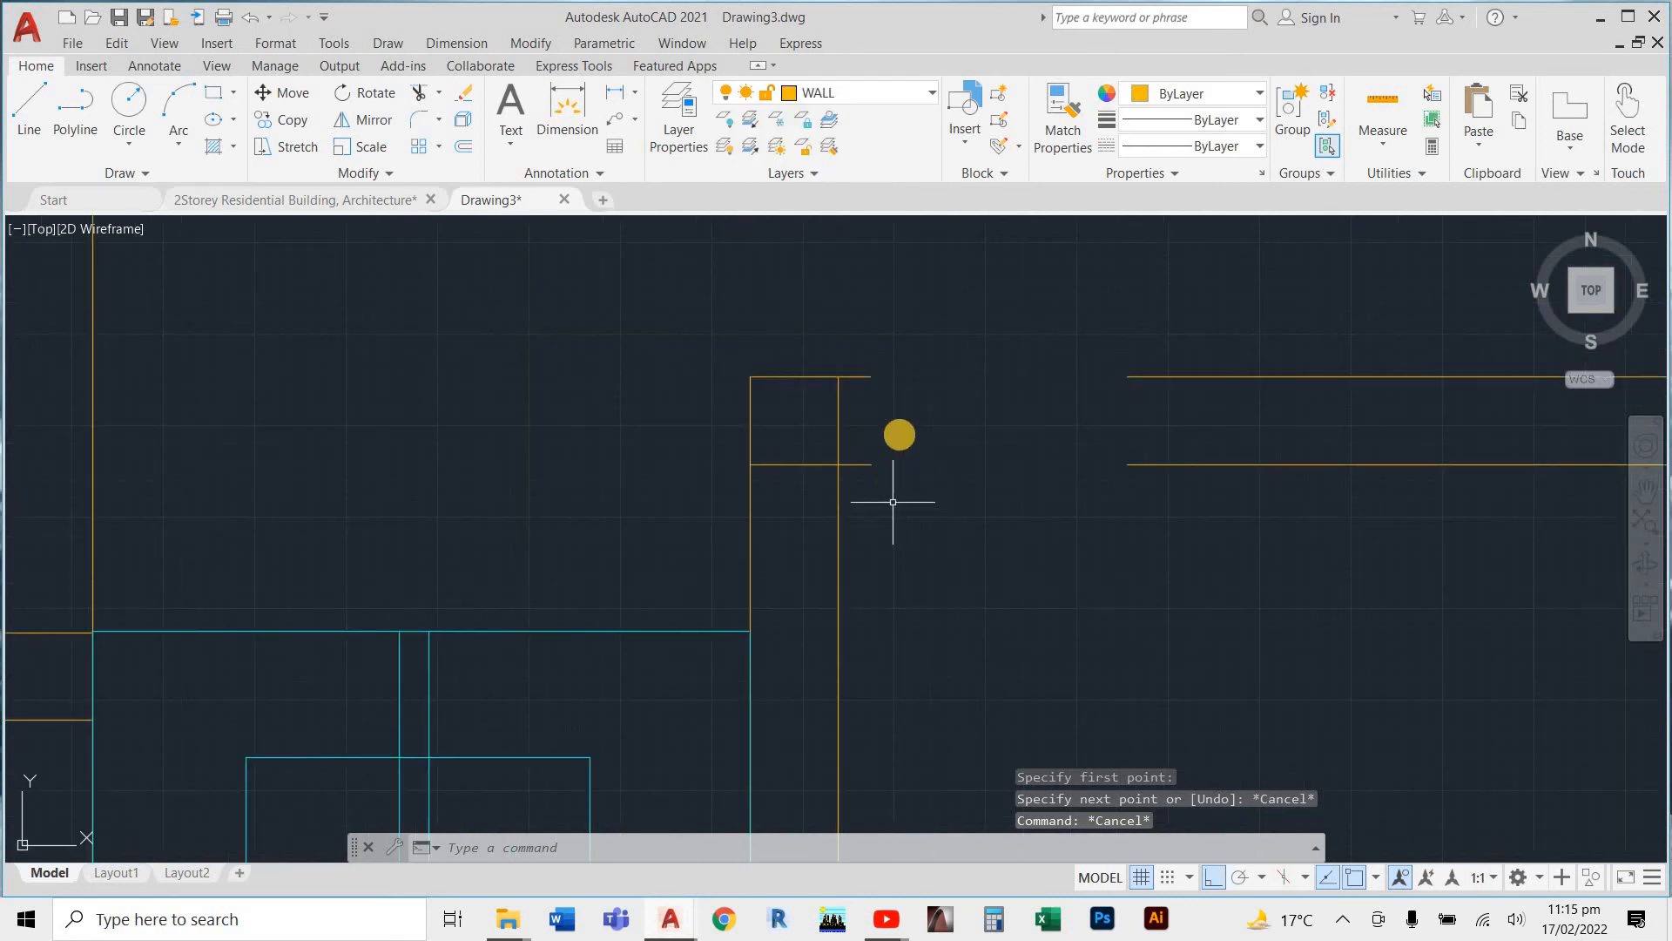
text(l)
key(Return)
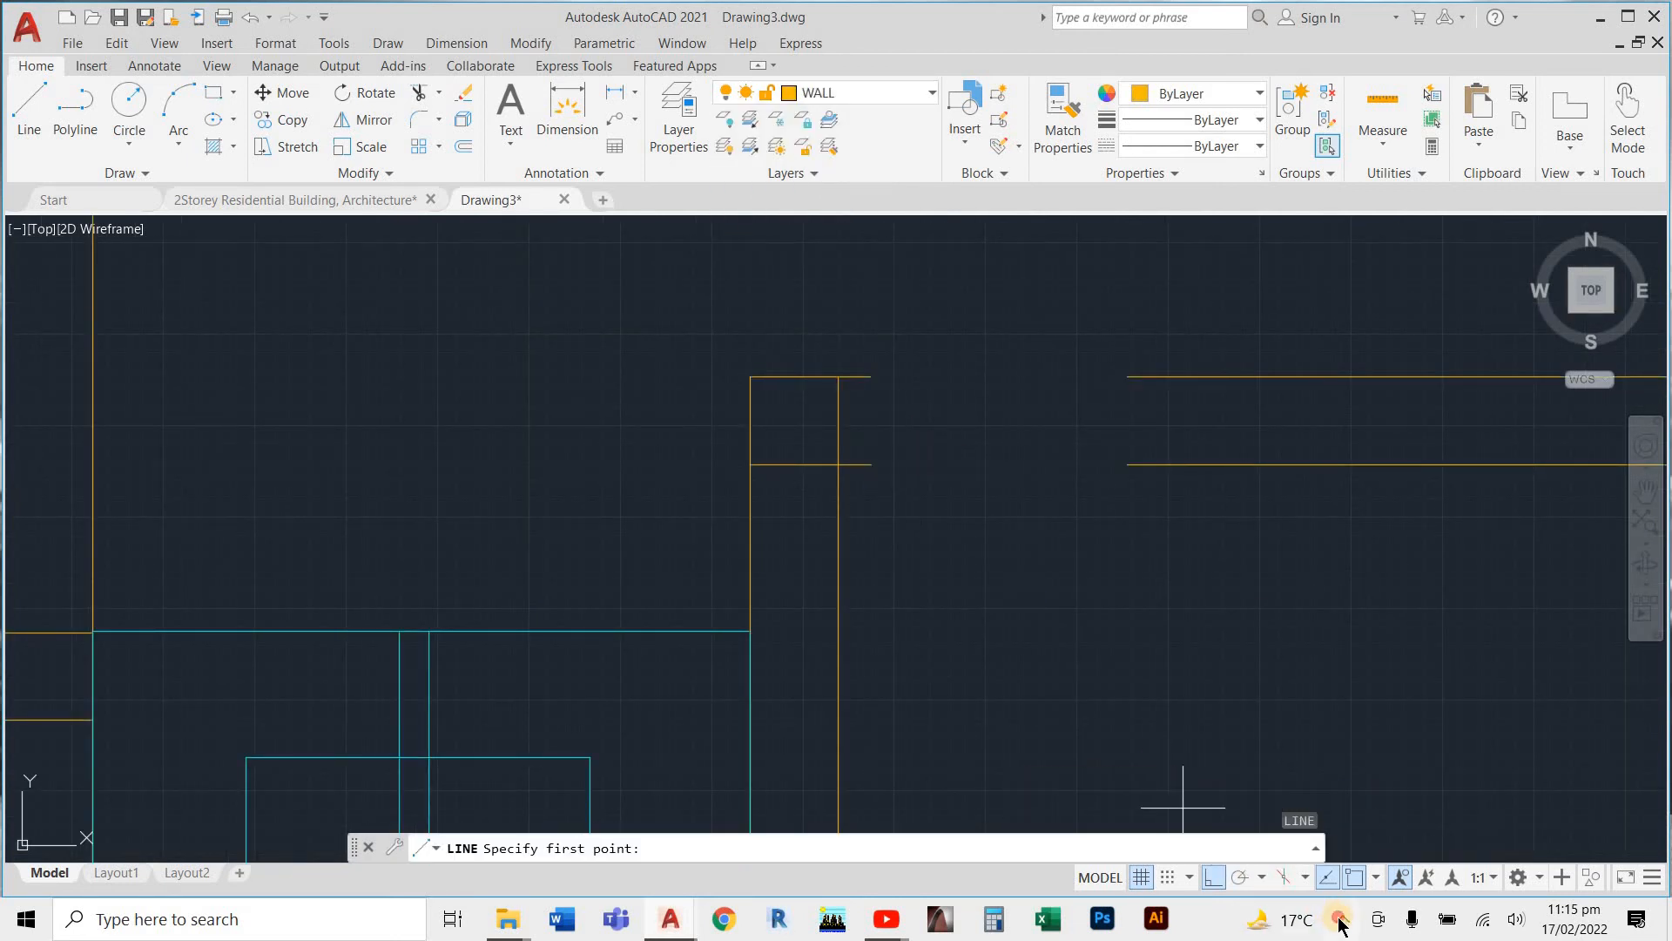
click(1339, 921)
click(1022, 620)
scroll(872, 383, up, 2)
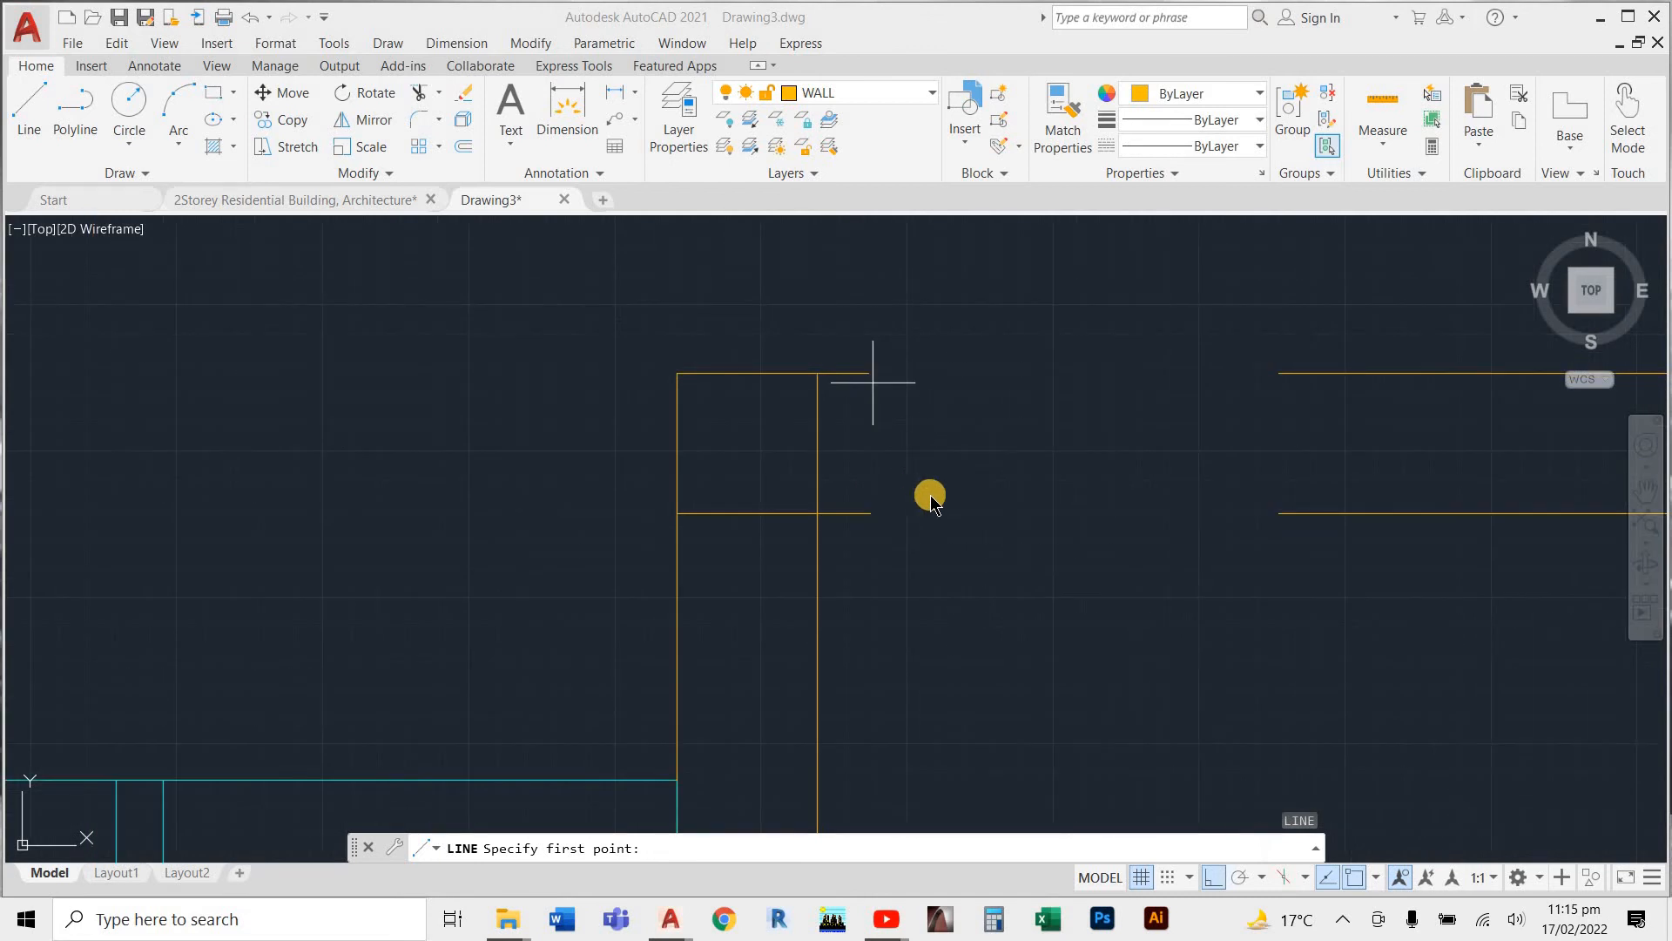
key(Escape)
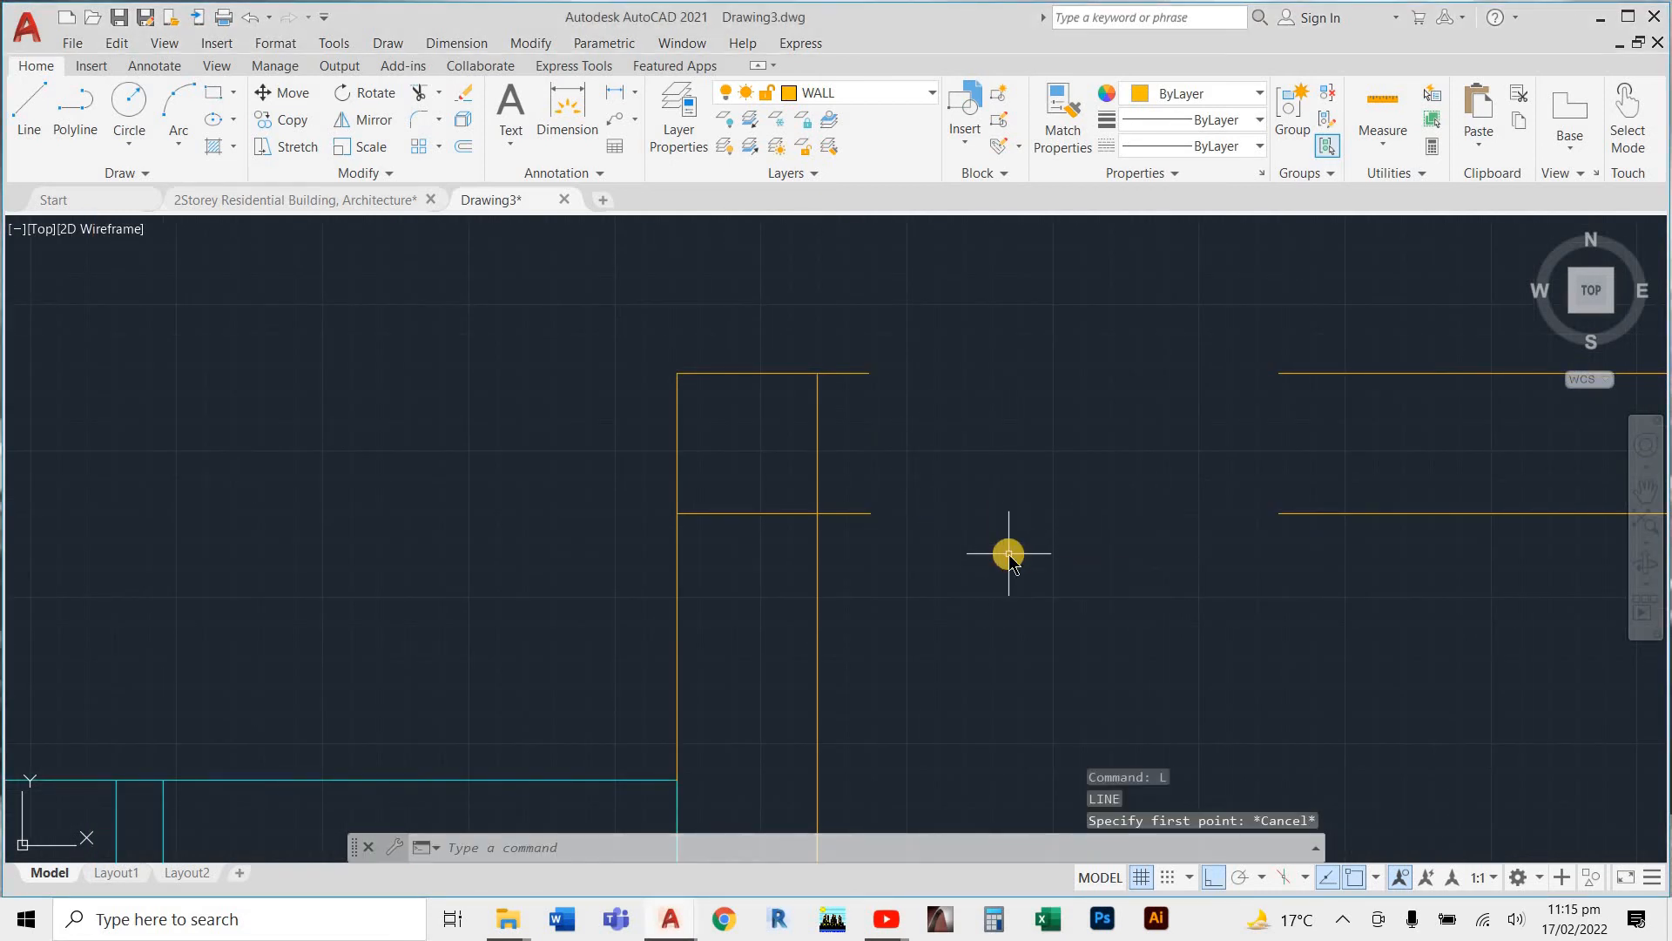
Draw a vertical line closing the wall end on the stair side of the new opening
key(Return)
scroll(880, 431, up, 4)
click(846, 282)
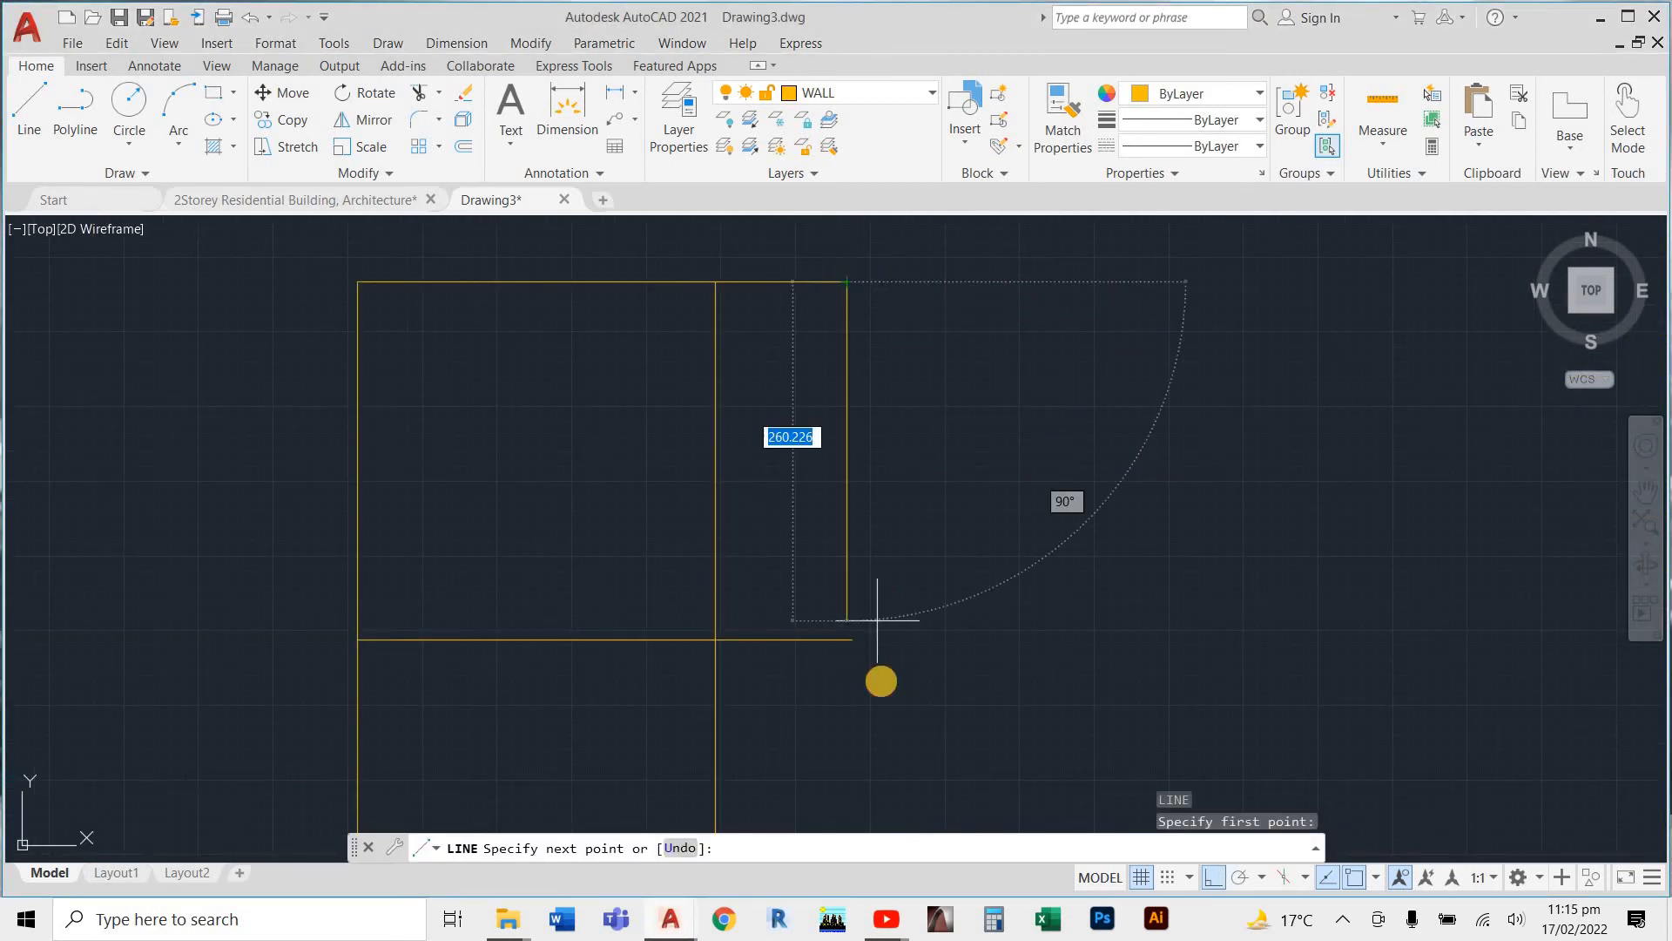
scroll(878, 622, up, 5)
key(Escape)
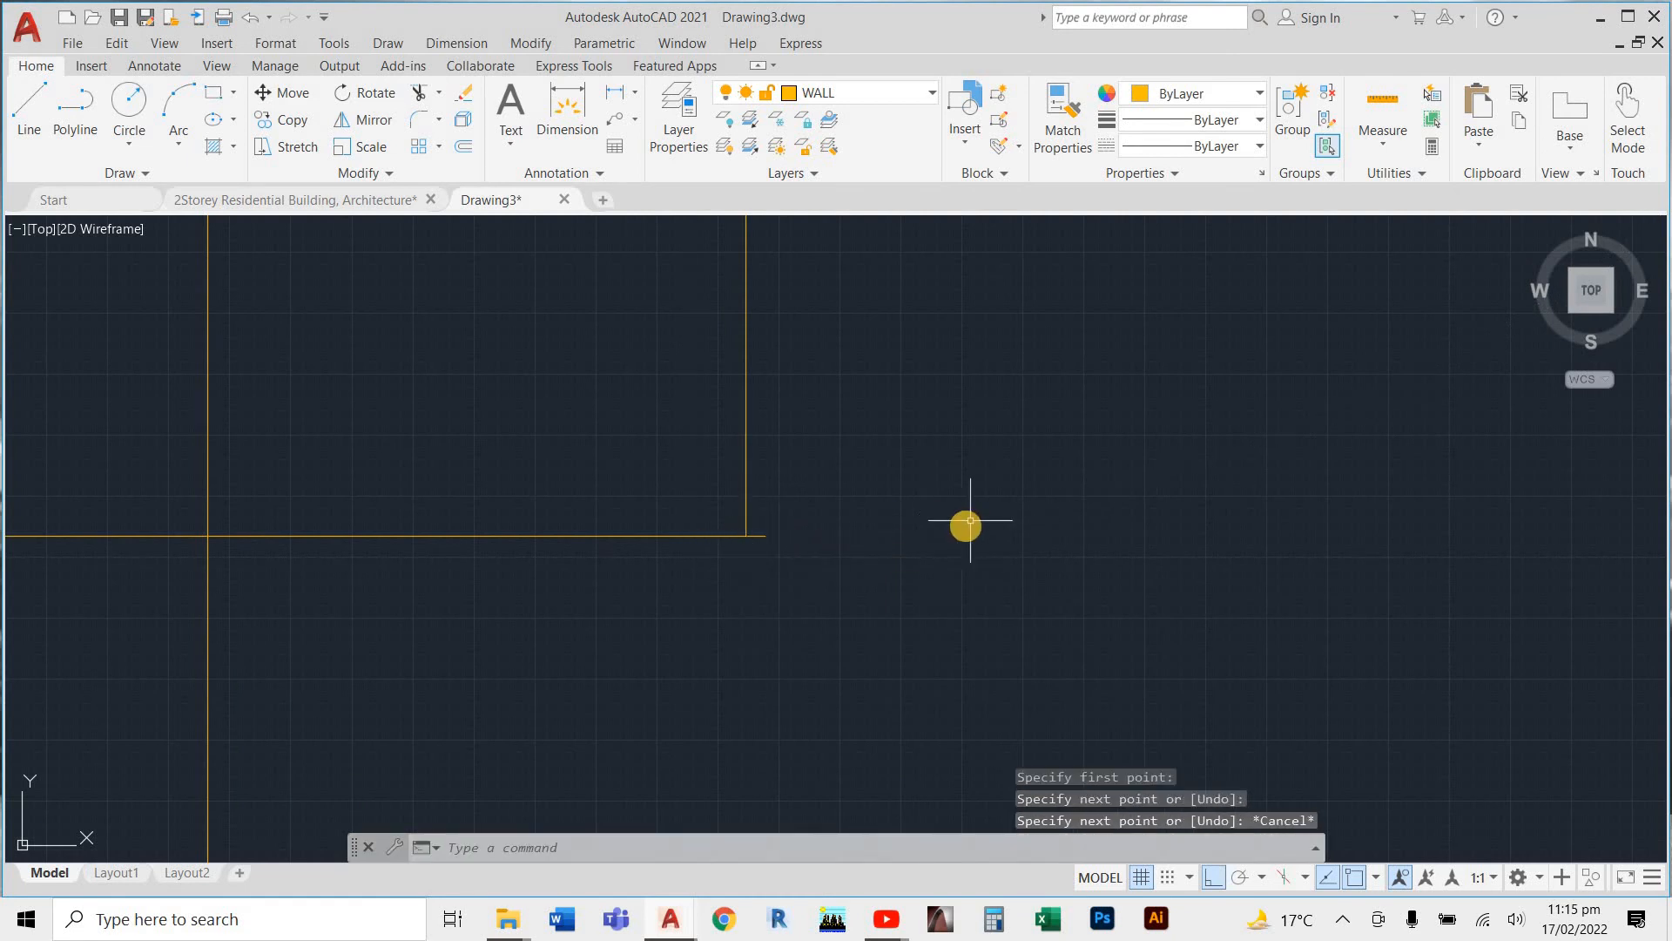
Trim the short overhang of the inner wall line beyond the closing line at the stair-side wall end
text(tr)
key(Return)
click(810, 479)
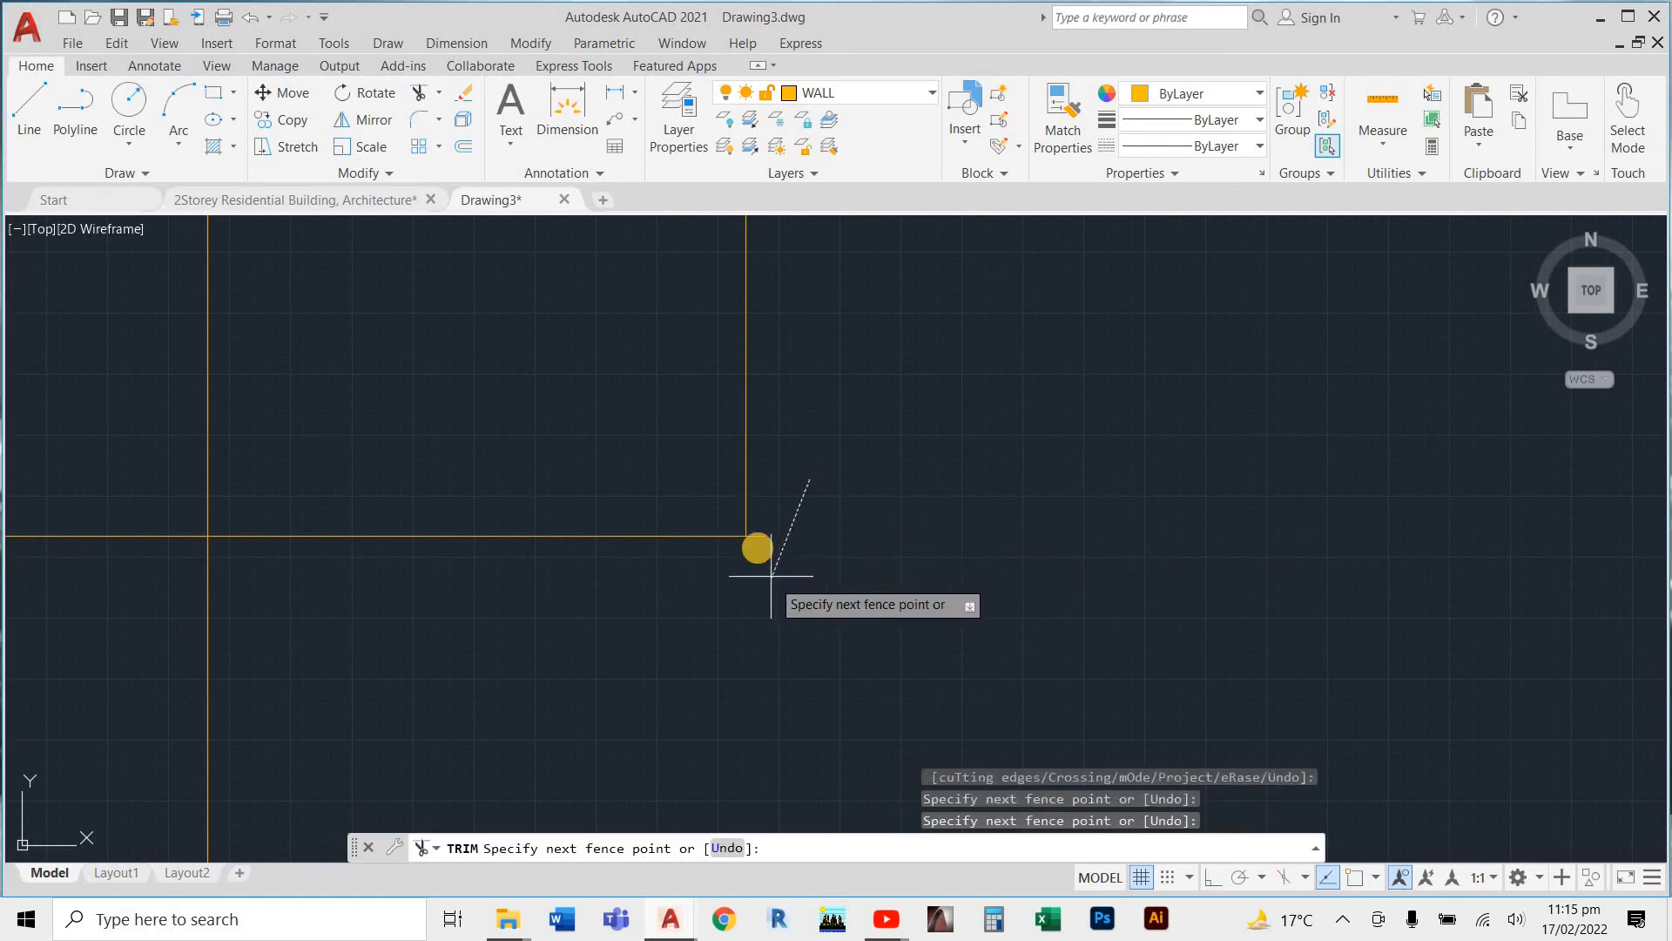
click(754, 542)
scroll(759, 562, down, 5)
scroll(767, 556, up, 5)
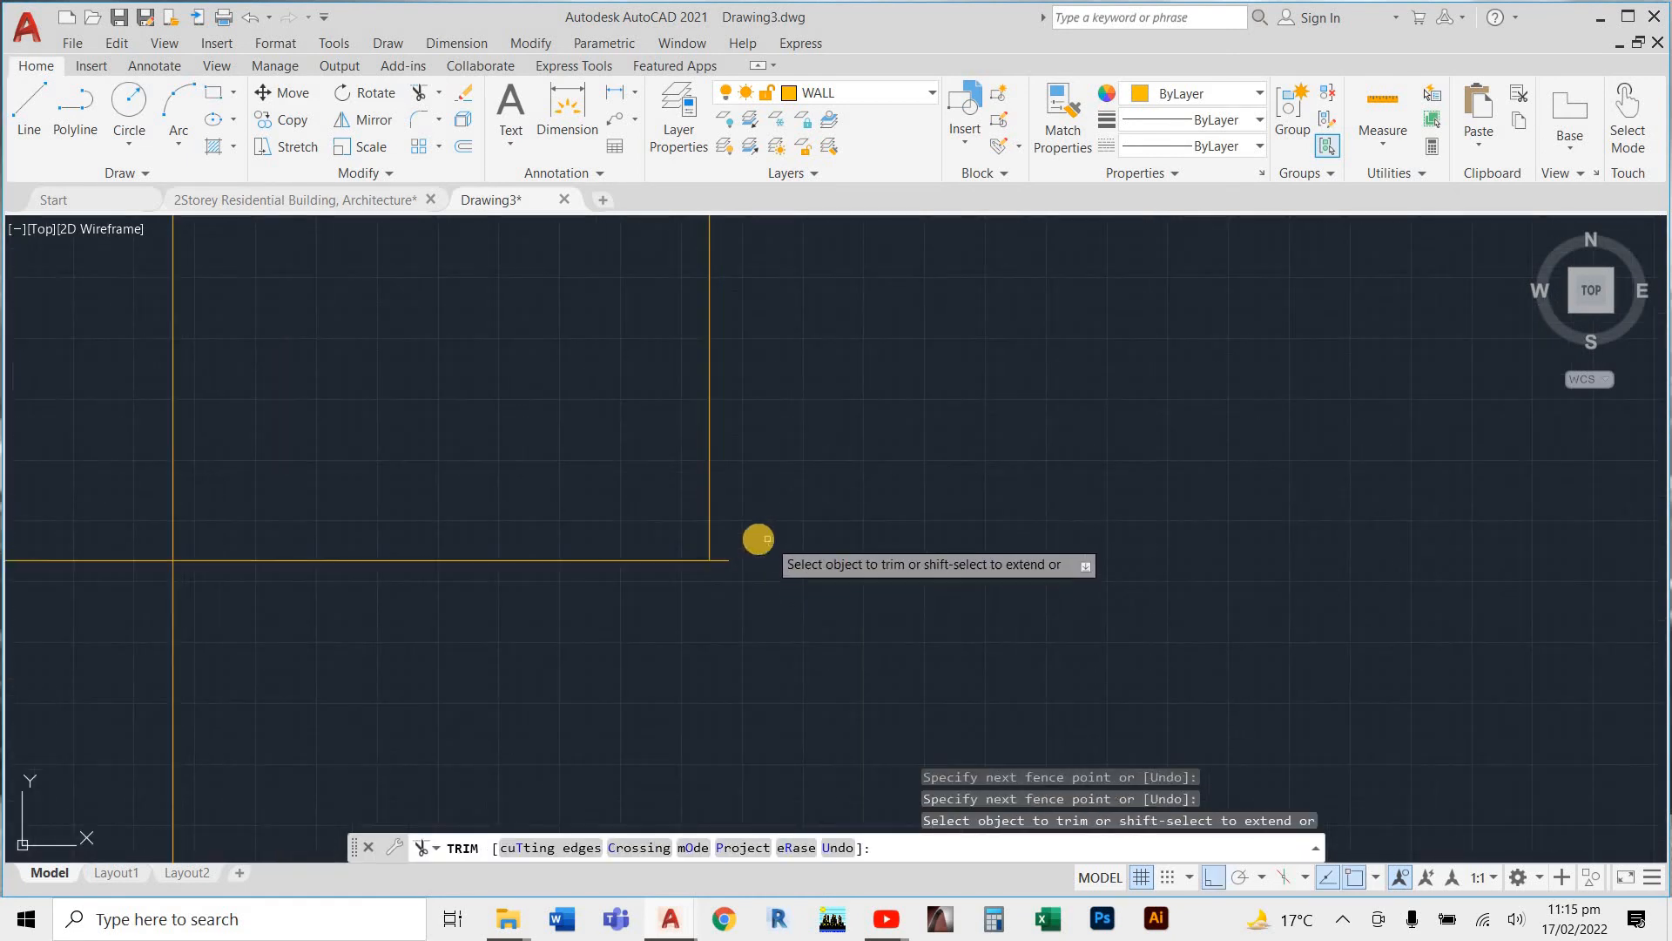
click(759, 538)
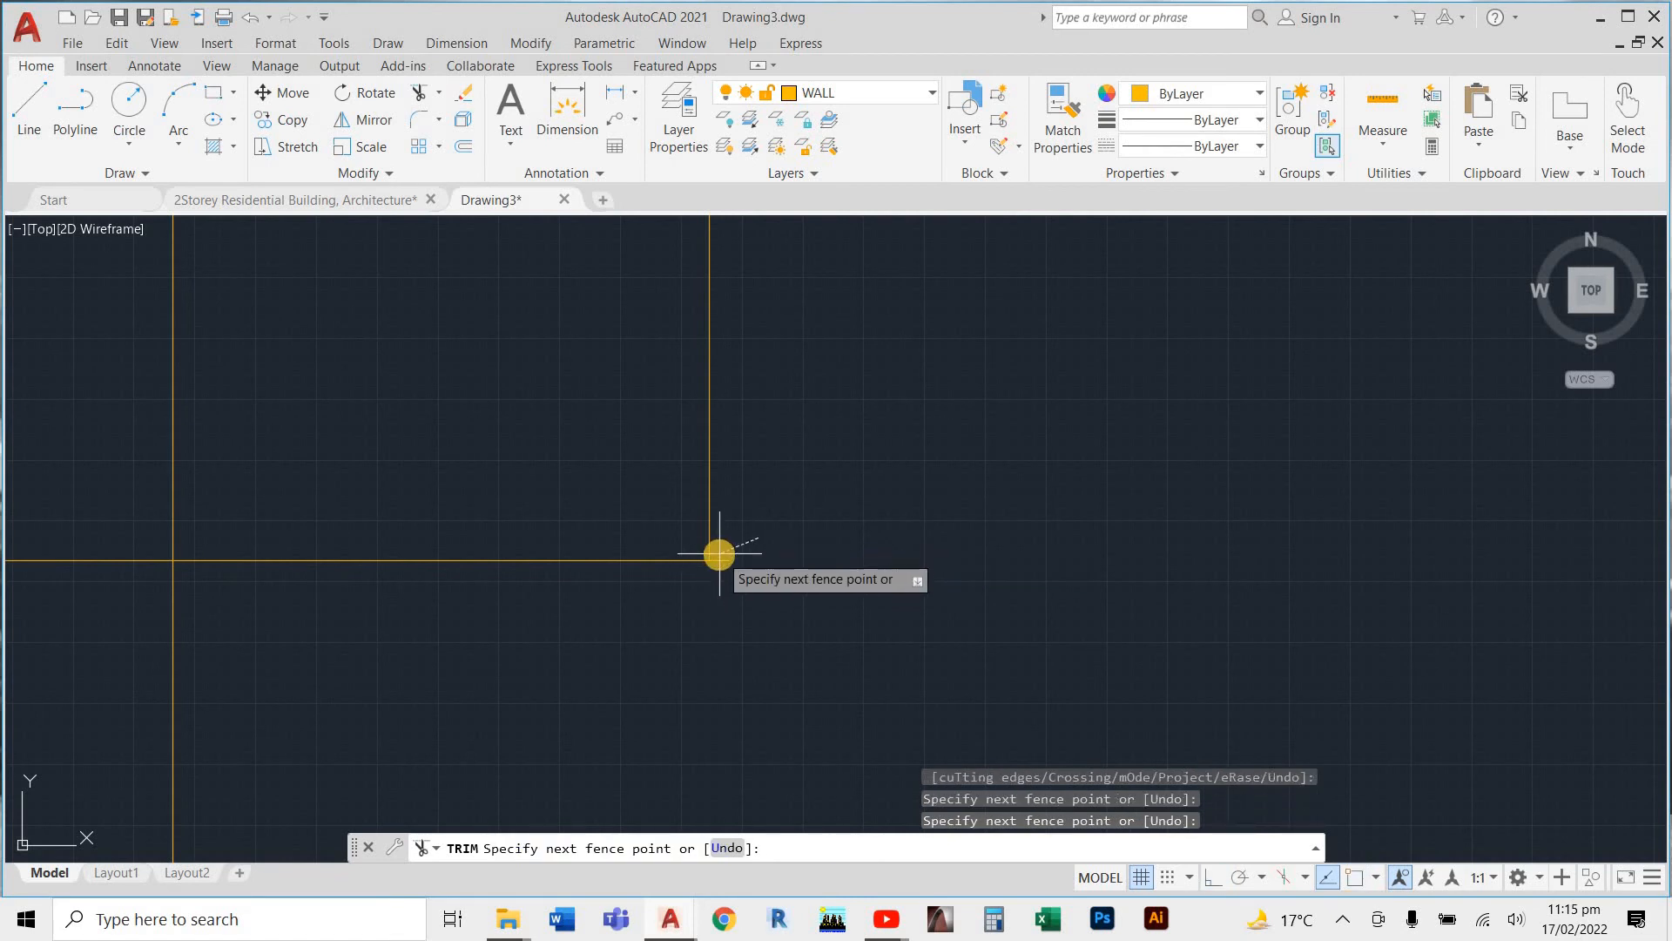
click(720, 562)
scroll(721, 584, down, 3)
scroll(919, 622, down, 4)
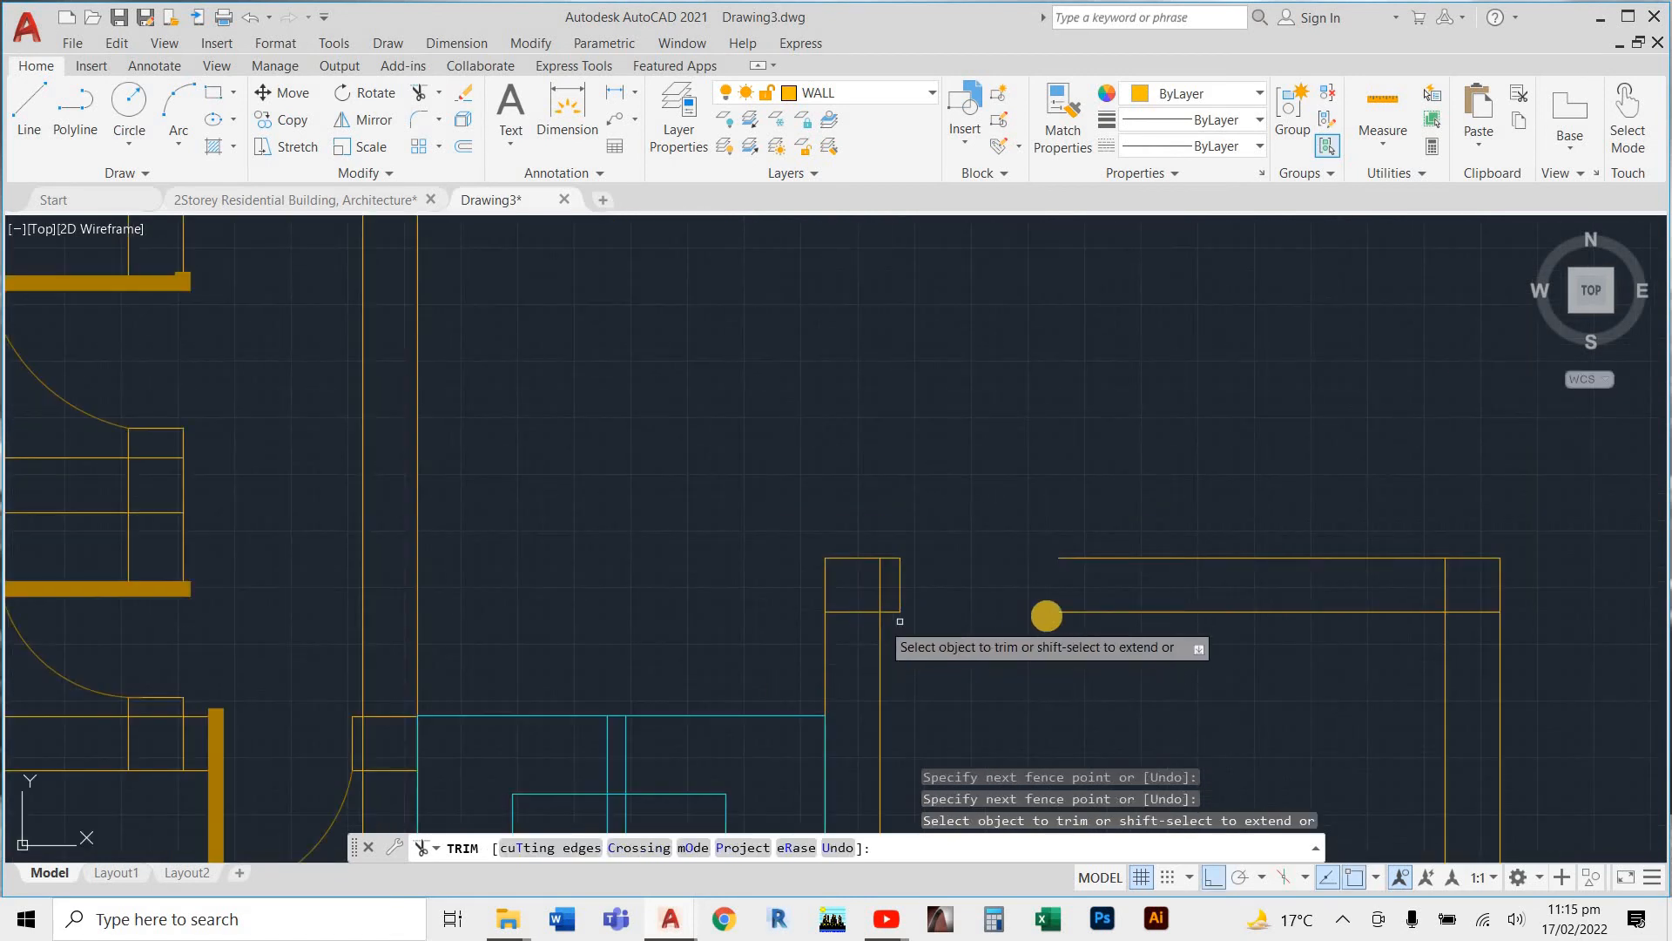
scroll(1046, 615, up, 2)
key(Escape)
Draw a vertical line from the inner to the outer wall line, closing the opposite wall end of the opening
text(l)
key(Return)
scroll(993, 627, up, 5)
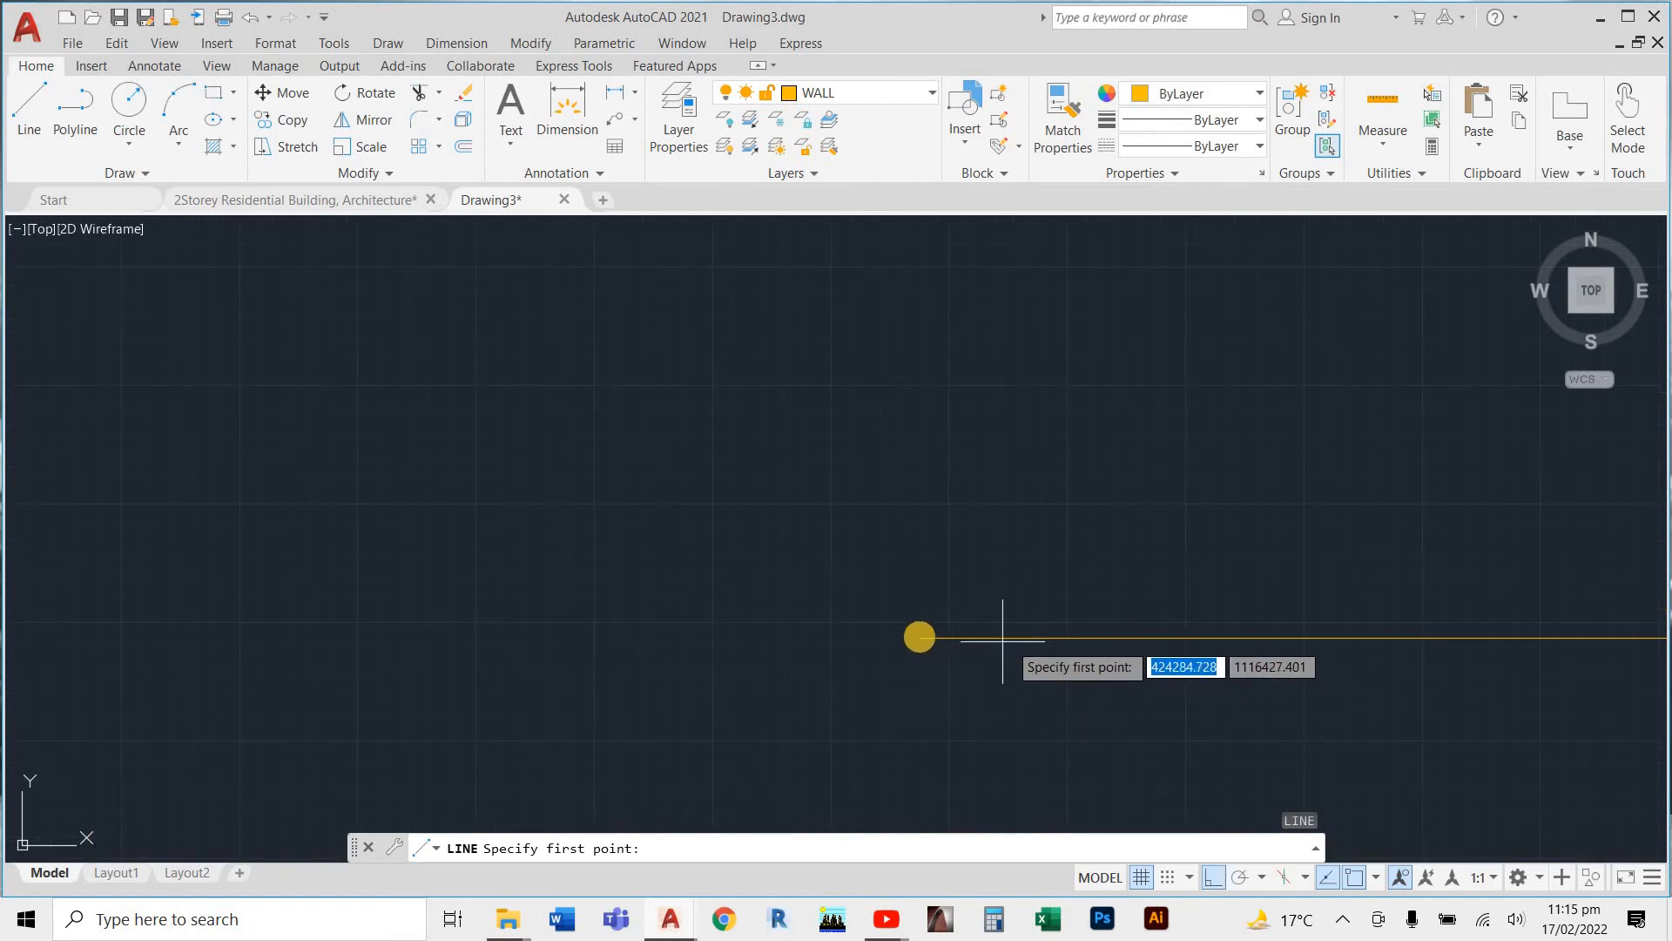
click(919, 637)
scroll(932, 598, down, 3)
scroll(941, 522, up, 3)
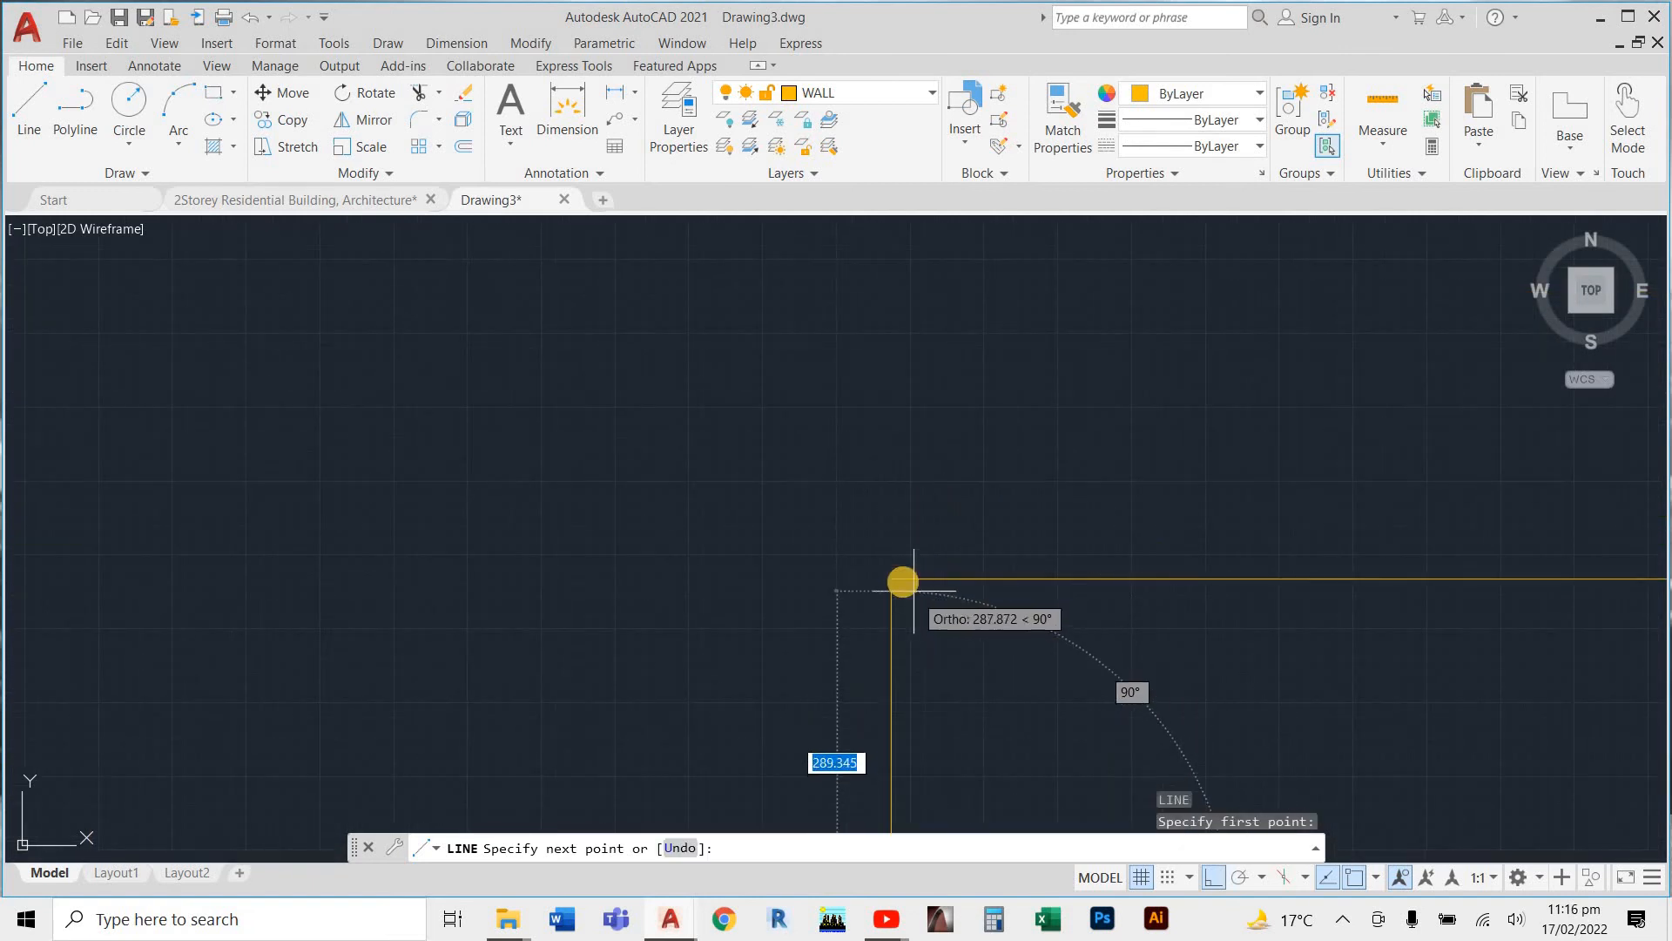
key(Escape)
scroll(932, 514, down, 2)
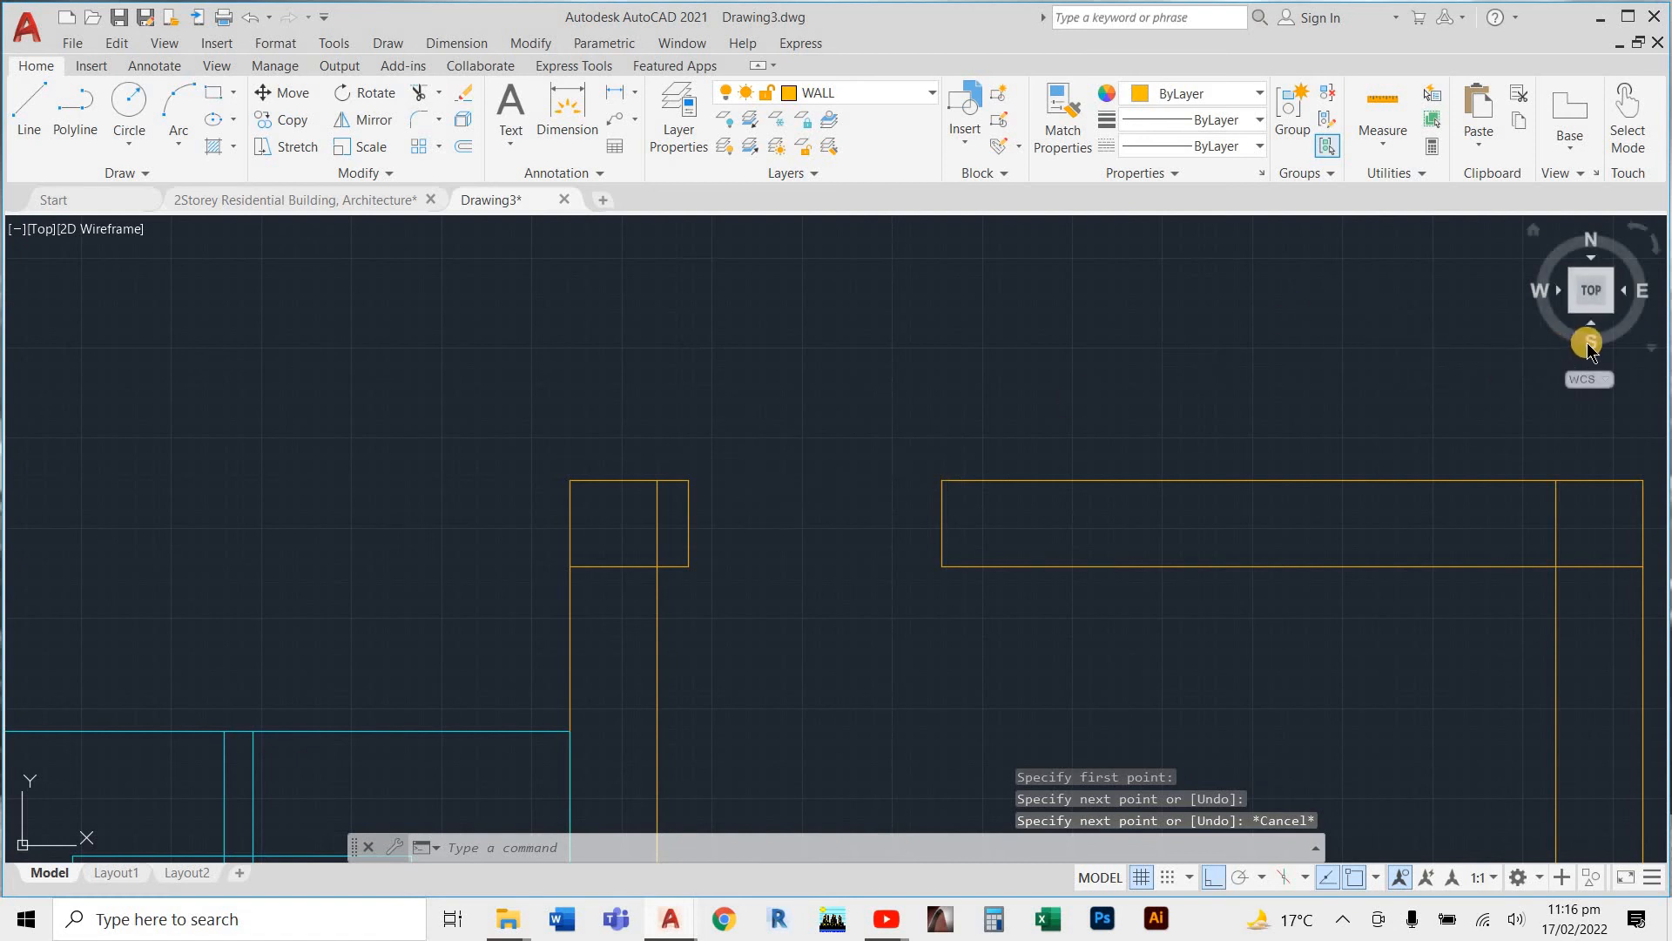
Turn the top view around so that south points up
click(1590, 241)
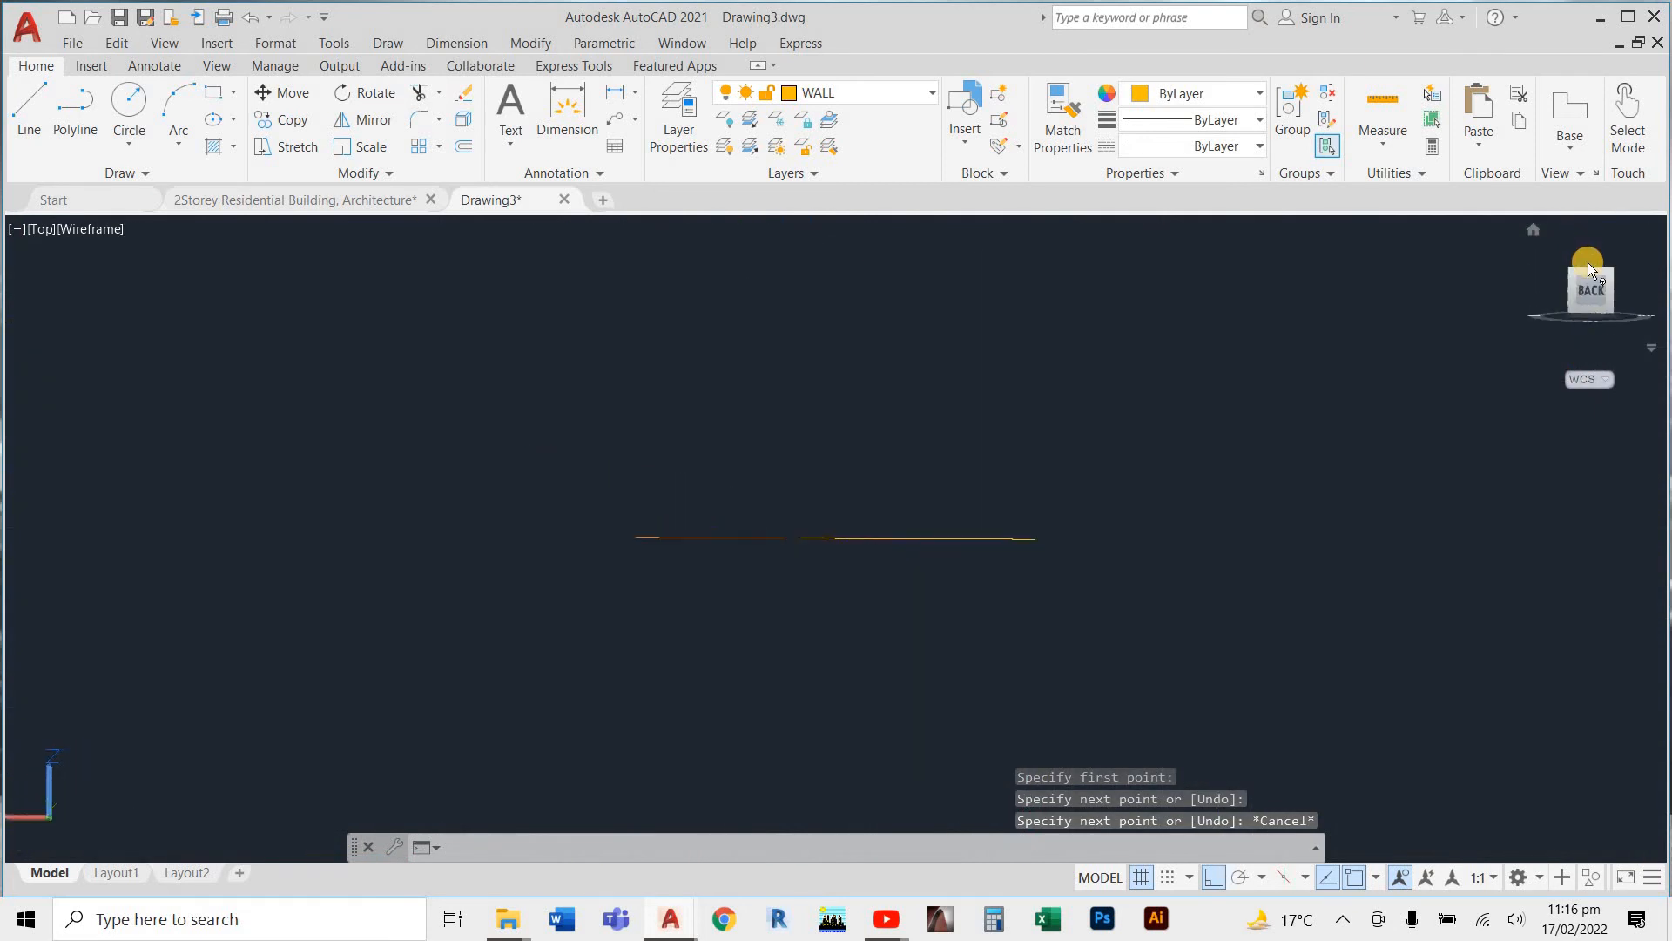
scroll(932, 294, up, 4)
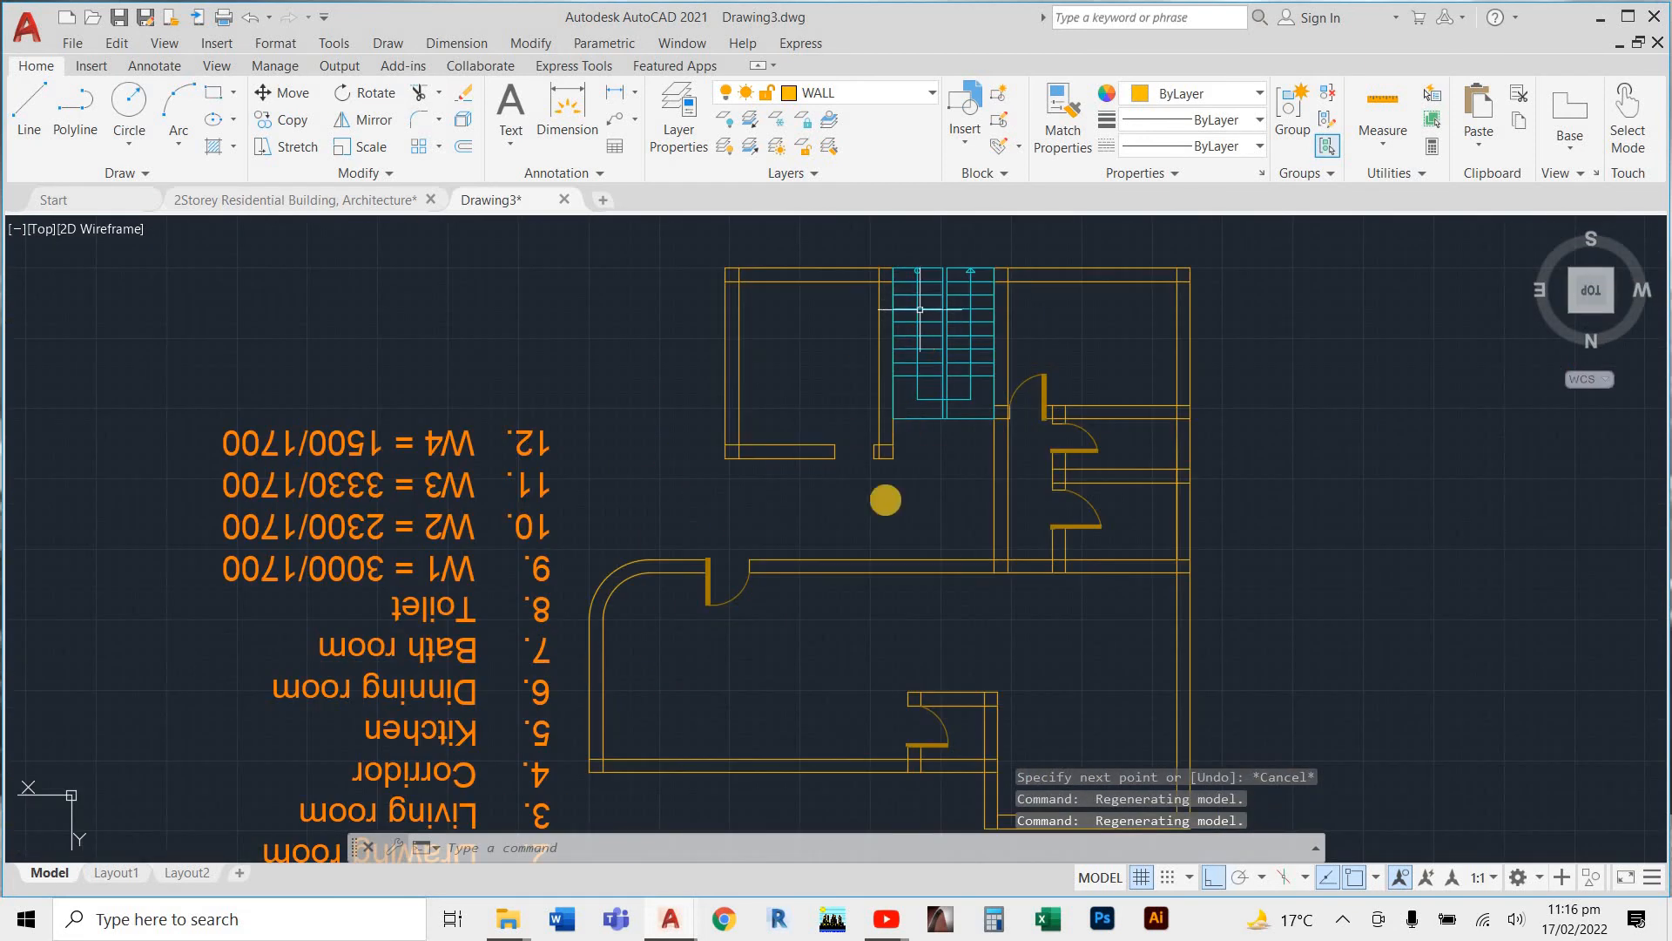
scroll(883, 496, up, 4)
scroll(884, 481, down, 5)
scroll(880, 479, up, 5)
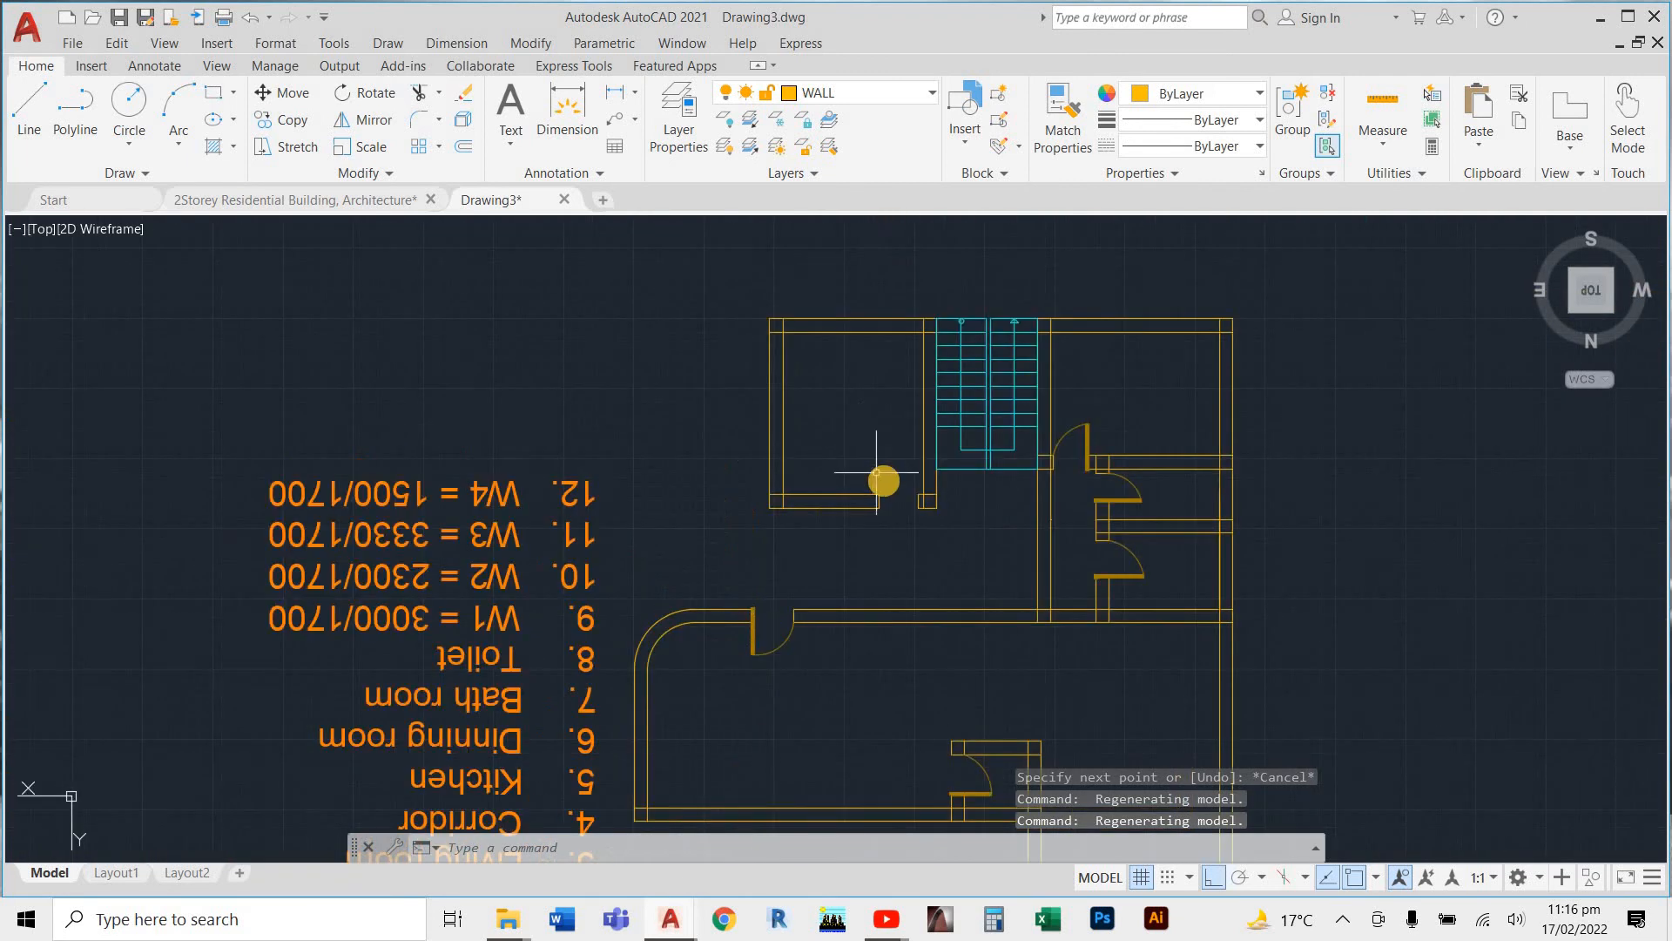
Try to draw the door leaf as a polyline from the stair-side wall end's outer corner into the room, and undo it
key(Return)
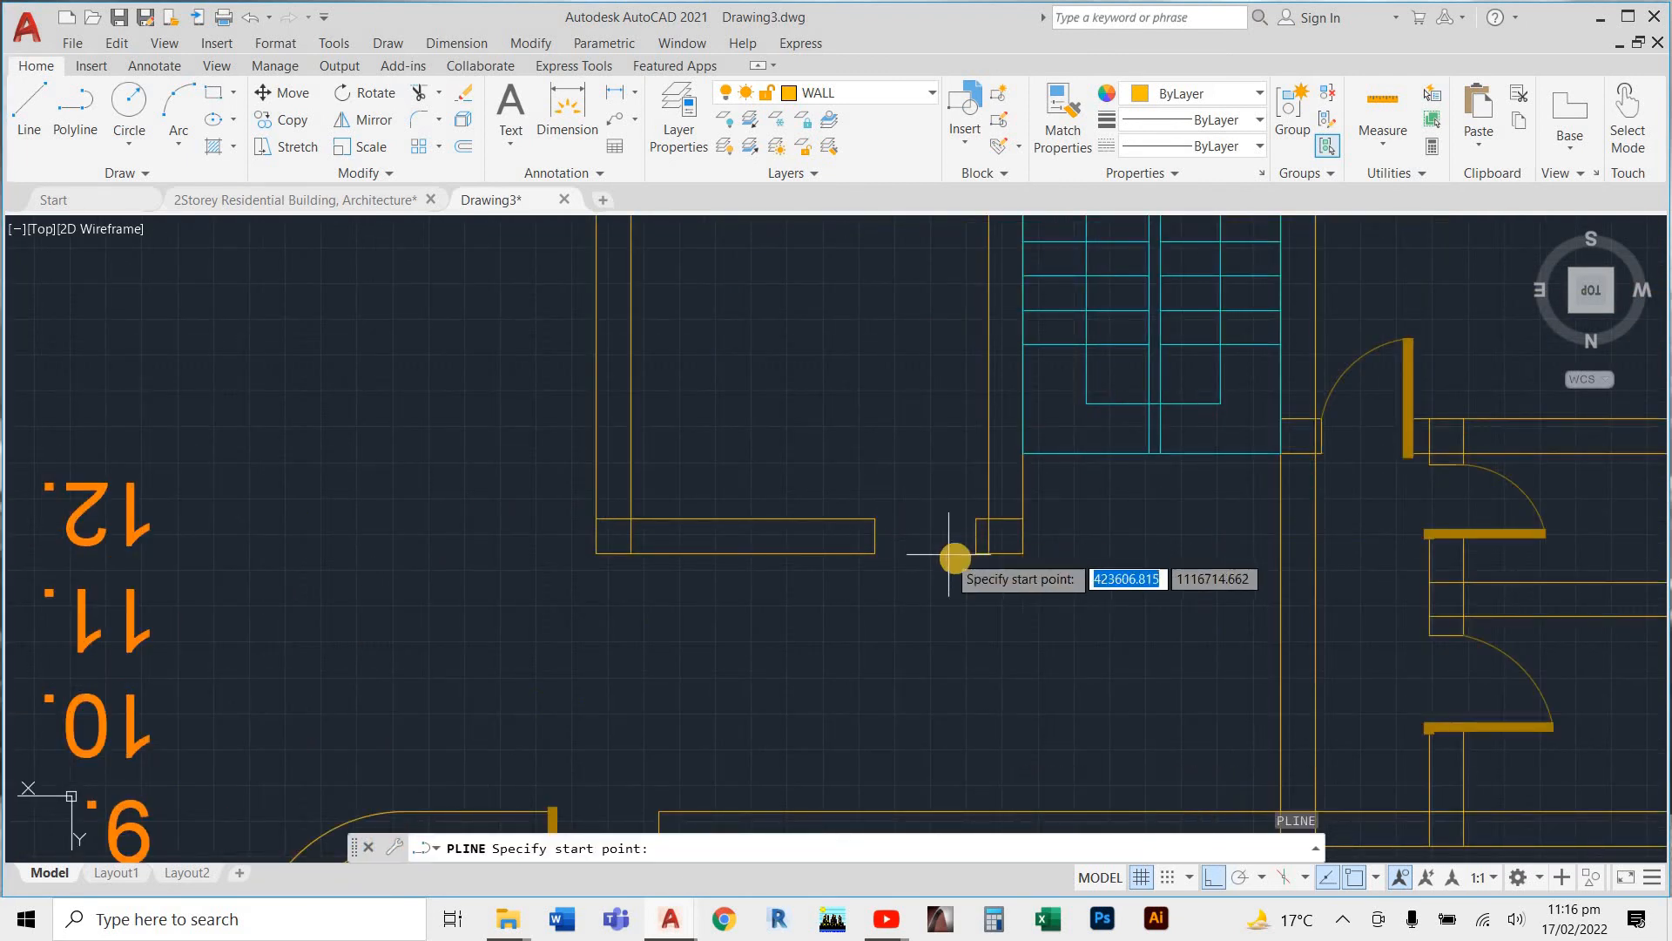
scroll(953, 557, up, 6)
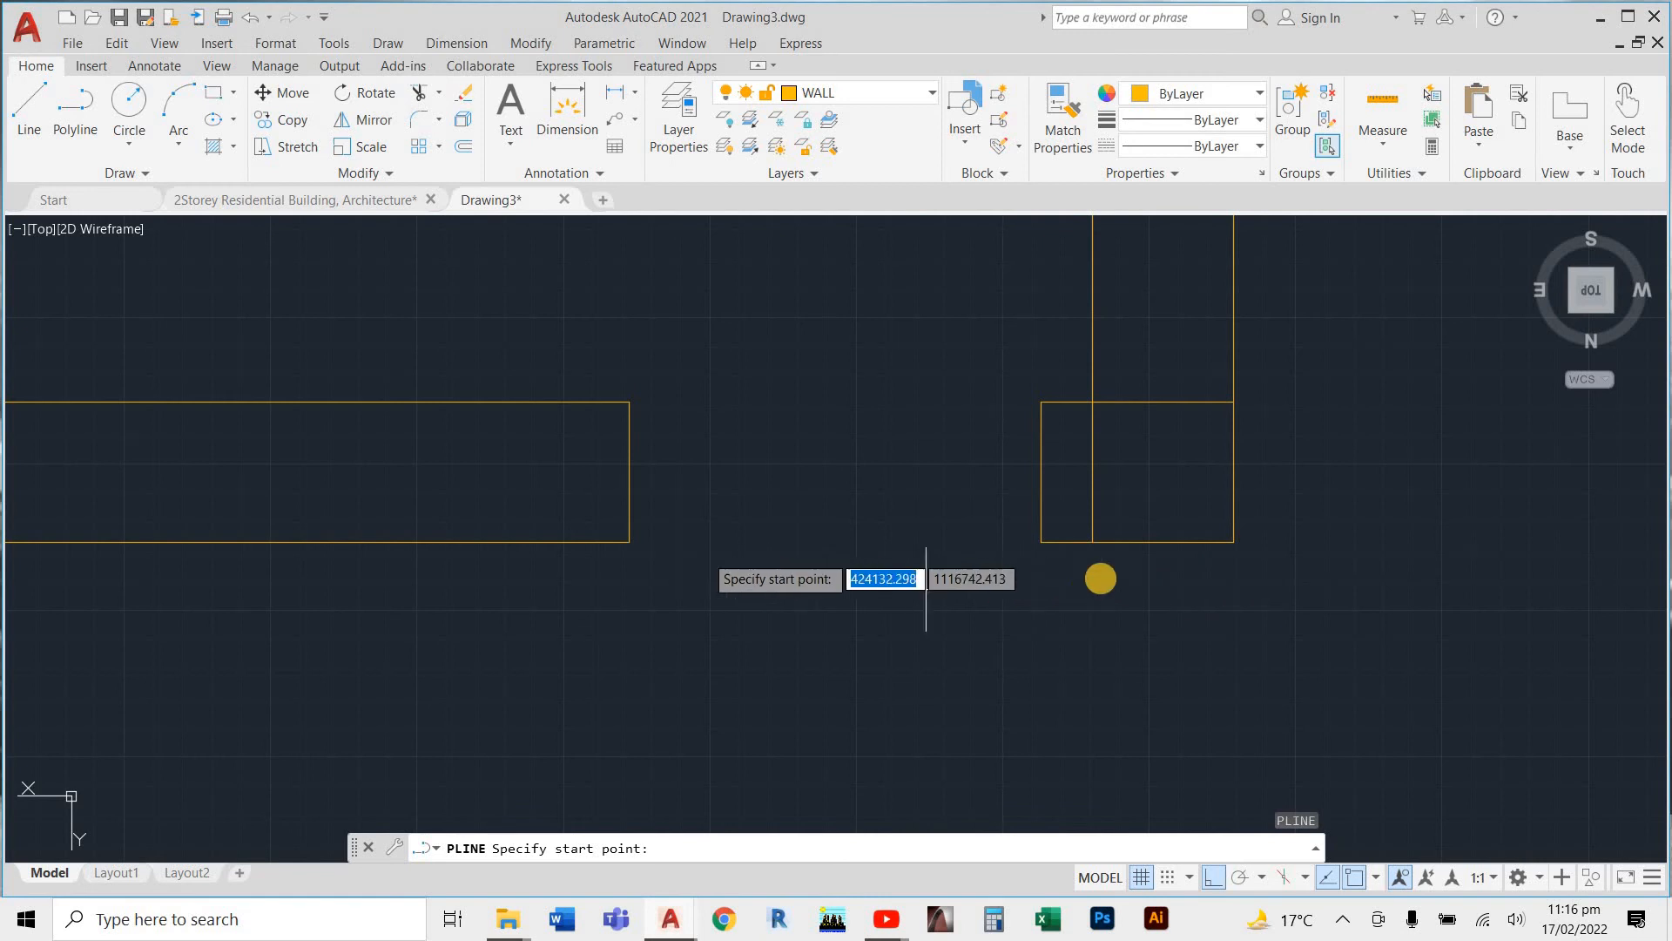
click(1080, 542)
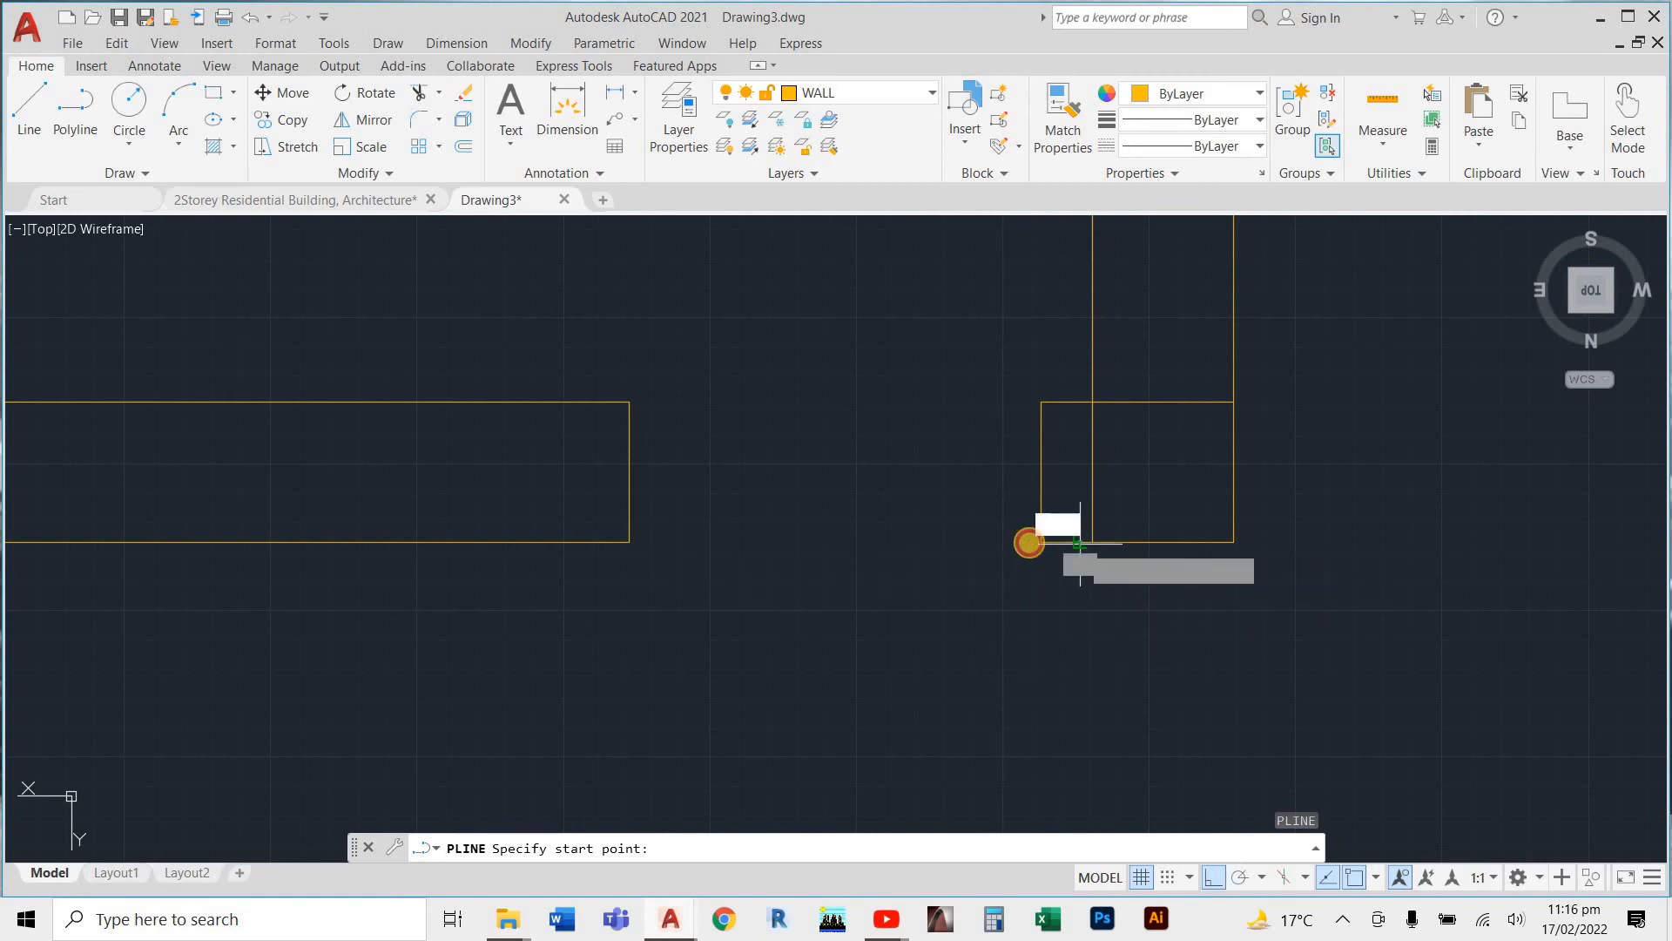
scroll(1007, 620, down, 3)
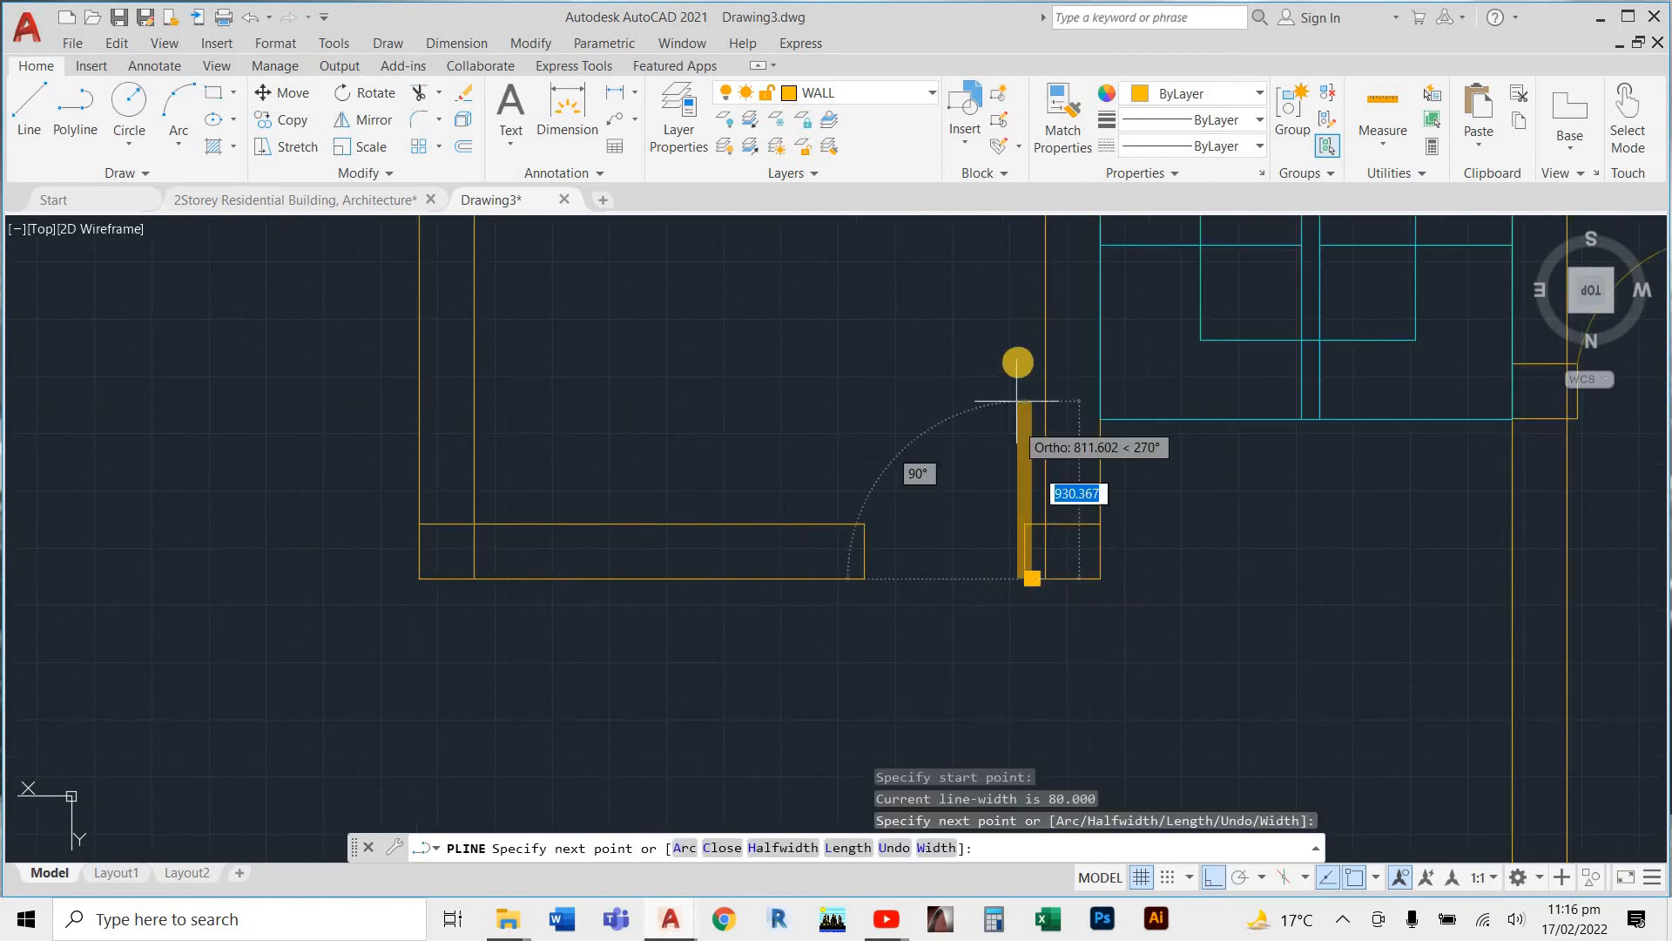
click(1018, 343)
key(Escape)
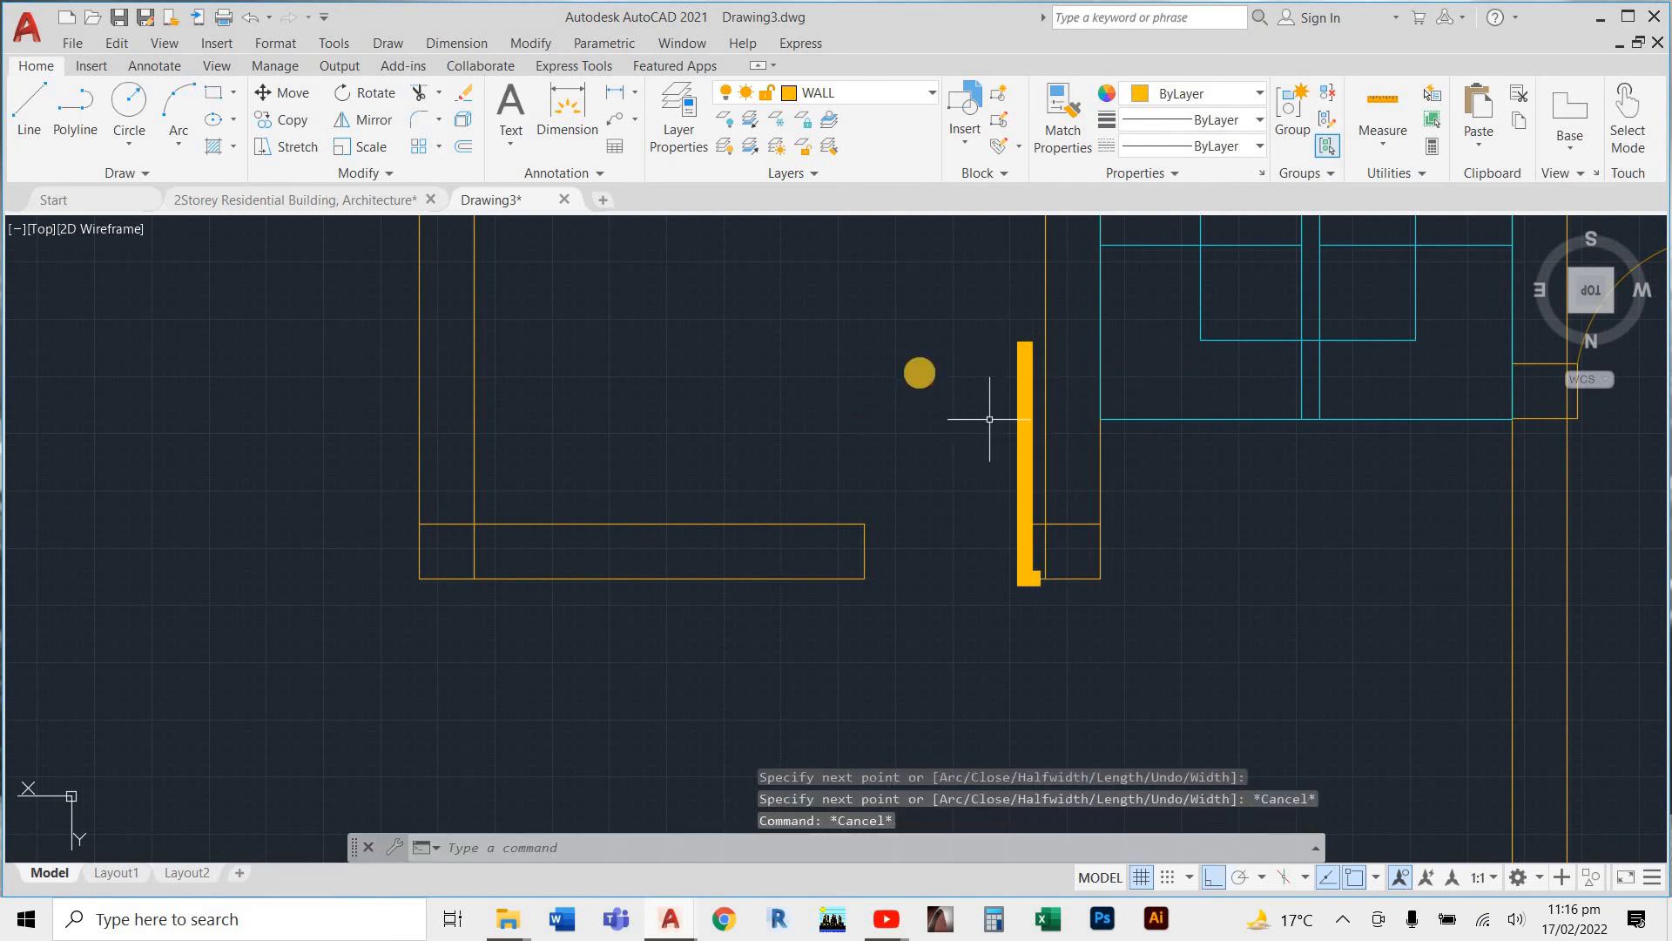
key(ctrl+z)
key(ctrl+z)
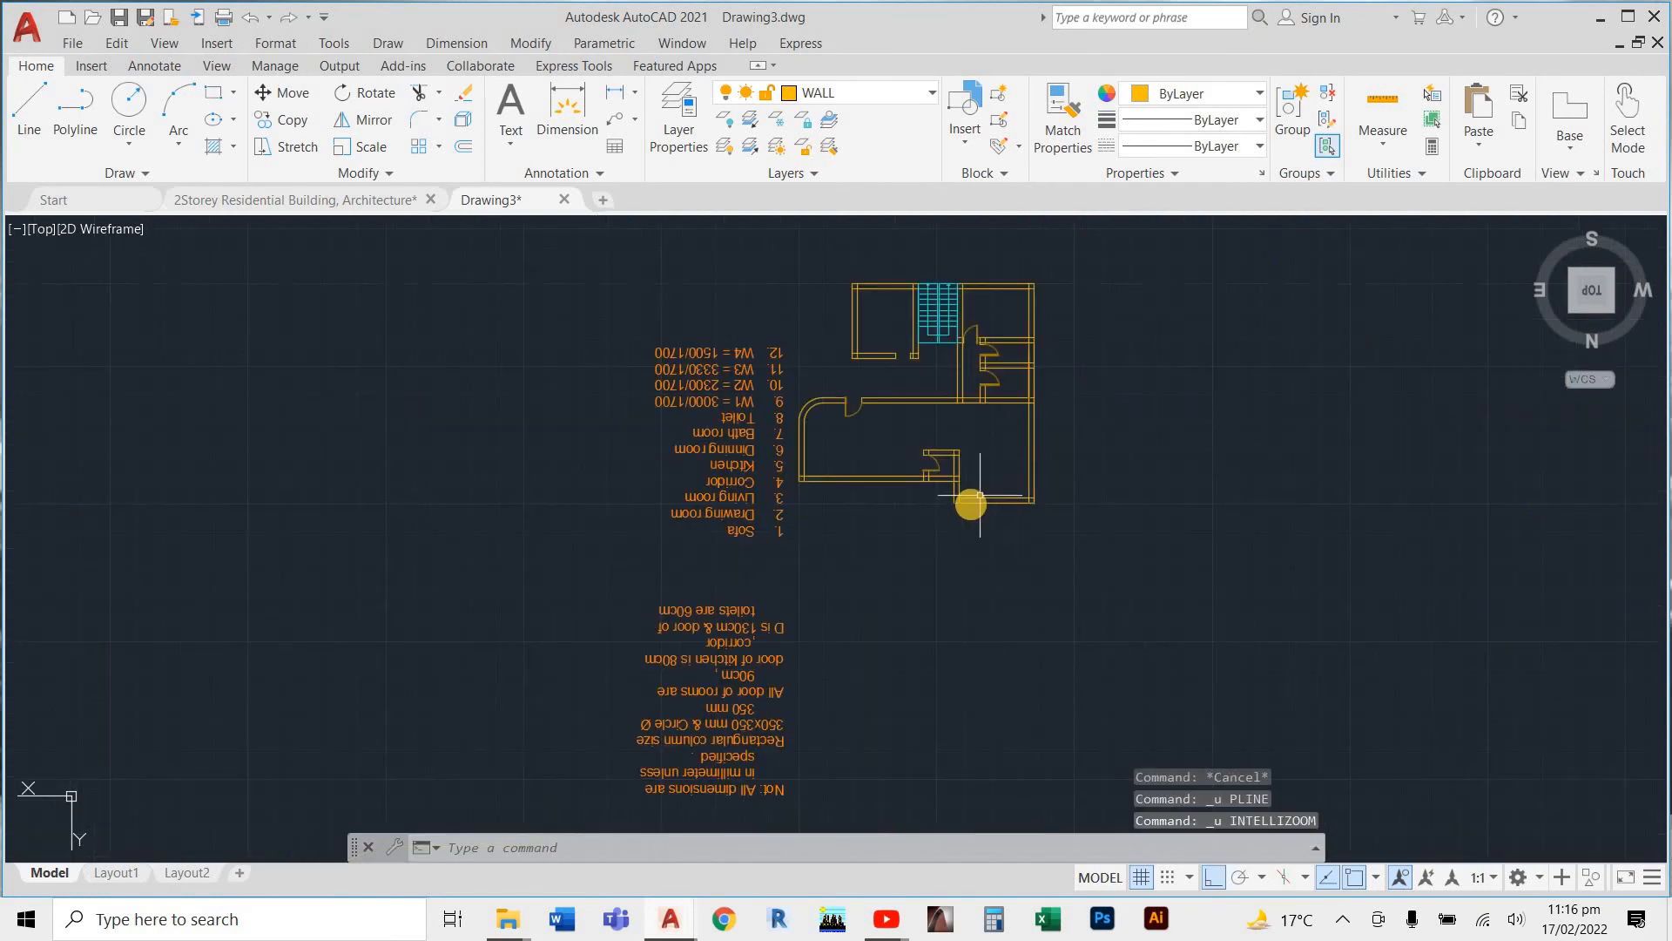
On the DOOR layer, draw the door leaf as a vertical polyline from the stair-side wall end's outer corner into the room
scroll(871, 357, up, 3)
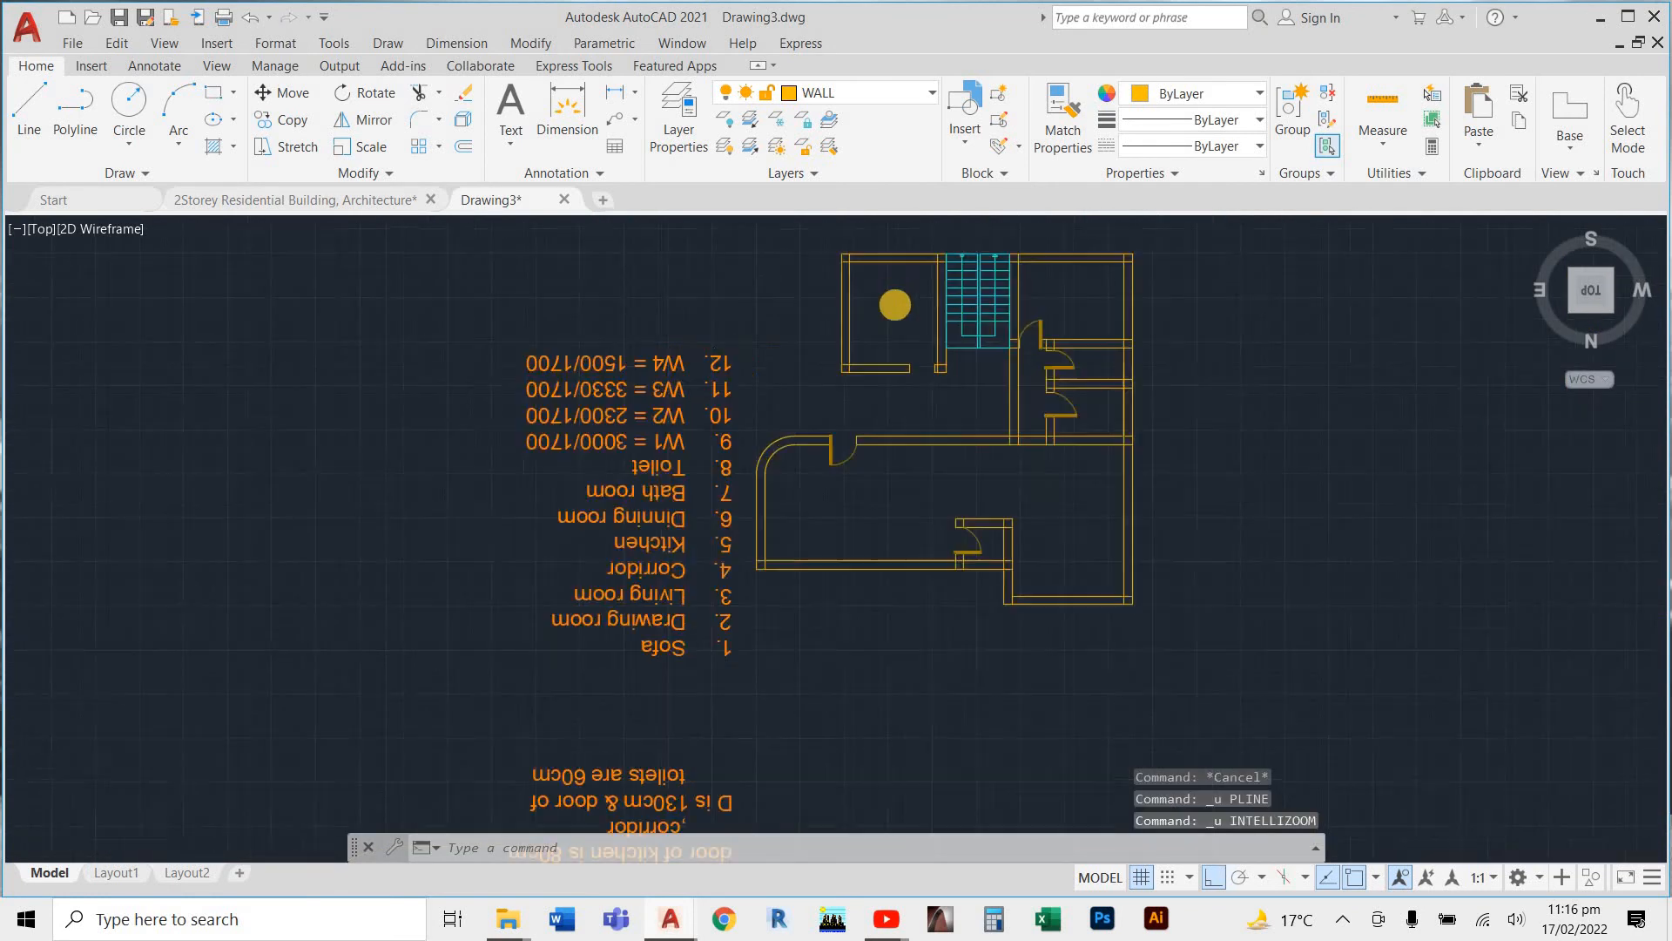
click(852, 104)
click(840, 142)
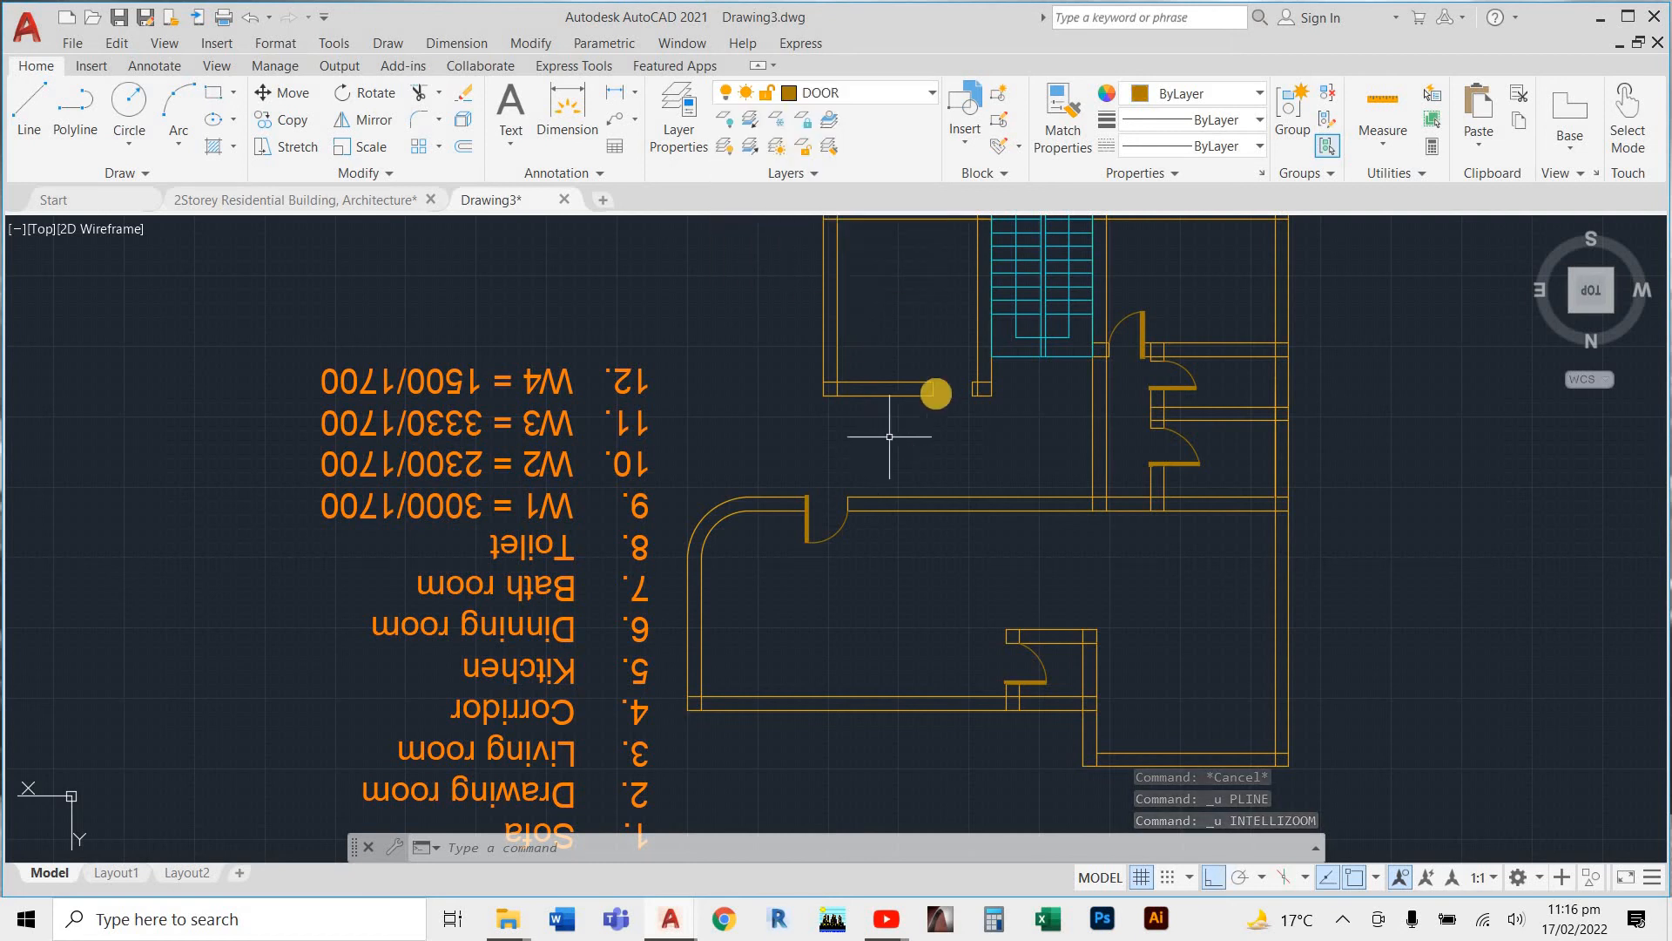
scroll(889, 436, up, 4)
key(Return)
scroll(1081, 352, up, 4)
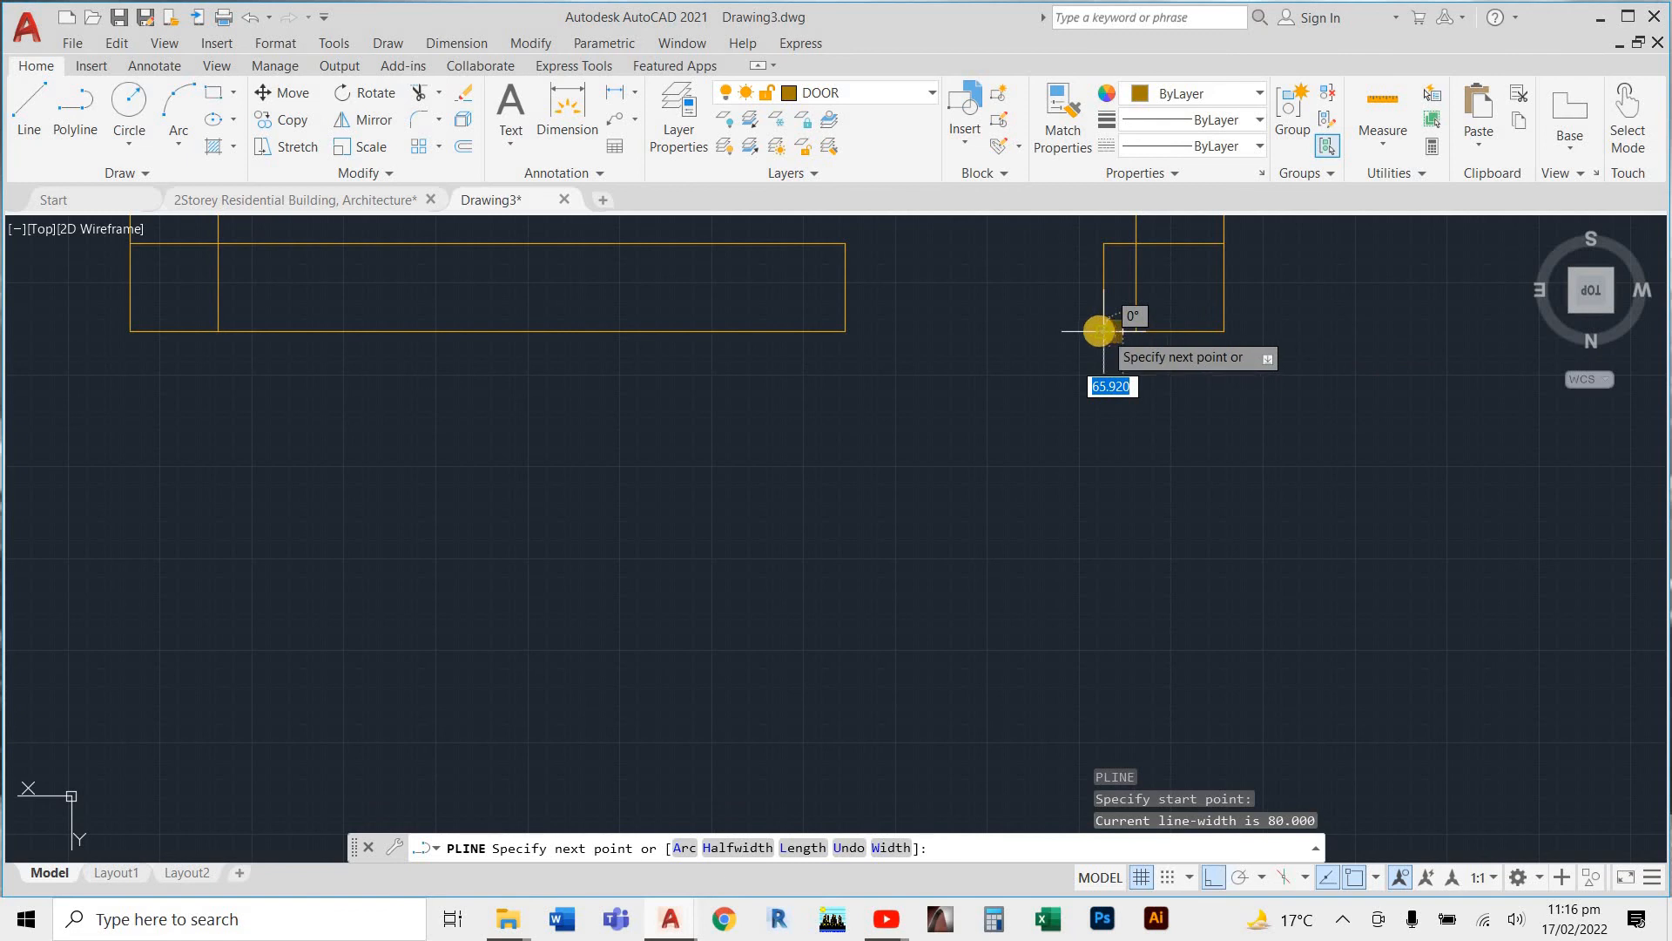
click(1103, 331)
scroll(1080, 529, down, 4)
scroll(1080, 317, up, 4)
scroll(1082, 340, down, 2)
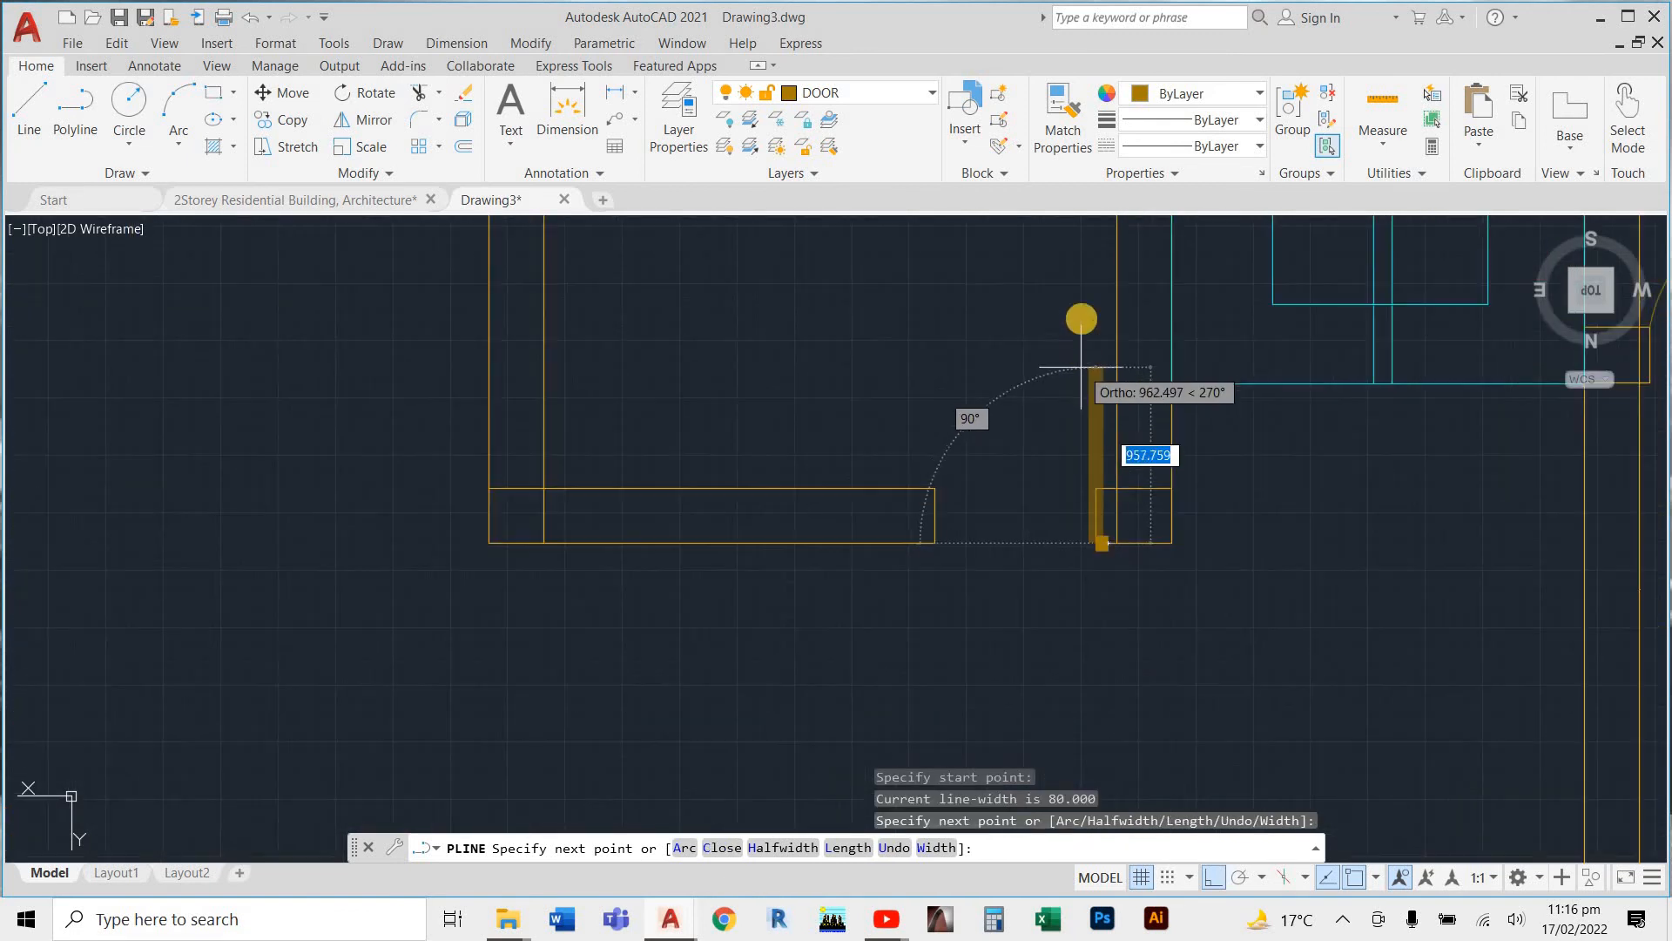
click(1083, 329)
key(Escape)
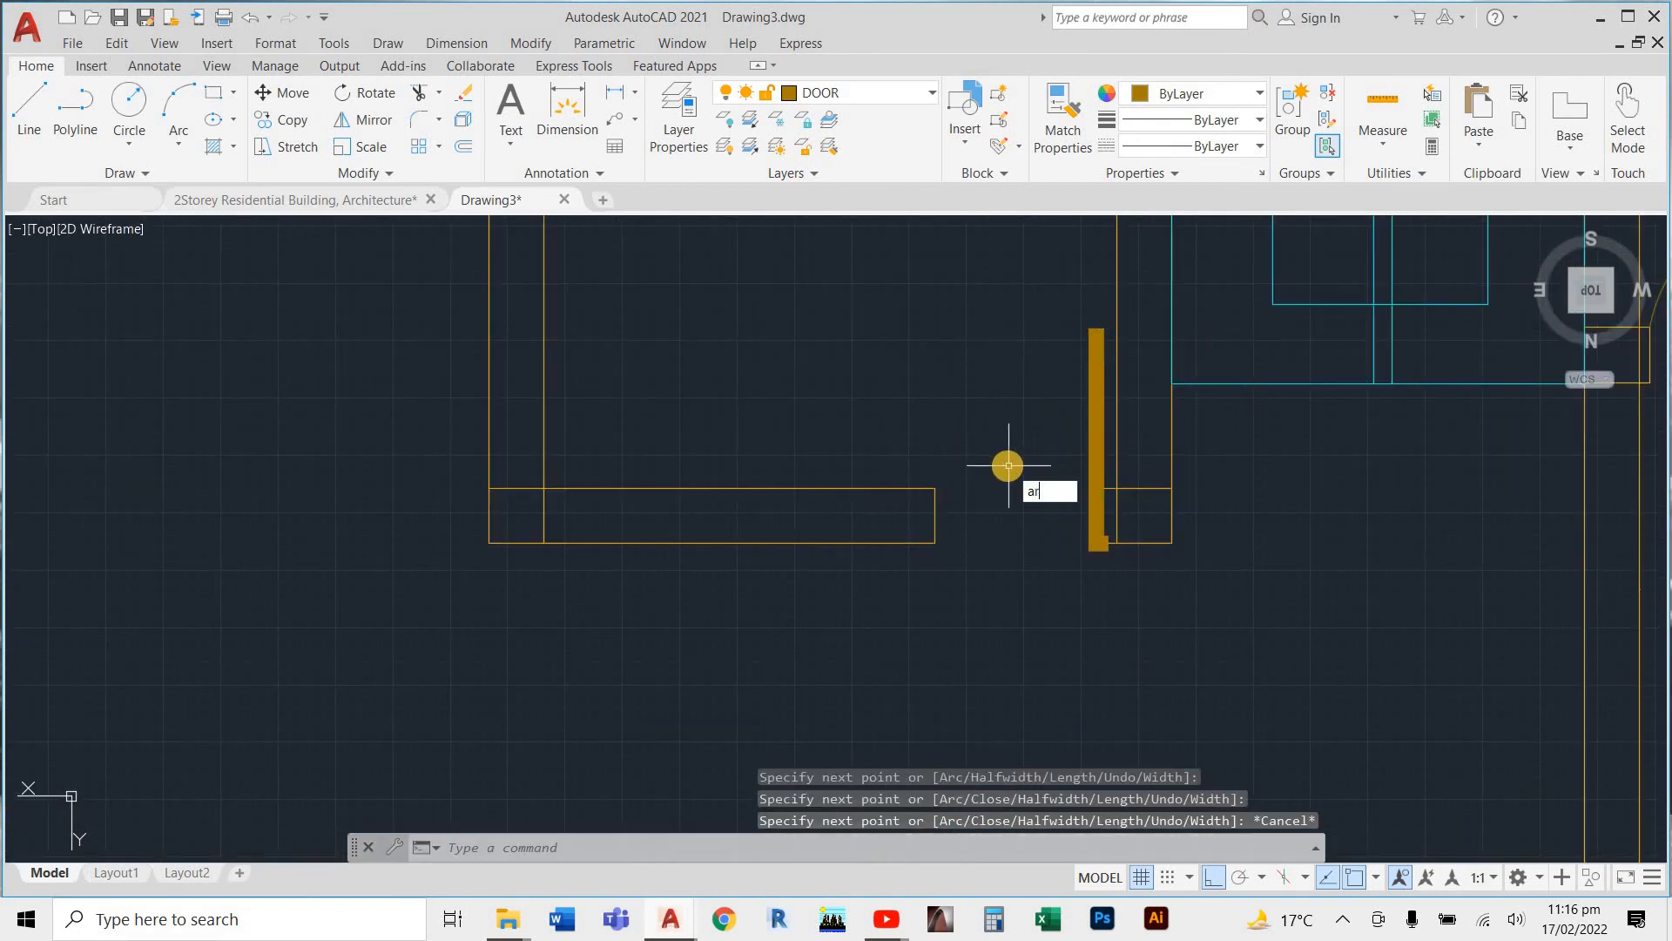
Draw a three-point arc from the door leaf's tip through the opposite wall end's inner corner, ending outside the room
text(arc)
key(Return)
click(1096, 330)
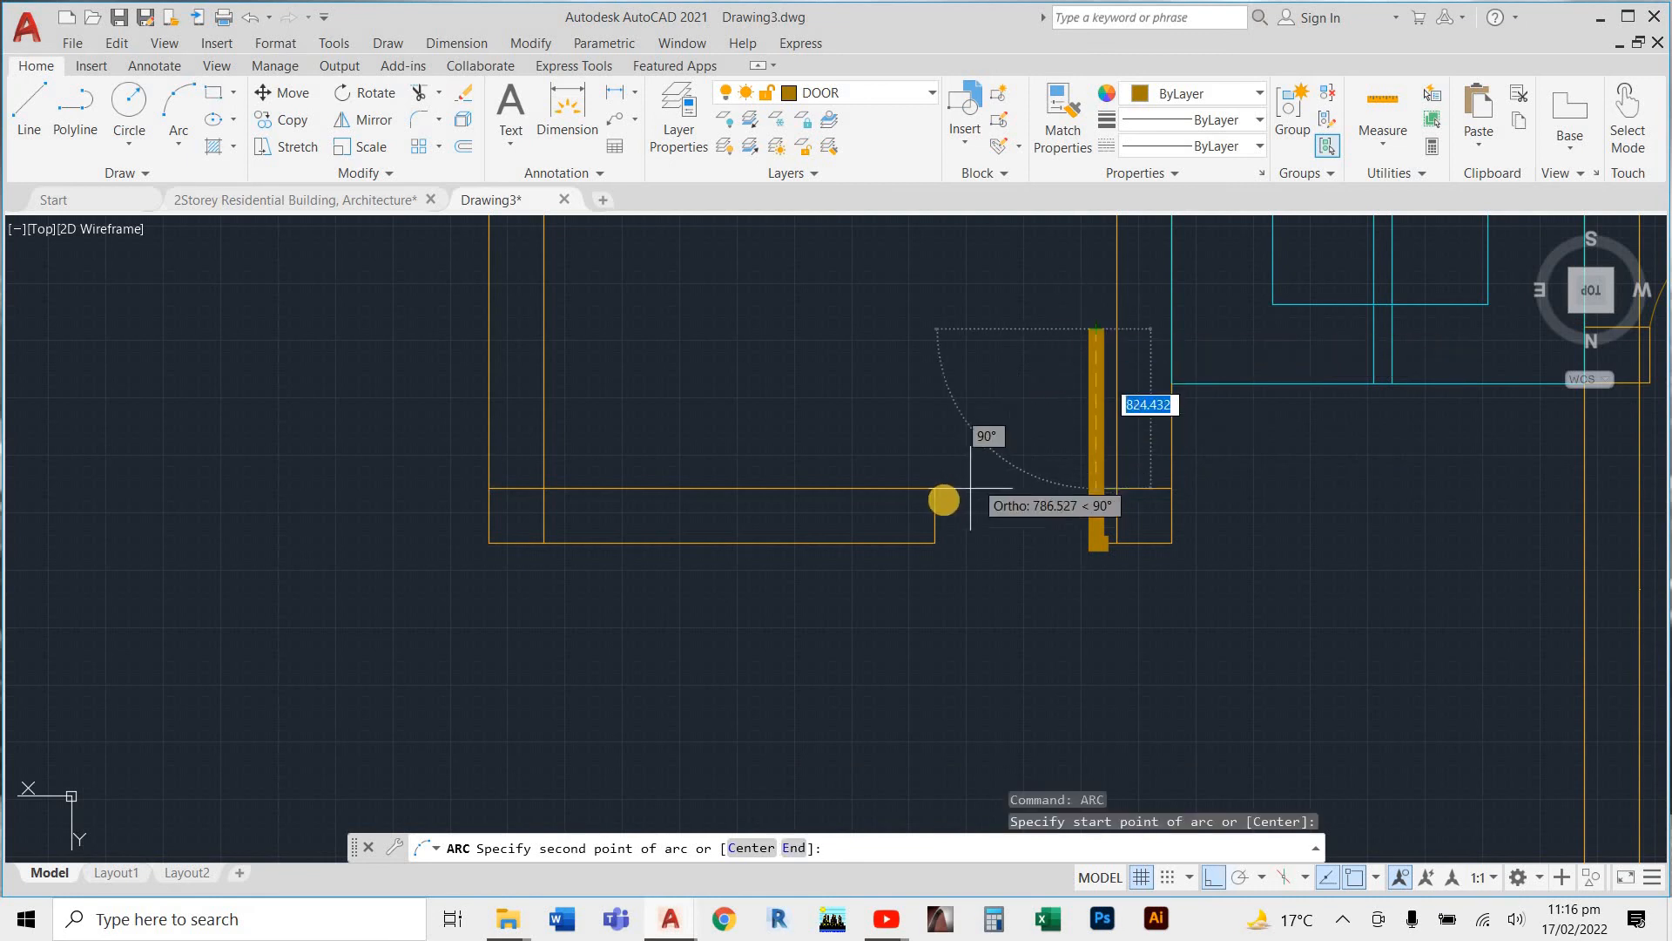
click(936, 485)
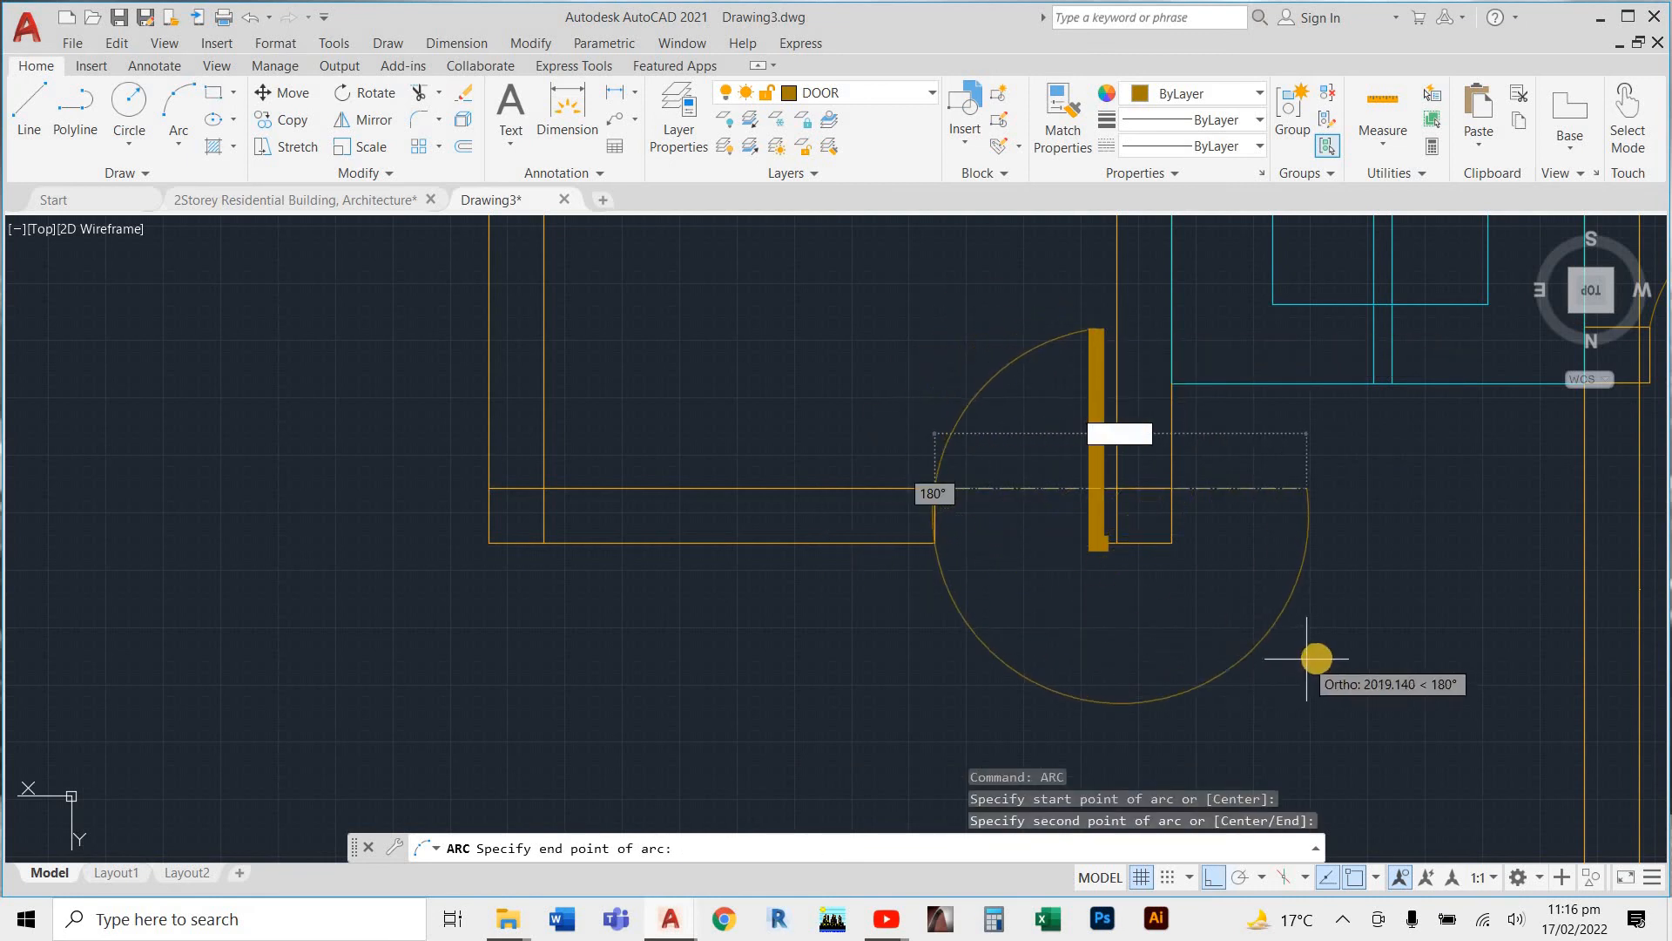
click(1317, 657)
Trim the swing arc's excess outside the room and inside the wall end, leaving the quarter swing from leaf to wall corner
key(Return)
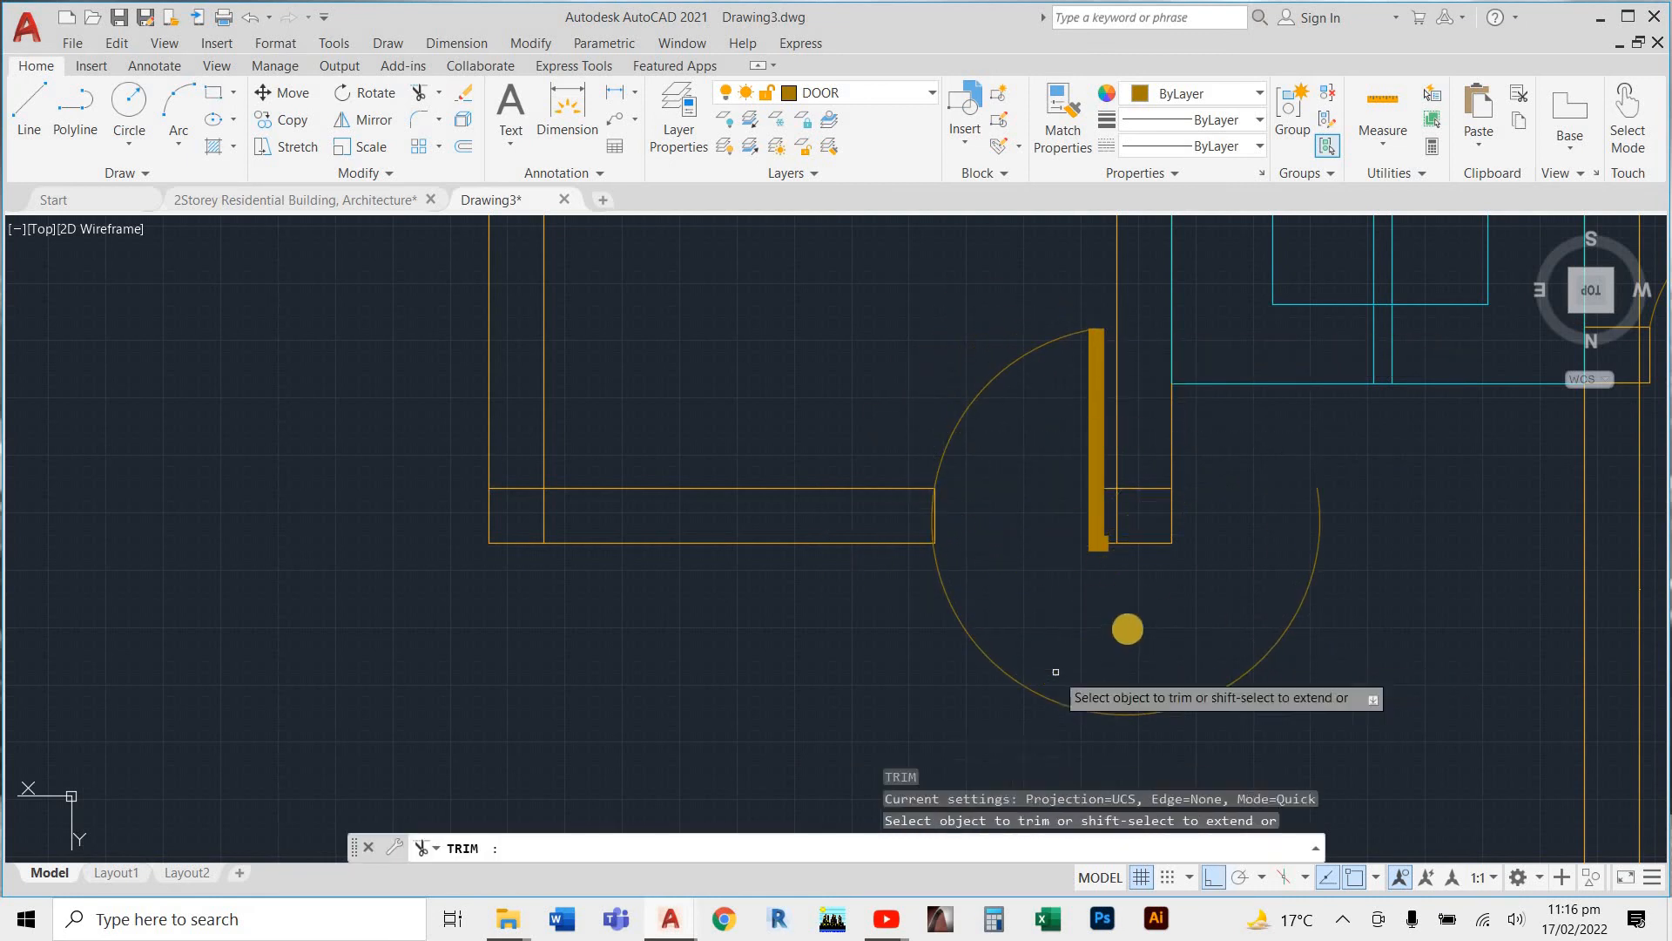
click(1127, 629)
click(930, 723)
scroll(956, 504, up, 6)
click(732, 565)
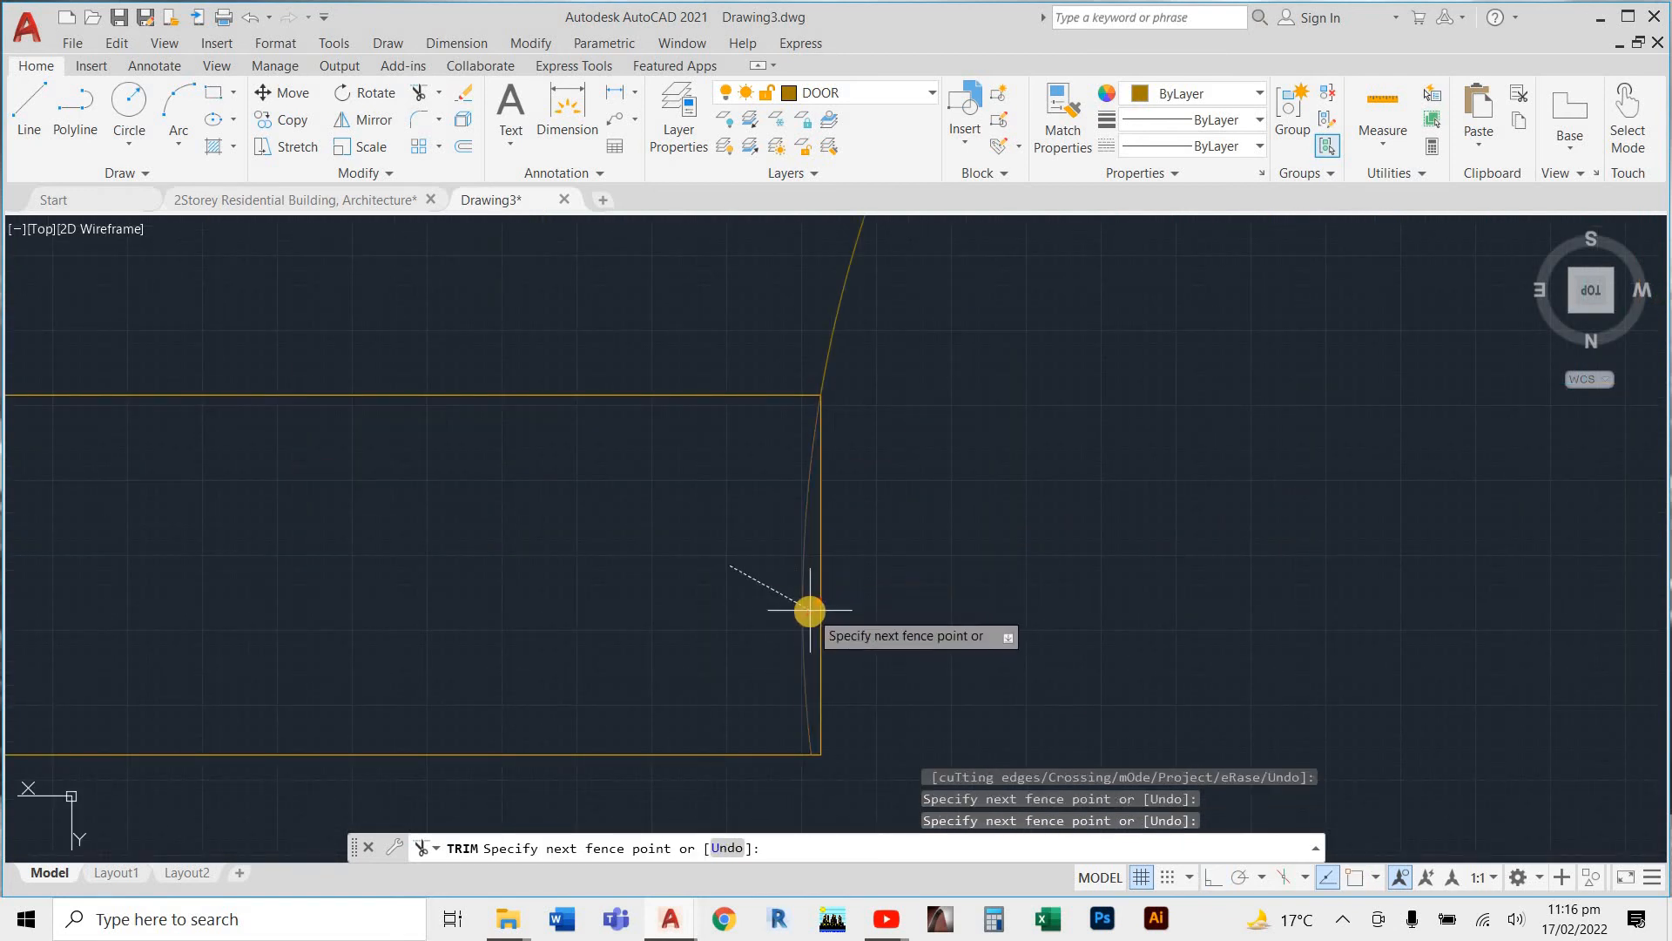
click(810, 610)
scroll(766, 540, down, 6)
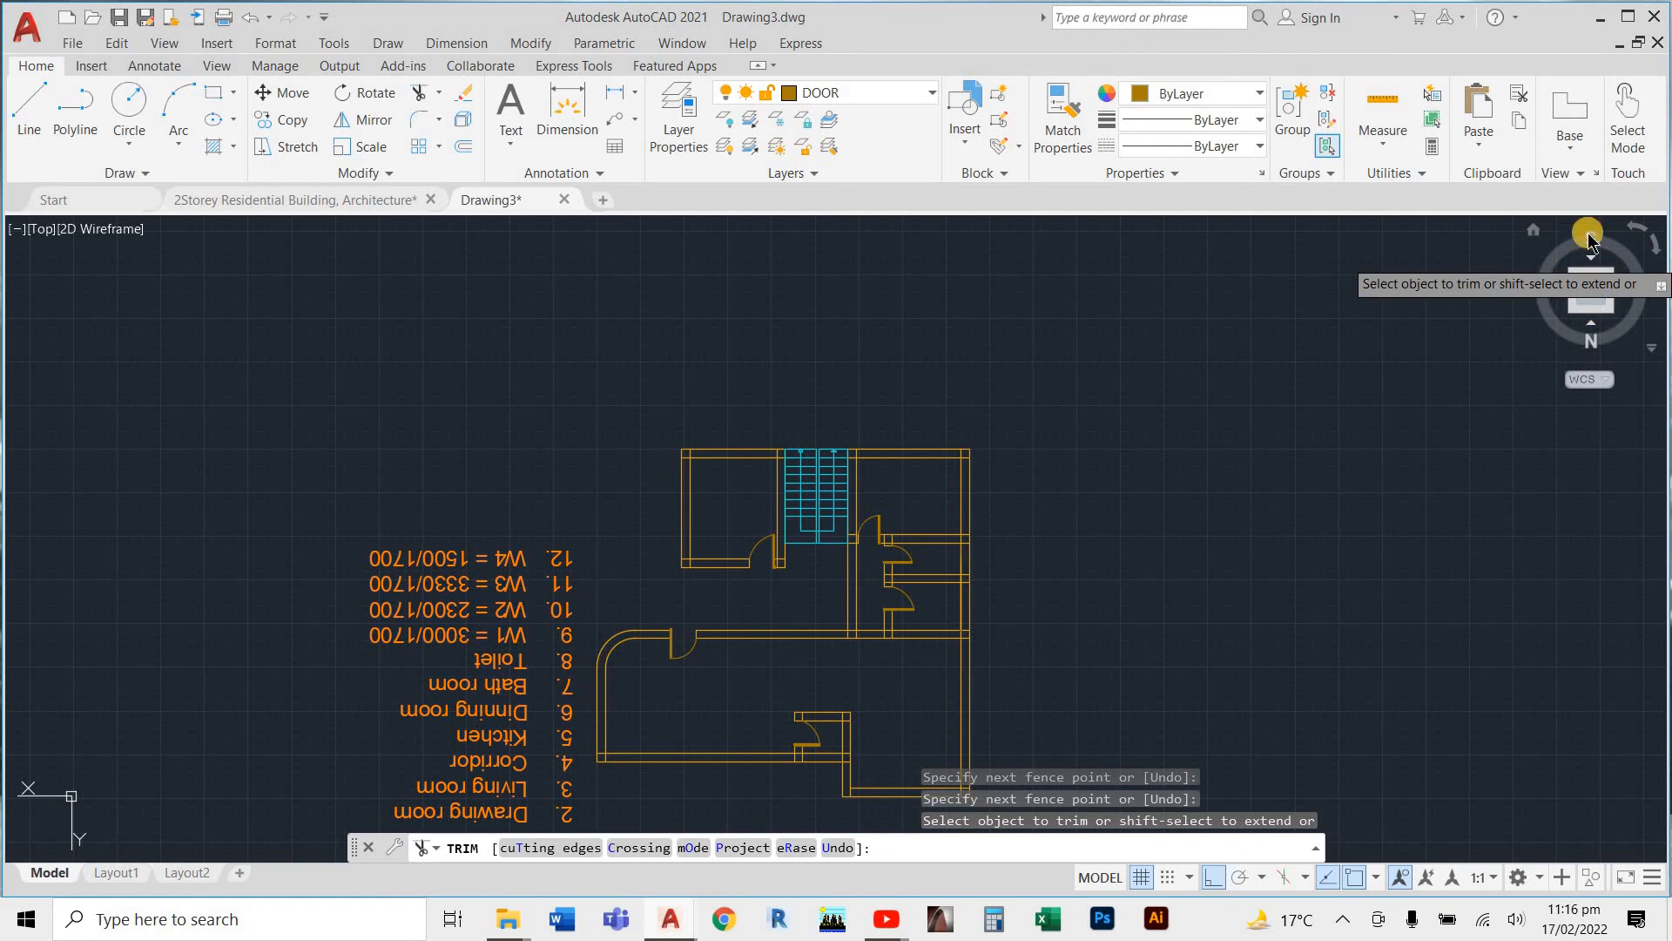
Turn the top view back so that north points up
click(1590, 248)
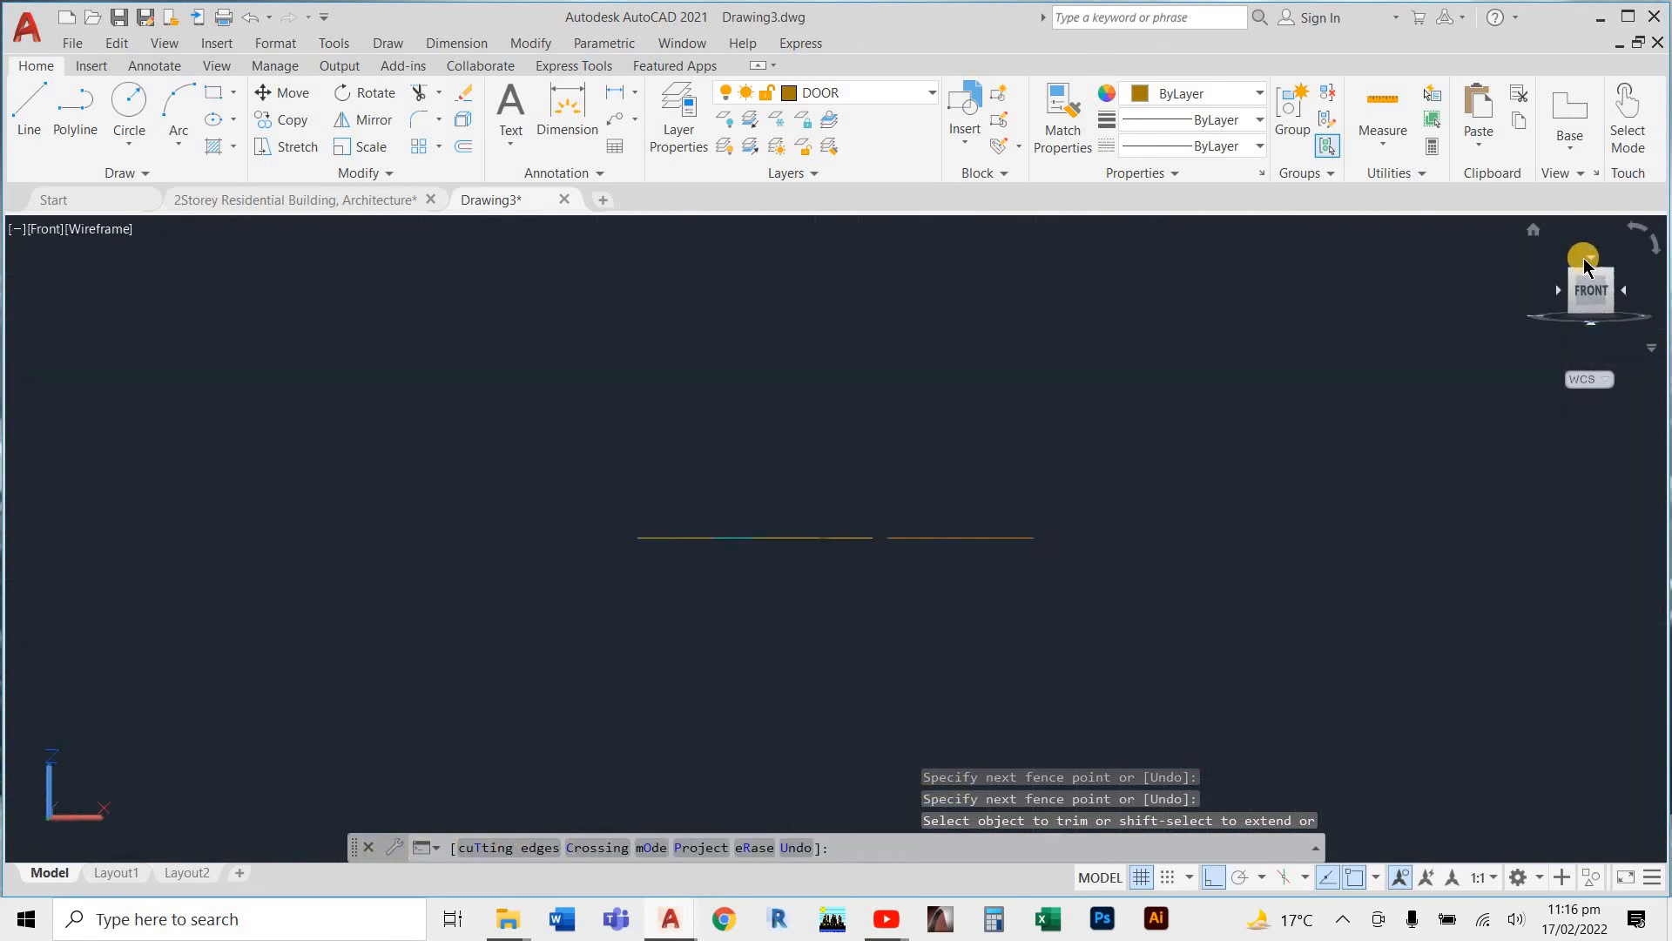
key(ctrl+z)
scroll(709, 635, down, 3)
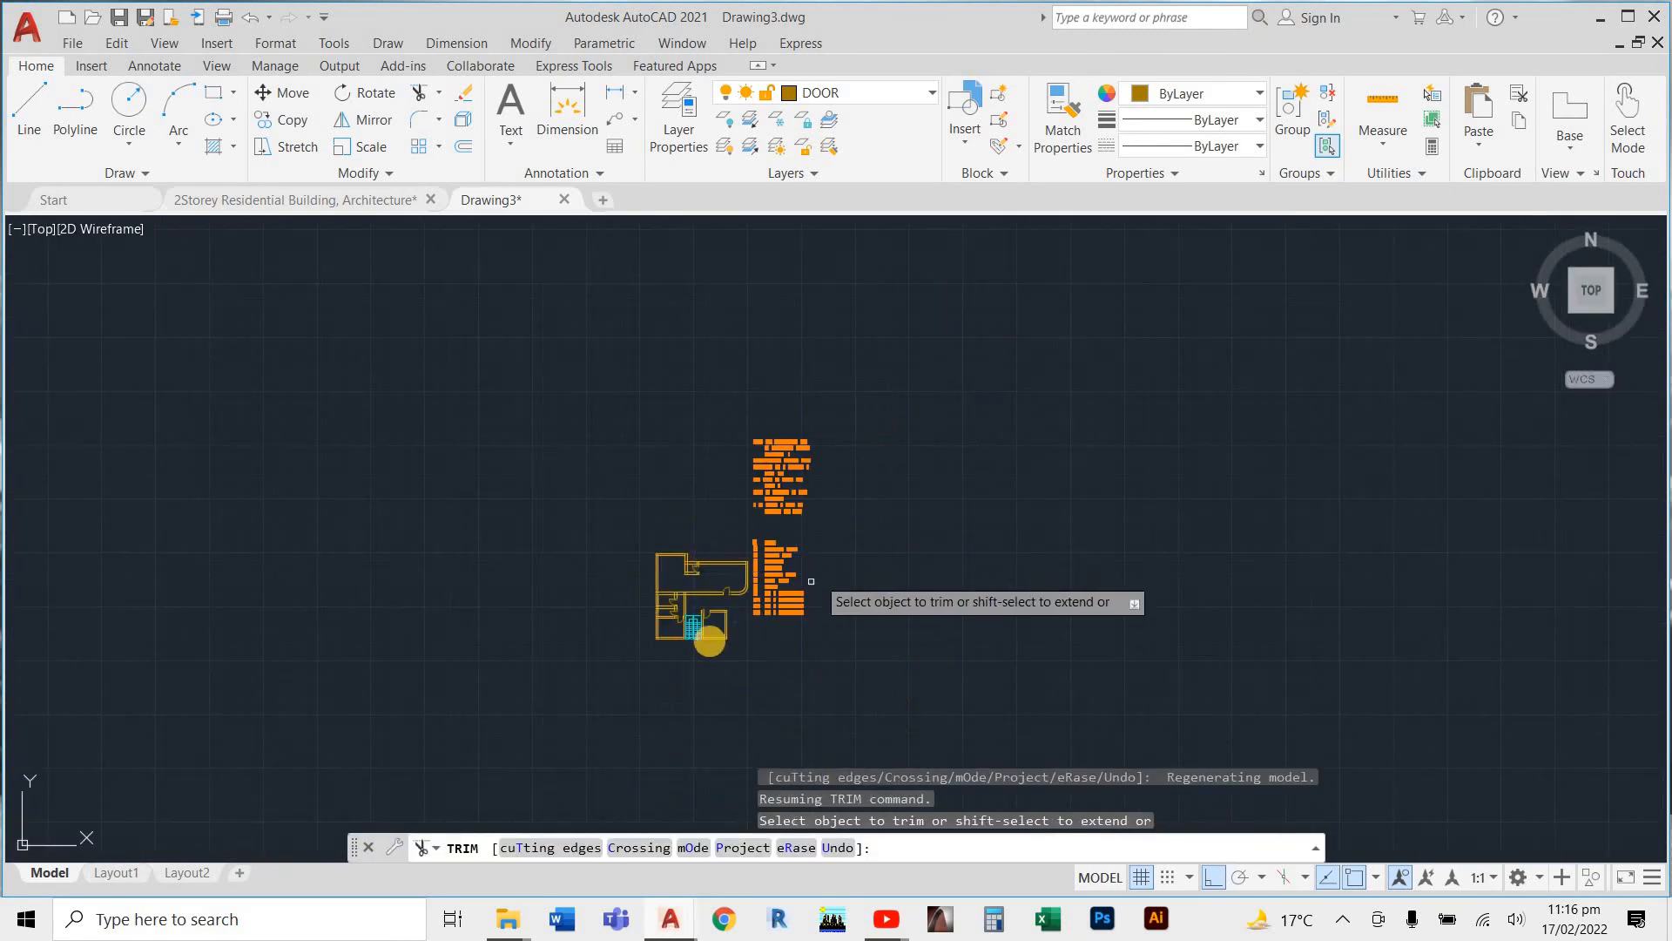
Review the floor plan's doors and the written notes on door sizes for rooms, kitchen, corridor and toilets
scroll(683, 642, up, 4)
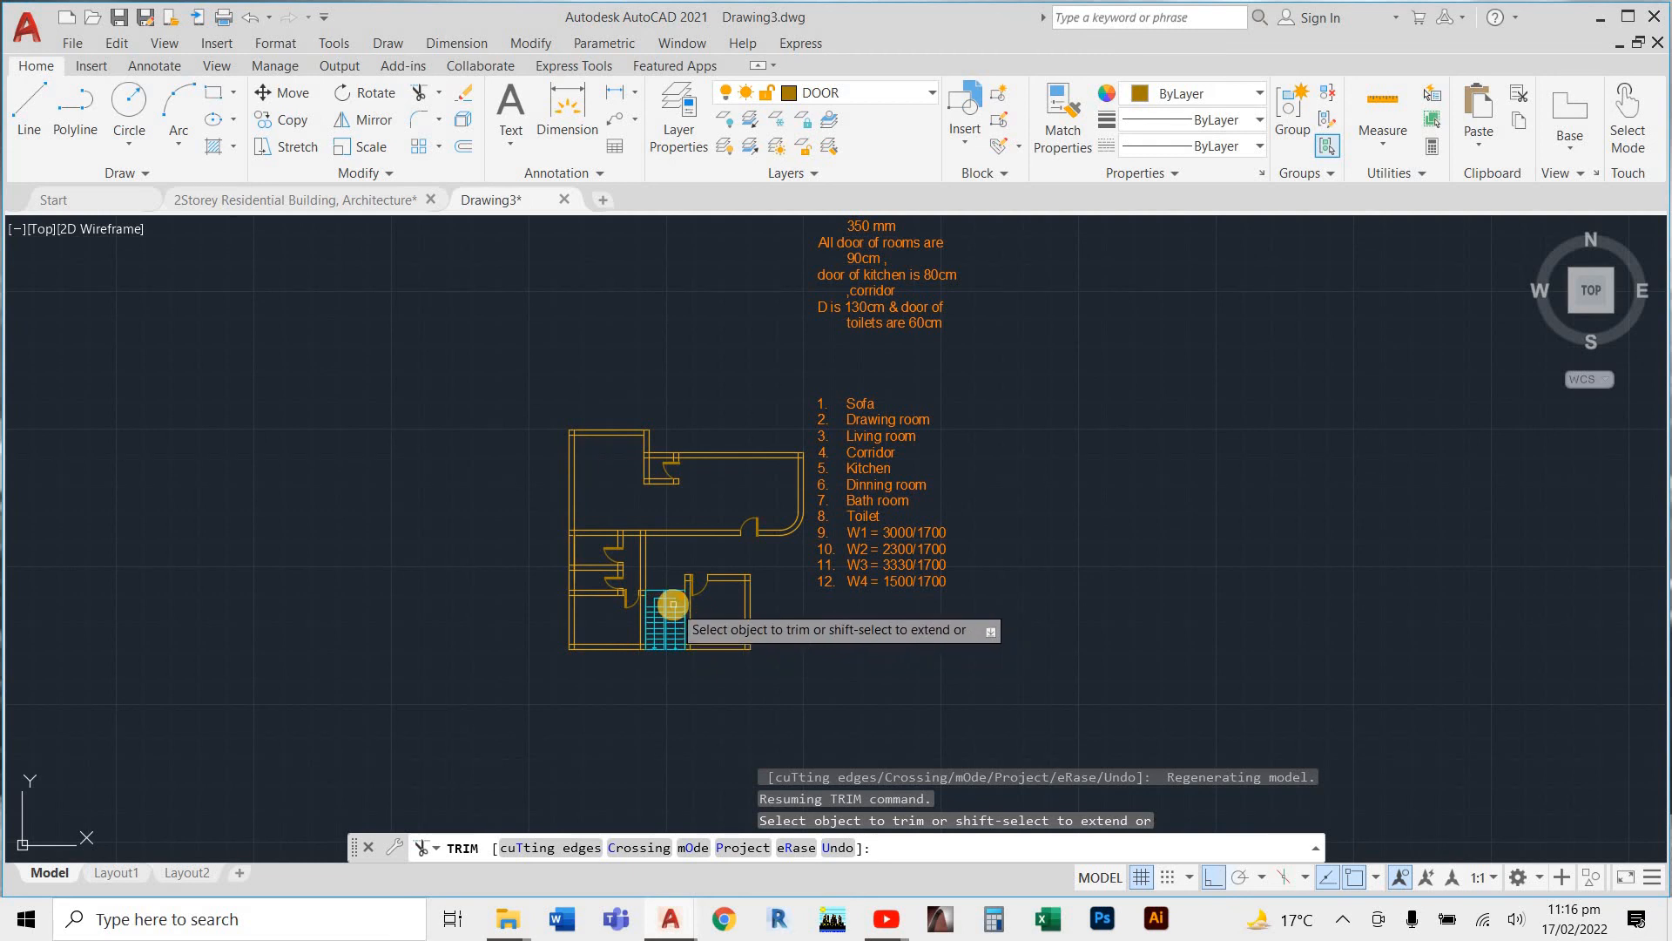
scroll(723, 597, up, 2)
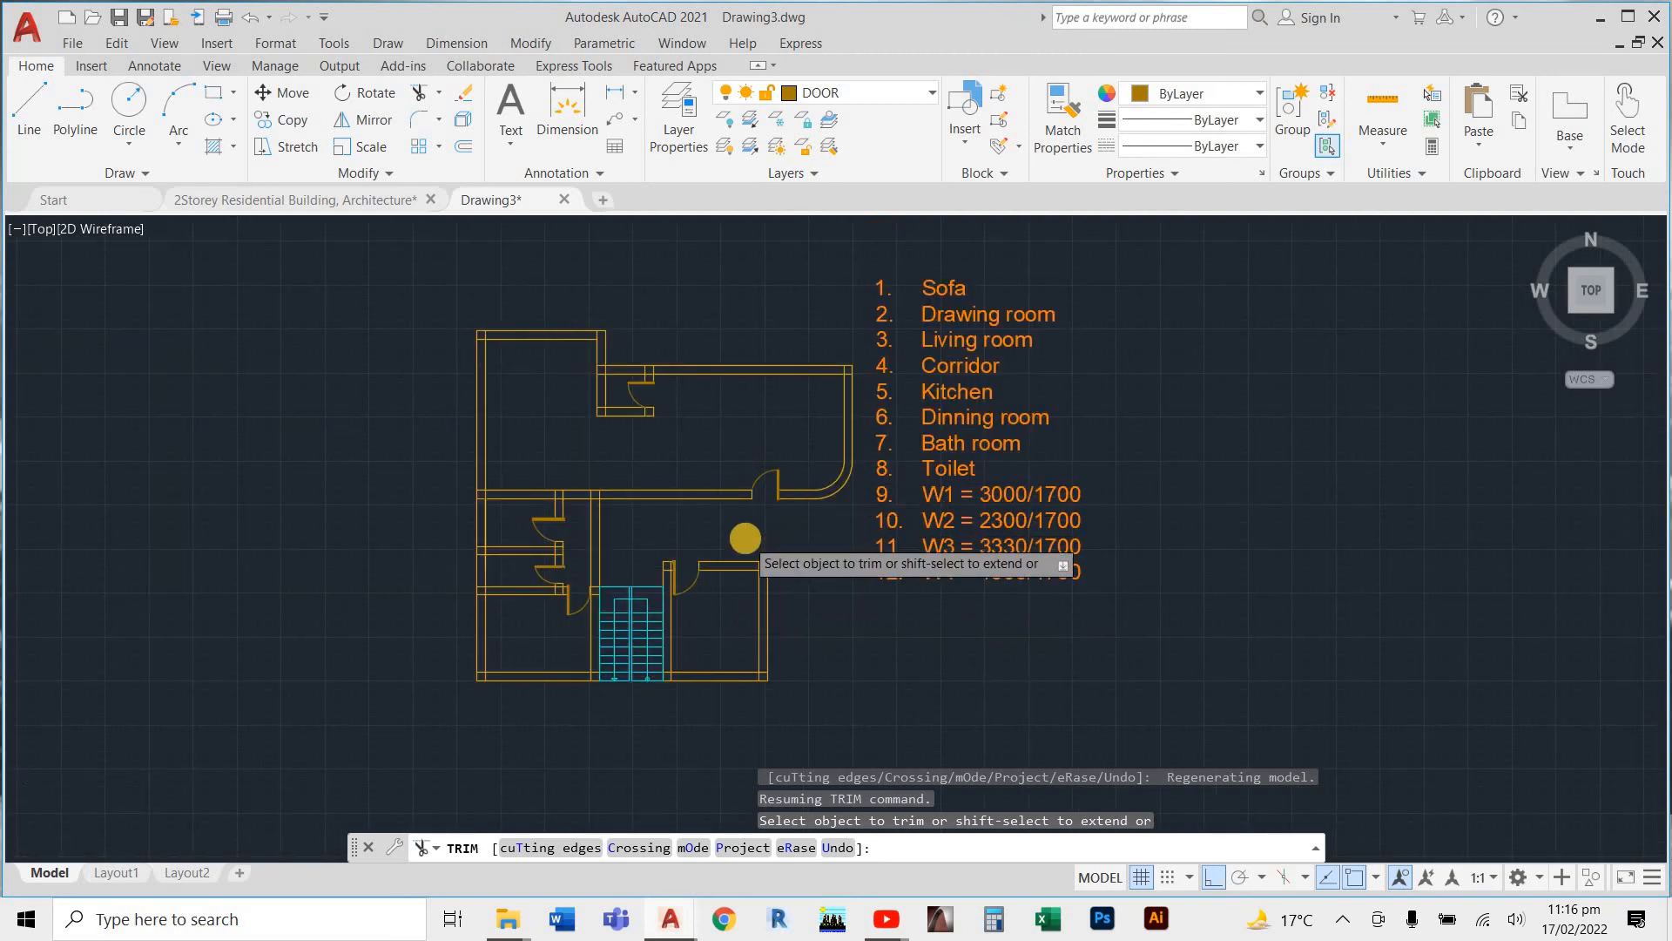
scroll(745, 538, up, 4)
scroll(719, 563, down, 5)
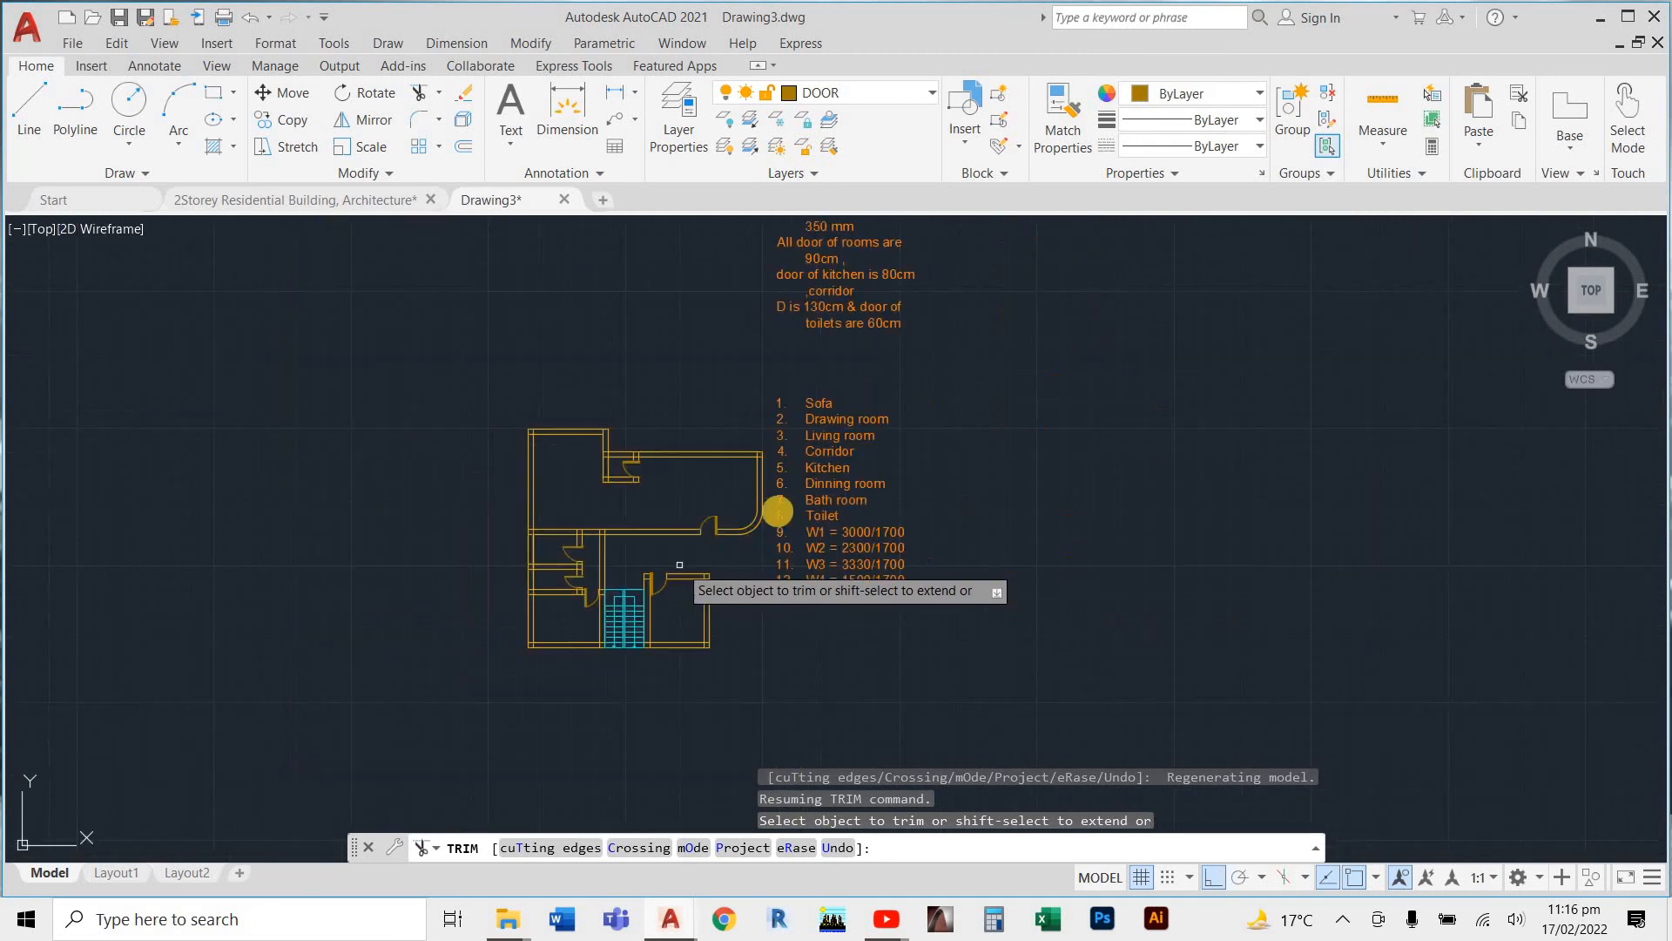
scroll(831, 401, down, 2)
scroll(898, 346, up, 6)
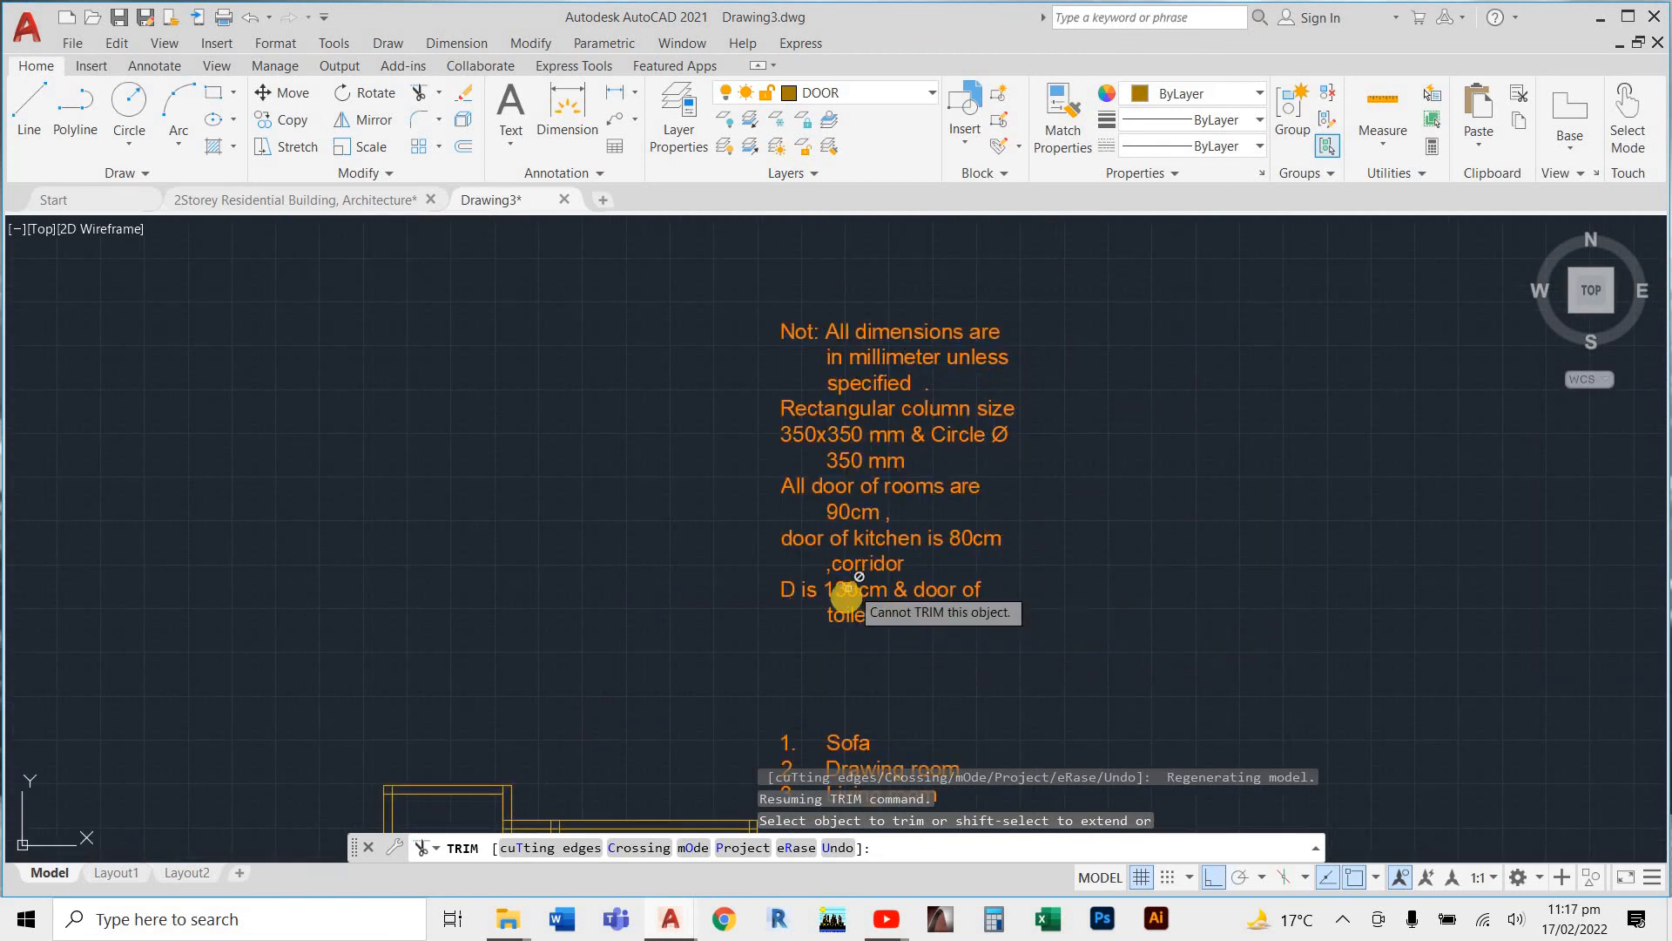
scroll(841, 557, down, 6)
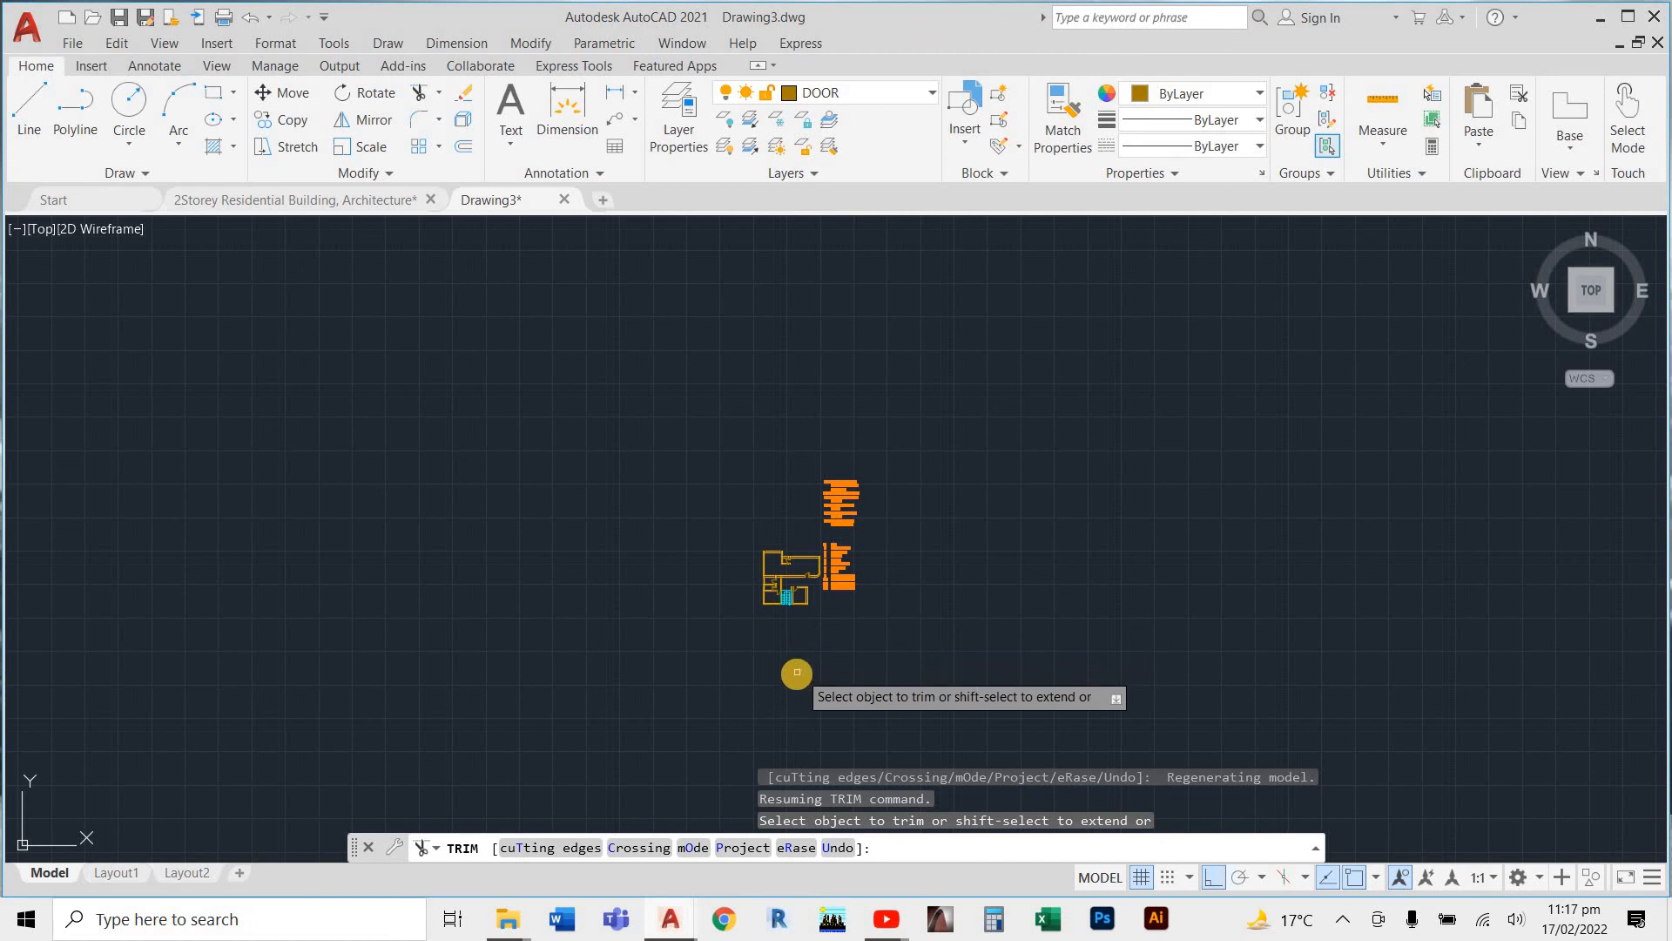
scroll(784, 623, up, 6)
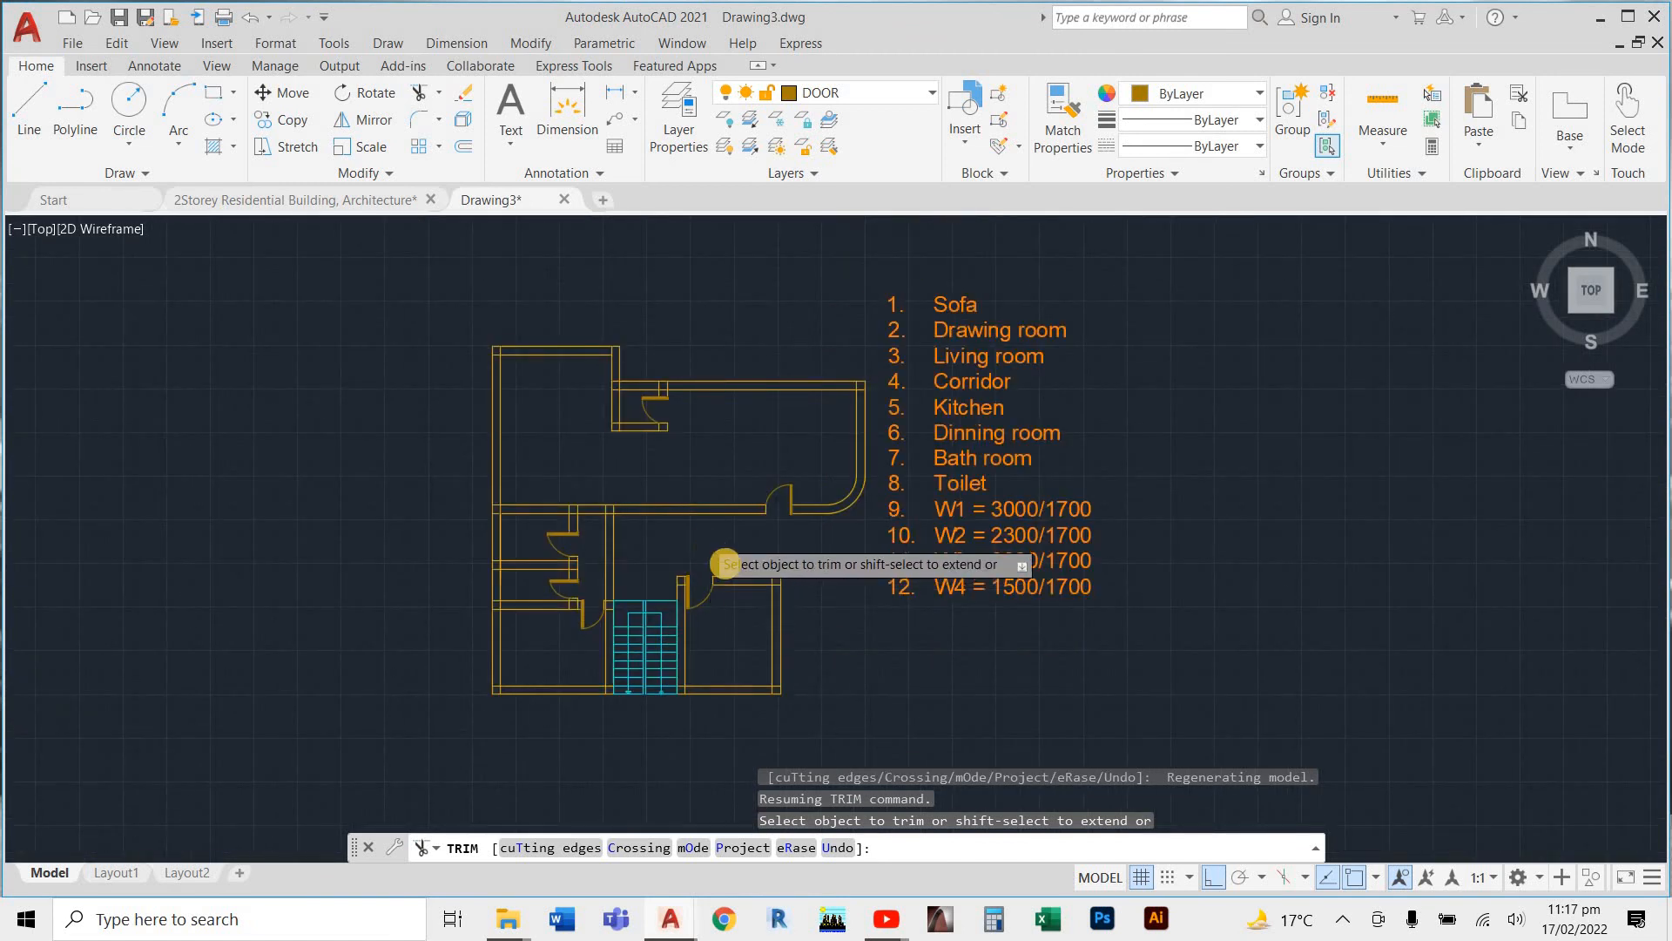
scroll(767, 593, up, 8)
key(Escape)
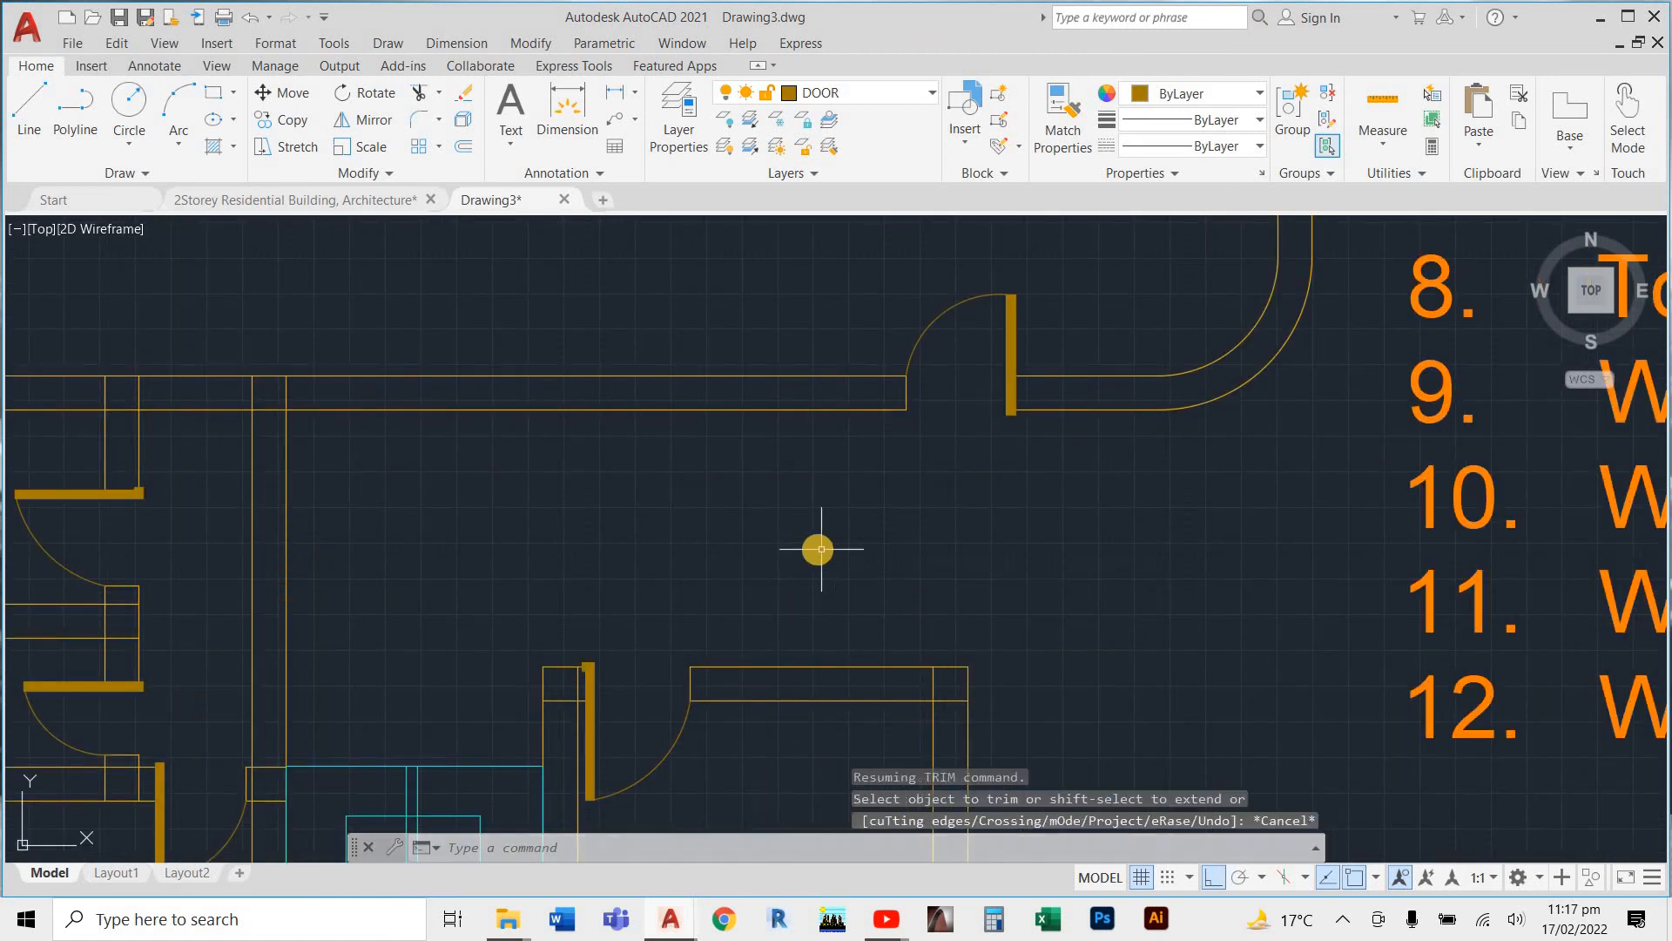
text(l)
key(Return)
scroll(809, 434, up, 4)
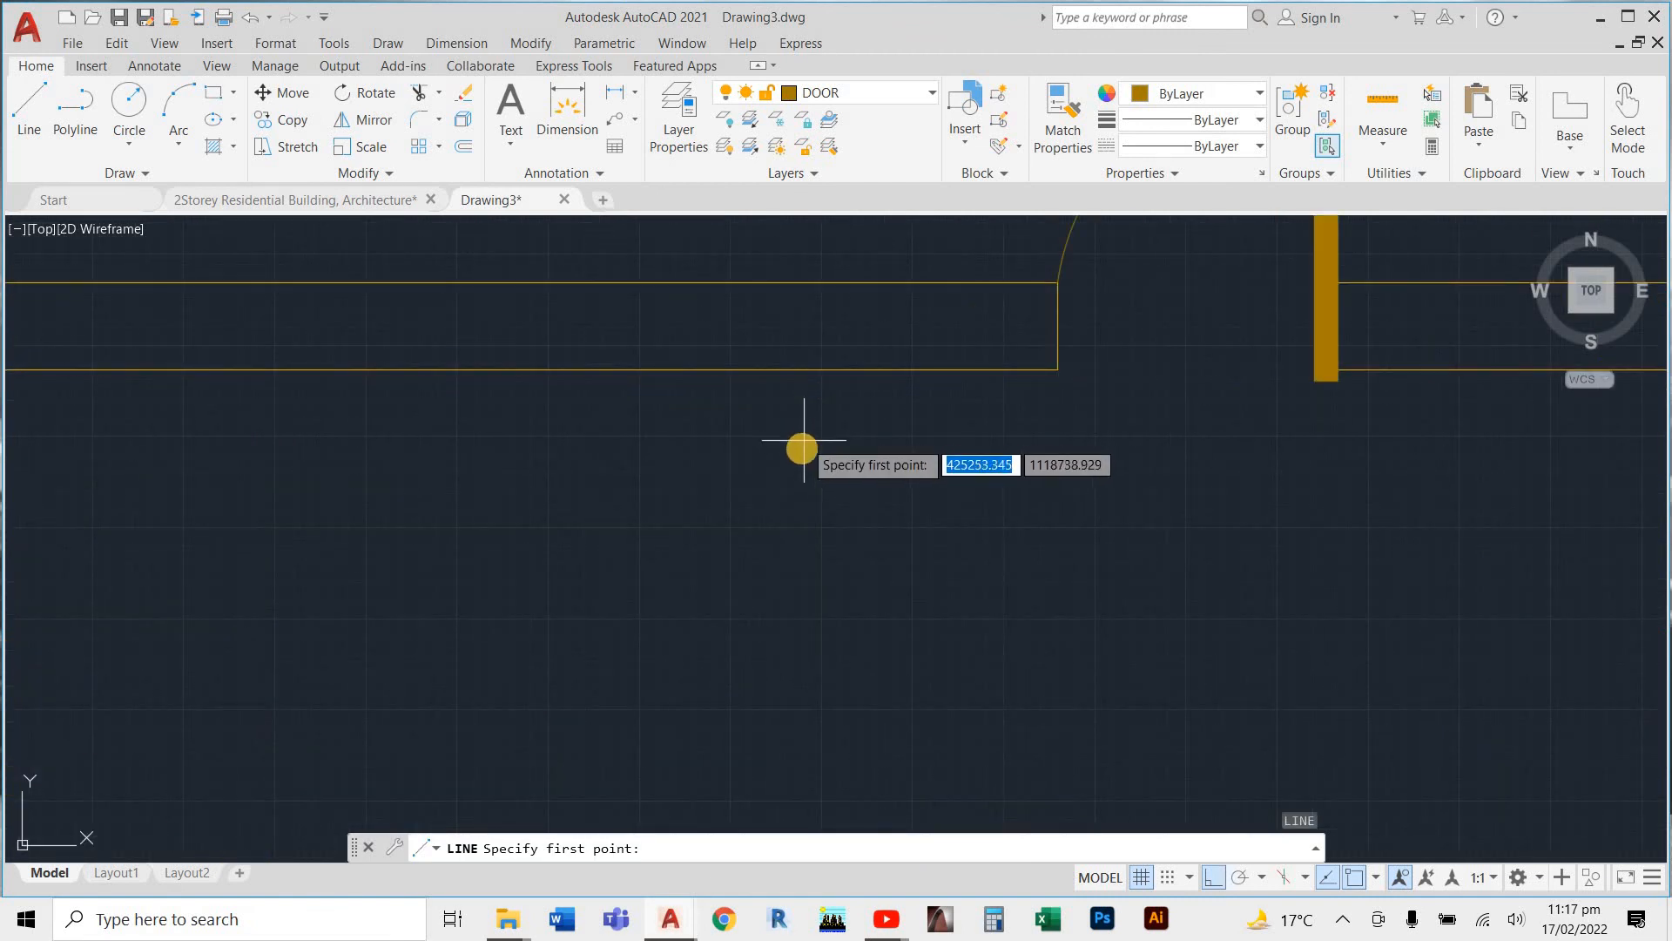
scroll(843, 610, down, 6)
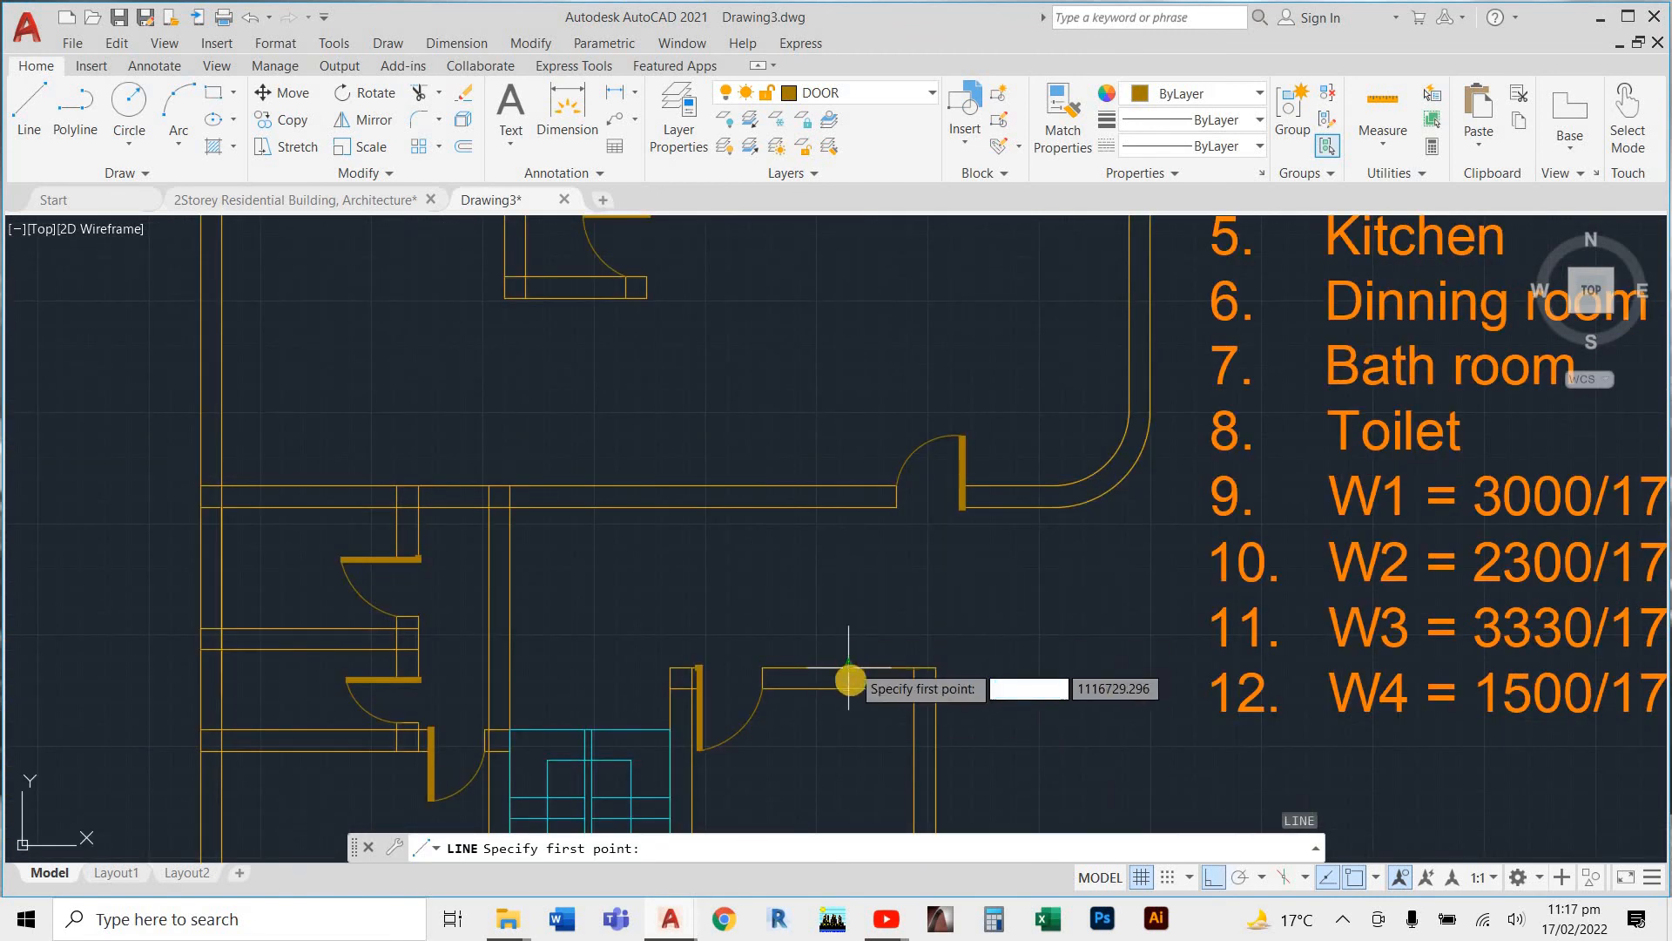
scroll(858, 453, up, 3)
scroll(832, 573, down, 3)
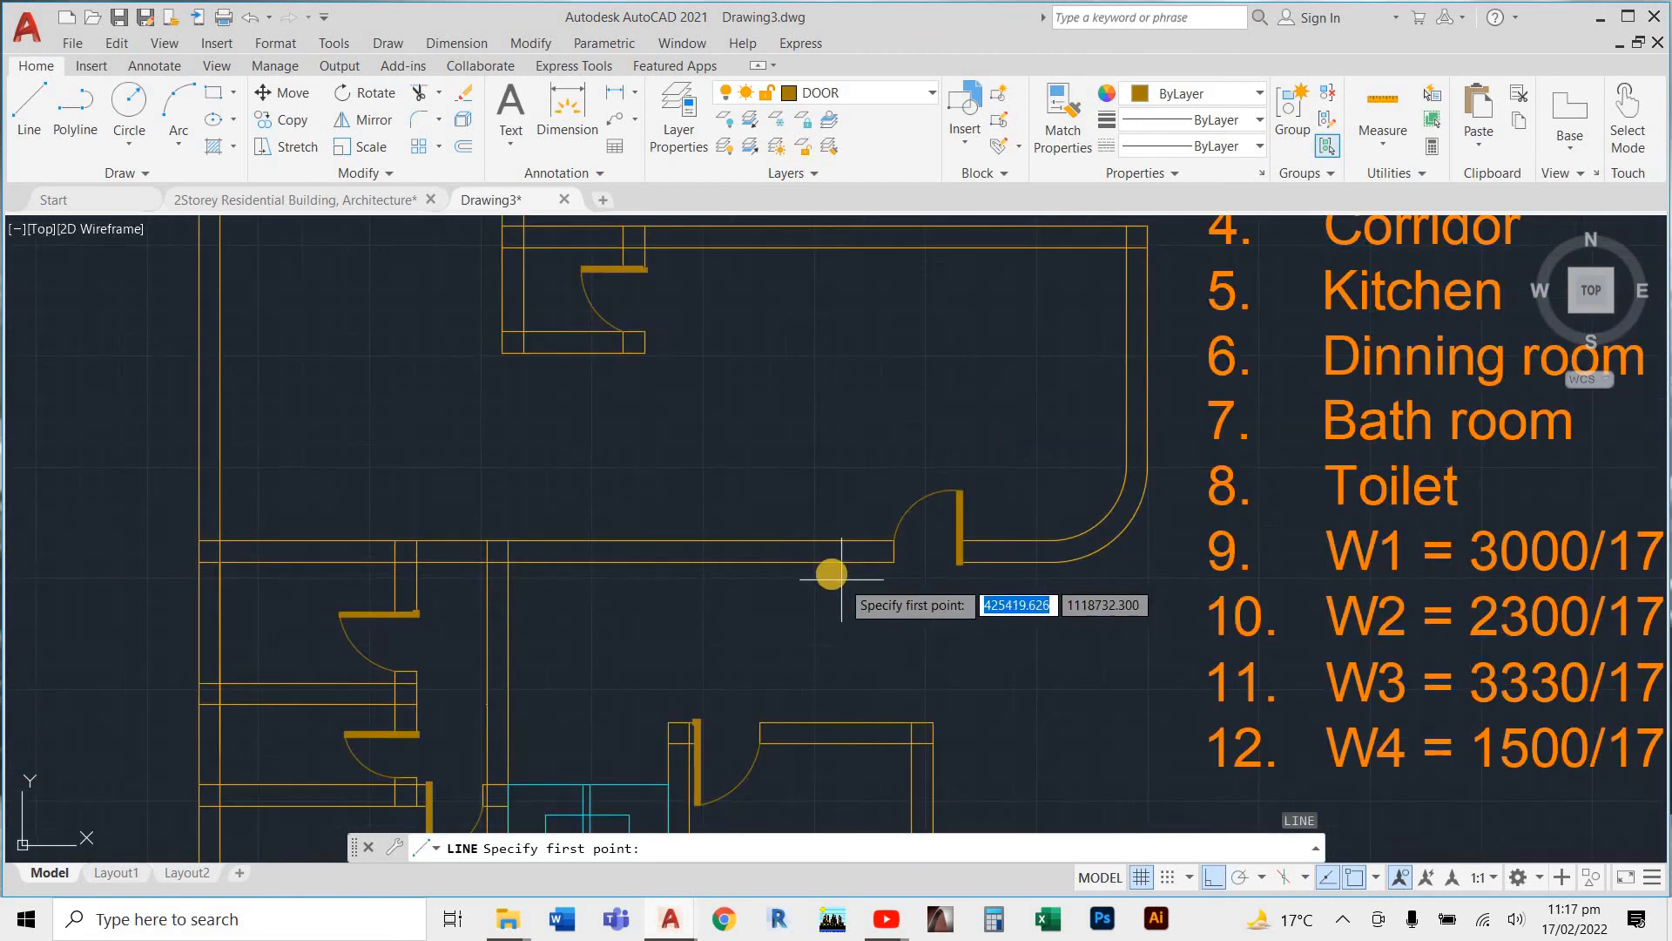
scroll(836, 575, up, 5)
key(Escape)
scroll(902, 598, down, 3)
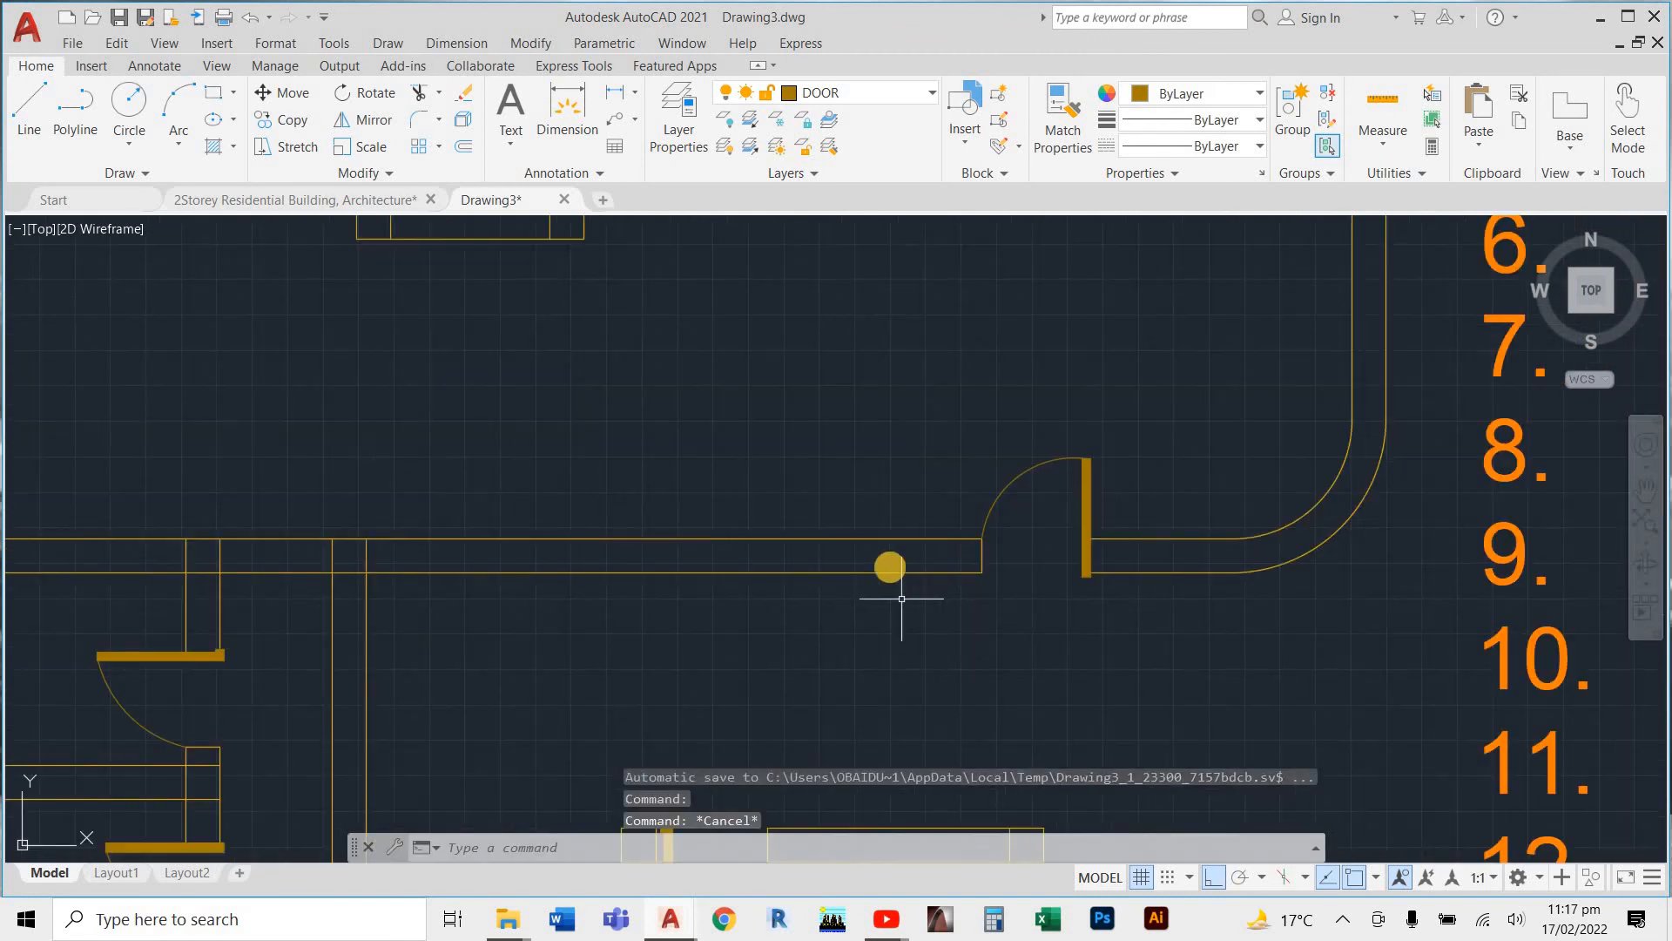
scroll(902, 598, down, 6)
scroll(885, 651, up, 4)
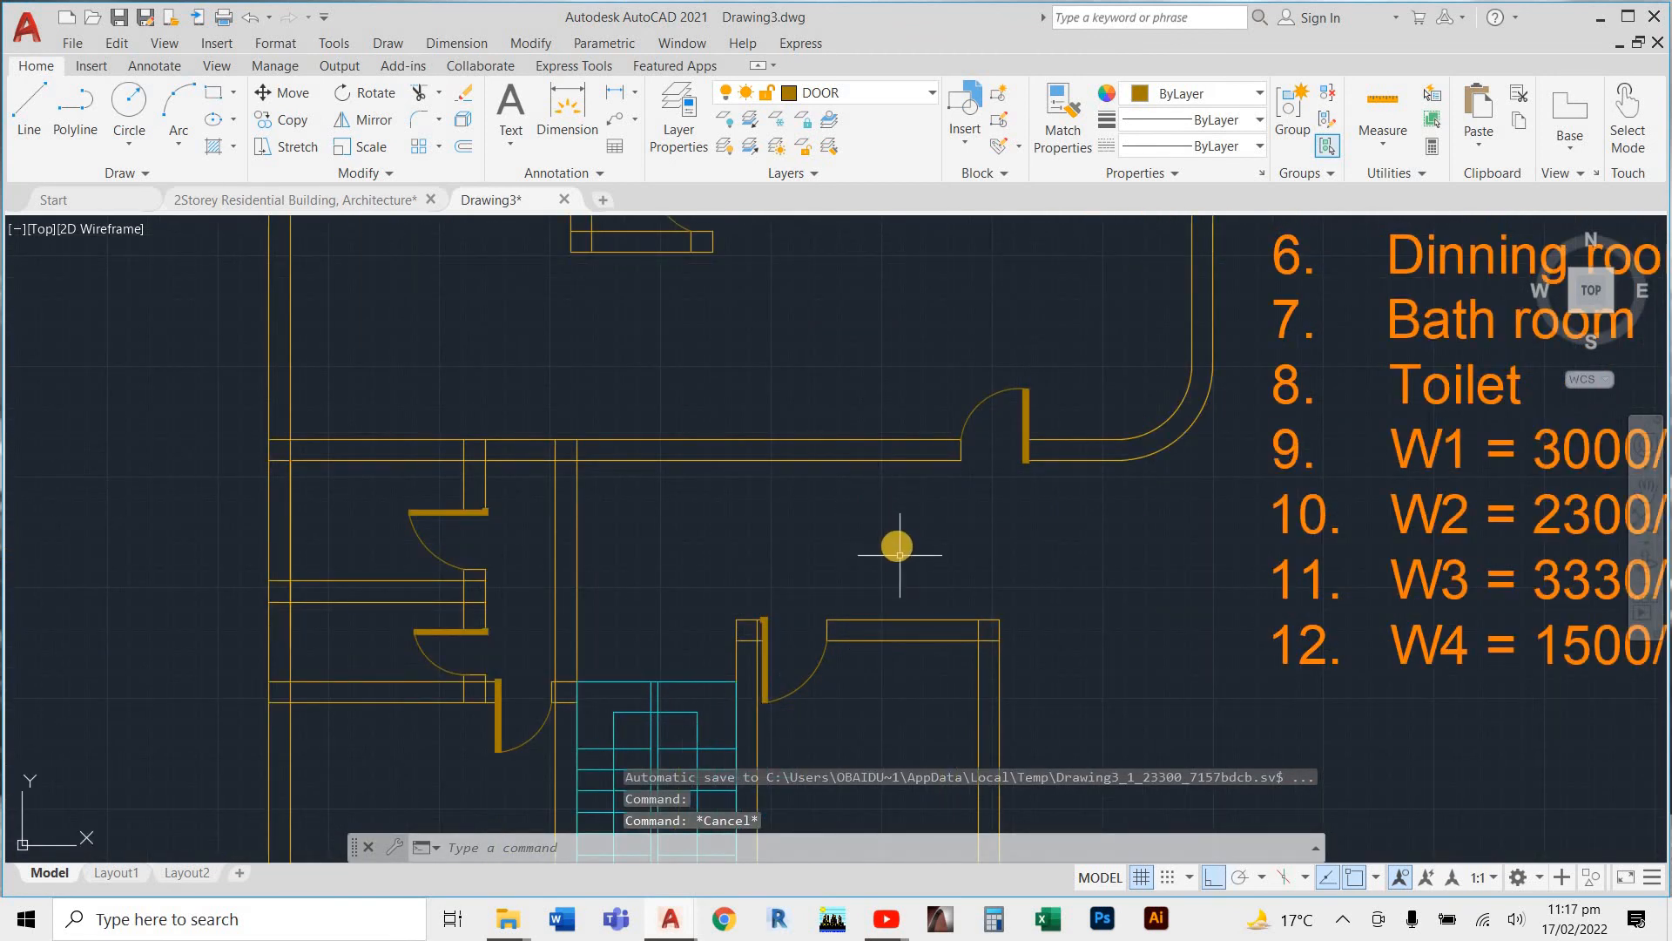
key(Return)
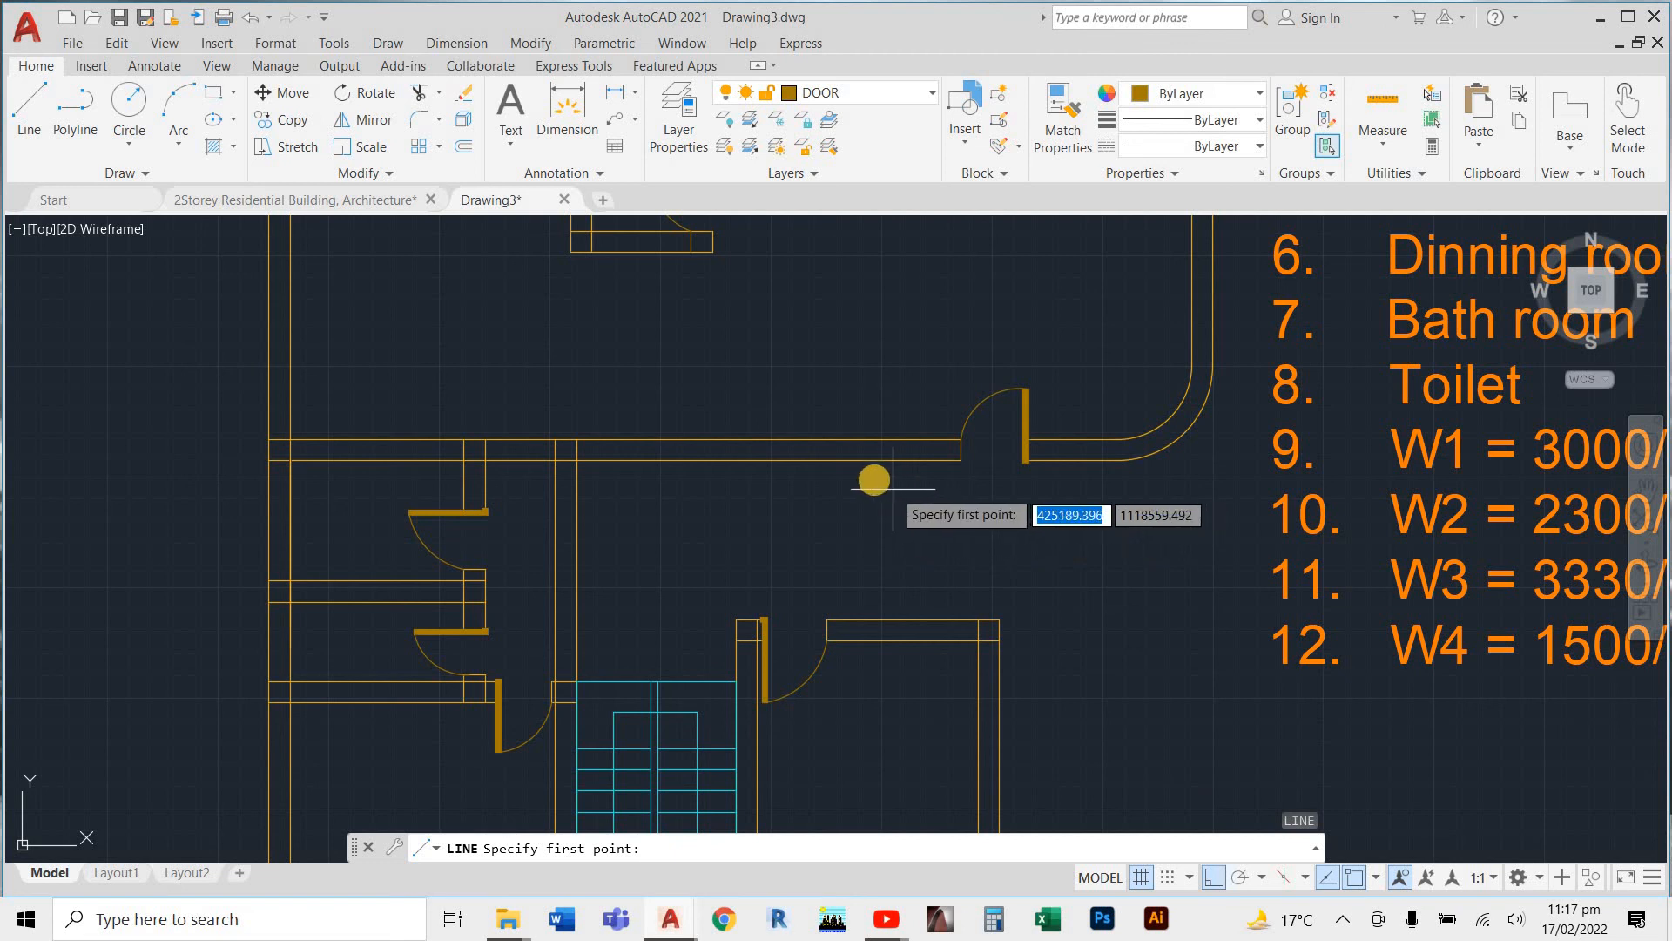
scroll(874, 470, up, 4)
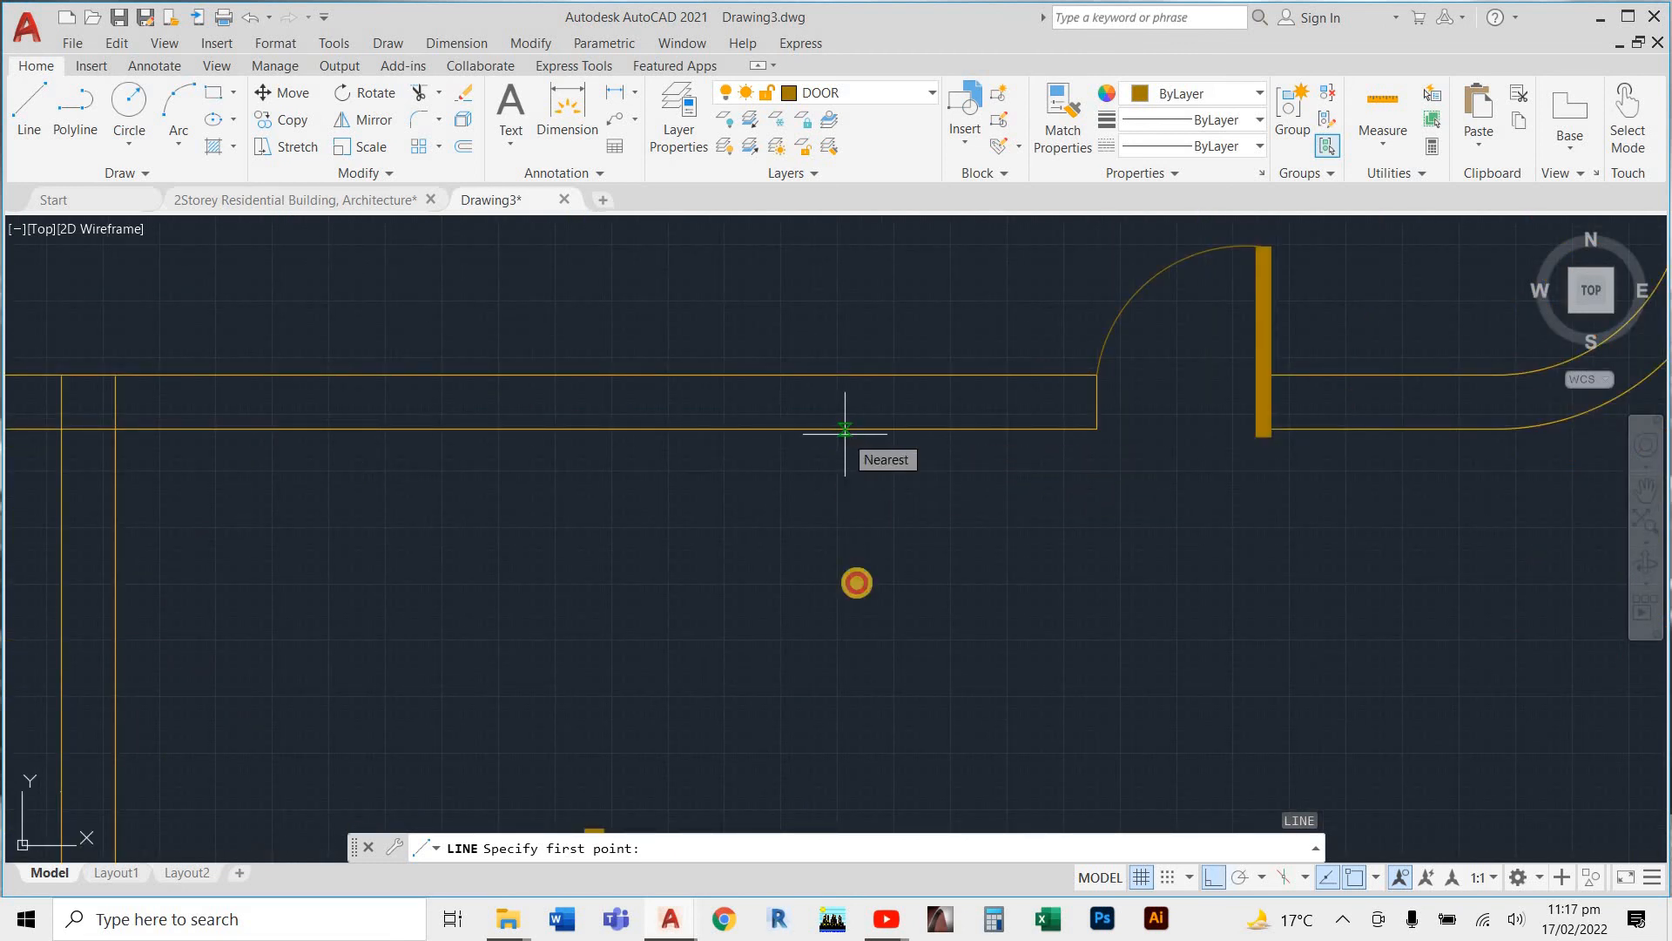
click(845, 430)
key(Escape)
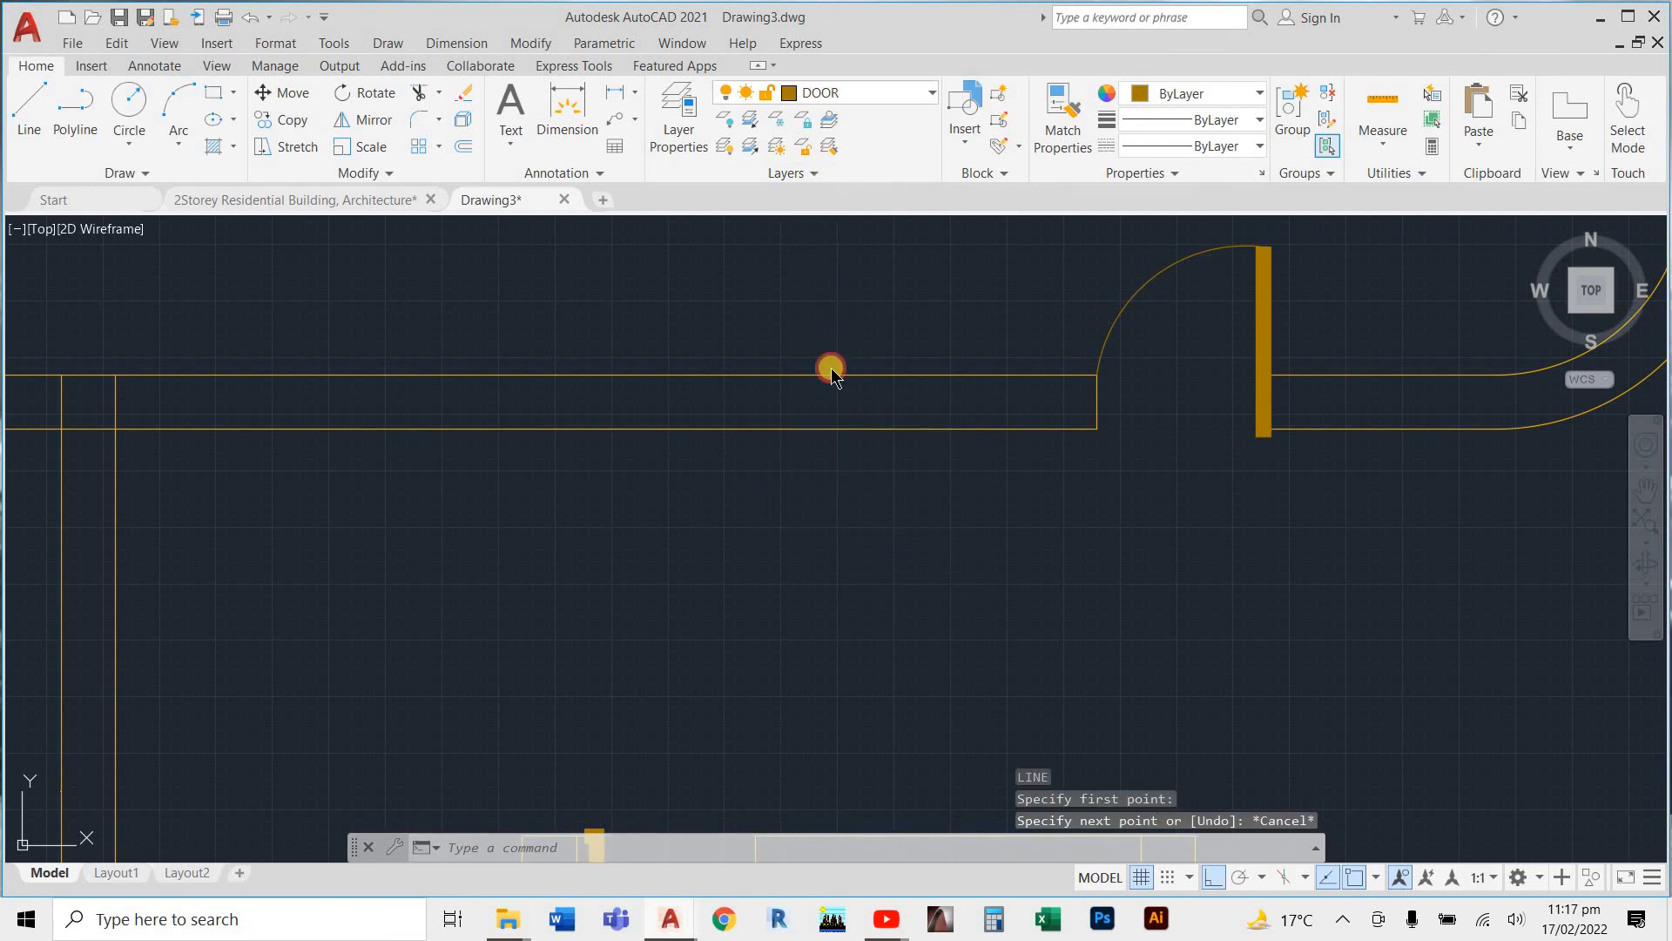
On the WALL layer, draw a wall stub 500 mm long and 300 mm wide southward from the corridor's north wall, west of its door
click(836, 92)
click(810, 246)
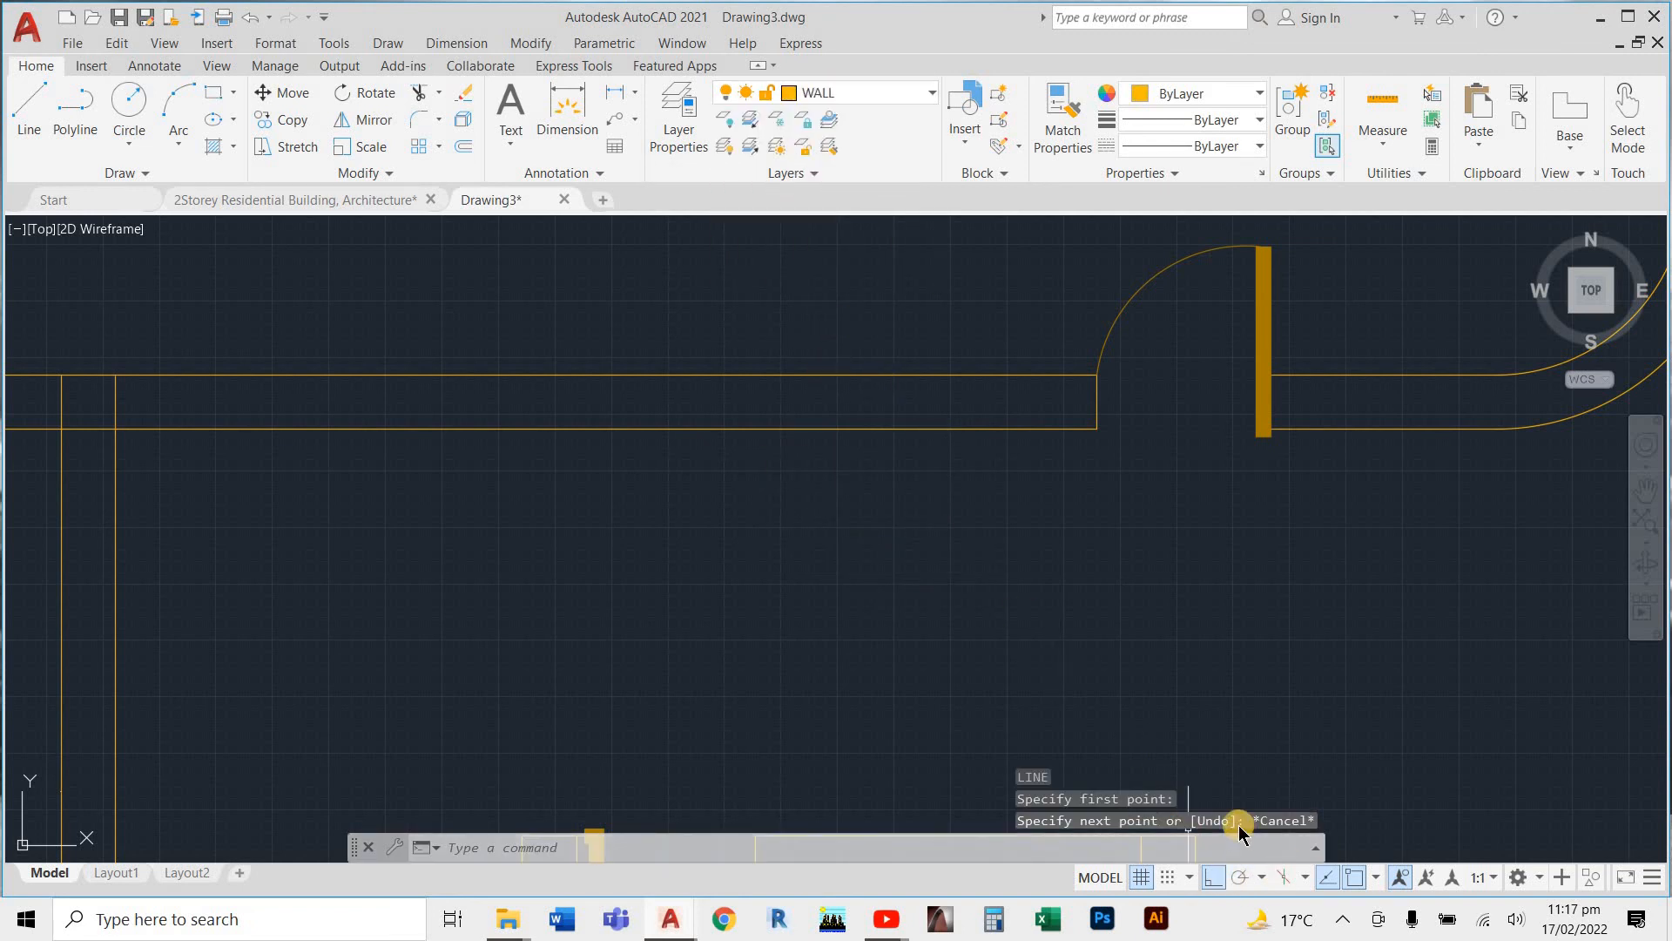
click(1347, 929)
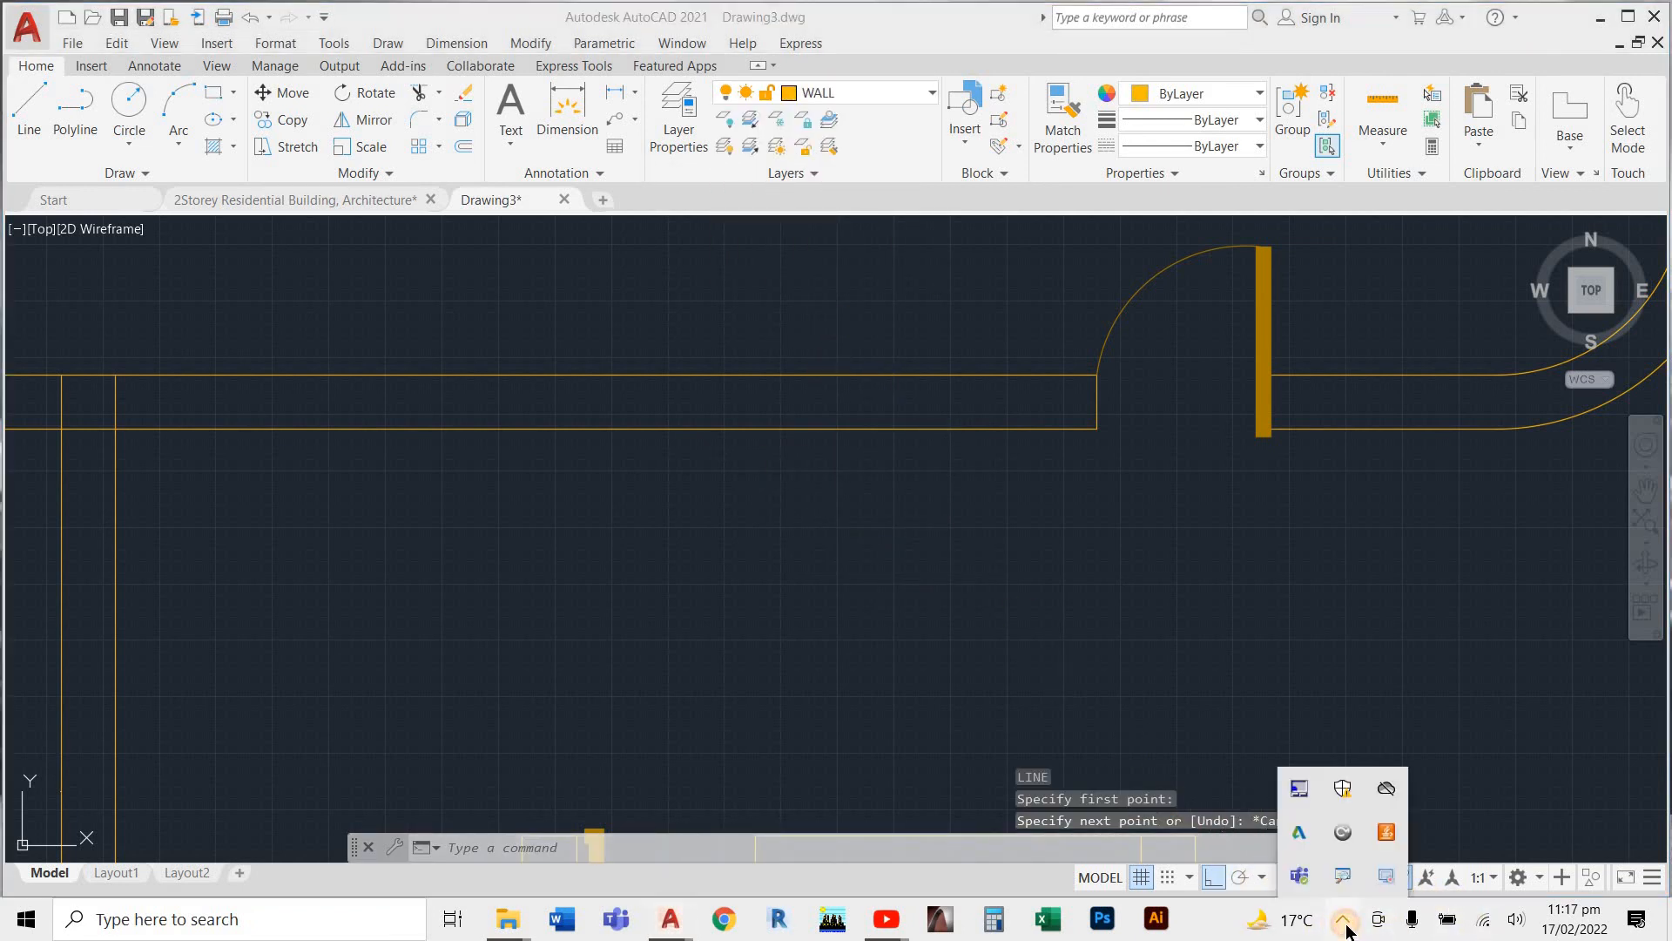
click(974, 630)
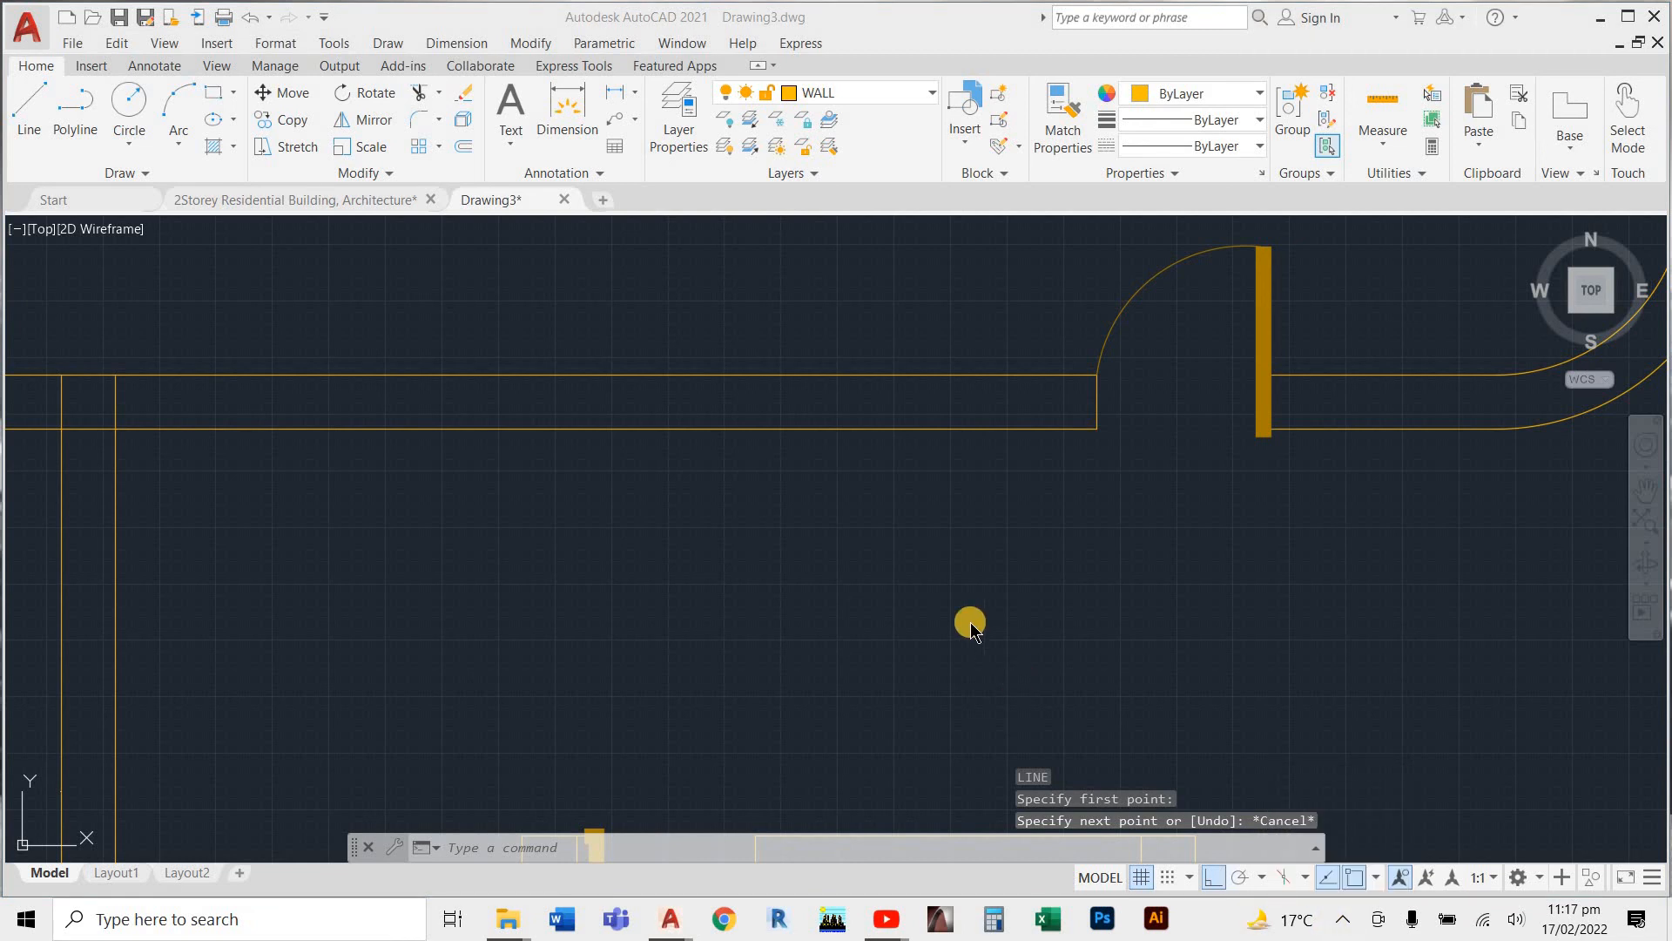
key(Escape)
key(Return)
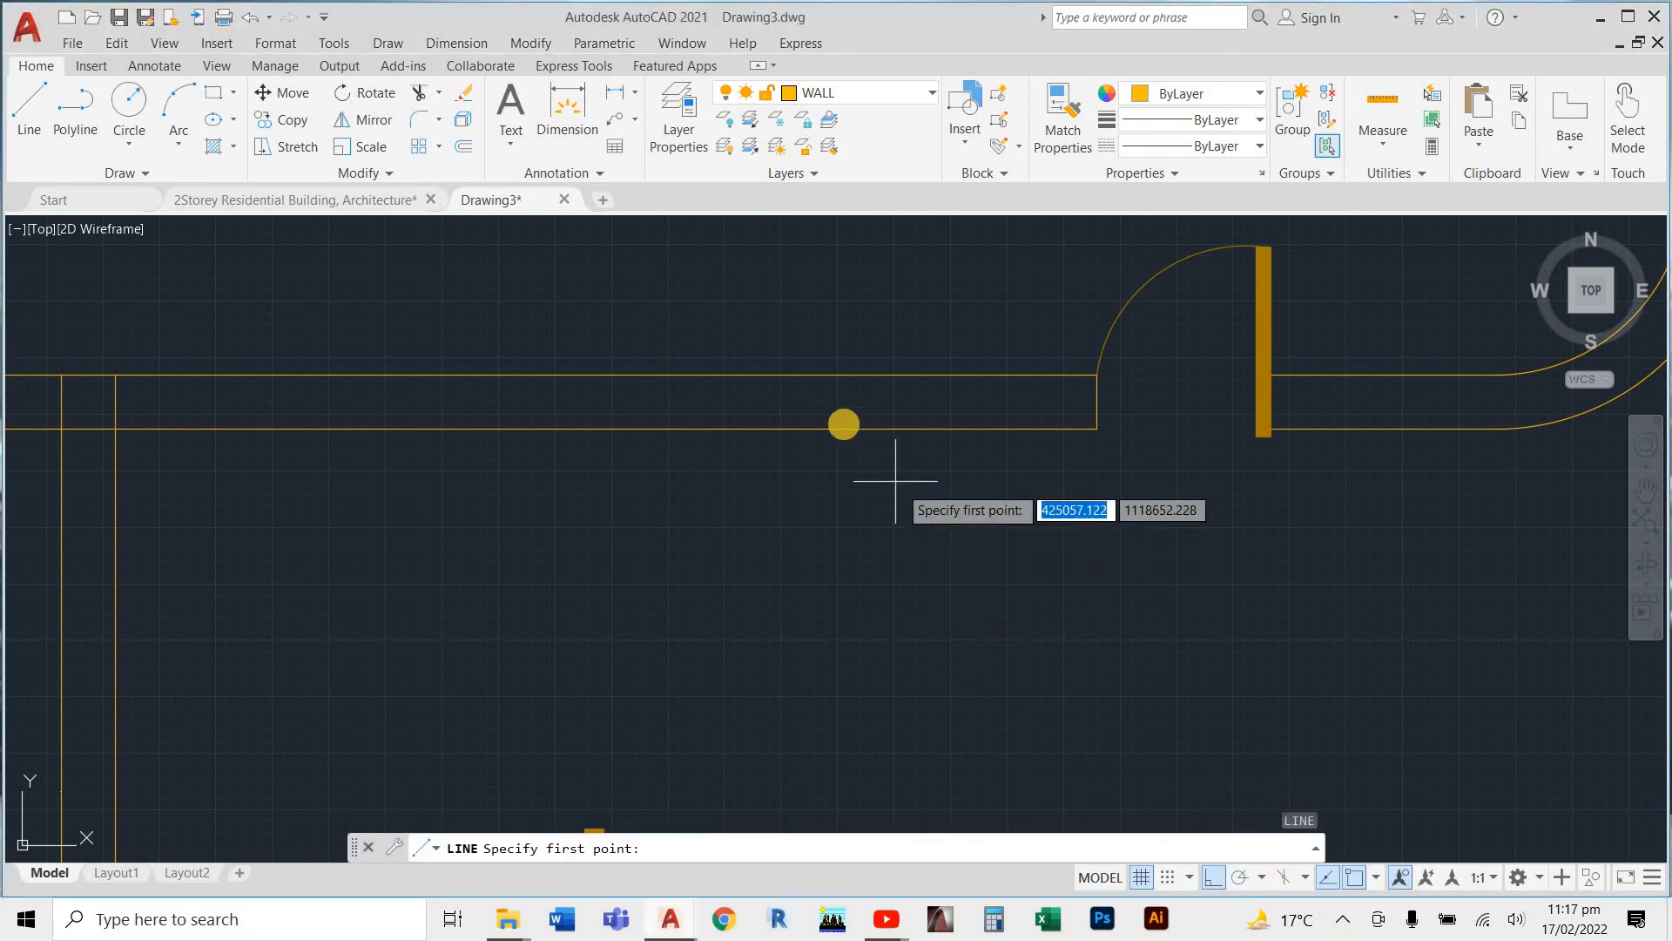
click(877, 488)
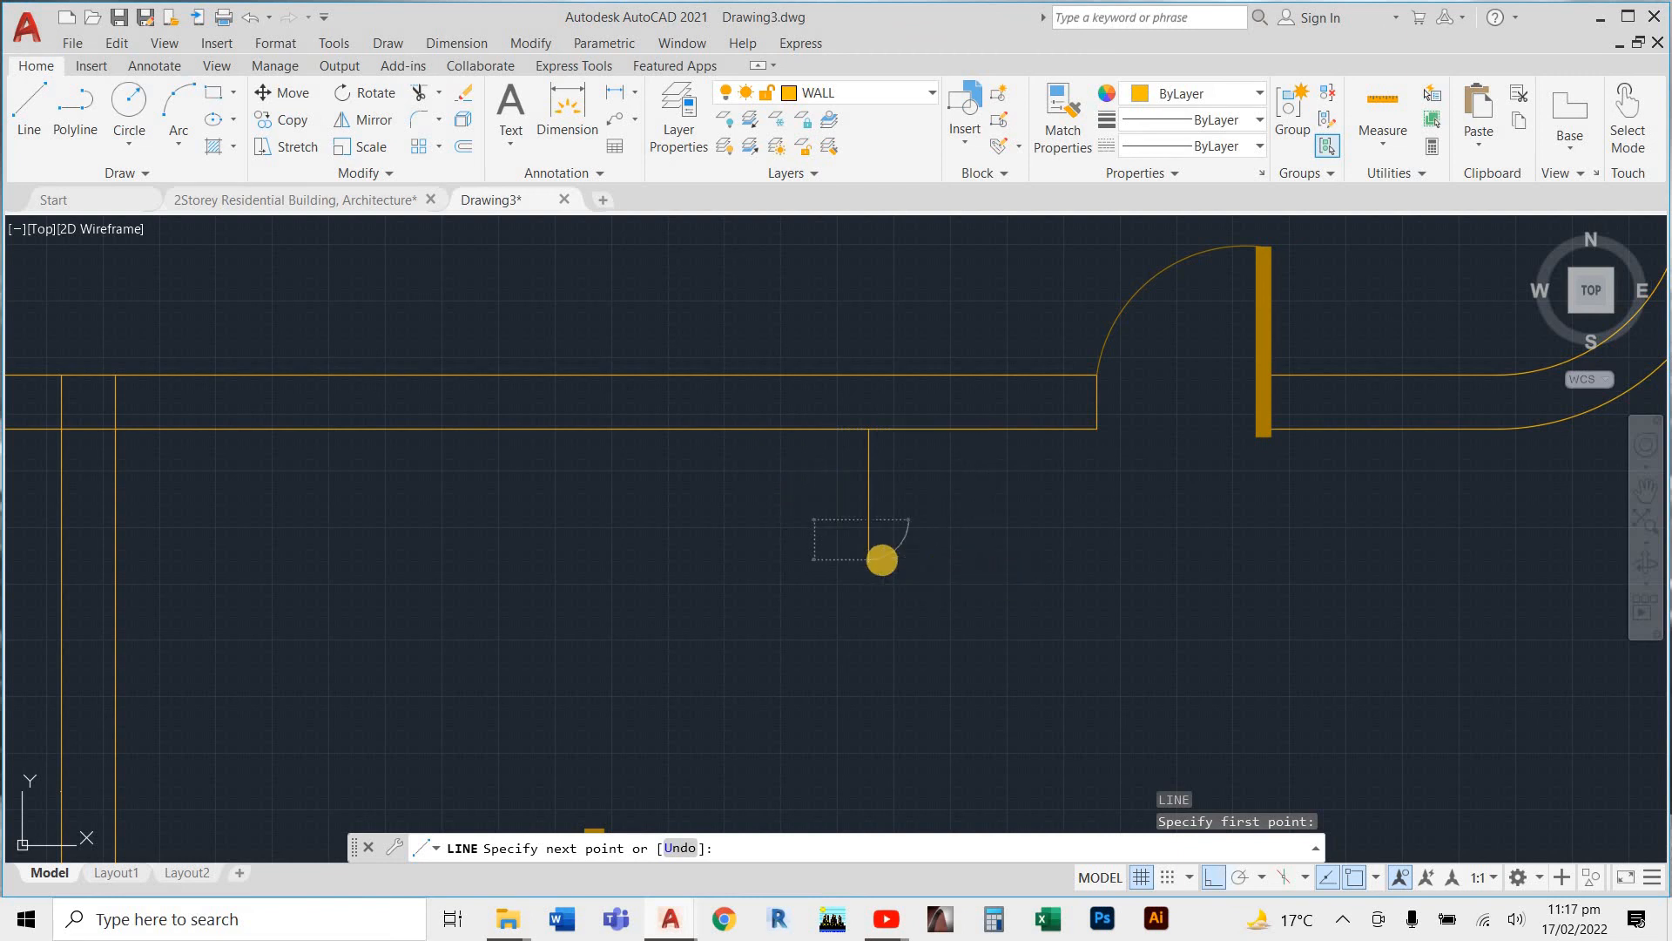
text(500)
key(Return)
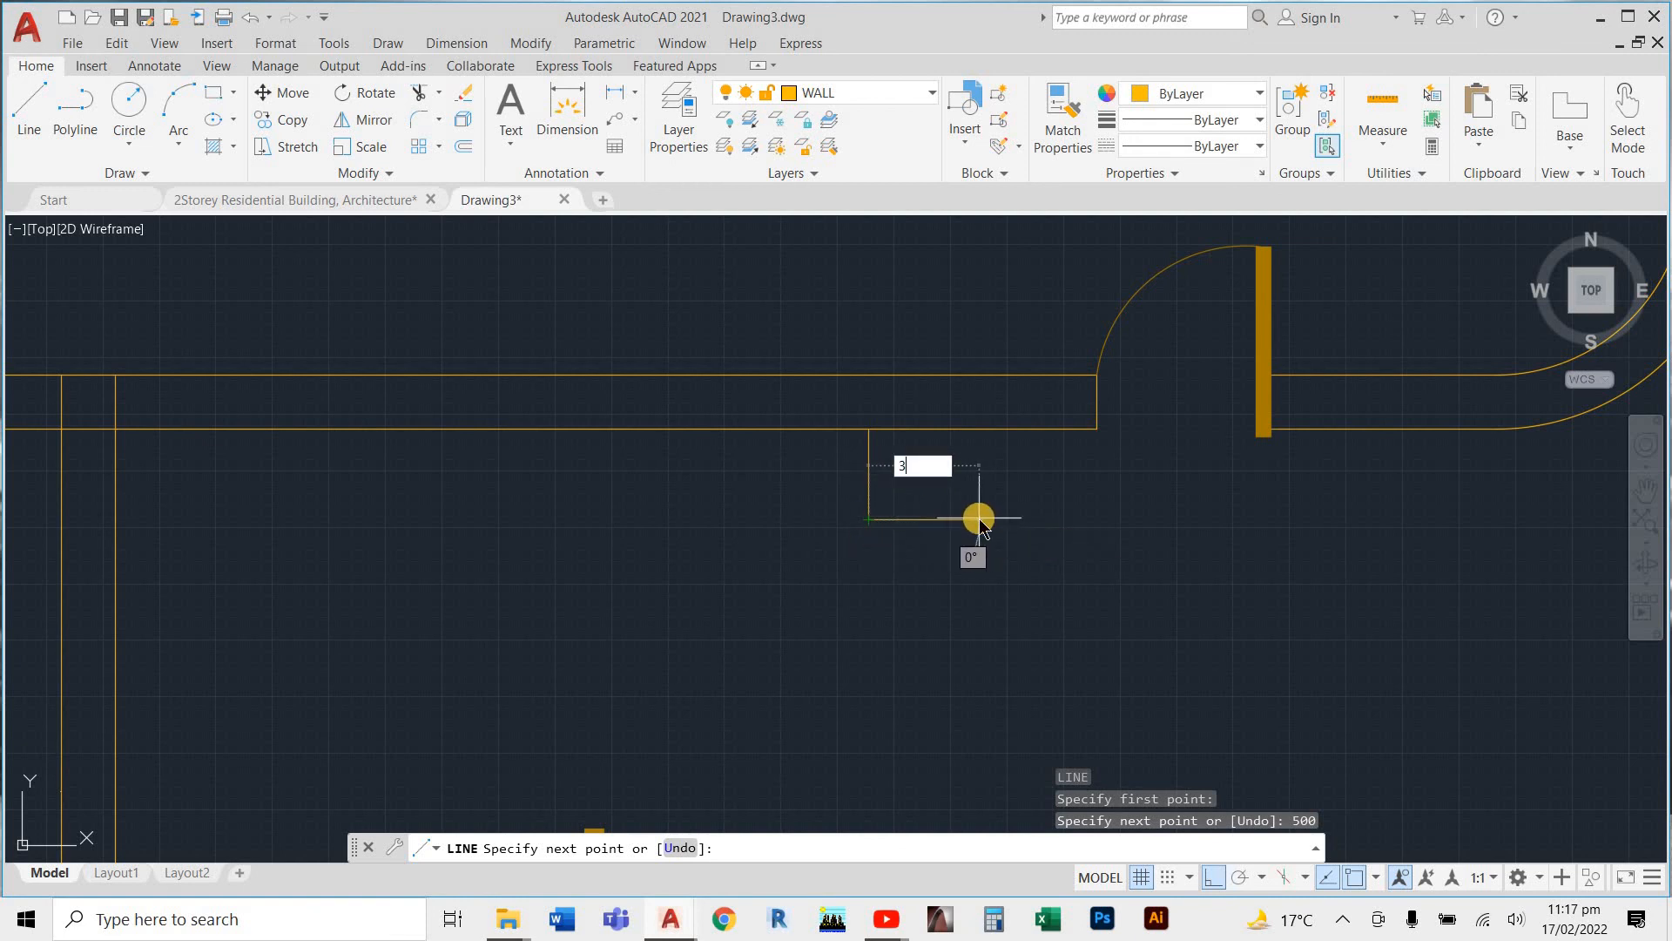
key(Return)
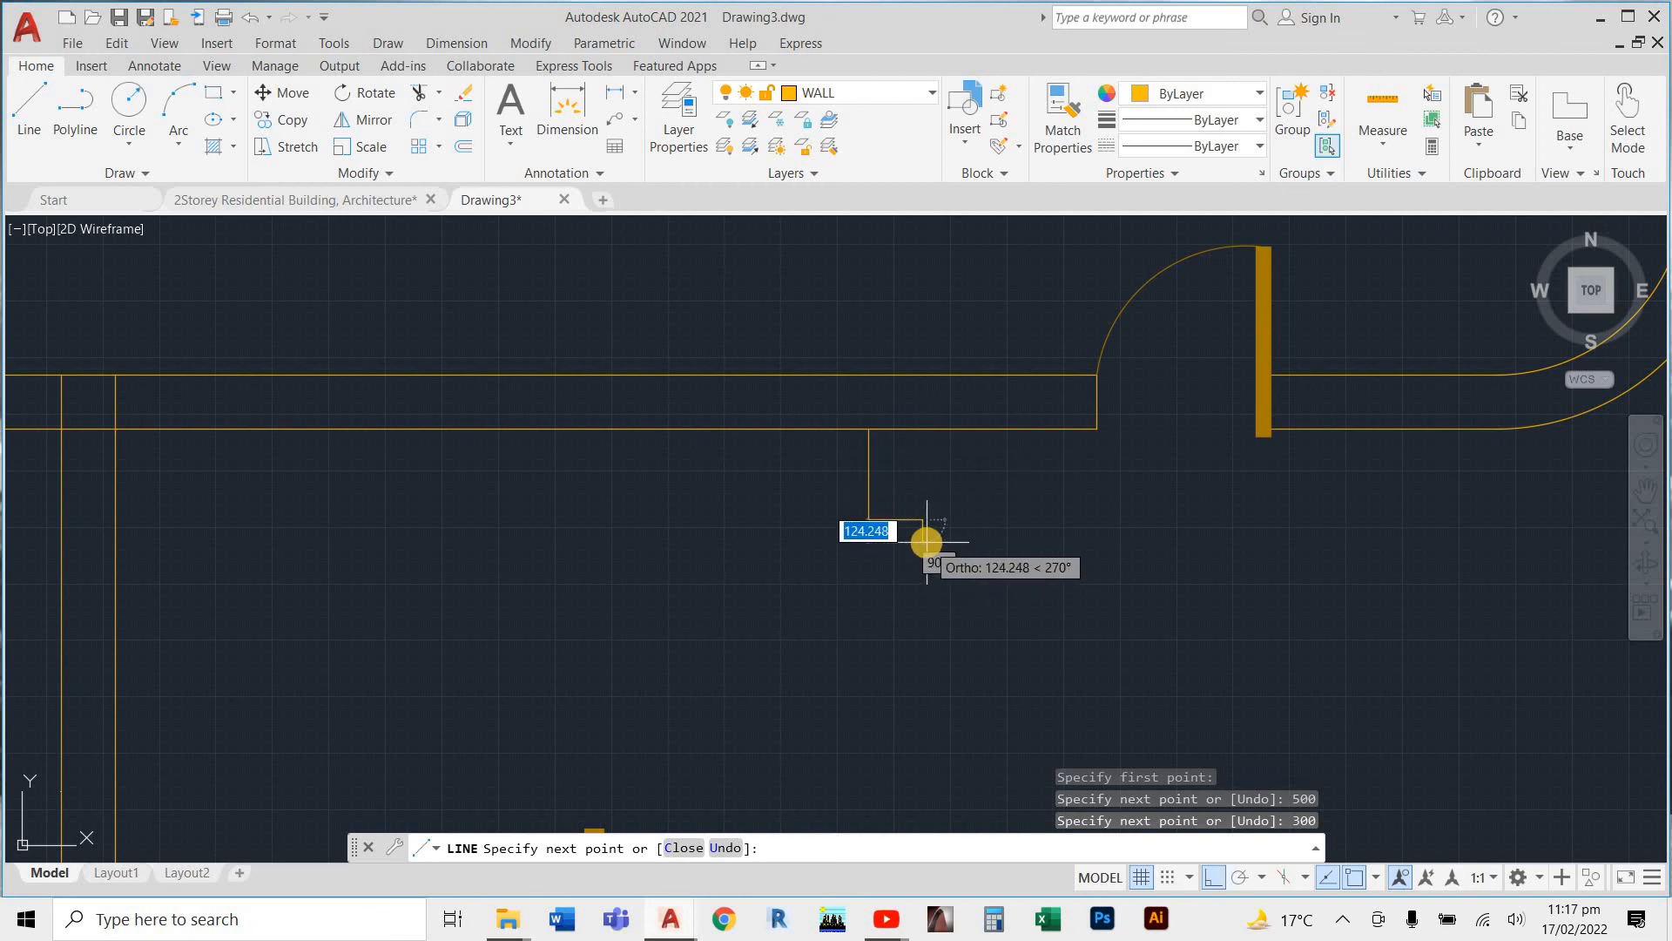
click(922, 431)
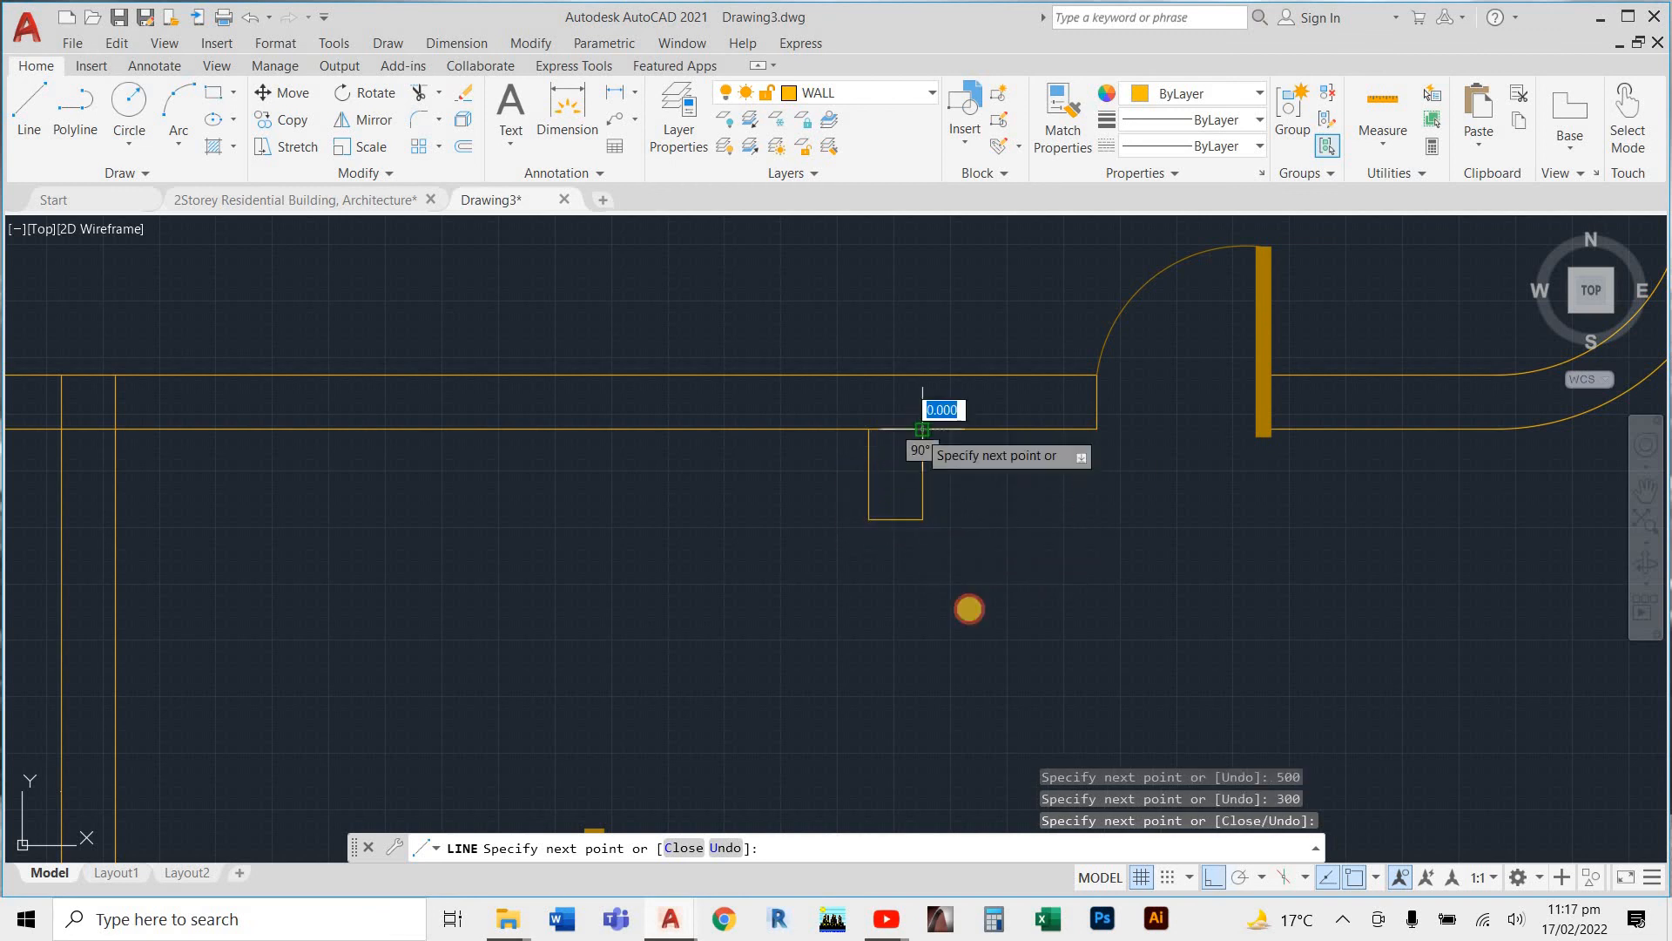
Draw a wall stub 500 mm long and 300 mm wide northward from the corridor's south wall, aligned with the stub opposite
key(Escape)
scroll(990, 640, down, 6)
scroll(990, 641, down, 3)
scroll(989, 653, up, 5)
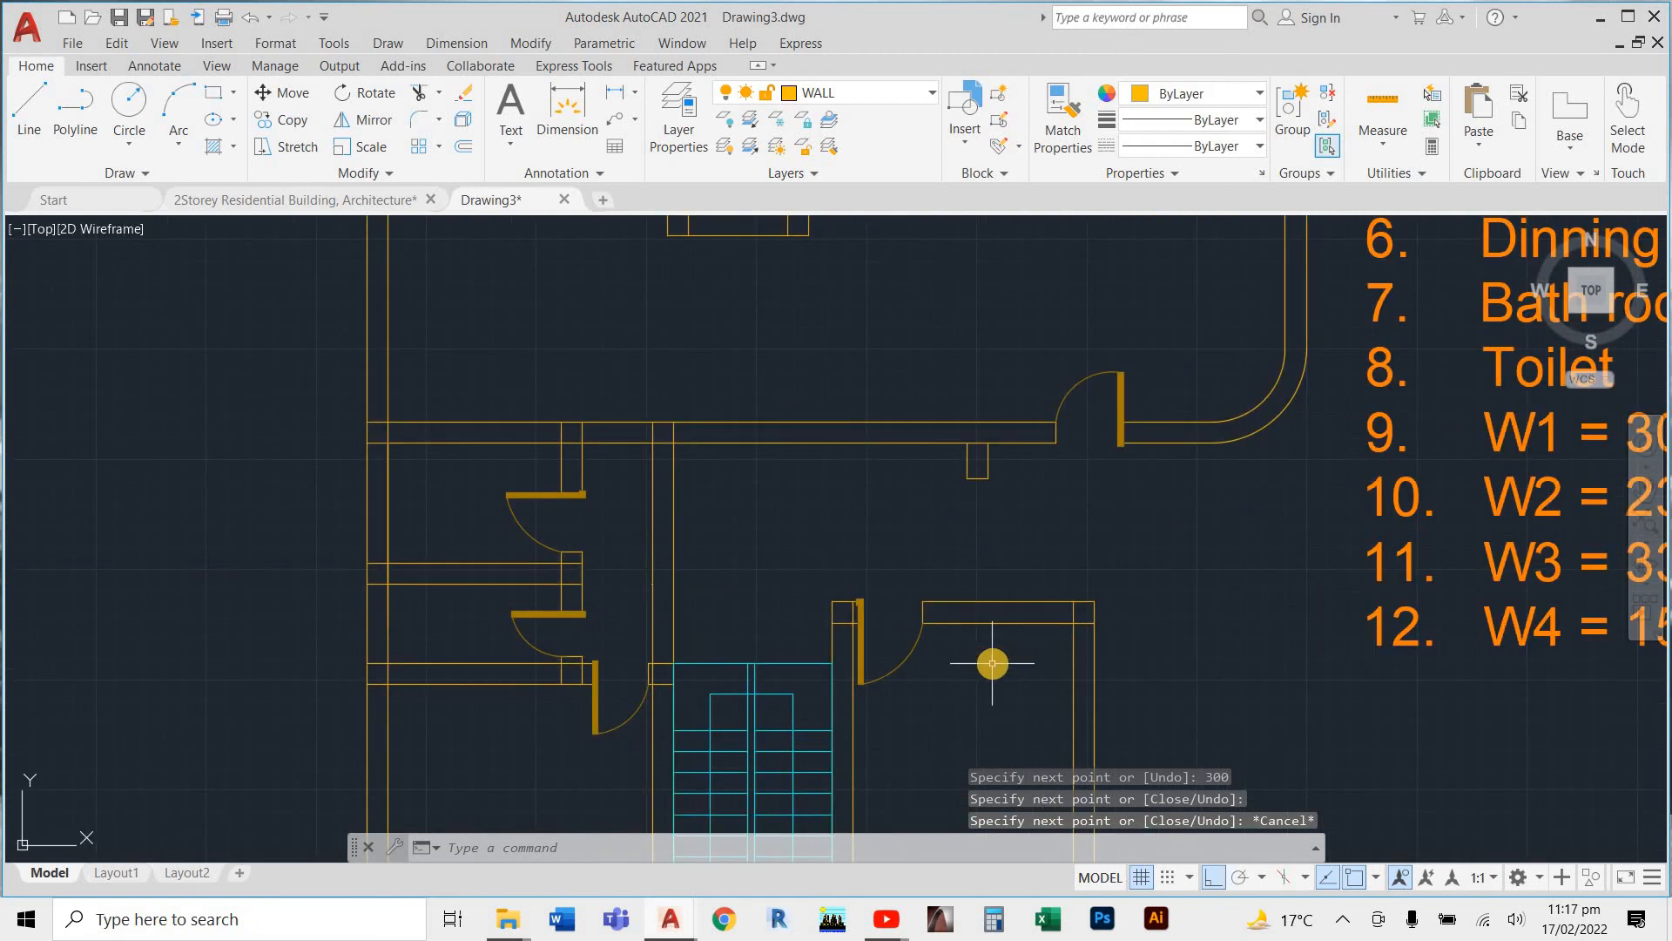
scroll(976, 620, up, 2)
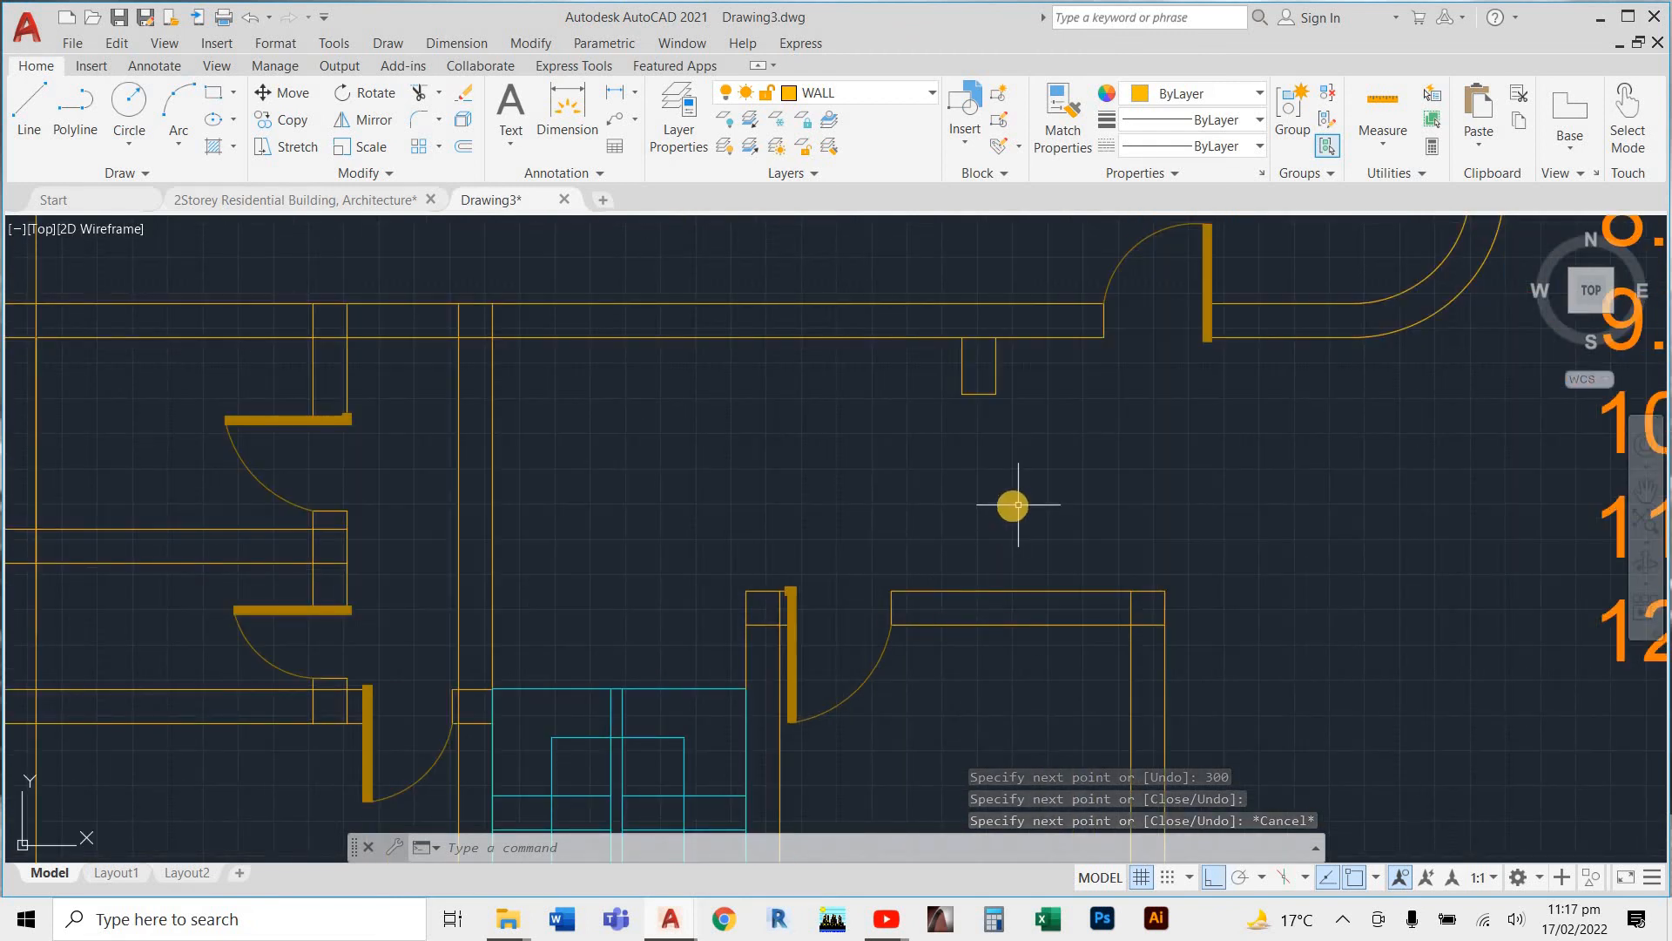
key(l)
key(Return)
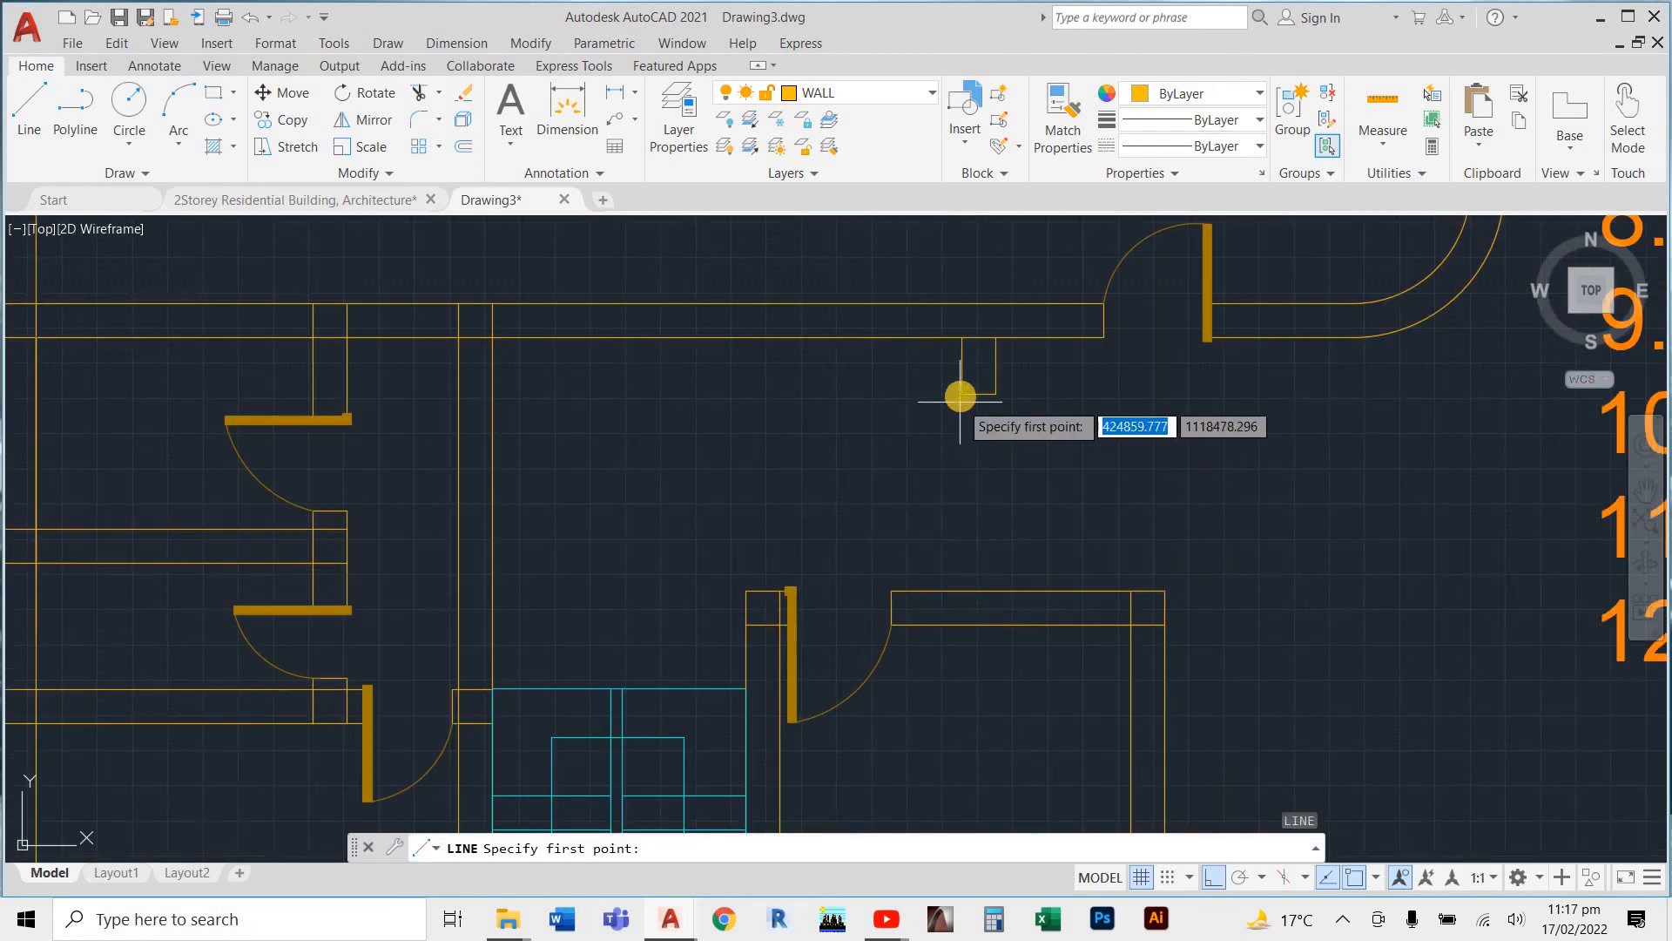
click(962, 597)
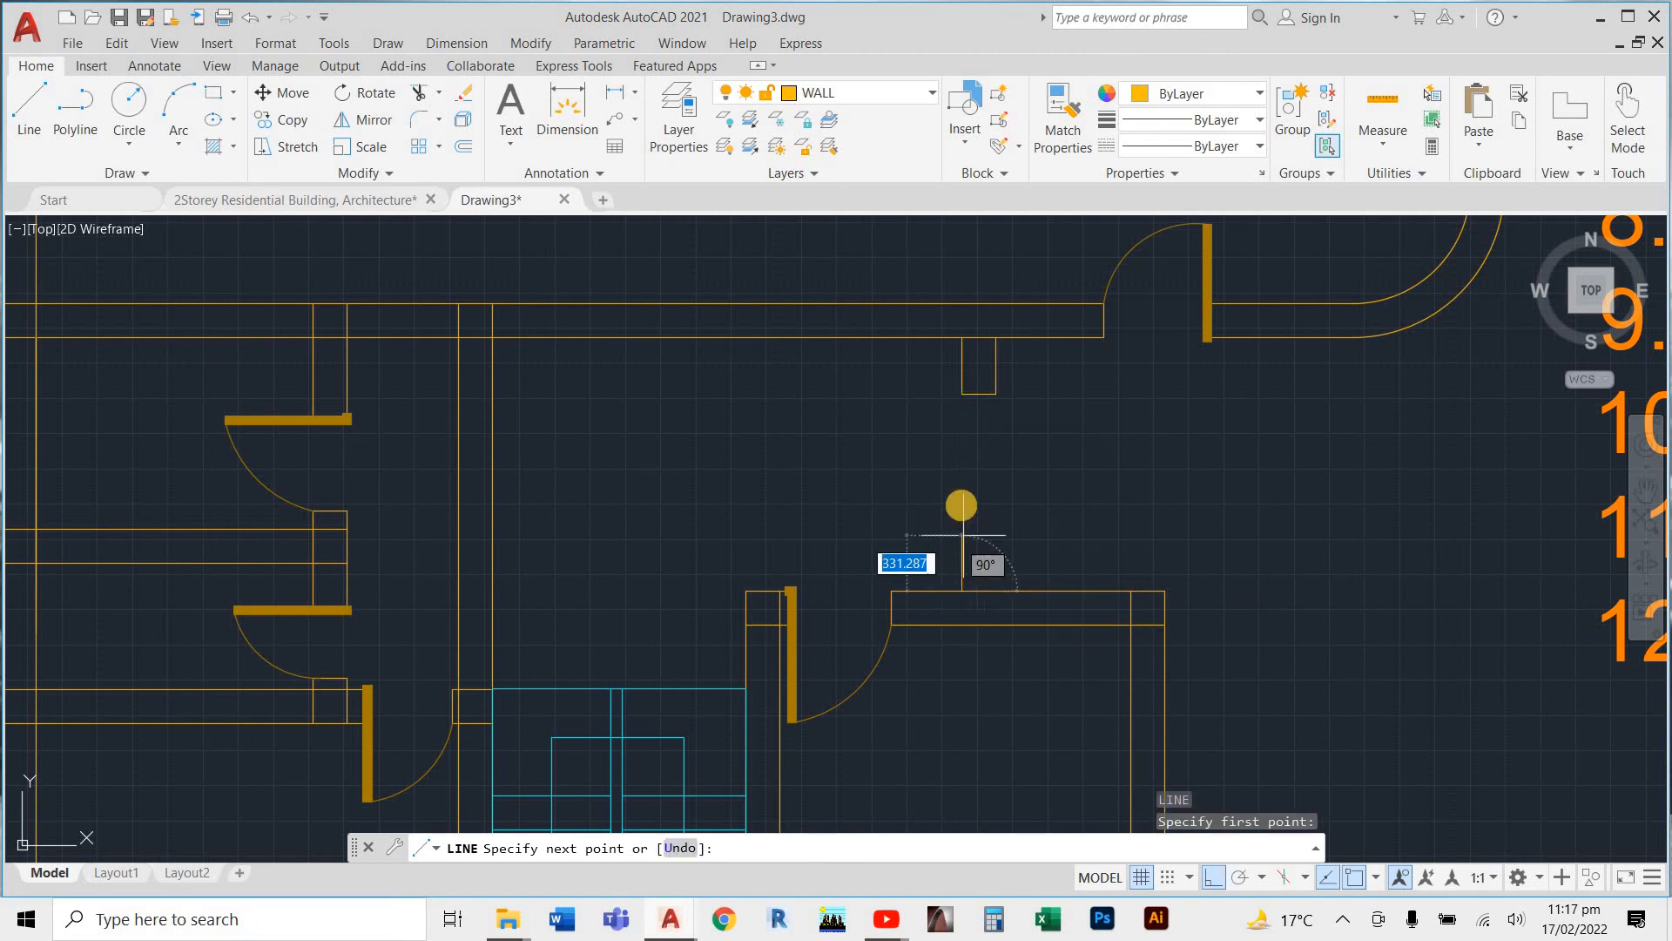
key(Return)
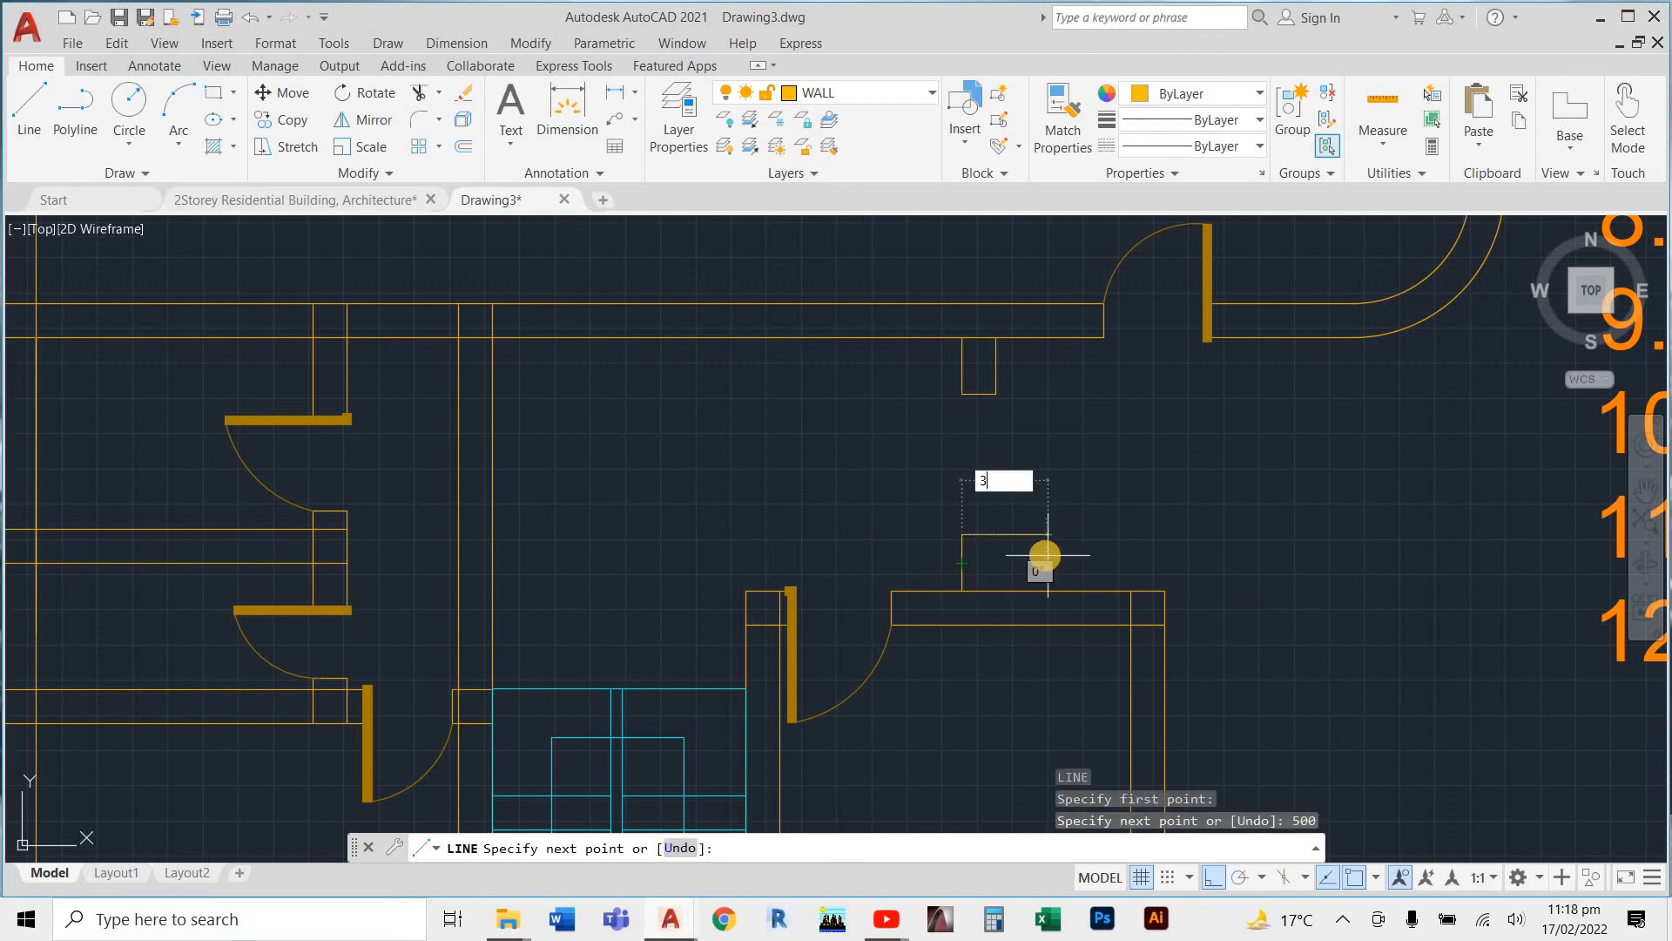
text(300)
key(Return)
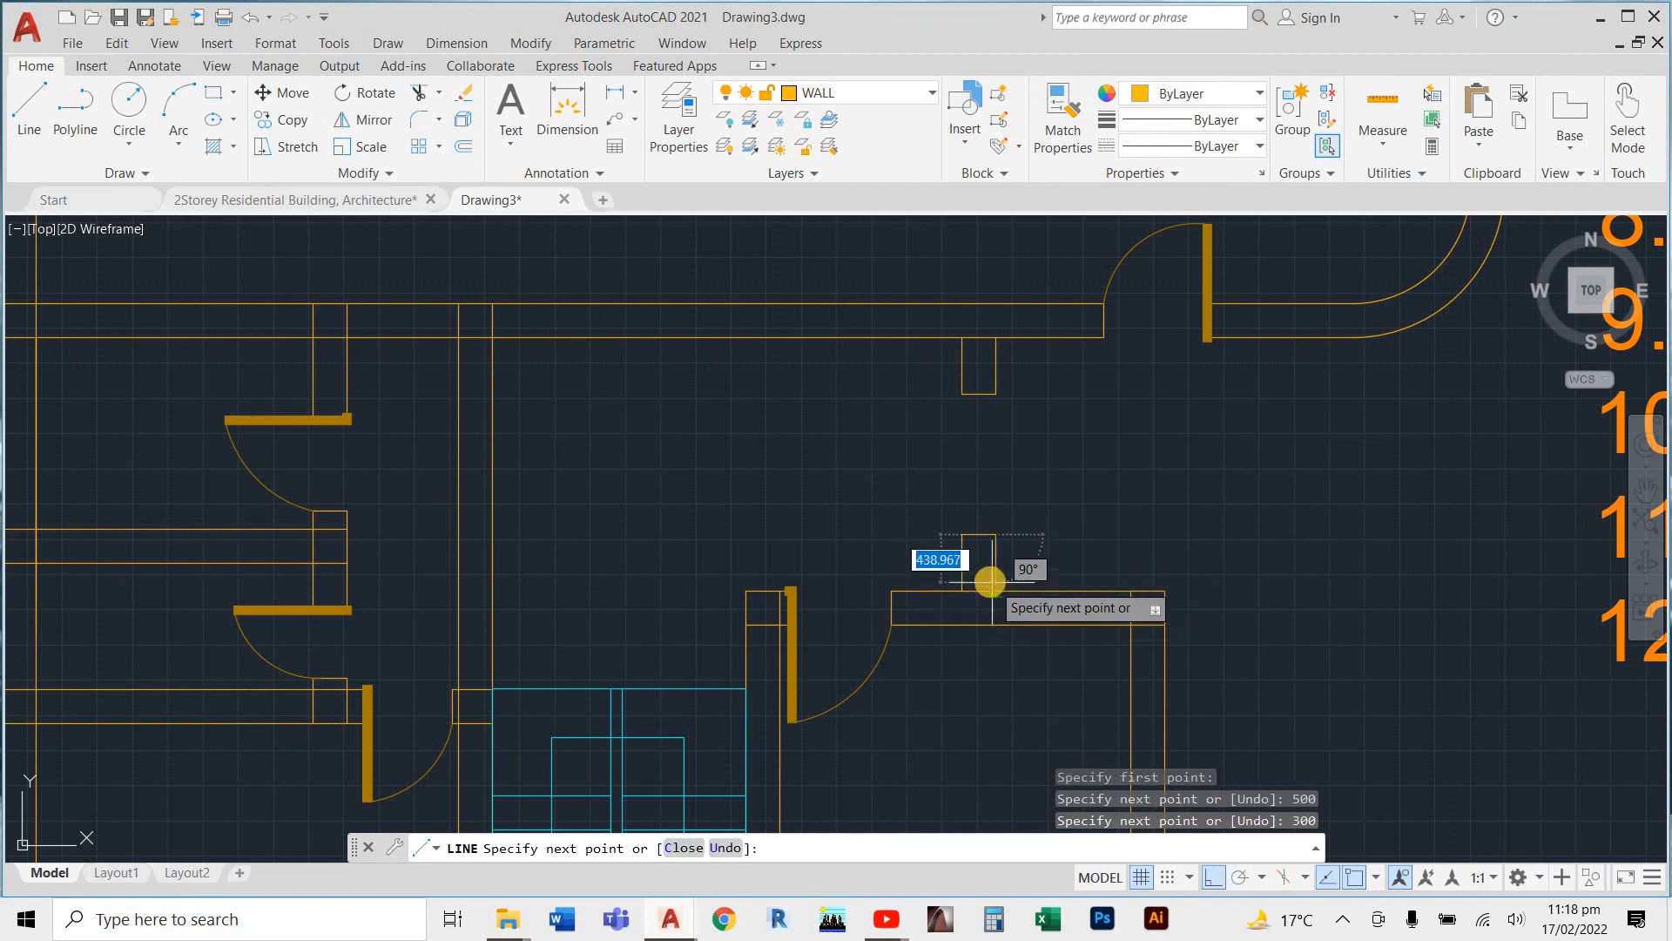
key(Escape)
scroll(989, 678, down, 3)
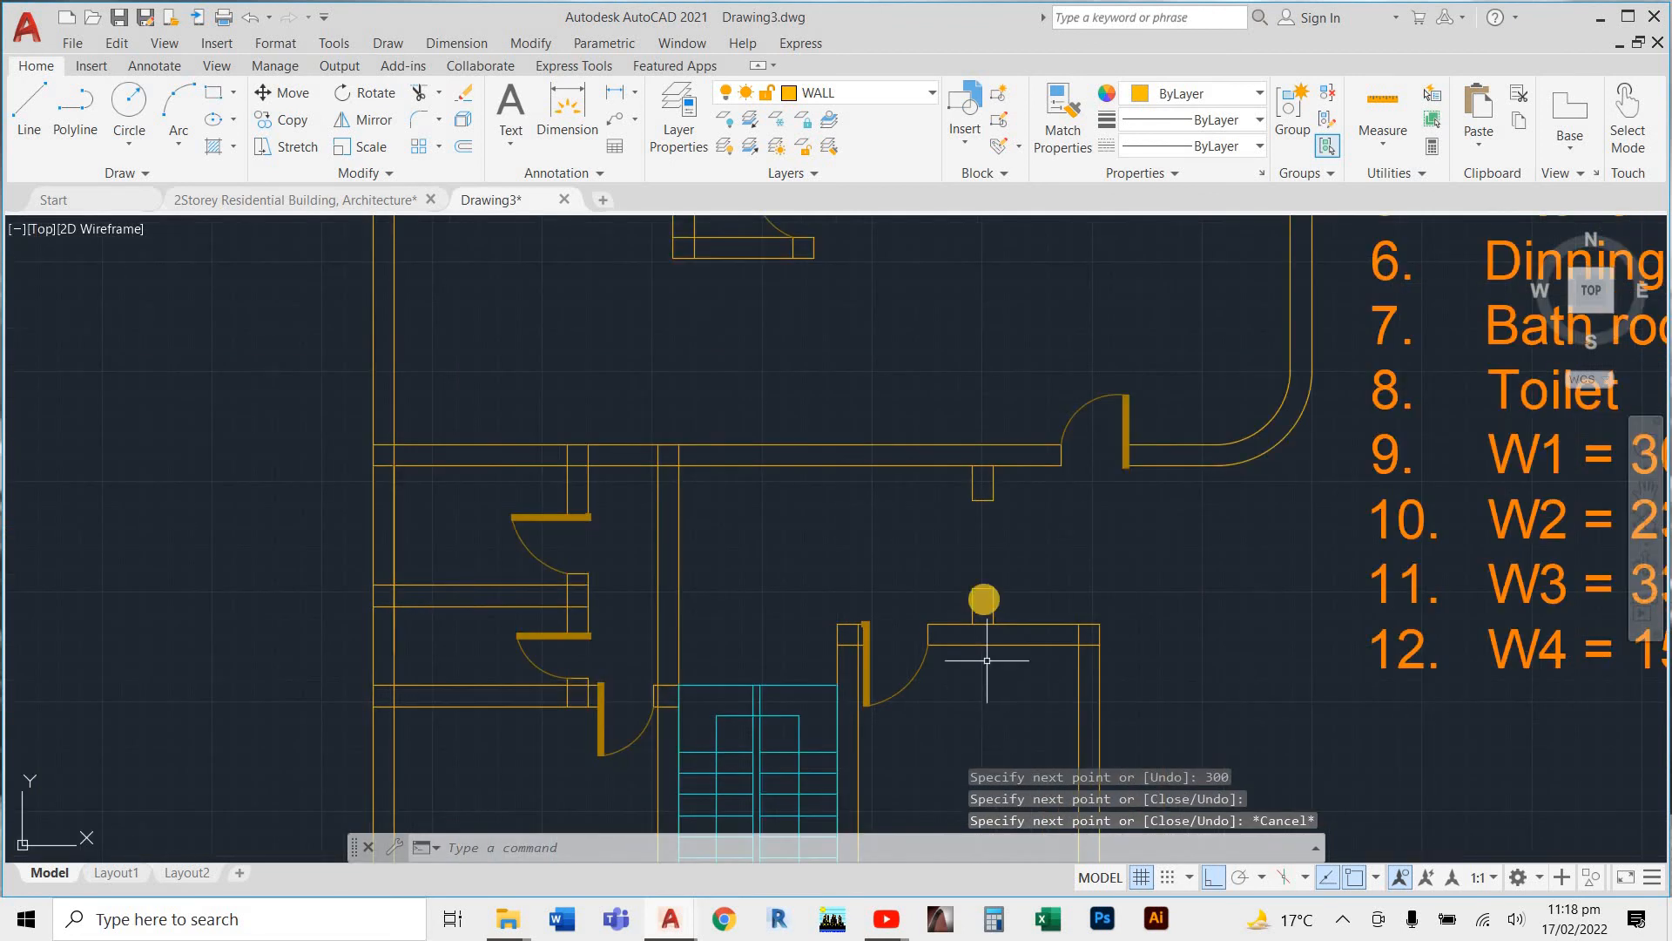
Select the lines of the two facing wall stubs in the corridor with a crossing window
scroll(985, 601, up, 8)
scroll(984, 599, down, 5)
scroll(989, 637, down, 5)
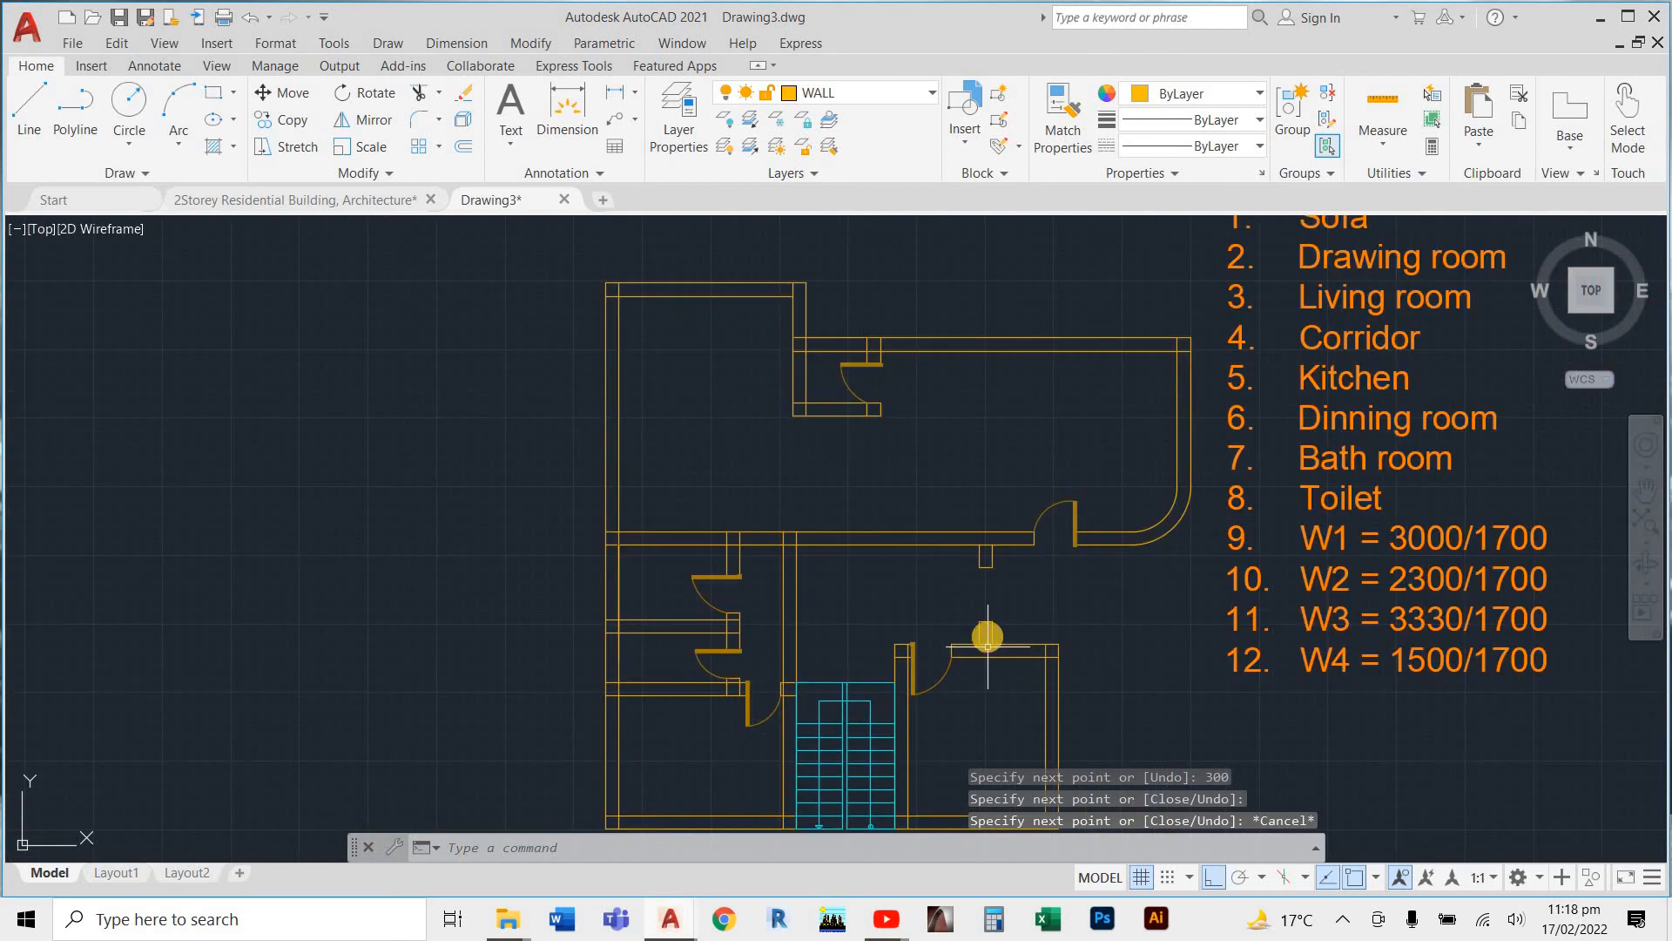
scroll(1001, 560, up, 5)
key(Escape)
click(1044, 437)
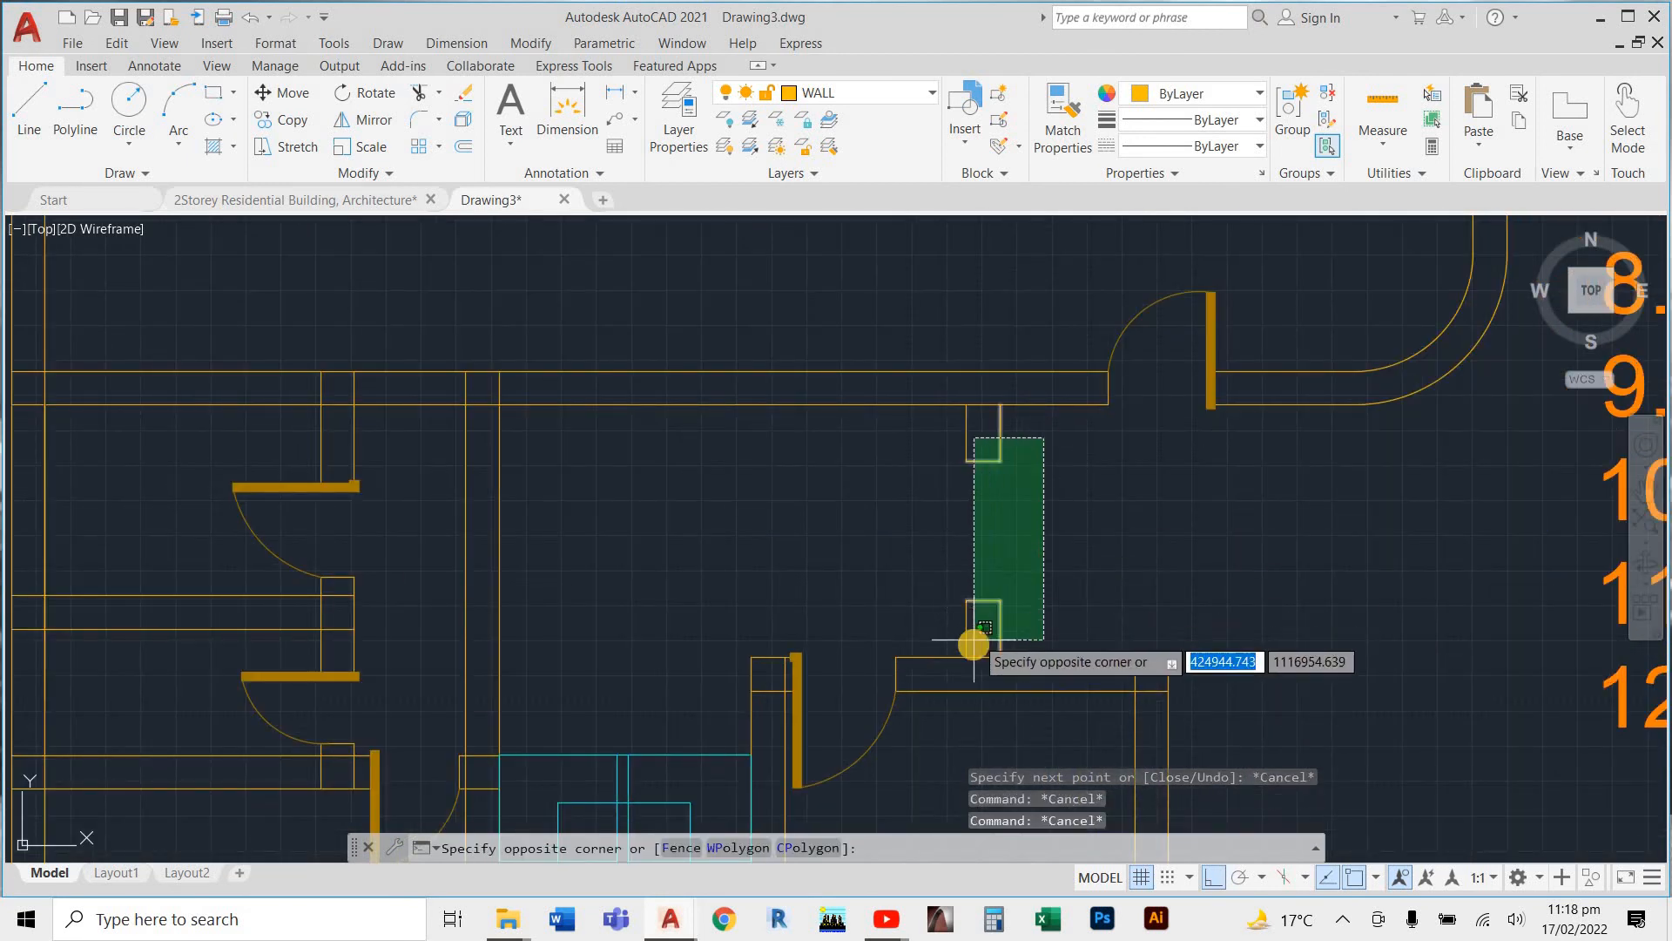